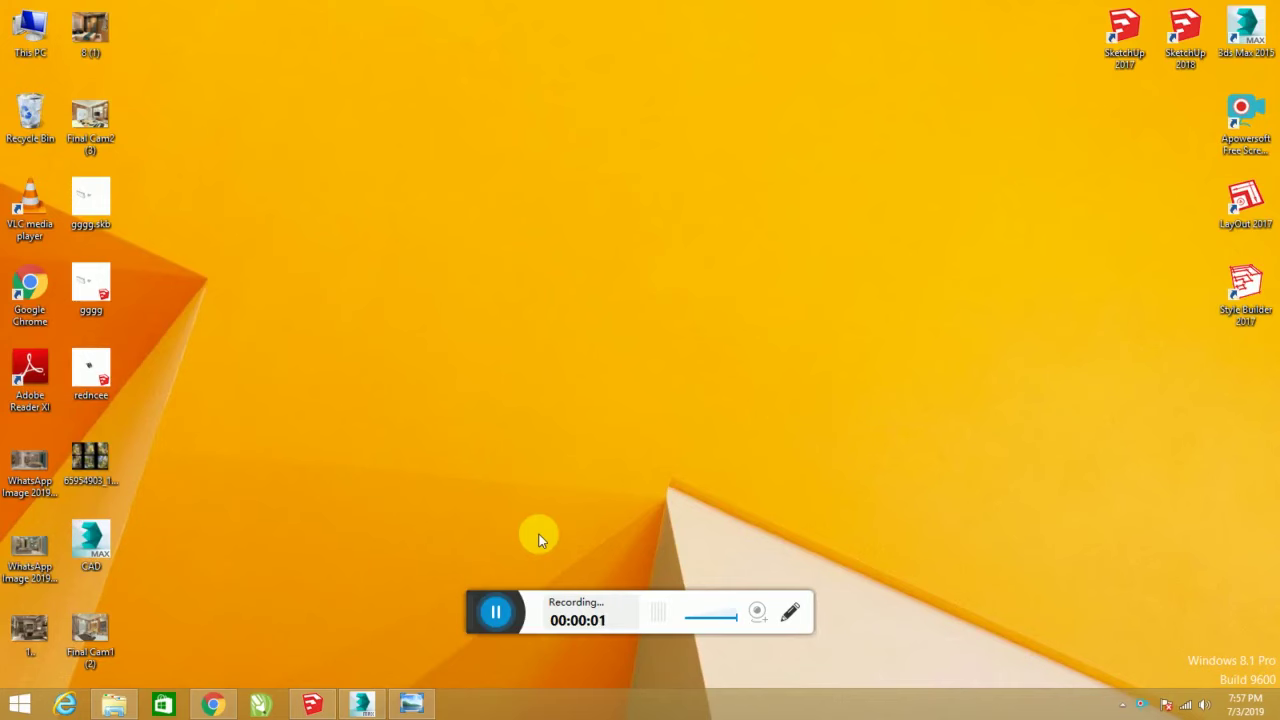
# - Scale the top teal beam taller along Z and nudge it down slightly
pyautogui.click(364, 705)
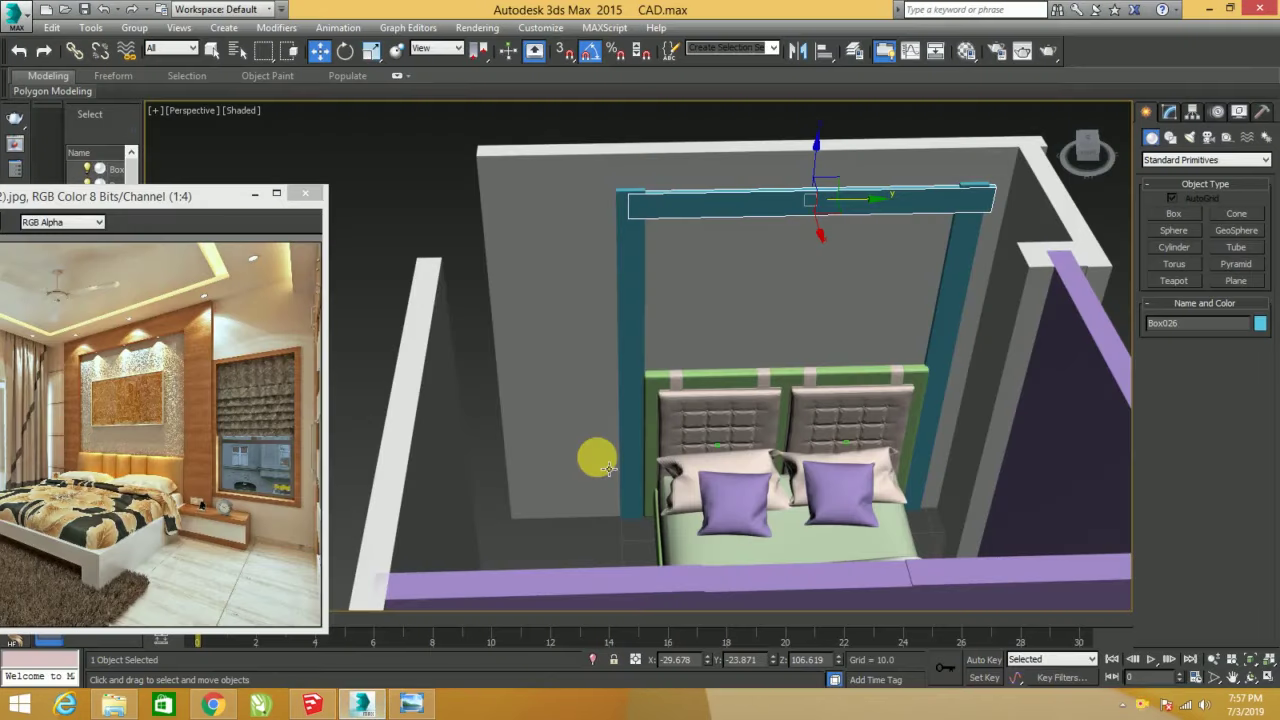
pyautogui.moveTo(773, 347)
pyautogui.keyDown('alt'); pyautogui.mouseDown(button='middle')
pyautogui.moveTo(857, 357)
pyautogui.moveTo(771, 337)
pyautogui.moveTo(780, 369)
pyautogui.moveTo(791, 360)
pyautogui.mouseUp(button='middle'); pyautogui.keyUp('alt')
pyautogui.press('r')
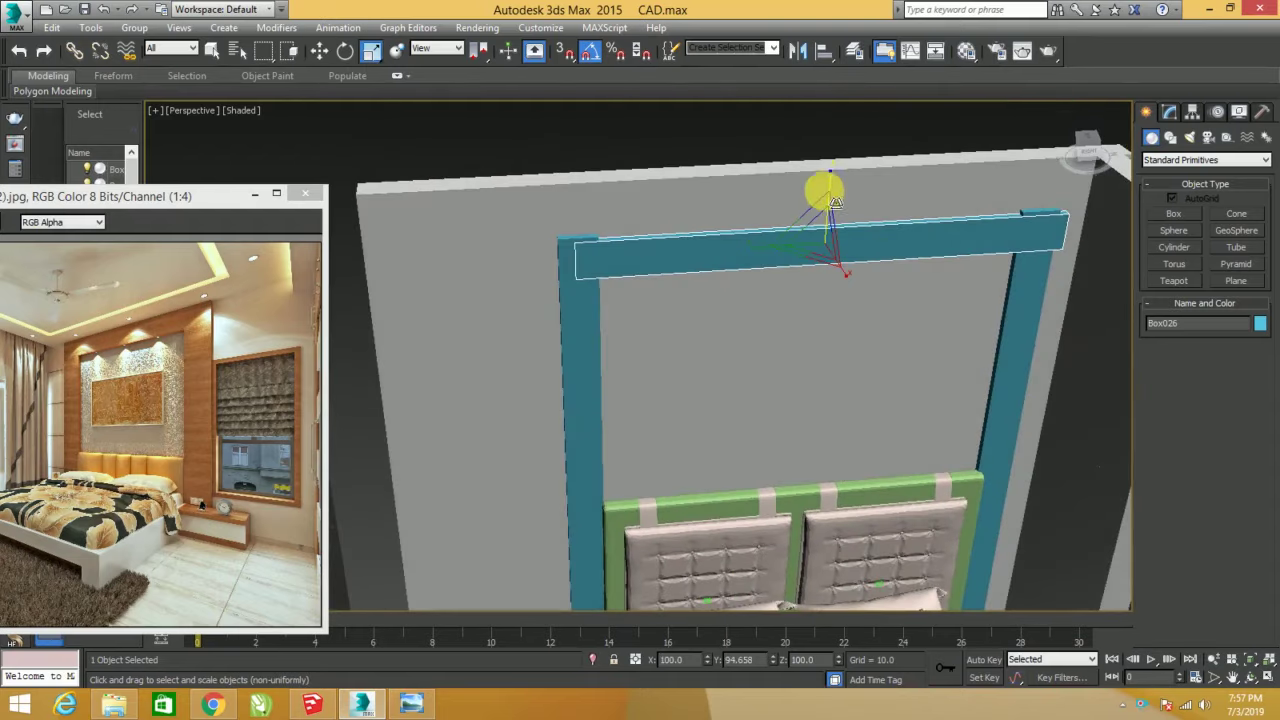
pyautogui.moveTo(826, 186); pyautogui.dragTo(840, 178)
pyautogui.press('w')
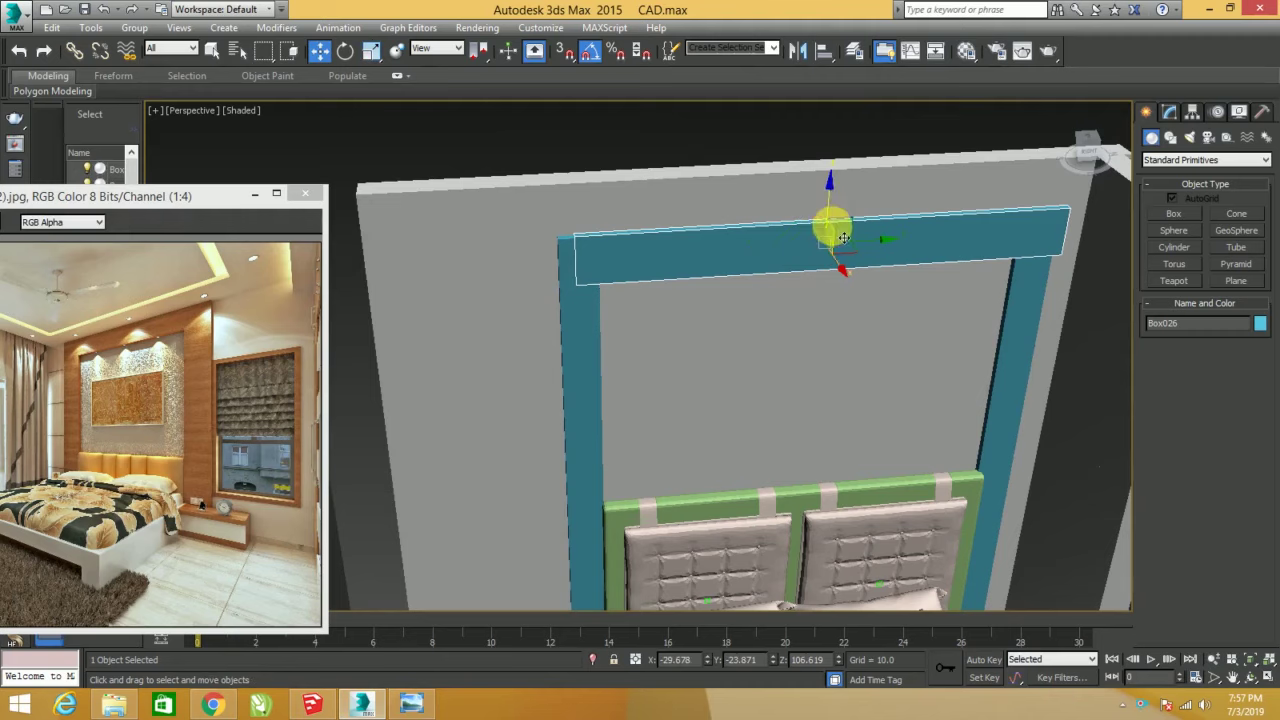
pyautogui.moveTo(832, 224); pyautogui.dragTo(836, 231)
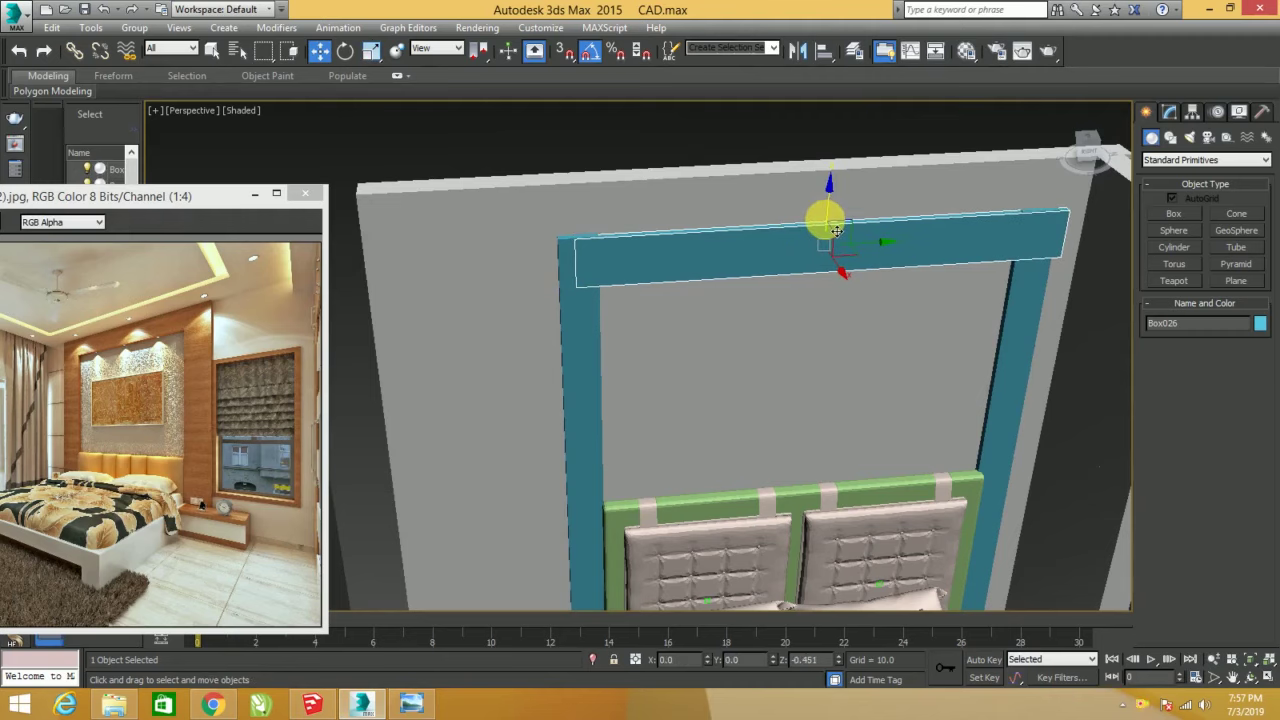
# - Shift the top beam left and raise it slightly on Z so it meets the left post
pyautogui.moveTo(140, 197); pyautogui.dragTo(139, 183)
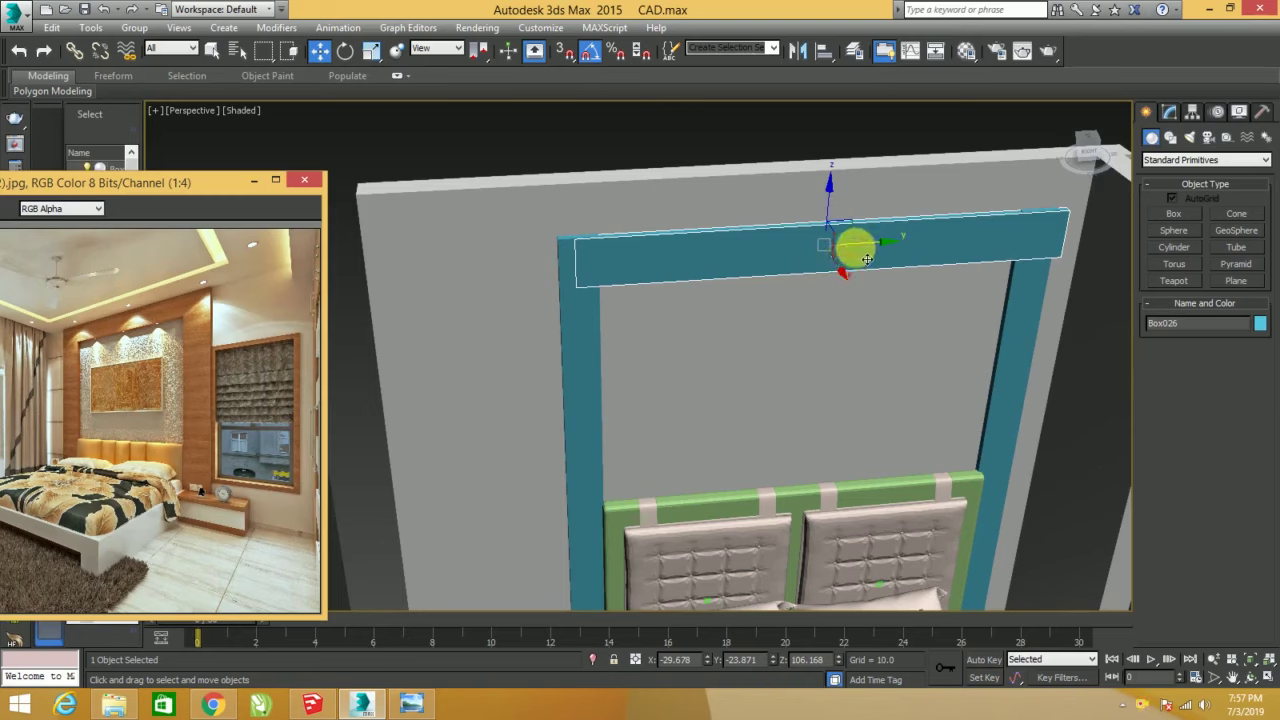
pyautogui.moveTo(867, 259); pyautogui.dragTo(861, 256)
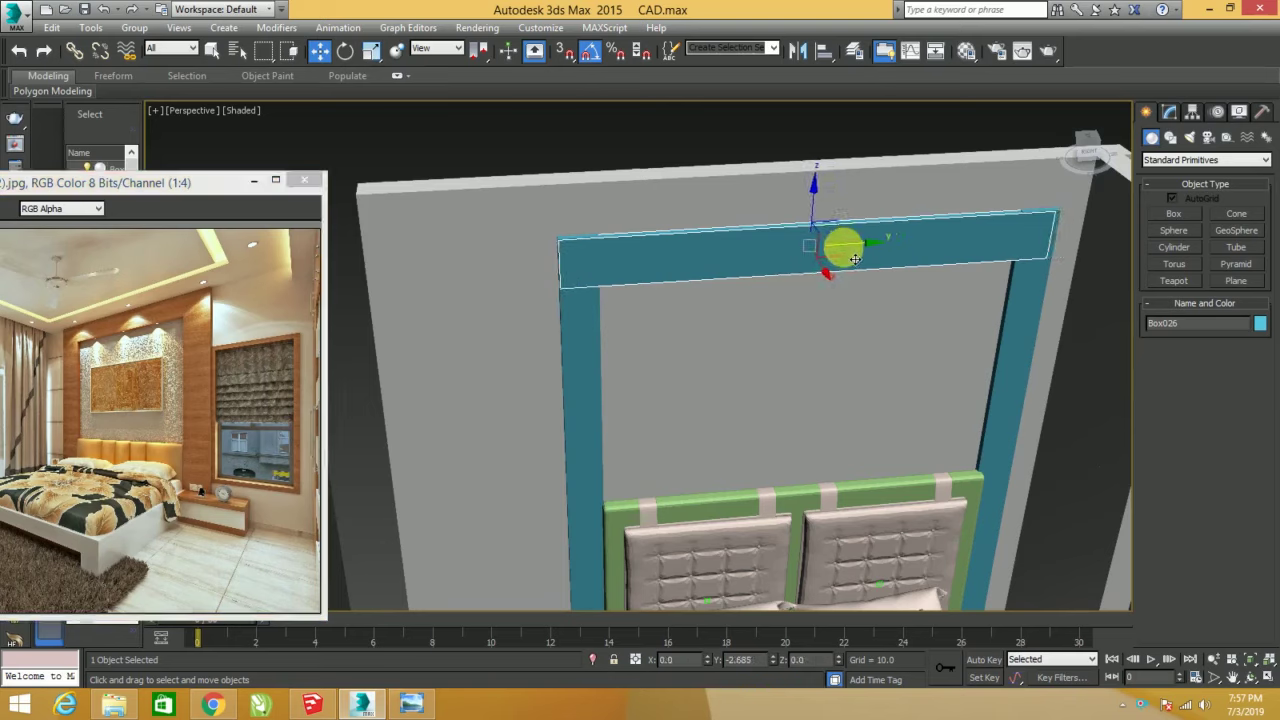
pyautogui.click(824, 220)
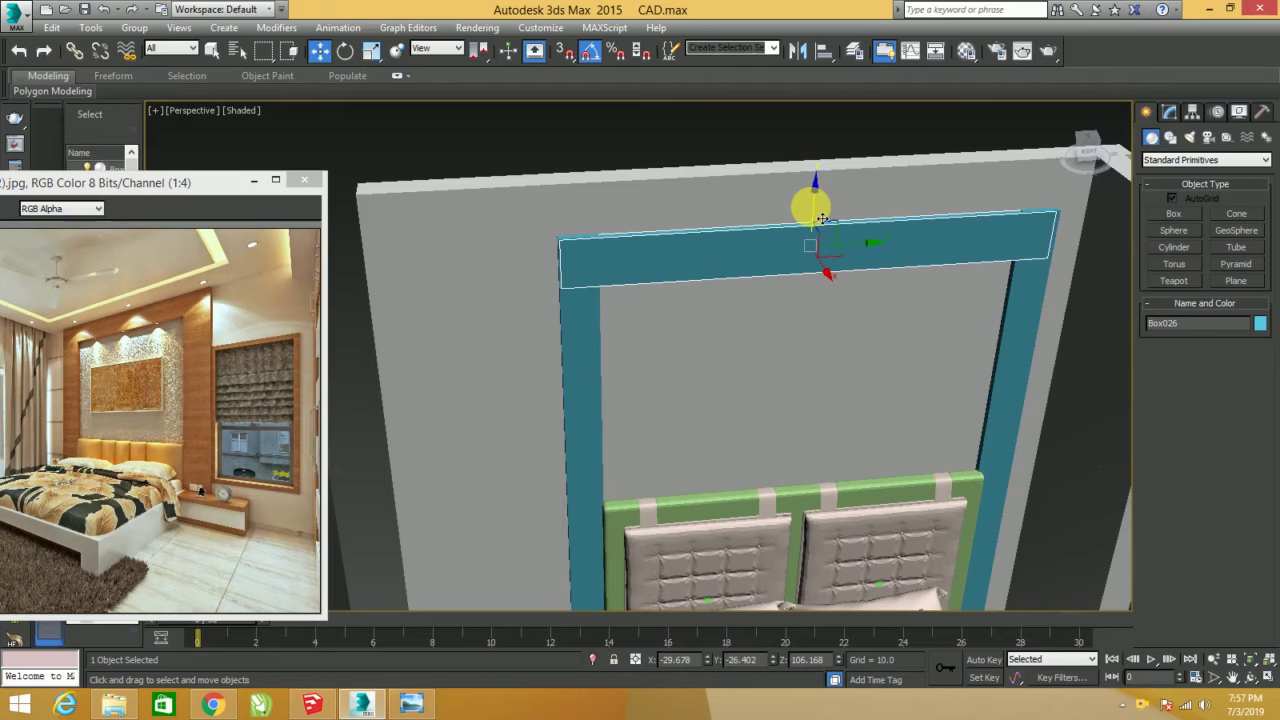
pyautogui.moveTo(821, 218); pyautogui.dragTo(820, 216)
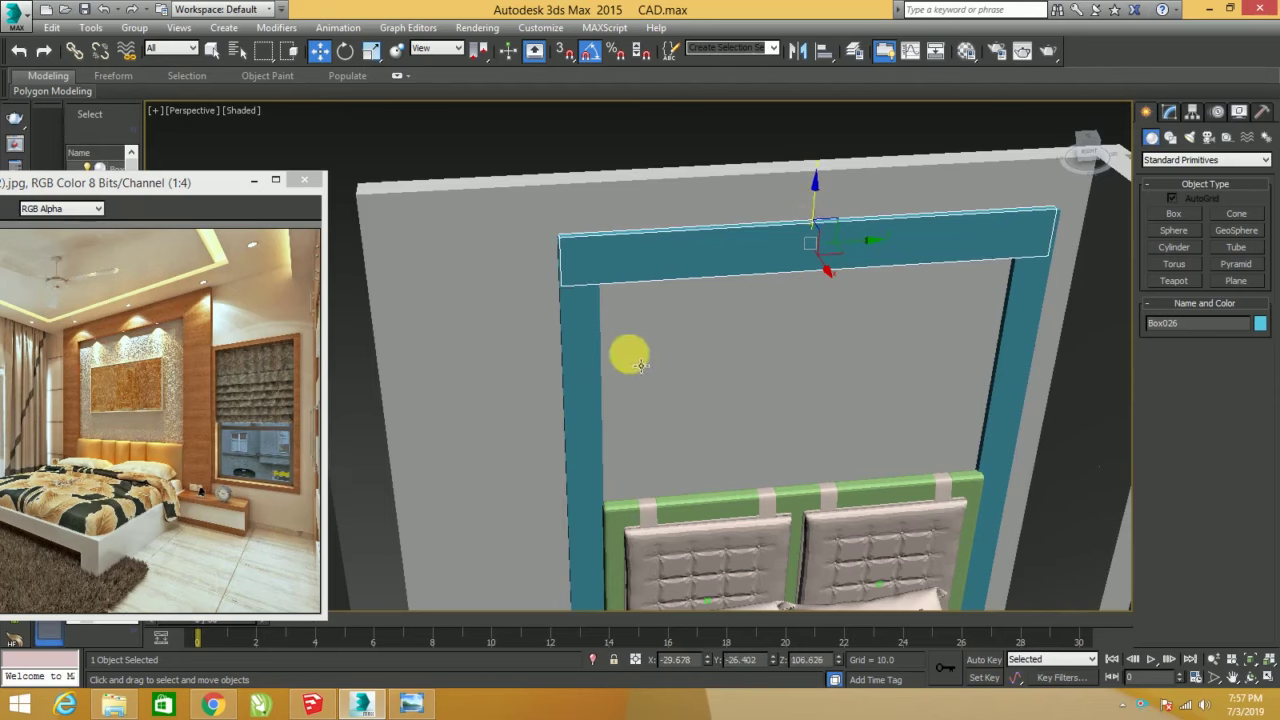
pyautogui.click(600, 377)
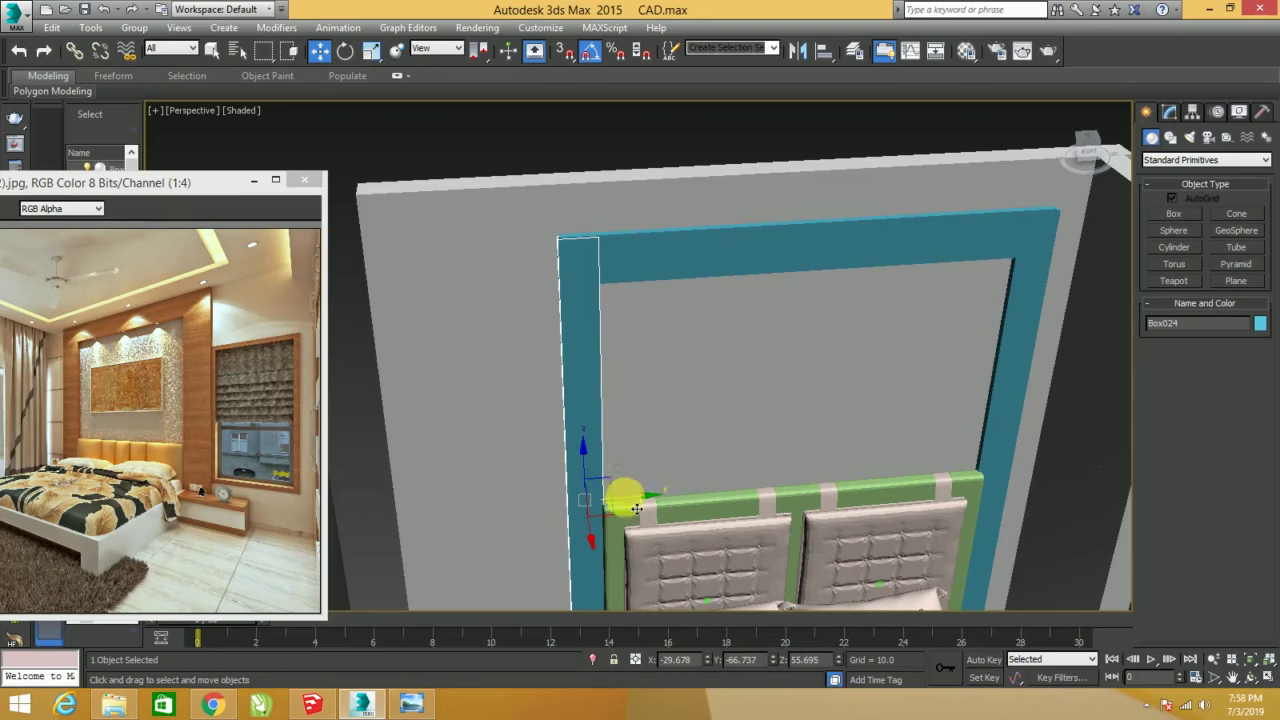
# - Scale the left teal post of the frame wider
pyautogui.press('r')
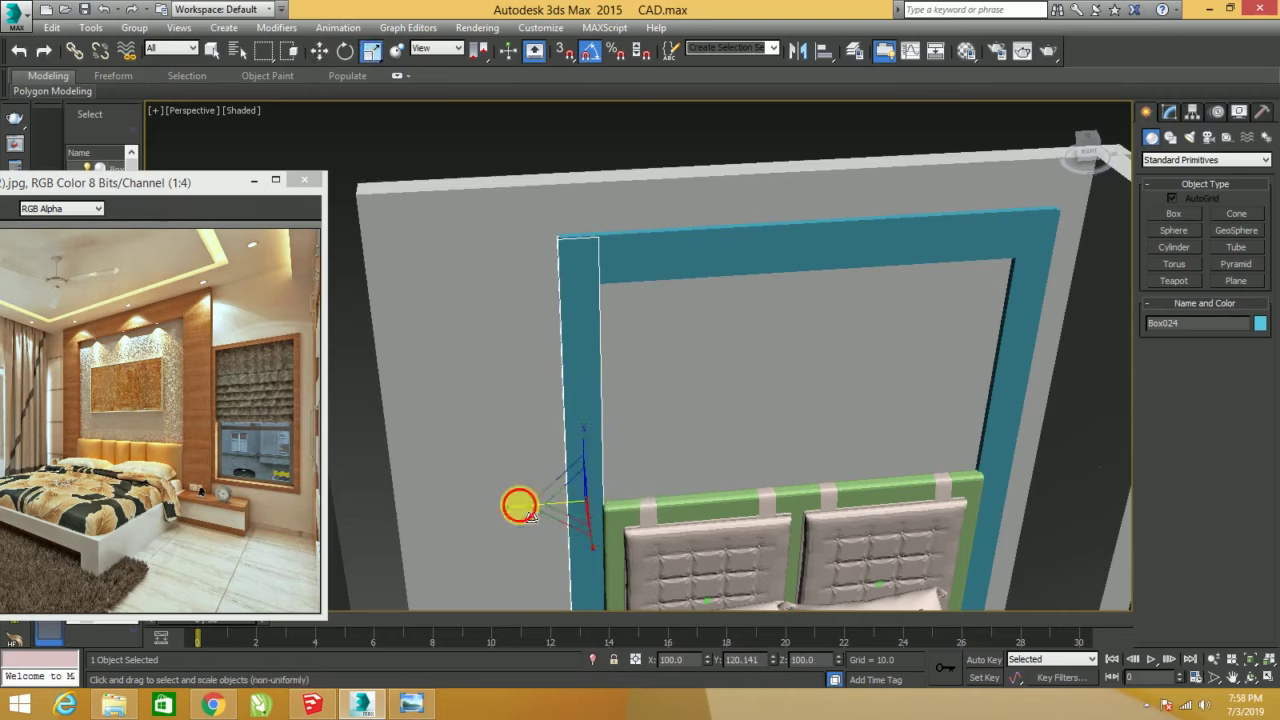
pyautogui.moveTo(525, 518); pyautogui.dragTo(521, 521)
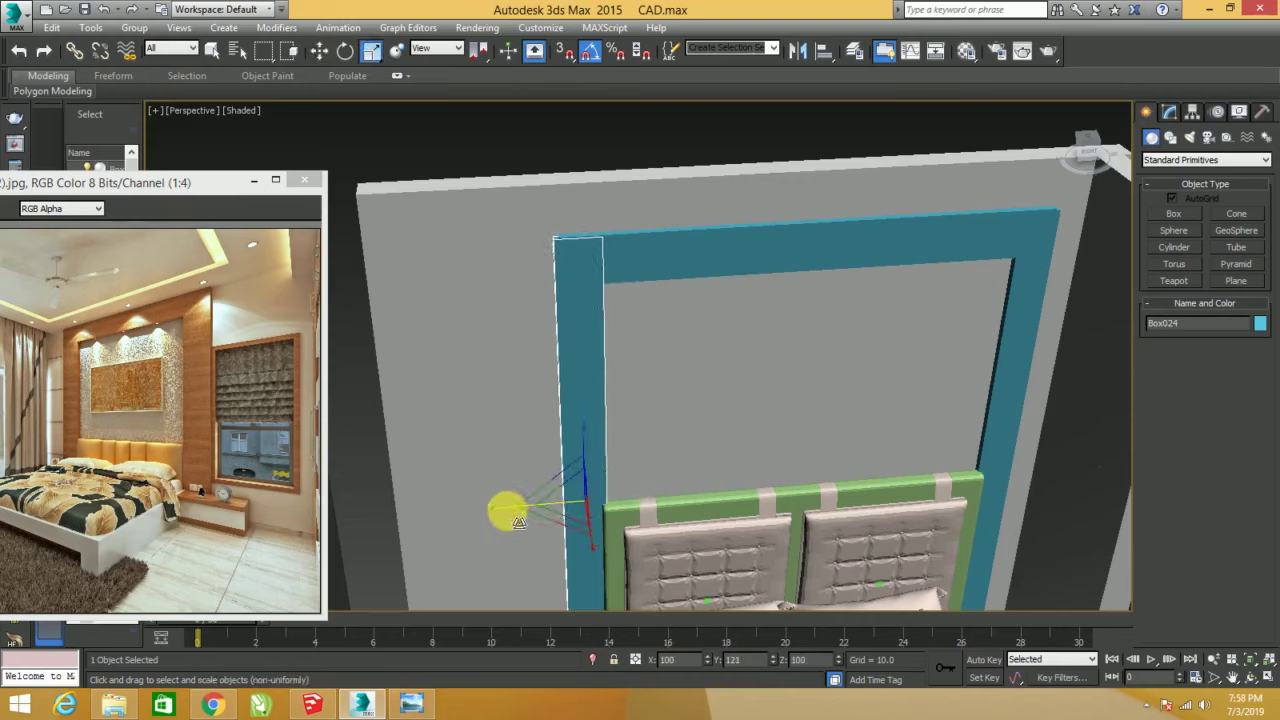
pyautogui.click(568, 495)
pyautogui.moveTo(1032, 394)
pyautogui.keyDown('alt'); pyautogui.mouseDown(button='middle')
pyautogui.moveTo(877, 294)
pyautogui.moveTo(930, 303)
pyautogui.mouseUp(button='middle'); pyautogui.keyUp('alt')
# - Move the right teal post slightly along Y so it sits flush under the top bar
pyautogui.click(926, 290)
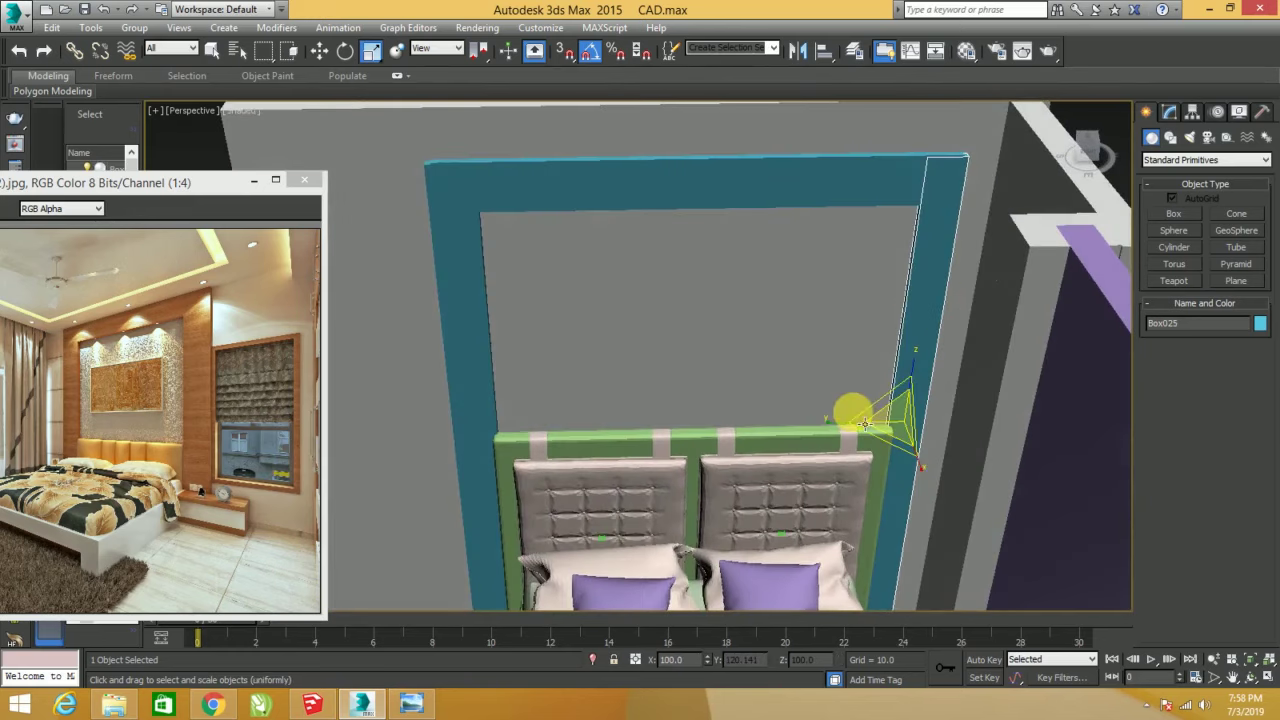
pyautogui.press('w')
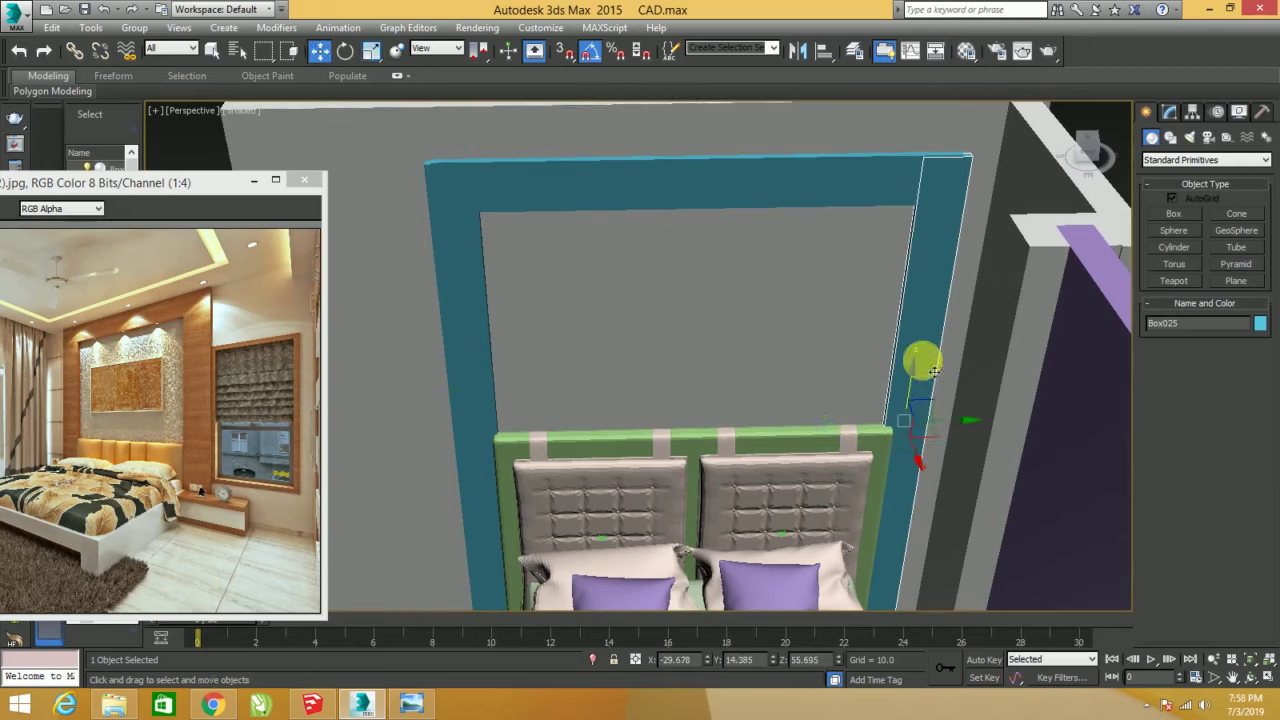
pyautogui.moveTo(962, 432); pyautogui.dragTo(957, 420)
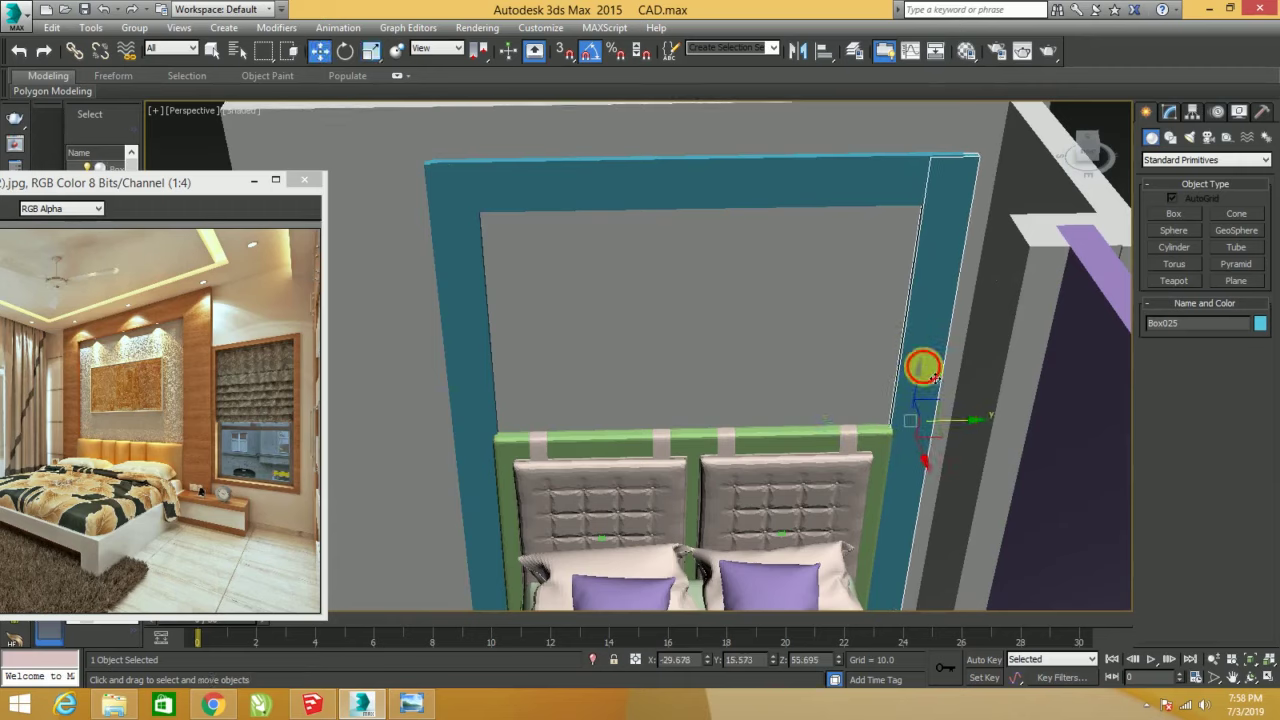
pyautogui.moveTo(932, 377); pyautogui.dragTo(931, 372)
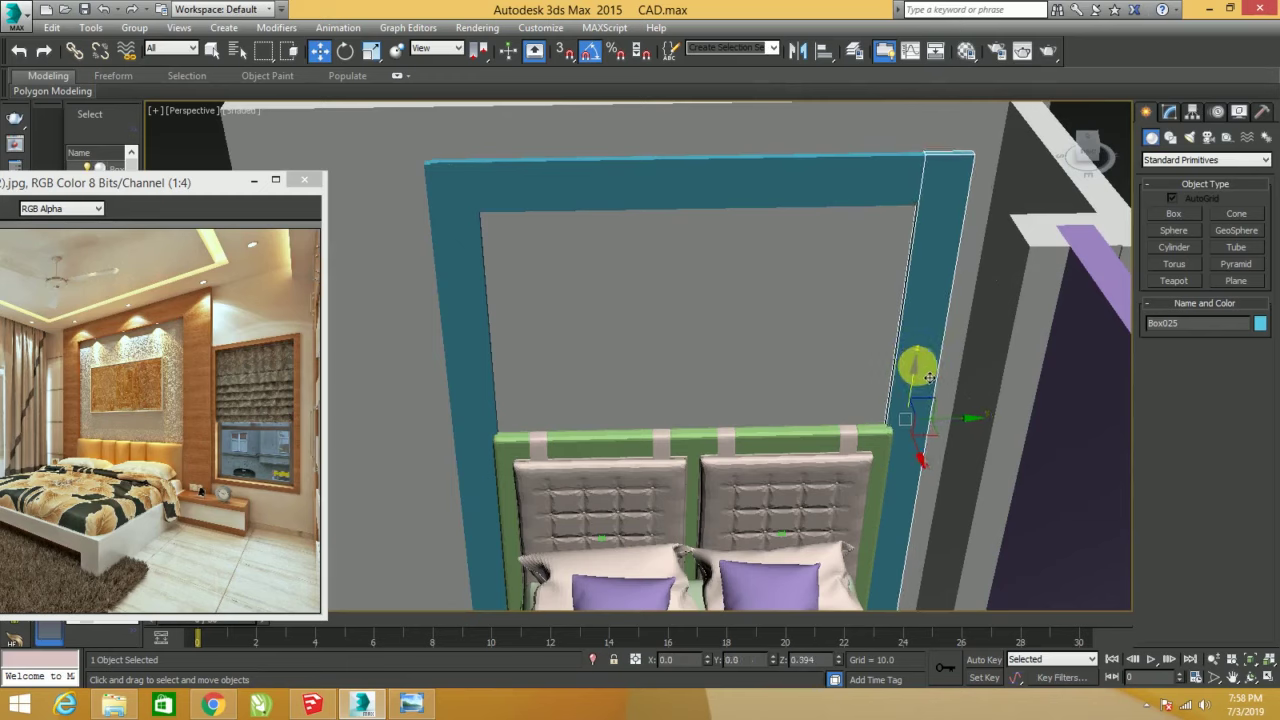
pyautogui.hotkey('ctrl', 'z')
pyautogui.hotkey('ctrl', 'z')
pyautogui.hotkey('ctrl', 'z')
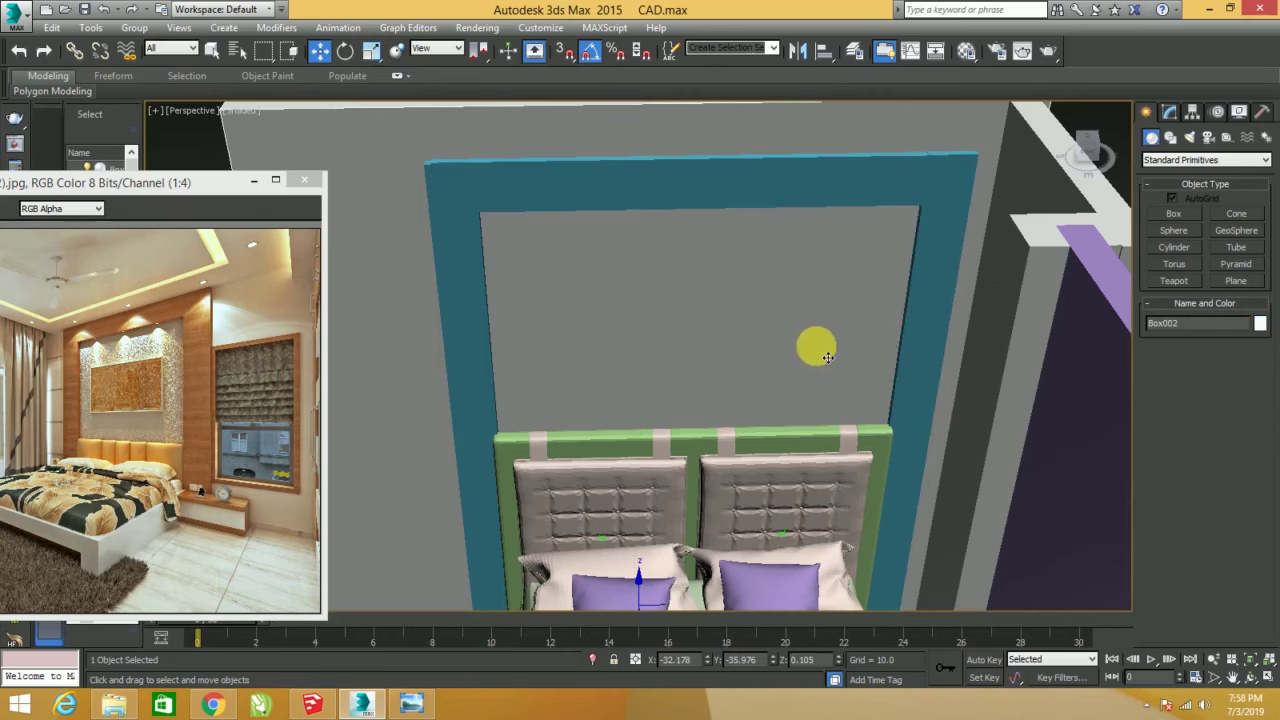
pyautogui.moveTo(820, 348)
pyautogui.mouseDown(button='middle')
pyautogui.moveTo(844, 316)
pyautogui.moveTo(766, 306)
pyautogui.moveTo(757, 320)
pyautogui.moveTo(903, 306)
pyautogui.moveTo(865, 315)
pyautogui.moveTo(800, 295)
pyautogui.mouseUp(button='middle')
# - Scale the four teal frame pieces together, then undo the scaling
pyautogui.click(561, 224)
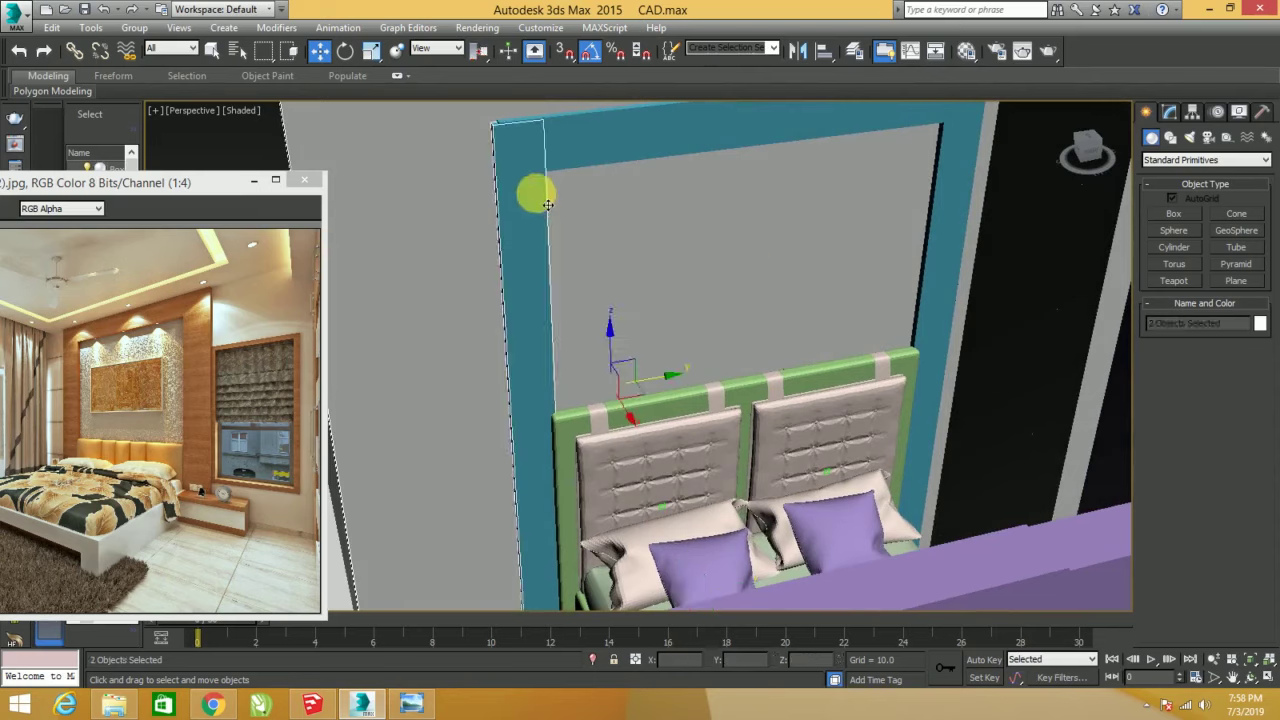
pyautogui.keyDown('ctrl'); pyautogui.click(938, 188); pyautogui.keyUp('ctrl')
pyautogui.keyDown('ctrl'); pyautogui.click(948, 189); pyautogui.keyUp('ctrl')
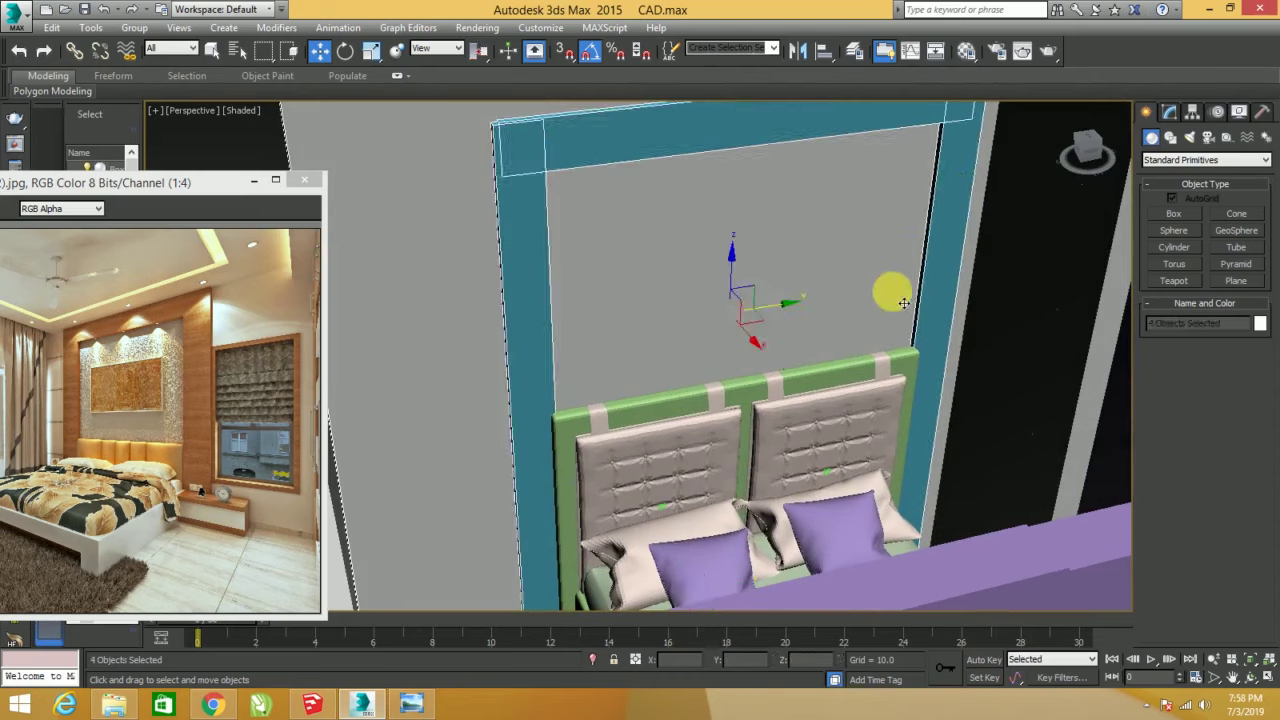
pyautogui.press('r')
pyautogui.moveTo(763, 343)
pyautogui.mouseDown()
pyautogui.moveTo(795, 383)
pyautogui.moveTo(757, 354)
pyautogui.mouseUp()
pyautogui.press('w')
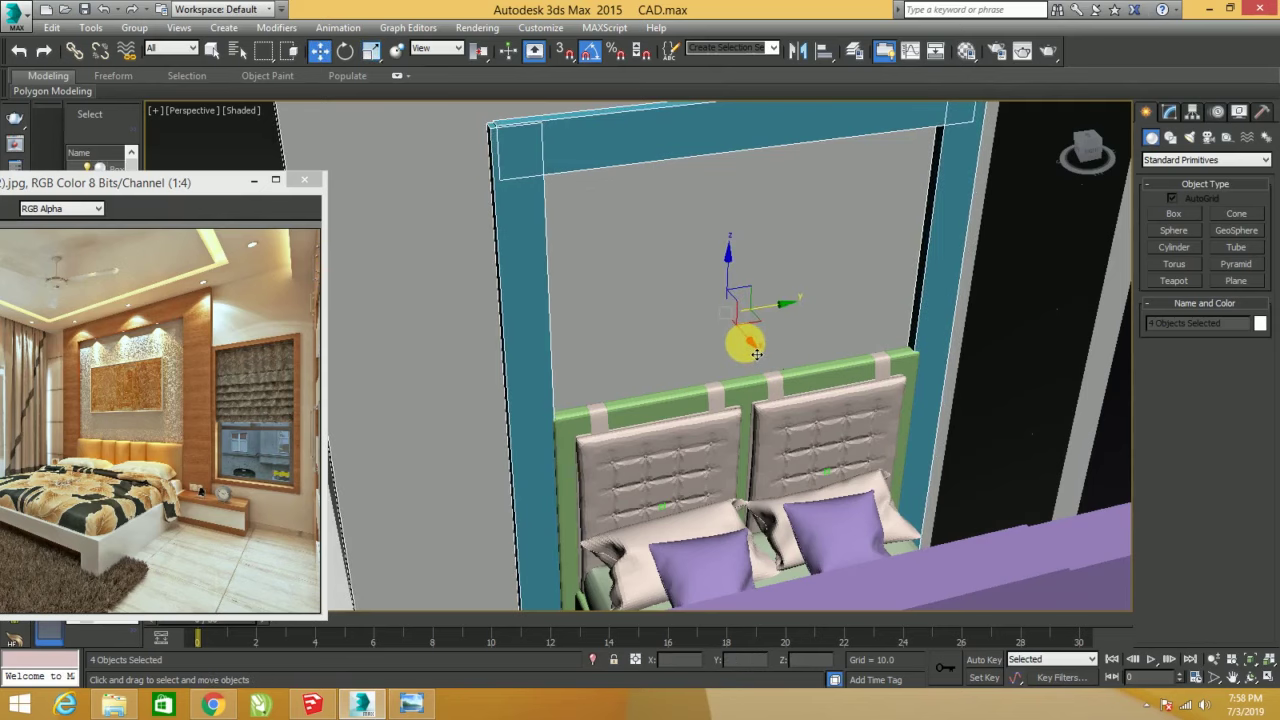
pyautogui.hotkey('ctrl', 'z')
# - Nudge three of the frame pieces slightly sideways to fit the wall
pyautogui.click(755, 292)
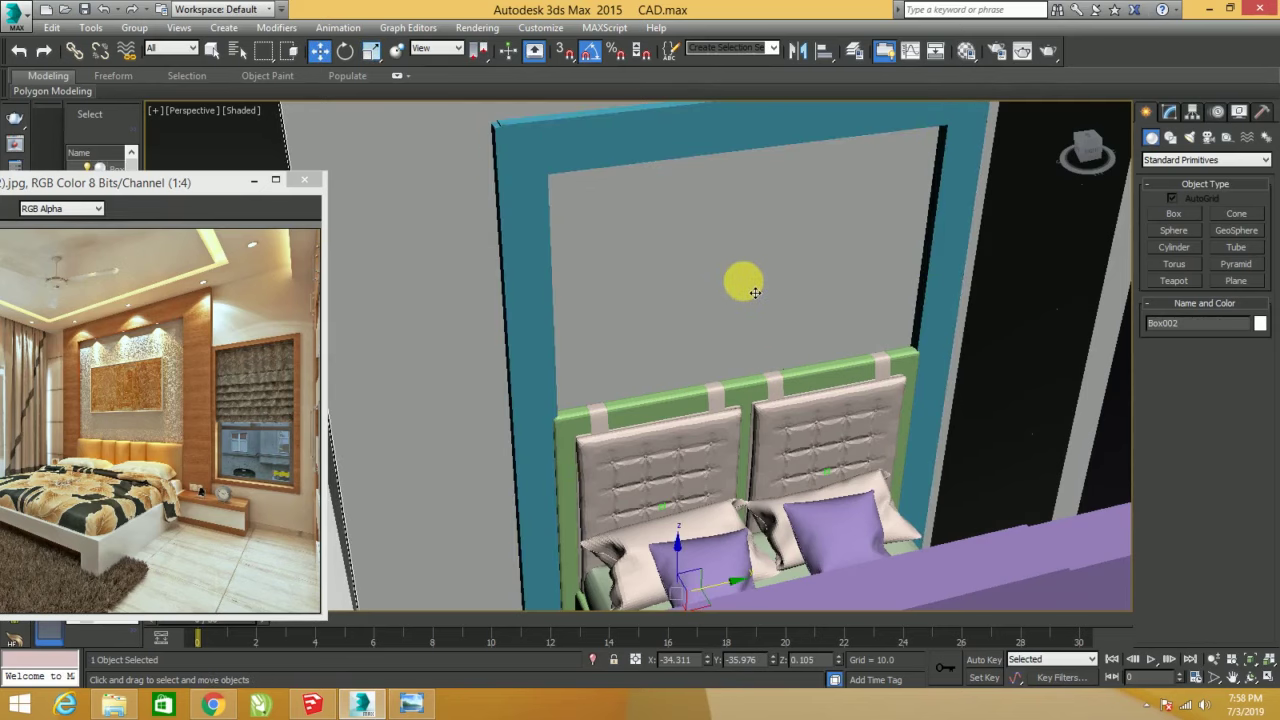
pyautogui.click(559, 193)
pyautogui.keyDown('alt'); pyautogui.click(775, 310); pyautogui.keyUp('alt')
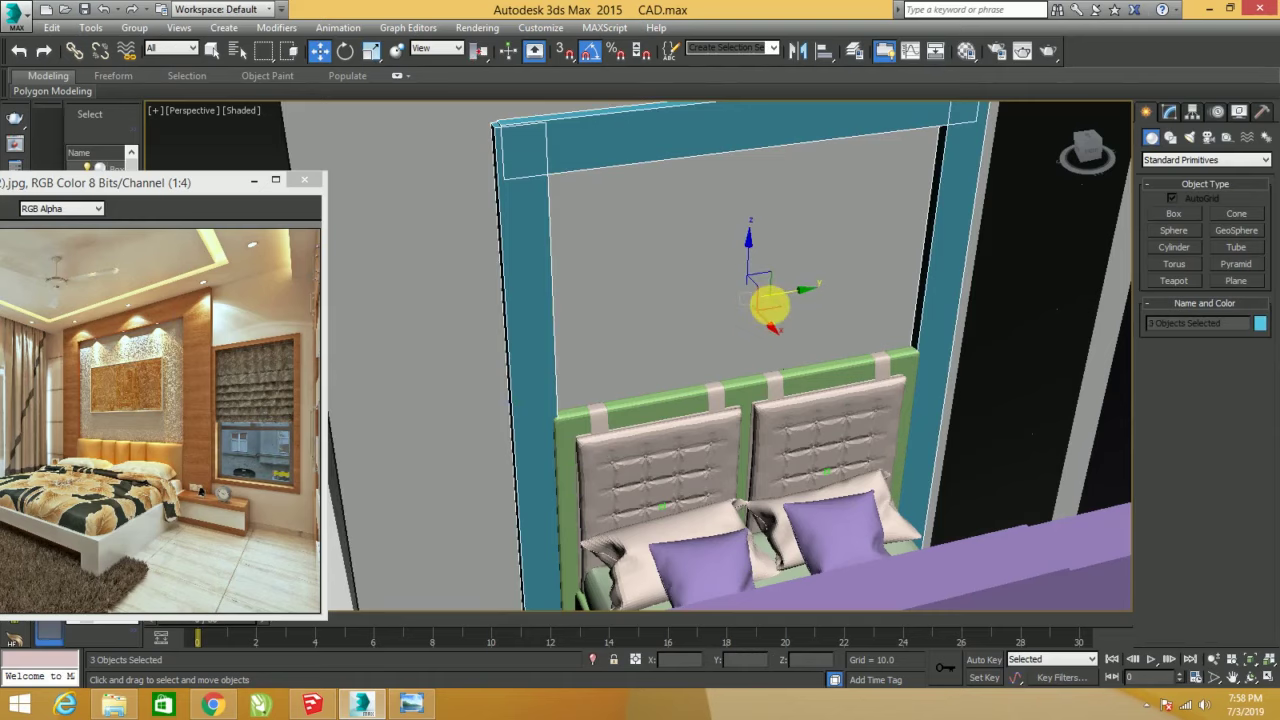
pyautogui.moveTo(781, 334); pyautogui.dragTo(784, 333)
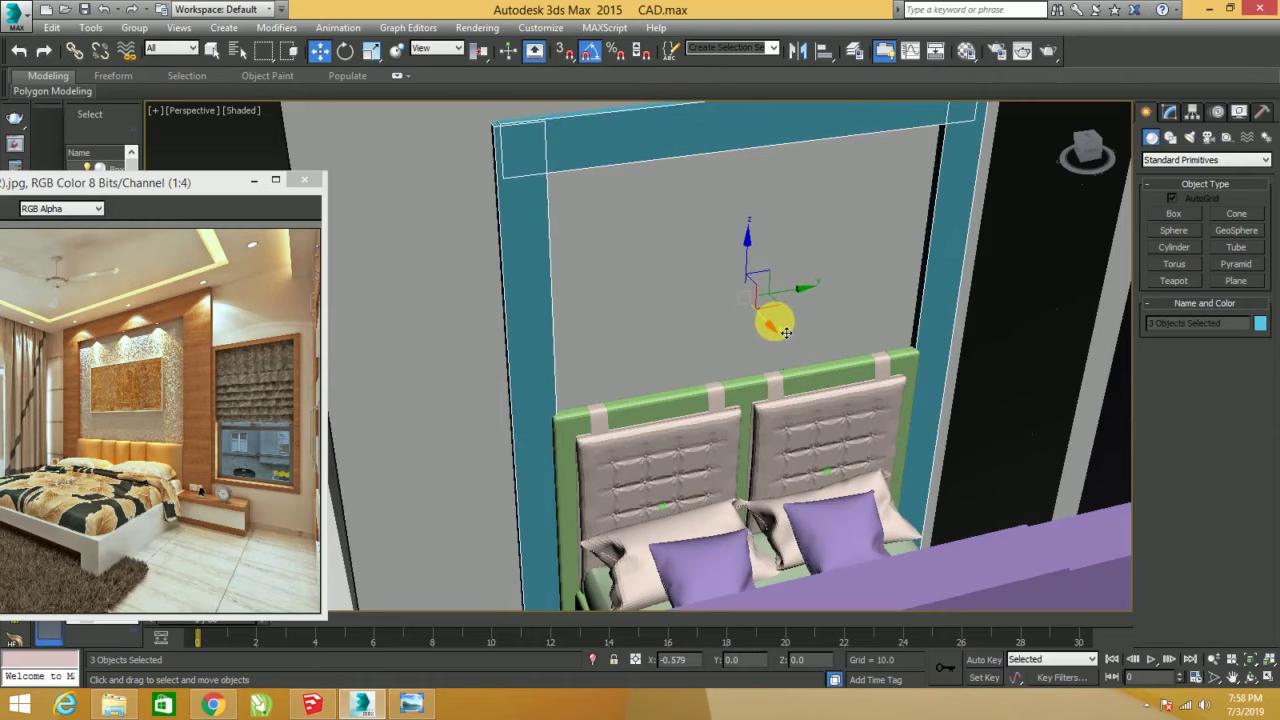
pyautogui.click(837, 262)
pyautogui.moveTo(837, 262)
pyautogui.keyDown('alt'); pyautogui.mouseDown(button='middle')
pyautogui.moveTo(823, 257)
pyautogui.moveTo(837, 366)
pyautogui.moveTo(855, 375)
pyautogui.moveTo(837, 286)
pyautogui.moveTo(849, 297)
pyautogui.moveTo(857, 251)
pyautogui.moveTo(871, 273)
pyautogui.moveTo(883, 264)
pyautogui.moveTo(797, 277)
pyautogui.moveTo(771, 209)
pyautogui.moveTo(768, 274)
pyautogui.moveTo(800, 290)
pyautogui.moveTo(948, 209)
pyautogui.moveTo(781, 430)
pyautogui.mouseUp(button='middle'); pyautogui.keyUp('alt')
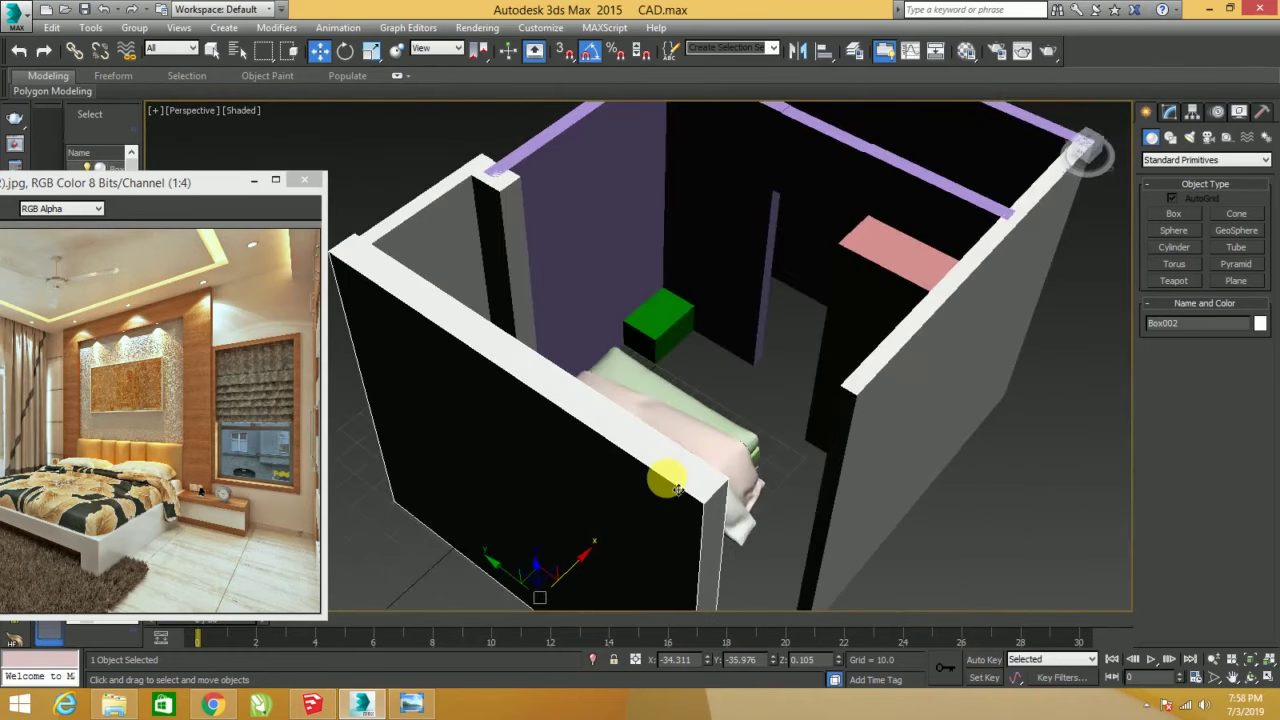
# - Hide the near wall together with the teal frame using Hide Selection
pyautogui.rightClick(666, 449)
pyautogui.click(820, 366)
pyautogui.moveTo(677, 394)
pyautogui.keyDown('alt'); pyautogui.mouseDown(button='middle')
pyautogui.moveTo(556, 290)
pyautogui.moveTo(646, 177)
pyautogui.mouseUp(button='middle'); pyautogui.keyUp('alt')
pyautogui.keyDown('ctrl'); pyautogui.click(770, 282); pyautogui.keyUp('ctrl')
pyautogui.rightClick(728, 245)
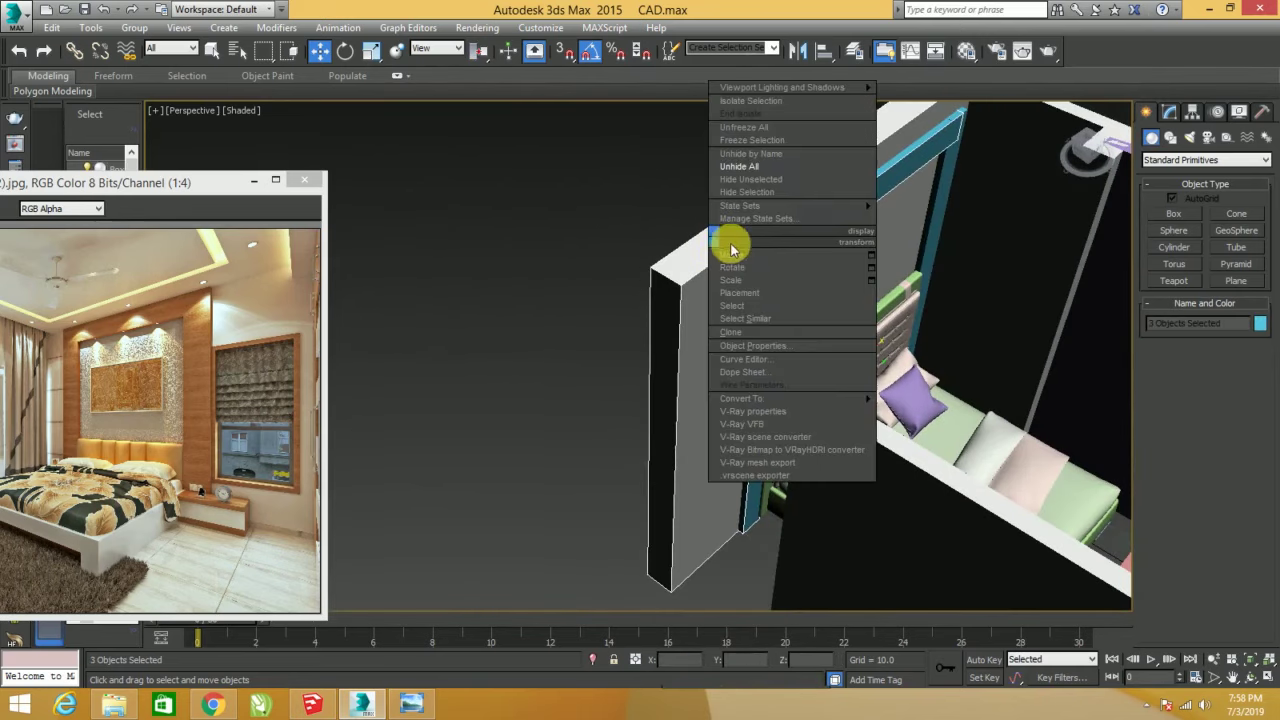
pyautogui.click(747, 197)
# - Select the tall pink box Box023 and zoom in on it for conversion
pyautogui.moveTo(747, 197)
pyautogui.keyDown('alt'); pyautogui.mouseDown(button='middle')
pyautogui.moveTo(903, 257)
pyautogui.moveTo(874, 429)
pyautogui.moveTo(869, 360)
pyautogui.moveTo(870, 410)
pyautogui.mouseUp(button='middle'); pyautogui.keyUp('alt')
pyautogui.click(822, 374)
pyautogui.scroll(2, 830, 360)
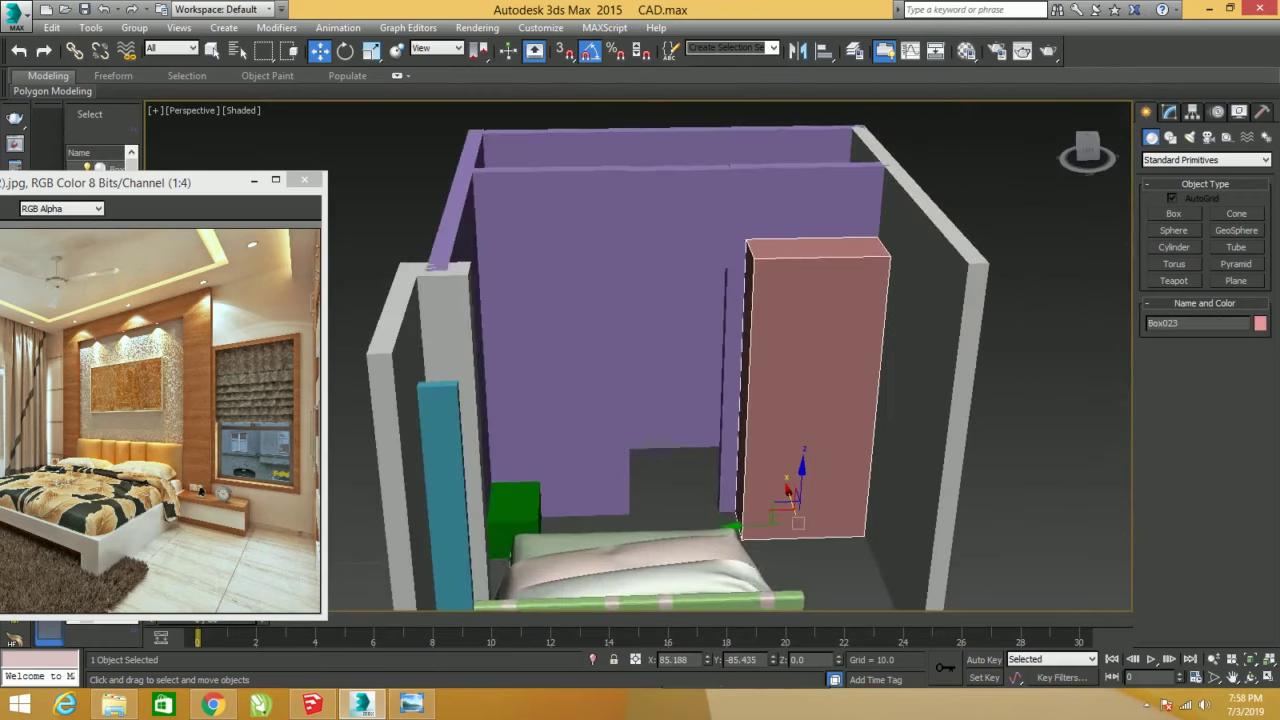
pyautogui.scroll(2, 849, 334)
pyautogui.scroll(1, 854, 342)
pyautogui.rightClick(834, 319)
pyautogui.moveTo(851, 465)
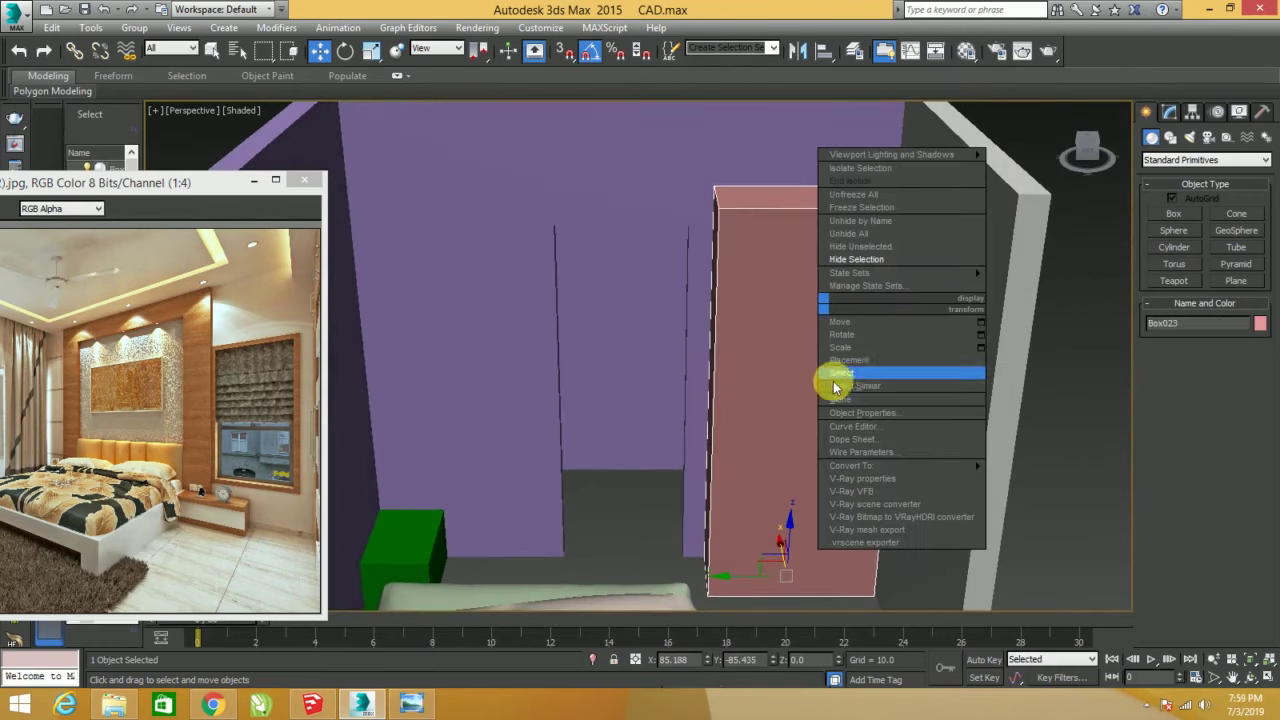
# - Convert the pink box to Editable Poly and connect its top and bottom edges with a vertical edge
pyautogui.click(1012, 485)
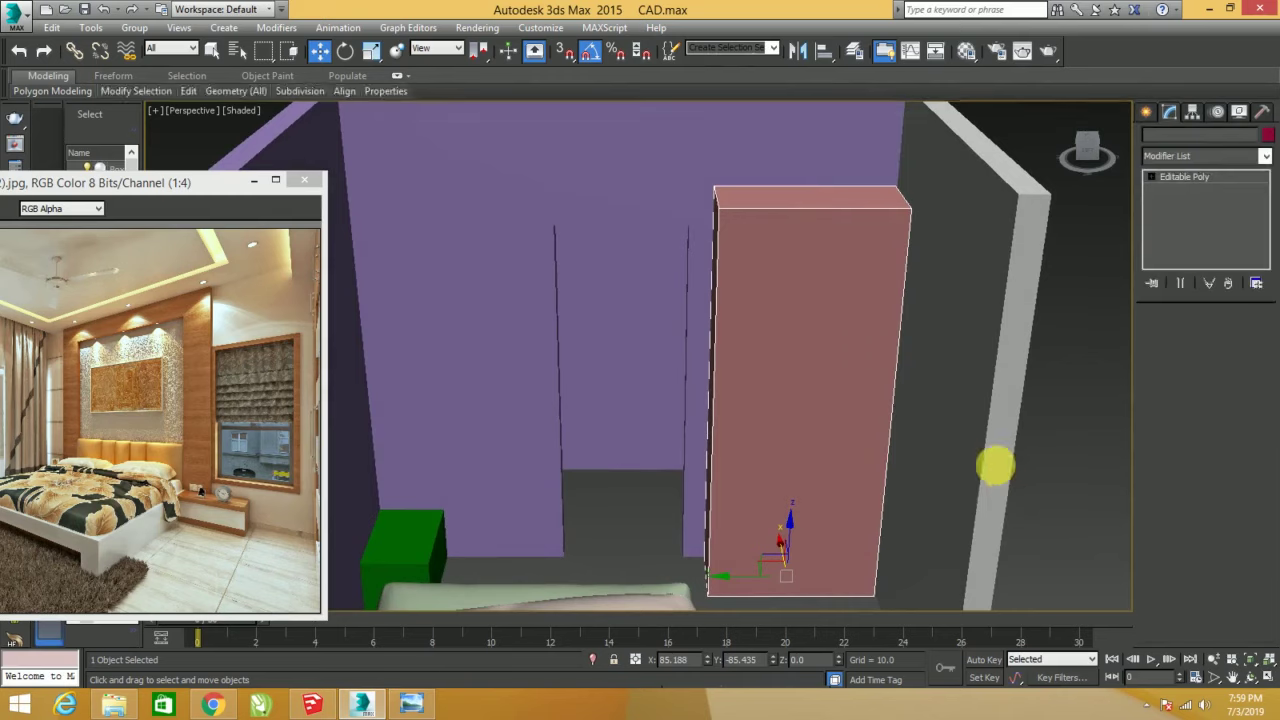
pyautogui.click(1188, 343)
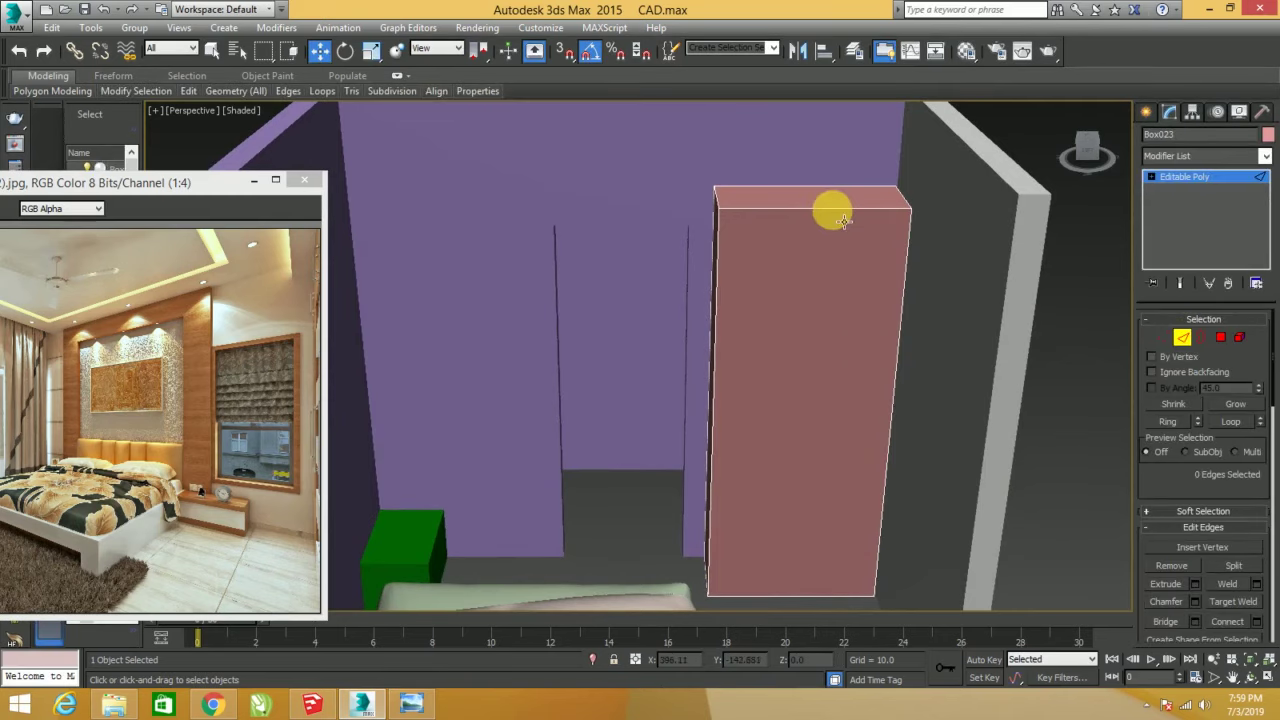
pyautogui.click(829, 209)
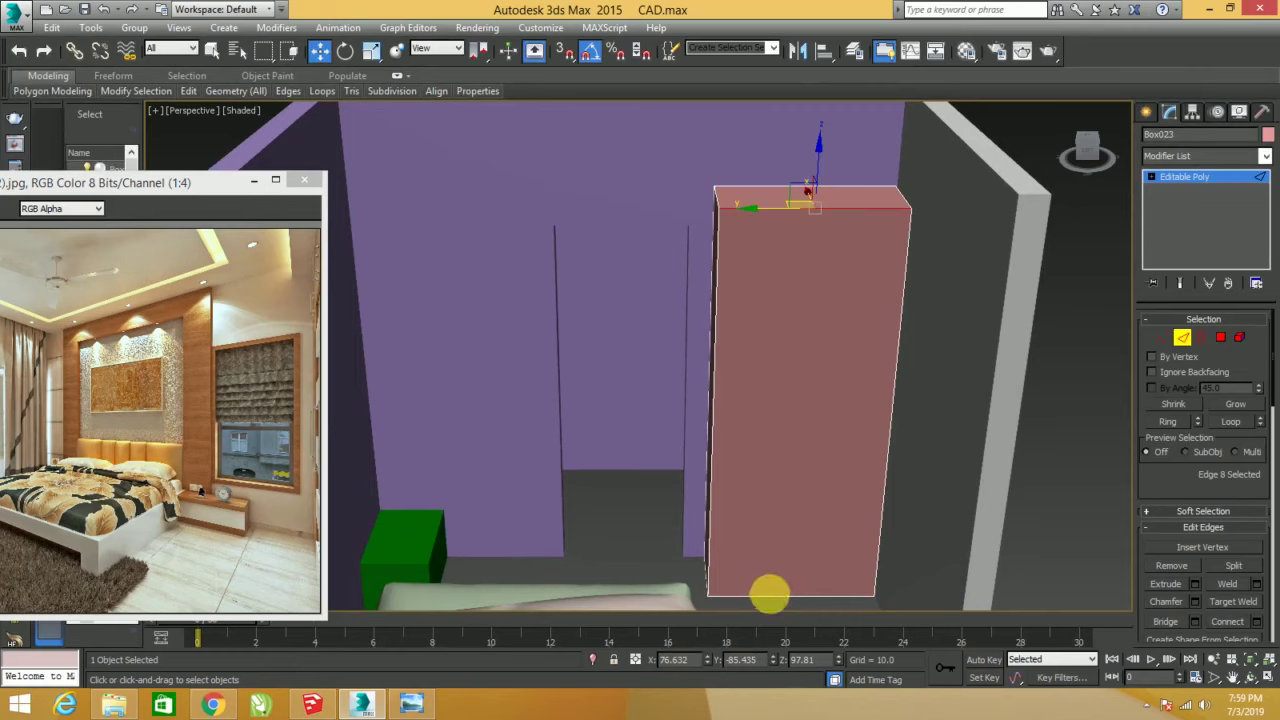
pyautogui.keyDown('ctrl'); pyautogui.click(769, 594); pyautogui.keyUp('ctrl')
pyautogui.rightClick(842, 414)
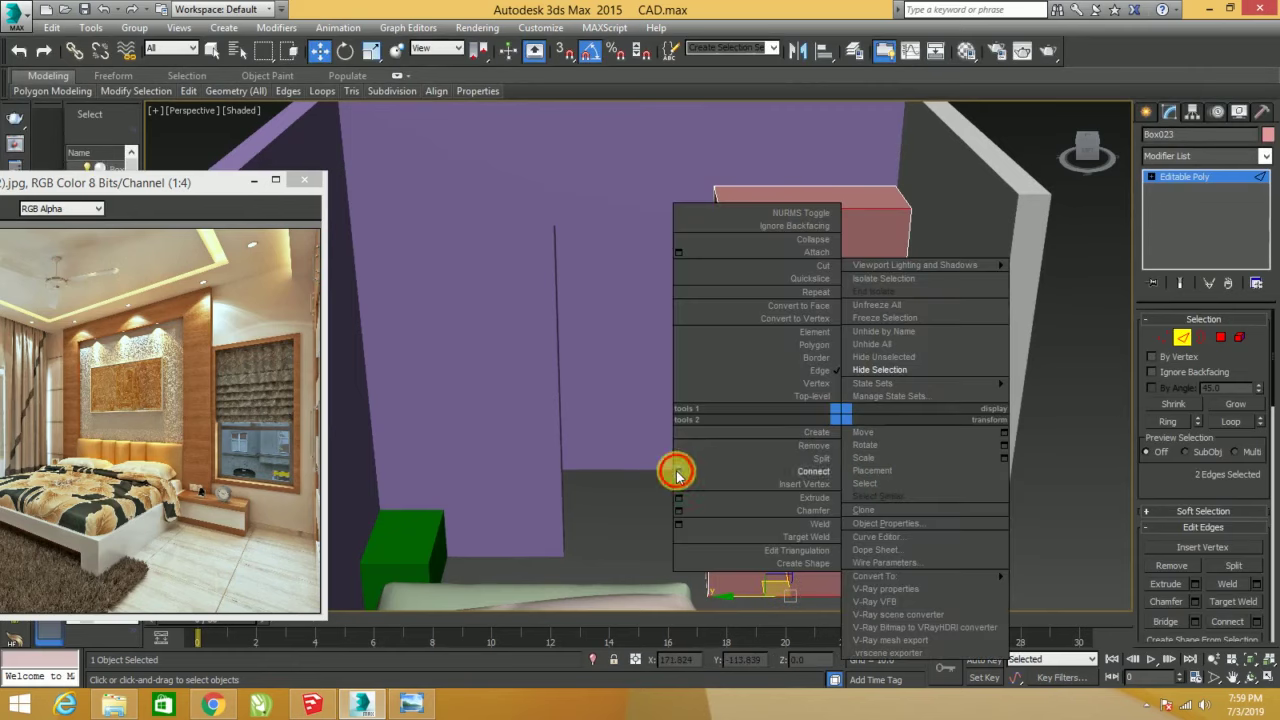
pyautogui.click(680, 472)
pyautogui.click(646, 434)
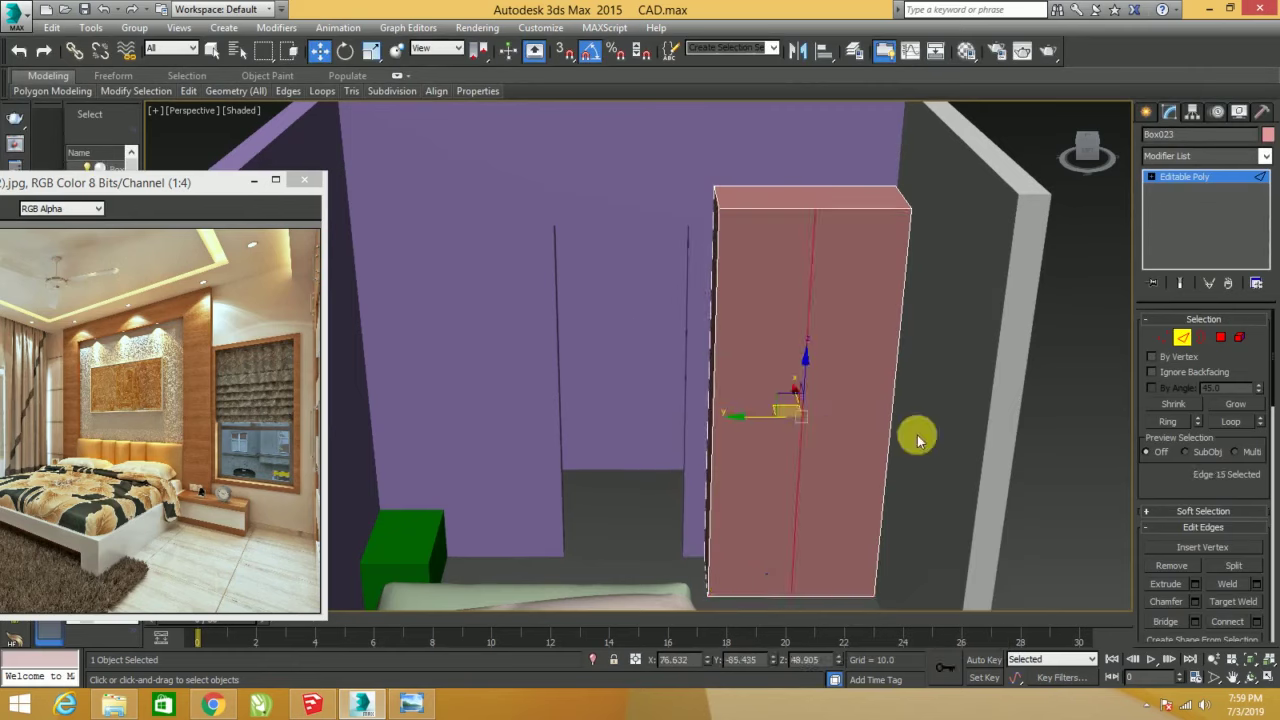
# - Exit Edge mode and deselect the pink wardrobe box
pyautogui.keyDown('alt'); pyautogui.moveTo(938, 390); pyautogui.dragTo(922, 395, button='middle'); pyautogui.keyUp('alt')
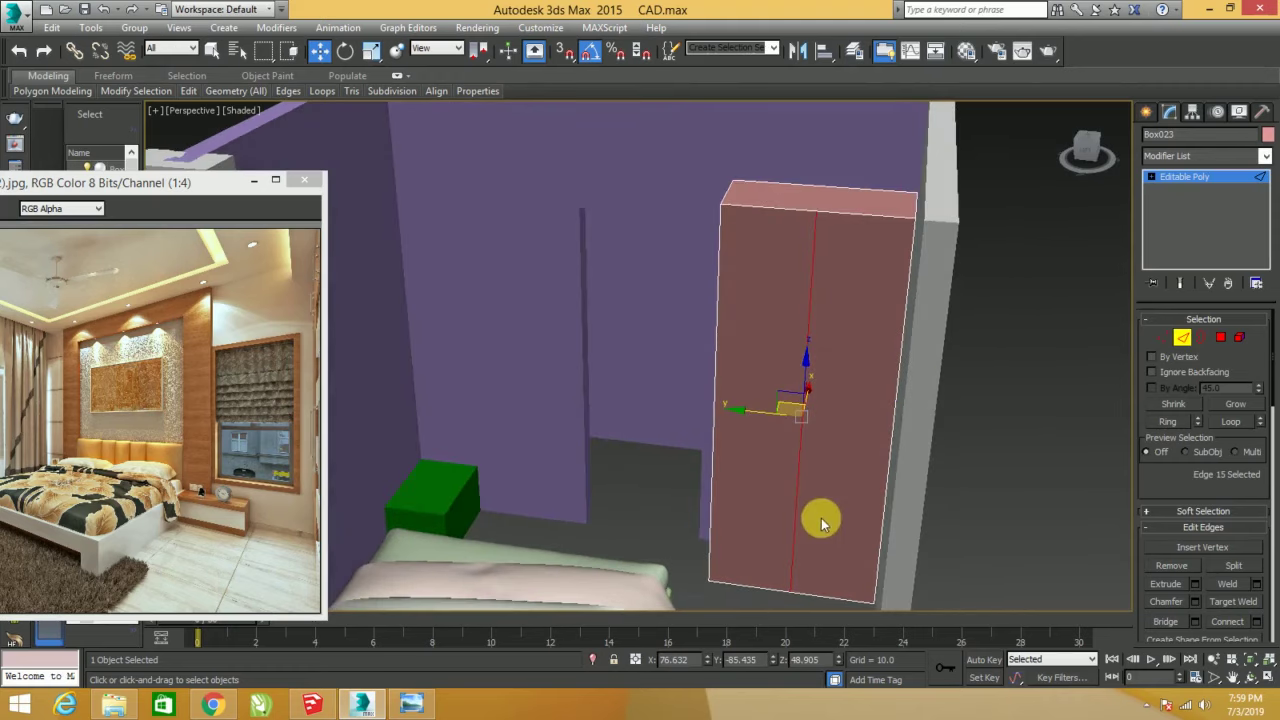
pyautogui.keyDown('alt'); pyautogui.moveTo(822, 522); pyautogui.dragTo(840, 512, button='middle'); pyautogui.keyUp('alt')
pyautogui.click(1185, 176)
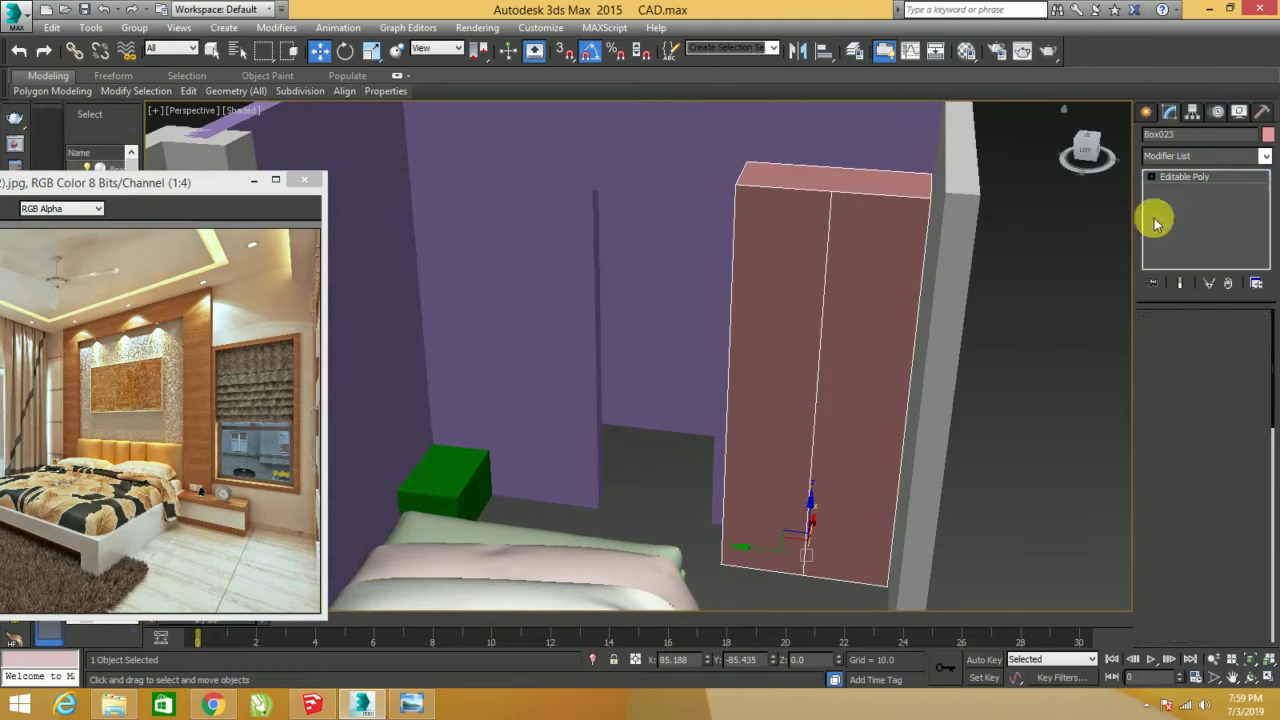
pyautogui.click(1069, 345)
pyautogui.keyDown('alt'); pyautogui.moveTo(1069, 345); pyautogui.dragTo(679, 363, button='middle'); pyautogui.keyUp('alt')
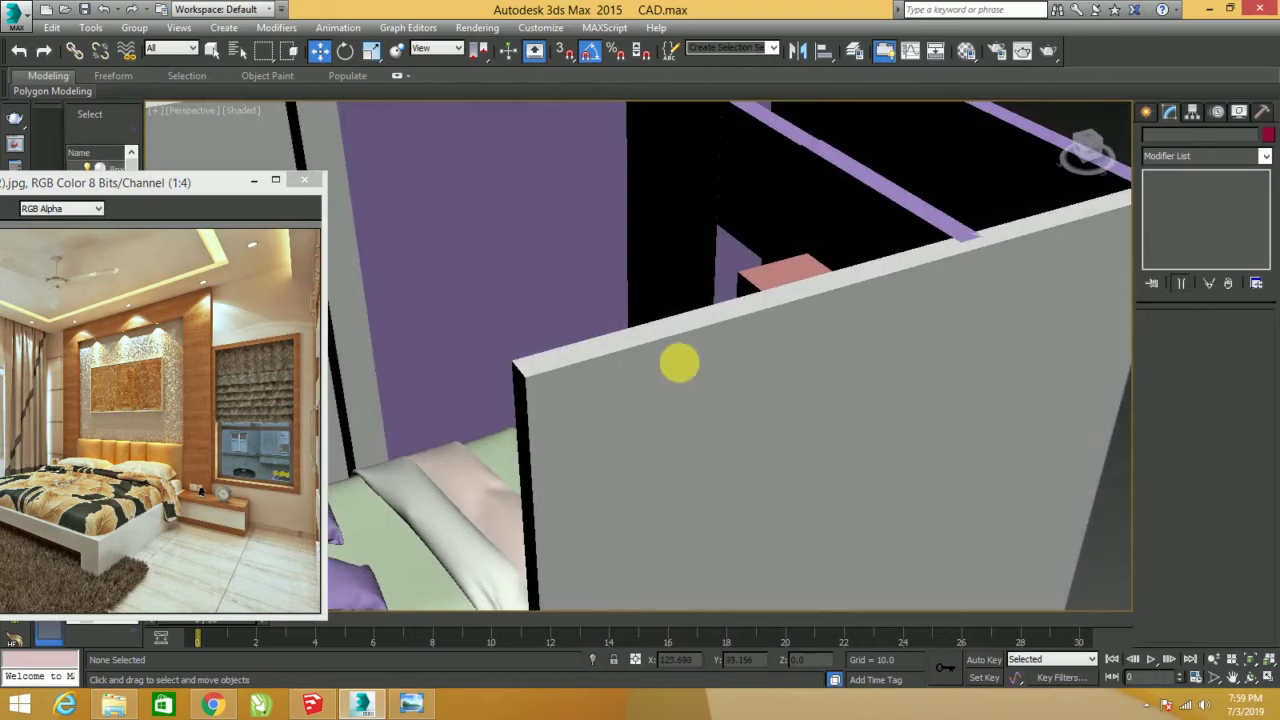
# - Set the green box Box022 to width 29.52 and height 18.869
pyautogui.scroll(-5, 846, 449)
pyautogui.click(771, 500)
pyautogui.scroll(2, 780, 490)
pyautogui.scroll(2, 812, 447)
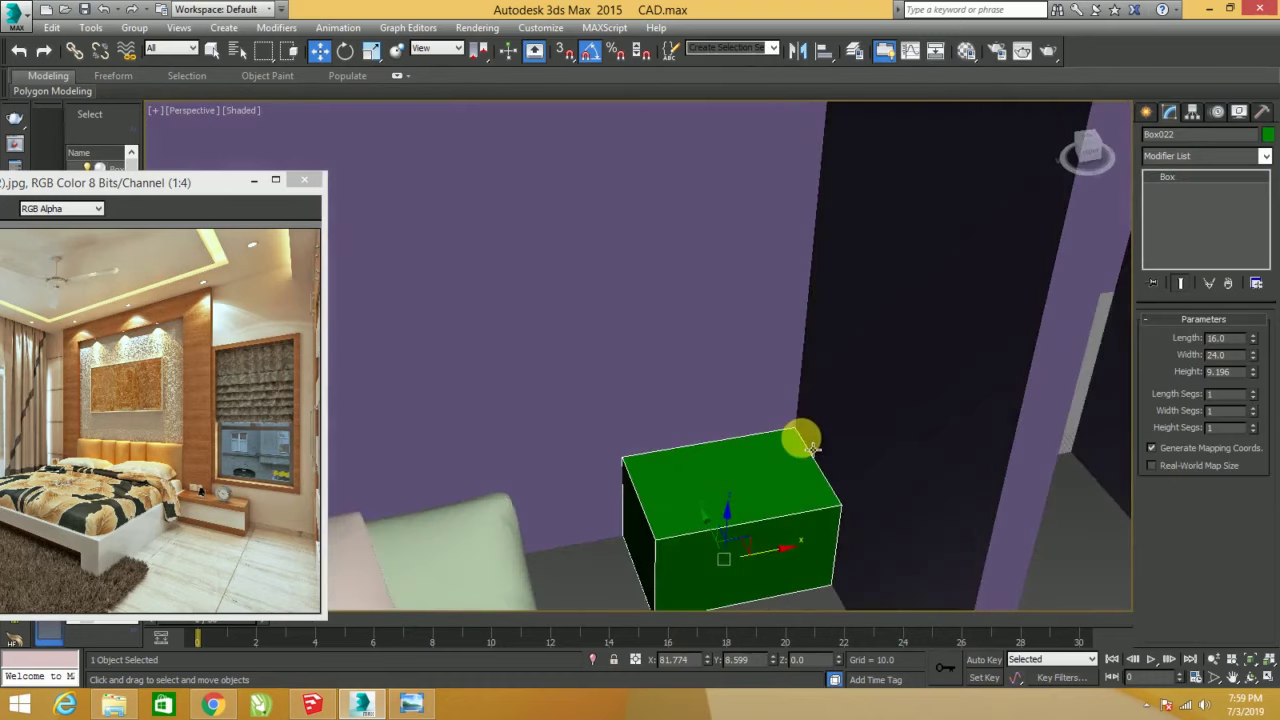
pyautogui.moveTo(812, 447)
pyautogui.keyDown('alt'); pyautogui.mouseDown(button='middle')
pyautogui.moveTo(863, 409)
pyautogui.moveTo(847, 492)
pyautogui.moveTo(837, 480)
pyautogui.moveTo(889, 486)
pyautogui.moveTo(884, 447)
pyautogui.moveTo(903, 451)
pyautogui.moveTo(863, 420)
pyautogui.moveTo(903, 471)
pyautogui.moveTo(871, 449)
pyautogui.mouseUp(button='middle'); pyautogui.keyUp('alt')
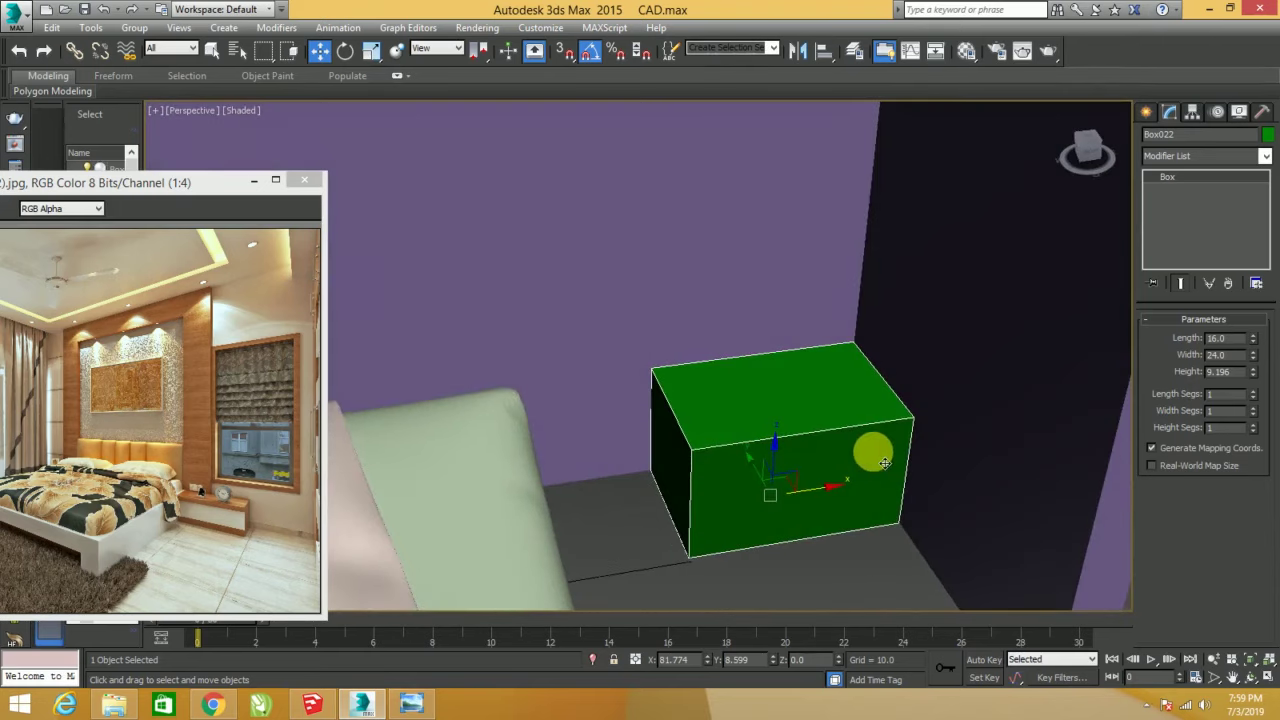
pyautogui.moveTo(1253, 350)
pyautogui.mouseDown()
pyautogui.moveTo(1252, 334)
pyautogui.moveTo(1256, 372)
pyautogui.mouseUp()
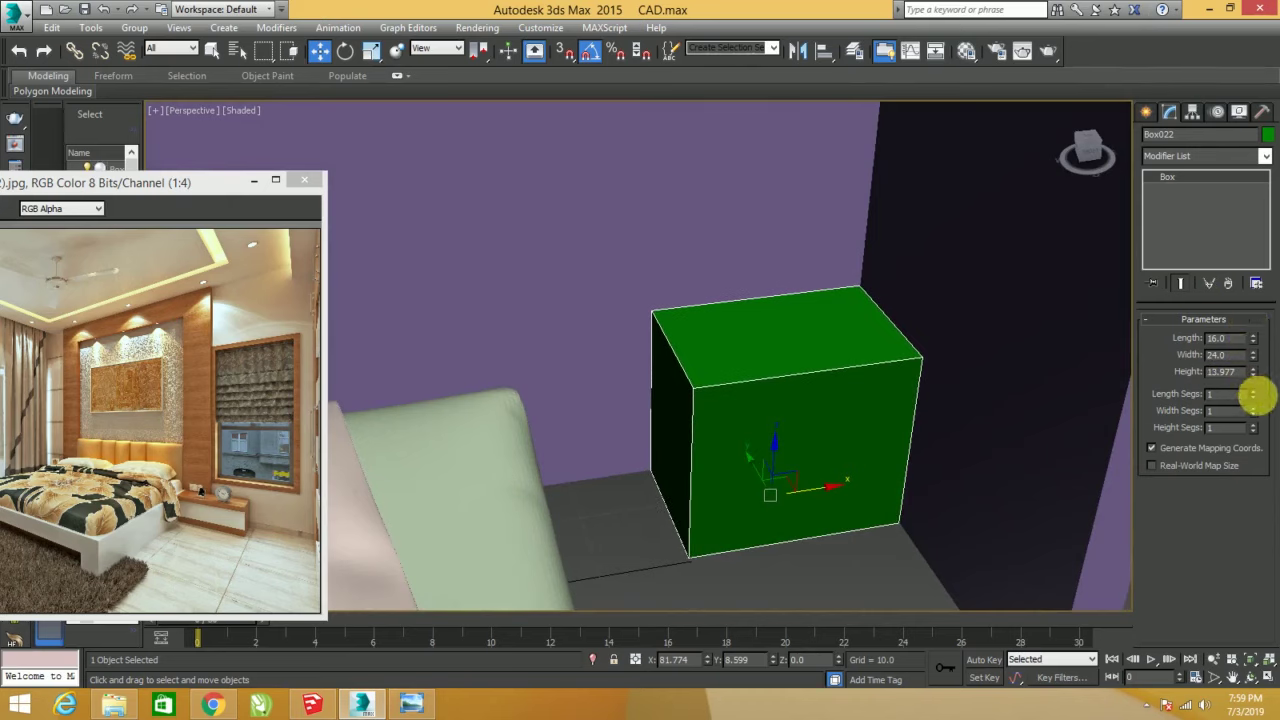
pyautogui.moveTo(1256, 358); pyautogui.dragTo(1238, 330)
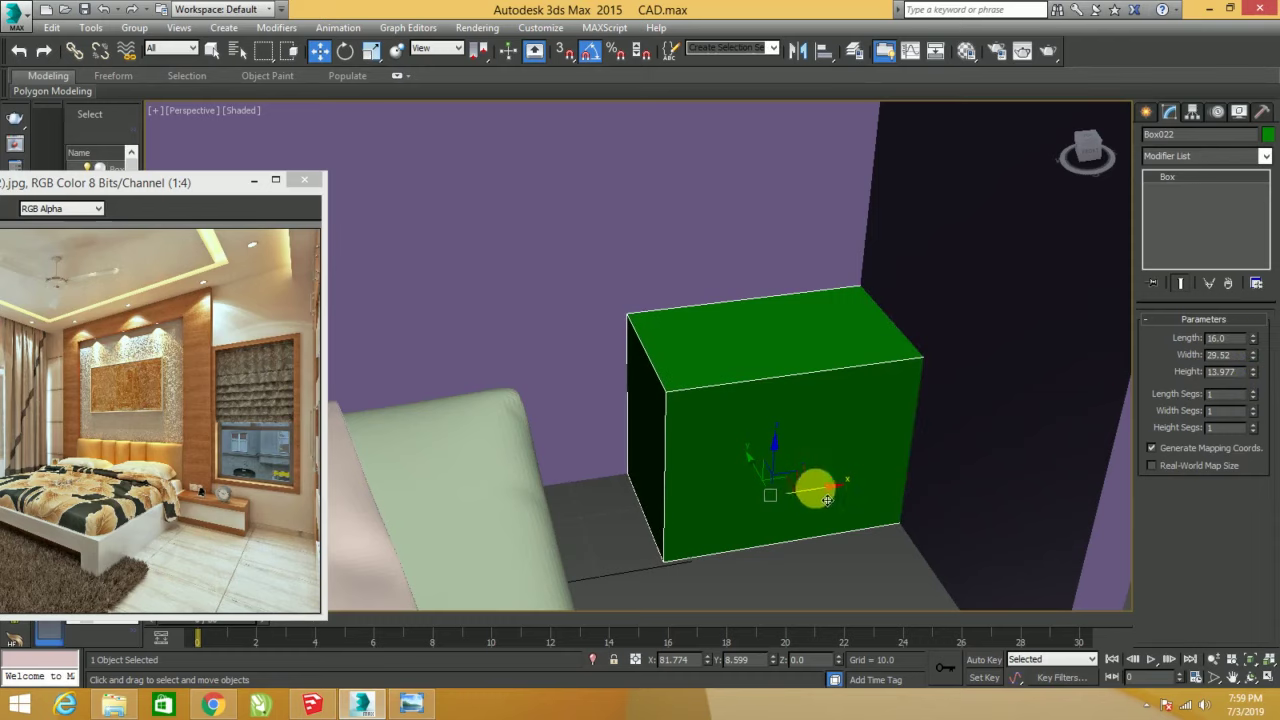
pyautogui.moveTo(827, 500); pyautogui.dragTo(777, 503)
pyautogui.keyDown('alt'); pyautogui.moveTo(777, 503); pyautogui.dragTo(777, 429, button='middle'); pyautogui.keyUp('alt')
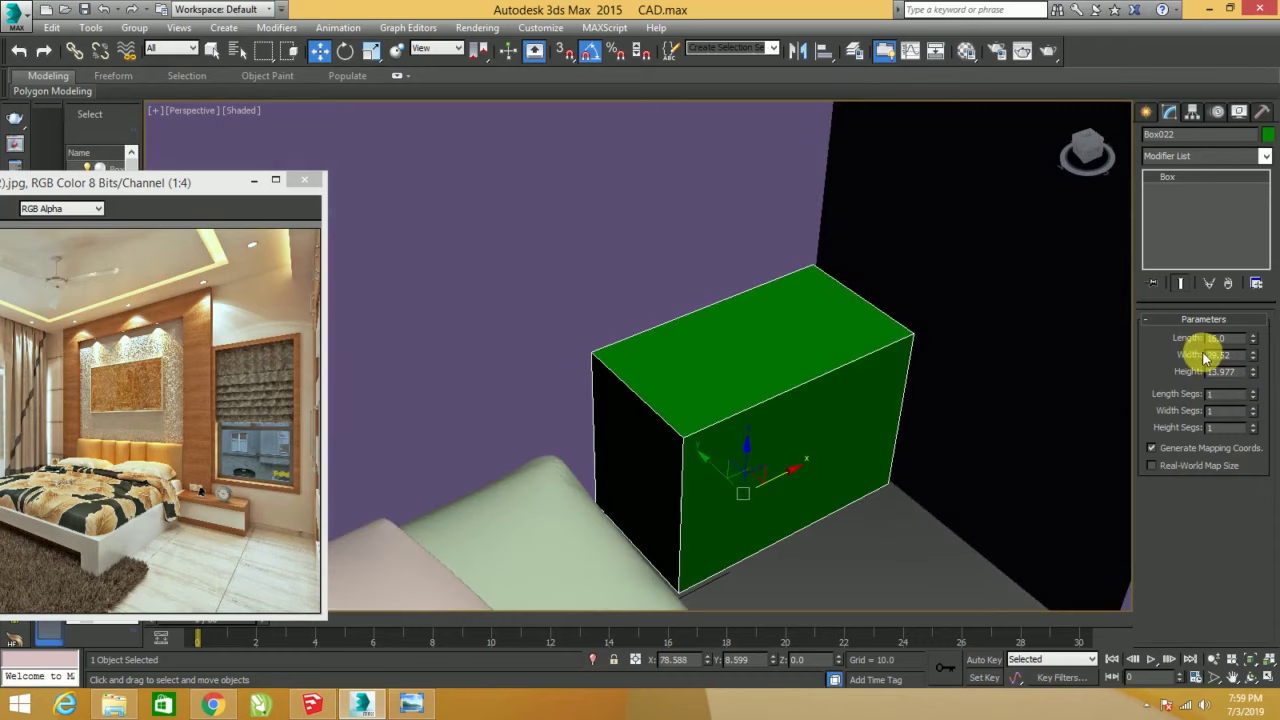
pyautogui.moveTo(1258, 372); pyautogui.dragTo(1252, 346)
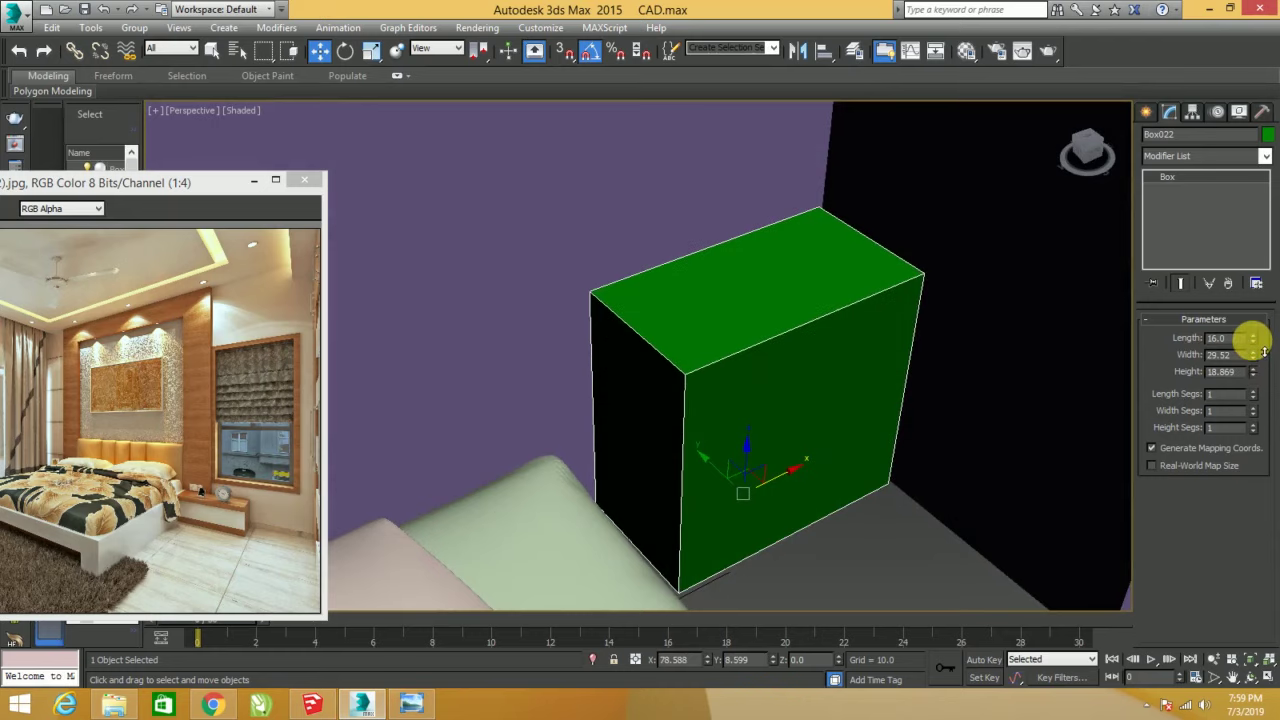
pyautogui.moveTo(991, 386)
pyautogui.keyDown('alt'); pyautogui.mouseDown(button='middle')
pyautogui.moveTo(916, 364)
pyautogui.moveTo(934, 349)
pyautogui.moveTo(990, 410)
pyautogui.moveTo(849, 414)
pyautogui.moveTo(849, 391)
pyautogui.moveTo(780, 434)
pyautogui.moveTo(793, 424)
pyautogui.mouseUp(button='middle'); pyautogui.keyUp('alt')
# - Hide the wall blocking the view and reselect the green box
pyautogui.rightClick(793, 424)
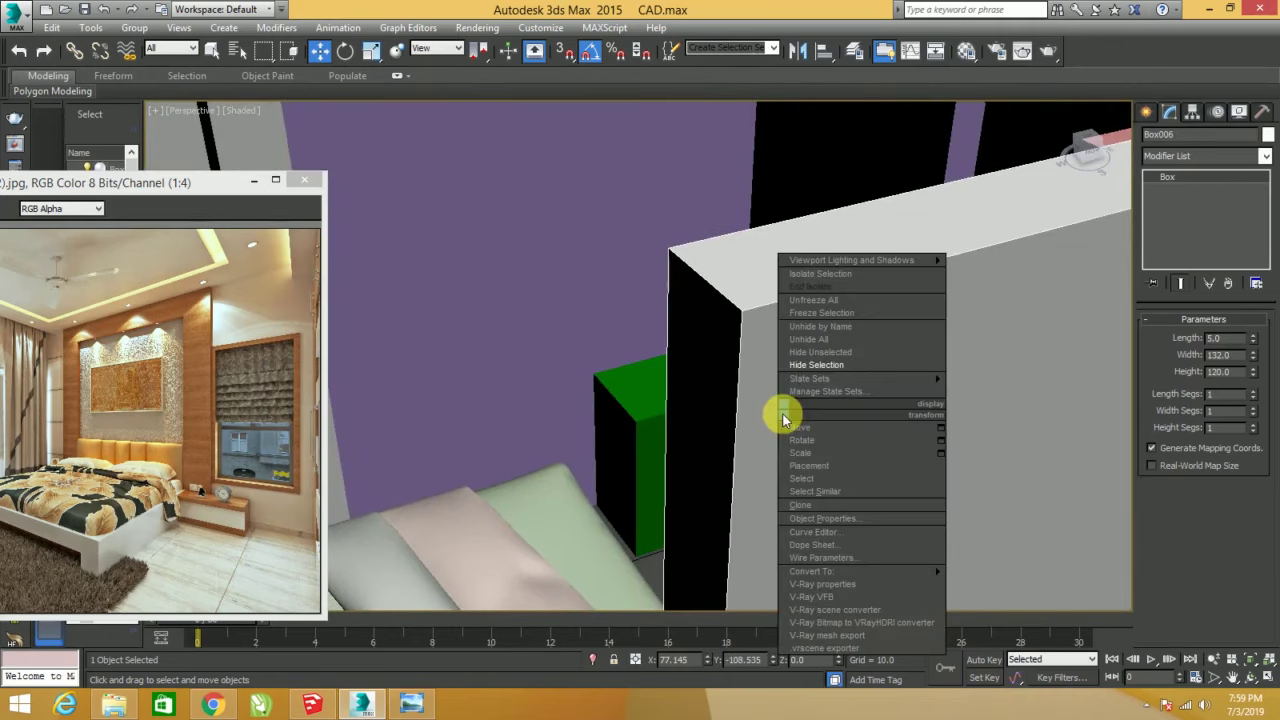
pyautogui.click(806, 368)
pyautogui.scroll(2, 789, 426)
pyautogui.click(723, 414)
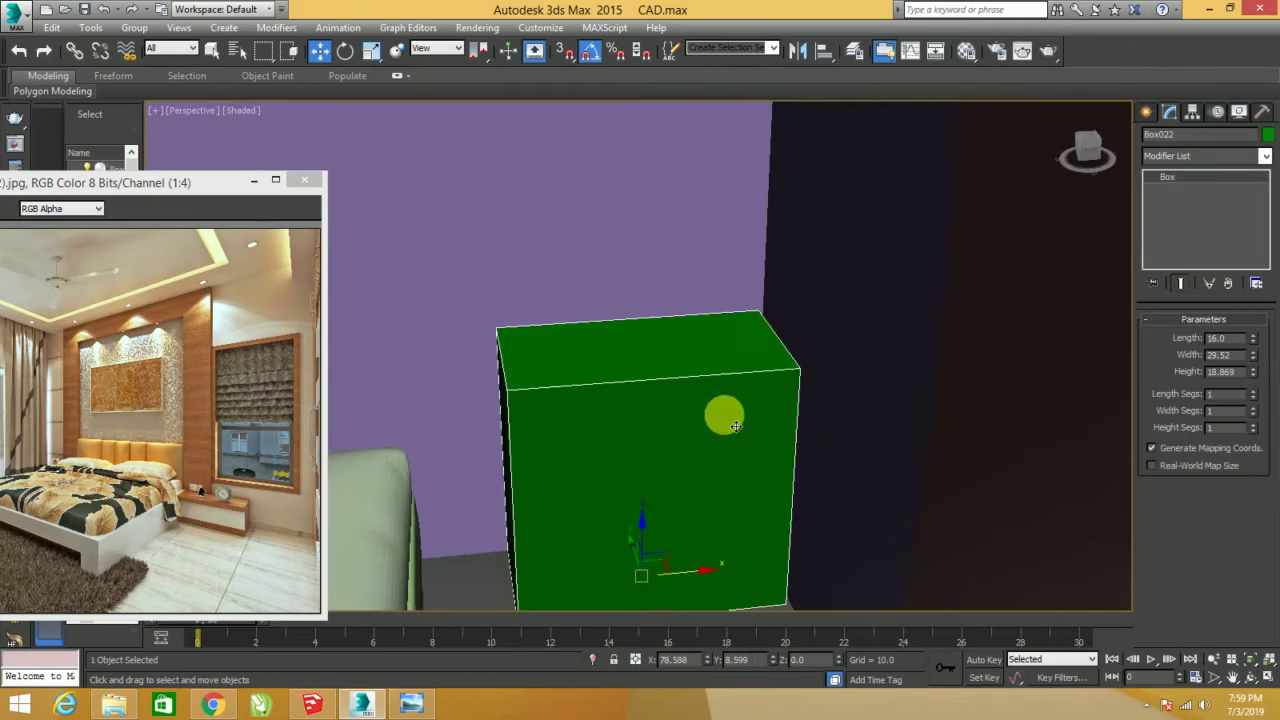
pyautogui.scroll(2, 757, 440)
pyautogui.scroll(3, 779, 440)
pyautogui.scroll(-5, 840, 438)
pyautogui.scroll(1, 831, 414)
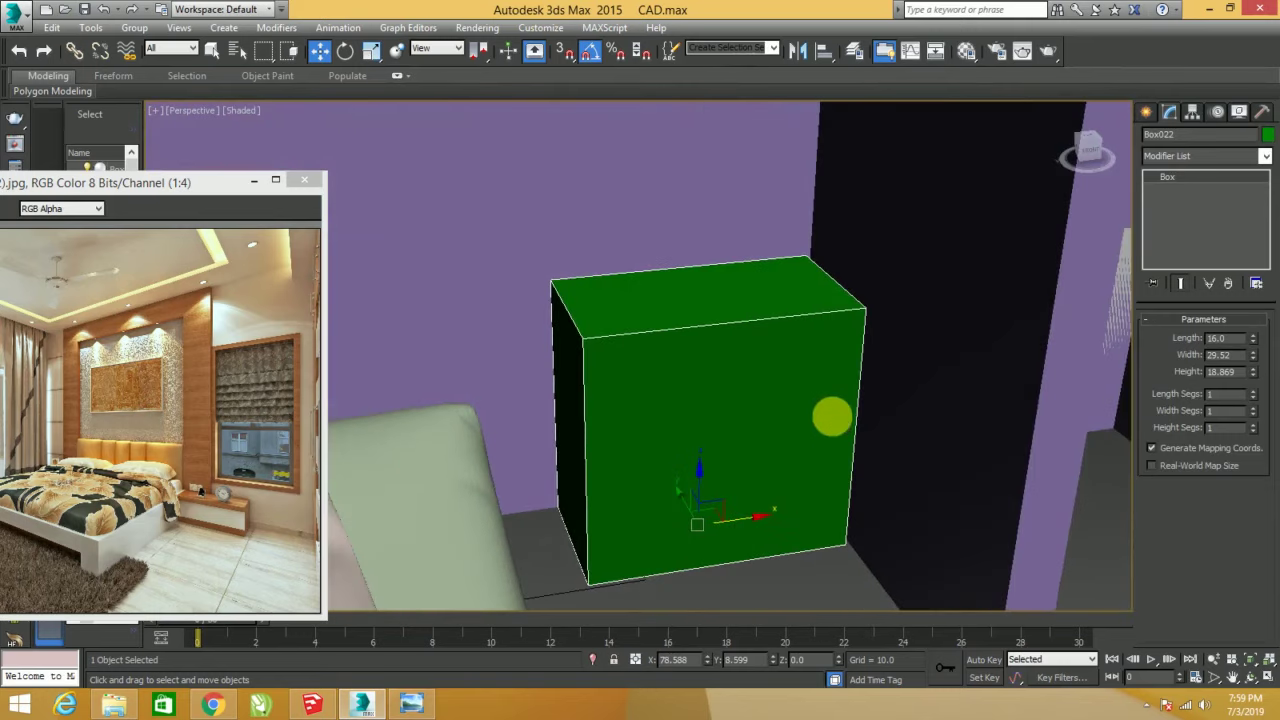
# - Stretch the green box to about 133% along Y and move it into place by the wall
pyautogui.press('r')
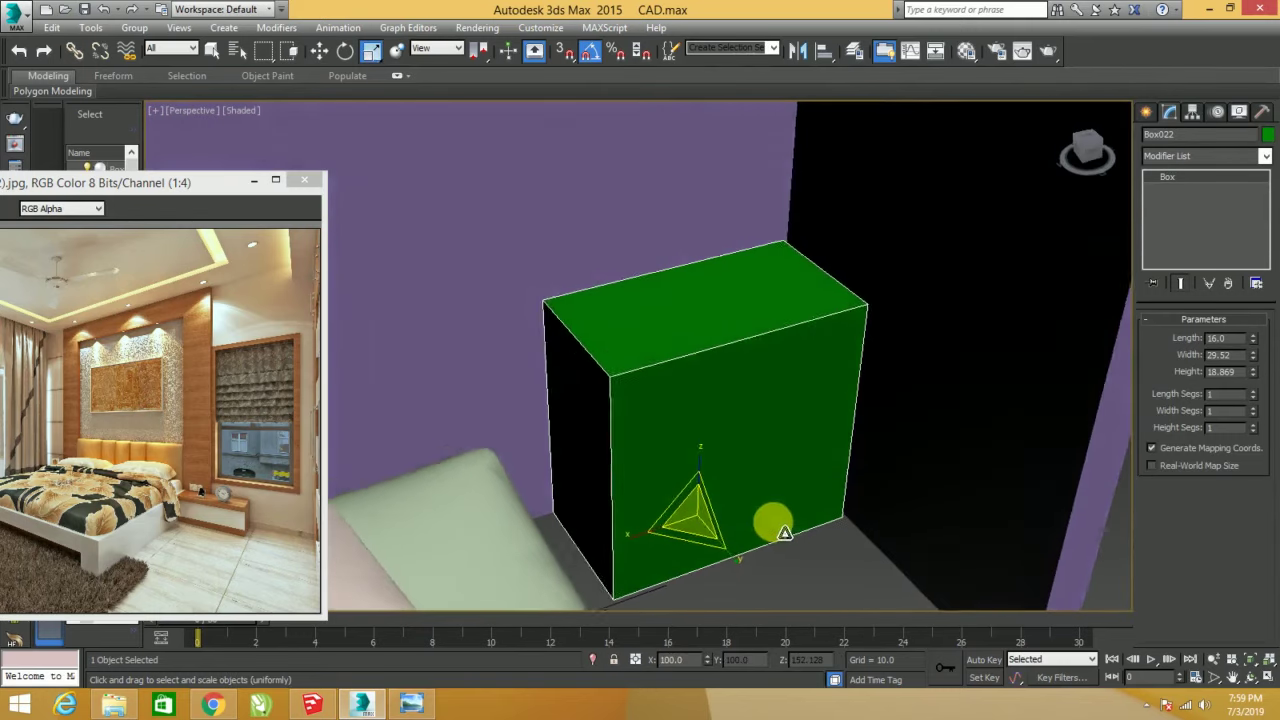
pyautogui.keyDown('alt'); pyautogui.moveTo(703, 537); pyautogui.dragTo(737, 558, button='middle'); pyautogui.keyUp('alt')
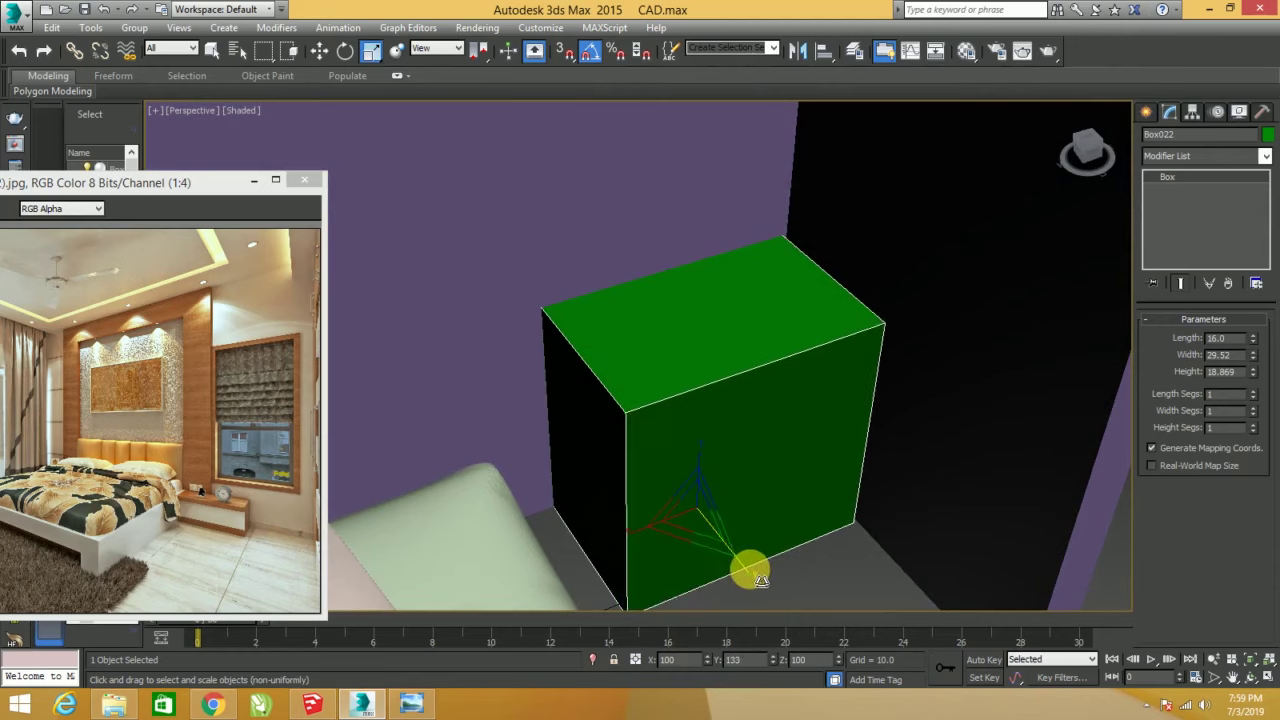
pyautogui.moveTo(737, 558); pyautogui.dragTo(751, 563)
pyautogui.press('w')
pyautogui.moveTo(678, 487); pyautogui.dragTo(694, 509)
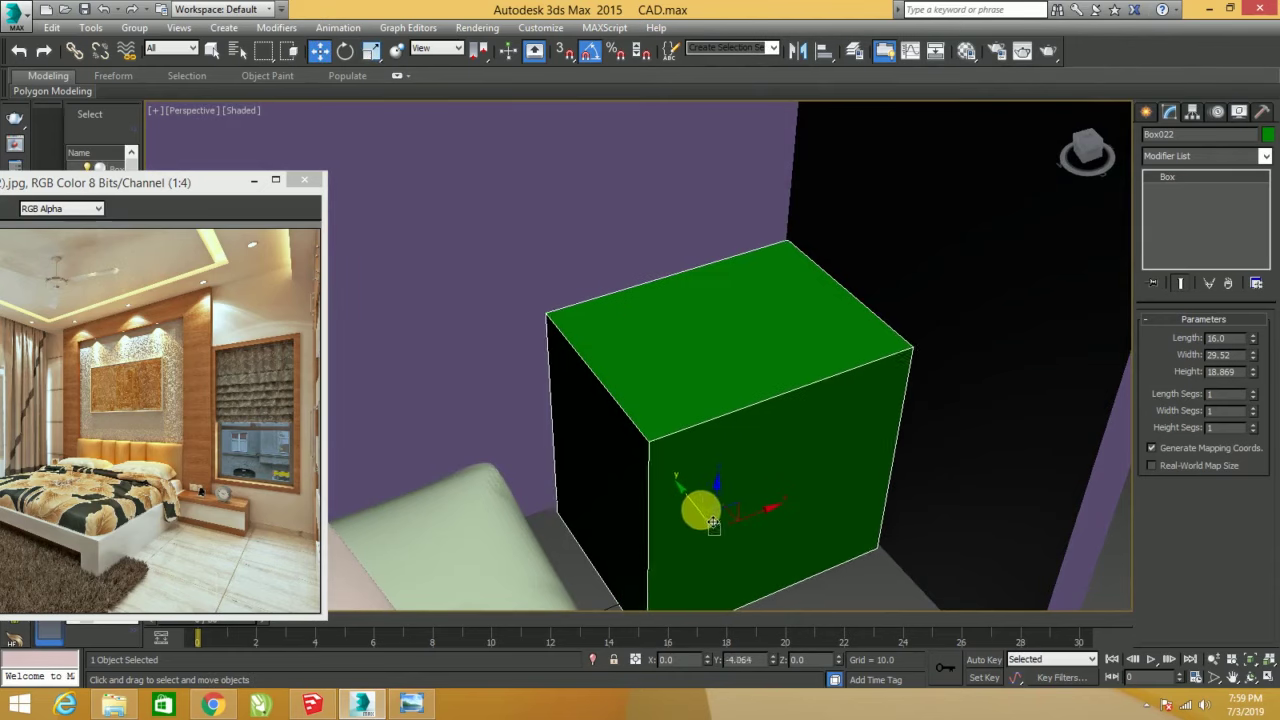
pyautogui.rightClick(762, 401)
pyautogui.moveTo(781, 543)
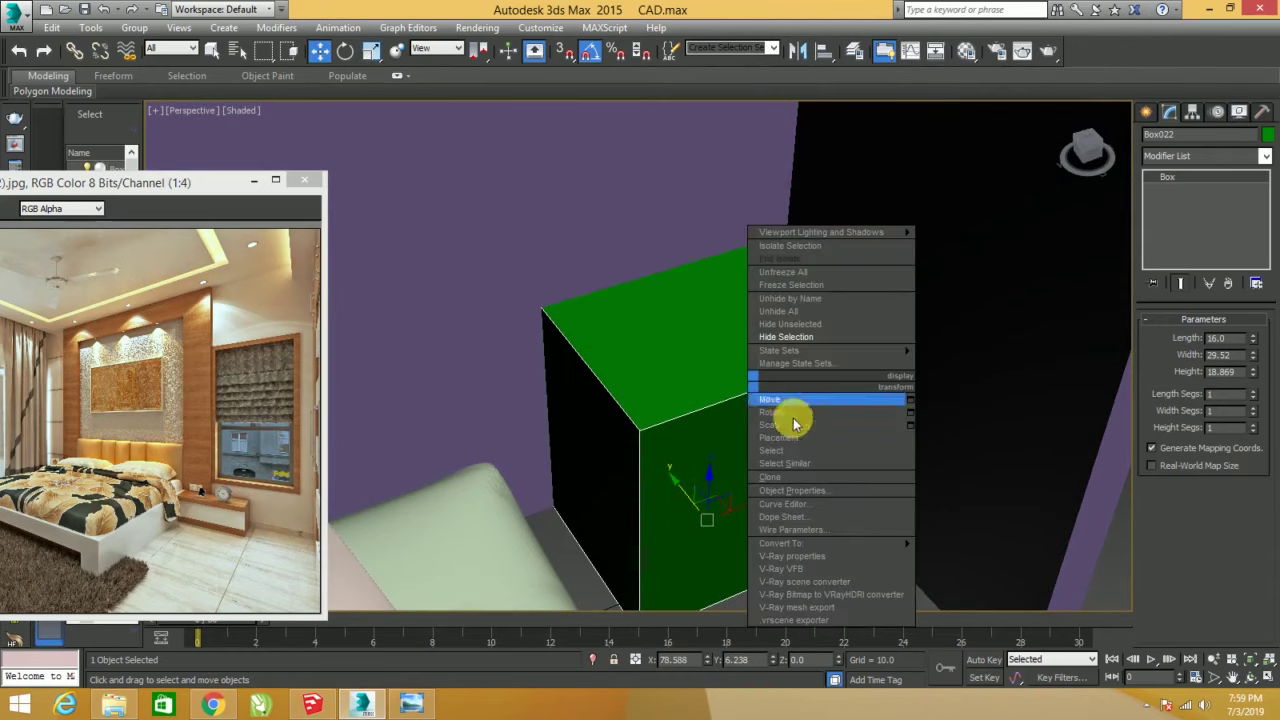
# - Convert the green box to Editable Poly and connect two opposite top edges with a new edge
pyautogui.click(934, 560)
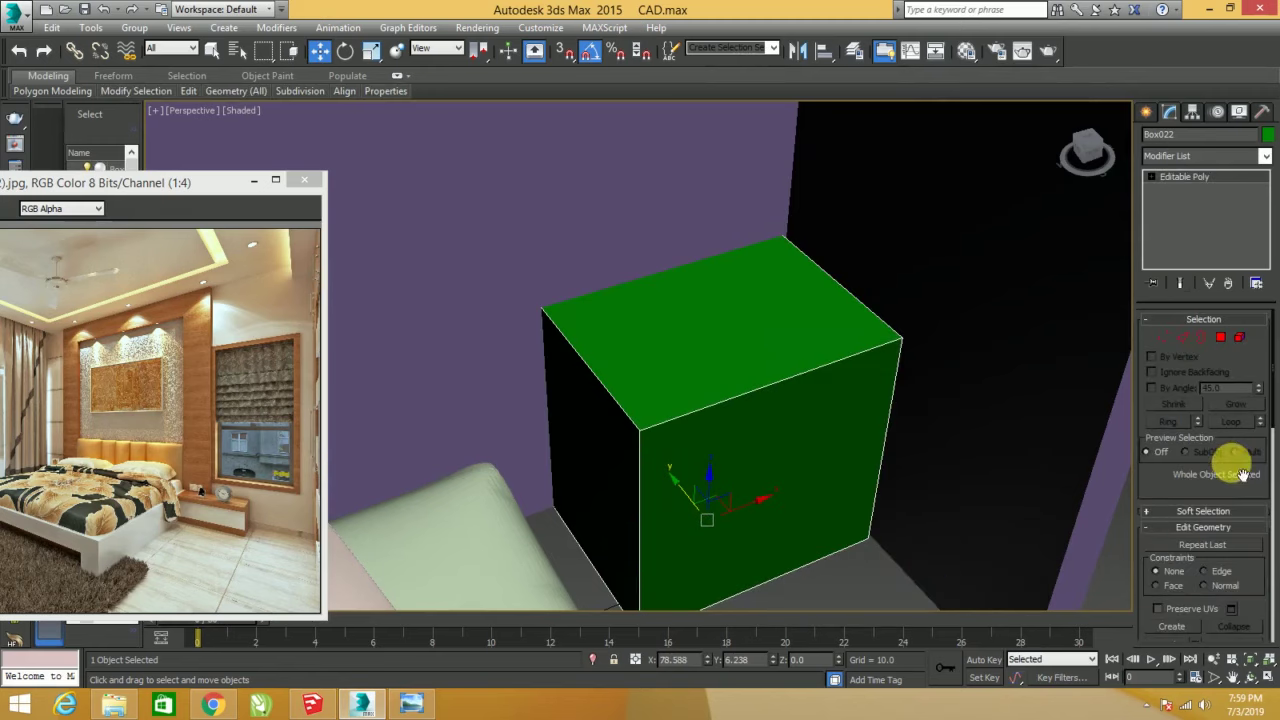
pyautogui.click(1183, 337)
pyautogui.click(792, 392)
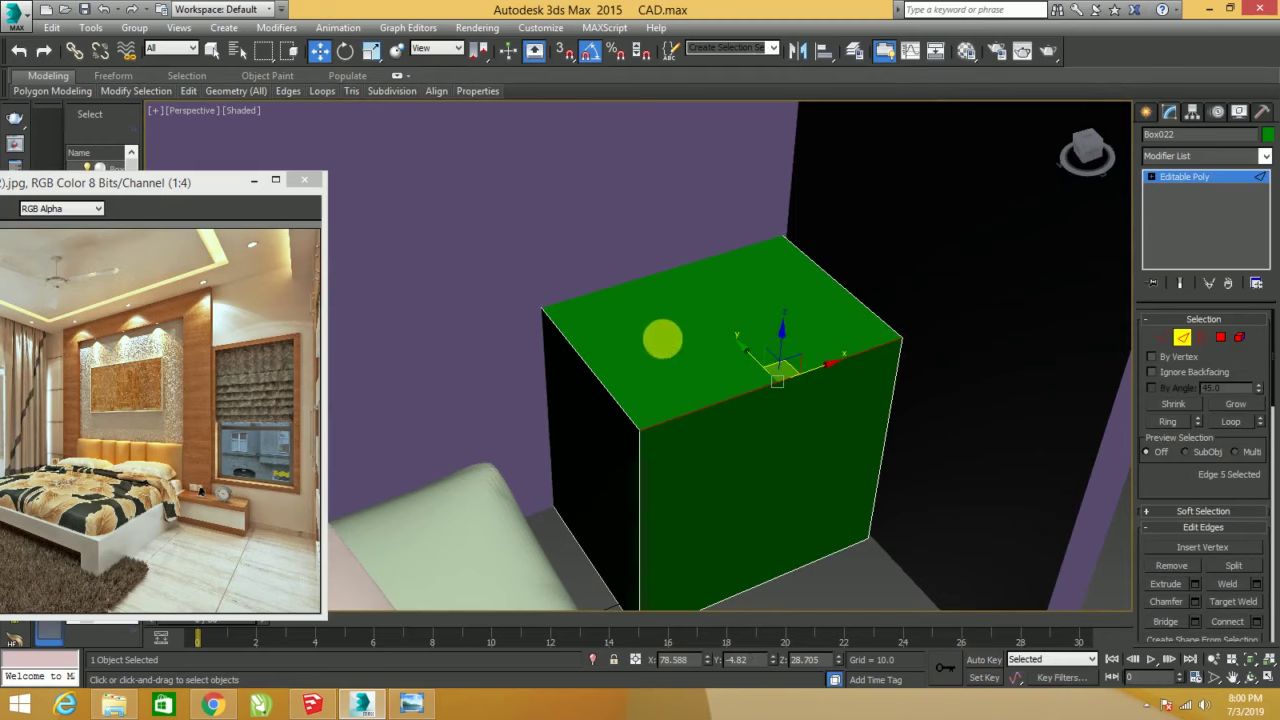
pyautogui.click(592, 369)
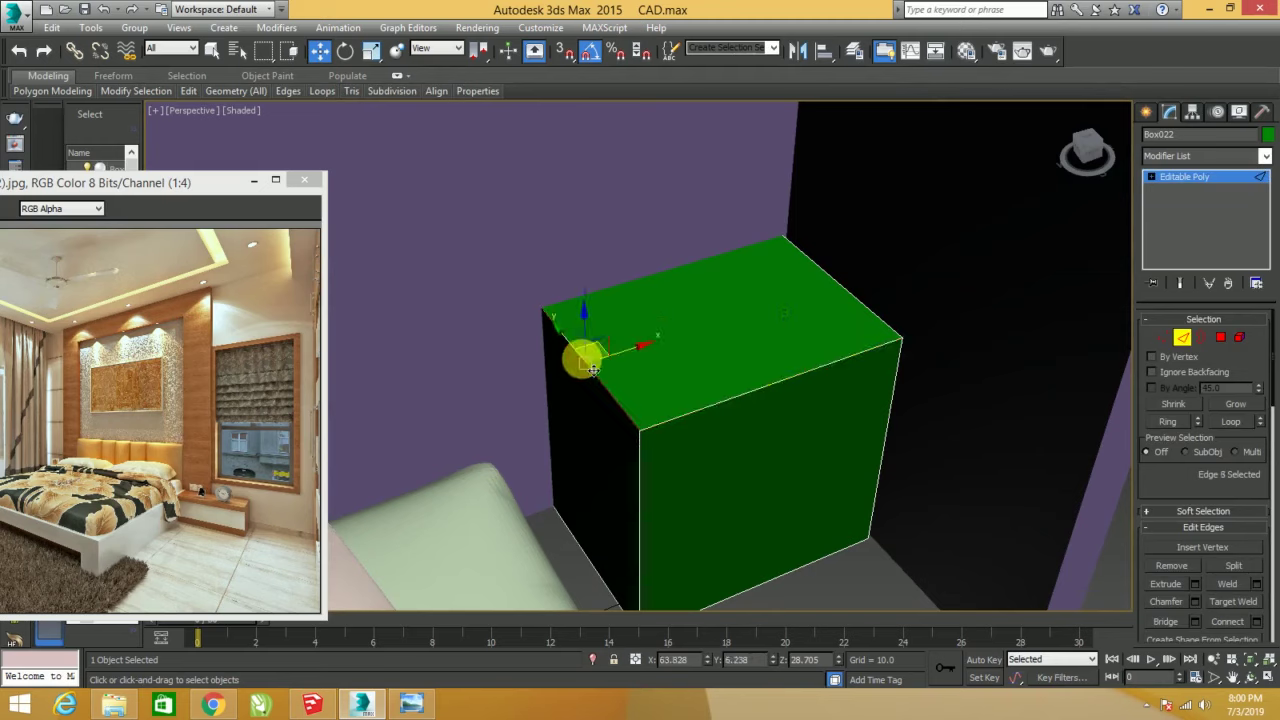
pyautogui.keyDown('ctrl'); pyautogui.click(876, 314); pyautogui.keyUp('ctrl')
pyautogui.rightClick(894, 294)
pyautogui.click(719, 364)
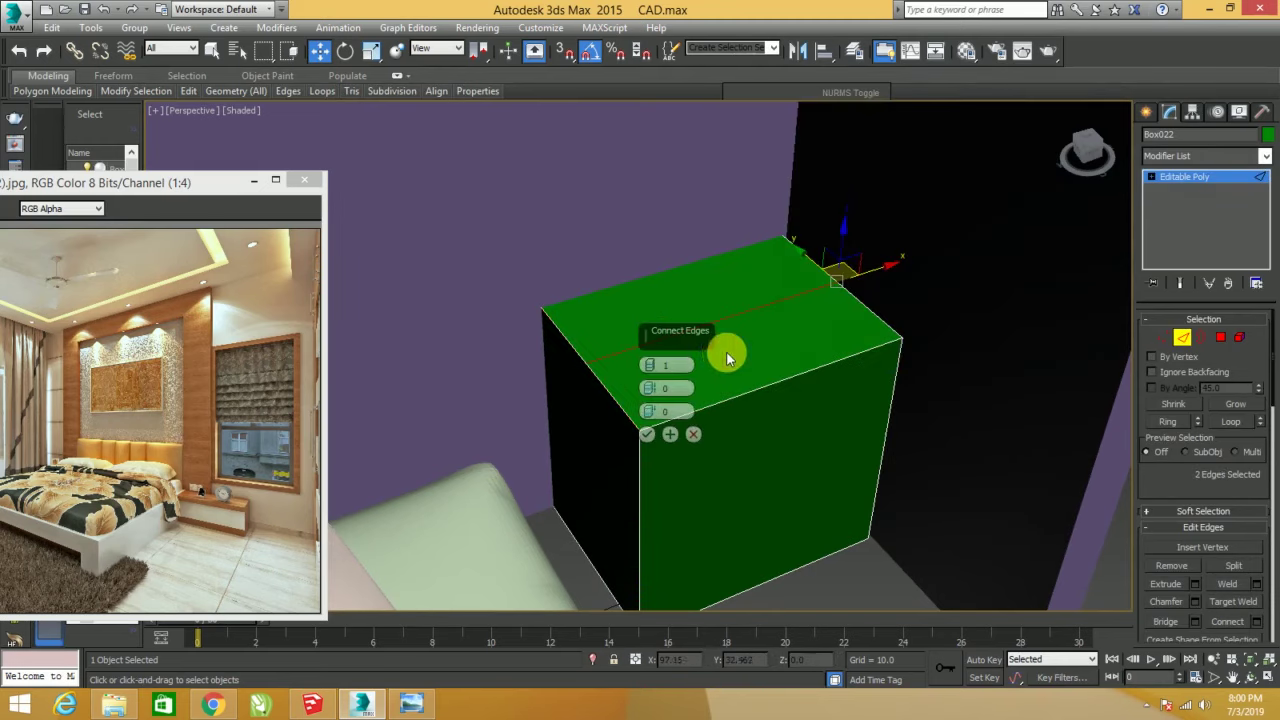
pyautogui.click(648, 432)
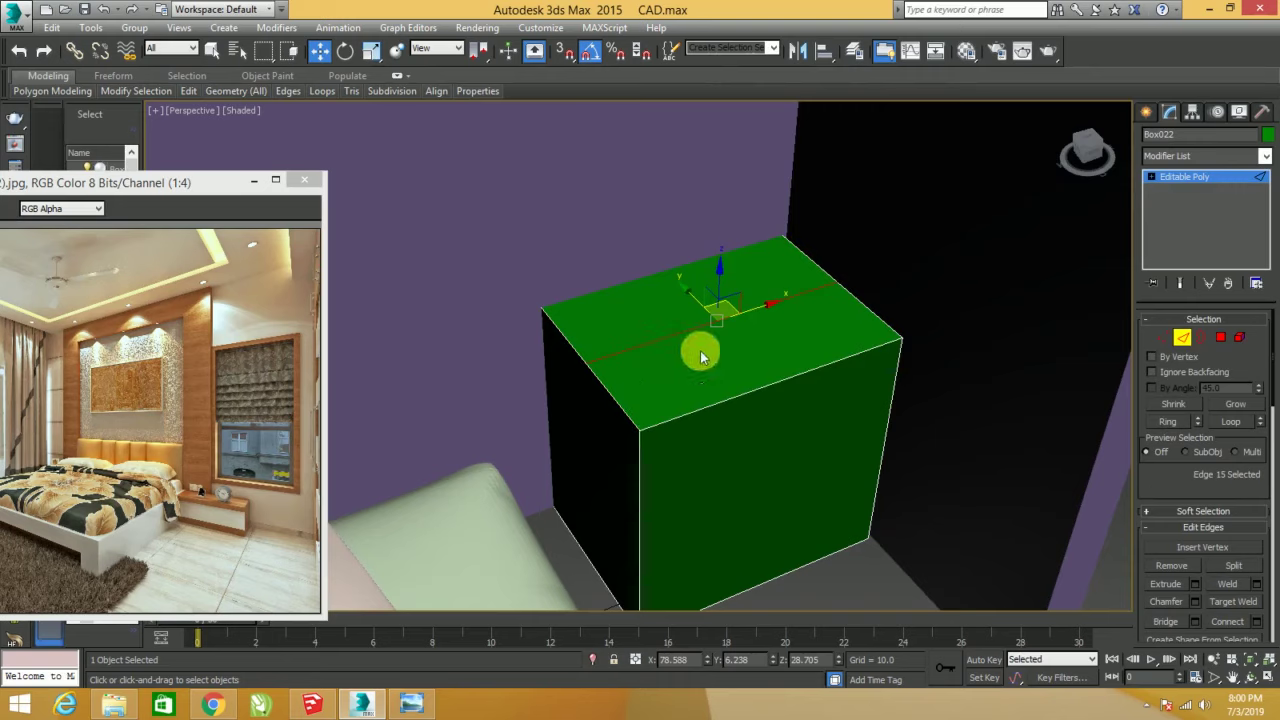
pyautogui.click(659, 262)
pyautogui.click(1220, 337)
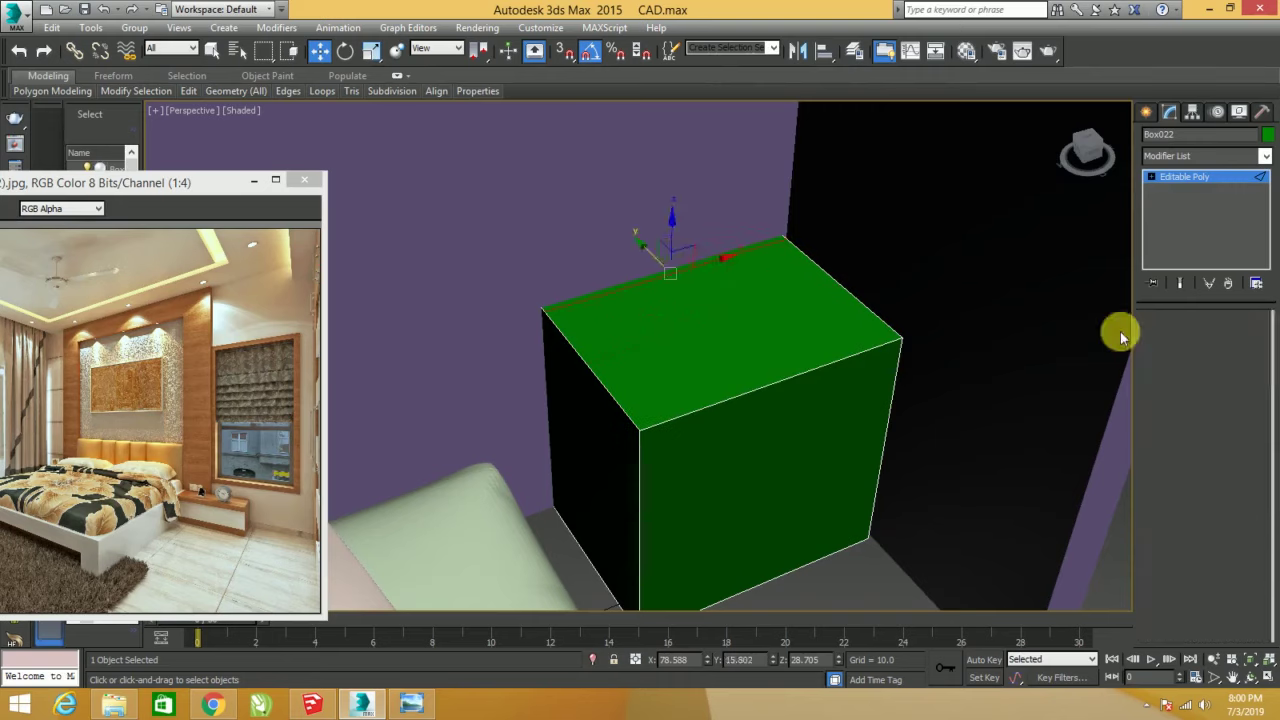
# - Extrude the top's back strip up 43.756 units, then nudge the lower top face down
pyautogui.click(664, 279)
pyautogui.rightClick(770, 297)
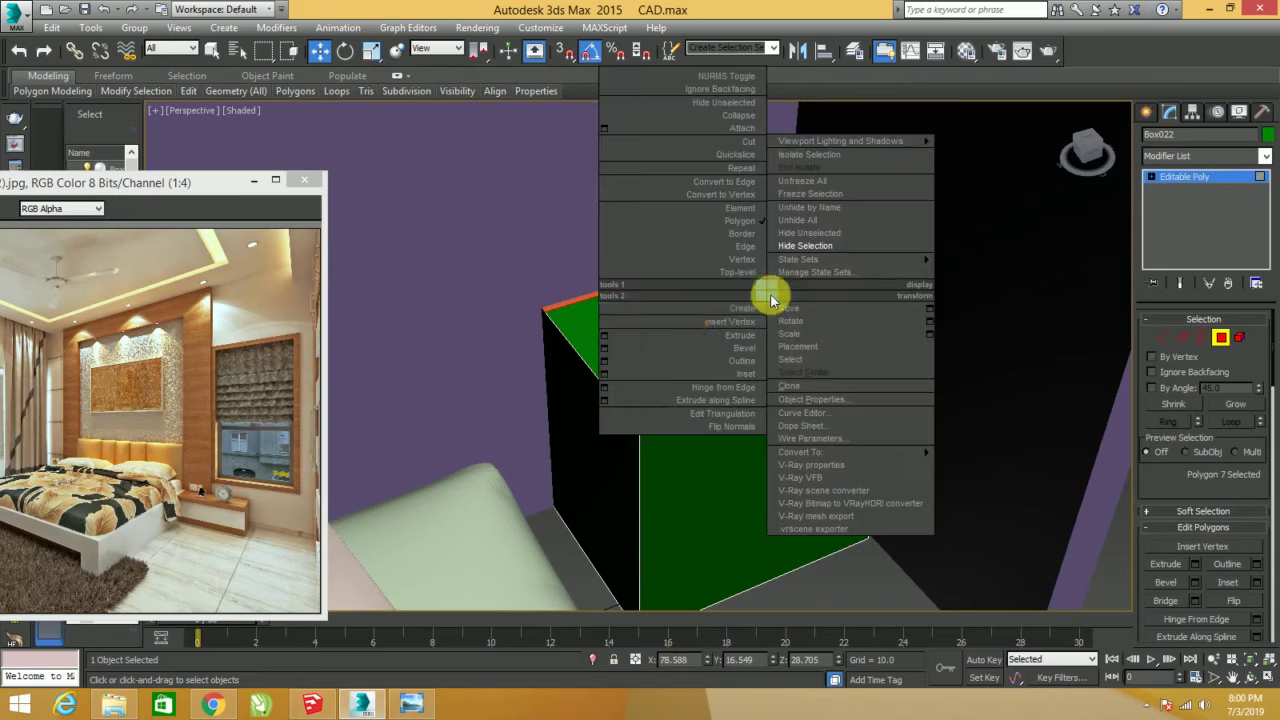
pyautogui.click(603, 335)
pyautogui.scroll(-2, 823, 363)
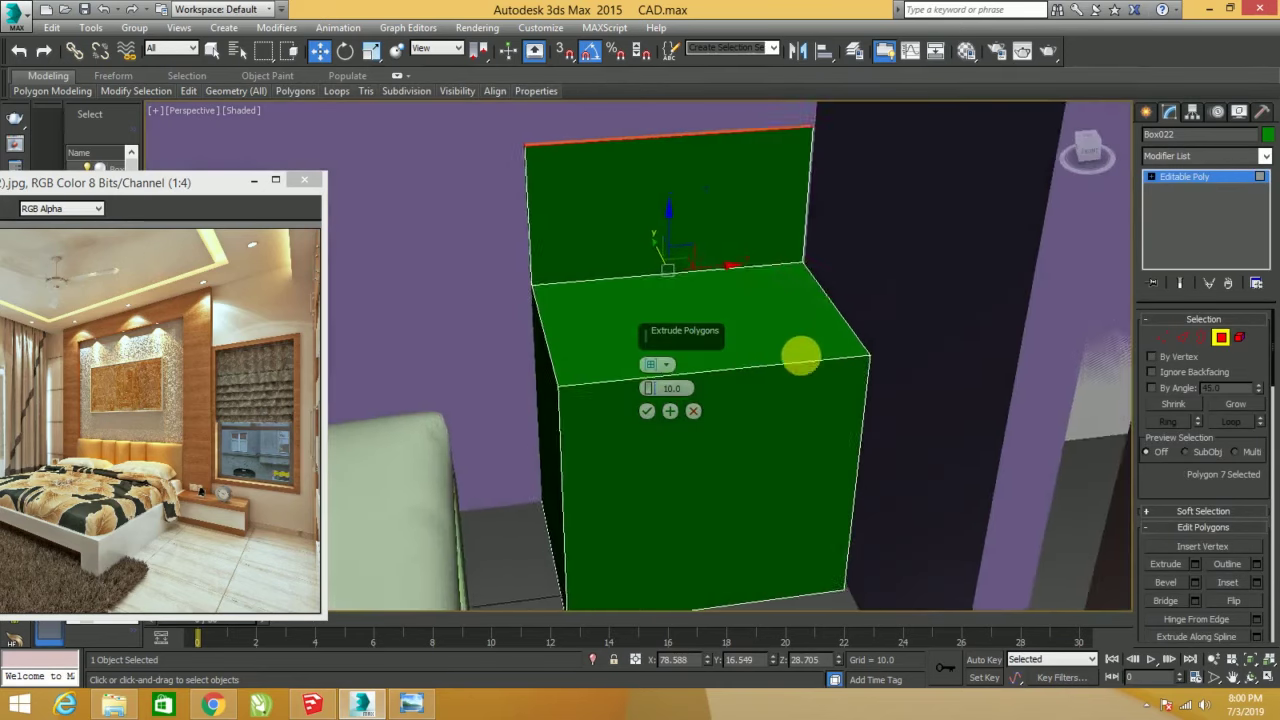
pyautogui.scroll(-2, 800, 354)
pyautogui.scroll(-2, 805, 448)
pyautogui.moveTo(803, 448); pyautogui.dragTo(690, 452, button='middle')
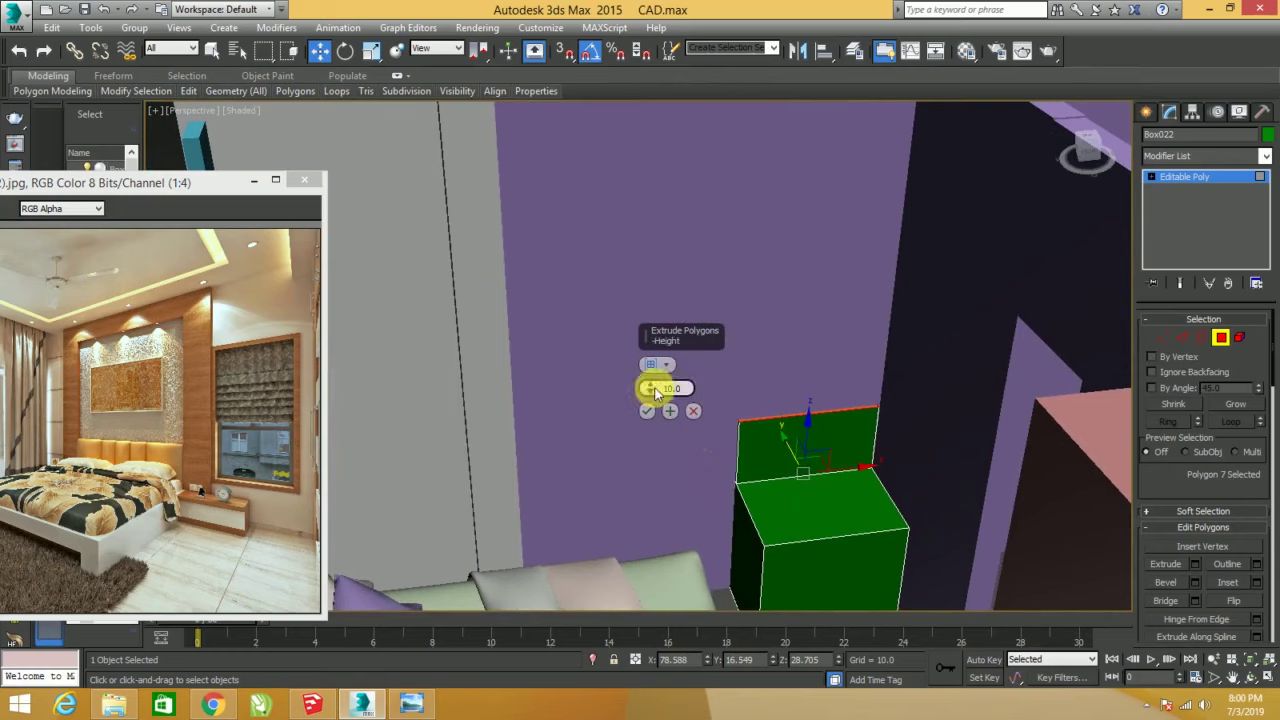
pyautogui.moveTo(655, 392); pyautogui.dragTo(658, 190)
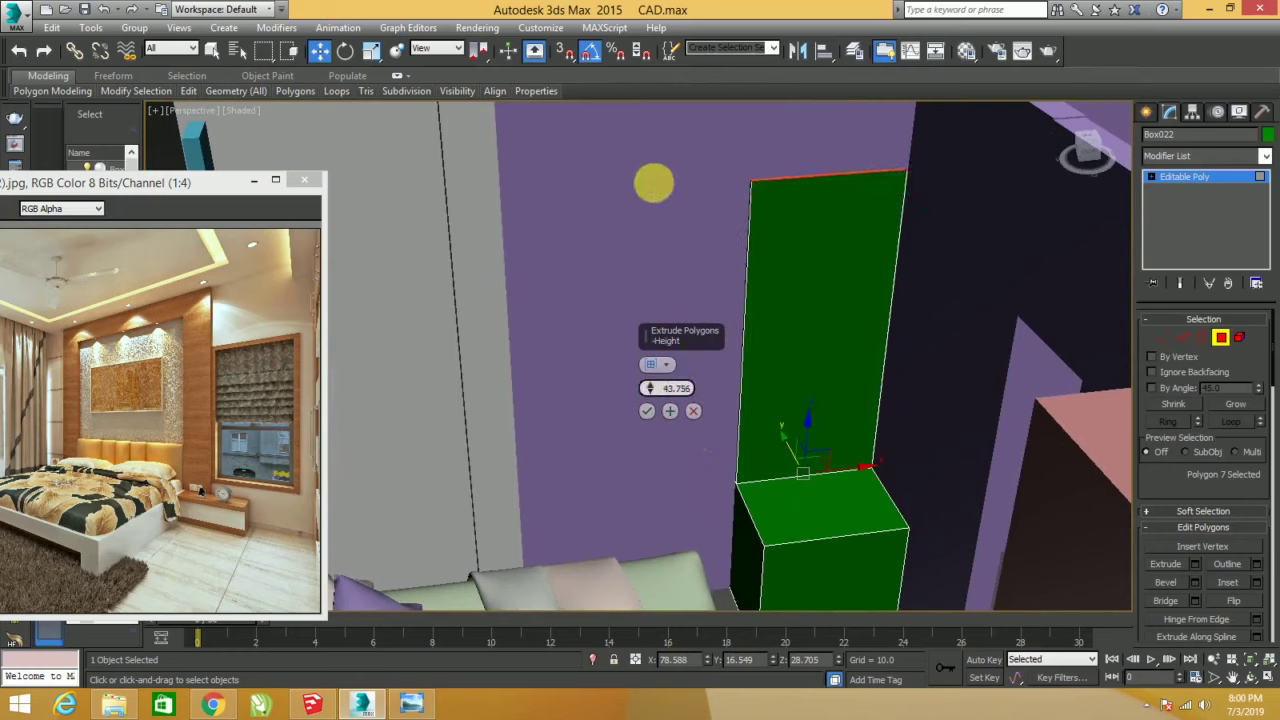
pyautogui.click(647, 411)
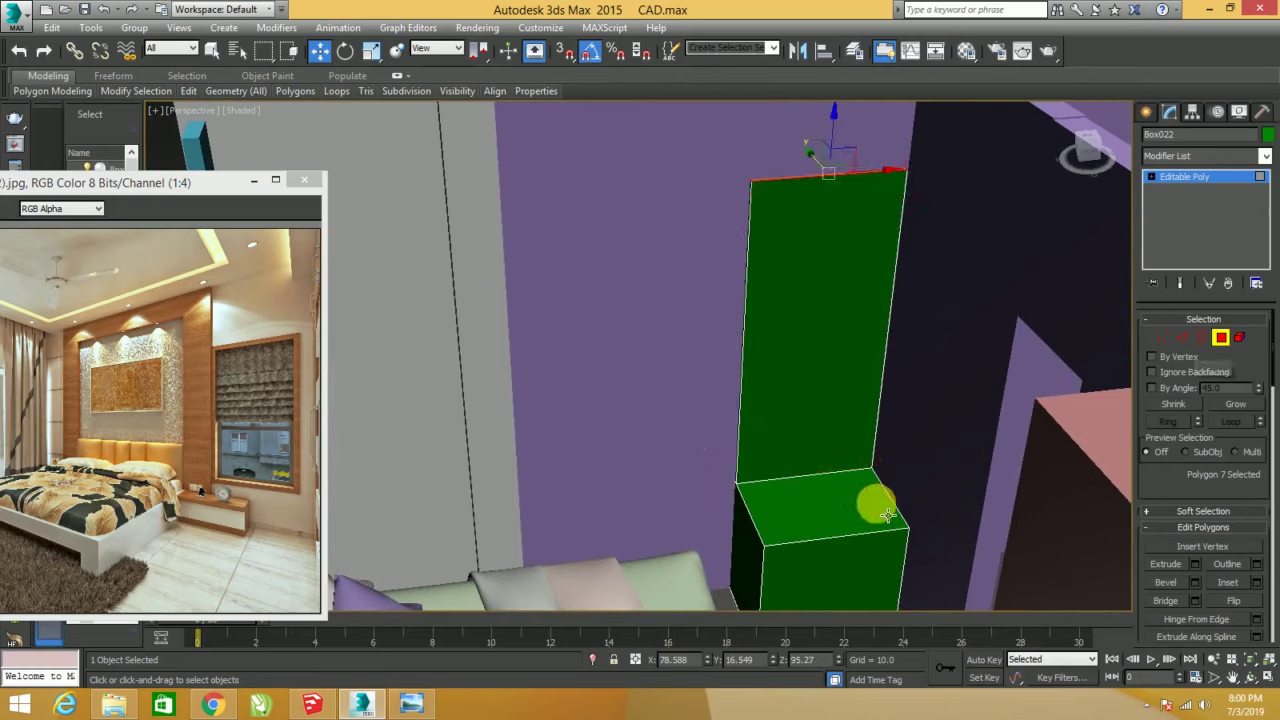
pyautogui.click(818, 494)
pyautogui.moveTo(836, 477); pyautogui.dragTo(840, 483)
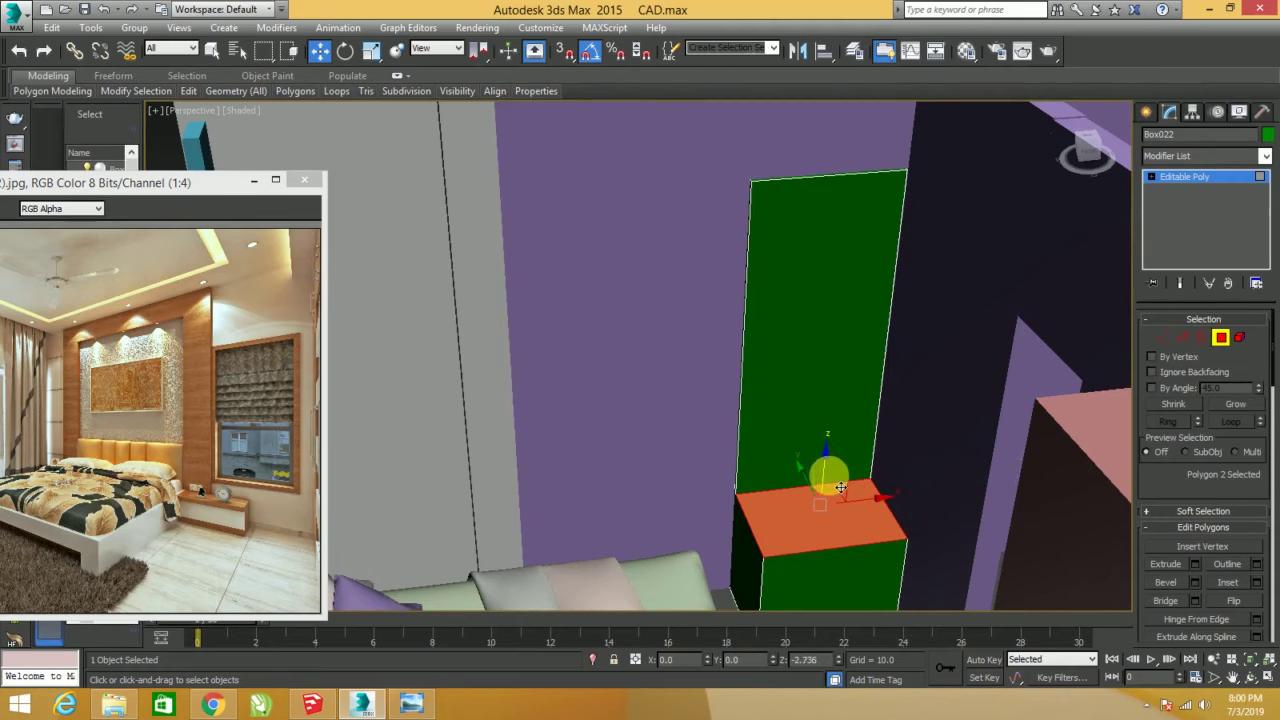
# - Isolate the nightstand's front top face, lower it along Z, then exit isolation and deselect
pyautogui.moveTo(840, 487)
pyautogui.keyDown('alt'); pyautogui.mouseDown(button='middle')
pyautogui.moveTo(808, 372)
pyautogui.moveTo(880, 416)
pyautogui.moveTo(851, 434)
pyautogui.moveTo(857, 418)
pyautogui.moveTo(763, 423)
pyautogui.moveTo(451, 580)
pyautogui.mouseUp(button='middle'); pyautogui.keyUp('alt')
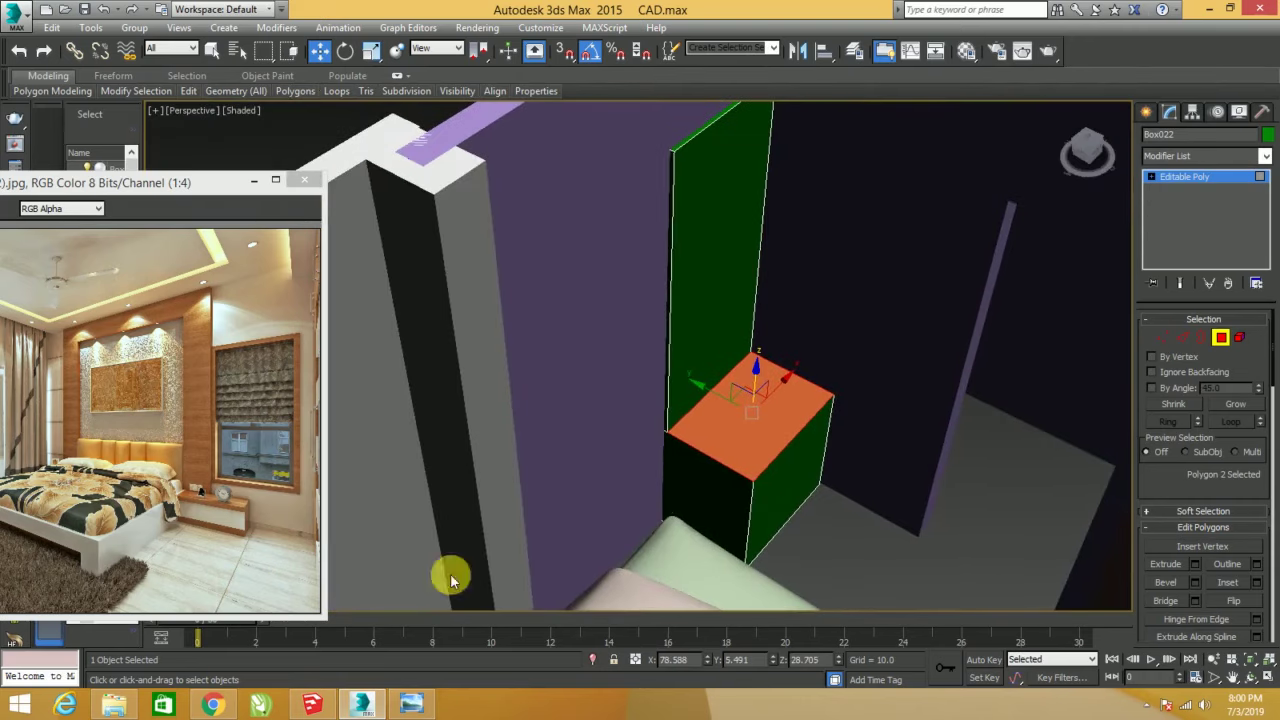
pyautogui.press('z')
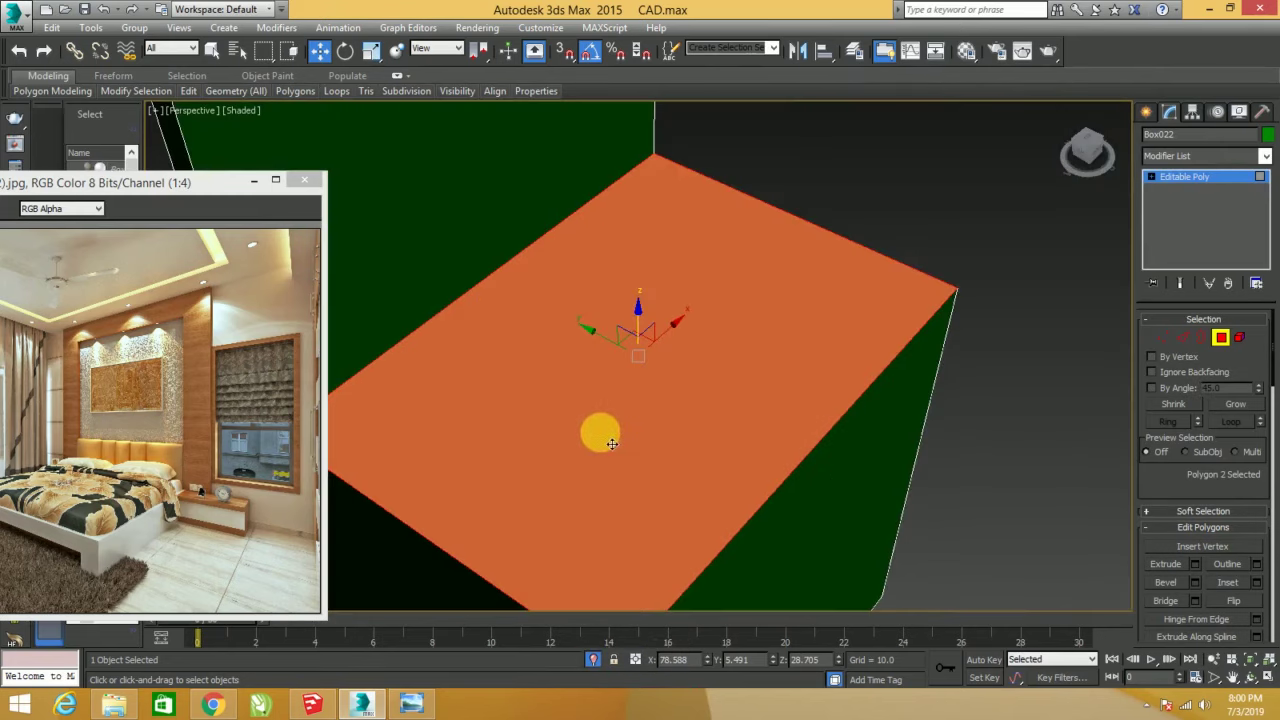
pyautogui.moveTo(600, 434)
pyautogui.keyDown('alt'); pyautogui.mouseDown(button='middle')
pyautogui.moveTo(914, 386)
pyautogui.moveTo(720, 408)
pyautogui.moveTo(789, 372)
pyautogui.mouseUp(button='middle'); pyautogui.keyUp('alt')
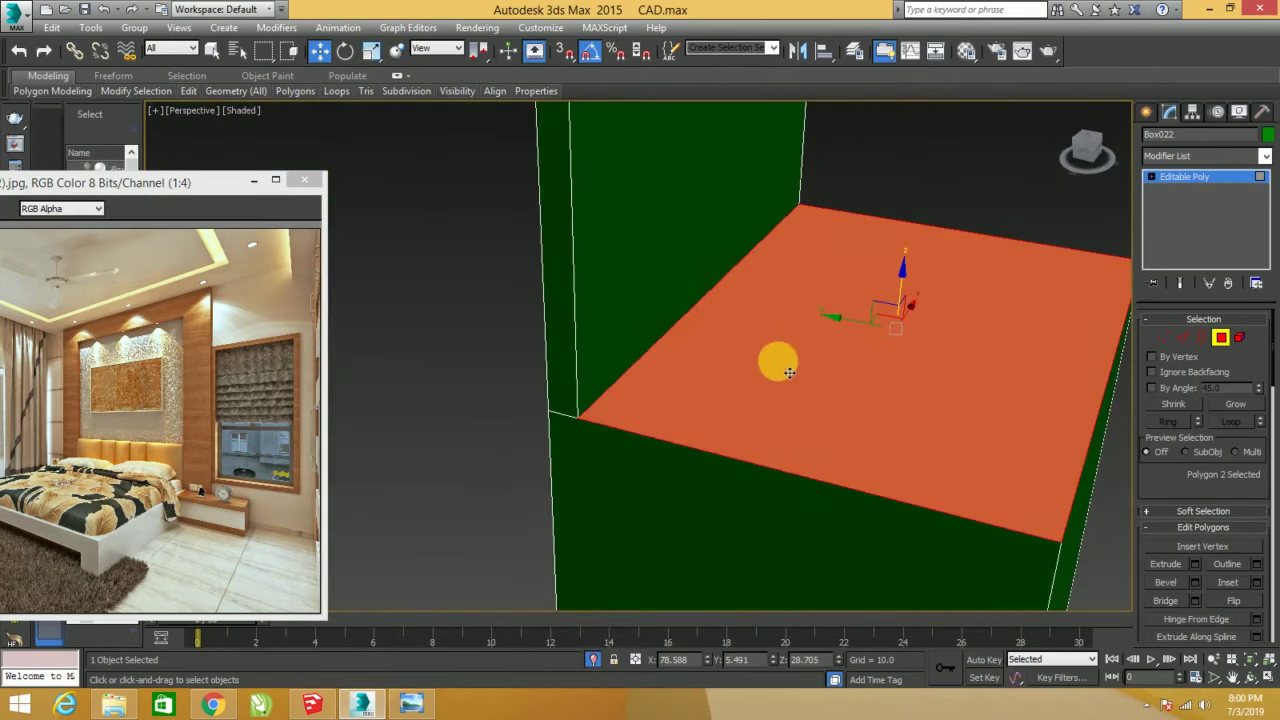
pyautogui.moveTo(909, 298); pyautogui.dragTo(913, 347)
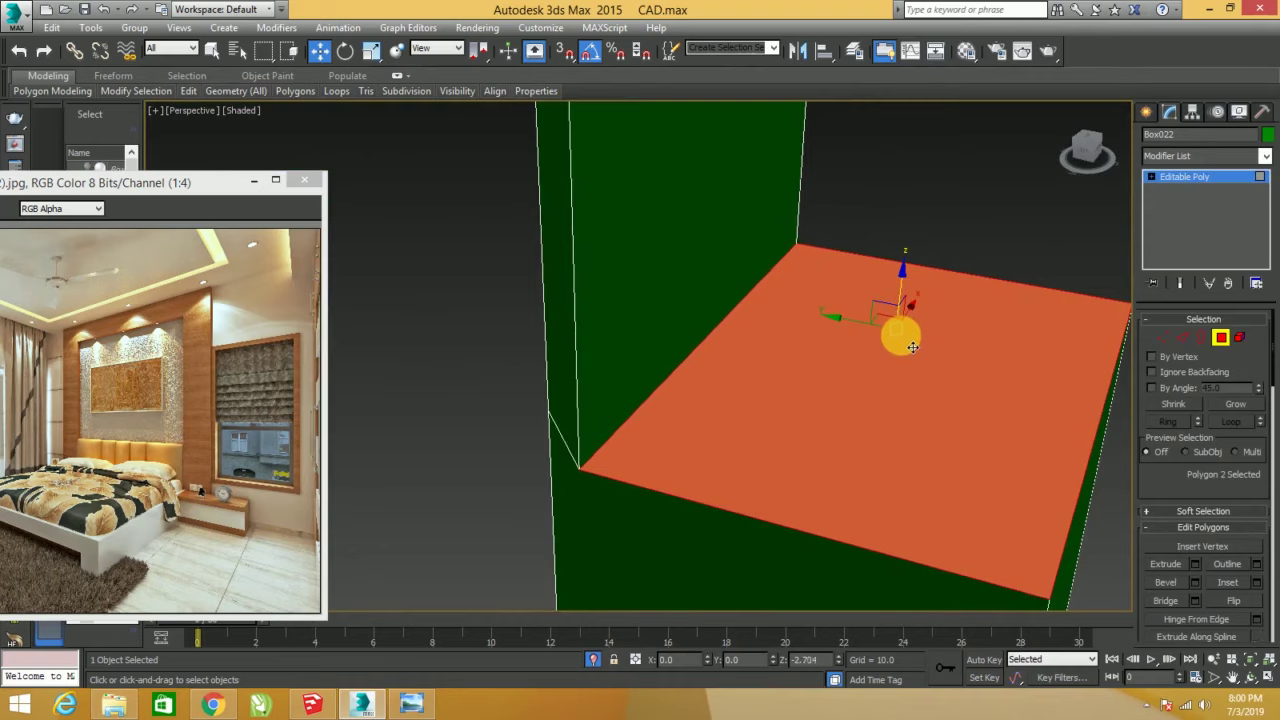
pyautogui.click(596, 660)
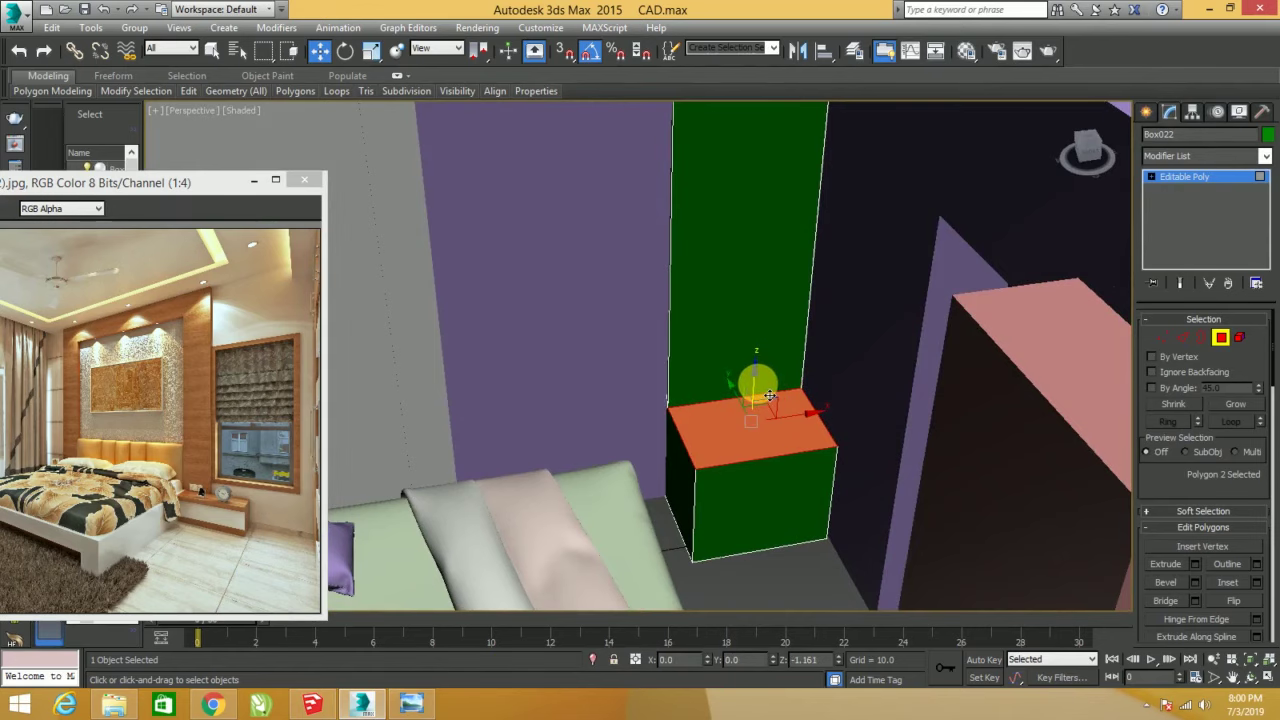
pyautogui.click(786, 571)
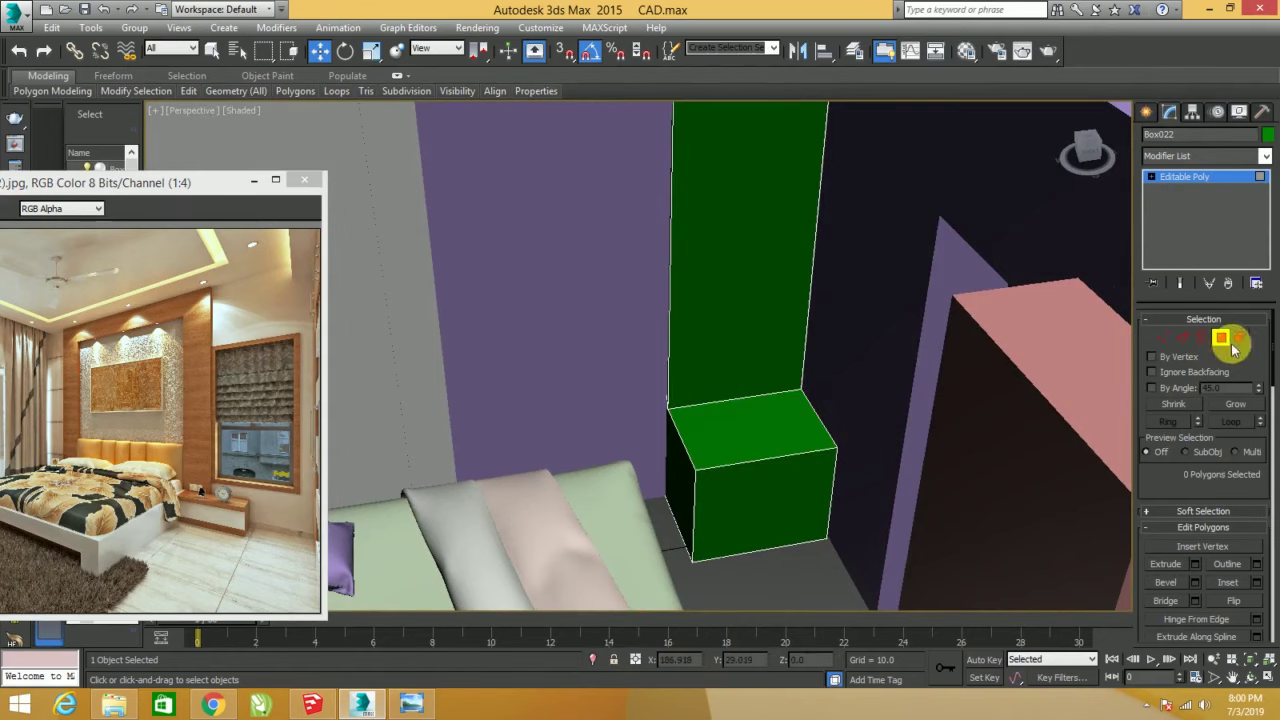
# - Connect the nightstand's front vertical edges to add a horizontal top-drawer line
pyautogui.click(1180, 340)
pyautogui.moveTo(800, 428)
pyautogui.keyDown('alt'); pyautogui.mouseDown(button='middle')
pyautogui.moveTo(842, 414)
pyautogui.moveTo(822, 414)
pyautogui.moveTo(812, 432)
pyautogui.mouseUp(button='middle'); pyautogui.keyUp('alt')
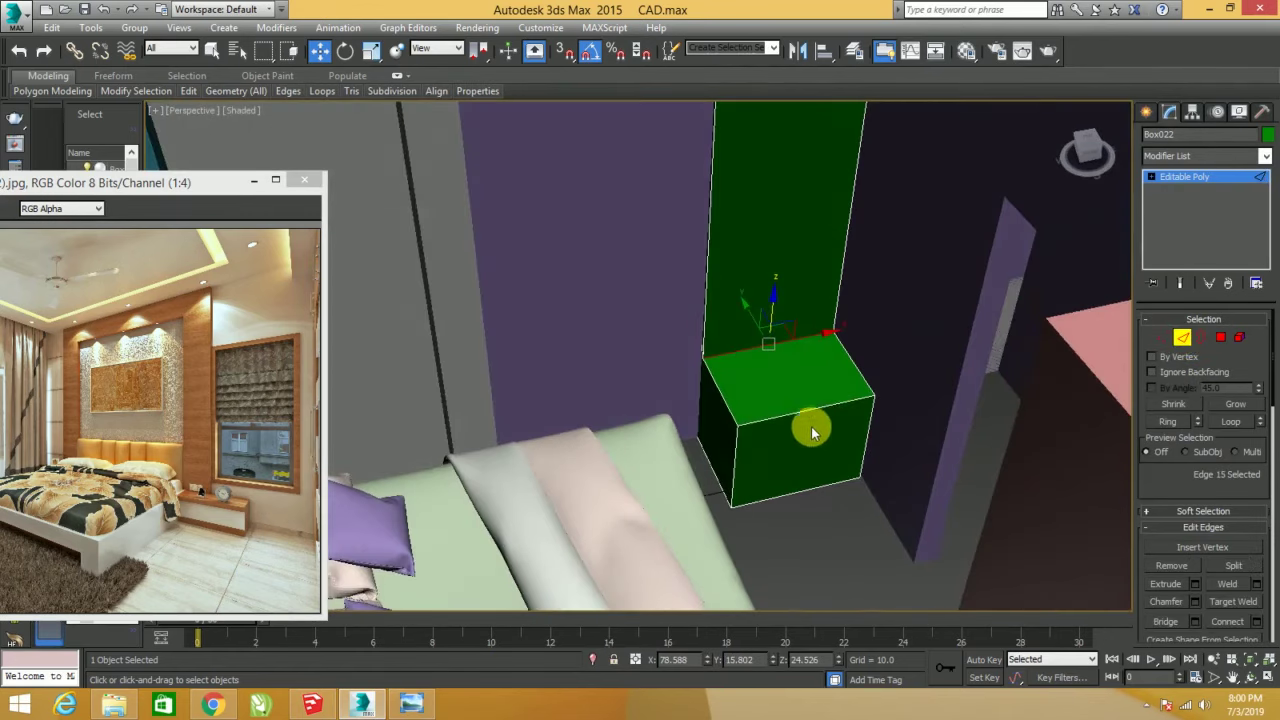
pyautogui.click(805, 411)
pyautogui.scroll(3, 808, 414)
pyautogui.scroll(2, 808, 414)
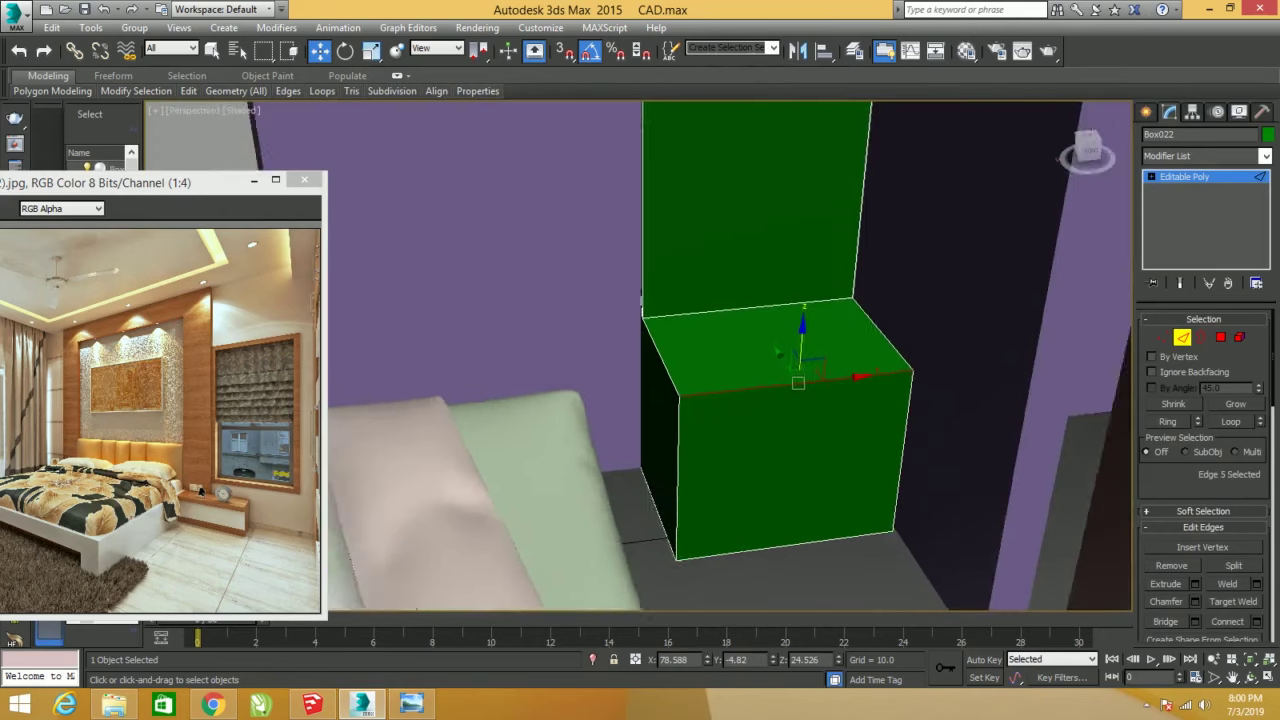
pyautogui.scroll(2, 815, 452)
pyautogui.click(657, 440)
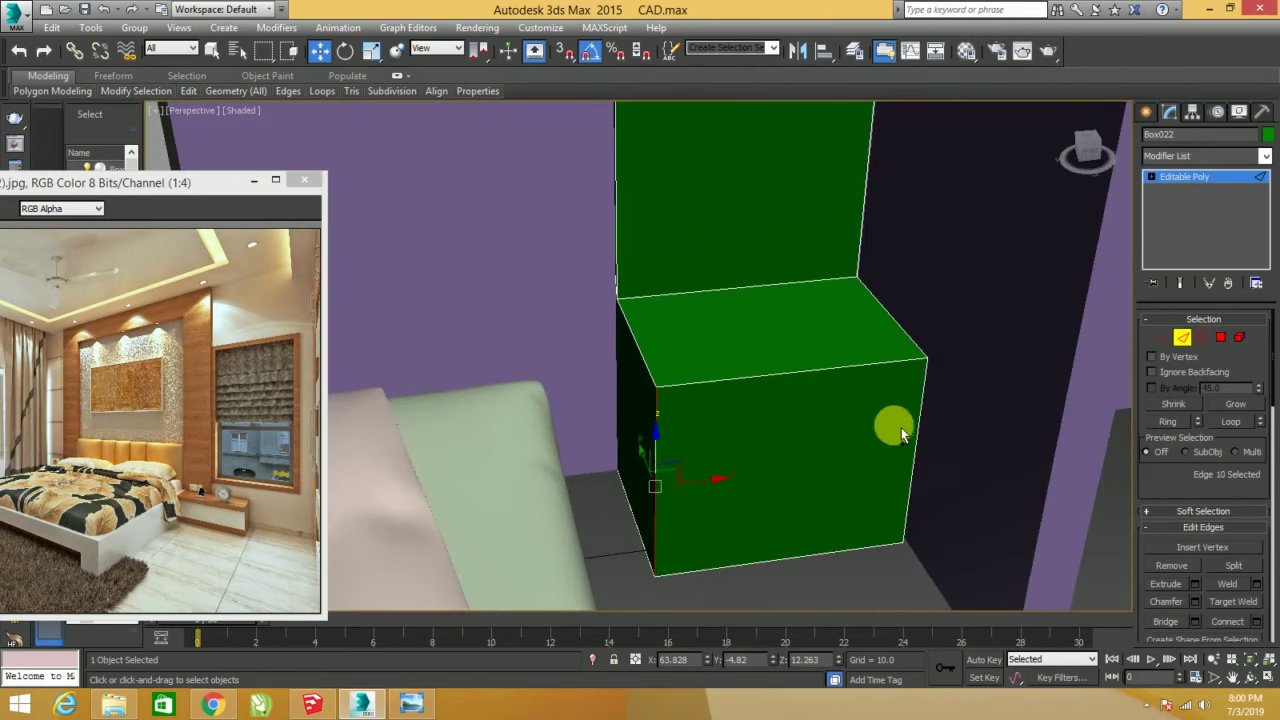
pyautogui.rightClick(958, 370)
pyautogui.click(790, 428)
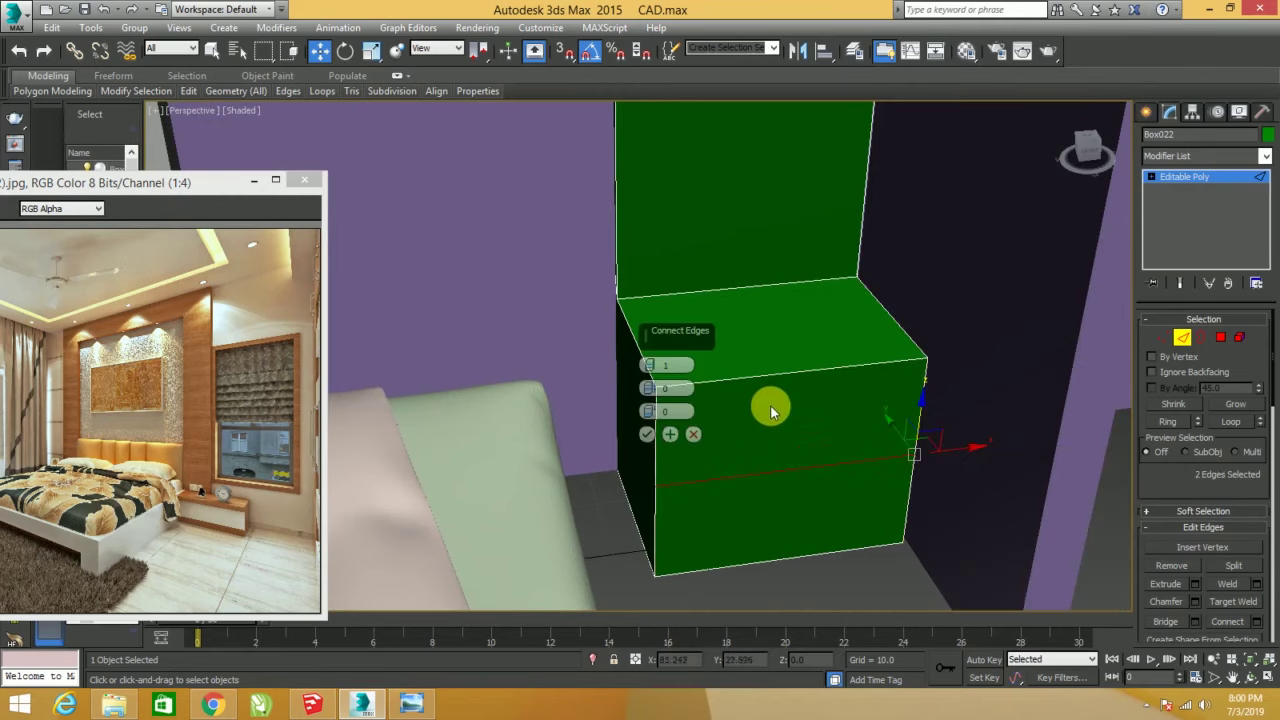
pyautogui.click(647, 433)
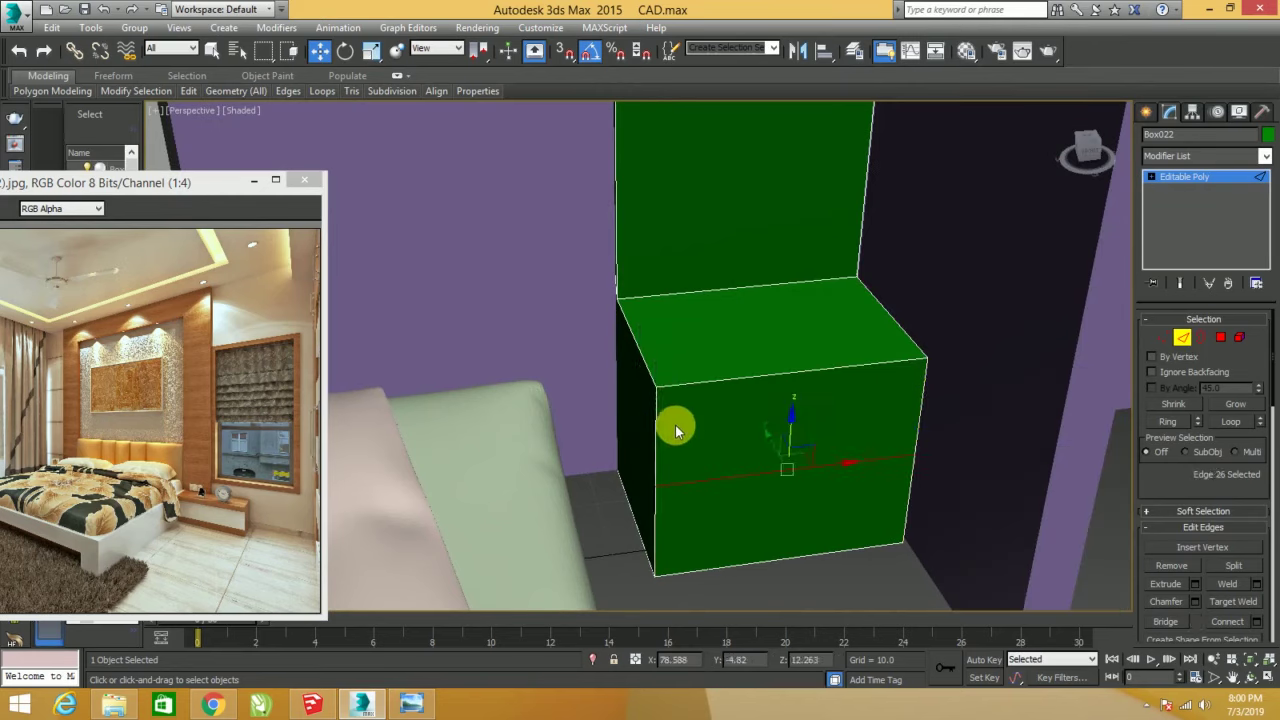
# - Connect edges again to split the lower front into two doors, then exit Edge mode
pyautogui.click(803, 428)
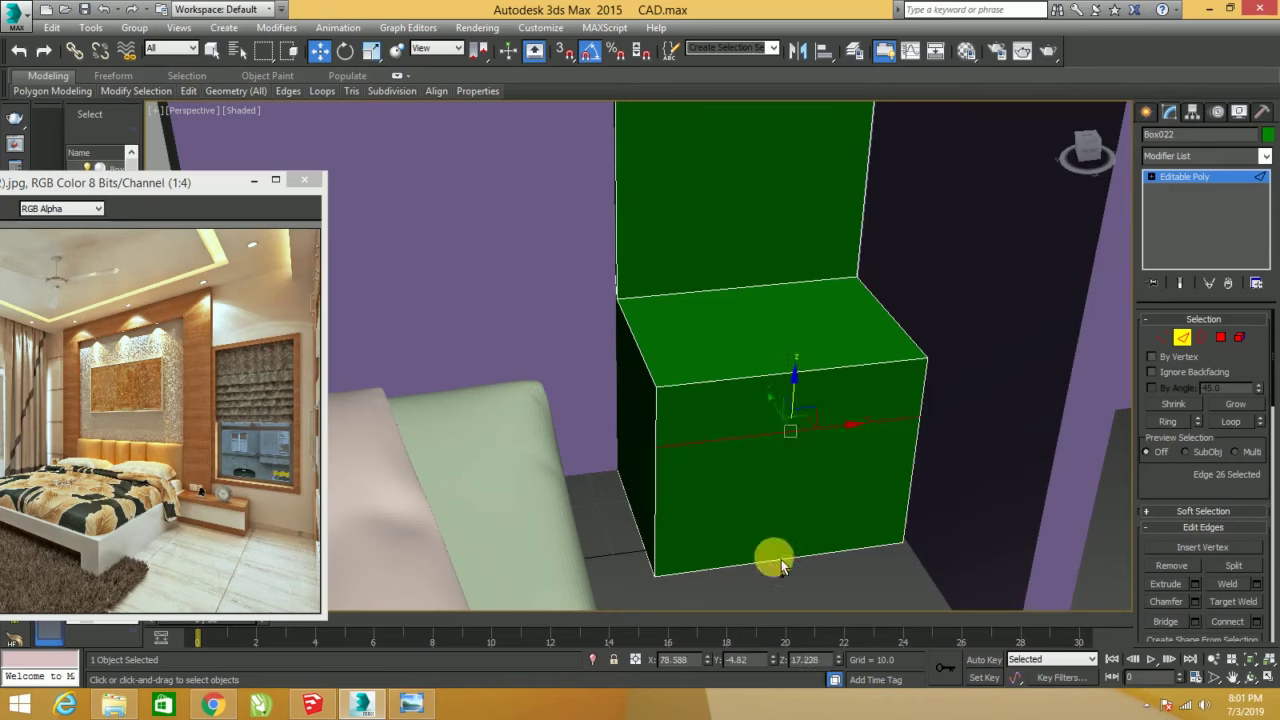
pyautogui.rightClick(829, 450)
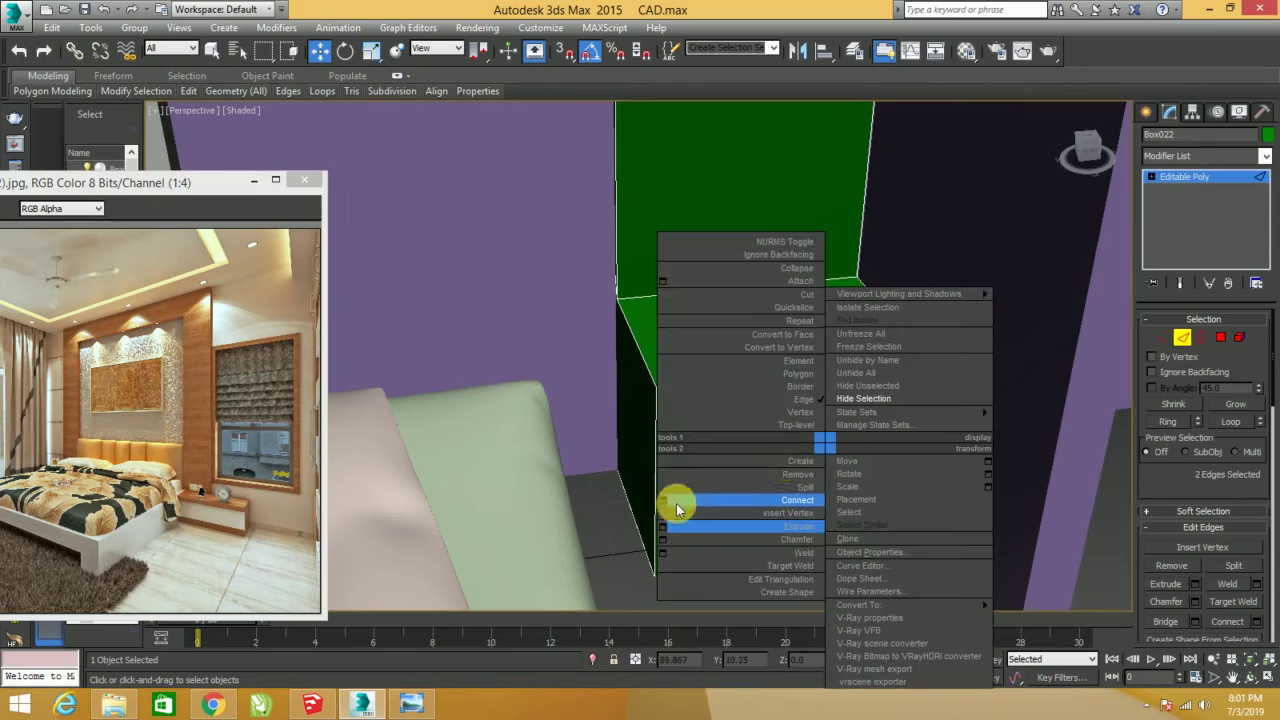
pyautogui.click(676, 504)
pyautogui.click(647, 436)
pyautogui.click(712, 465)
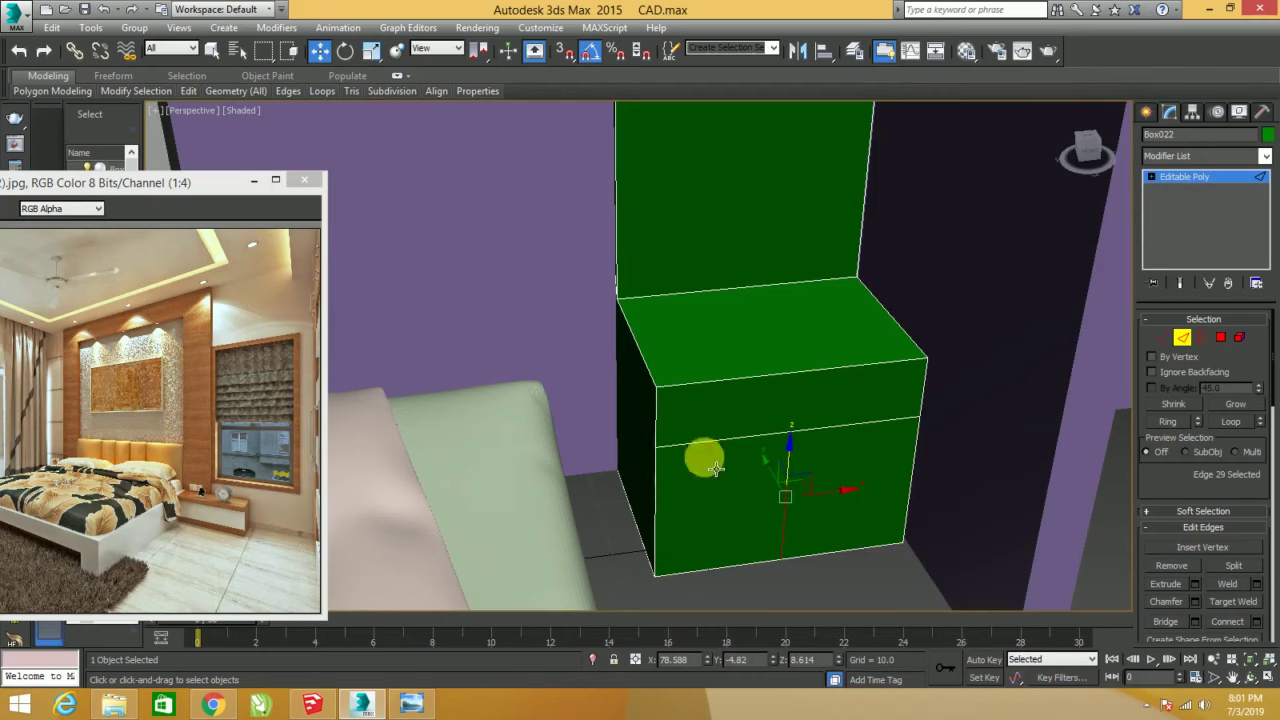
pyautogui.keyDown('alt'); pyautogui.moveTo(906, 434); pyautogui.dragTo(940, 428, button='middle'); pyautogui.keyUp('alt')
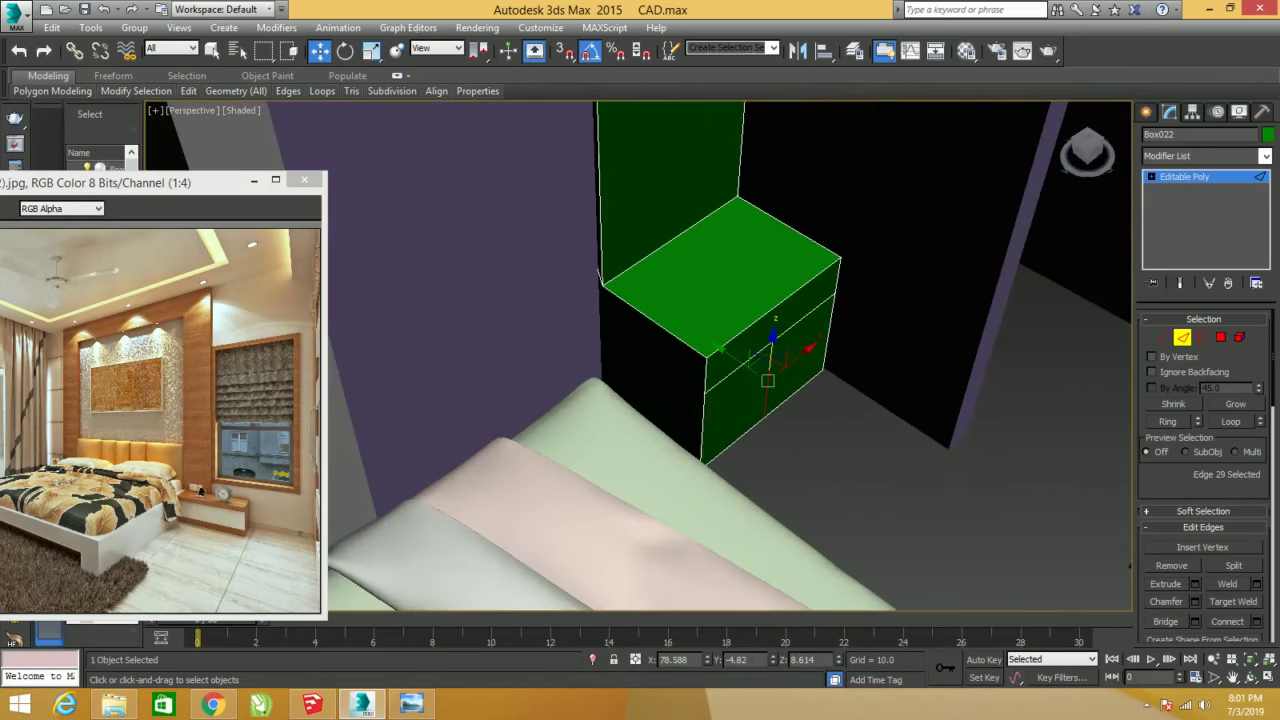
pyautogui.click(1190, 180)
# - Create a purple cylinder (radius 7.556, 22 sides) on the floor beside the nightstand
pyautogui.click(1146, 111)
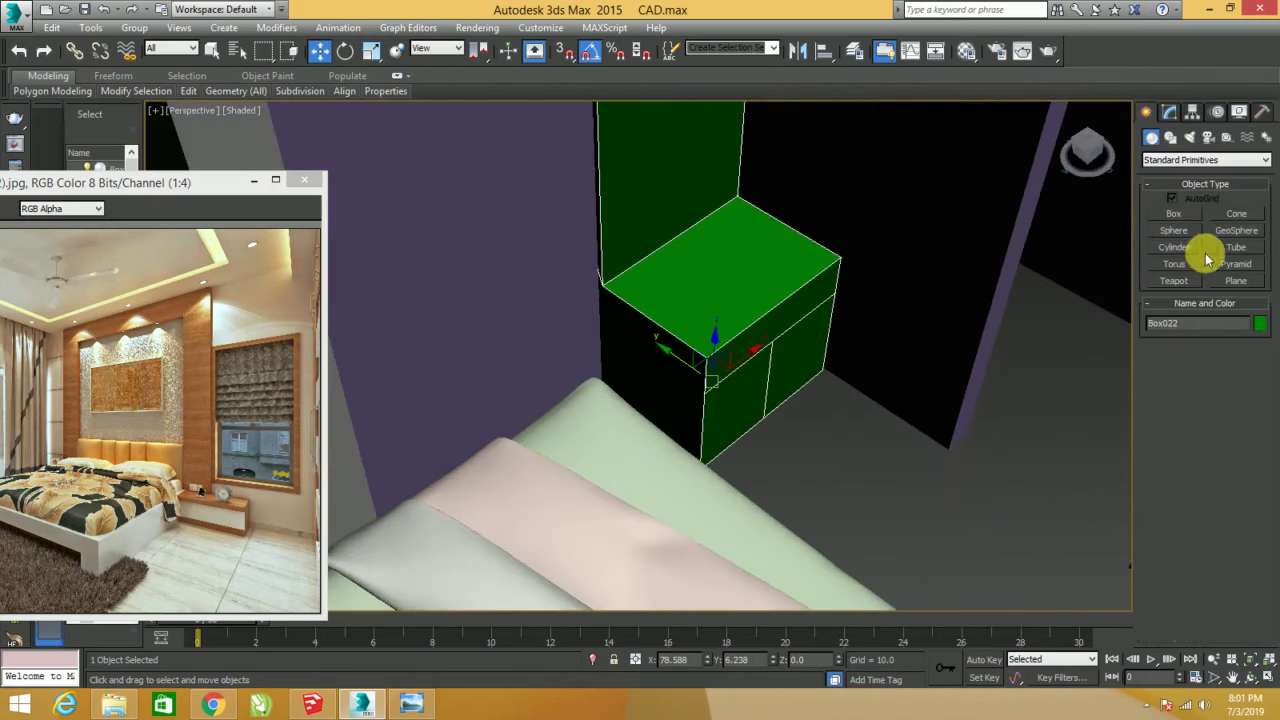
pyautogui.click(1190, 247)
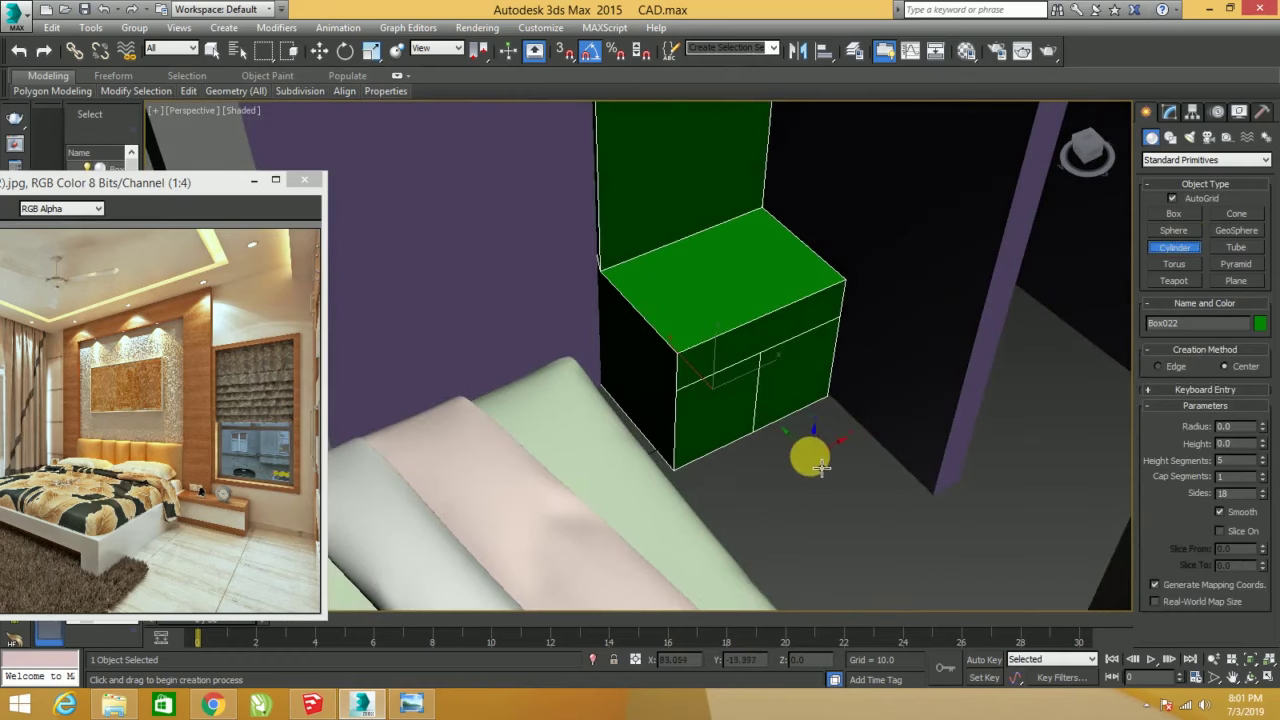
pyautogui.moveTo(810, 455); pyautogui.dragTo(867, 498)
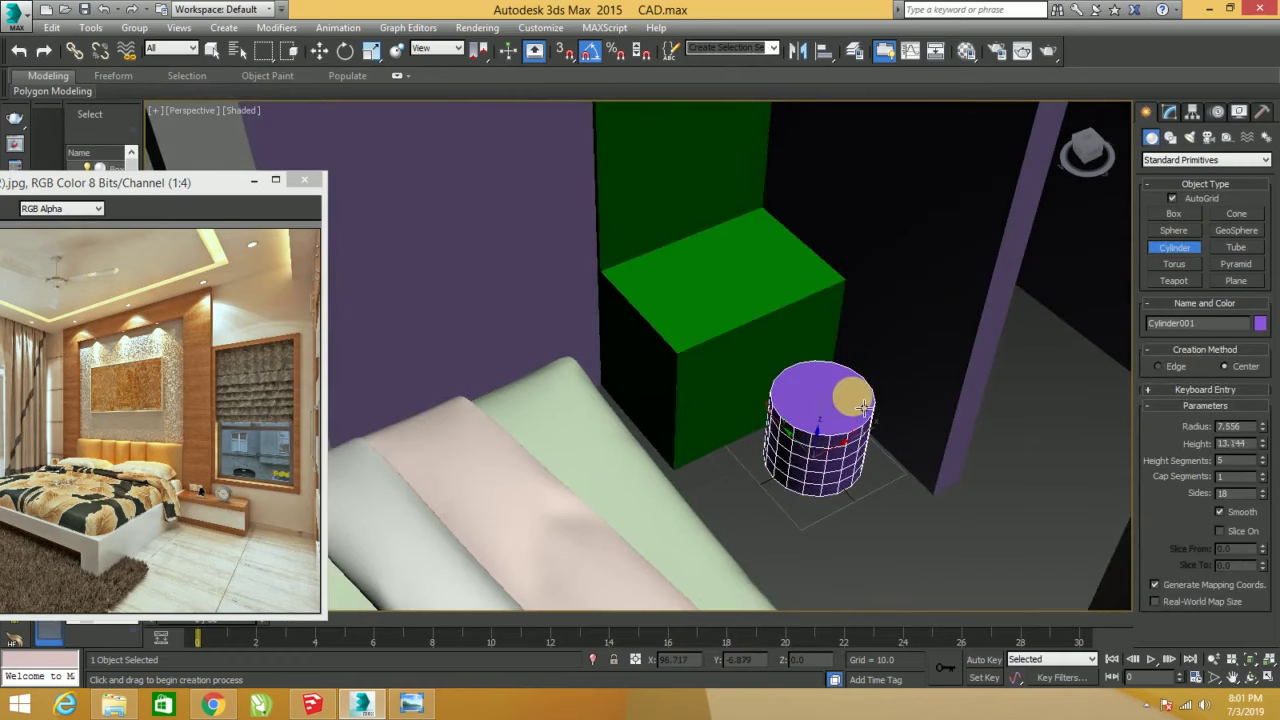
pyautogui.click(848, 403)
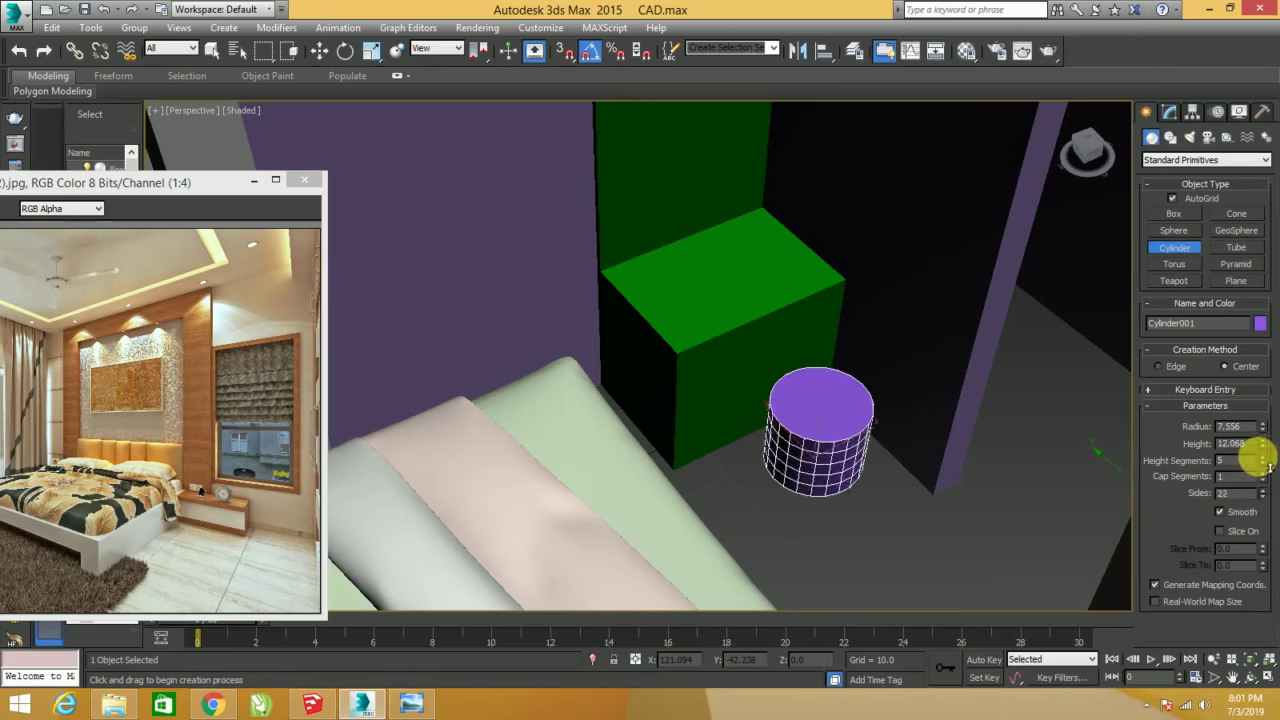
pyautogui.keyDown('alt'); pyautogui.moveTo(1020, 449); pyautogui.dragTo(897, 475, button='middle'); pyautogui.keyUp('alt')
# - Shift-drag a copy of the cylinder up along Z to stack it above the original
pyautogui.press('w')
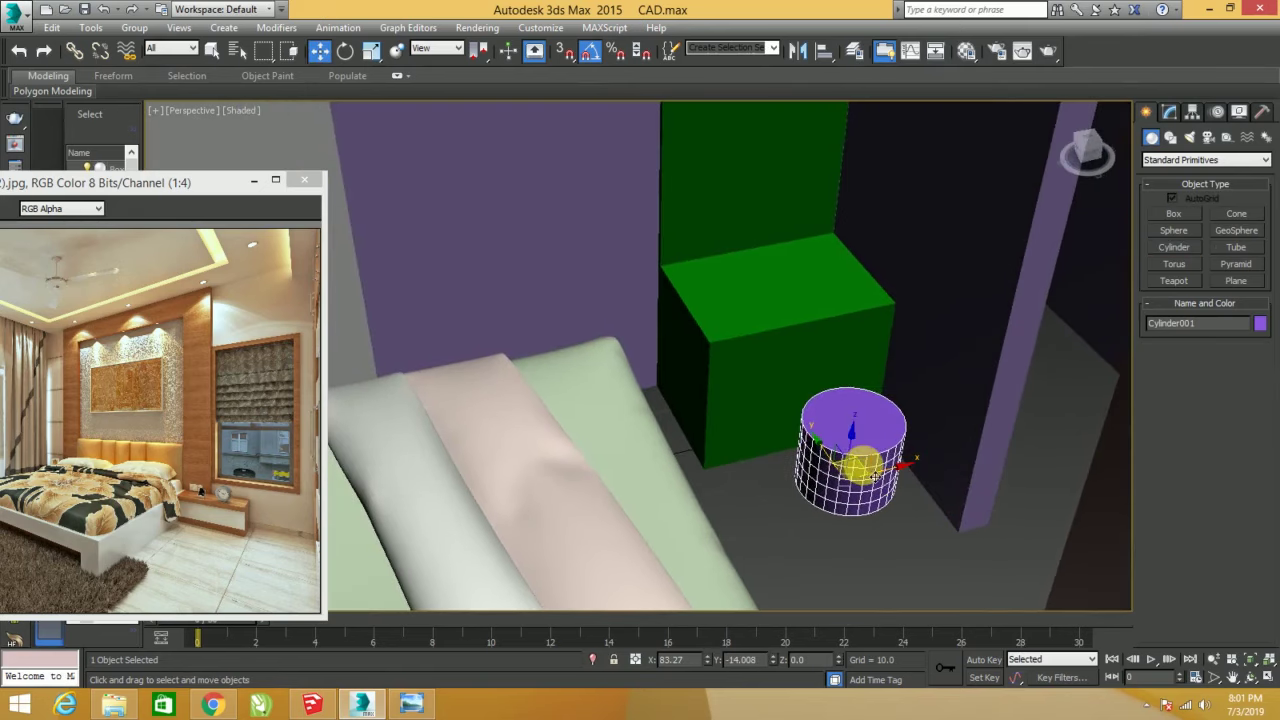
pyautogui.scroll(5, 900, 470)
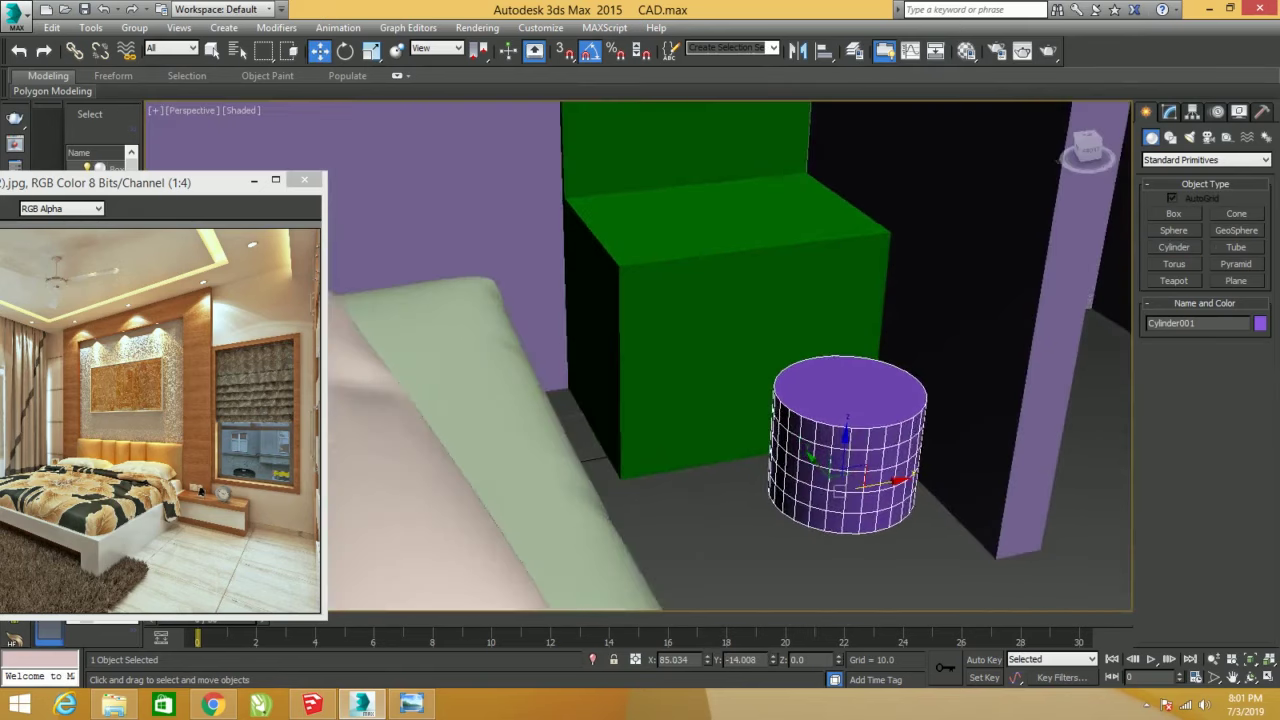
pyautogui.keyDown('alt'); pyautogui.moveTo(912, 458); pyautogui.dragTo(893, 468, button='middle'); pyautogui.keyUp('alt')
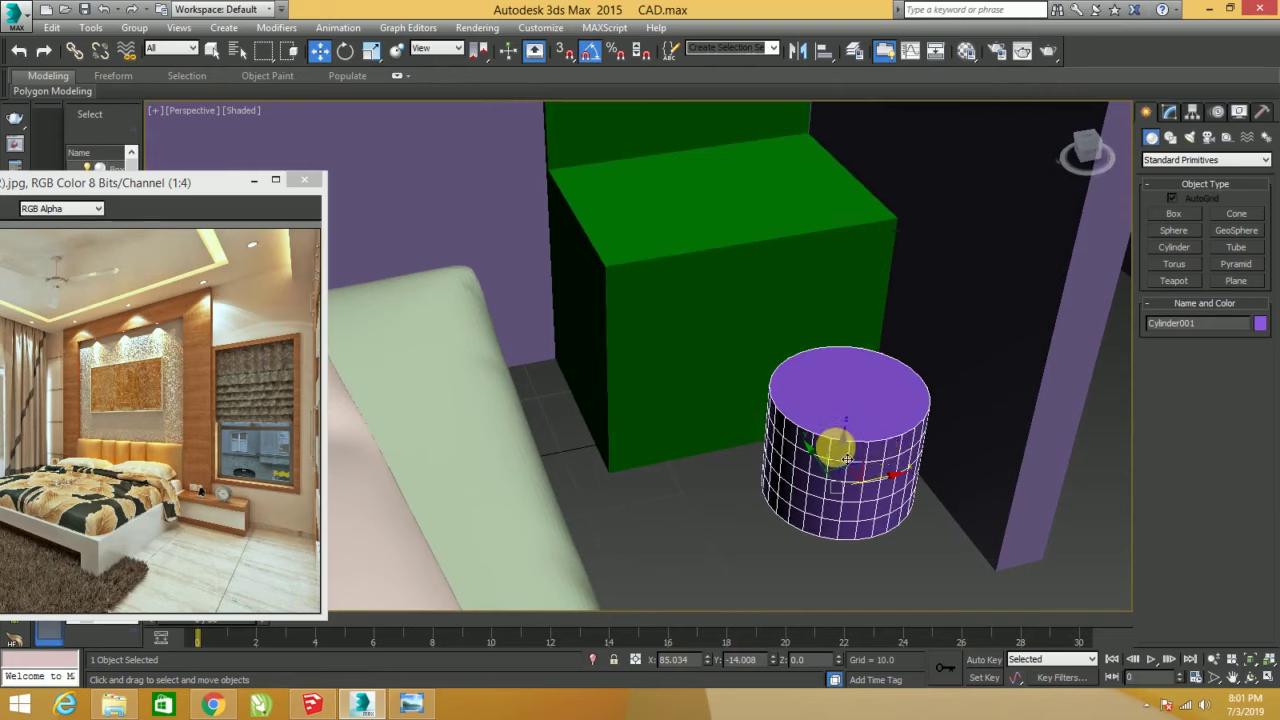
pyautogui.keyDown('shift'); pyautogui.moveTo(845, 456); pyautogui.dragTo(860, 340); pyautogui.keyUp('shift')
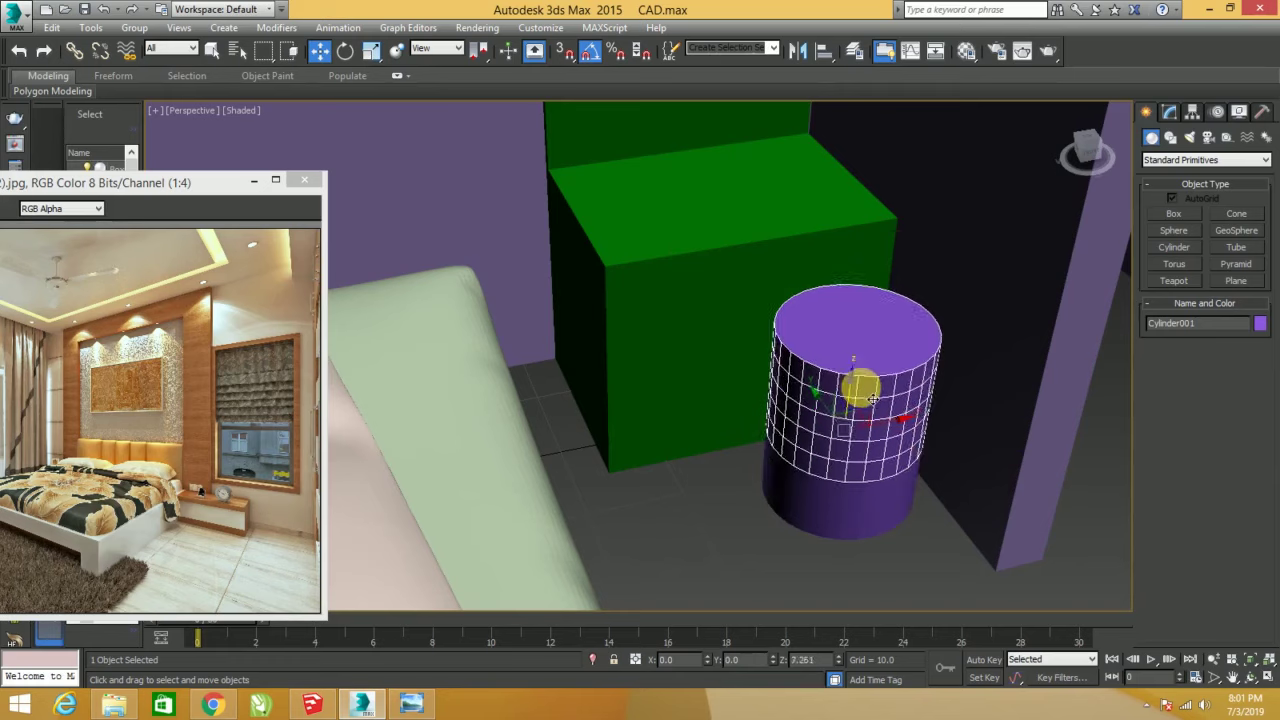
# - Confirm the cylinder copy, then flatten it into a thin slice resting on the base cylinder
pyautogui.click(656, 421)
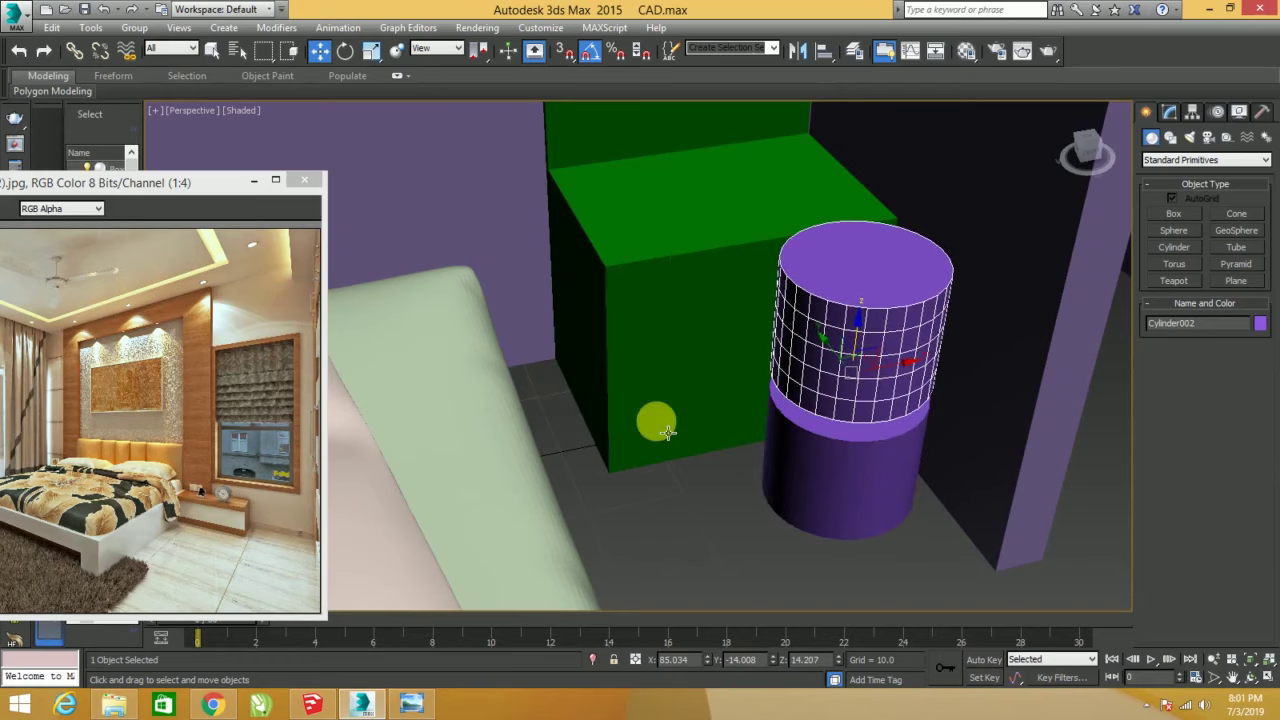
pyautogui.press('r')
pyautogui.moveTo(857, 309); pyautogui.dragTo(889, 508)
pyautogui.press('w')
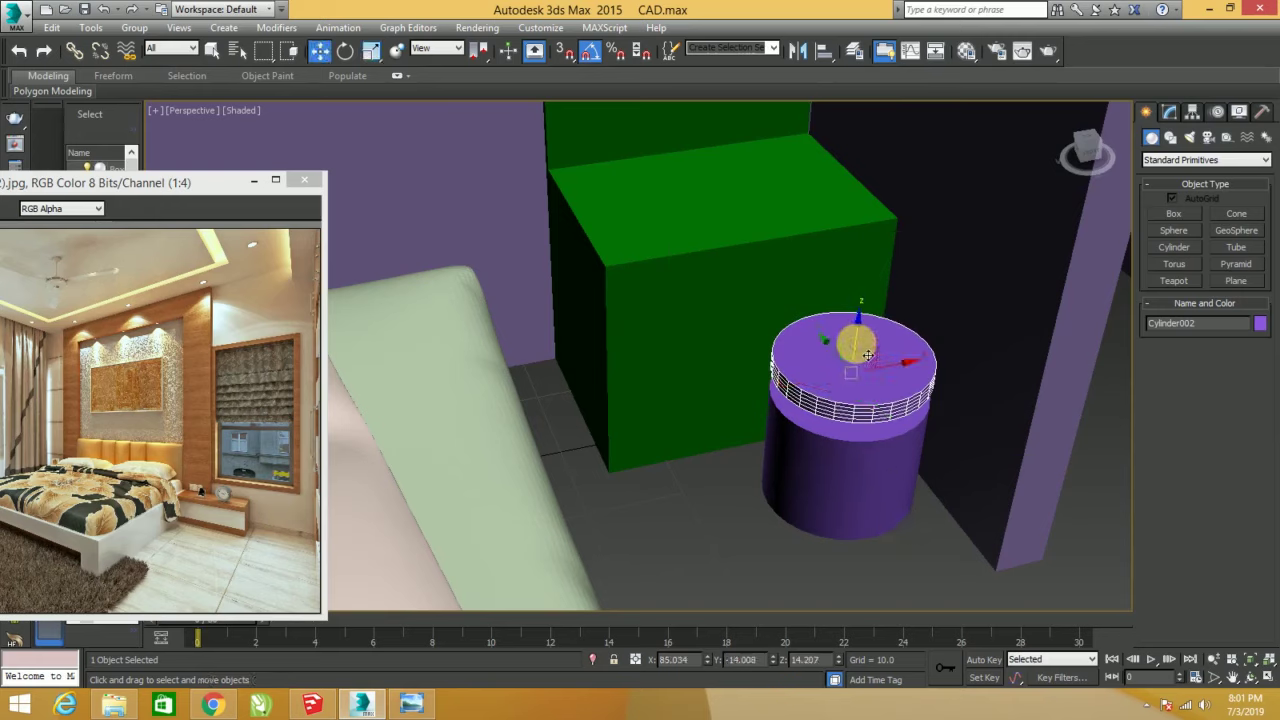
pyautogui.moveTo(867, 355)
pyautogui.mouseDown()
pyautogui.moveTo(872, 371)
pyautogui.moveTo(852, 388)
pyautogui.mouseUp()
pyautogui.press('r')
# - Add more cap segments to the lid cylinder and apply a T-entry modifier from the Modifier List
pyautogui.click(1170, 114)
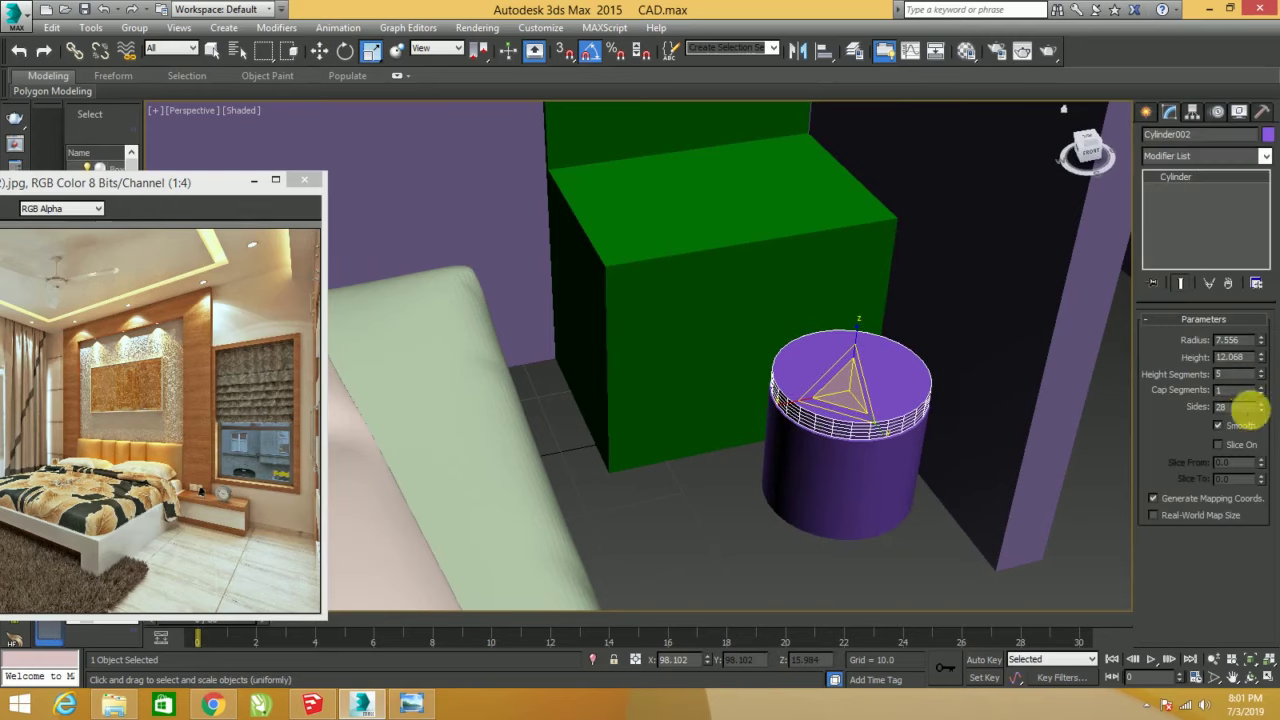
pyautogui.moveTo(1262, 393); pyautogui.dragTo(1257, 330)
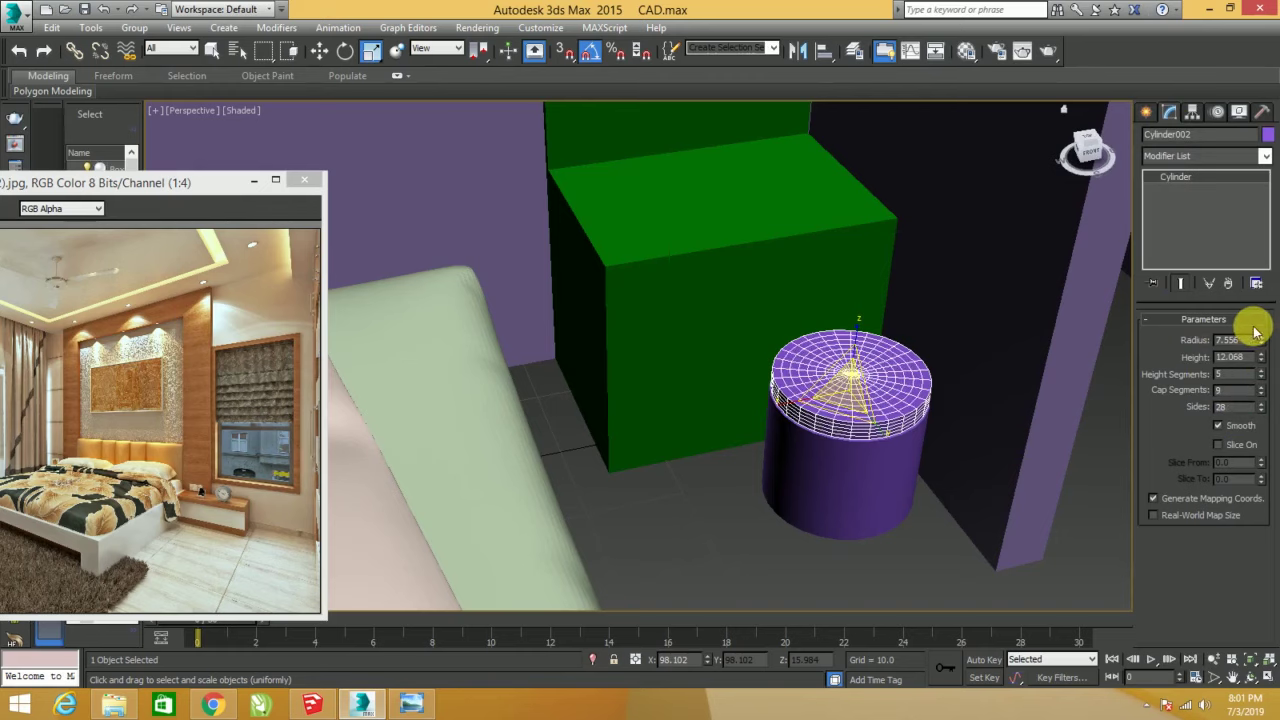
pyautogui.click(1175, 156)
pyautogui.press('t')
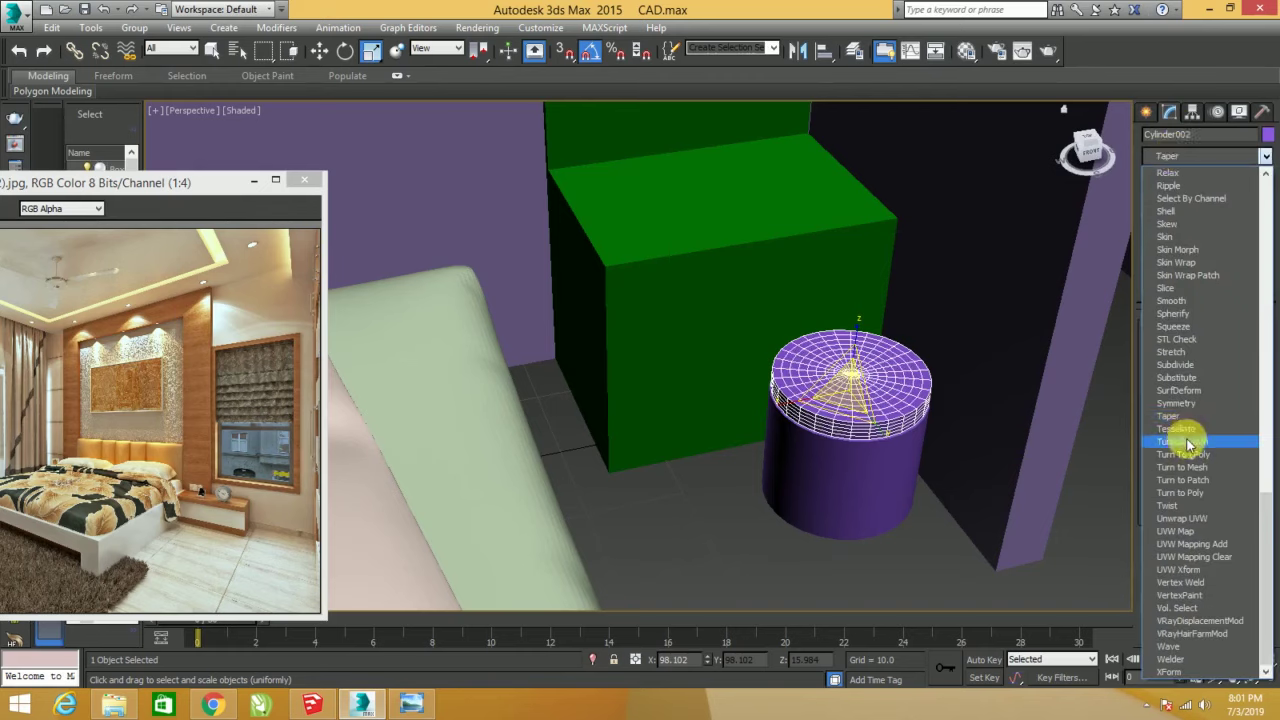
pyautogui.click(1188, 443)
# - Turn on Edged Faces with F4, then orbit and zoom out around the bed and cabinet
pyautogui.click(940, 575)
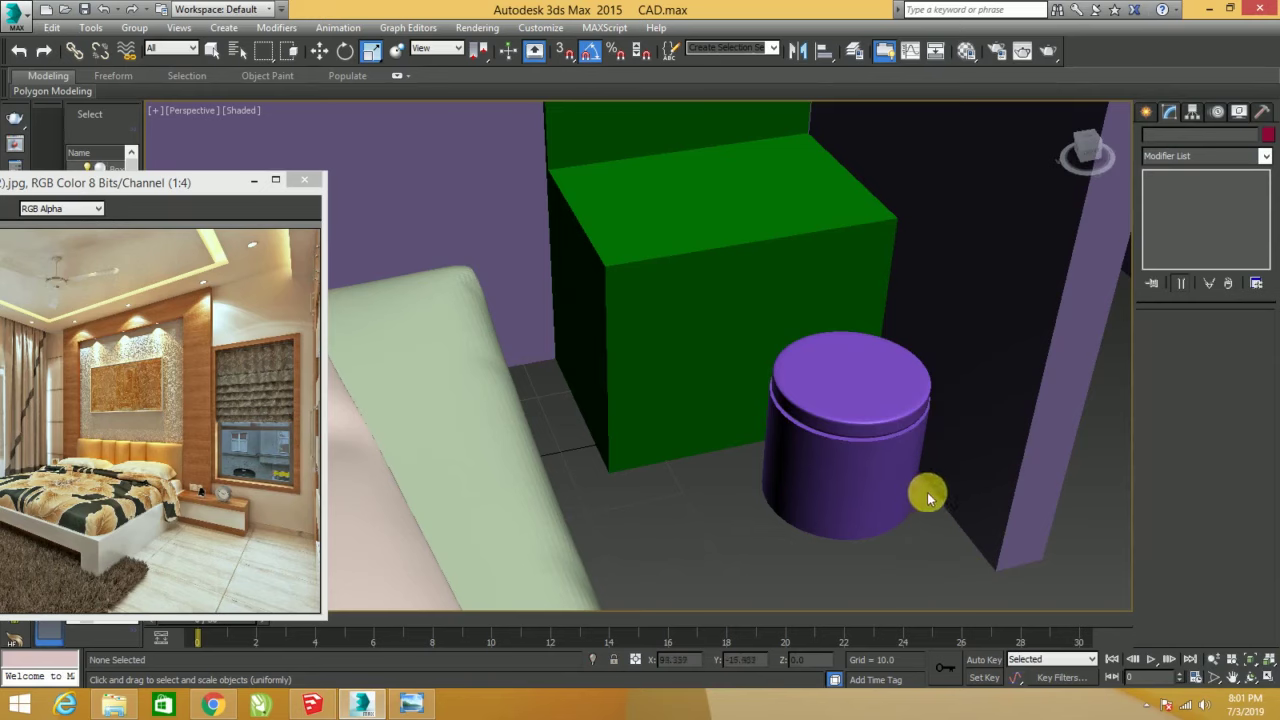
pyautogui.moveTo(927, 492)
pyautogui.keyDown('alt'); pyautogui.mouseDown(button='middle')
pyautogui.moveTo(906, 451)
pyautogui.moveTo(803, 414)
pyautogui.mouseUp(button='middle'); pyautogui.keyUp('alt')
pyautogui.click(918, 451)
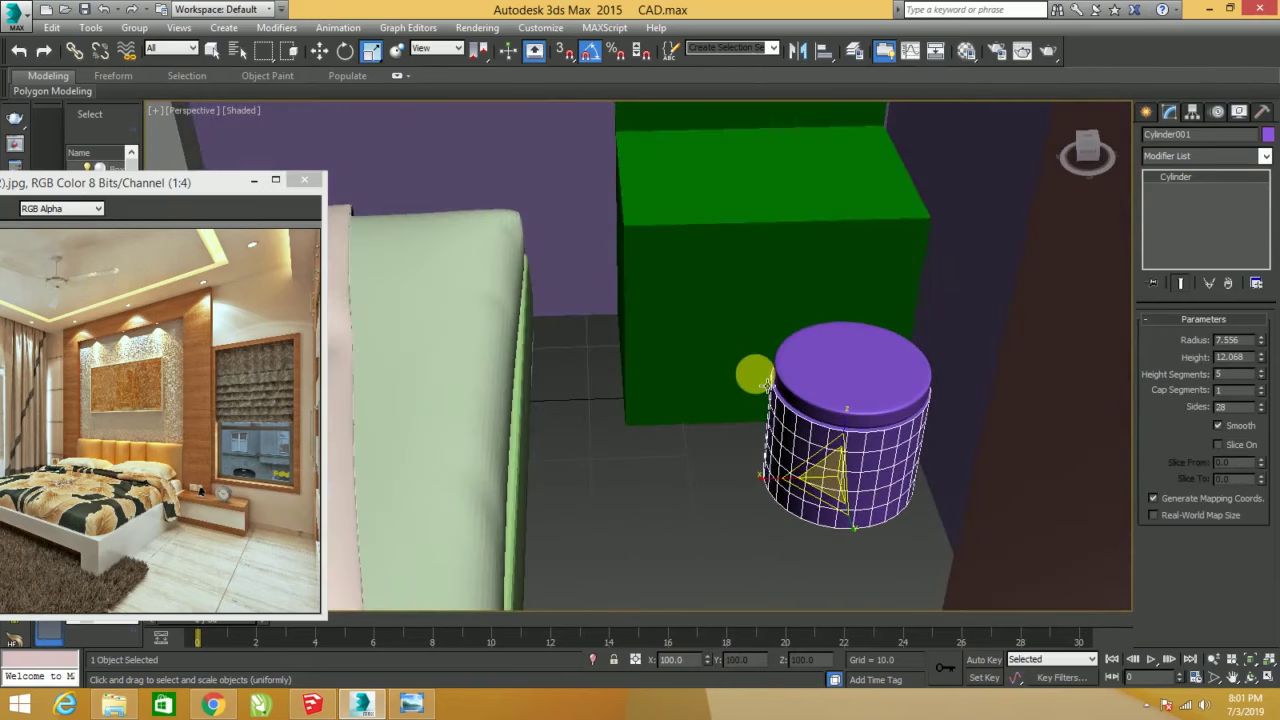
pyautogui.press('F4')
pyautogui.click(723, 507)
pyautogui.moveTo(750, 493)
pyautogui.keyDown('alt'); pyautogui.mouseDown(button='middle')
pyautogui.moveTo(766, 434)
pyautogui.moveTo(789, 457)
pyautogui.moveTo(782, 472)
pyautogui.moveTo(775, 462)
pyautogui.moveTo(834, 438)
pyautogui.moveTo(734, 466)
pyautogui.moveTo(867, 489)
pyautogui.mouseUp(button='middle'); pyautogui.keyUp('alt')
pyautogui.scroll(-5, 775, 462)
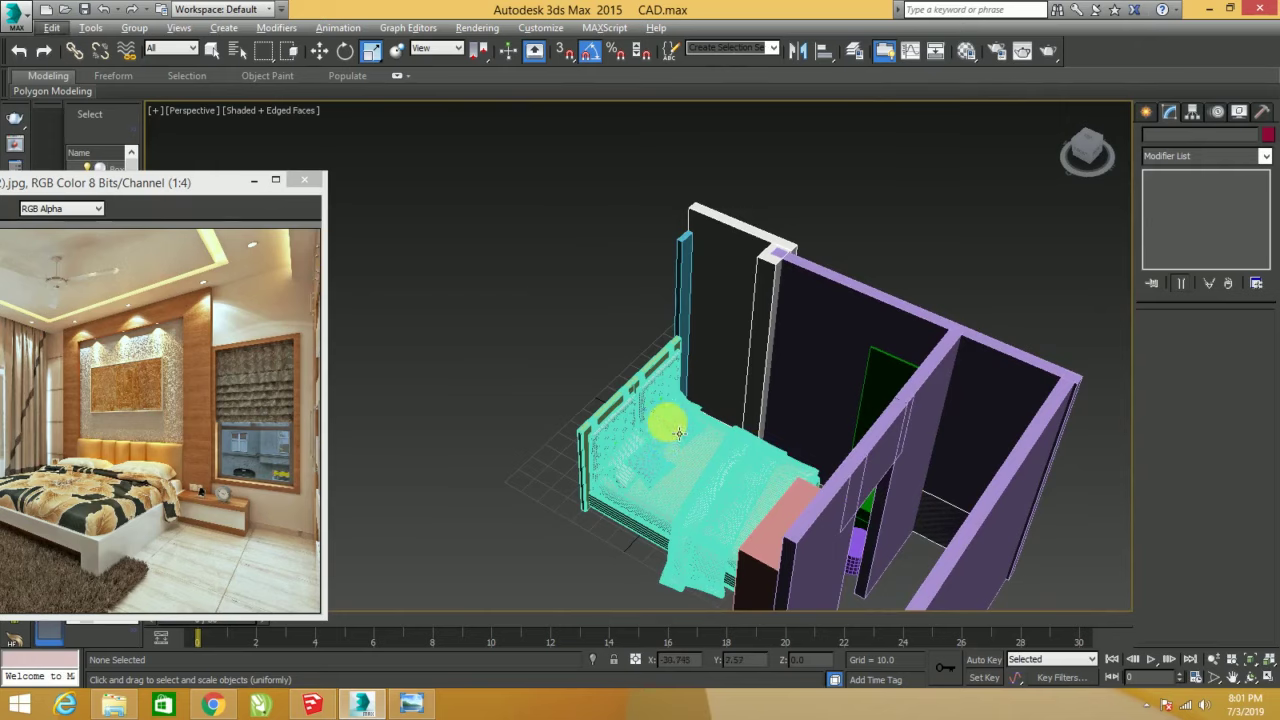
# - Unhide all hidden walls and turn off the edged-faces overlay to view the whole room
pyautogui.moveTo(754, 465)
pyautogui.keyDown('alt'); pyautogui.mouseDown(button='middle')
pyautogui.moveTo(700, 437)
pyautogui.moveTo(734, 371)
pyautogui.moveTo(863, 329)
pyautogui.moveTo(880, 293)
pyautogui.moveTo(837, 323)
pyautogui.moveTo(748, 223)
pyautogui.mouseUp(button='middle'); pyautogui.keyUp('alt')
pyautogui.rightClick(748, 223)
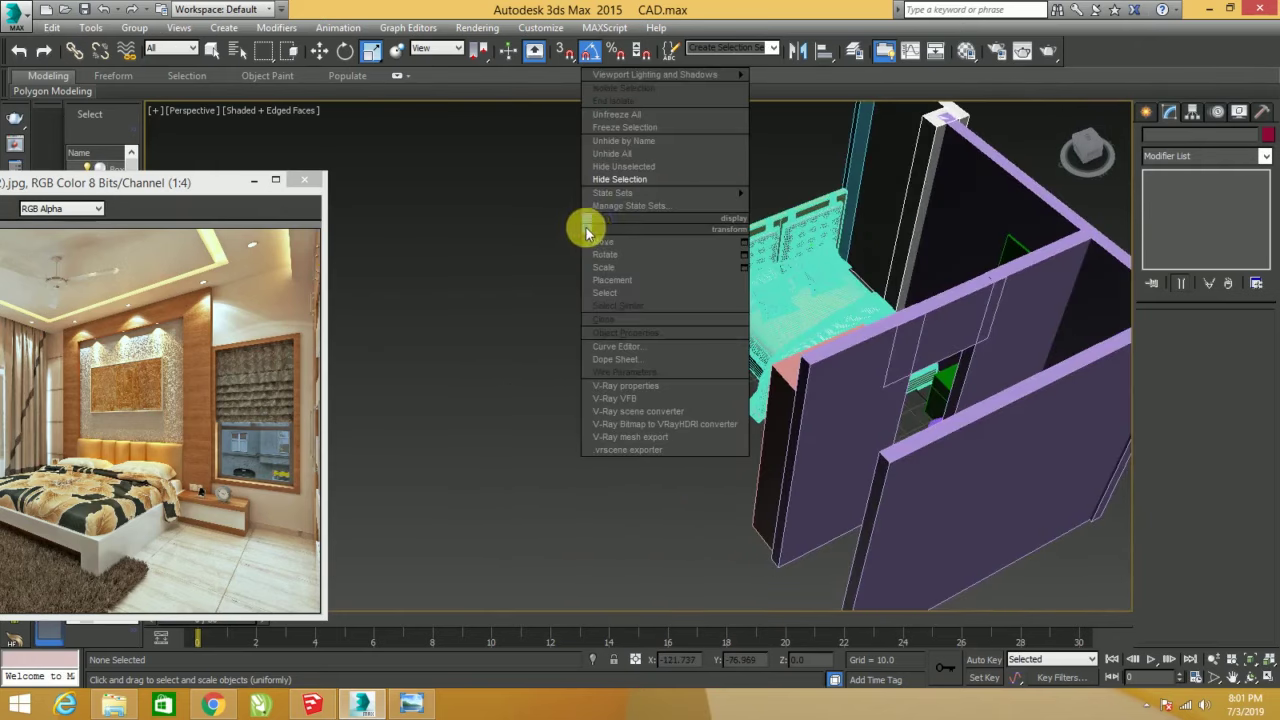
pyautogui.click(622, 153)
pyautogui.scroll(-5, 634, 300)
pyautogui.moveTo(634, 300)
pyautogui.keyDown('alt'); pyautogui.mouseDown(button='middle')
pyautogui.moveTo(748, 354)
pyautogui.moveTo(887, 330)
pyautogui.moveTo(694, 354)
pyautogui.moveTo(690, 420)
pyautogui.moveTo(700, 397)
pyautogui.moveTo(763, 369)
pyautogui.moveTo(659, 359)
pyautogui.moveTo(610, 333)
pyautogui.moveTo(666, 480)
pyautogui.moveTo(843, 457)
pyautogui.moveTo(777, 423)
pyautogui.moveTo(676, 428)
pyautogui.mouseUp(button='middle'); pyautogui.keyUp('alt')
pyautogui.press('F4')
# - Hide the three front walls of the room
pyautogui.click(652, 437)
pyautogui.keyDown('ctrl'); pyautogui.click(614, 314); pyautogui.keyUp('ctrl')
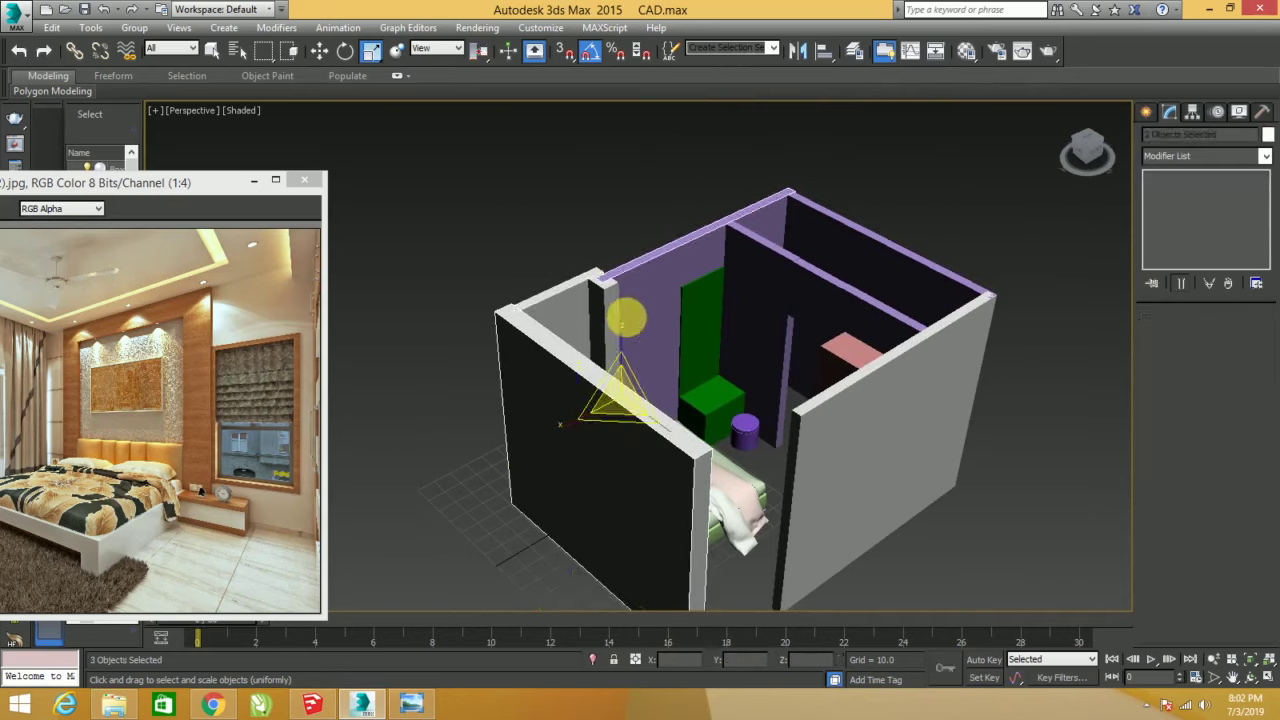
pyautogui.moveTo(614, 314)
pyautogui.keyDown('alt'); pyautogui.mouseDown(button='middle')
pyautogui.moveTo(757, 343)
pyautogui.moveTo(663, 363)
pyautogui.moveTo(714, 429)
pyautogui.mouseUp(button='middle'); pyautogui.keyUp('alt')
pyautogui.rightClick(707, 340)
pyautogui.click(743, 300)
# - Hide the cyan bed frame and zoom in on the purple wall
pyautogui.click(714, 433)
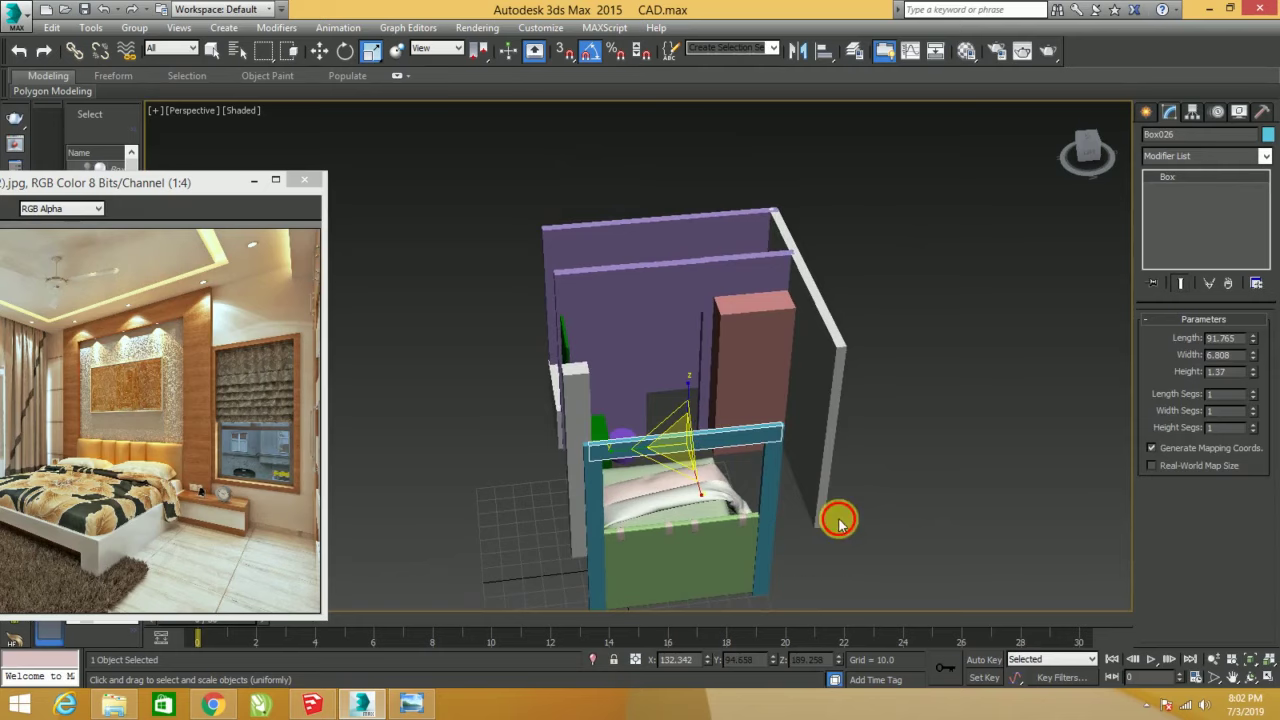
pyautogui.rightClick(709, 443)
pyautogui.click(737, 400)
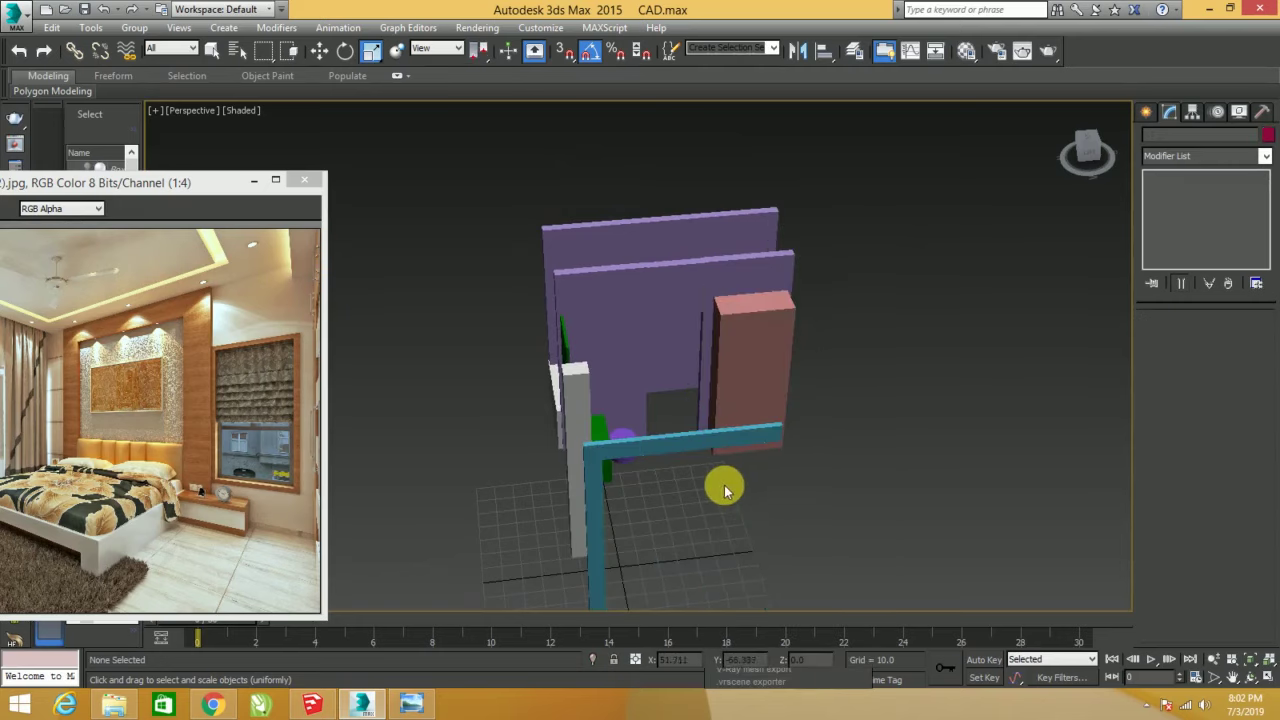
pyautogui.scroll(3, 716, 465)
pyautogui.scroll(3, 714, 477)
pyautogui.scroll(3, 714, 486)
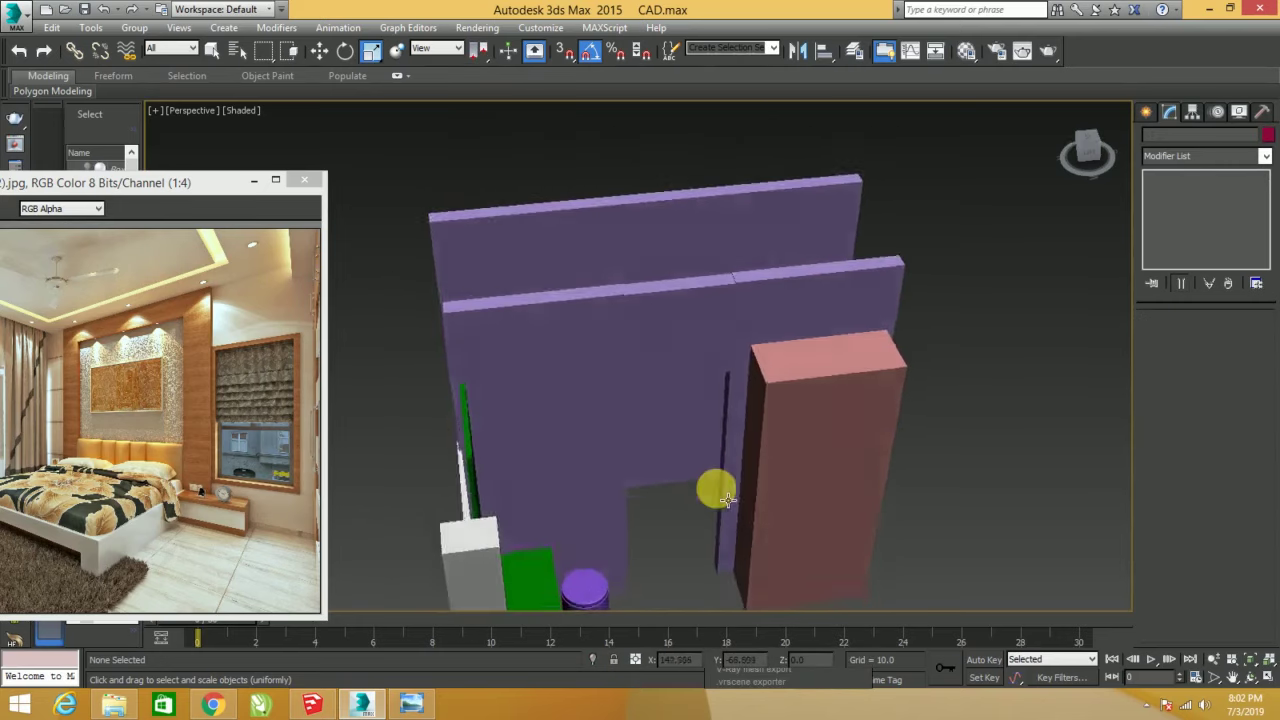
pyautogui.click(1147, 111)
pyautogui.click(1161, 163)
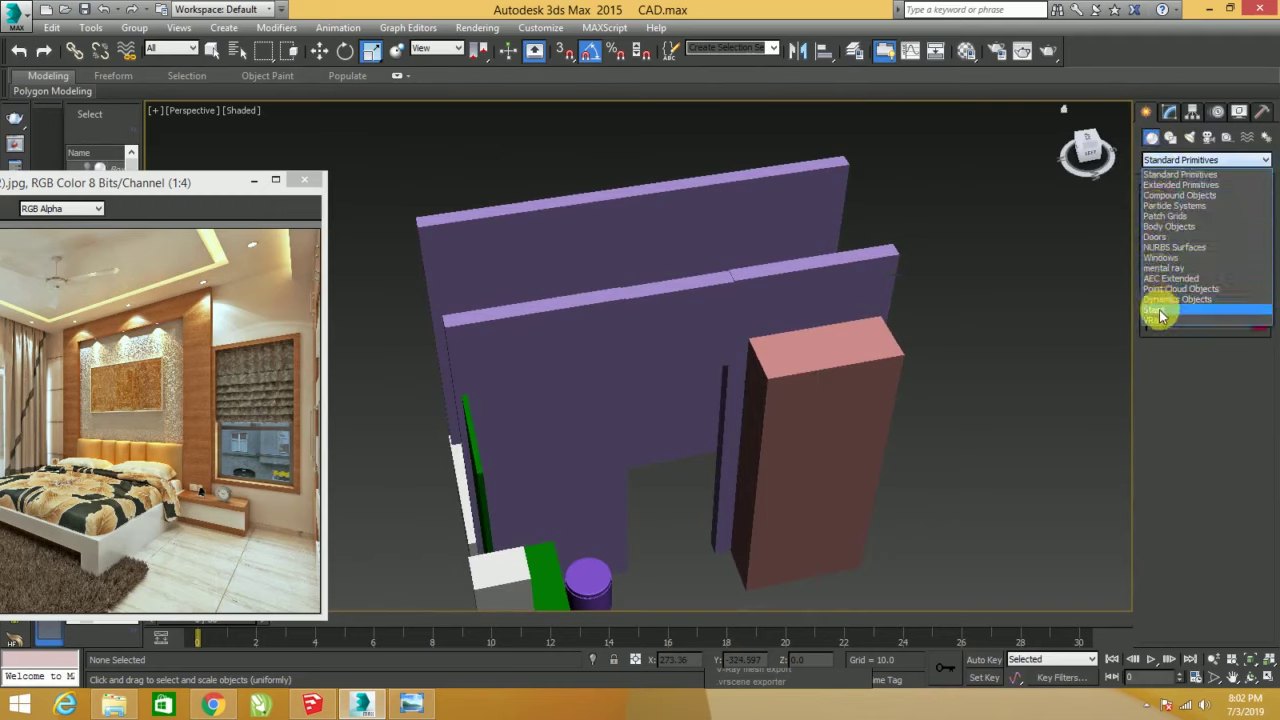
pyautogui.click(1168, 258)
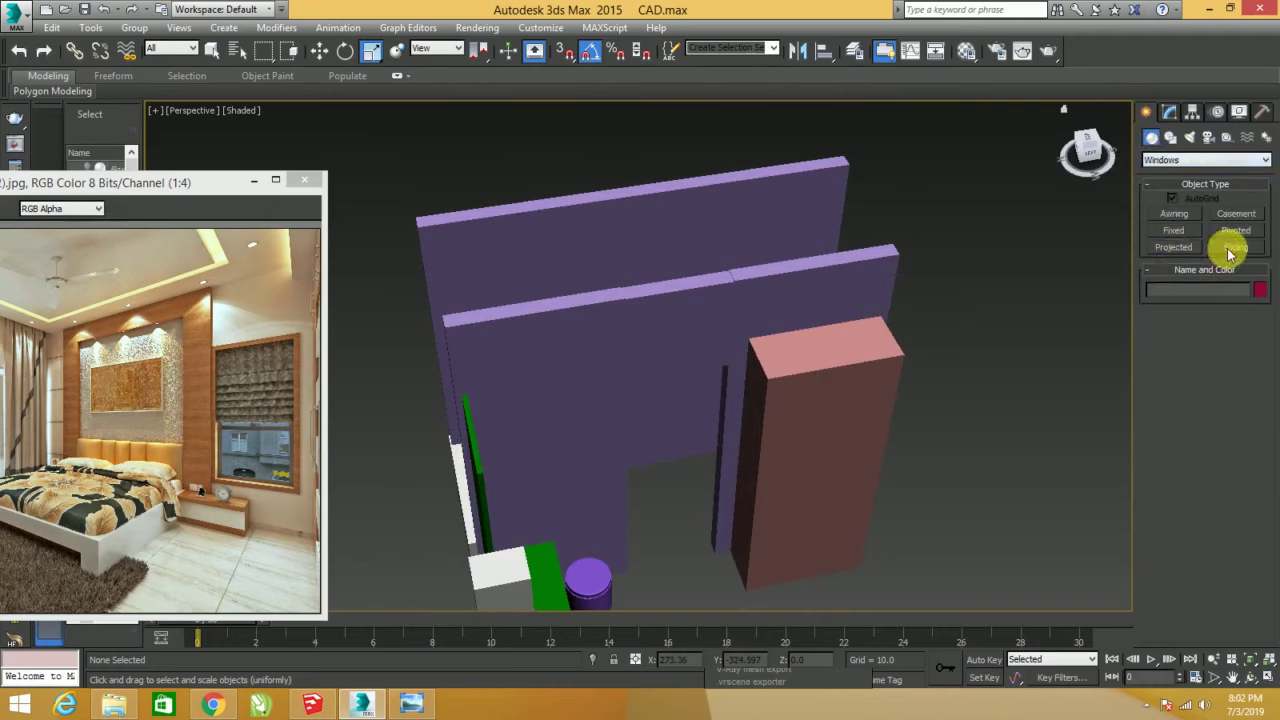
pyautogui.click(1176, 218)
pyautogui.scroll(3, 846, 391)
pyautogui.moveTo(857, 400)
pyautogui.keyDown('alt'); pyautogui.mouseDown(button='middle')
pyautogui.moveTo(857, 343)
pyautogui.moveTo(777, 443)
pyautogui.moveTo(719, 477)
pyautogui.mouseUp(button='middle'); pyautogui.keyUp('alt')
pyautogui.moveTo(686, 498); pyautogui.dragTo(778, 489)
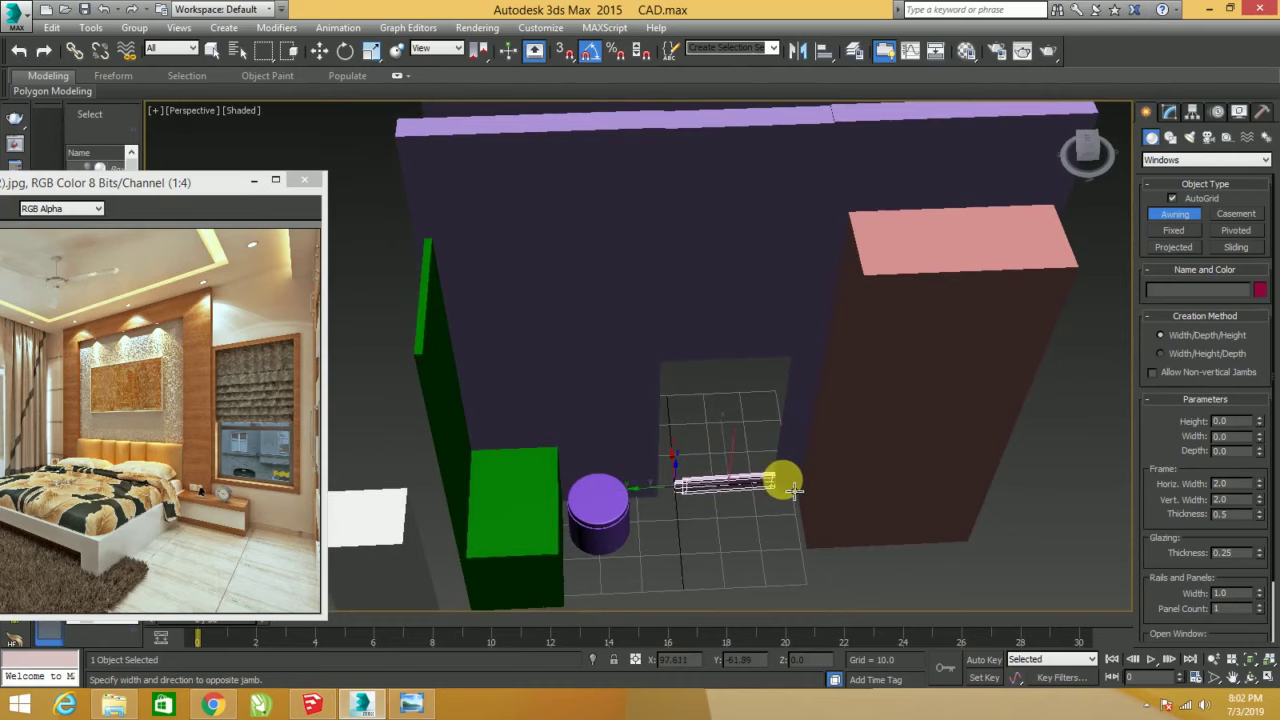
pyautogui.click(780, 486)
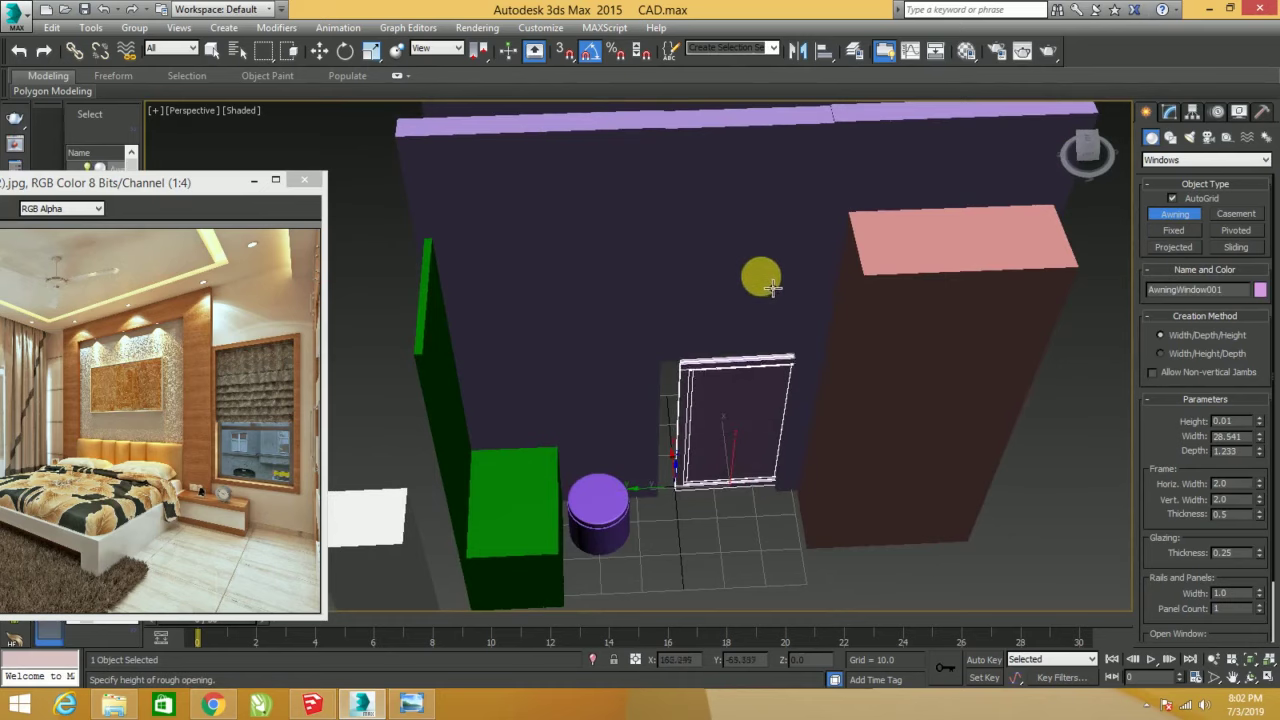
pyautogui.click(762, 160)
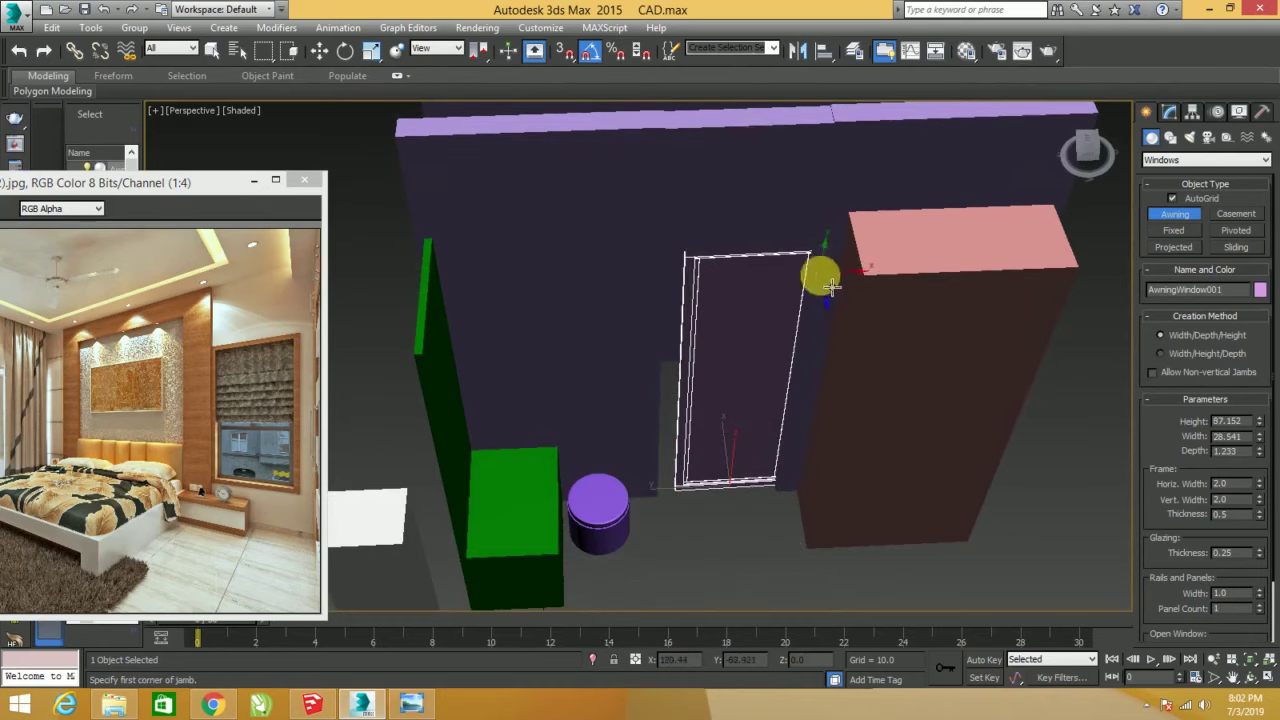
pyautogui.keyDown('alt'); pyautogui.moveTo(823, 277); pyautogui.dragTo(781, 295, button='middle'); pyautogui.keyUp('alt')
pyautogui.rightClick(781, 295)
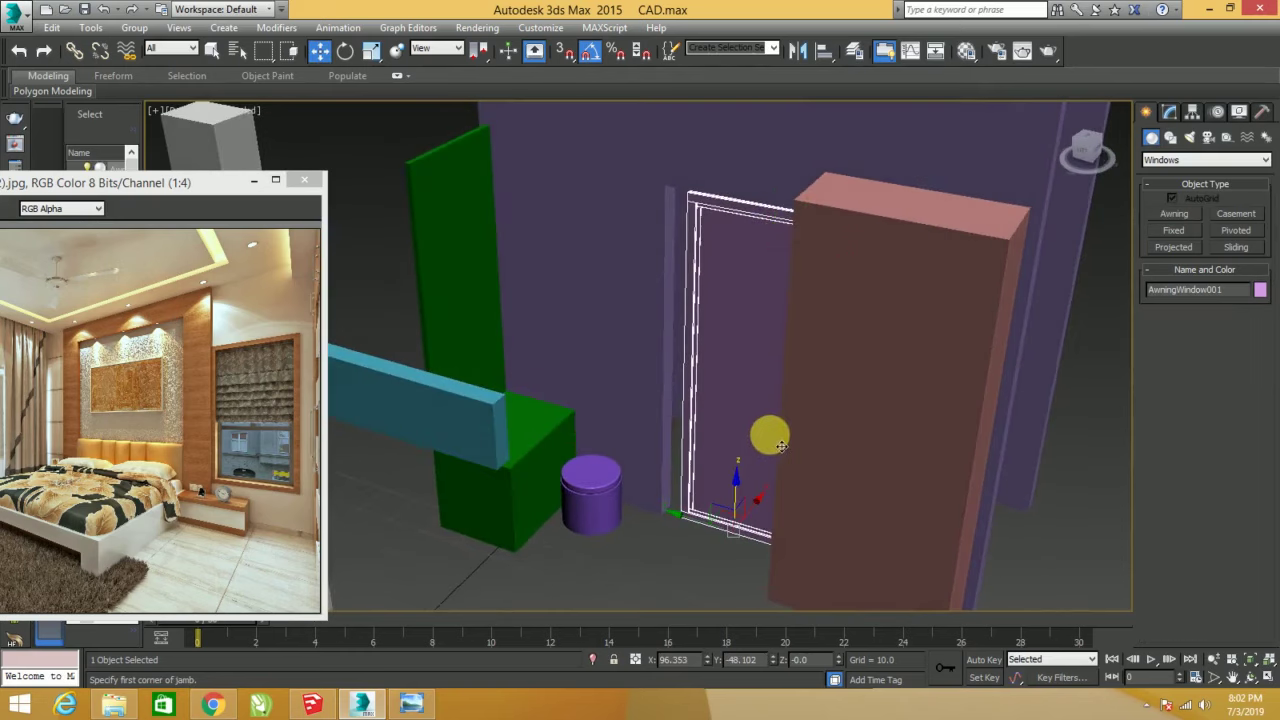
pyautogui.keyDown('alt'); pyautogui.moveTo(766, 434); pyautogui.dragTo(742, 488, button='middle'); pyautogui.keyUp('alt')
pyautogui.moveTo(719, 526); pyautogui.dragTo(651, 525)
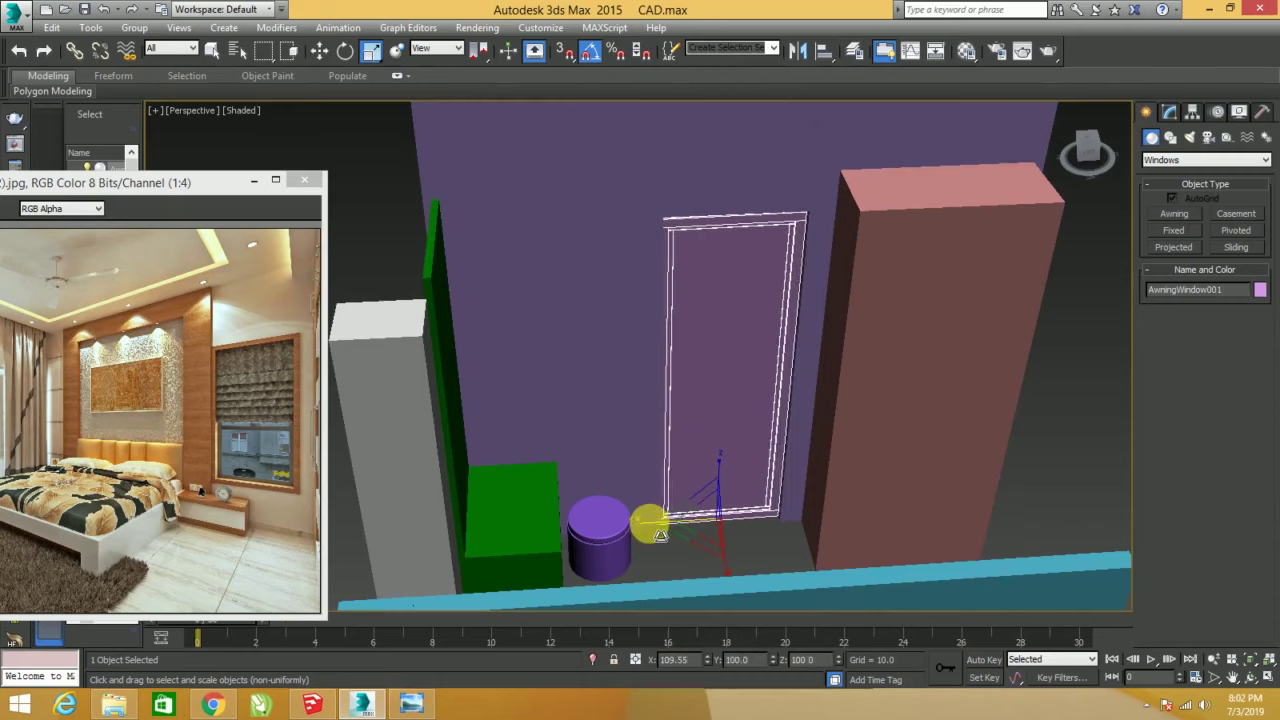
pyautogui.press('r')
pyautogui.click(1169, 113)
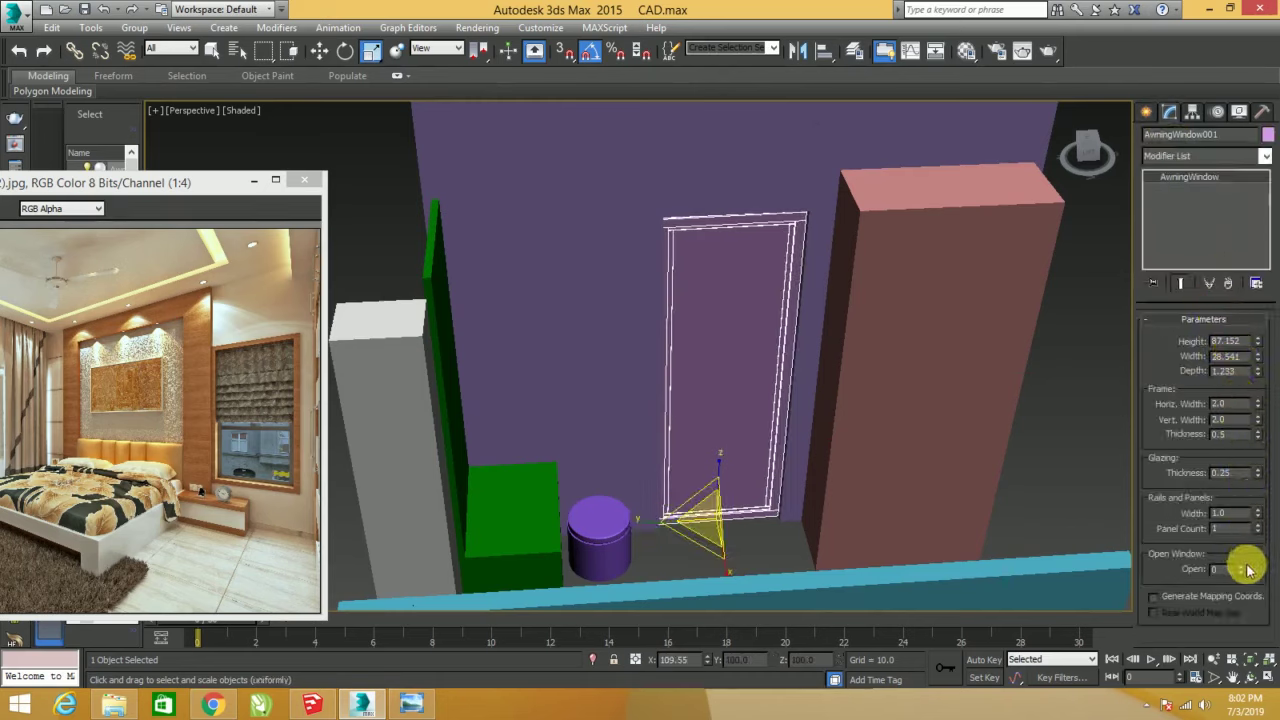
pyautogui.moveTo(1247, 570)
pyautogui.mouseDown()
pyautogui.moveTo(1229, 543)
pyautogui.moveTo(1241, 543)
pyautogui.mouseUp()
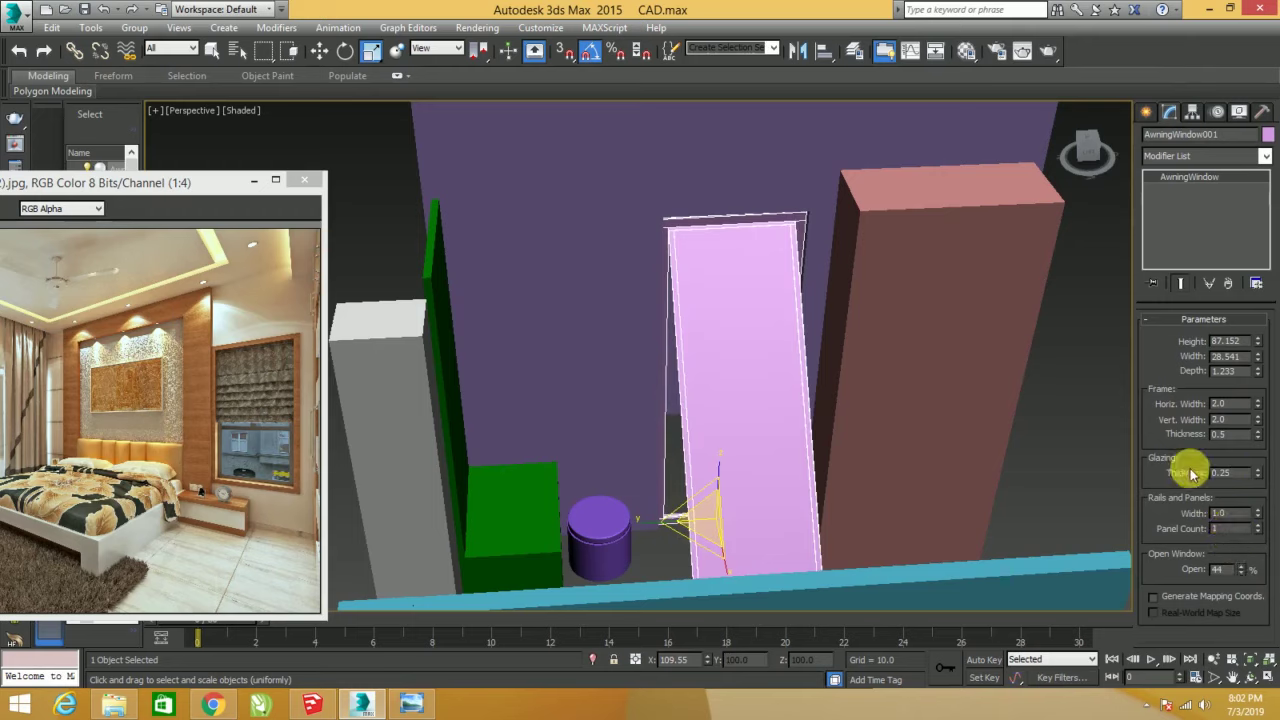
pyautogui.press('Delete')
pyautogui.click(1146, 114)
pyautogui.click(1165, 160)
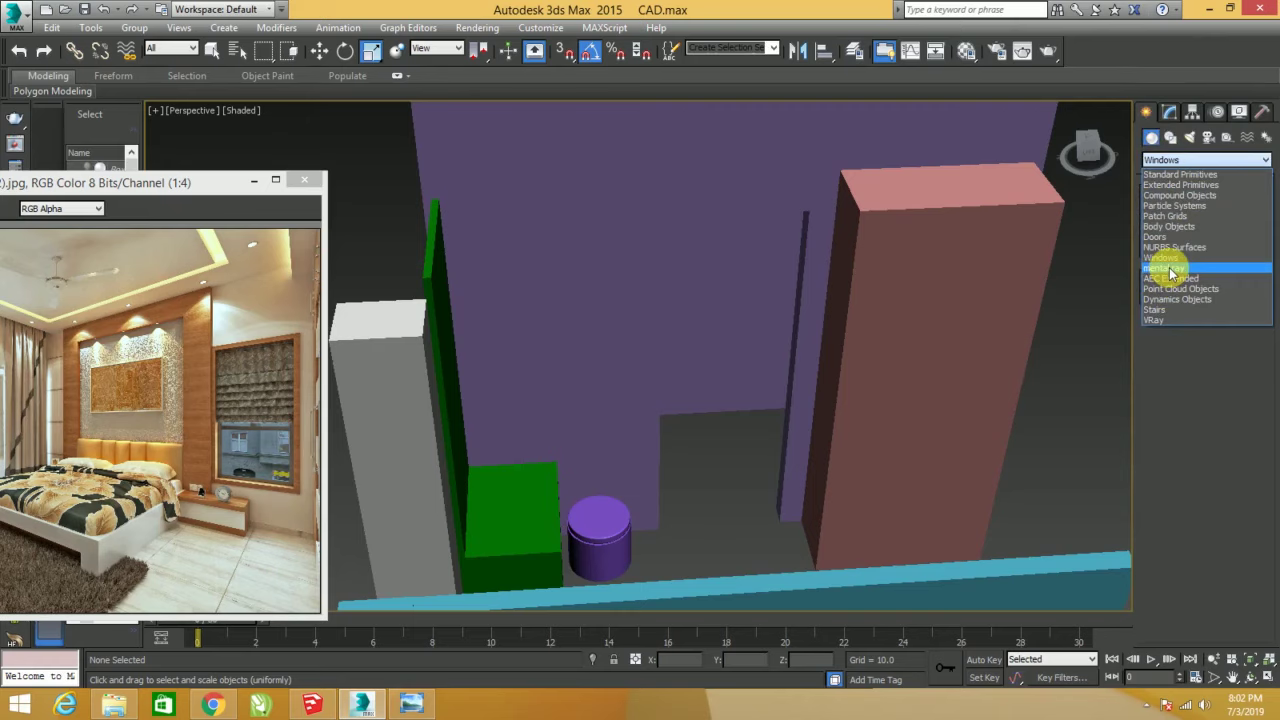
# - Create a Pivot door, 86.01 high, across the purple wall's doorway opening
pyautogui.click(1158, 237)
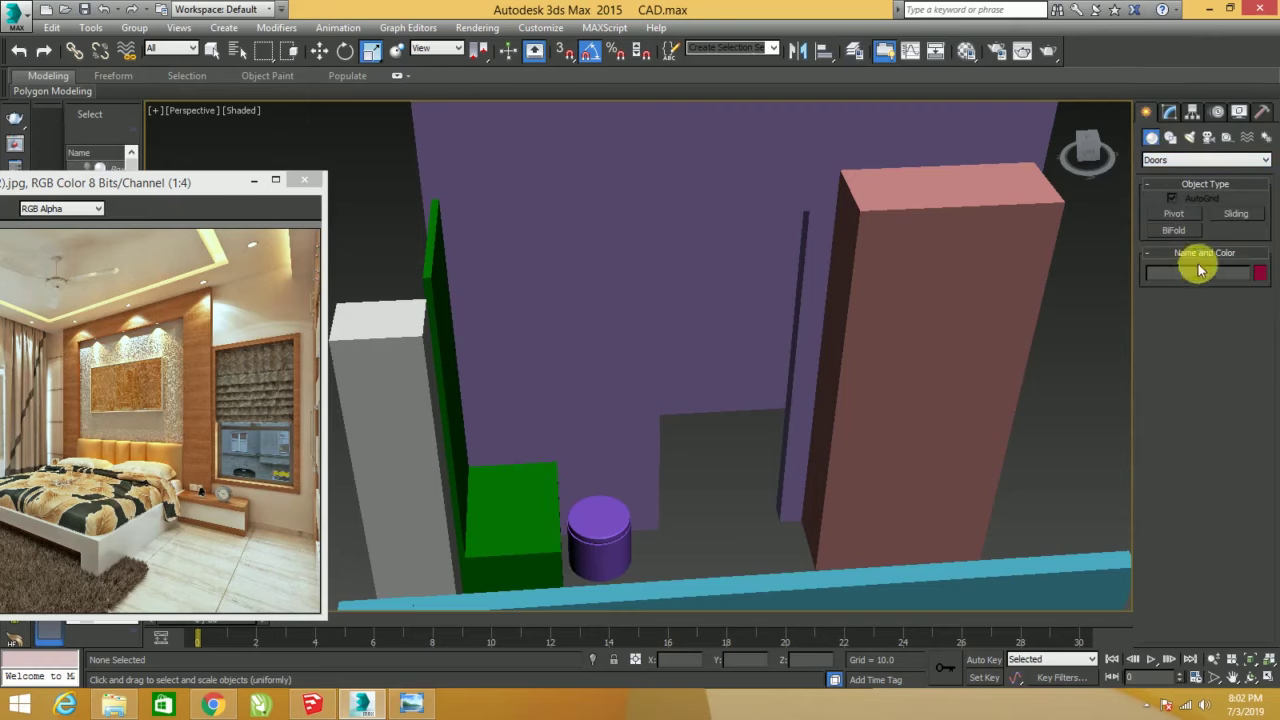
pyautogui.click(1168, 214)
pyautogui.moveTo(909, 386)
pyautogui.keyDown('alt'); pyautogui.mouseDown(button='middle')
pyautogui.moveTo(786, 417)
pyautogui.moveTo(700, 497)
pyautogui.mouseUp(button='middle'); pyautogui.keyUp('alt')
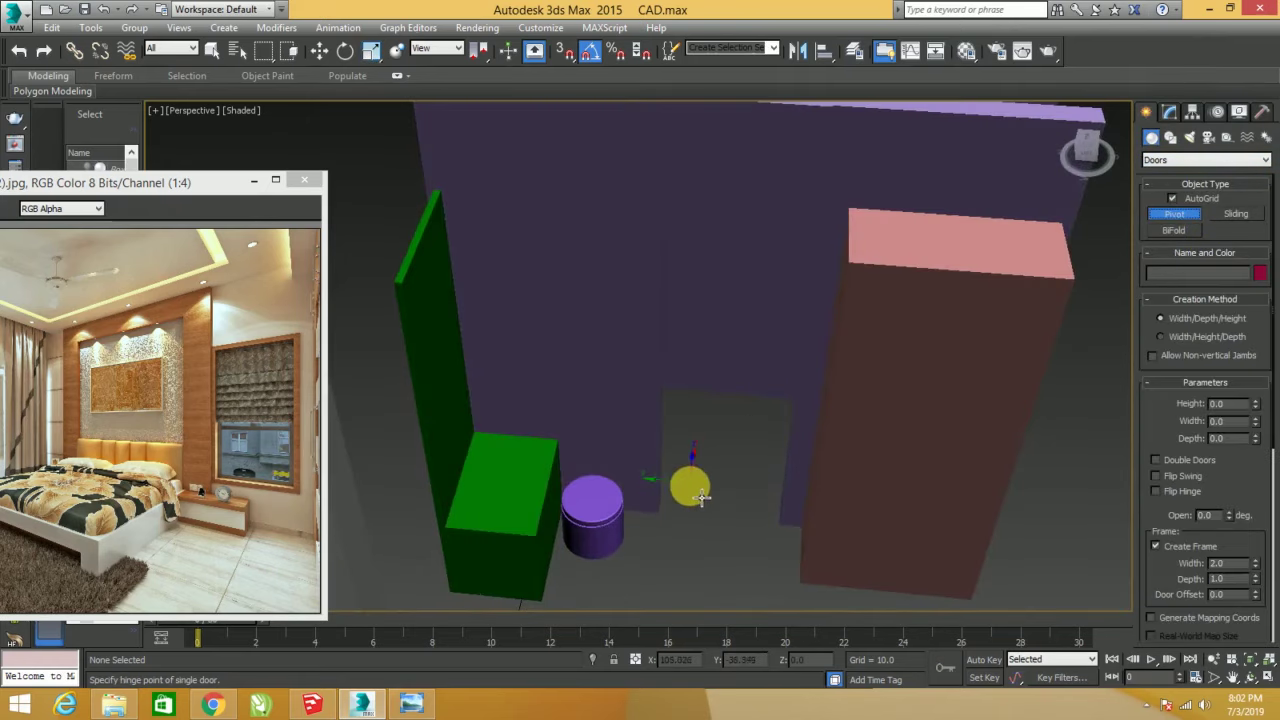
pyautogui.moveTo(678, 510); pyautogui.dragTo(791, 526)
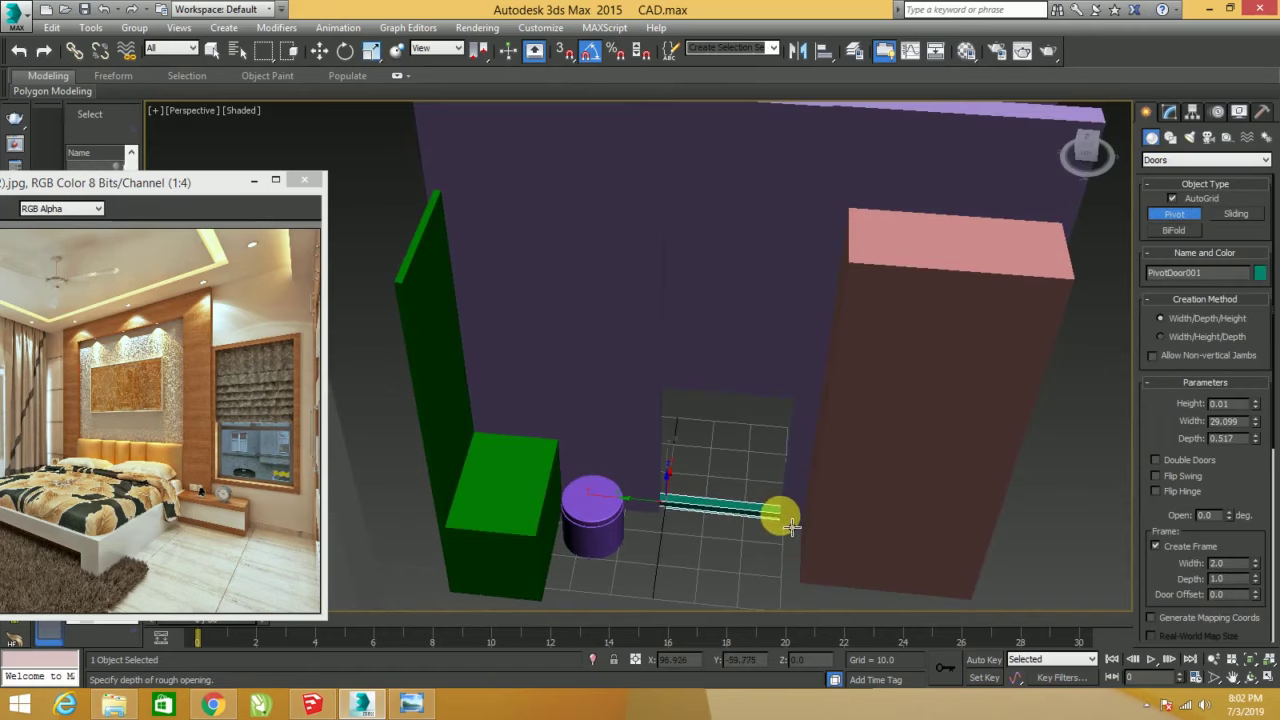
pyautogui.click(790, 526)
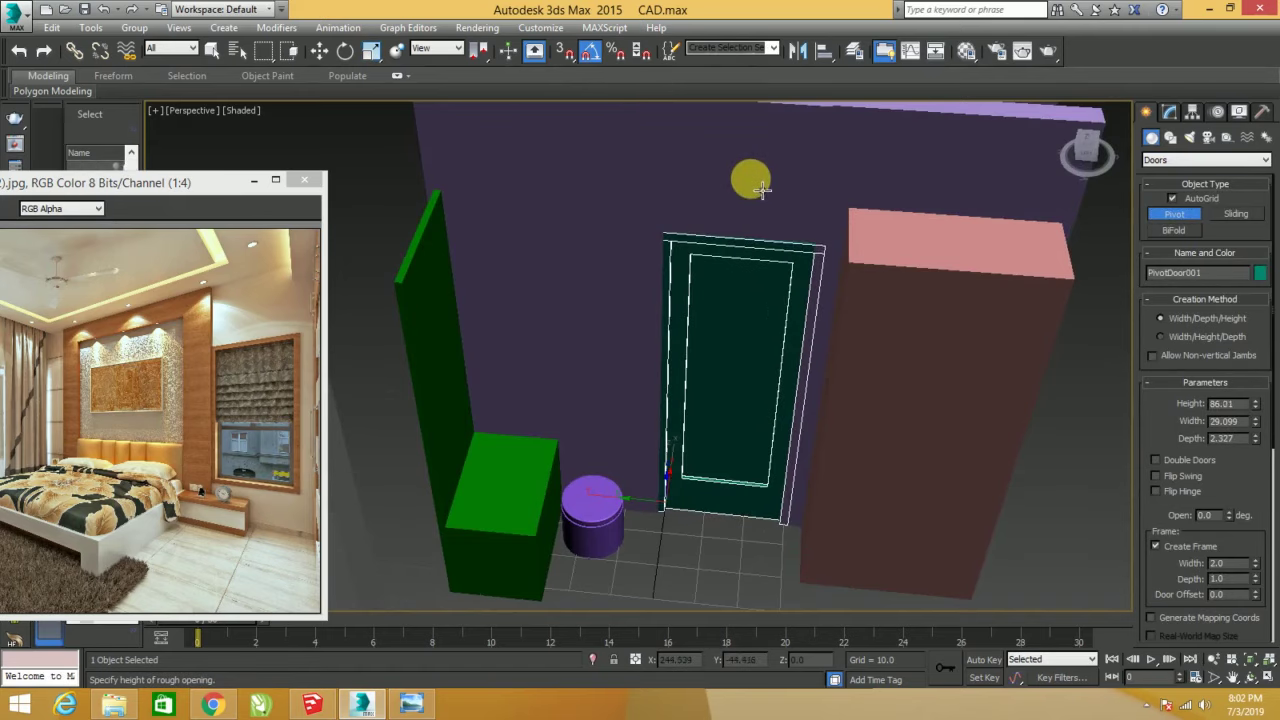
pyautogui.click(751, 175)
pyautogui.keyDown('alt'); pyautogui.moveTo(751, 175); pyautogui.dragTo(843, 255, button='middle'); pyautogui.keyUp('alt')
pyautogui.scroll(2, 843, 255)
pyautogui.scroll(2, 823, 277)
pyautogui.scroll(2, 818, 283)
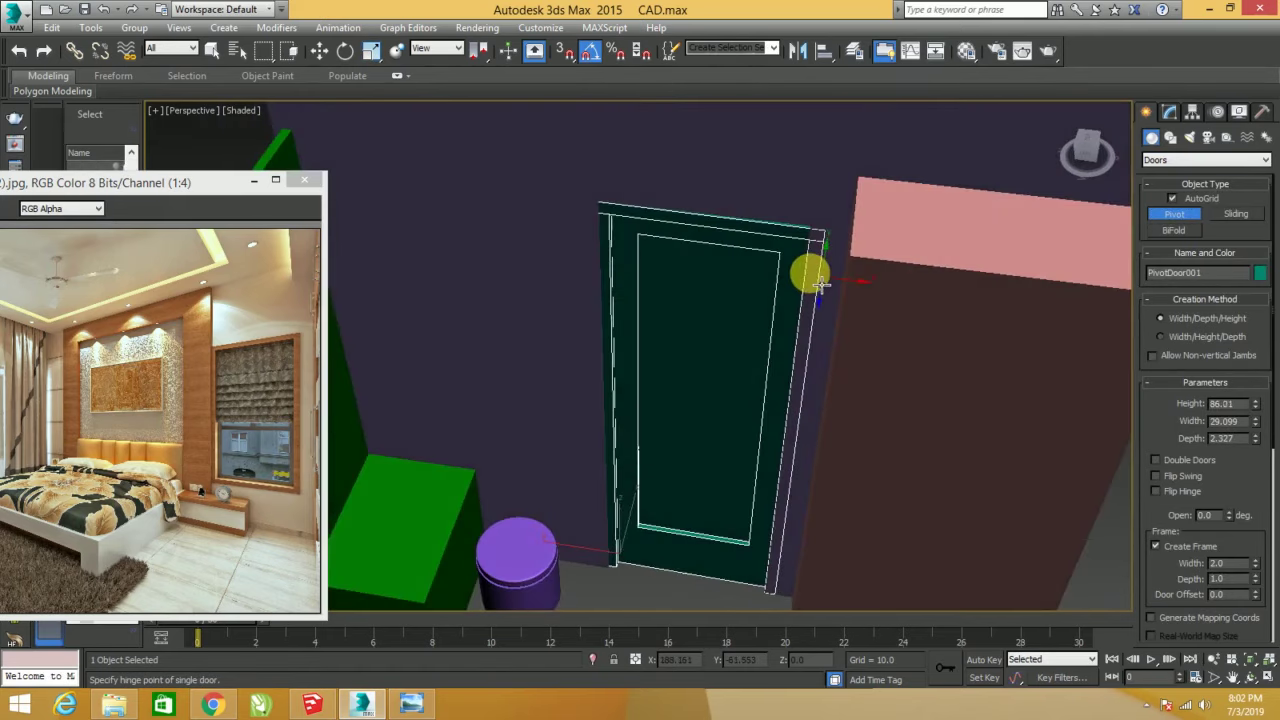
pyautogui.rightClick(817, 283)
# - Scale the door narrower along X so it fits the opening
pyautogui.keyDown('alt'); pyautogui.moveTo(809, 323); pyautogui.dragTo(713, 568, button='middle'); pyautogui.keyUp('alt')
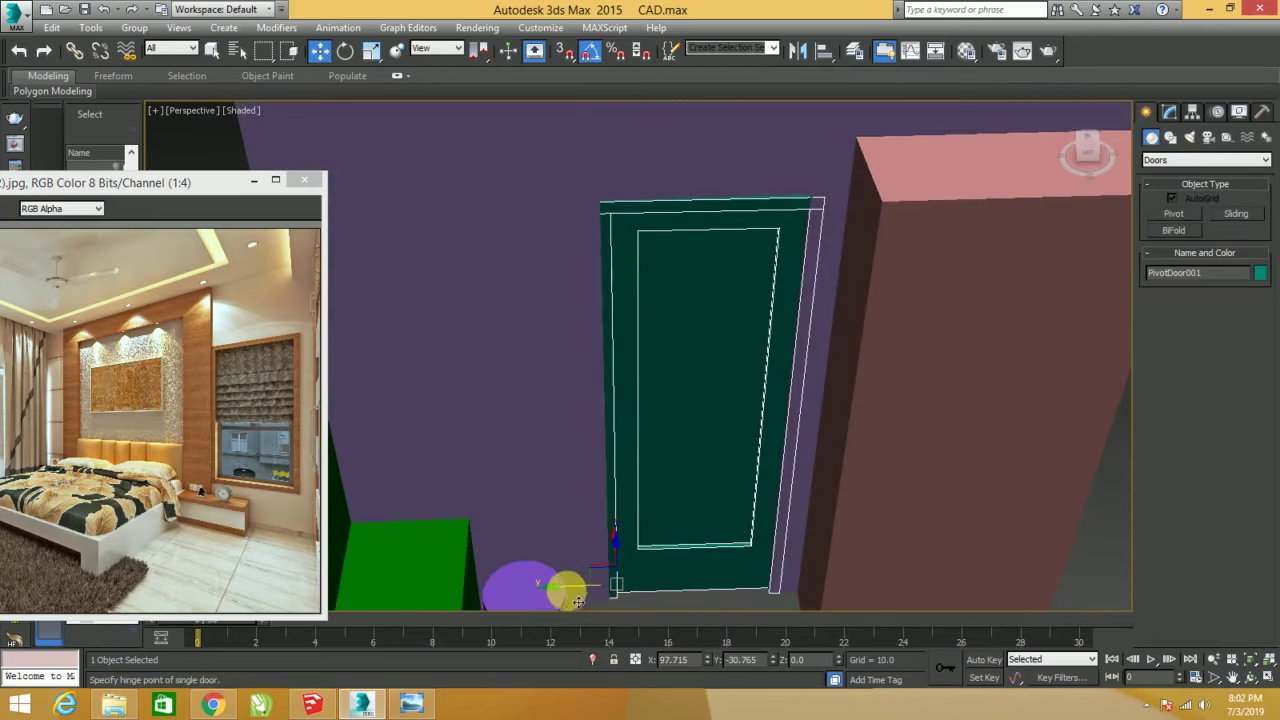
pyautogui.press('r')
pyautogui.moveTo(558, 593); pyautogui.dragTo(561, 597)
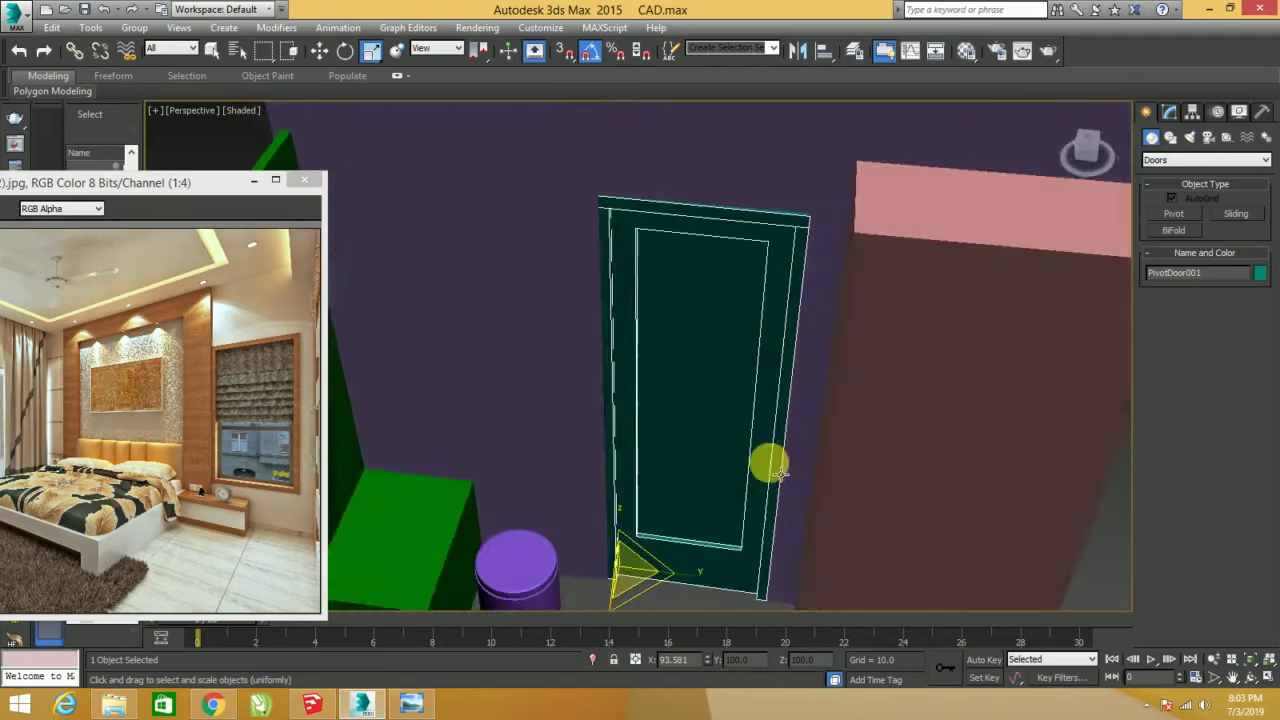
pyautogui.moveTo(800, 470)
pyautogui.keyDown('alt'); pyautogui.mouseDown(button='middle')
pyautogui.moveTo(760, 463)
pyautogui.moveTo(803, 414)
pyautogui.moveTo(800, 455)
pyautogui.moveTo(829, 457)
pyautogui.mouseUp(button='middle'); pyautogui.keyUp('alt')
pyautogui.press('w')
pyautogui.scroll(-3, 800, 433)
pyautogui.click(989, 463)
pyautogui.keyDown('alt'); pyautogui.moveTo(989, 461); pyautogui.dragTo(925, 481, button='middle'); pyautogui.keyUp('alt')
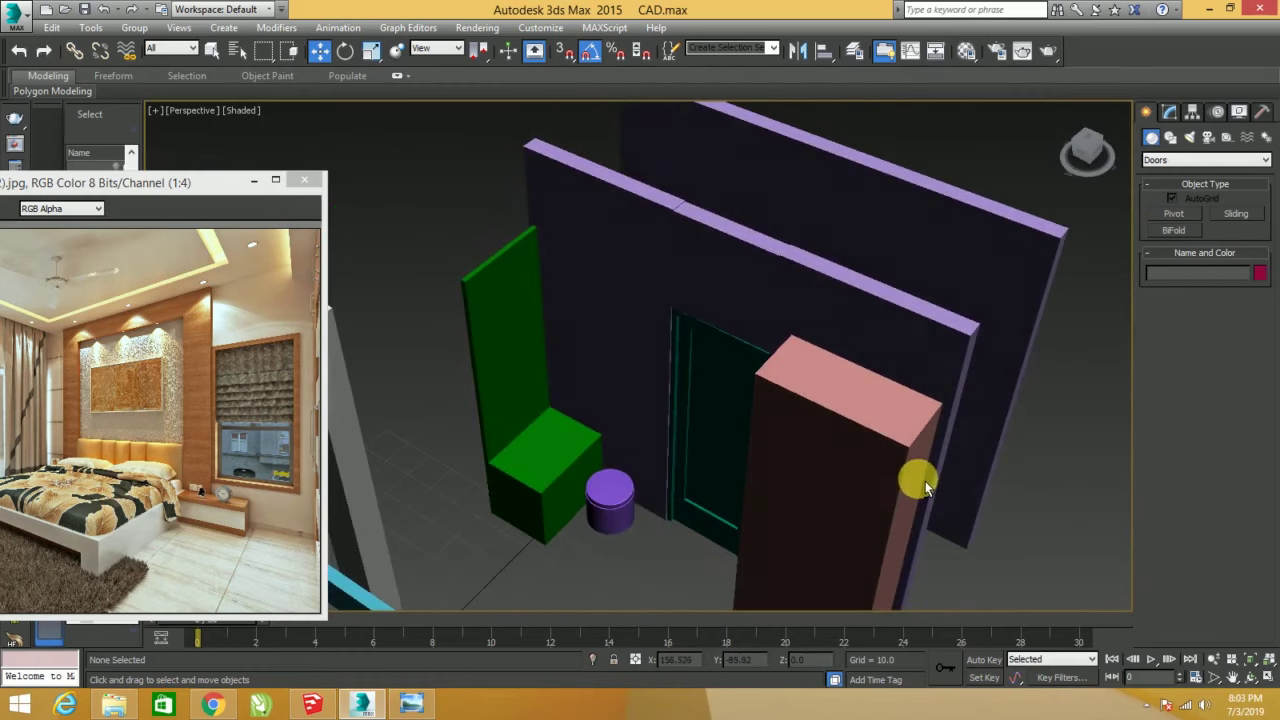
pyautogui.rightClick(752, 314)
# - Unhide the walls and bed, isolate the maroon panel, and orbit to face its front
pyautogui.click(779, 240)
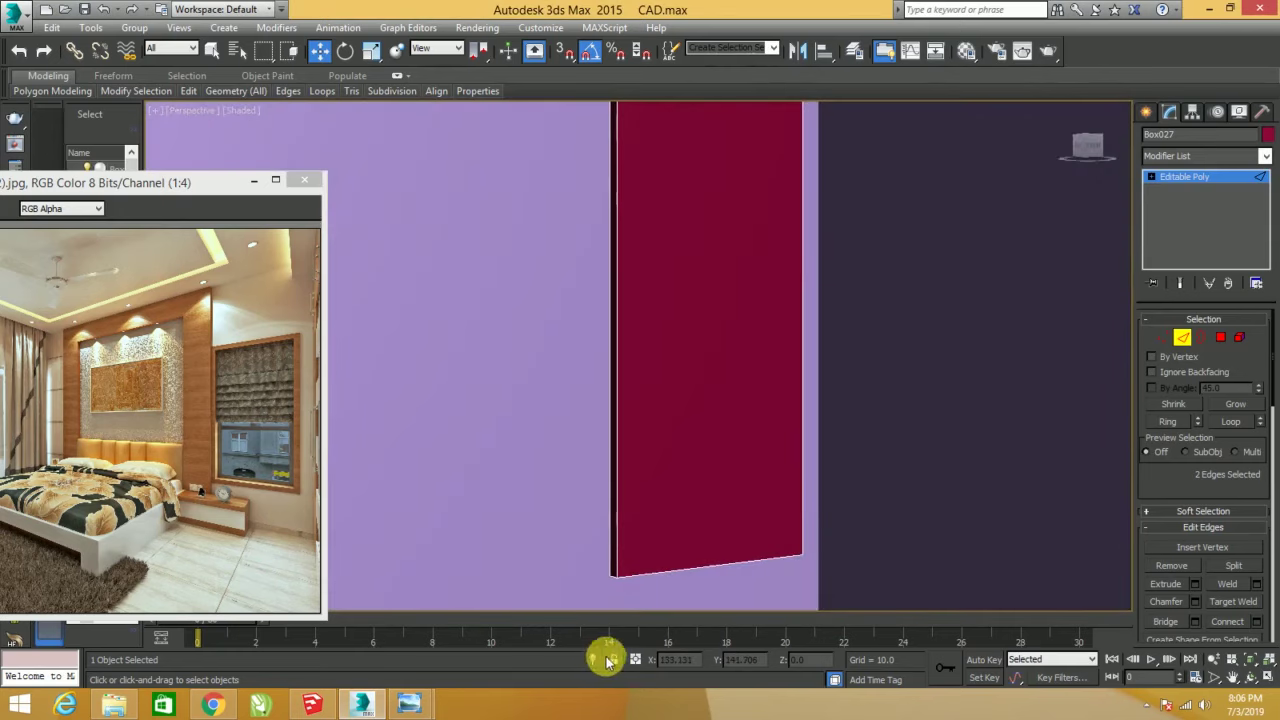
pyautogui.click(595, 659)
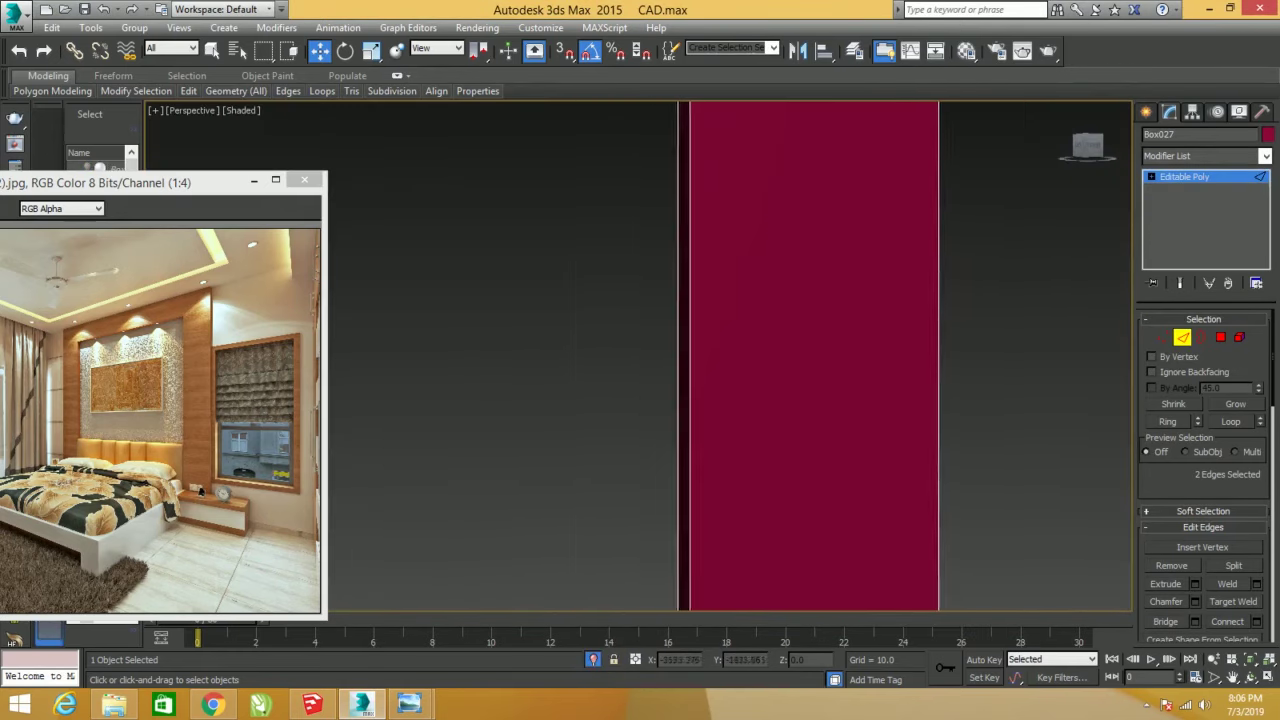
pyautogui.keyDown('alt'); pyautogui.moveTo(834, 462); pyautogui.dragTo(768, 465, button='middle'); pyautogui.keyUp('alt')
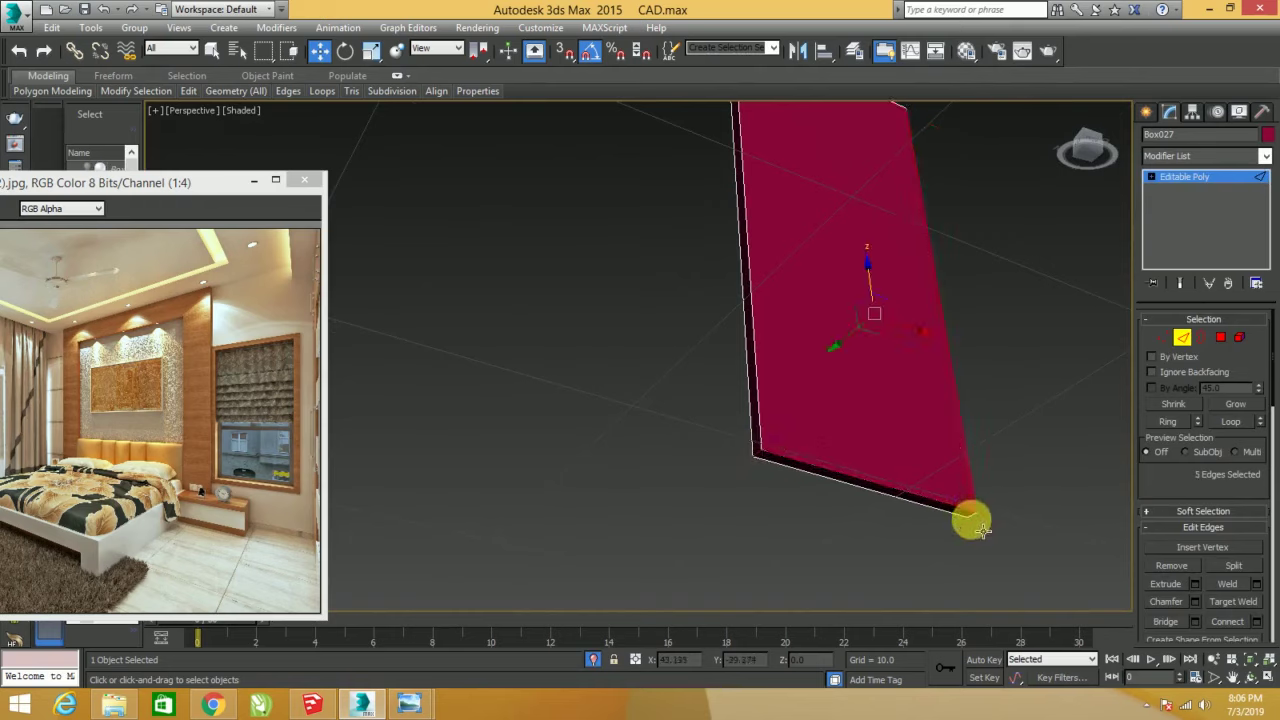
pyautogui.keyDown('alt'); pyautogui.moveTo(983, 531); pyautogui.dragTo(976, 519, button='middle'); pyautogui.keyUp('alt')
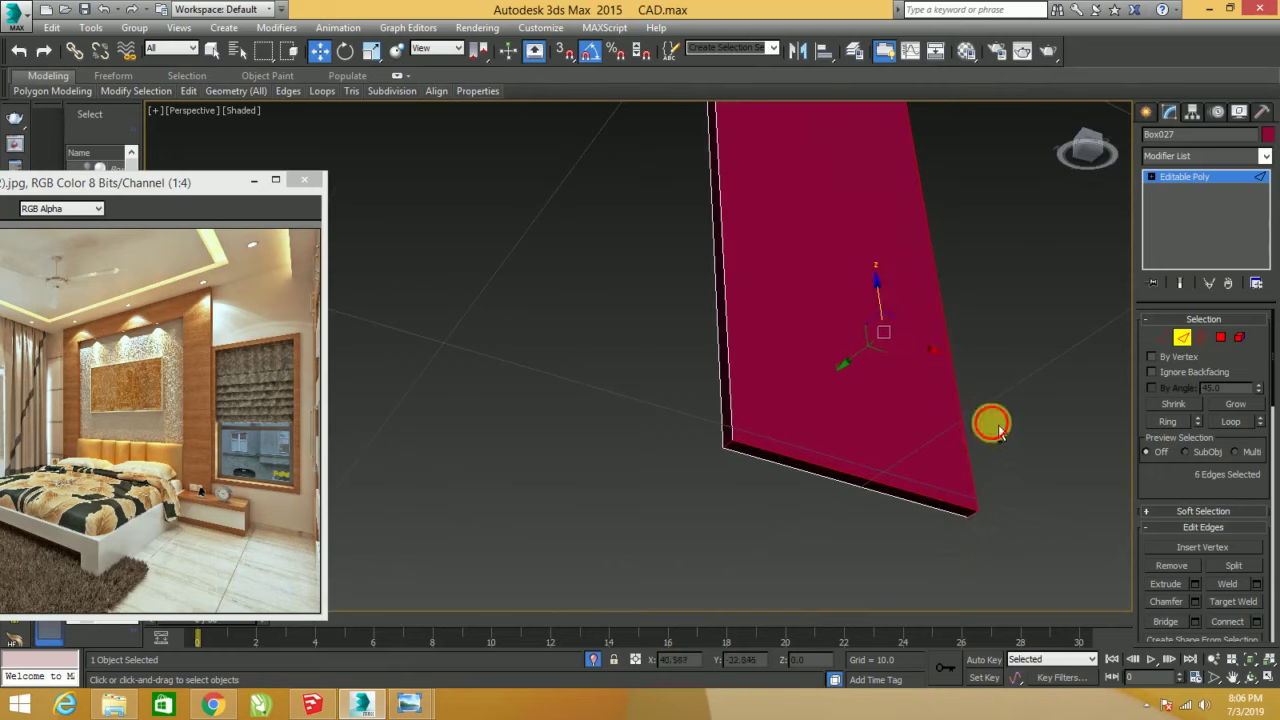
pyautogui.moveTo(897, 437)
pyautogui.keyDown('alt'); pyautogui.mouseDown(button='middle')
pyautogui.moveTo(863, 514)
pyautogui.moveTo(794, 594)
pyautogui.mouseUp(button='middle'); pyautogui.keyUp('alt')
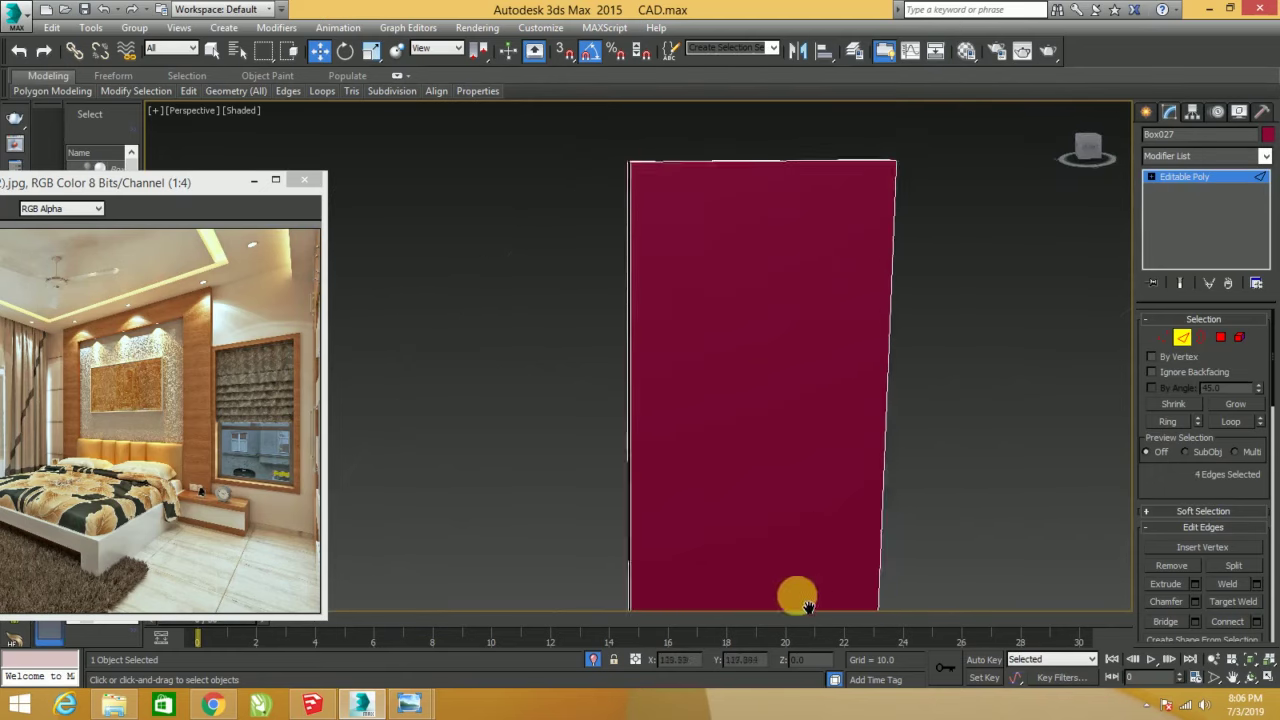
pyautogui.moveTo(940, 351)
pyautogui.keyDown('alt'); pyautogui.mouseDown(button='middle')
pyautogui.moveTo(843, 412)
pyautogui.moveTo(731, 415)
pyautogui.mouseUp(button='middle'); pyautogui.keyUp('alt')
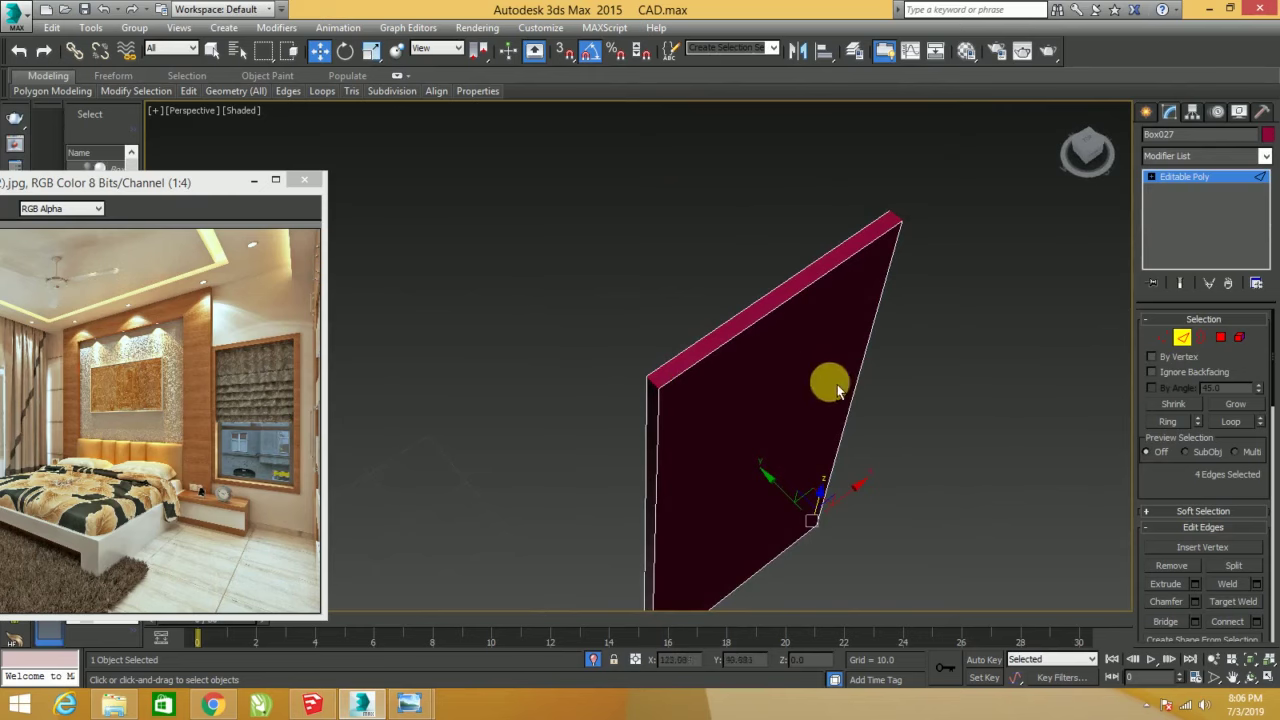
pyautogui.moveTo(838, 390)
pyautogui.keyDown('alt'); pyautogui.mouseDown(button='middle')
pyautogui.moveTo(808, 366)
pyautogui.moveTo(920, 346)
pyautogui.mouseUp(button='middle'); pyautogui.keyUp('alt')
pyautogui.rightClick(914, 343)
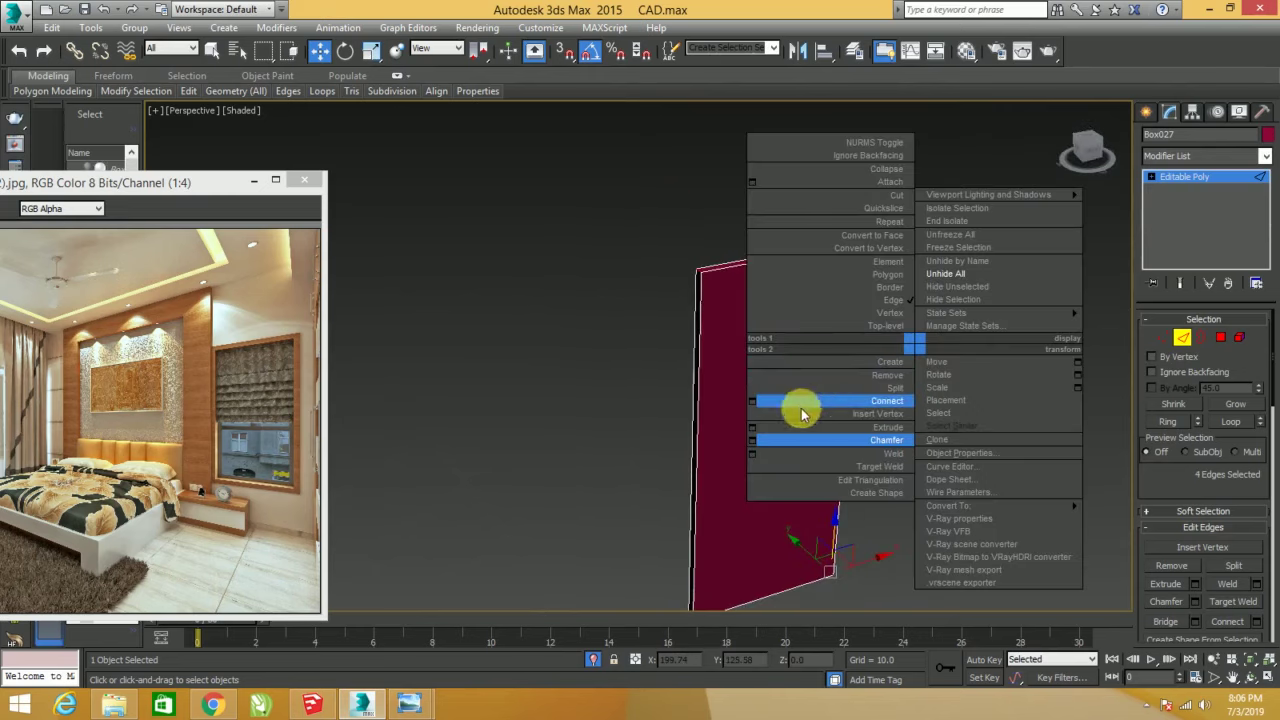
# - Chamfer the panel's four corner edges to round them
pyautogui.click(755, 438)
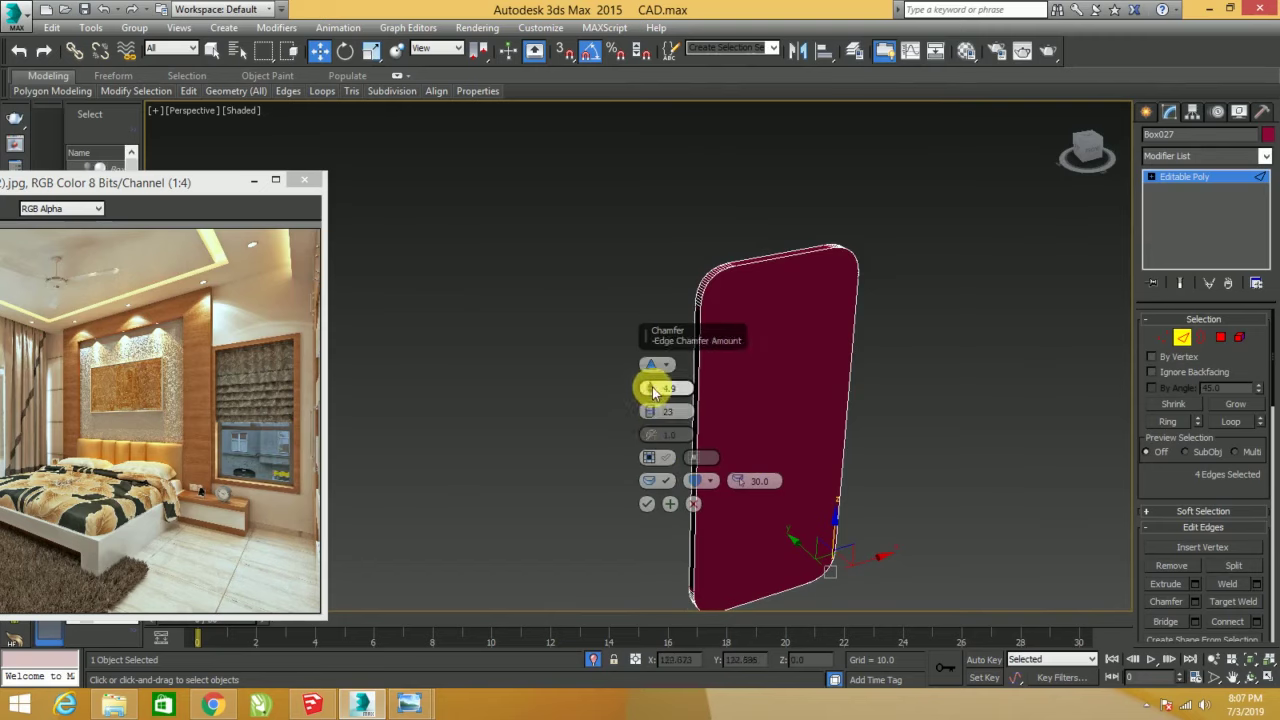
pyautogui.click(647, 503)
pyautogui.moveTo(857, 457)
pyautogui.keyDown('alt'); pyautogui.mouseDown(button='middle')
pyautogui.moveTo(805, 463)
pyautogui.moveTo(822, 450)
pyautogui.mouseUp(button='middle'); pyautogui.keyUp('alt')
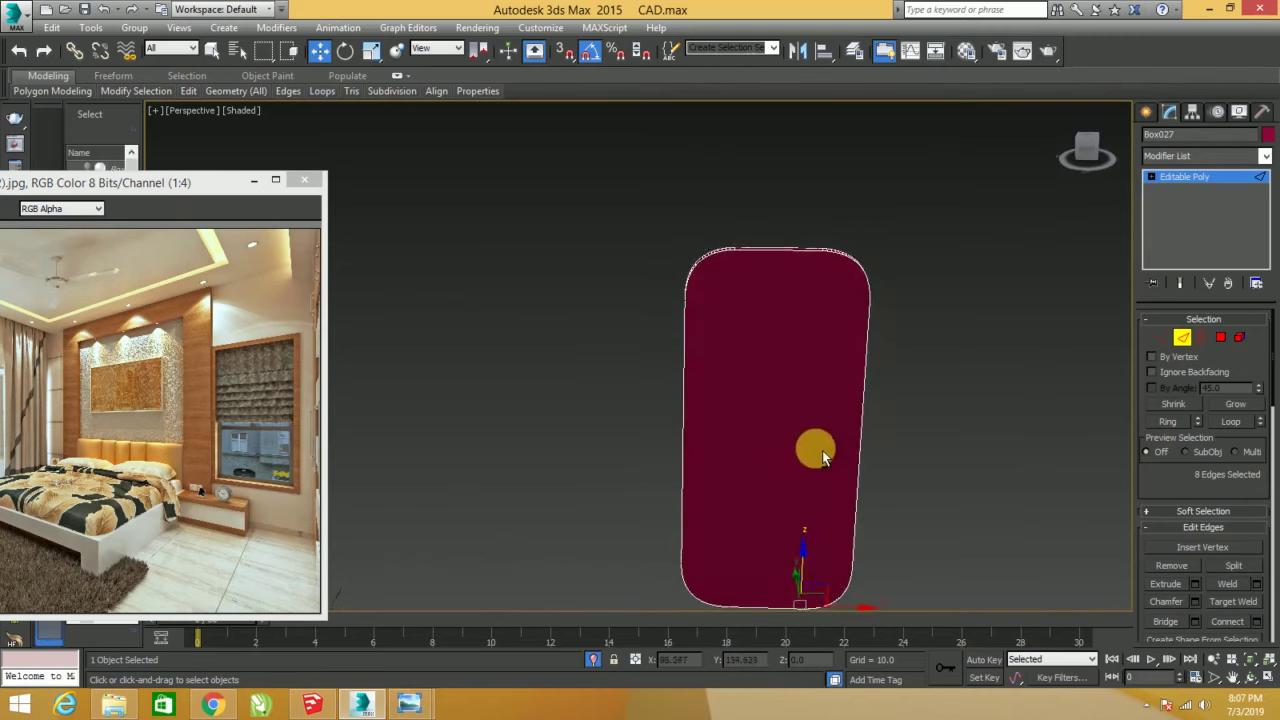
# - Connect the long side edges with 2 segments, Pinch 100, then select the top end face
pyautogui.moveTo(636, 447); pyautogui.dragTo(967, 465)
pyautogui.rightClick(972, 390)
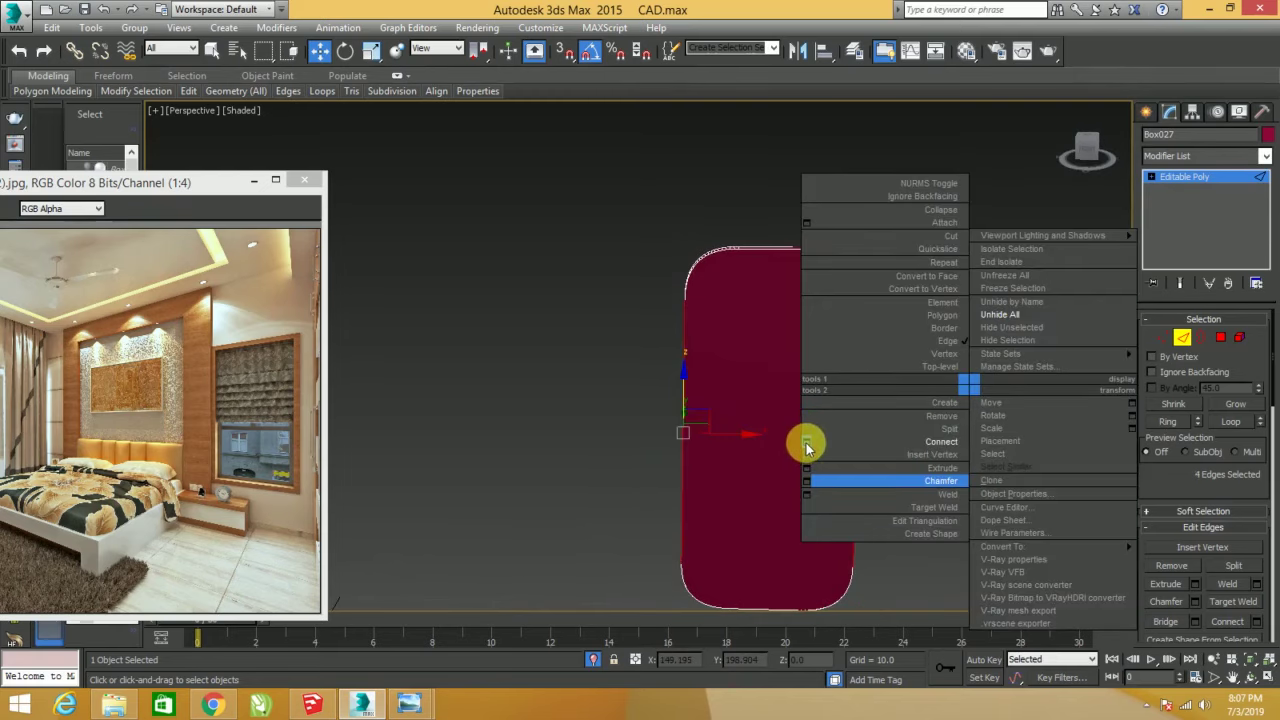
pyautogui.click(807, 443)
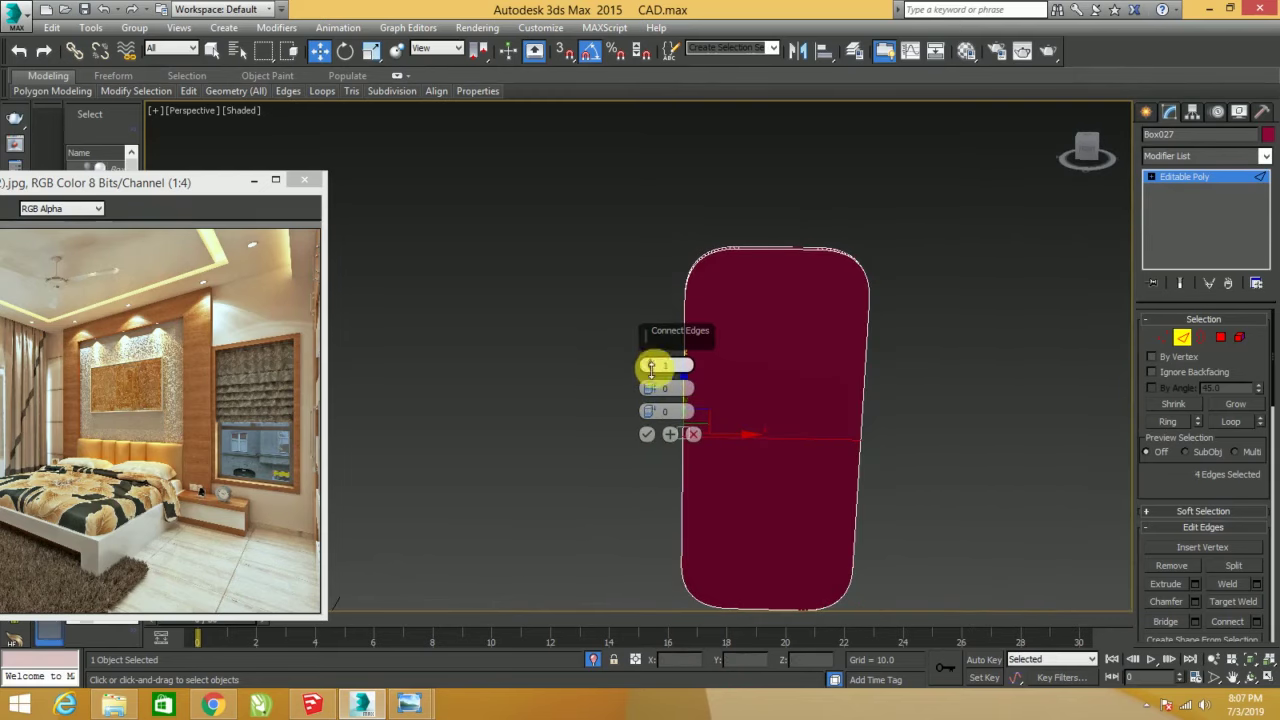
pyautogui.moveTo(650, 368); pyautogui.dragTo(685, 135)
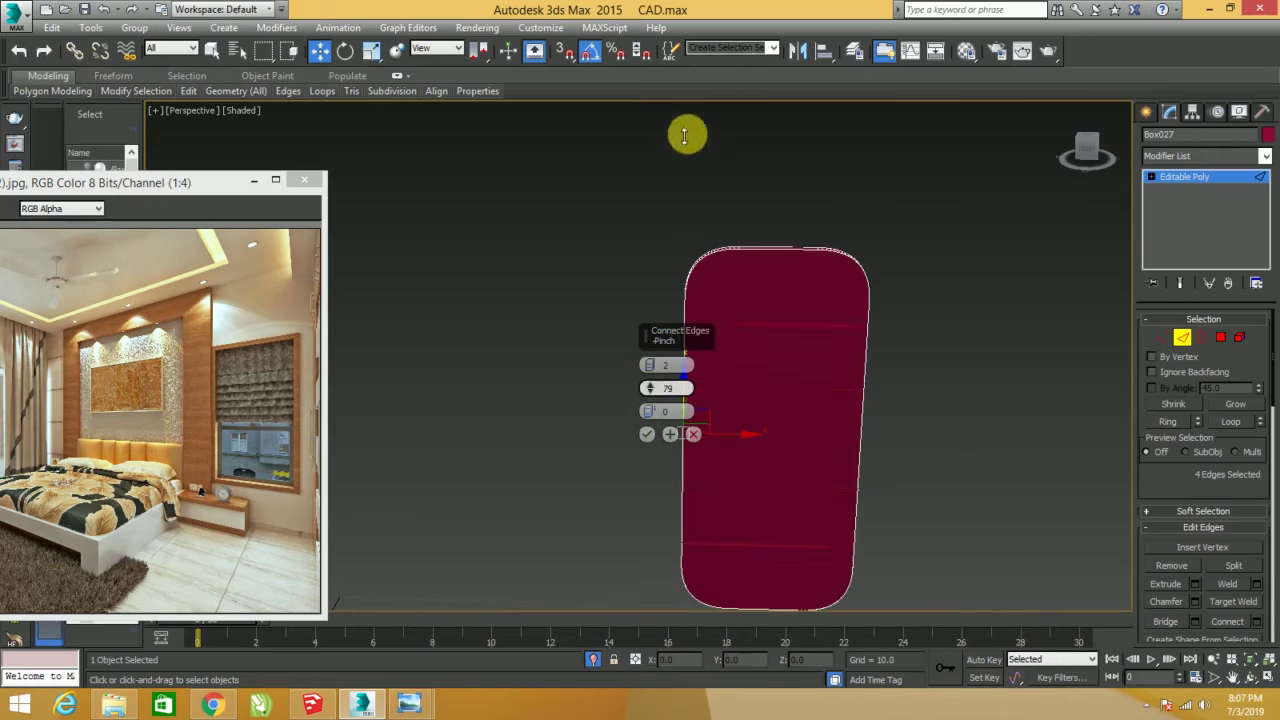
pyautogui.moveTo(690, 47); pyautogui.dragTo(688, 52)
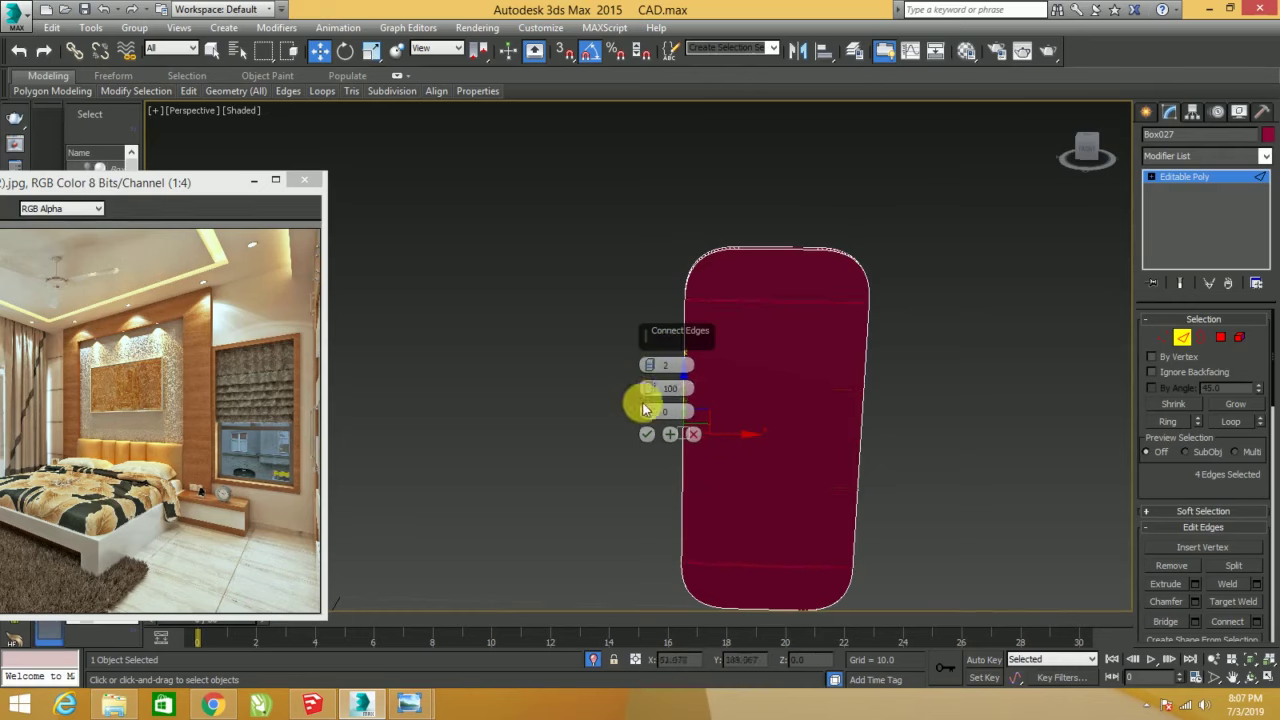
pyautogui.click(647, 437)
pyautogui.click(1219, 337)
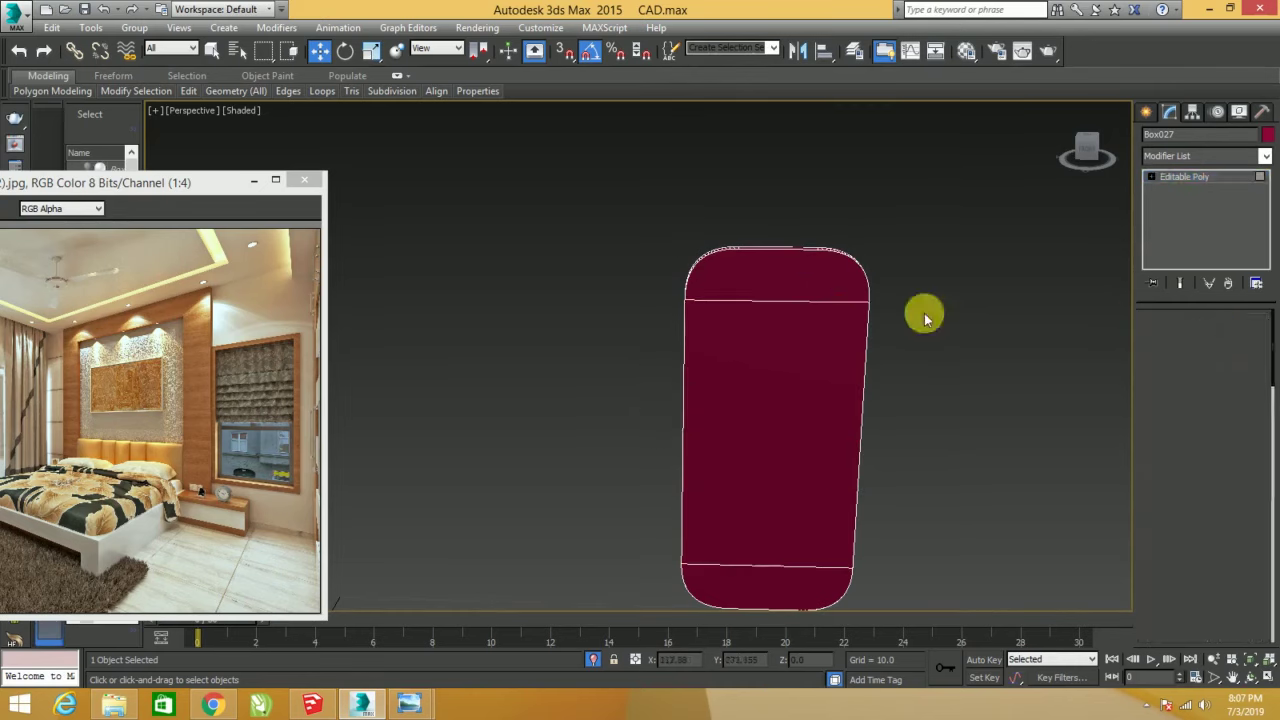
pyautogui.click(818, 290)
# - Inset both end caps of the panel by 0, then delete the top and bottom faces
pyautogui.keyDown('ctrl'); pyautogui.click(826, 598); pyautogui.keyUp('ctrl')
pyautogui.rightClick(965, 440)
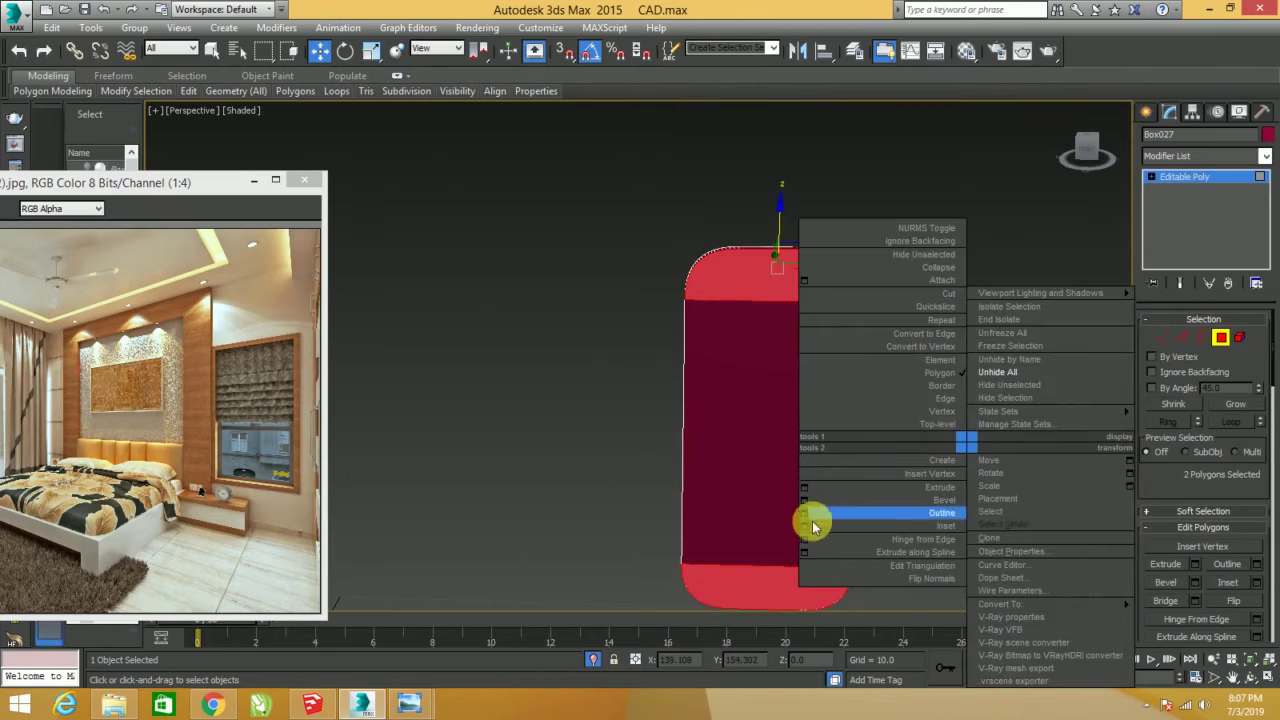
pyautogui.click(805, 528)
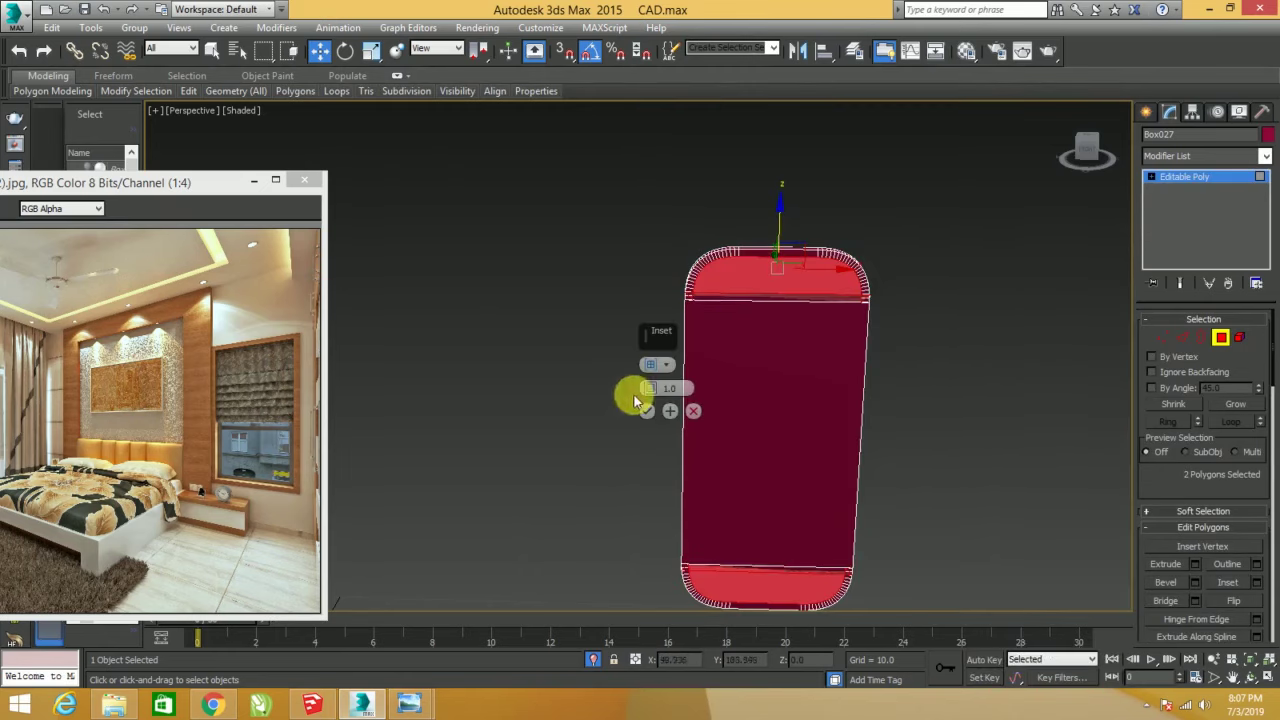
pyautogui.moveTo(650, 389)
pyautogui.mouseDown()
pyautogui.moveTo(660, 409)
pyautogui.moveTo(661, 396)
pyautogui.mouseUp()
pyautogui.click(648, 411)
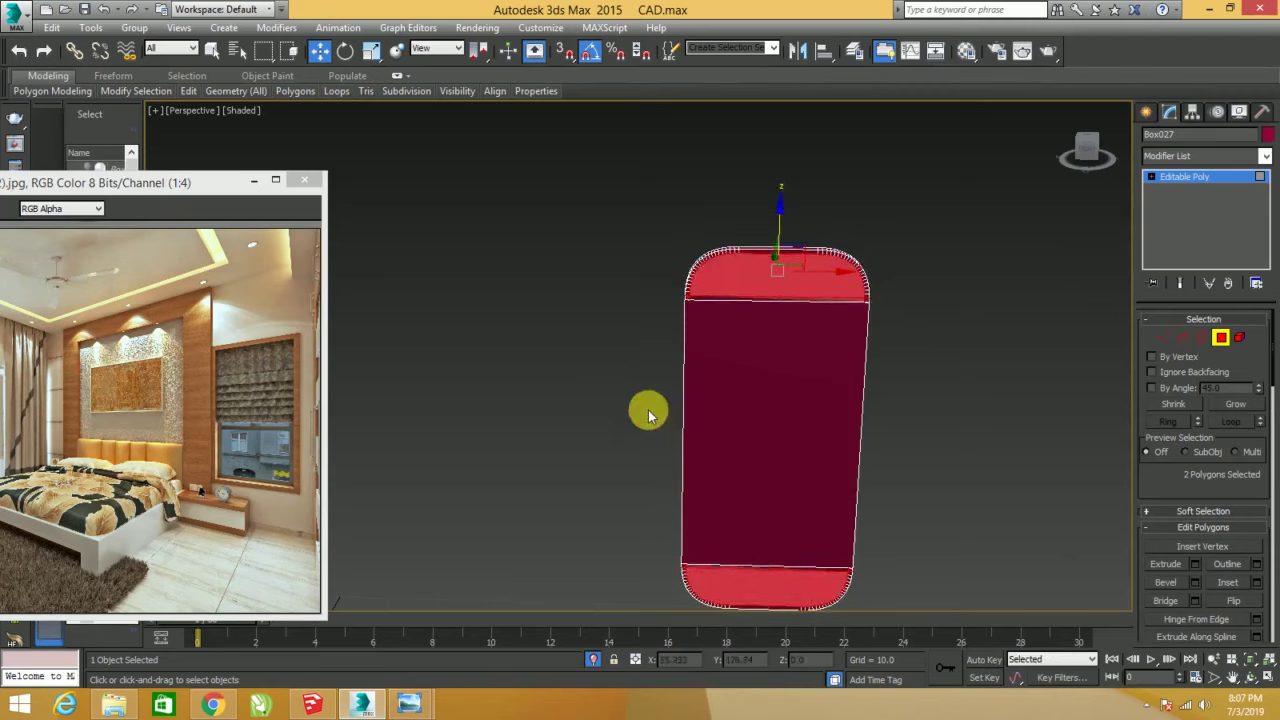
pyautogui.click(665, 415)
pyautogui.click(790, 303)
pyautogui.press('Delete')
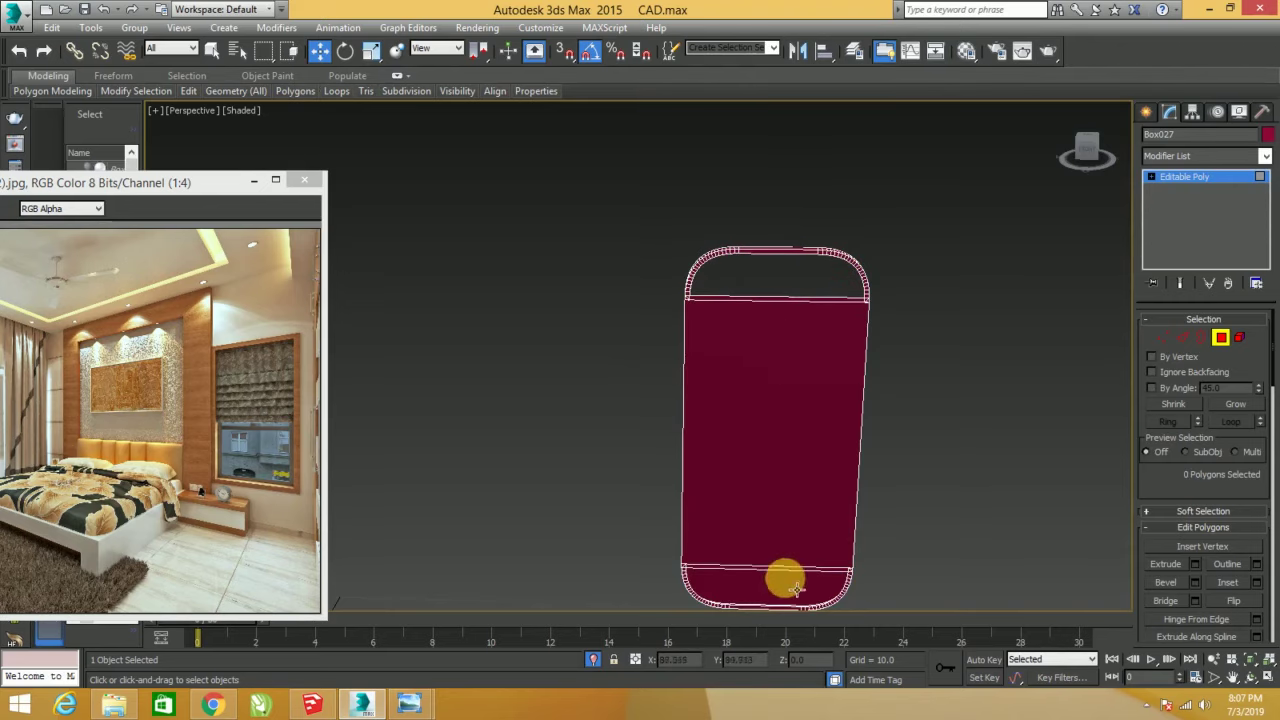
pyautogui.click(792, 575)
# - End isolation and raise the maroon panel higher on the wall
pyautogui.rightClick(947, 327)
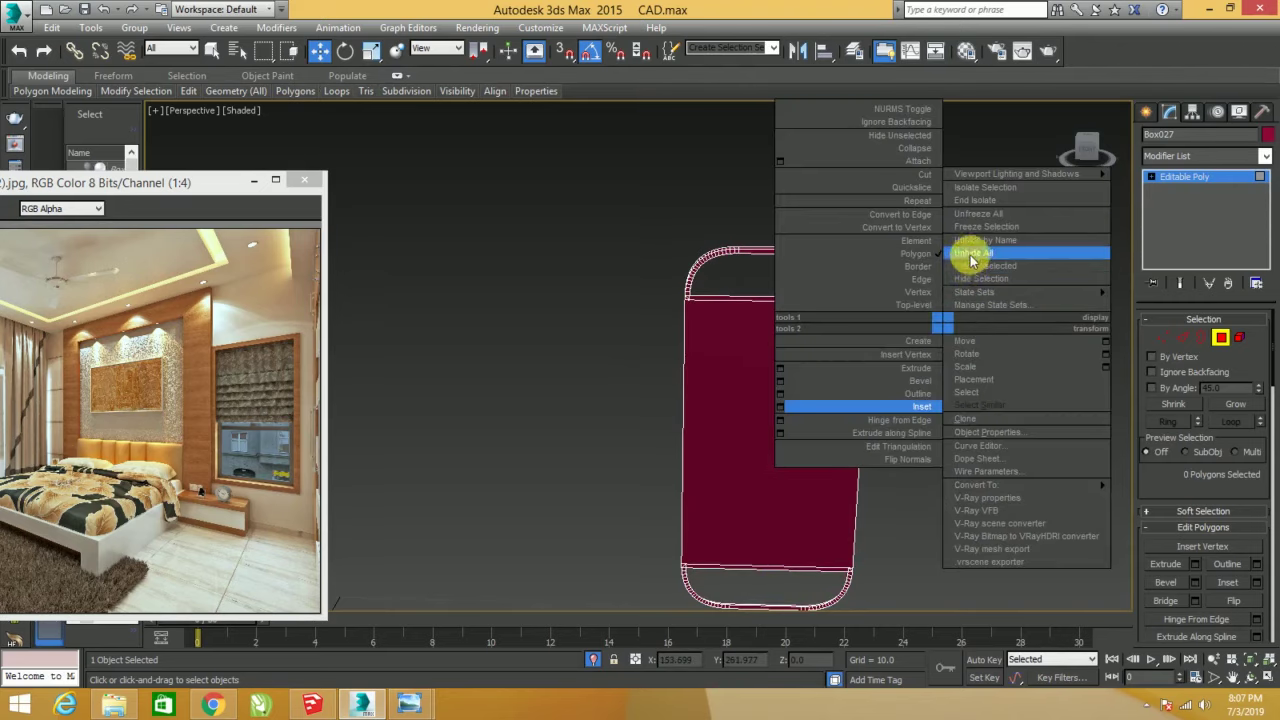
pyautogui.click(966, 246)
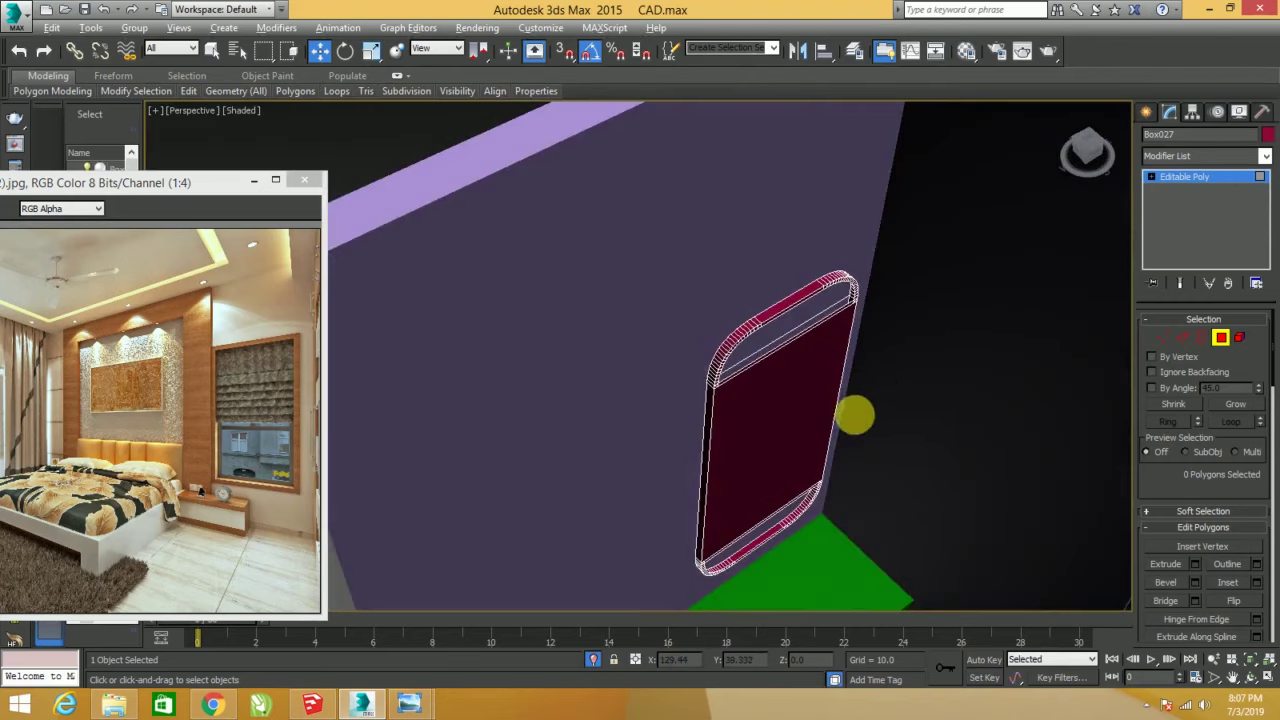
pyautogui.keyDown('alt'); pyautogui.moveTo(900, 403); pyautogui.dragTo(814, 386, button='middle'); pyautogui.keyUp('alt')
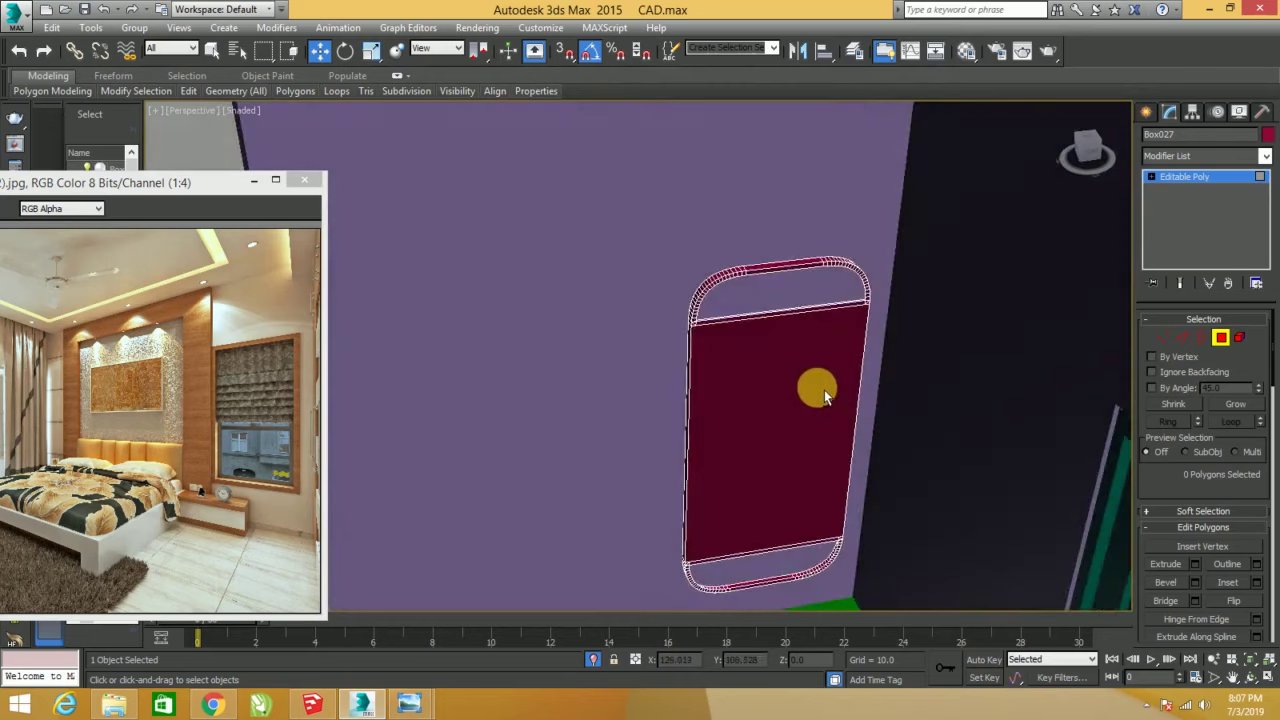
pyautogui.click(1178, 180)
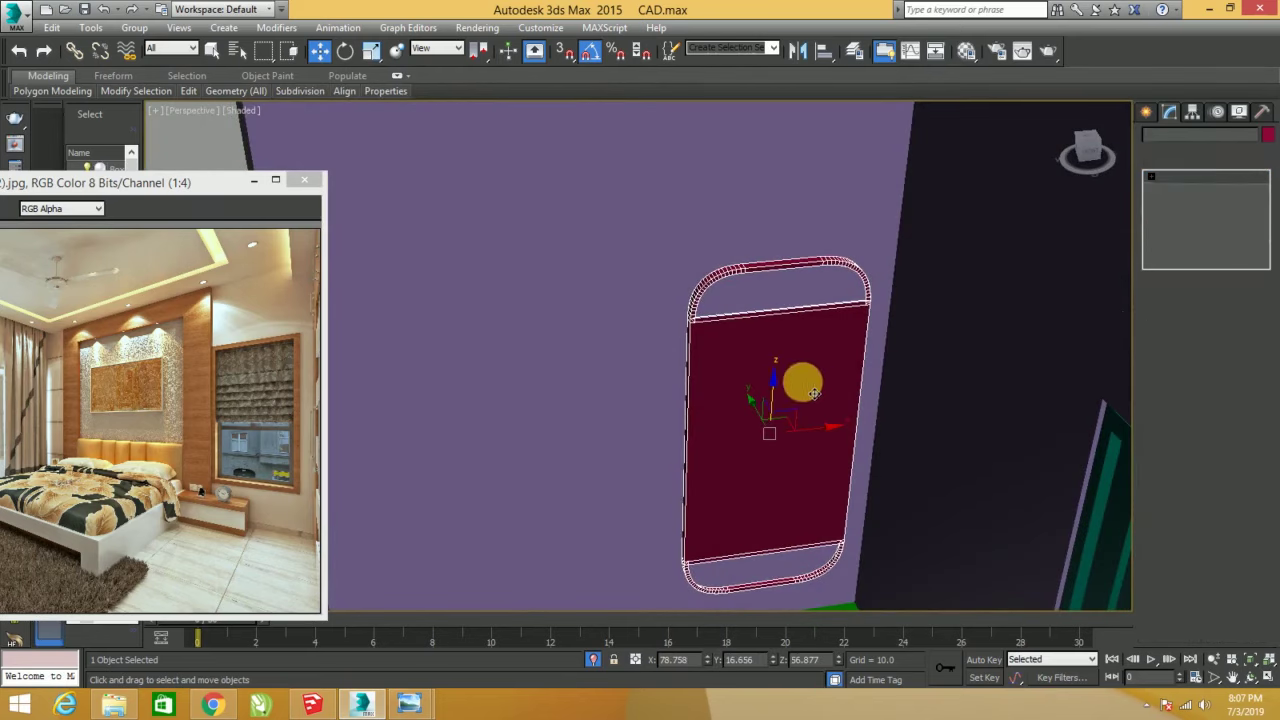
pyautogui.moveTo(800, 378); pyautogui.dragTo(790, 362)
pyautogui.scroll(-2, 790, 362)
pyautogui.scroll(-2, 798, 378)
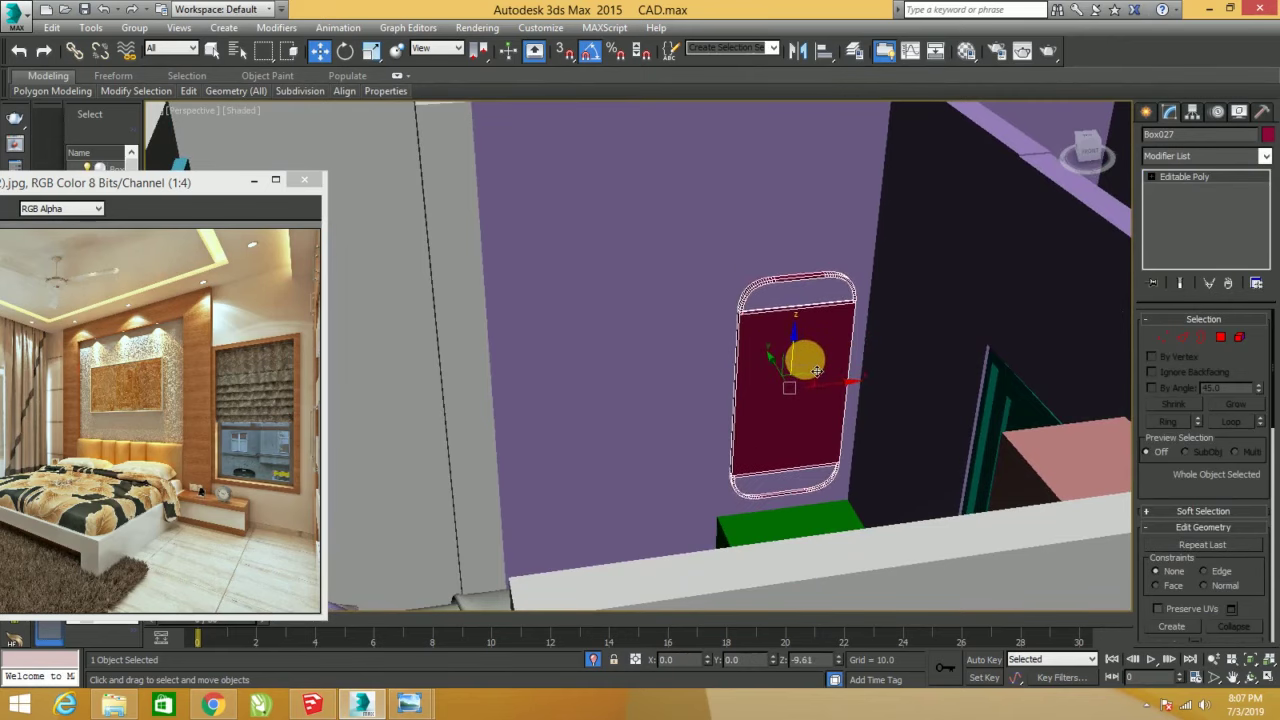
pyautogui.scroll(3, 796, 416)
pyautogui.click(886, 419)
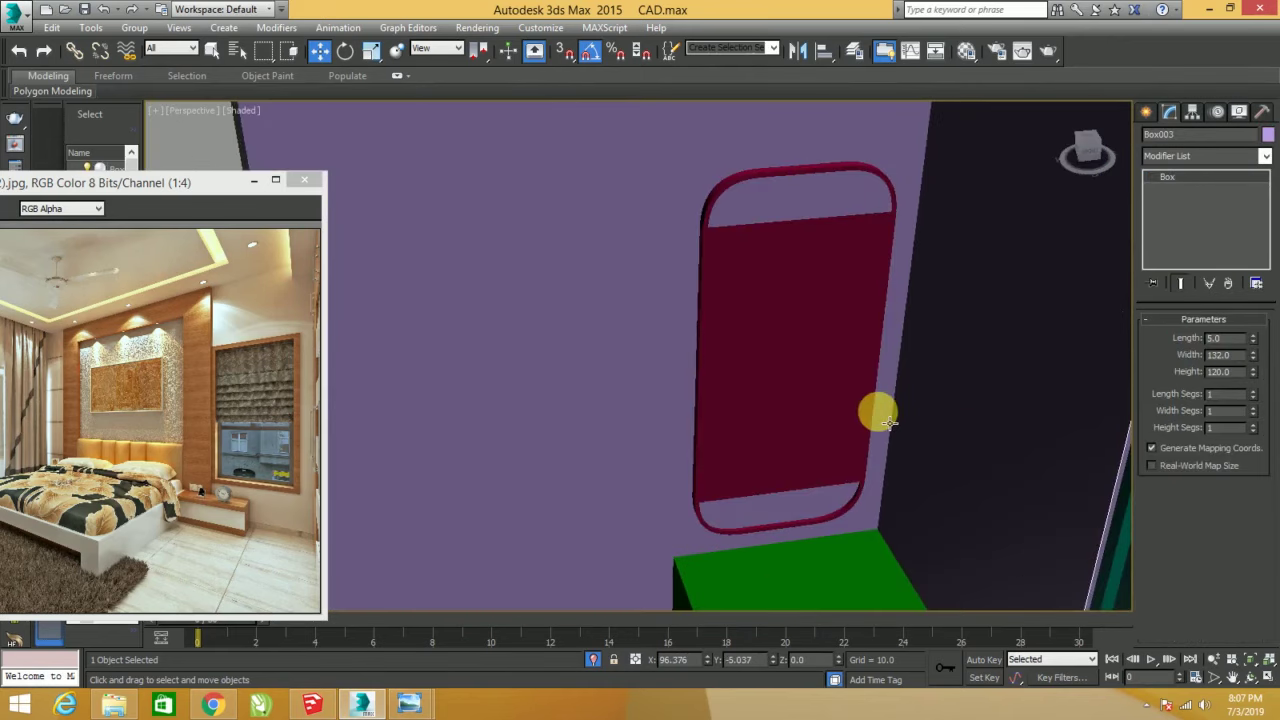
# - Inset the panel's central face by 0.592 to leave a rounded border
pyautogui.click(771, 350)
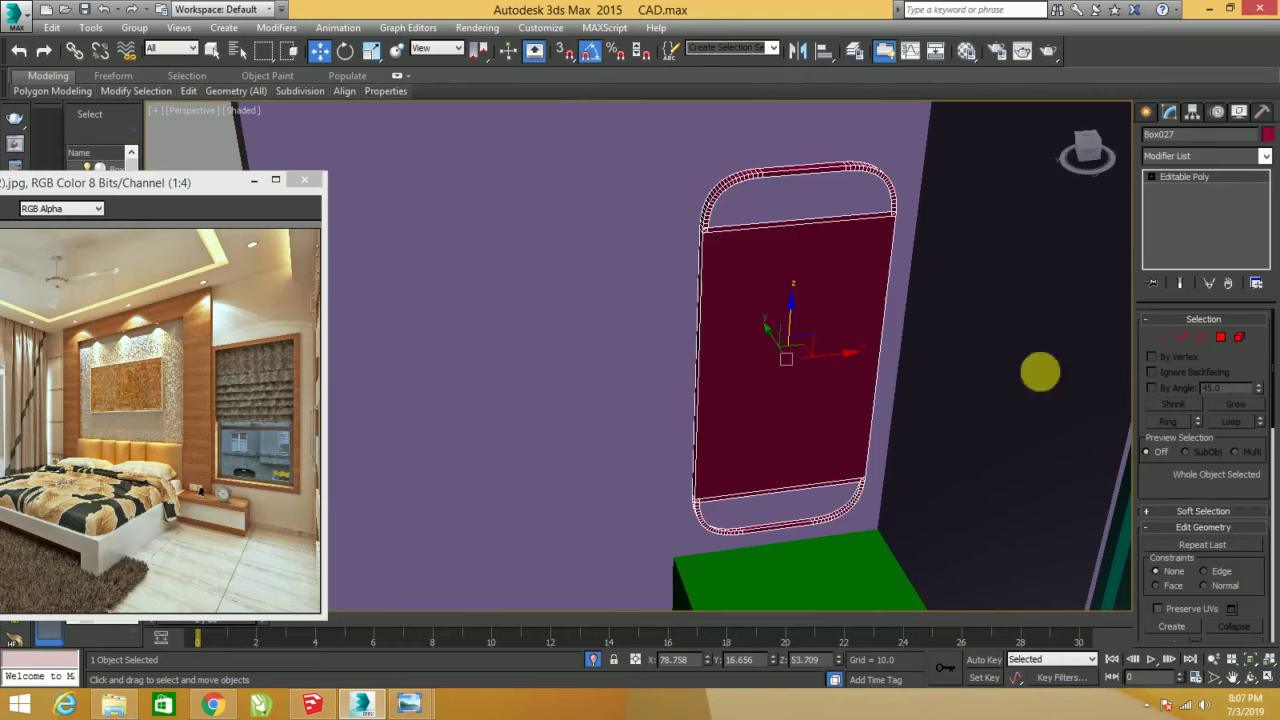
pyautogui.click(1222, 341)
pyautogui.click(846, 345)
pyautogui.rightClick(838, 350)
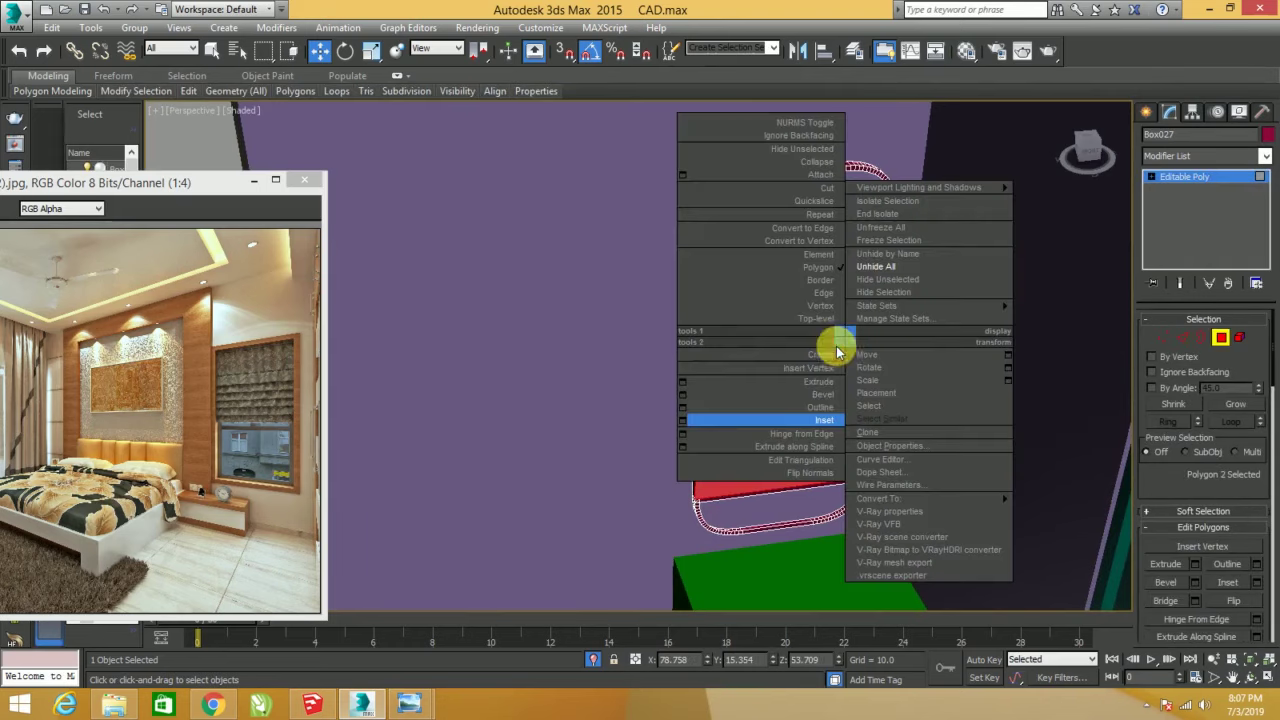
pyautogui.click(680, 420)
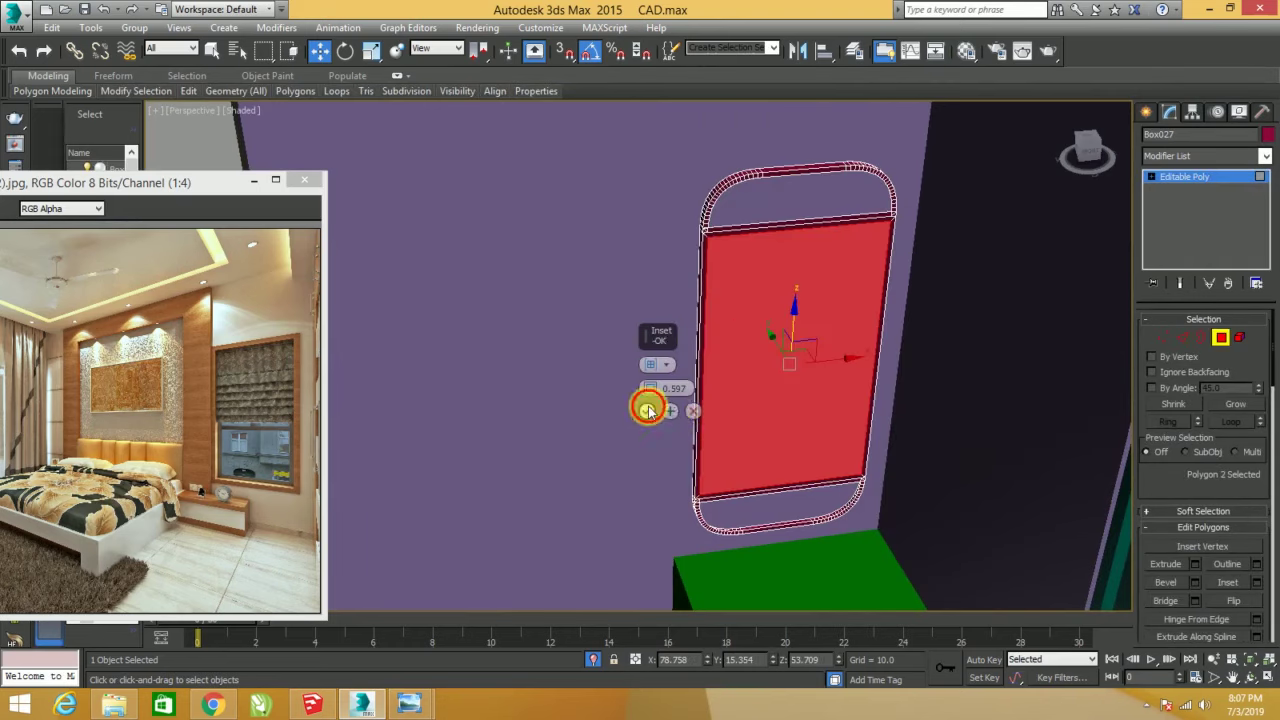
pyautogui.click(648, 410)
pyautogui.click(940, 363)
pyautogui.moveTo(940, 363)
pyautogui.keyDown('alt'); pyautogui.mouseDown(button='middle')
pyautogui.moveTo(957, 428)
pyautogui.moveTo(811, 286)
pyautogui.moveTo(891, 329)
pyautogui.moveTo(871, 334)
pyautogui.moveTo(859, 362)
pyautogui.mouseUp(button='middle'); pyautogui.keyUp('alt')
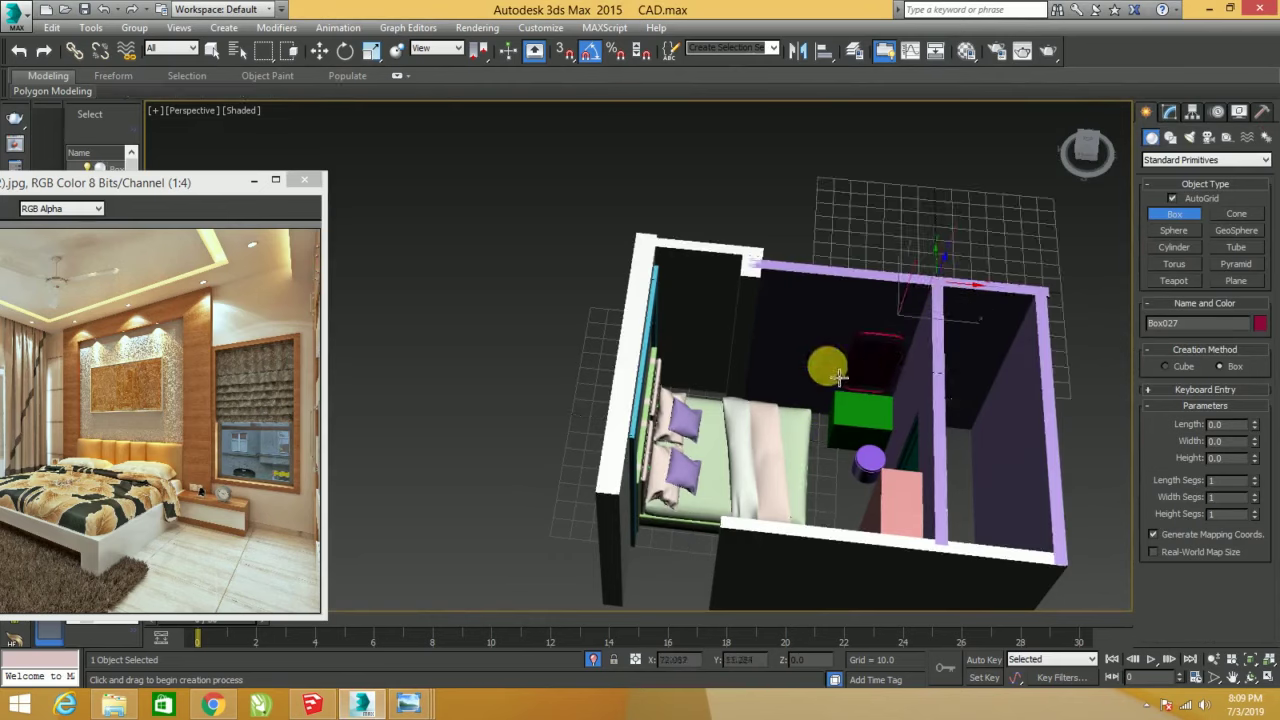
# - Draw a pink box 128.232 × 129.21 × 21.645 over the room, isolate it, and view from below
pyautogui.moveTo(659, 268); pyautogui.dragTo(950, 557)
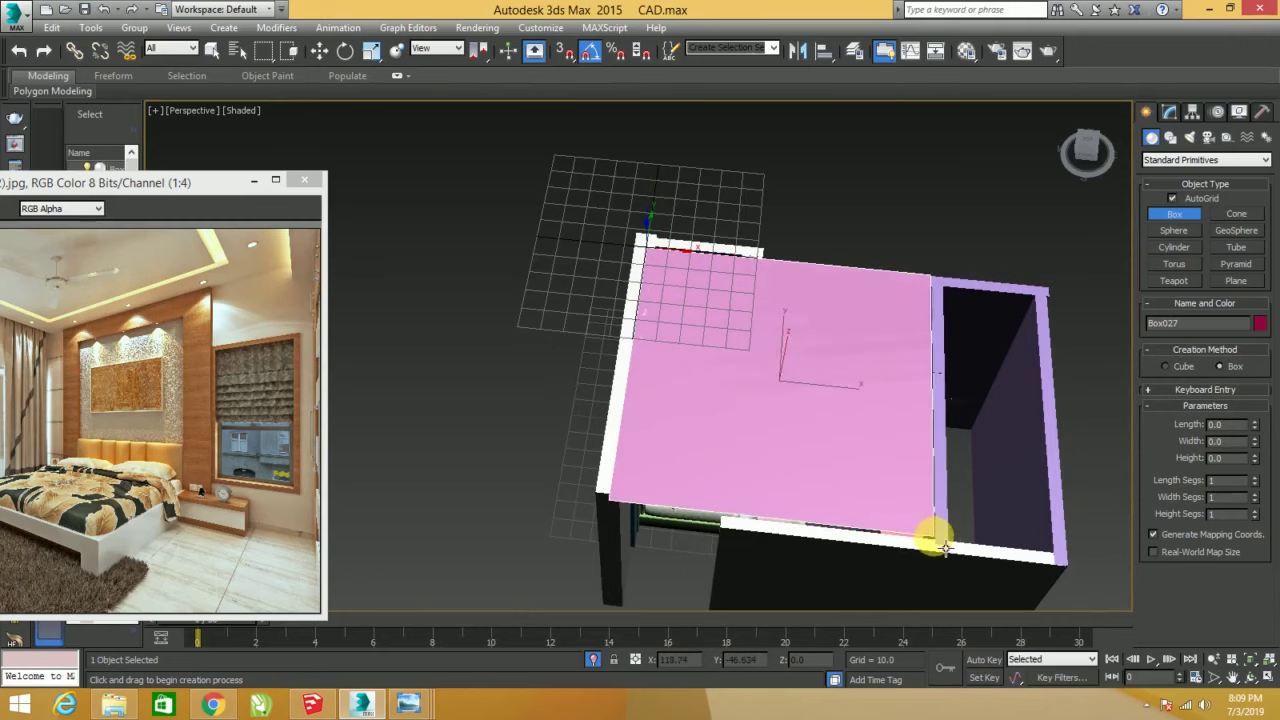
pyautogui.moveTo(948, 550); pyautogui.dragTo(943, 537)
pyautogui.click(941, 514)
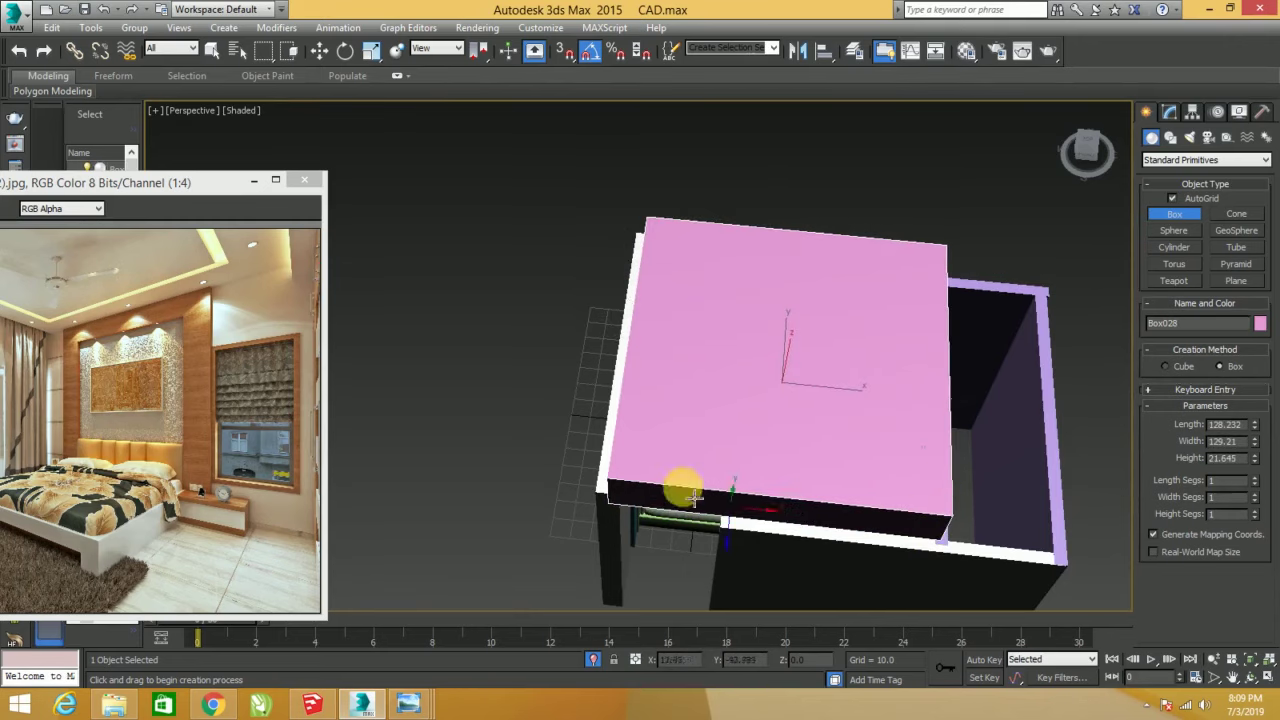
pyautogui.click(319, 50)
pyautogui.click(595, 662)
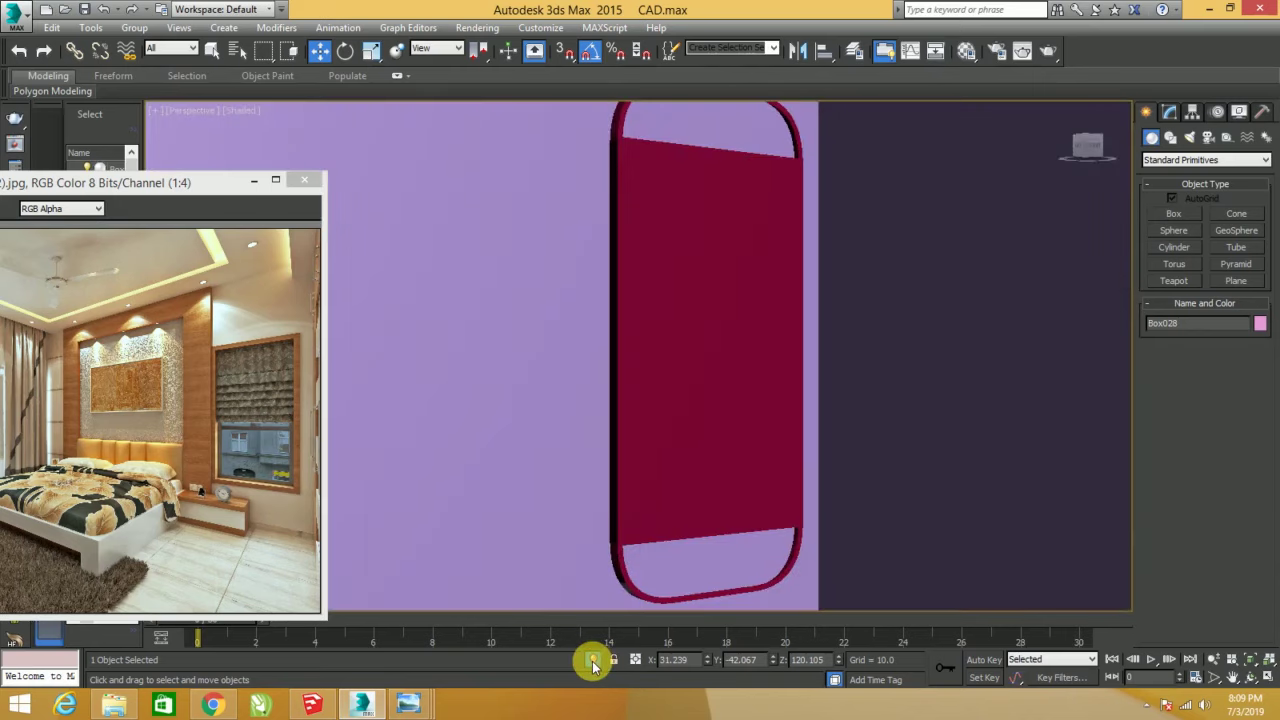
pyautogui.moveTo(643, 542)
pyautogui.keyDown('alt'); pyautogui.mouseDown(button='middle')
pyautogui.moveTo(632, 393)
pyautogui.moveTo(605, 400)
pyautogui.moveTo(645, 420)
pyautogui.moveTo(719, 363)
pyautogui.mouseUp(button='middle'); pyautogui.keyUp('alt')
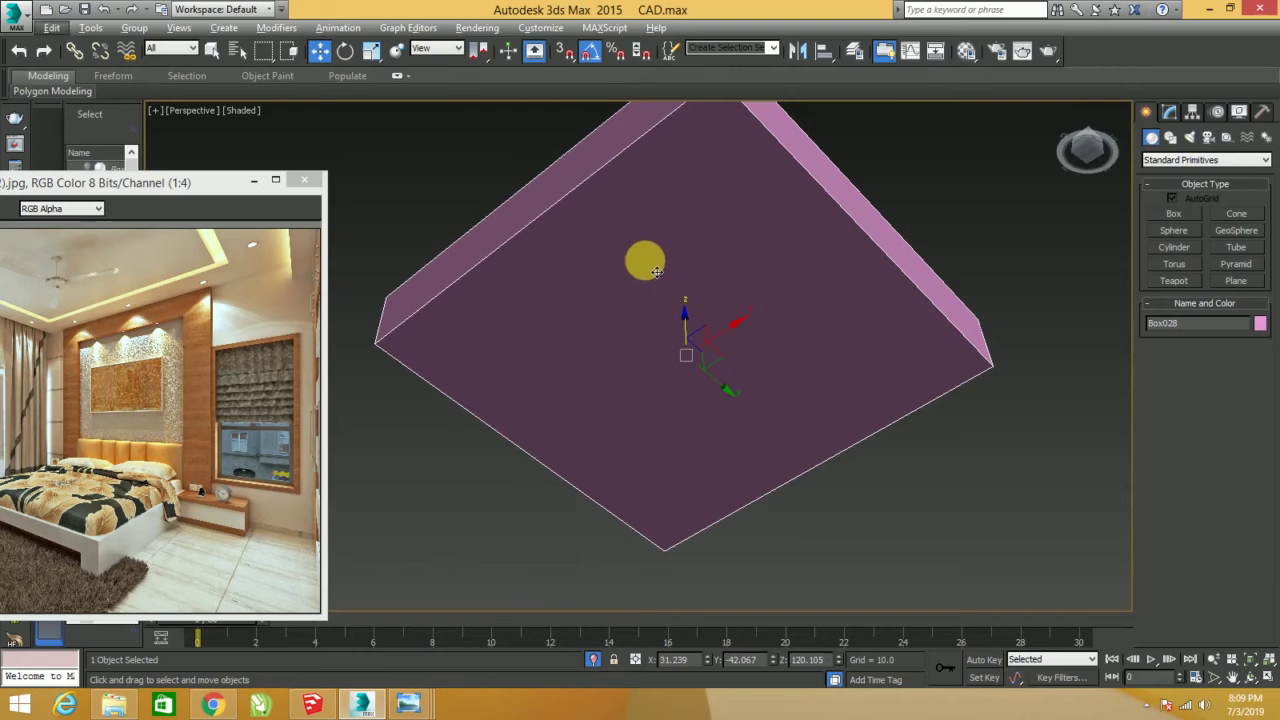
# - Convert the box to Editable Poly and inset its bottom face by 17.138
pyautogui.rightClick(643, 256)
pyautogui.moveTo(785, 418)
pyautogui.click(828, 430)
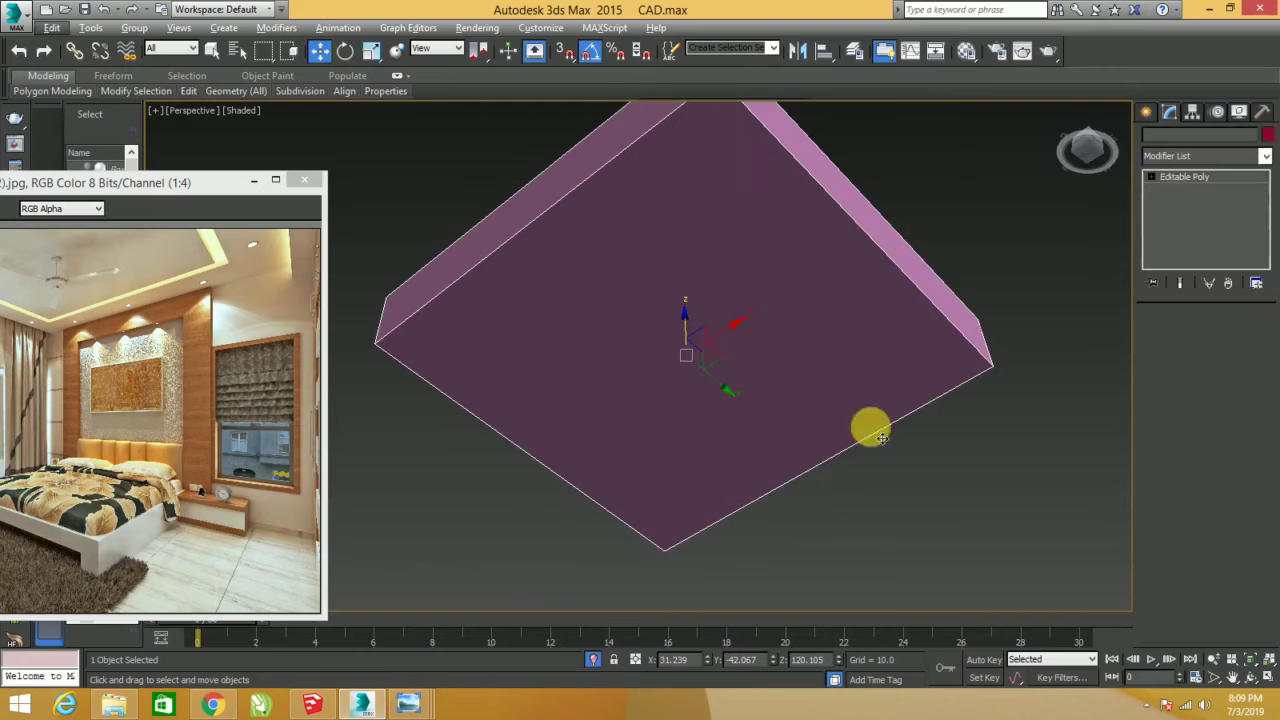
pyautogui.click(1220, 337)
pyautogui.click(795, 375)
pyautogui.rightClick(779, 358)
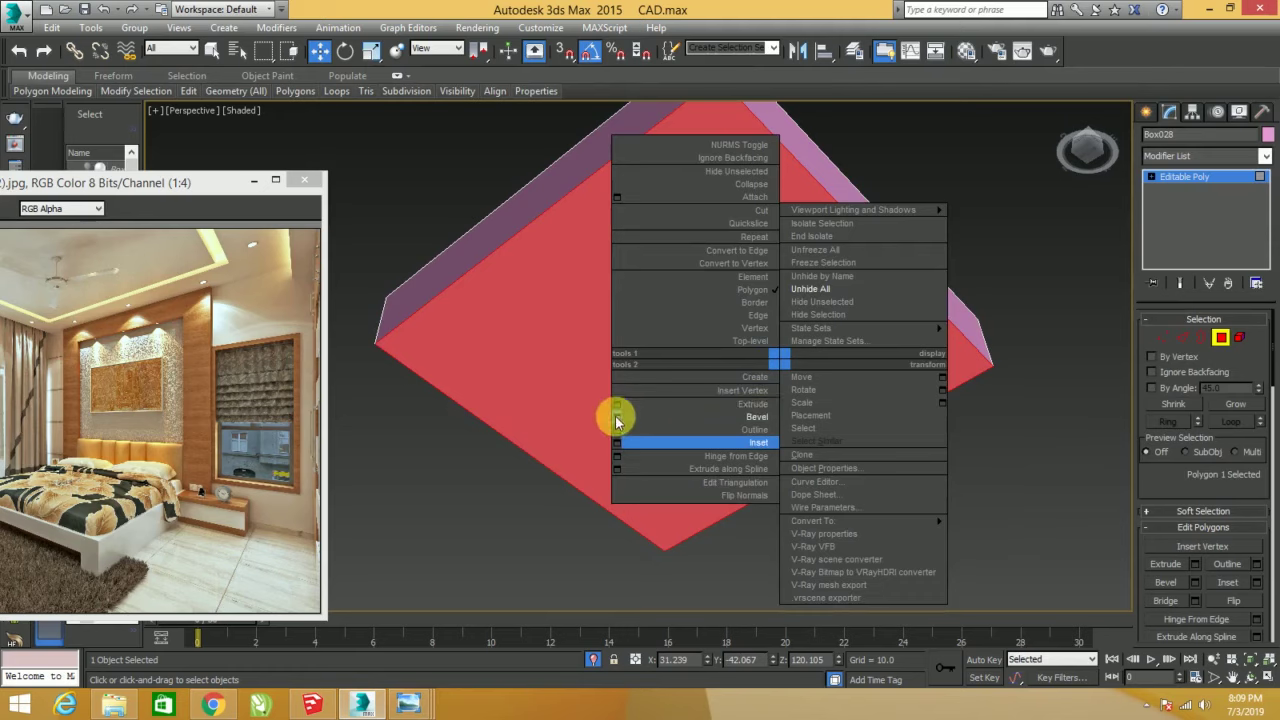
pyautogui.click(615, 444)
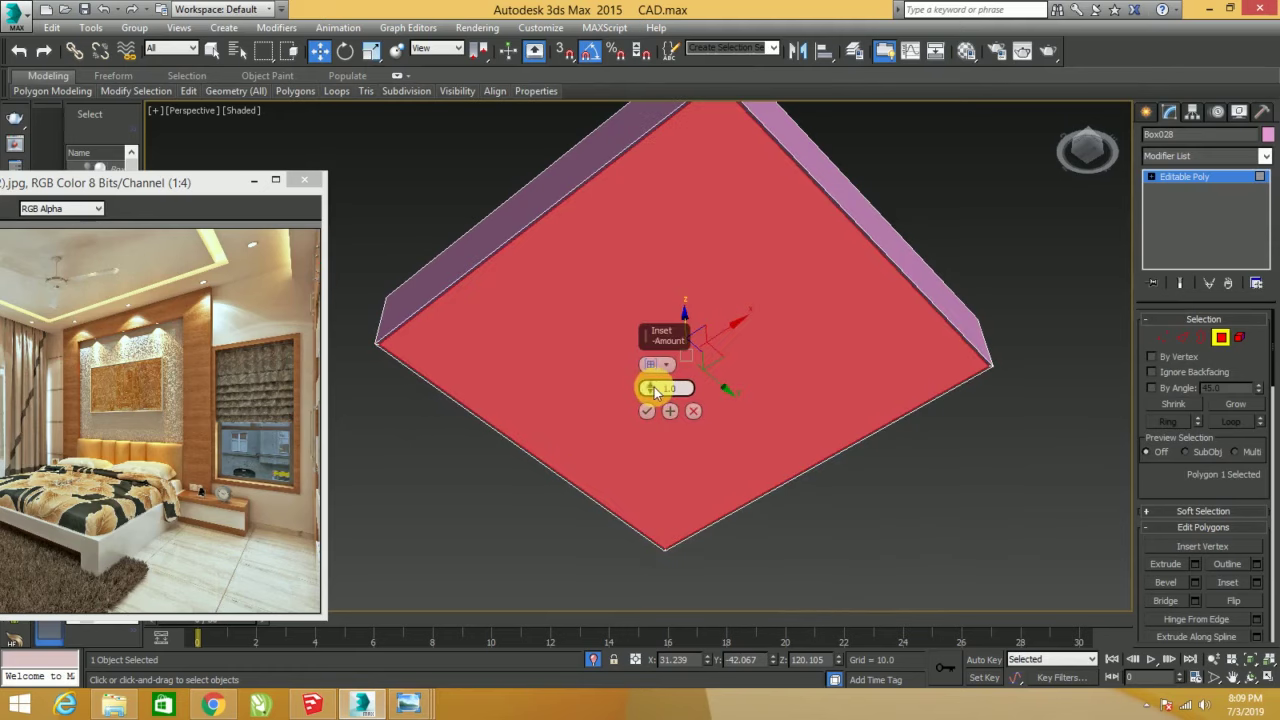
pyautogui.moveTo(655, 391); pyautogui.dragTo(631, 293)
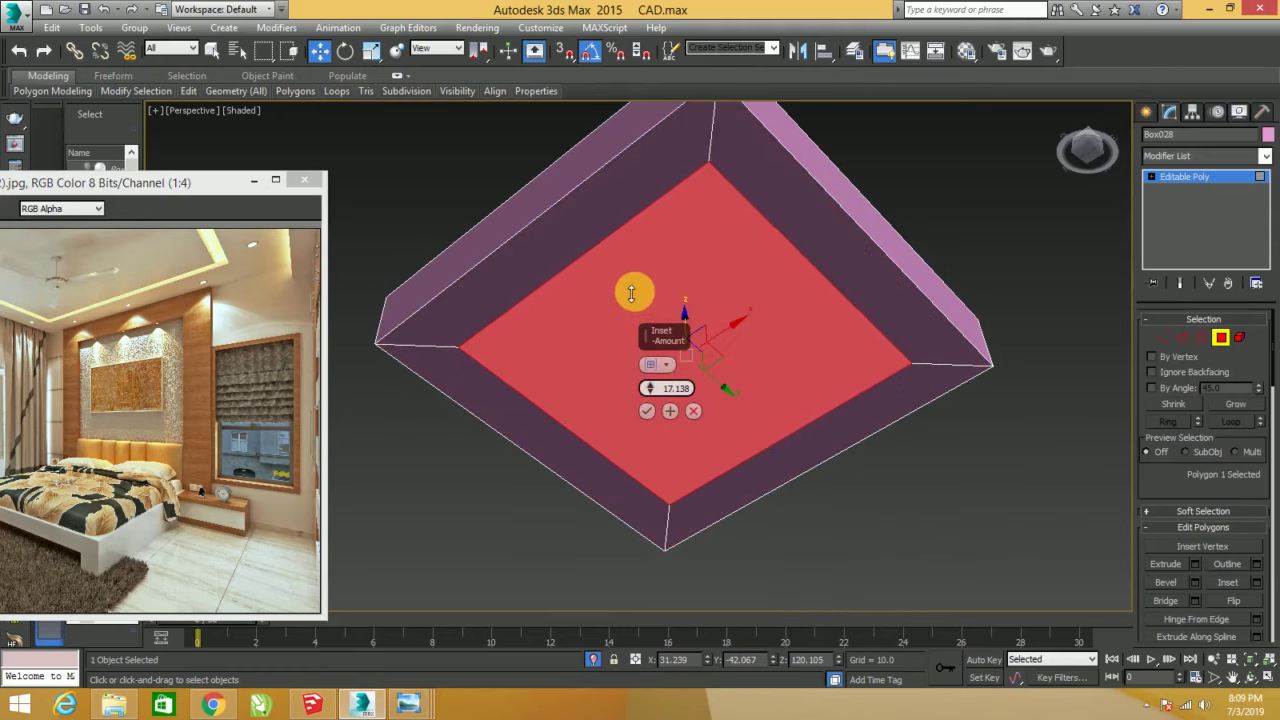
pyautogui.click(646, 413)
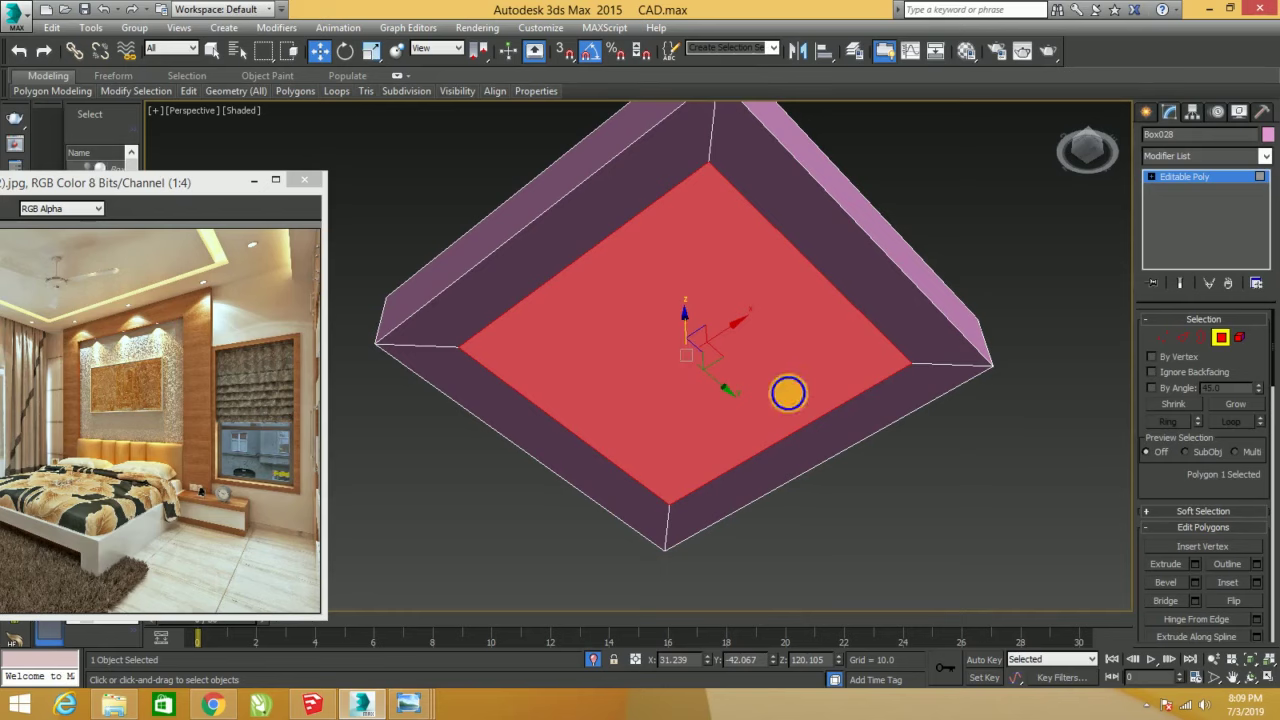
# - Extrude the inset face inward by 7.349 to recess the ceiling tray
pyautogui.rightClick(785, 390)
pyautogui.click(621, 435)
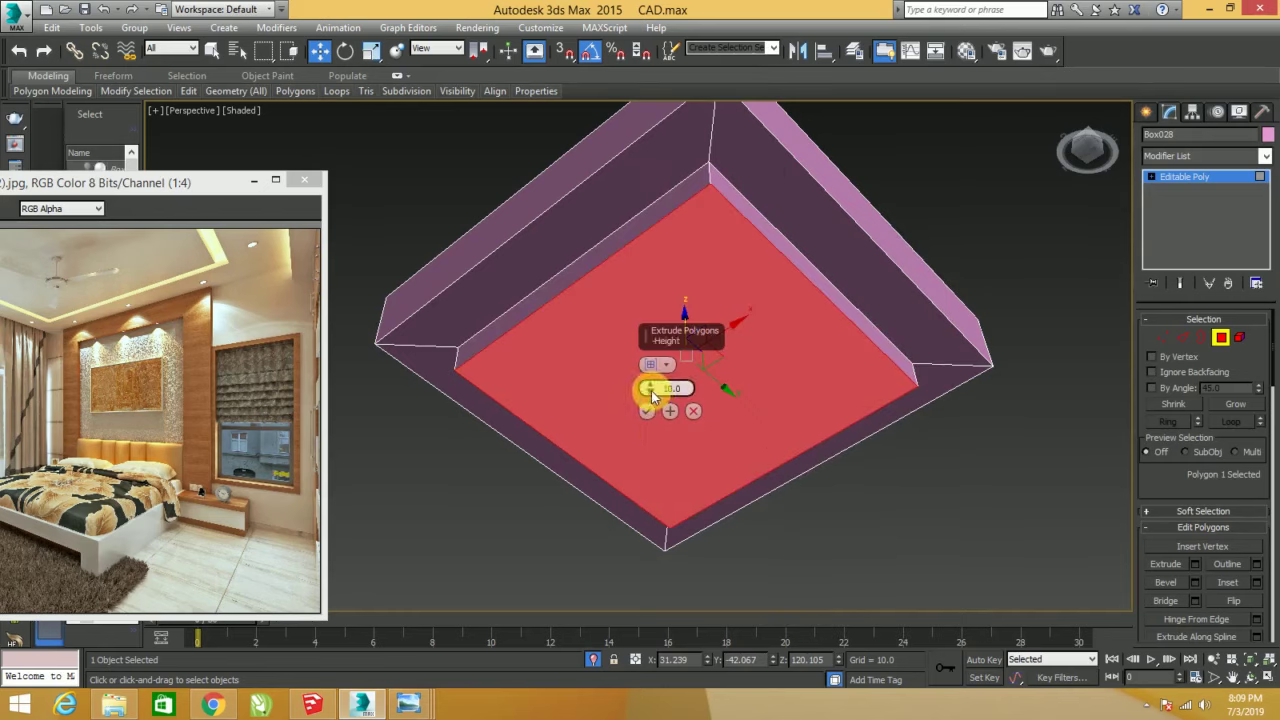
pyautogui.moveTo(651, 395); pyautogui.dragTo(665, 497)
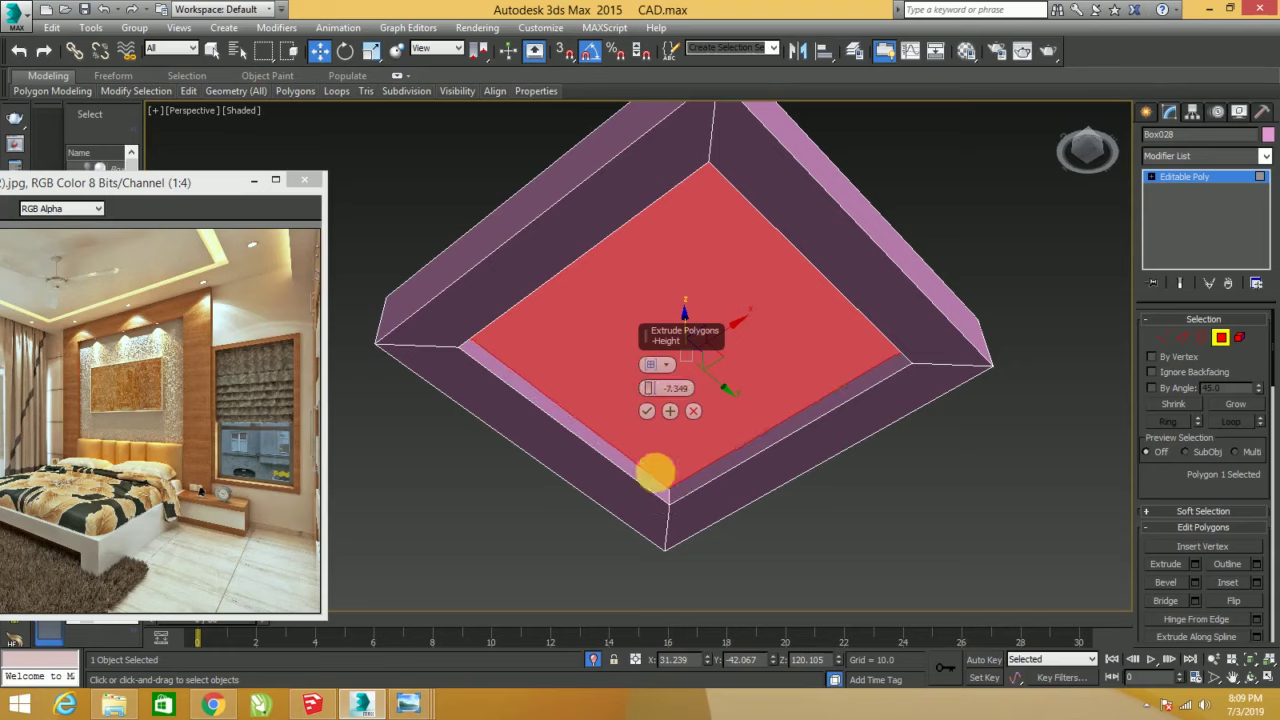
pyautogui.click(647, 411)
pyautogui.moveTo(706, 457)
pyautogui.keyDown('alt'); pyautogui.mouseDown(button='middle')
pyautogui.moveTo(704, 470)
pyautogui.moveTo(688, 395)
pyautogui.mouseUp(button='middle'); pyautogui.keyUp('alt')
pyautogui.rightClick(688, 395)
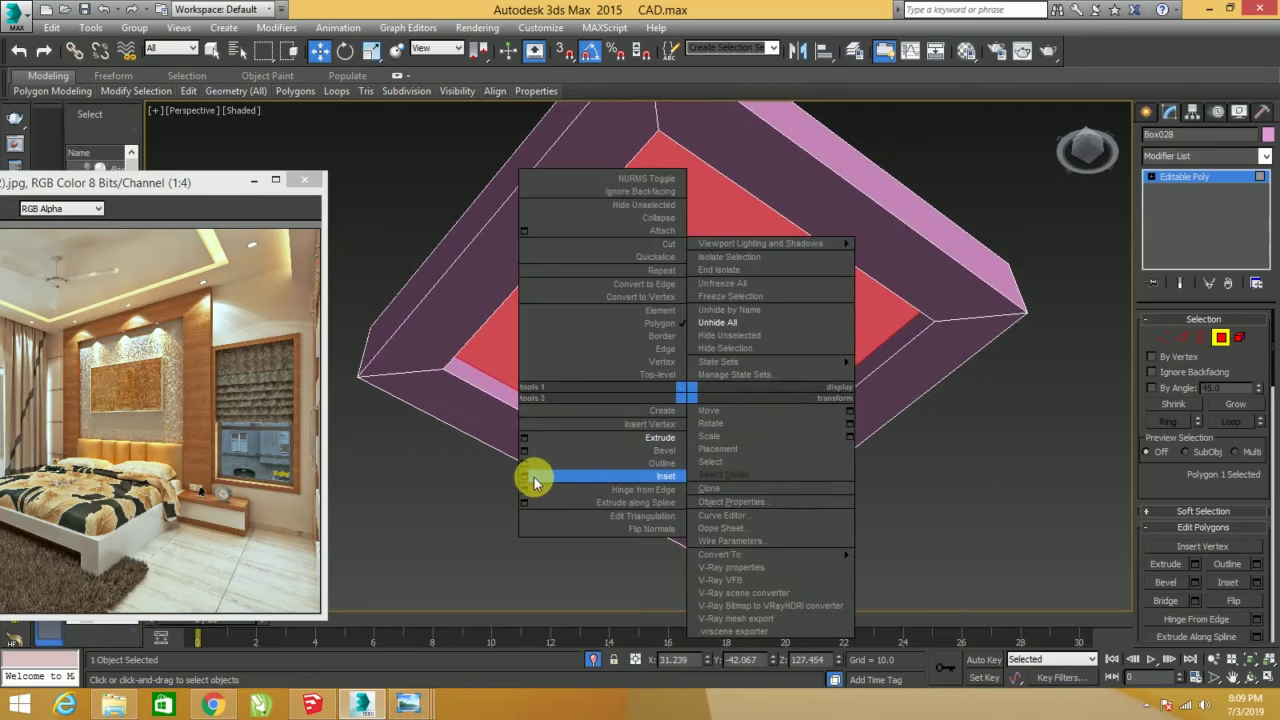
# - Inset the recessed face a second time with a border of about 7.7
pyautogui.click(533, 483)
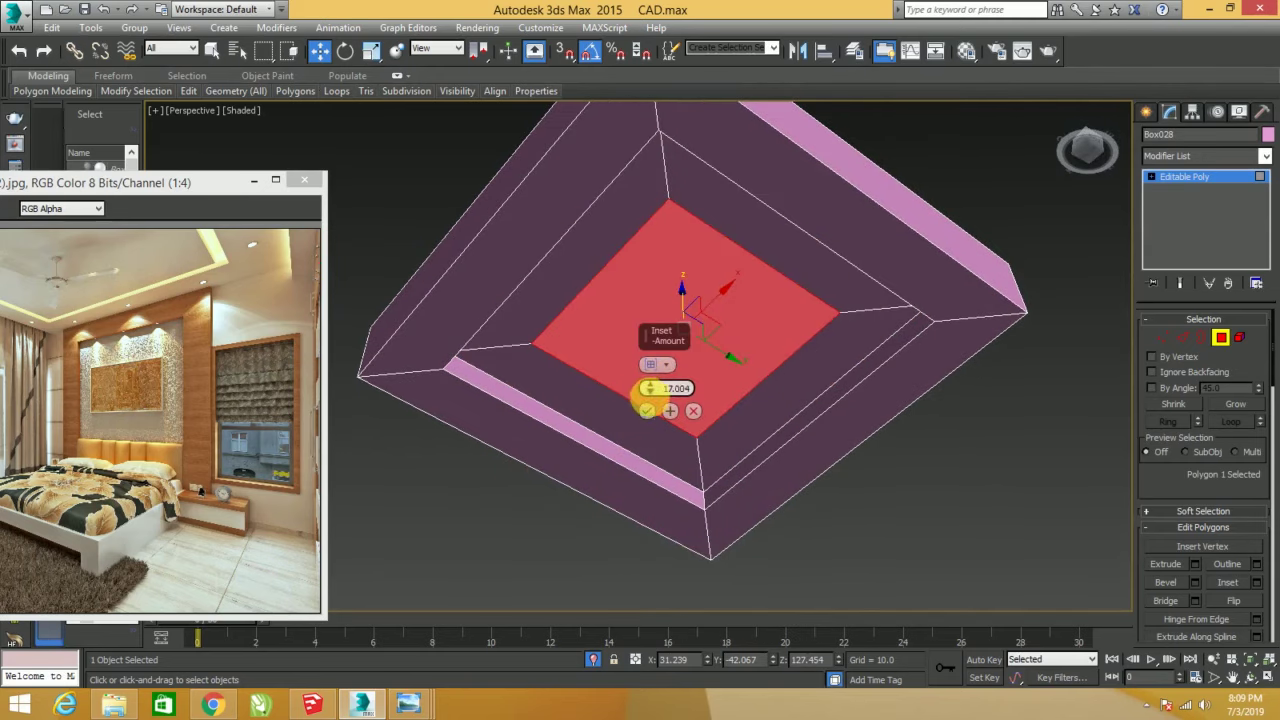
pyautogui.moveTo(648, 392); pyautogui.dragTo(677, 456)
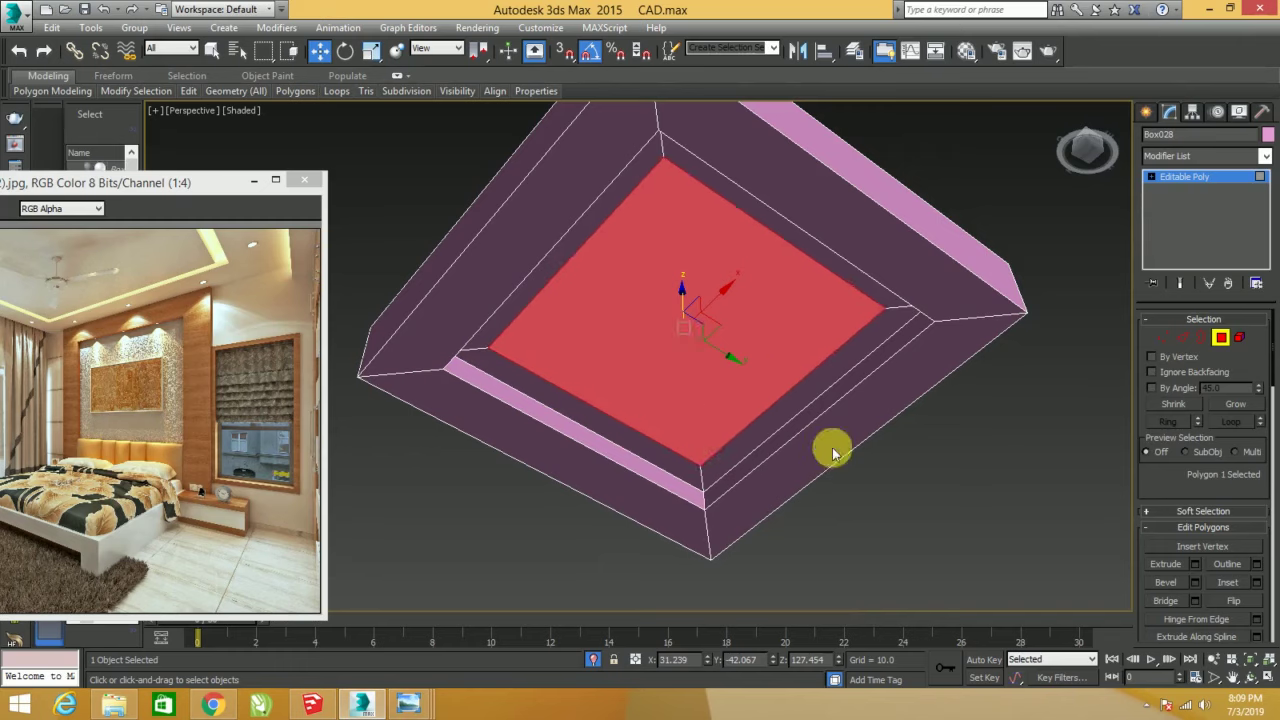
pyautogui.rightClick(666, 462)
pyautogui.click(693, 411)
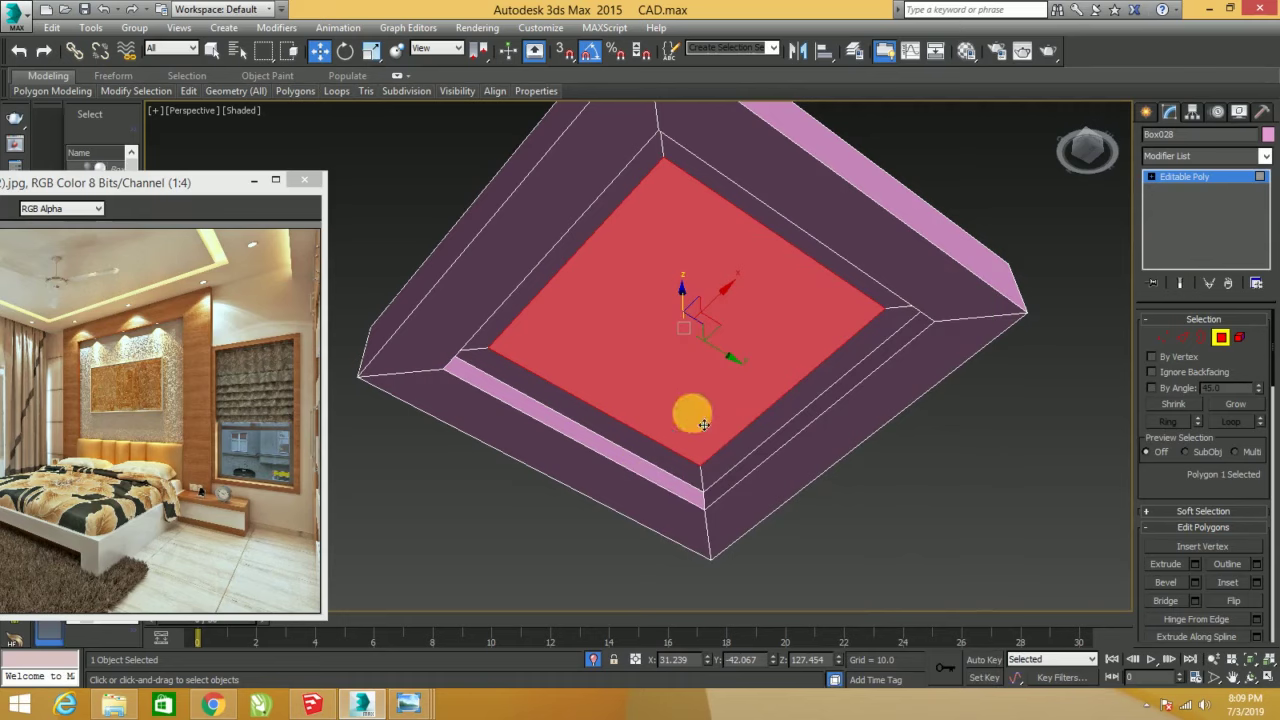
# - Extrude the inner face, settling the height at about 7.4
pyautogui.rightClick(759, 408)
pyautogui.click(590, 443)
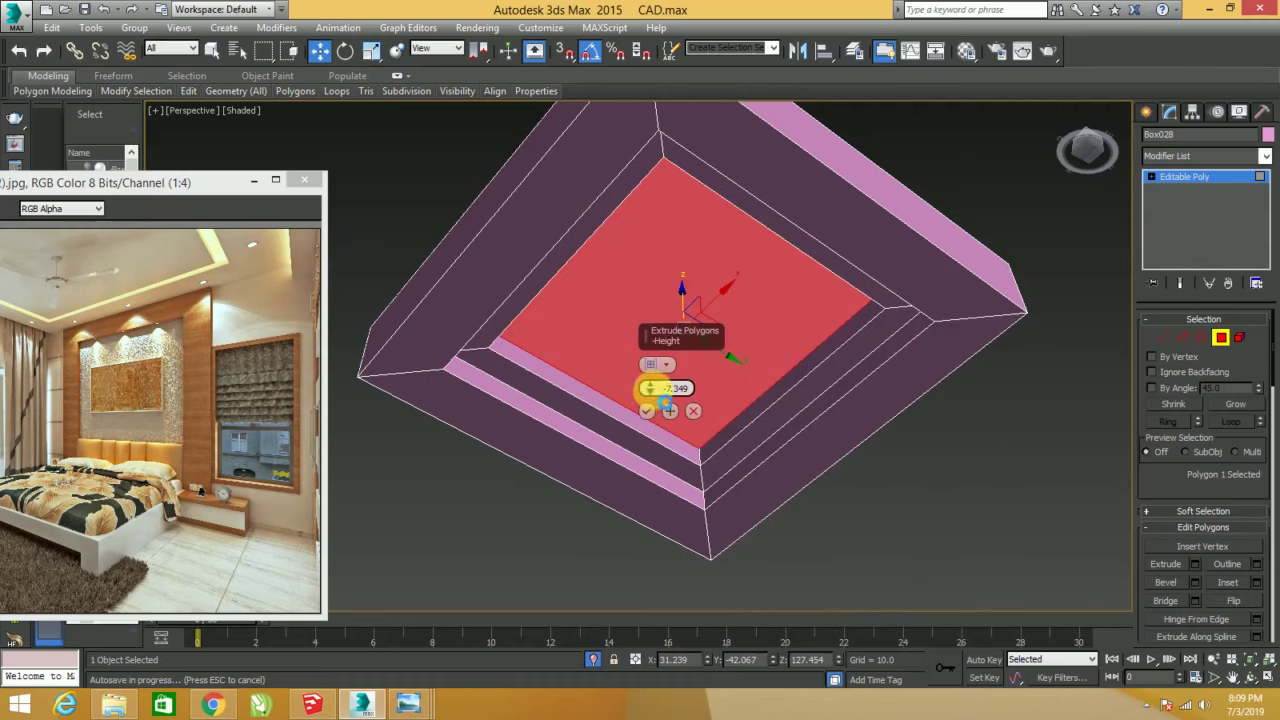
pyautogui.moveTo(649, 388); pyautogui.dragTo(651, 280)
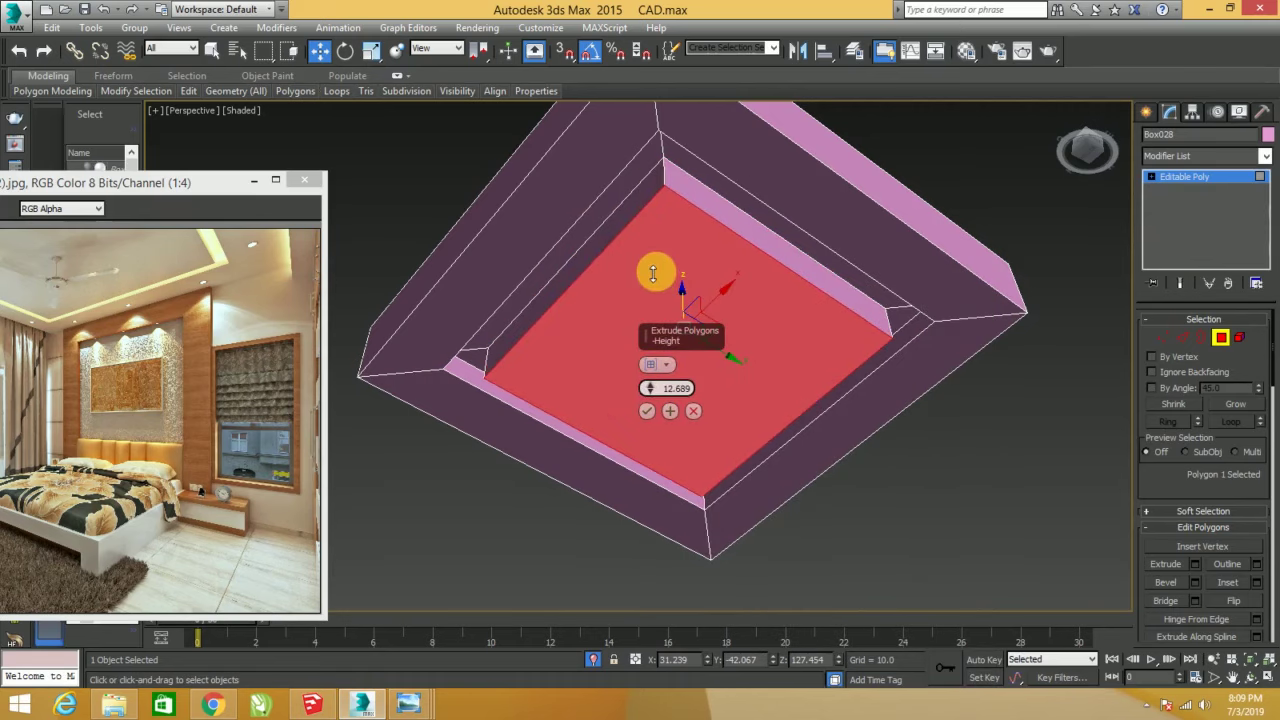
pyautogui.keyDown('alt'); pyautogui.moveTo(651, 280); pyautogui.dragTo(678, 410, button='middle'); pyautogui.keyUp('alt')
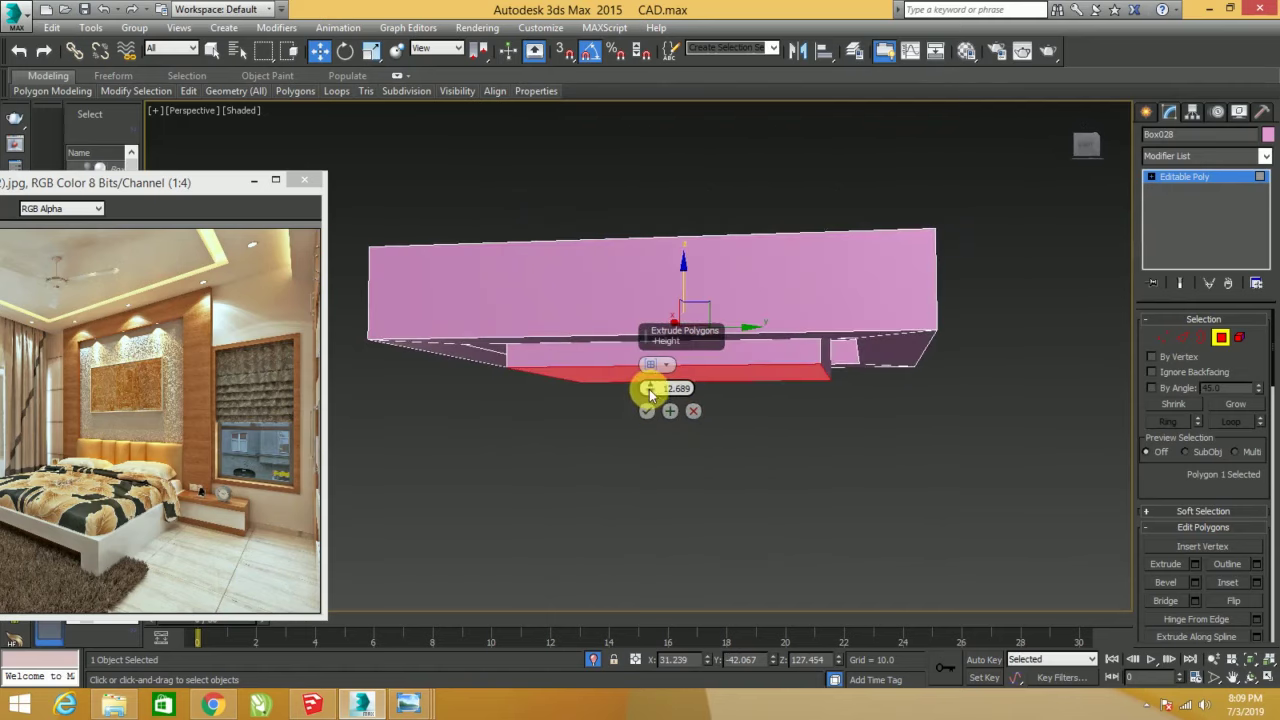
pyautogui.moveTo(650, 393); pyautogui.dragTo(663, 423)
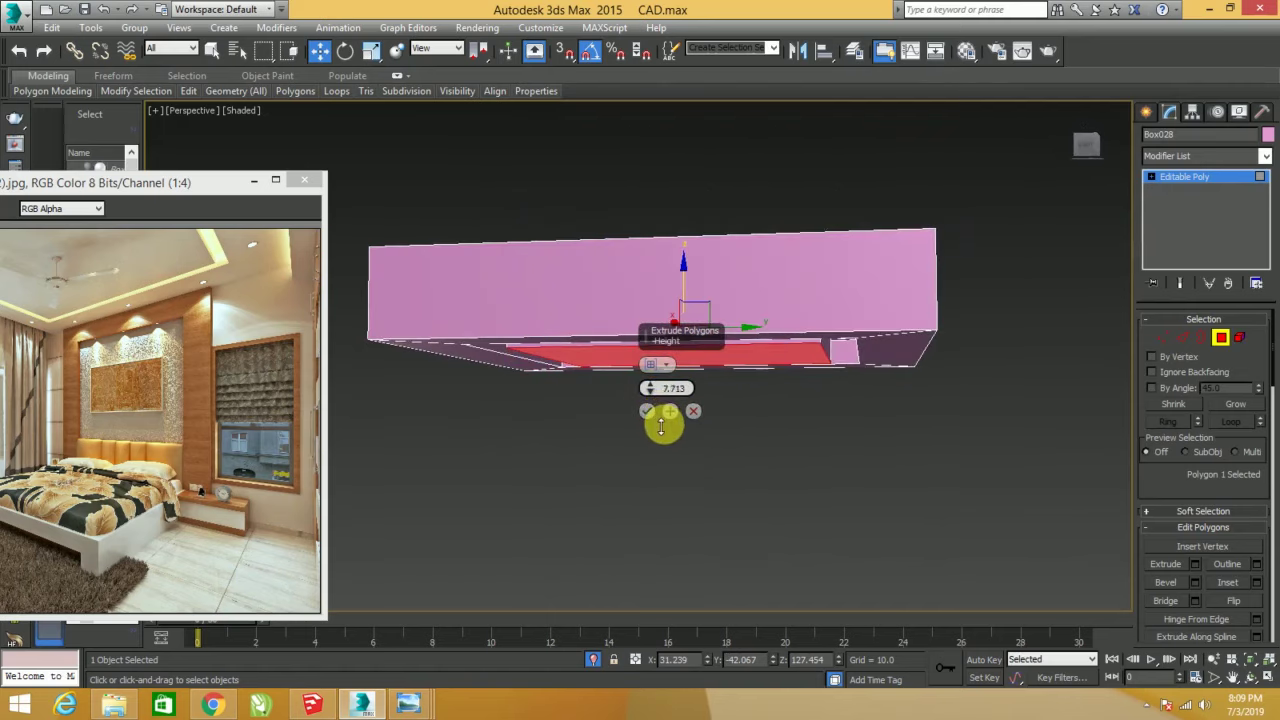
pyautogui.click(1084, 147)
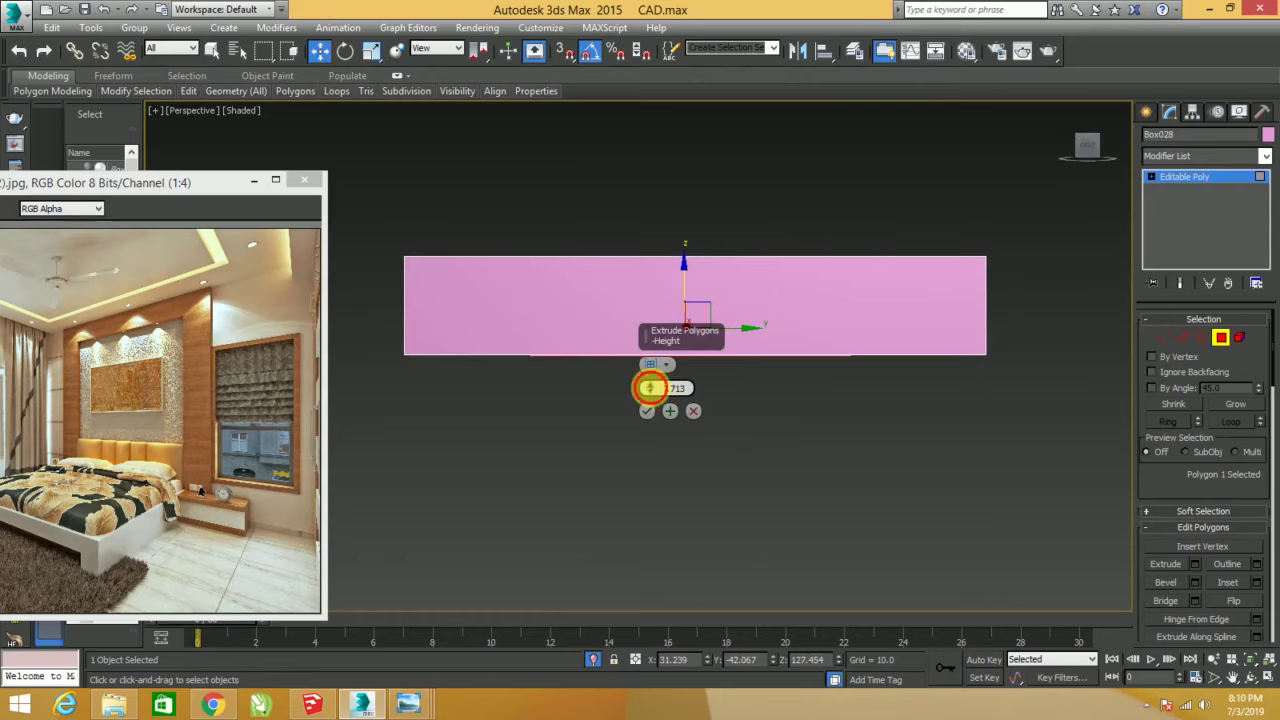
pyautogui.moveTo(650, 388); pyautogui.dragTo(655, 398)
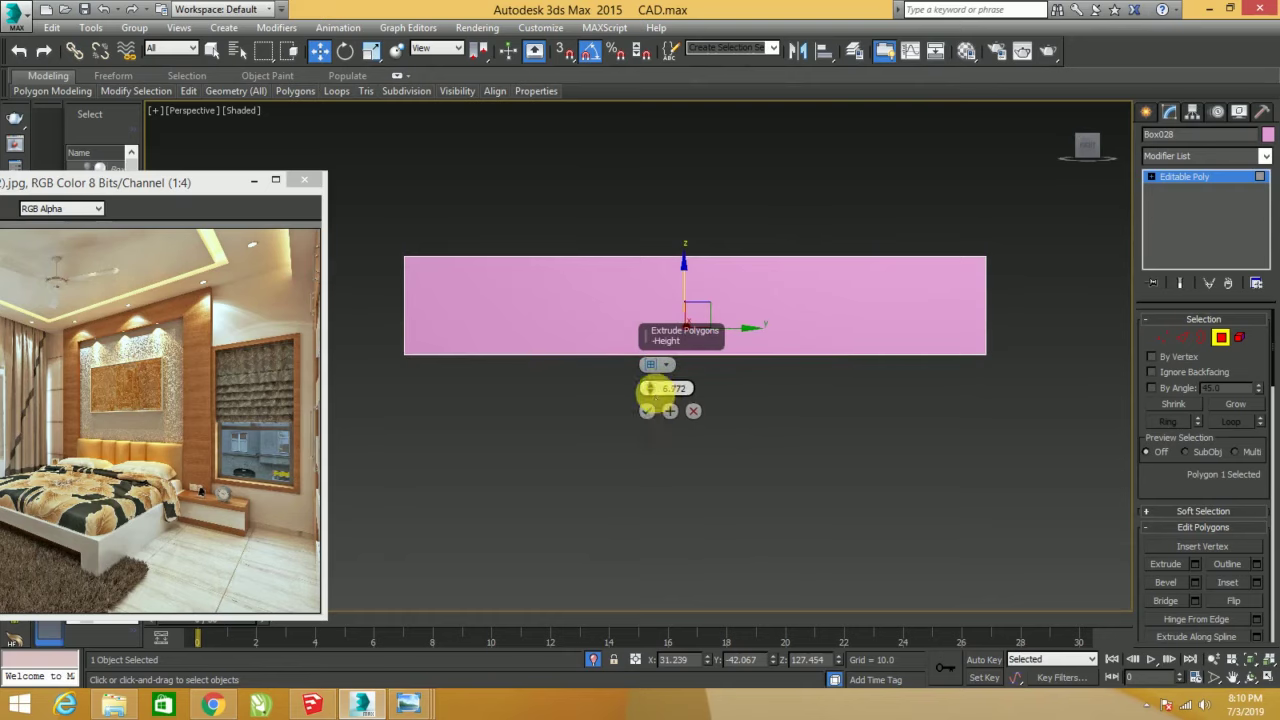
pyautogui.click(650, 411)
pyautogui.moveTo(652, 405)
pyautogui.keyDown('alt'); pyautogui.mouseDown(button='middle')
pyautogui.moveTo(708, 344)
pyautogui.moveTo(711, 305)
pyautogui.moveTo(717, 342)
pyautogui.moveTo(606, 380)
pyautogui.moveTo(706, 366)
pyautogui.moveTo(729, 390)
pyautogui.moveTo(710, 384)
pyautogui.mouseUp(button='middle'); pyautogui.keyUp('alt')
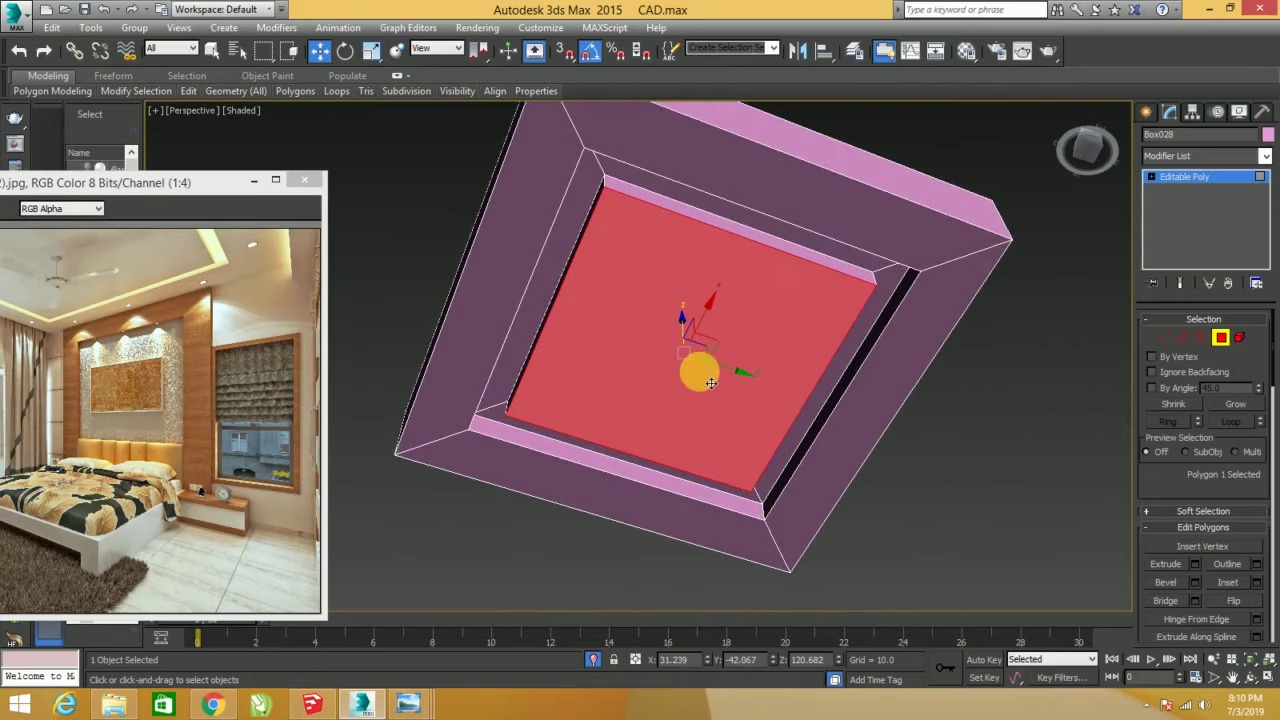
# - Scale the inner face down slightly and extrude it again by 6.772
pyautogui.press('r')
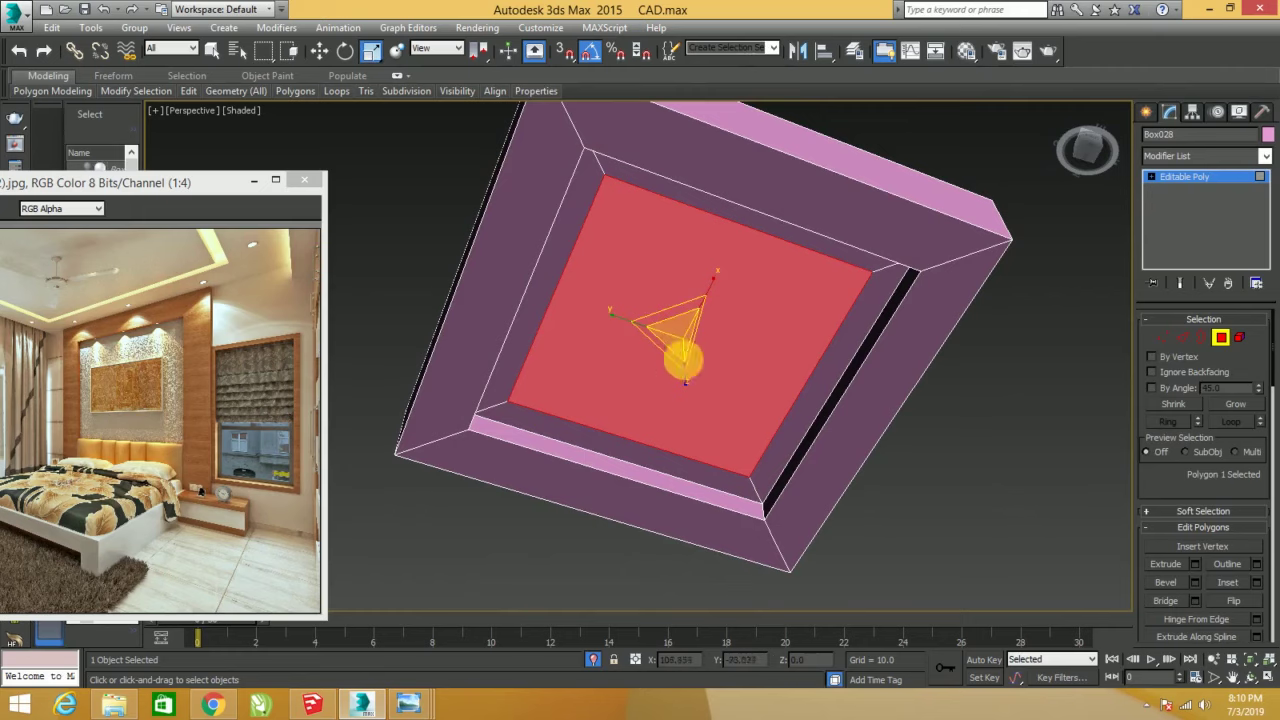
pyautogui.moveTo(688, 348)
pyautogui.mouseDown()
pyautogui.moveTo(695, 337)
pyautogui.moveTo(684, 356)
pyautogui.mouseUp()
pyautogui.rightClick(752, 340)
pyautogui.click(563, 349)
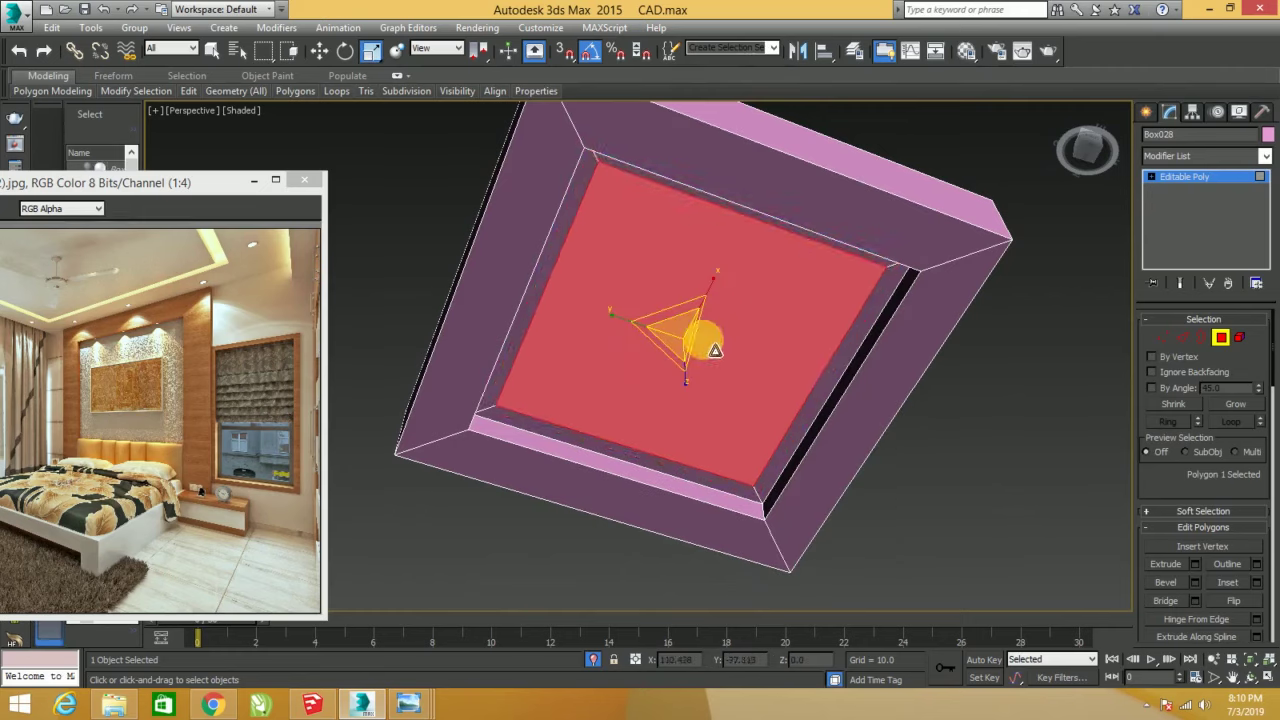
pyautogui.rightClick(700, 342)
pyautogui.click(580, 410)
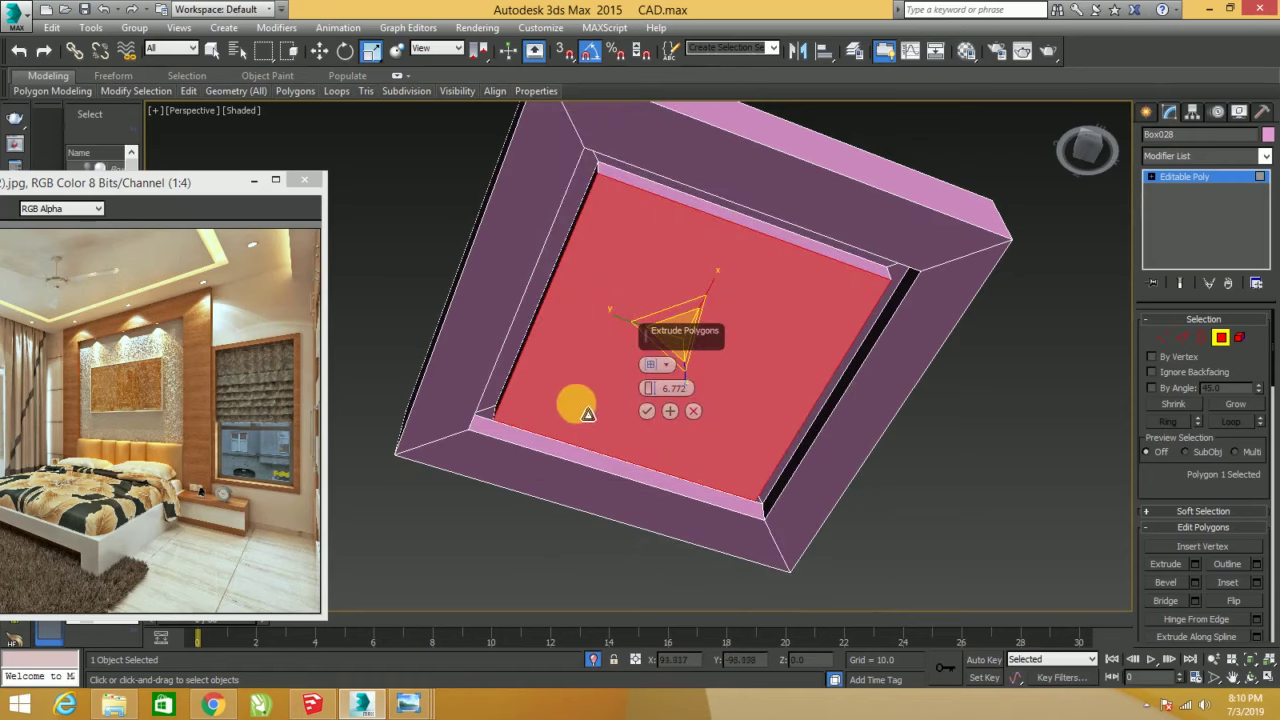
pyautogui.click(647, 418)
pyautogui.moveTo(823, 386)
pyautogui.keyDown('alt'); pyautogui.mouseDown(button='middle')
pyautogui.moveTo(766, 443)
pyautogui.moveTo(749, 409)
pyautogui.moveTo(725, 468)
pyautogui.moveTo(771, 430)
pyautogui.moveTo(814, 434)
pyautogui.mouseUp(button='middle'); pyautogui.keyUp('alt')
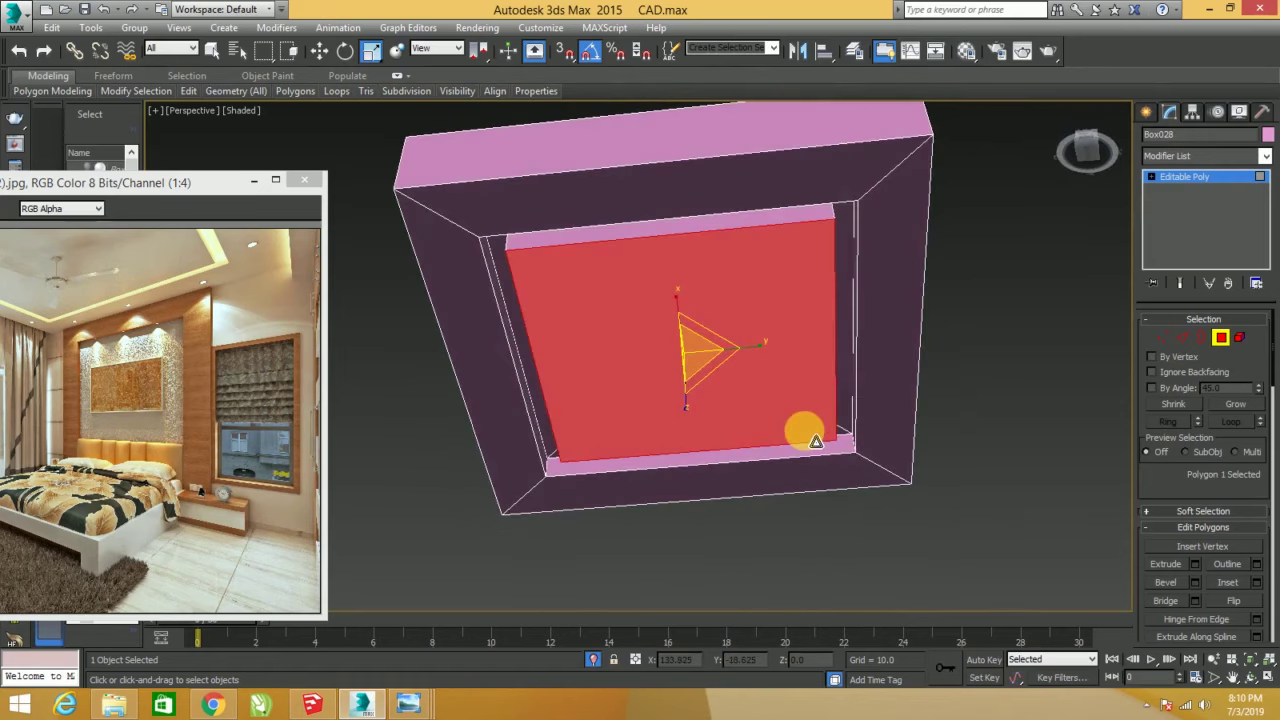
pyautogui.click(670, 462)
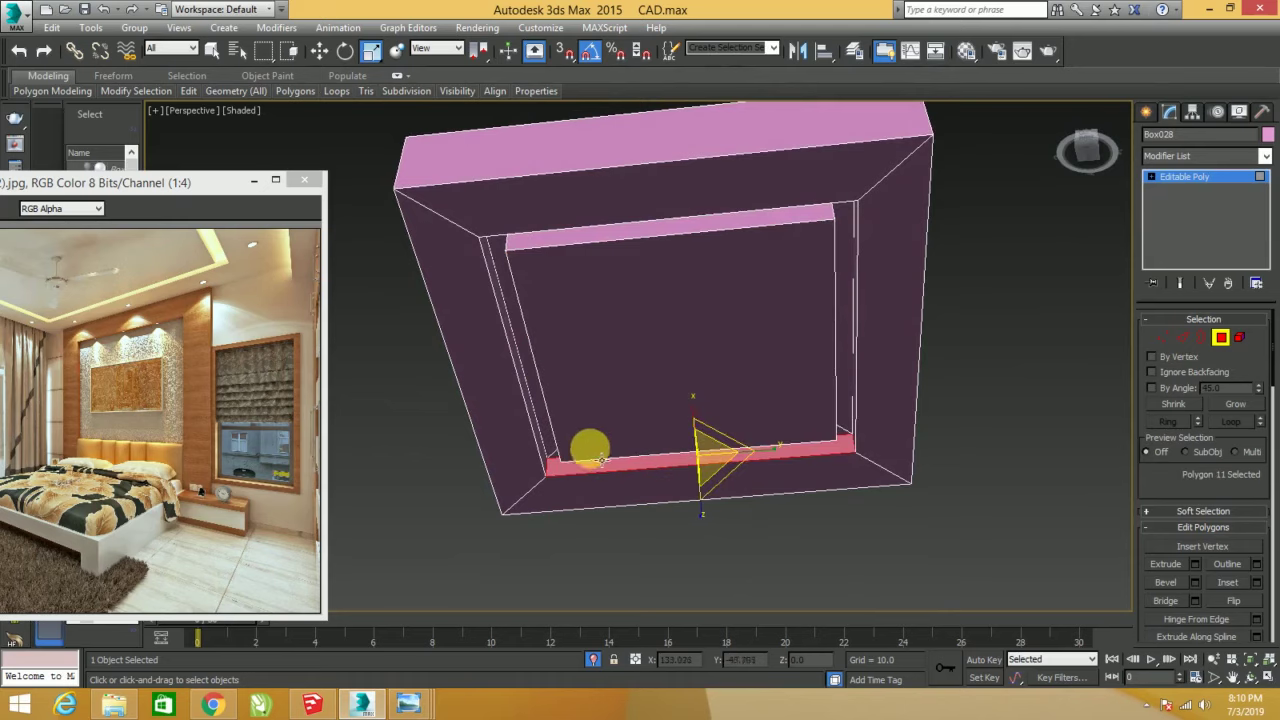
# - Select the inner rim faces and inset them by about 1.1
pyautogui.keyDown('shift'); pyautogui.click(553, 452); pyautogui.keyUp('shift')
pyautogui.rightClick(648, 430)
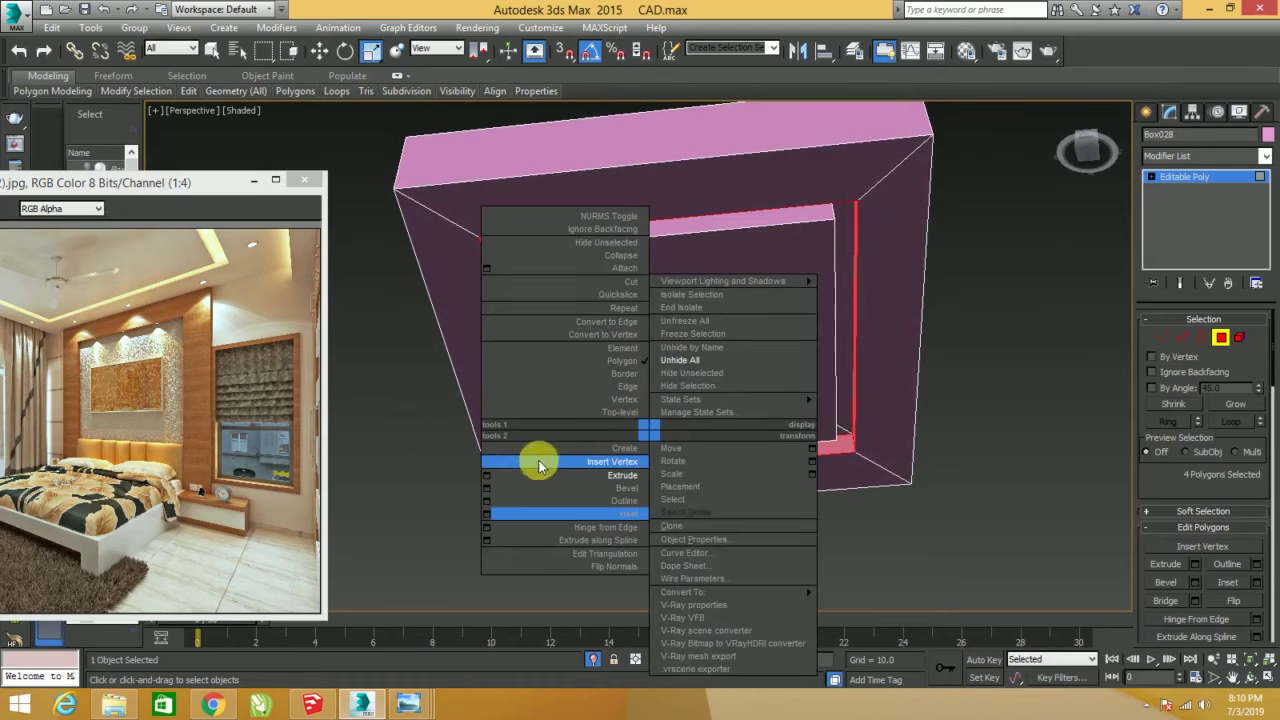
pyautogui.click(485, 513)
pyautogui.scroll(3, 709, 434)
pyautogui.scroll(3, 685, 441)
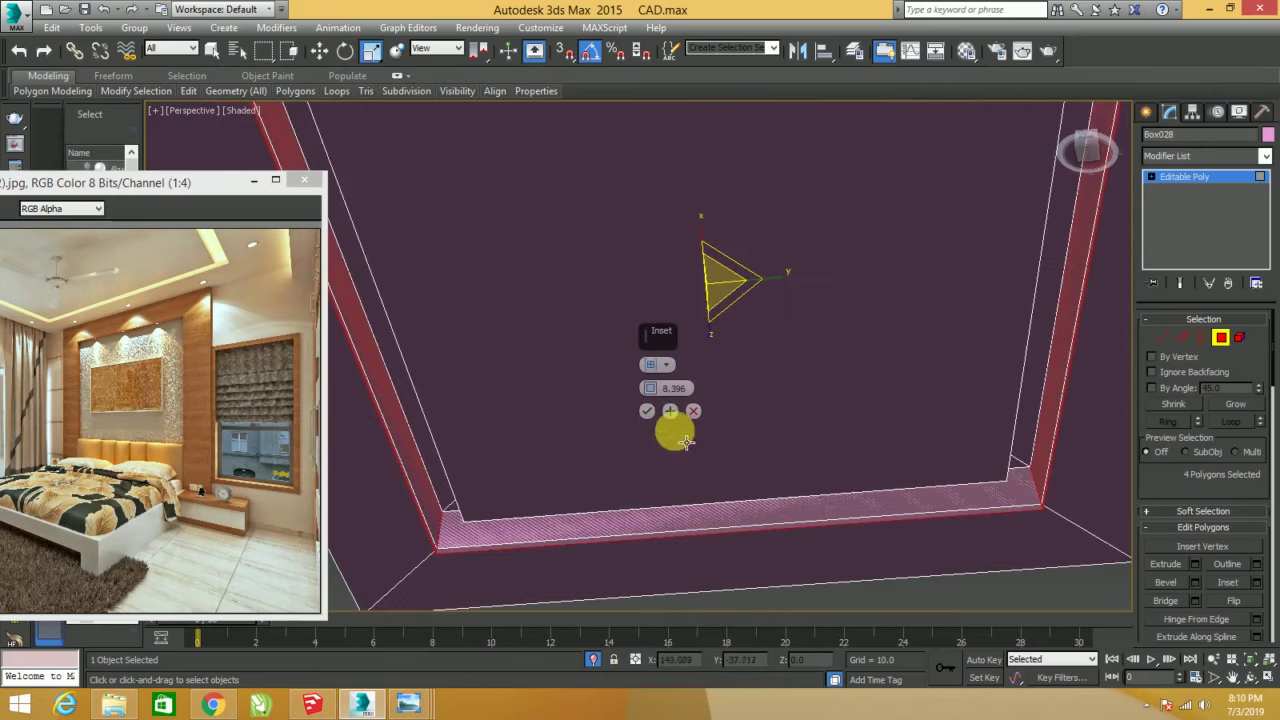
pyautogui.moveTo(652, 398); pyautogui.dragTo(667, 437)
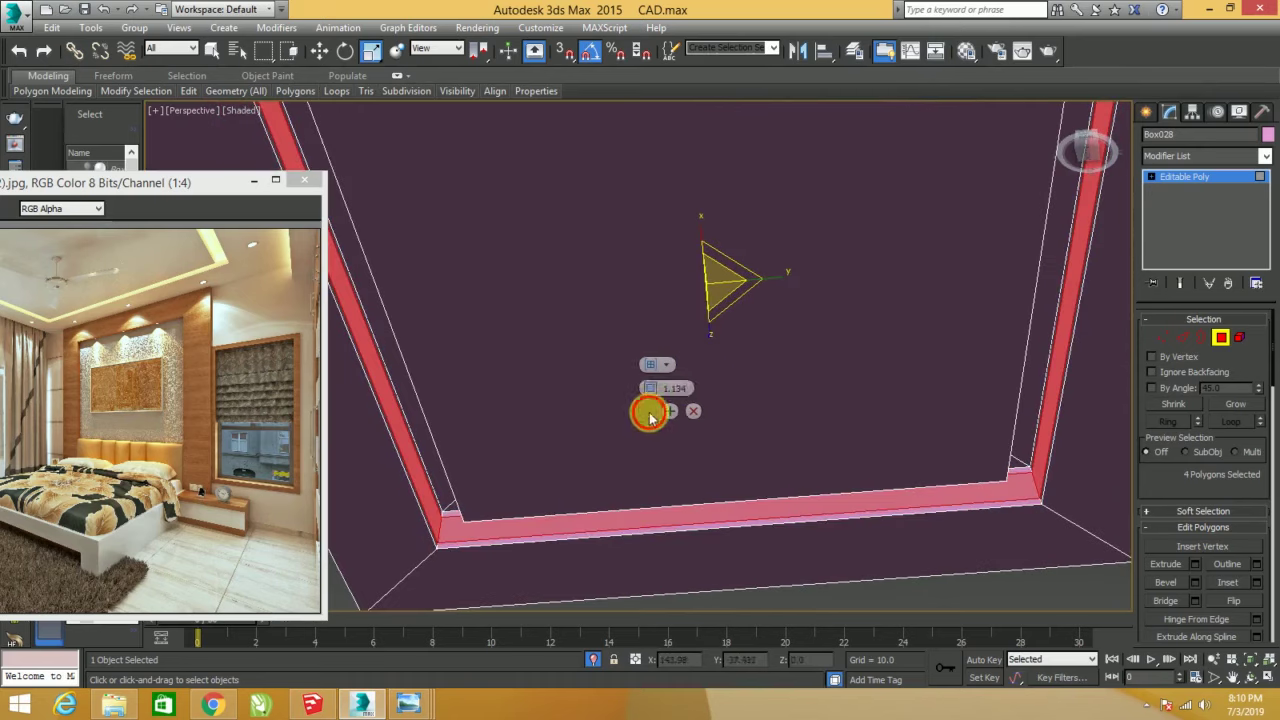
pyautogui.click(649, 413)
# - Extrude the rim faces along Local Normal by -9.097 to form a recessed cove
pyautogui.press('w')
pyautogui.keyDown('alt'); pyautogui.moveTo(708, 257); pyautogui.dragTo(718, 265, button='middle'); pyautogui.keyUp('alt')
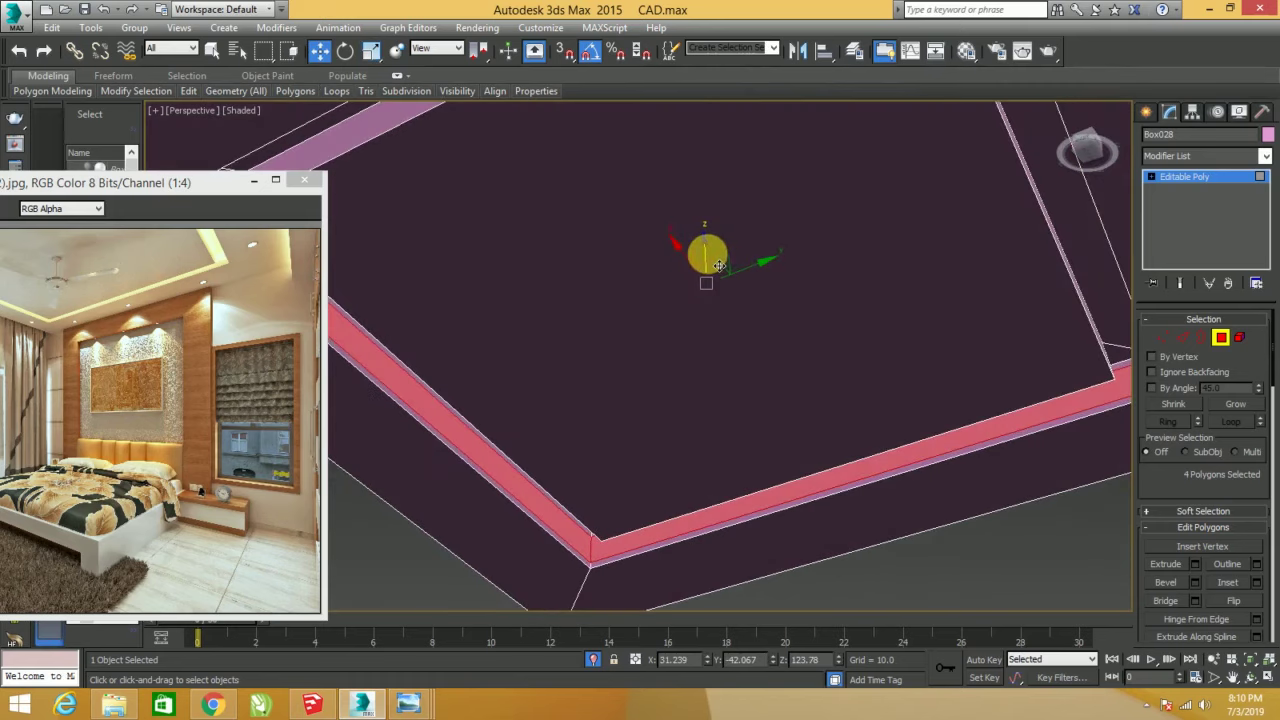
pyautogui.rightClick(746, 276)
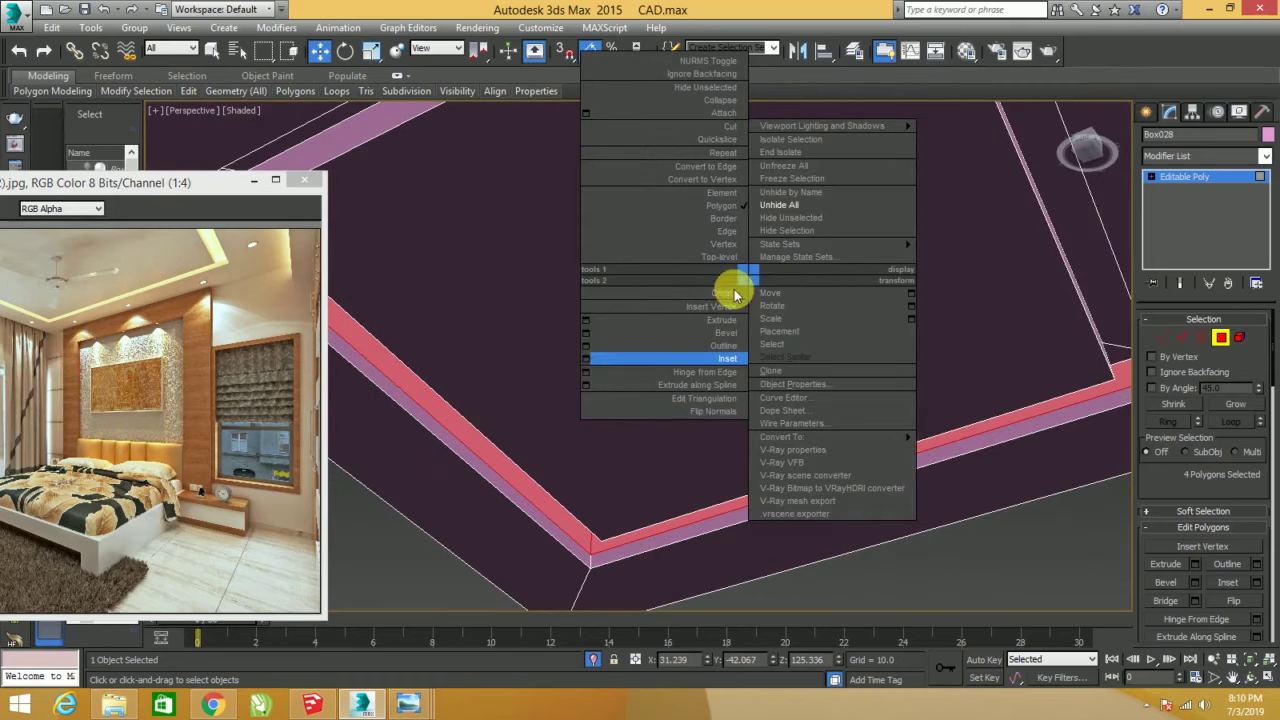
pyautogui.click(585, 318)
pyautogui.click(675, 366)
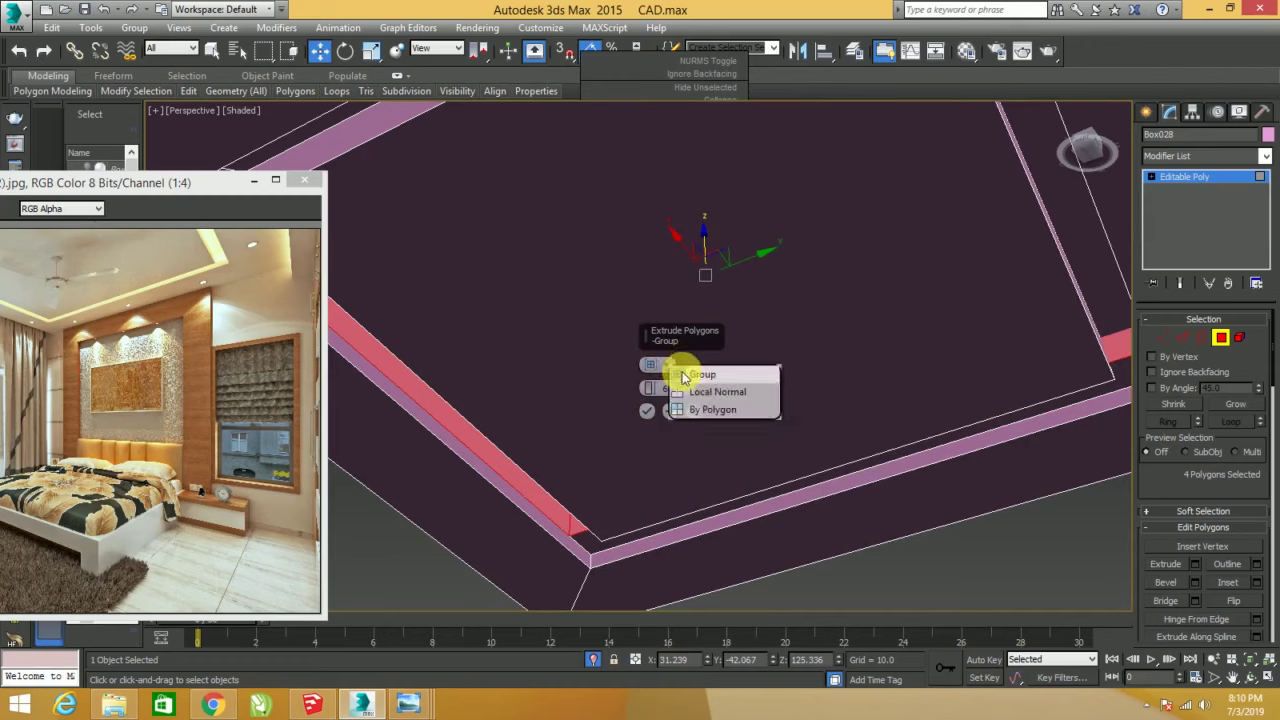
pyautogui.click(688, 392)
pyautogui.moveTo(650, 393)
pyautogui.mouseDown()
pyautogui.moveTo(657, 351)
pyautogui.moveTo(688, 490)
pyautogui.mouseUp()
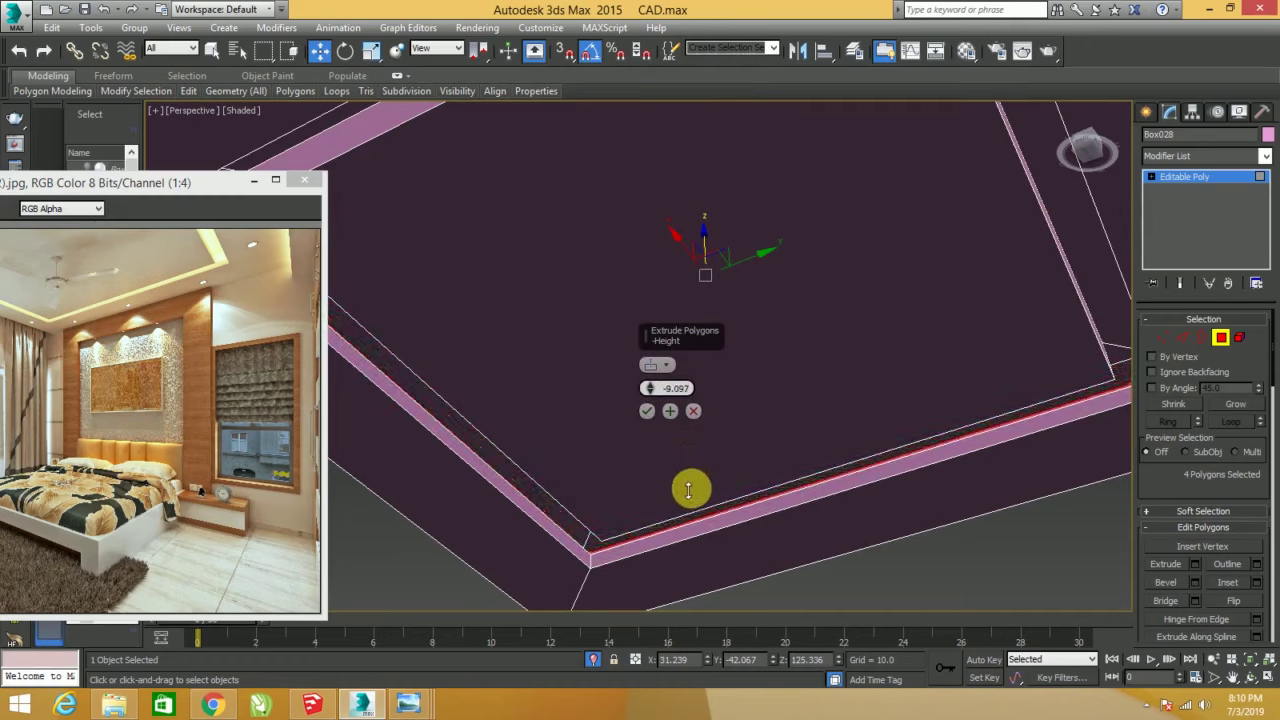
pyautogui.click(648, 413)
# - Orbit beneath the ceiling and choose the Cylinder standard primitive
pyautogui.moveTo(863, 551)
pyautogui.keyDown('alt'); pyautogui.mouseDown(button='middle')
pyautogui.moveTo(754, 449)
pyautogui.moveTo(788, 420)
pyautogui.moveTo(771, 437)
pyautogui.moveTo(700, 437)
pyautogui.moveTo(631, 409)
pyautogui.moveTo(577, 423)
pyautogui.moveTo(577, 446)
pyautogui.moveTo(665, 452)
pyautogui.moveTo(757, 423)
pyautogui.moveTo(777, 435)
pyautogui.mouseUp(button='middle'); pyautogui.keyUp('alt')
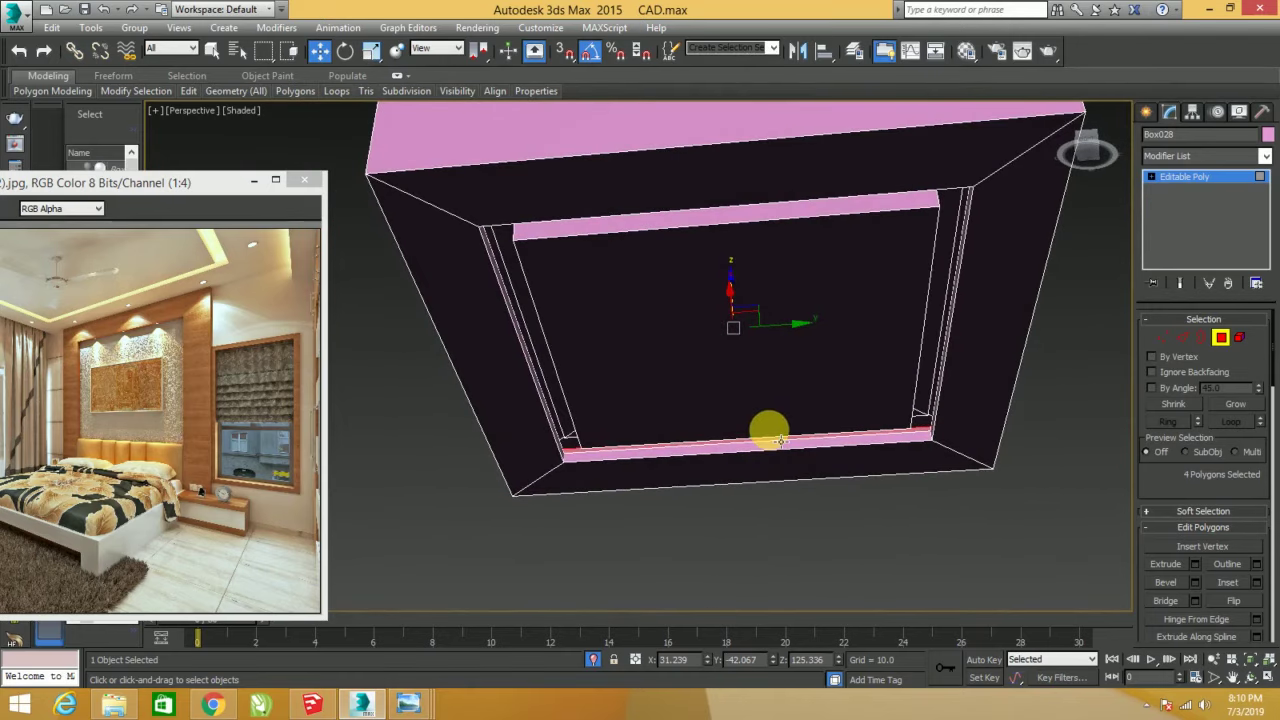
pyautogui.press('m')
pyautogui.press('m')
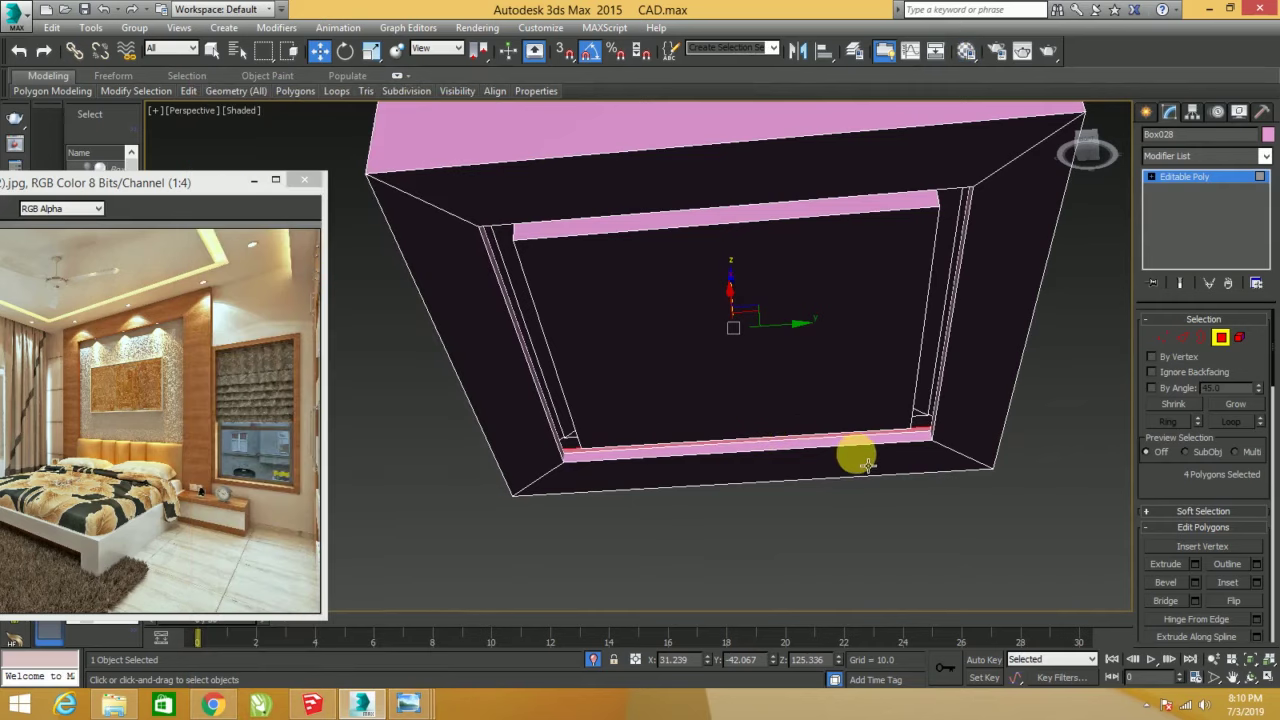
pyautogui.moveTo(760, 450)
pyautogui.keyDown('alt'); pyautogui.mouseDown(button='middle')
pyautogui.moveTo(809, 409)
pyautogui.moveTo(840, 423)
pyautogui.moveTo(851, 451)
pyautogui.moveTo(1092, 180)
pyautogui.mouseUp(button='middle'); pyautogui.keyUp('alt')
pyautogui.click(1146, 111)
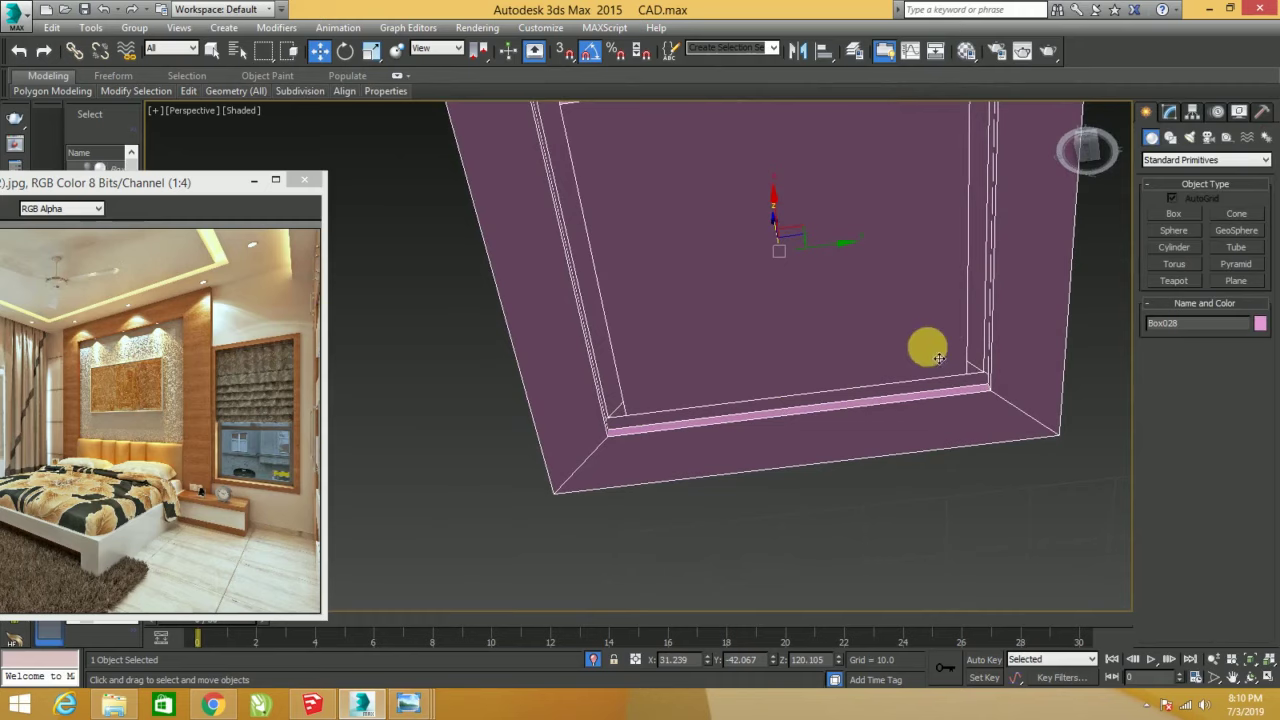
pyautogui.moveTo(853, 410)
pyautogui.keyDown('alt'); pyautogui.mouseDown(button='middle')
pyautogui.moveTo(849, 377)
pyautogui.moveTo(886, 349)
pyautogui.moveTo(900, 394)
pyautogui.moveTo(651, 364)
pyautogui.moveTo(651, 294)
pyautogui.moveTo(1075, 346)
pyautogui.mouseUp(button='middle'); pyautogui.keyUp('alt')
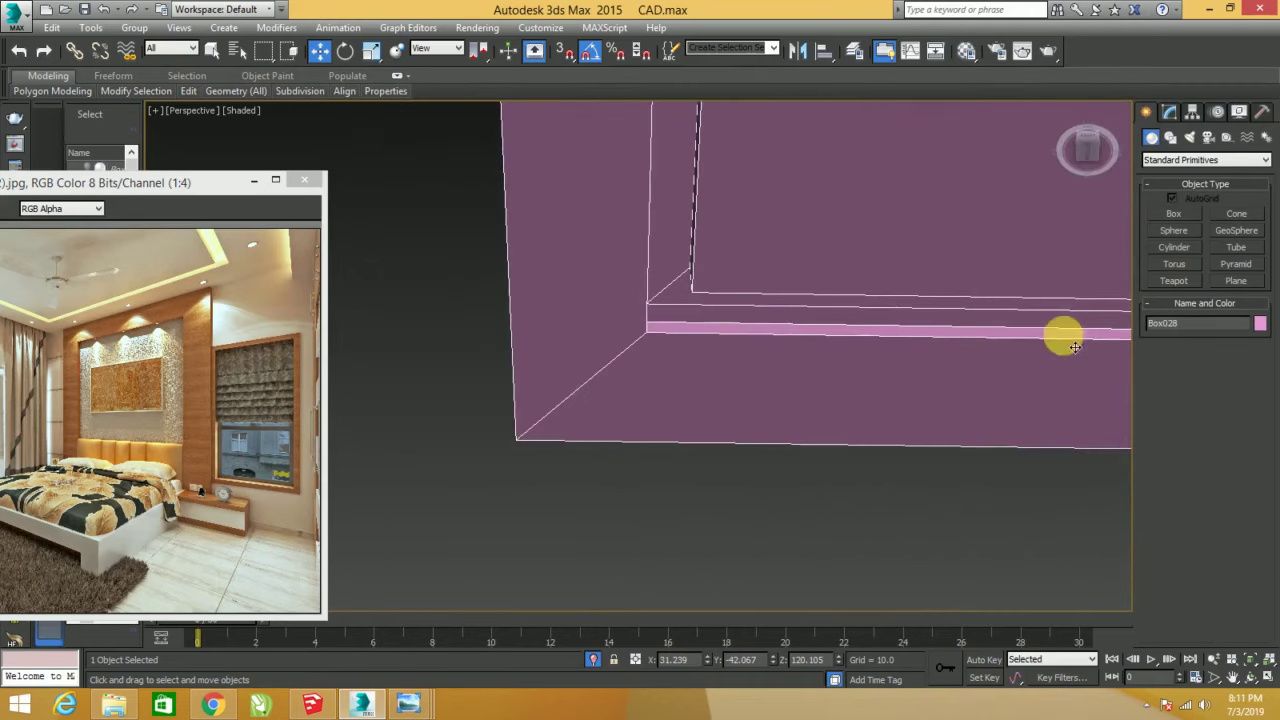
pyautogui.click(1175, 247)
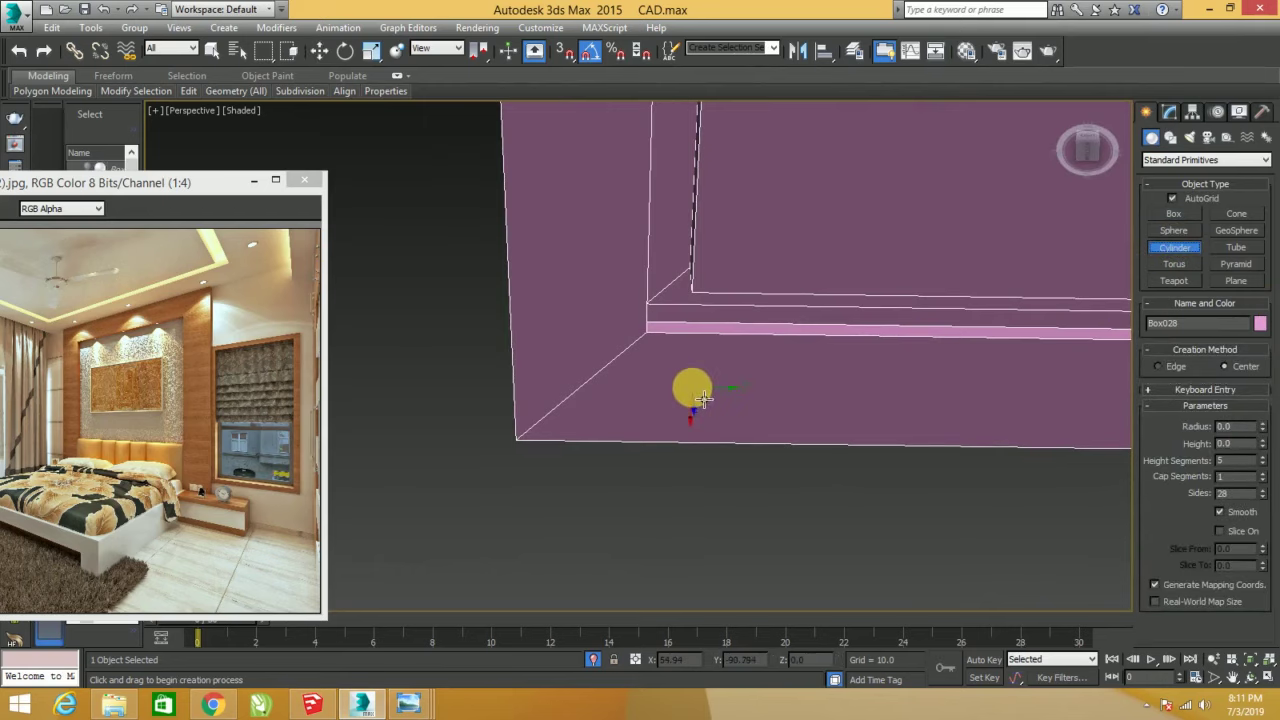
# - Draw a cylinder and move it inward beside the ceiling border in the top view
pyautogui.click(688, 397)
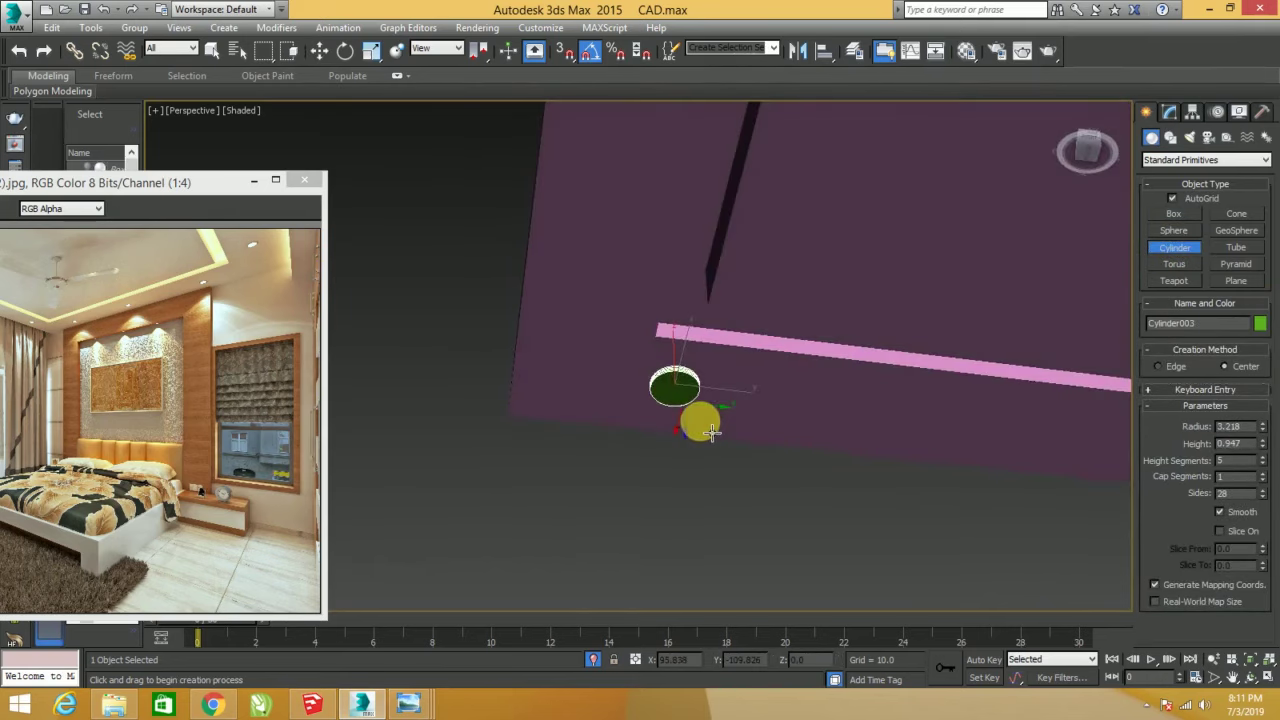
pyautogui.hotkey('alt', 'w')
pyautogui.rightClick(428, 291)
pyautogui.hotkey('alt', 'w')
pyautogui.press('w')
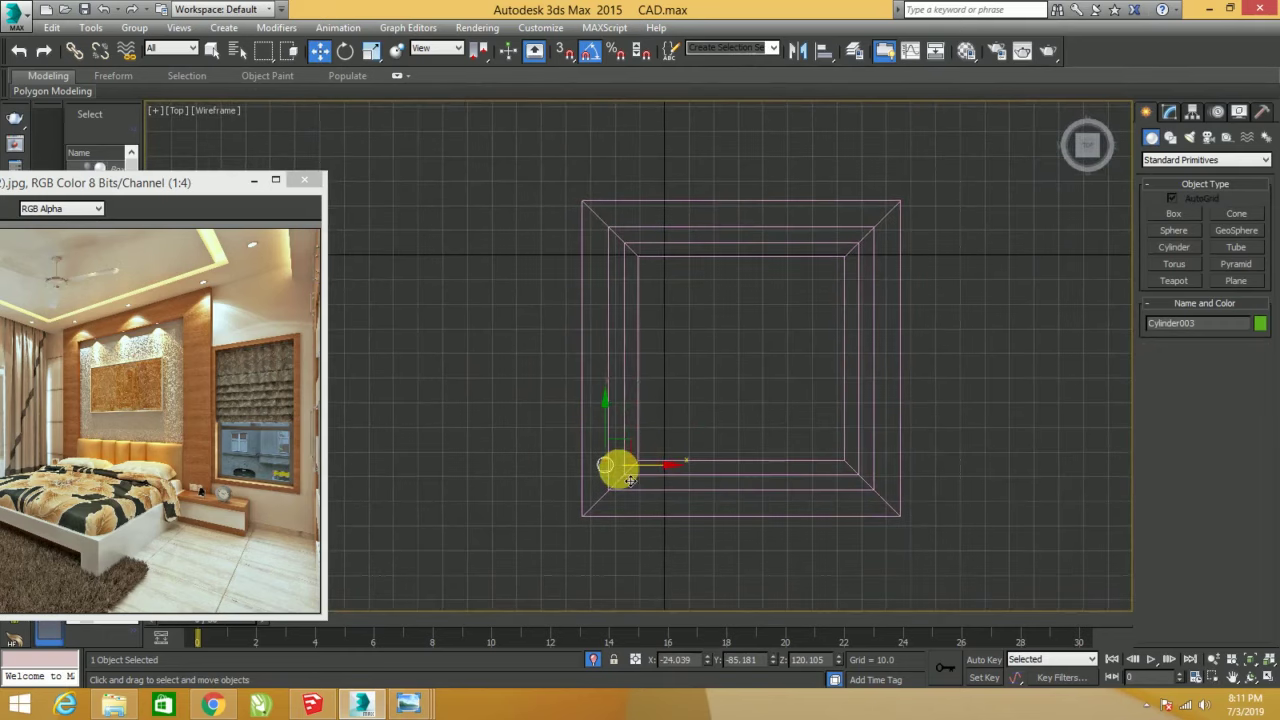
pyautogui.scroll(3, 612, 460)
pyautogui.moveTo(605, 438); pyautogui.dragTo(632, 394)
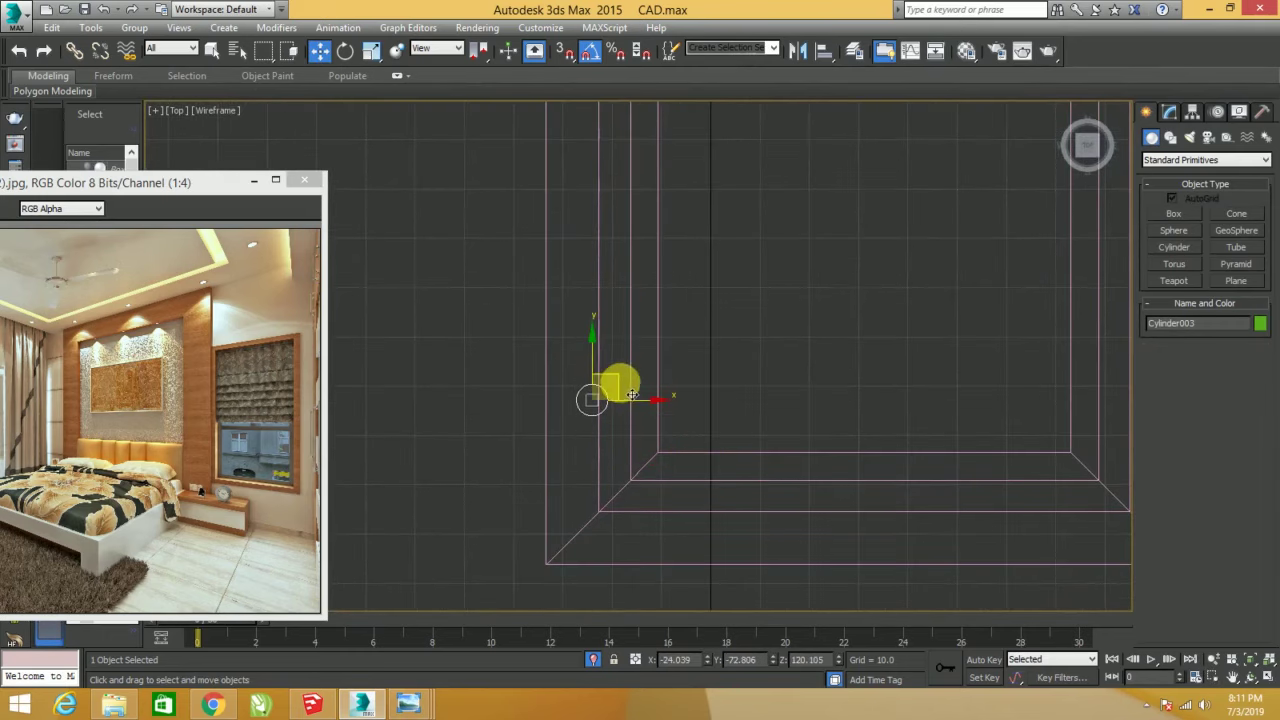
# - Lift the cylinder up to ceiling height at Z 120.9
pyautogui.hotkey('alt', 'w')
pyautogui.rightClick(795, 529)
pyautogui.hotkey('alt', 'w')
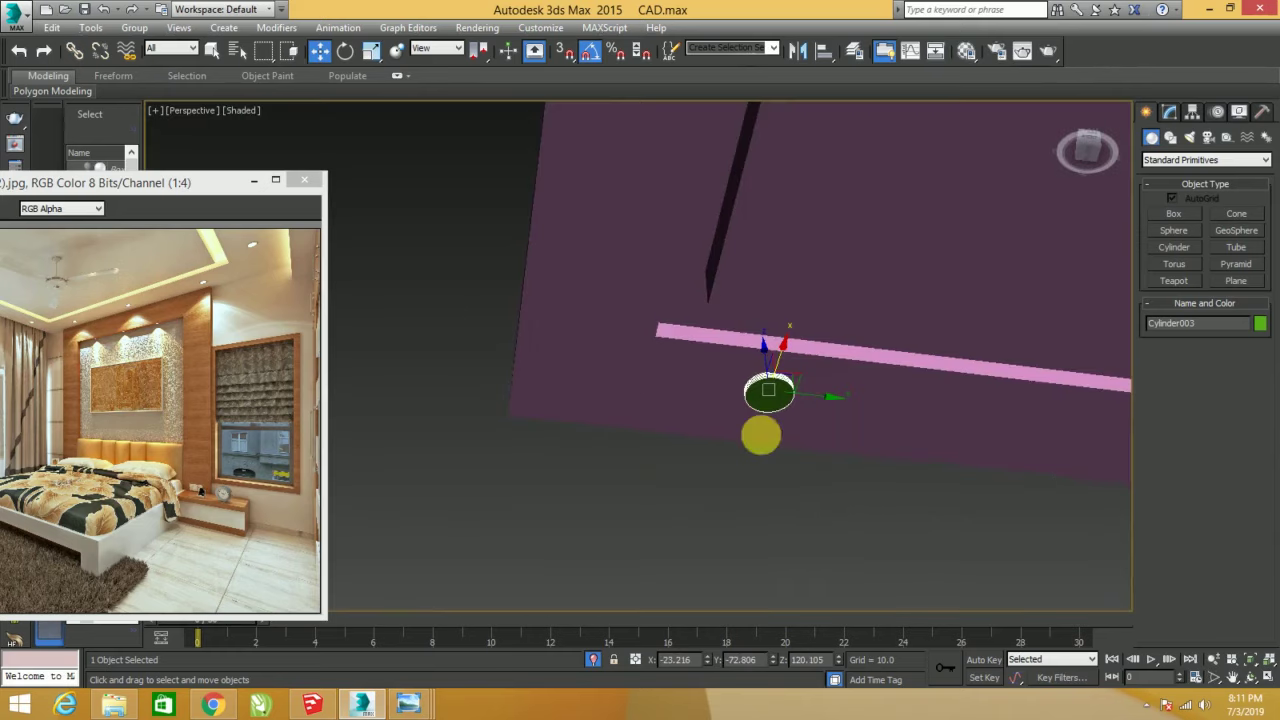
pyautogui.scroll(2, 766, 400)
pyautogui.scroll(2, 780, 370)
pyautogui.keyDown('alt'); pyautogui.moveTo(797, 366); pyautogui.dragTo(782, 340, button='middle'); pyautogui.keyUp('alt')
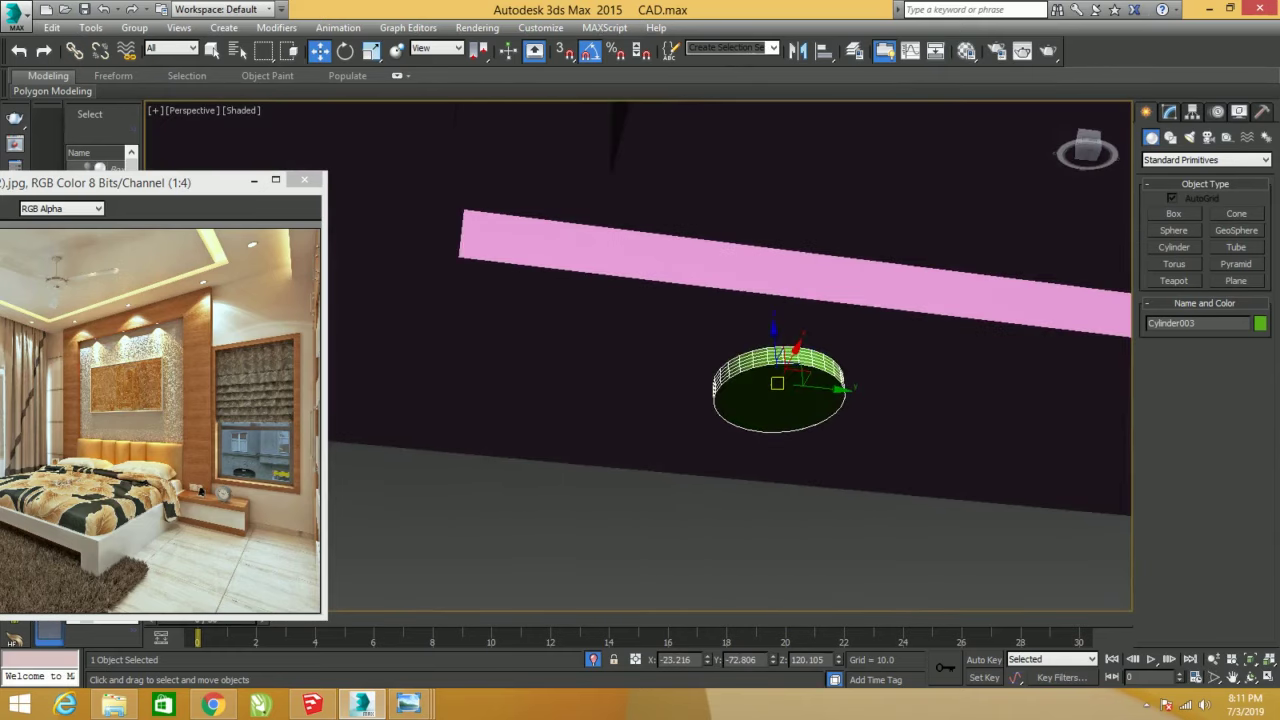
pyautogui.moveTo(782, 340); pyautogui.dragTo(782, 337)
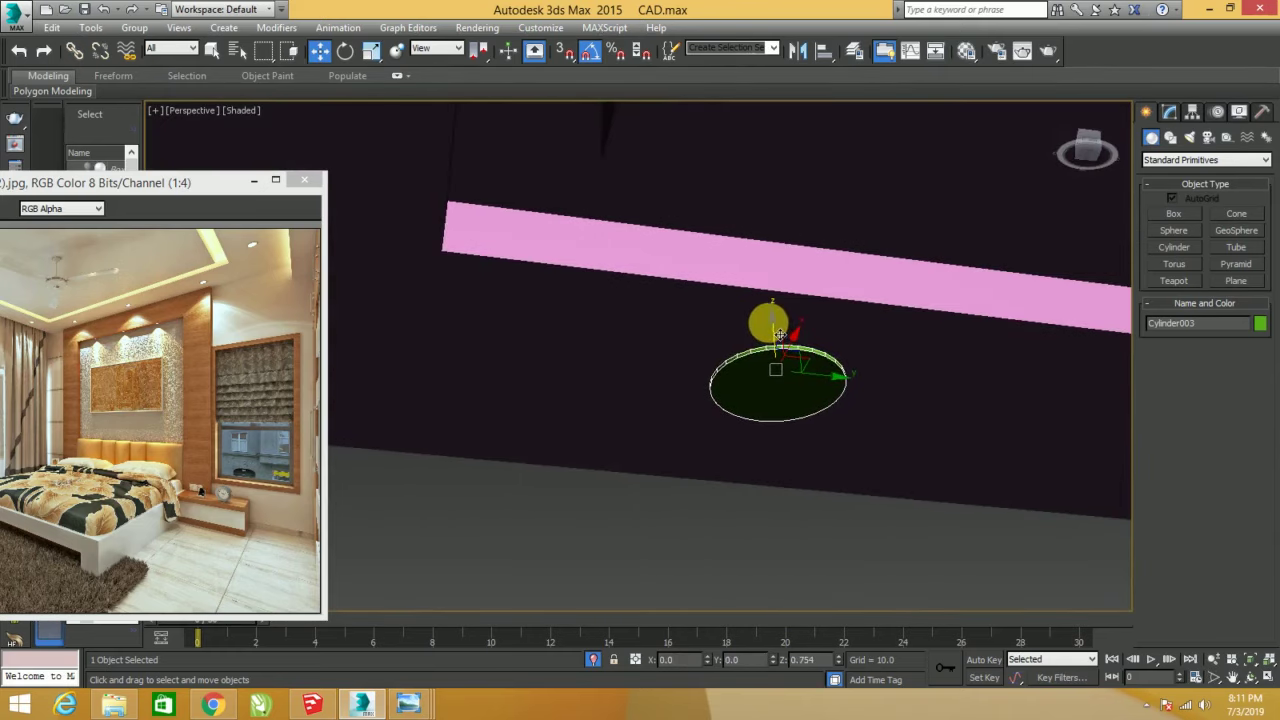
pyautogui.keyDown('alt'); pyautogui.moveTo(780, 335); pyautogui.dragTo(780, 378, button='middle'); pyautogui.keyUp('alt')
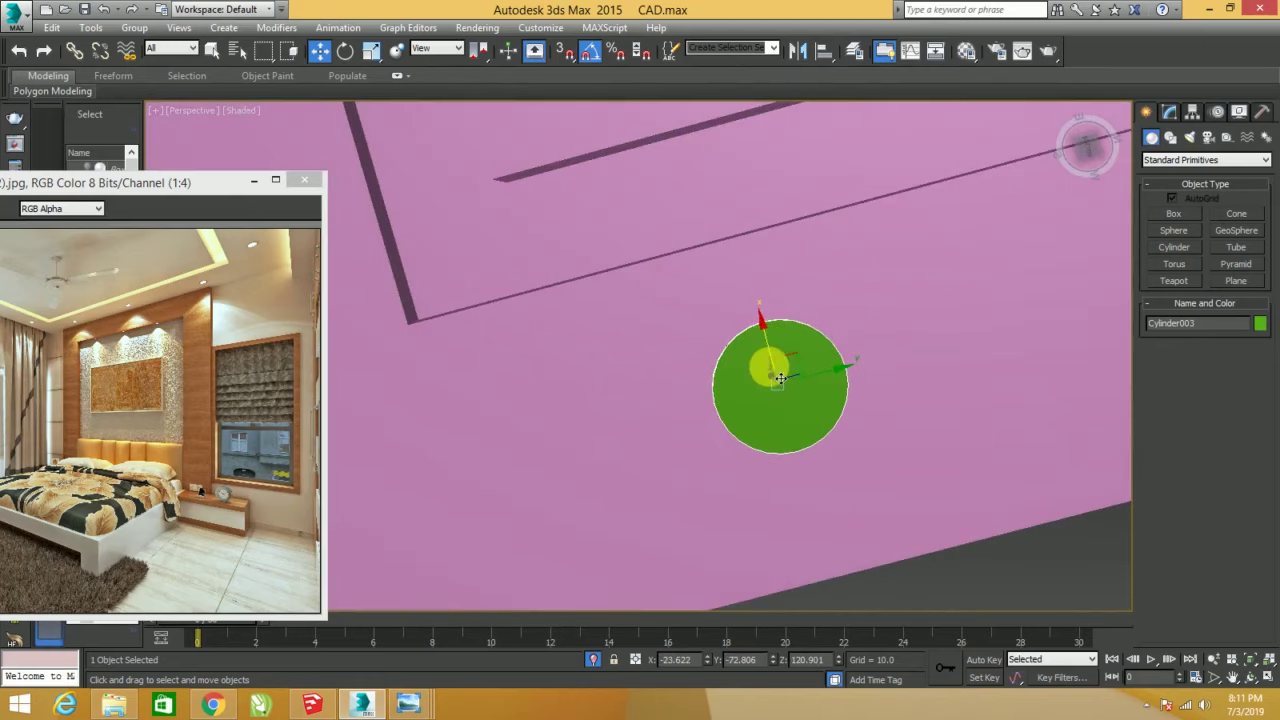
# - Convert the cylinder to Editable Poly and inset its face by 0.447
pyautogui.rightClick(780, 378)
pyautogui.click(951, 549)
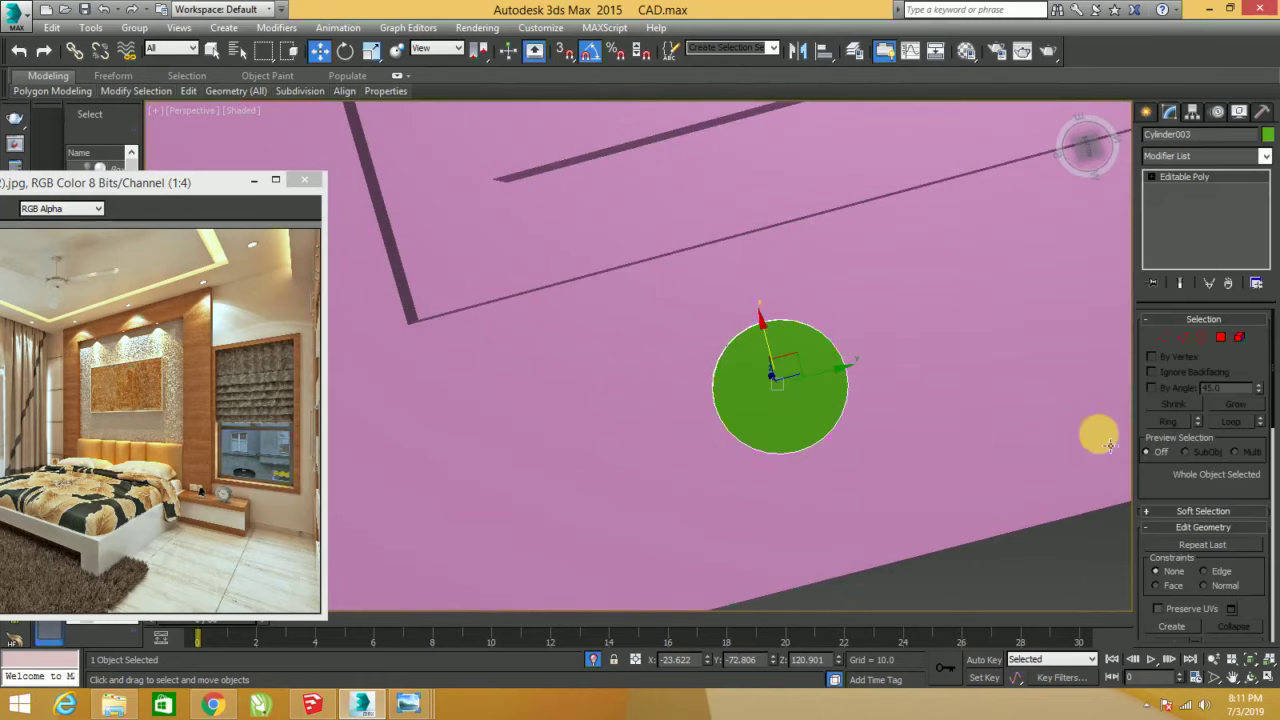
pyautogui.click(1220, 338)
pyautogui.hotkey('ctrl', 'a')
pyautogui.rightClick(898, 375)
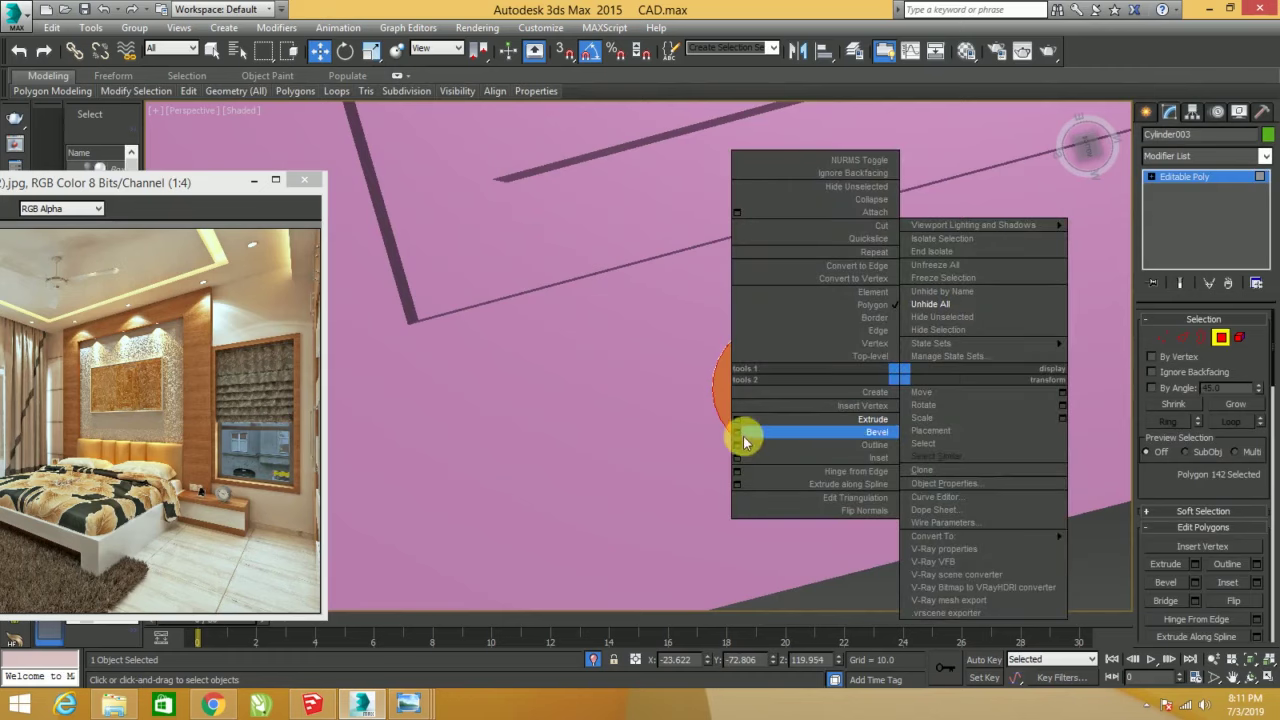
pyautogui.click(737, 458)
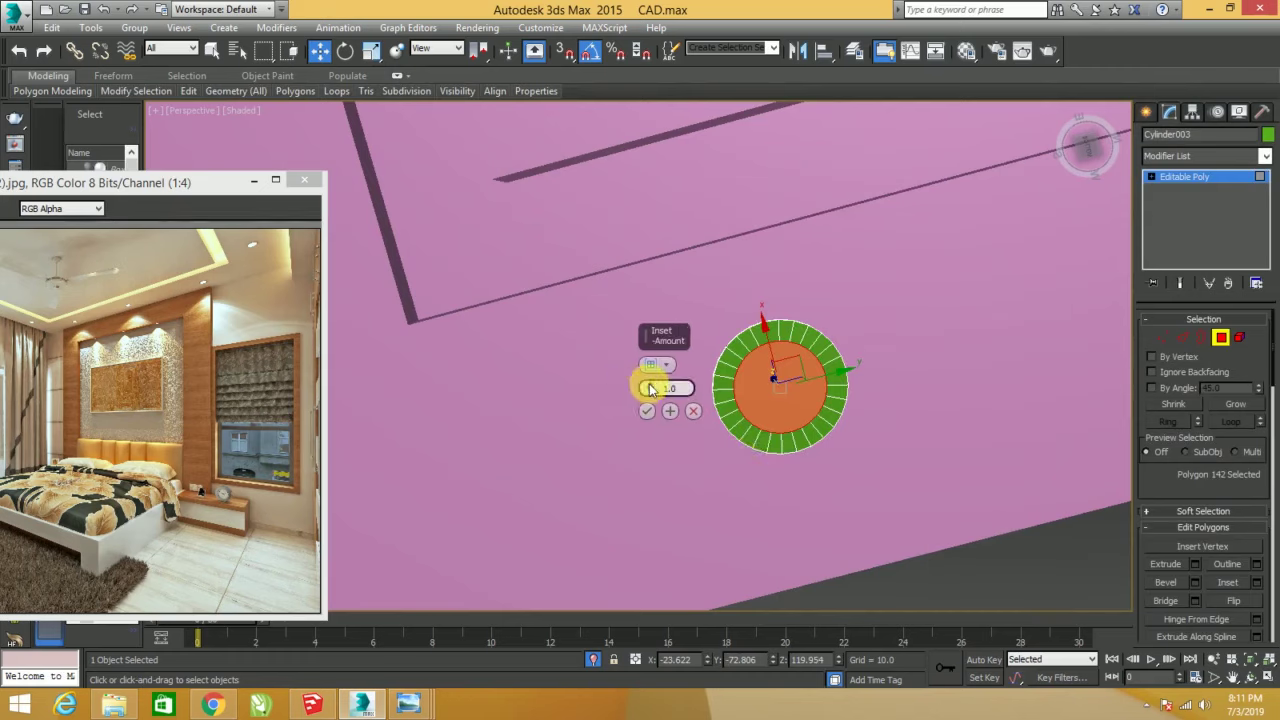
pyautogui.moveTo(654, 397); pyautogui.dragTo(651, 394)
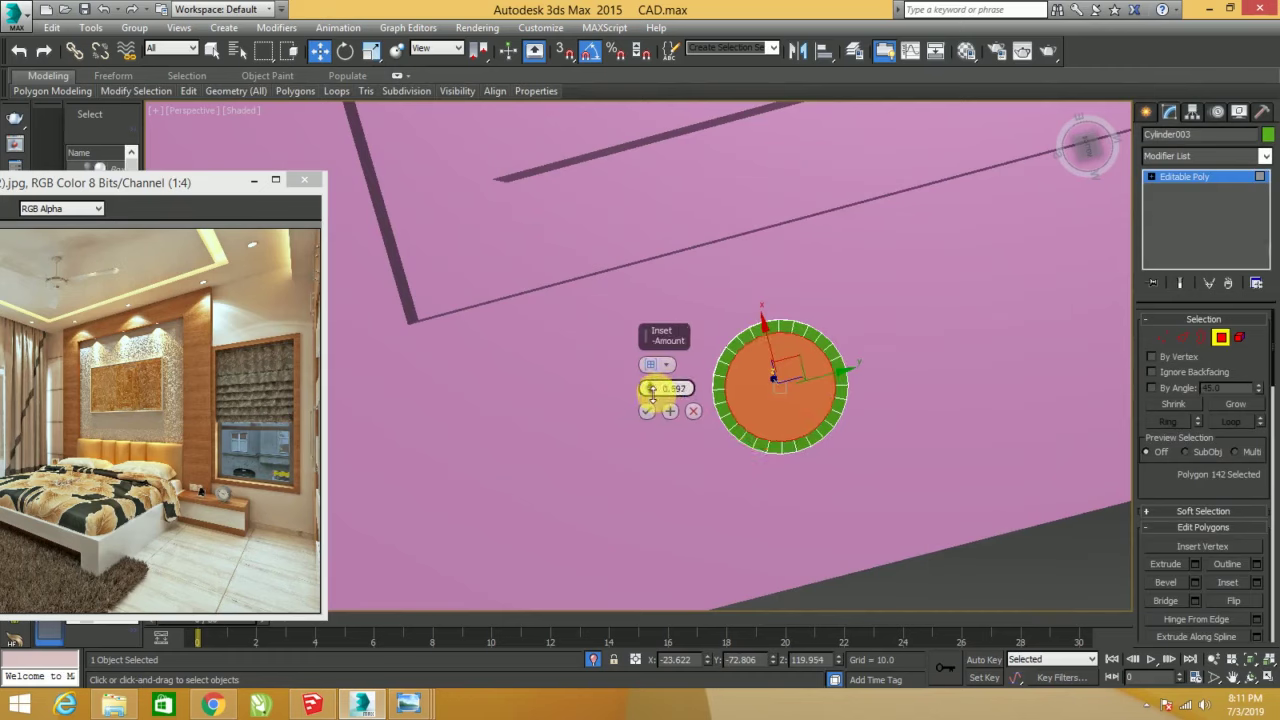
pyautogui.click(648, 393)
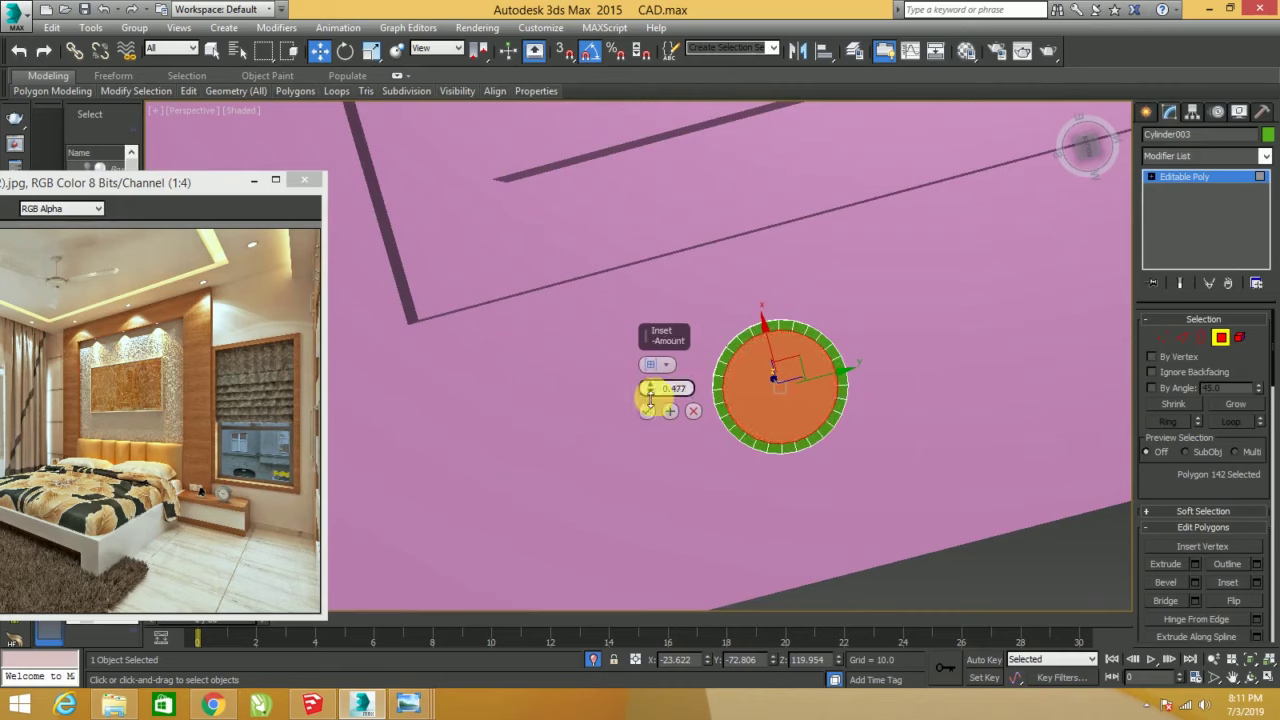
pyautogui.click(647, 411)
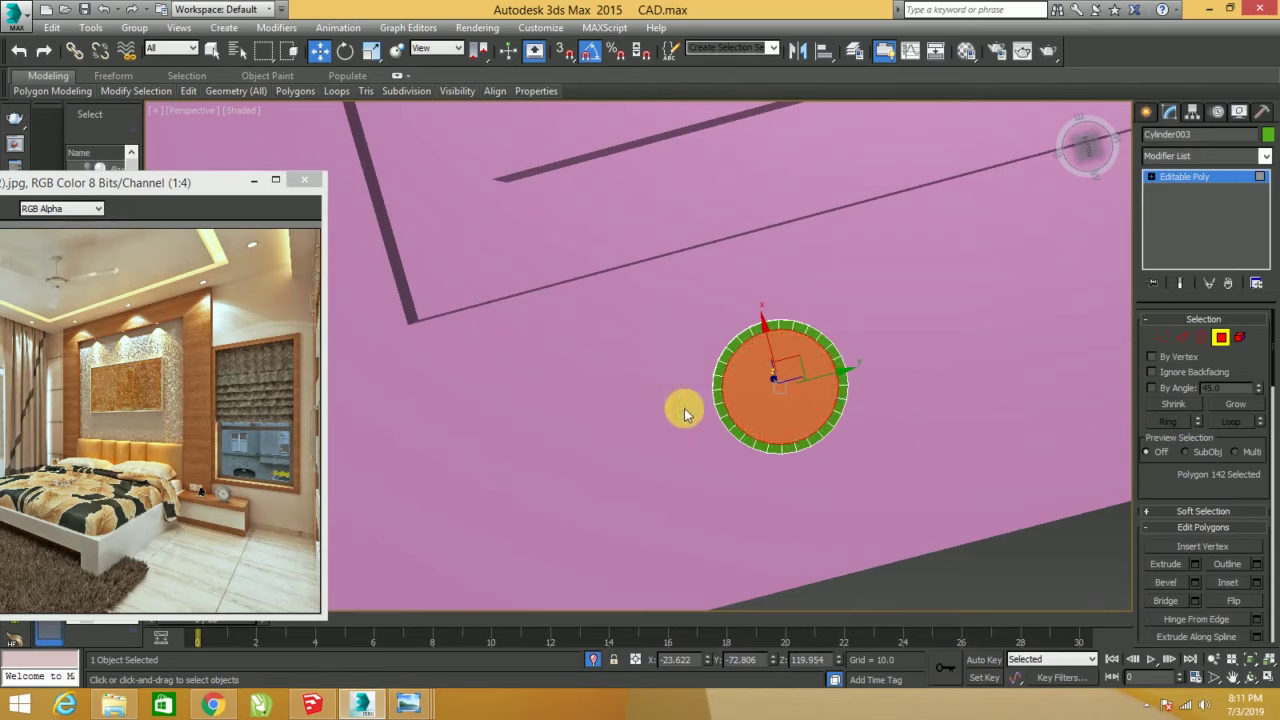
pyautogui.click(1173, 180)
pyautogui.click(943, 303)
pyautogui.scroll(-2, 900, 310)
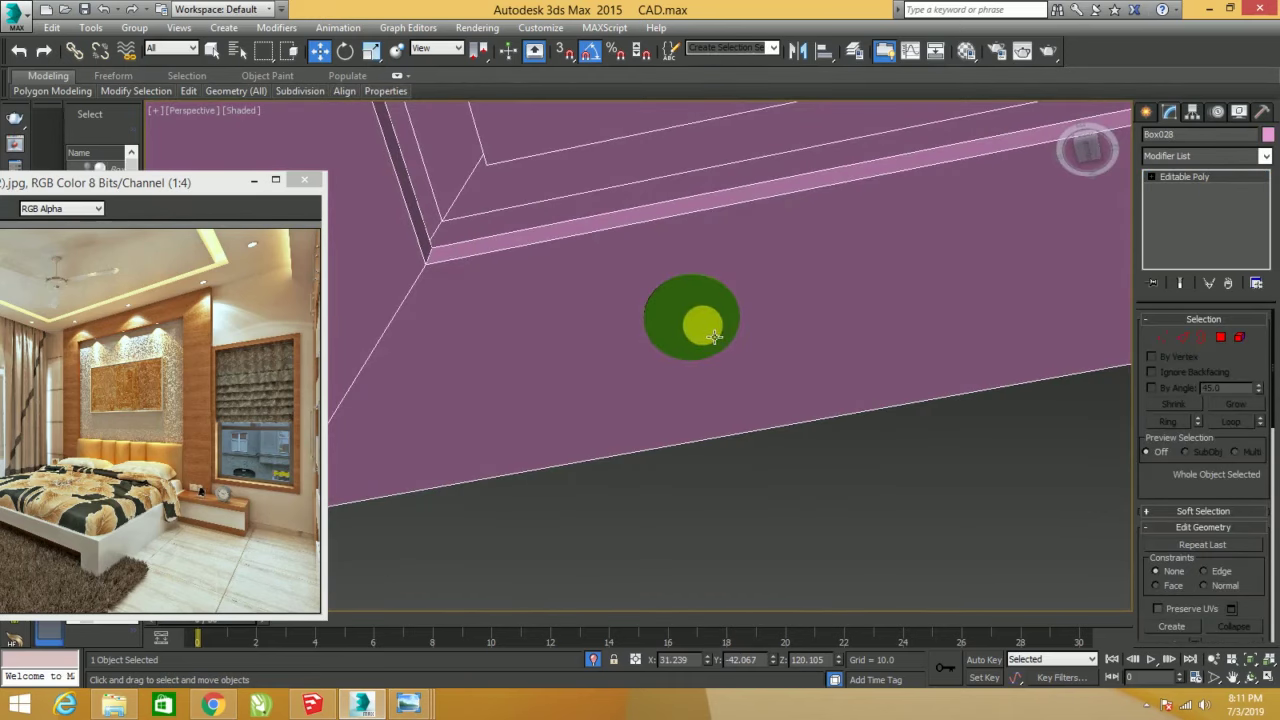
# - Clone the downlight into a row of three along one ceiling edge
pyautogui.keyDown('alt'); pyautogui.moveTo(763, 343); pyautogui.dragTo(768, 284, button='middle'); pyautogui.keyUp('alt')
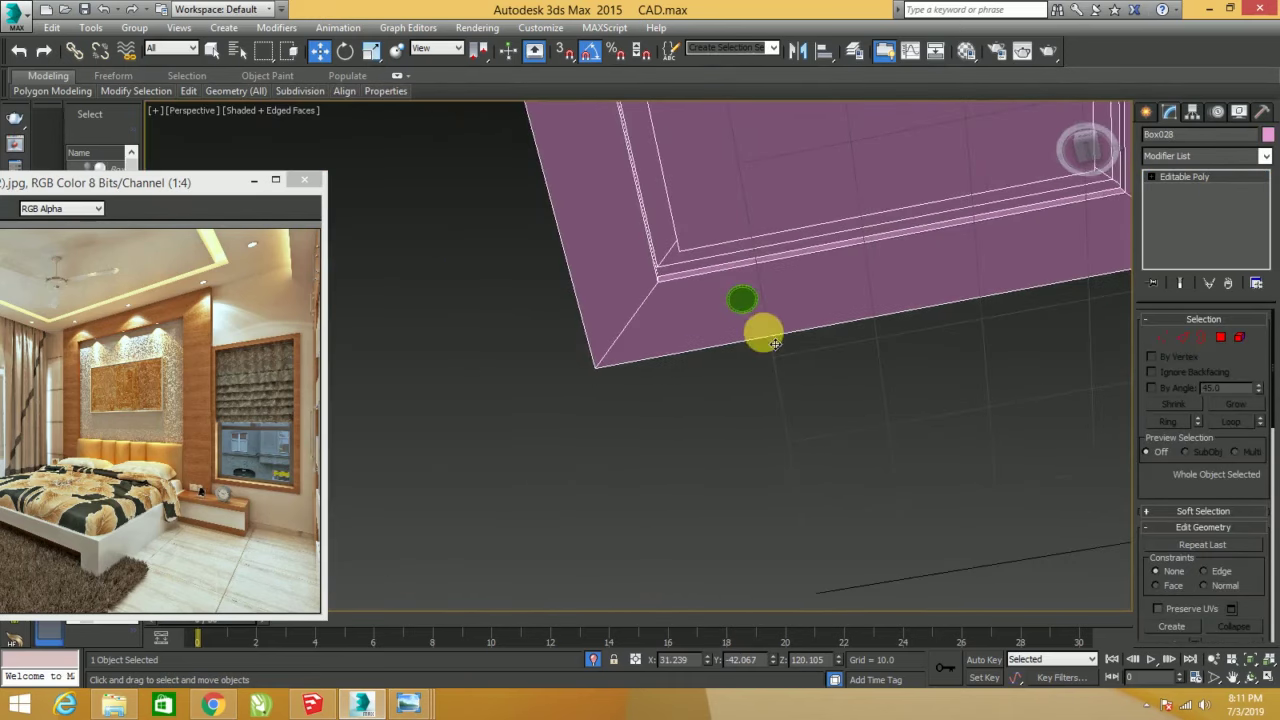
pyautogui.hotkey('alt', 'w')
pyautogui.hotkey('alt', 'w')
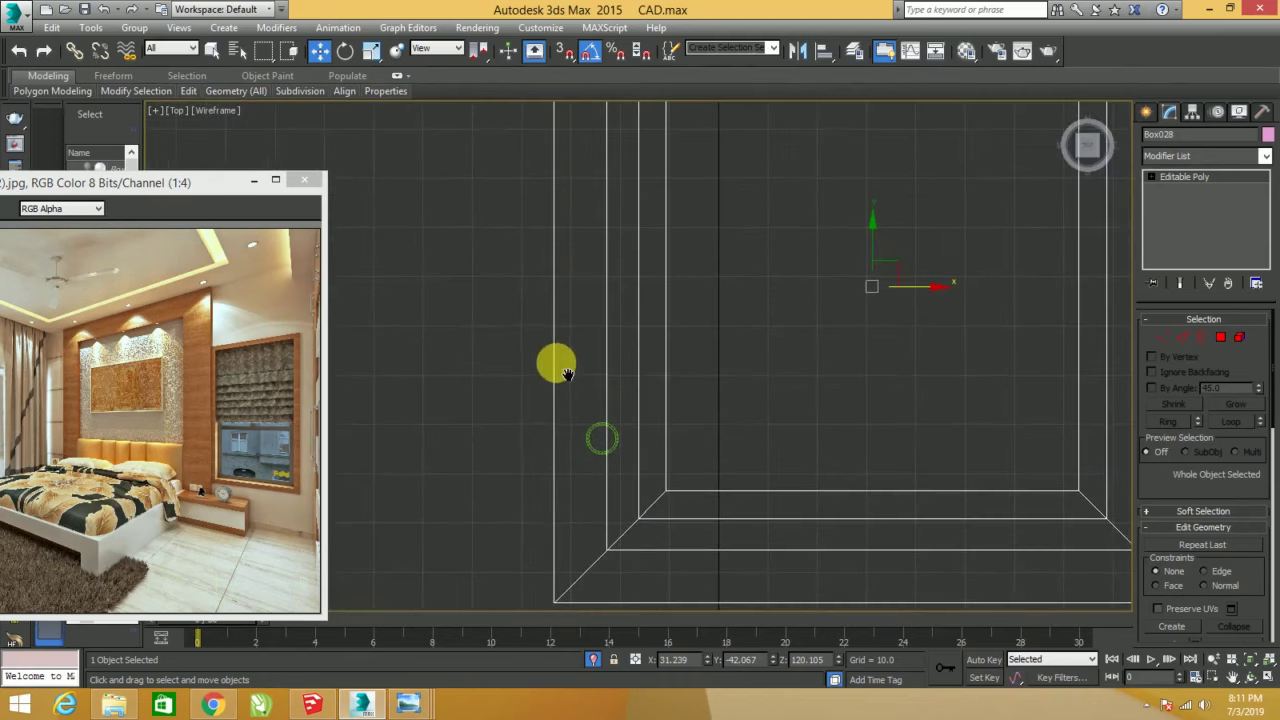
pyautogui.click(599, 422)
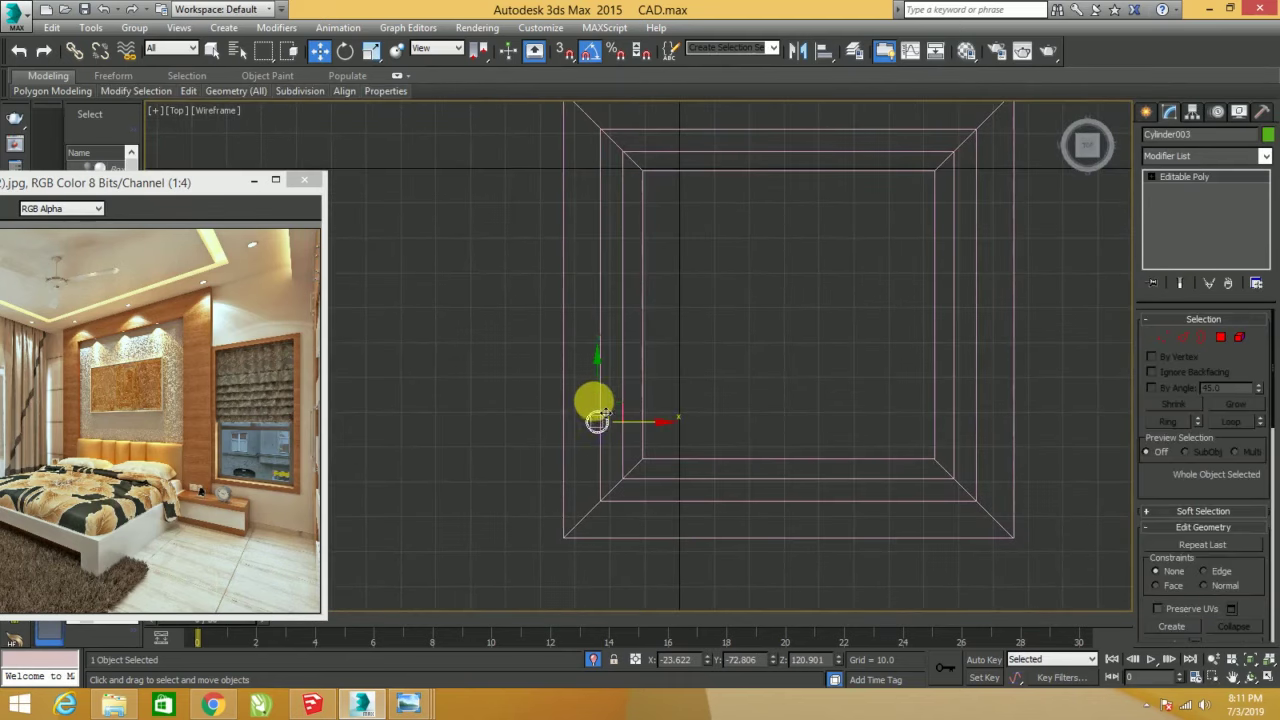
pyautogui.keyDown('shift'); pyautogui.moveTo(608, 397); pyautogui.dragTo(624, 282); pyautogui.keyUp('shift')
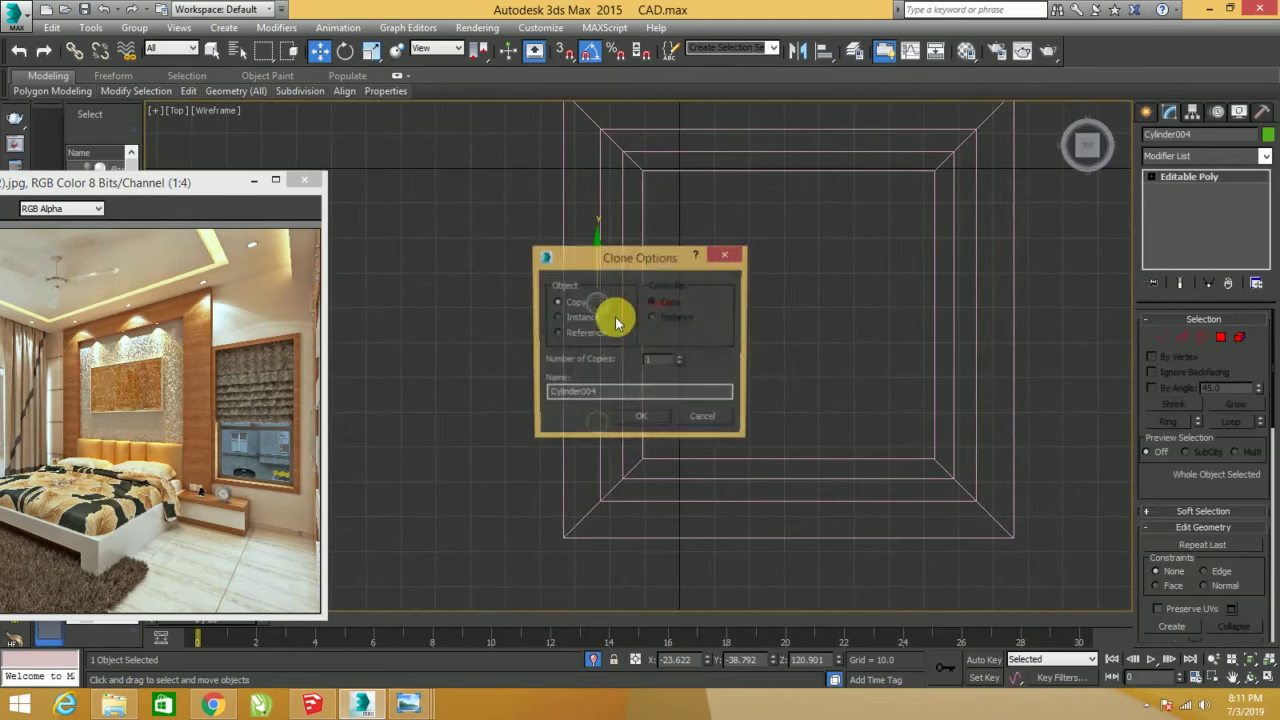
pyautogui.click(636, 420)
pyautogui.moveTo(632, 420); pyautogui.dragTo(597, 452, button='middle')
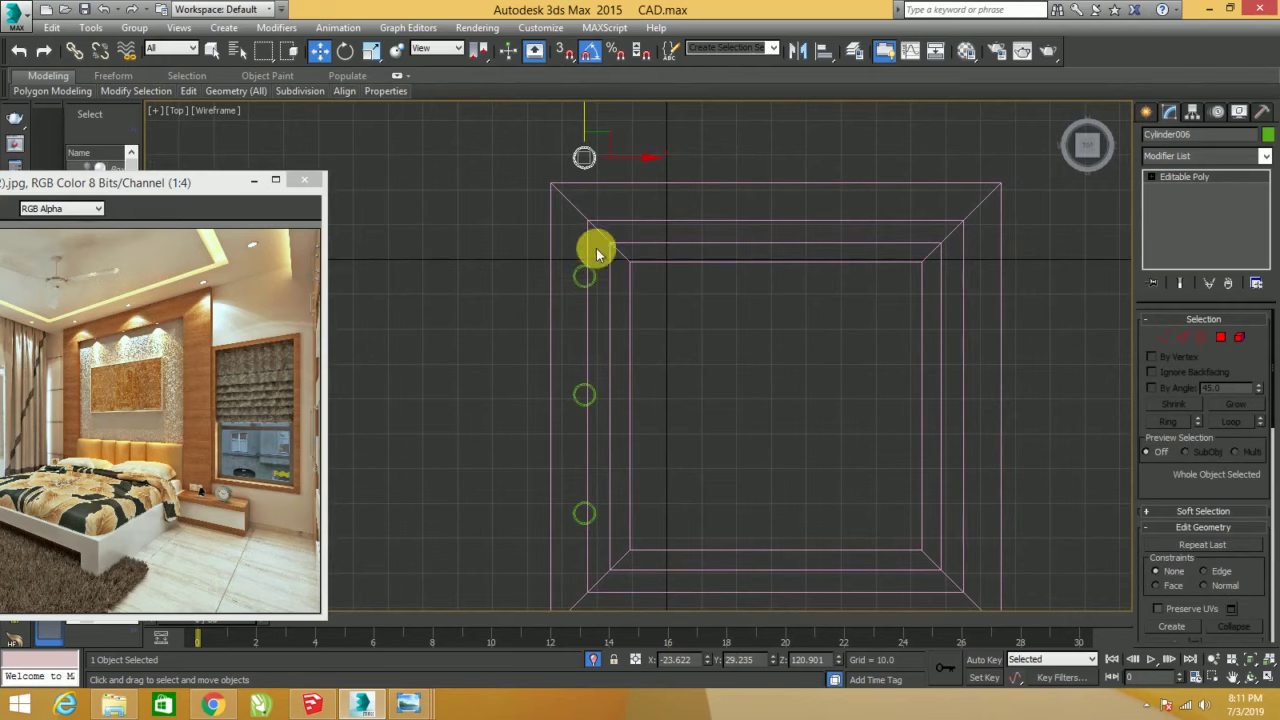
pyautogui.hotkey('ctrl', 'z')
pyautogui.moveTo(597, 473)
pyautogui.mouseDown()
pyautogui.moveTo(598, 497)
pyautogui.moveTo(600, 364)
pyautogui.mouseUp()
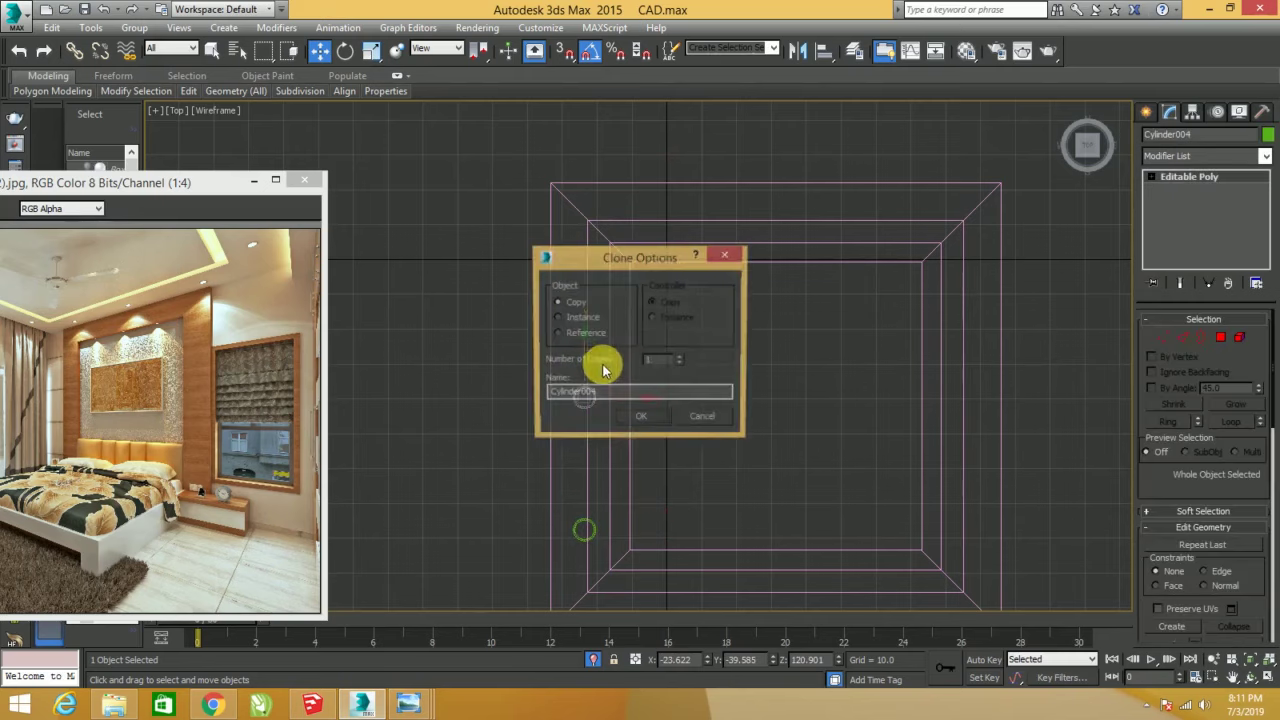
pyautogui.click(654, 424)
pyautogui.moveTo(596, 242); pyautogui.dragTo(596, 233)
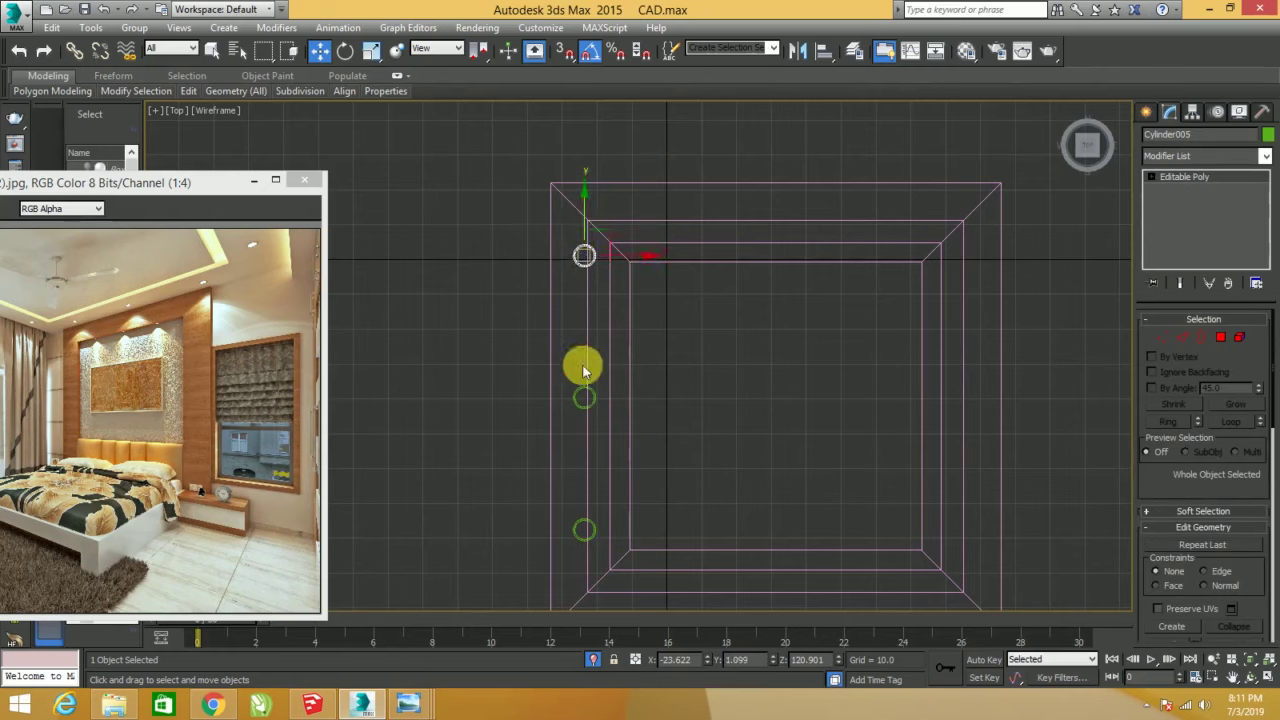
# - Select the three downlights and copy them to the opposite side of the ceiling
pyautogui.click(583, 393)
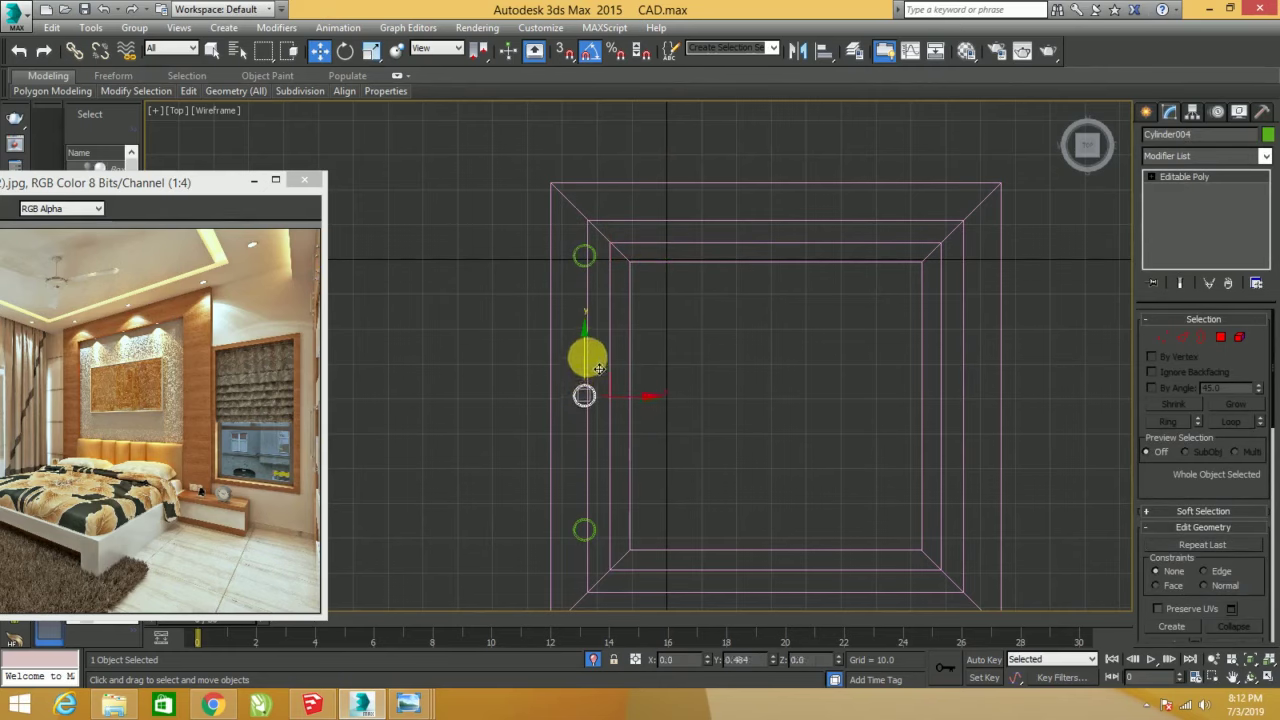
pyautogui.moveTo(634, 540); pyautogui.dragTo(635, 541)
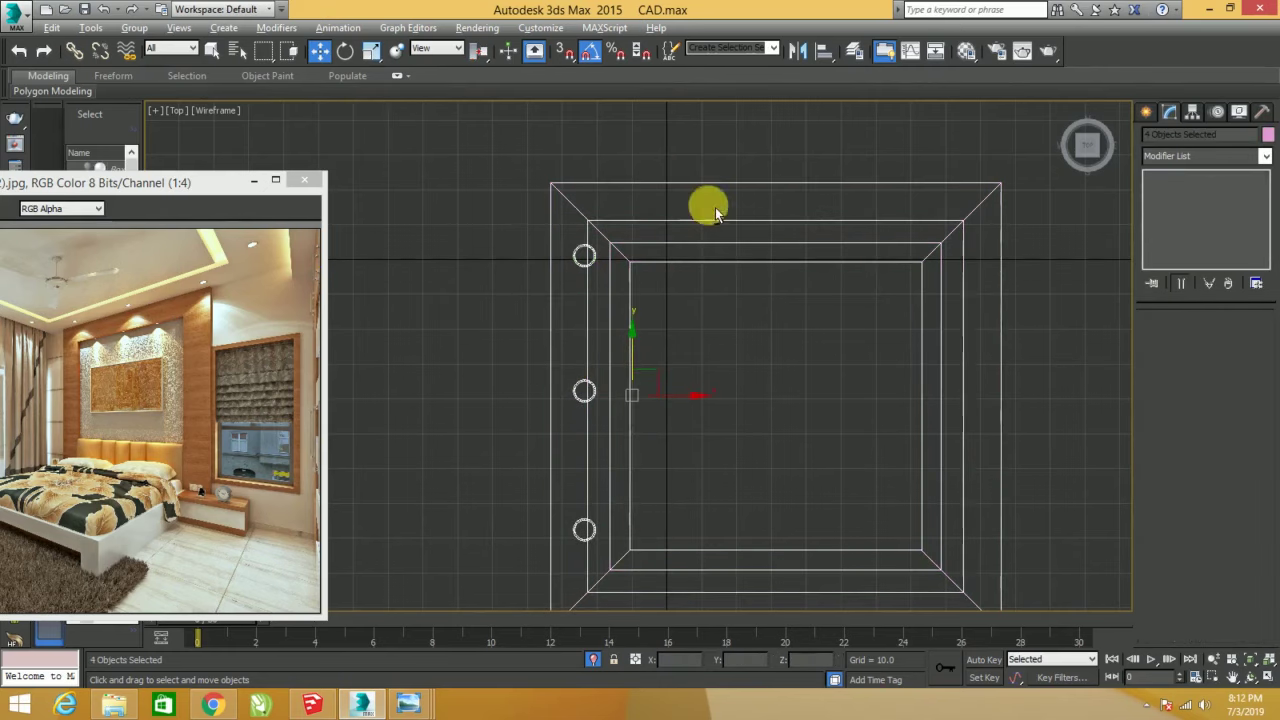
pyautogui.keyDown('shift'); pyautogui.moveTo(643, 400); pyautogui.dragTo(1002, 396); pyautogui.keyUp('shift')
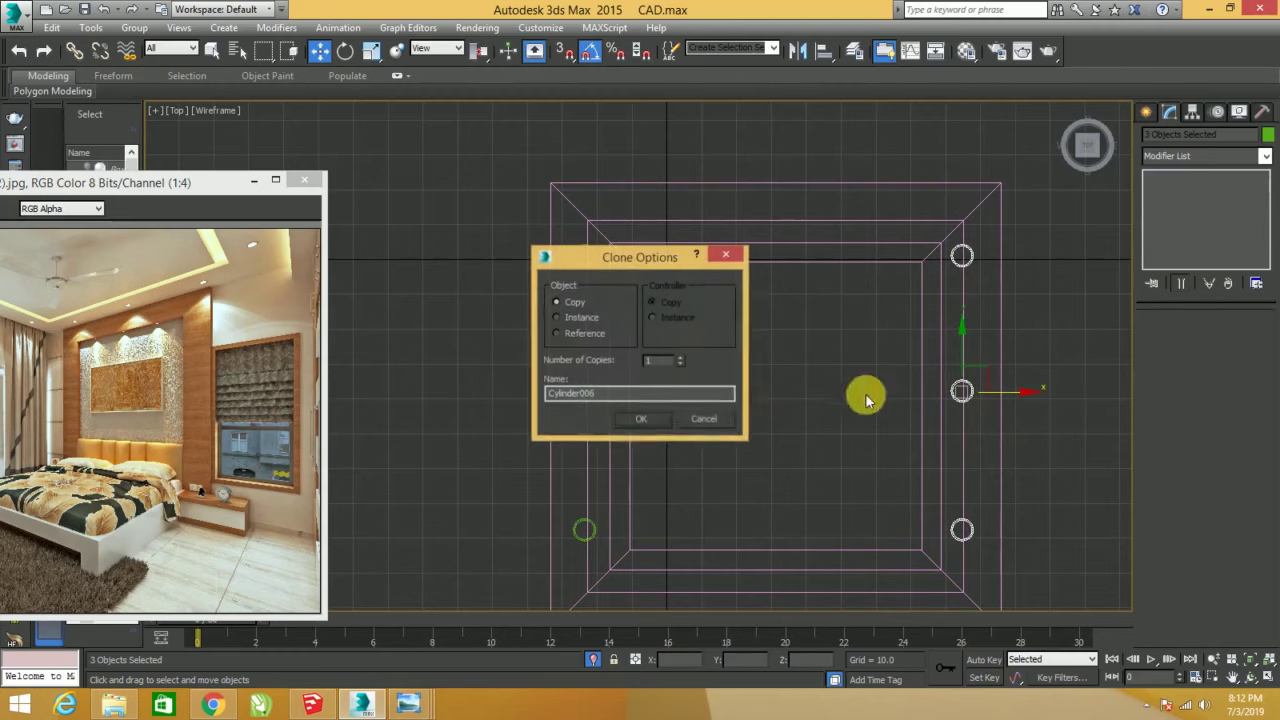
pyautogui.click(640, 421)
pyautogui.hotkey('alt', 'w')
pyautogui.hotkey('alt', 'w')
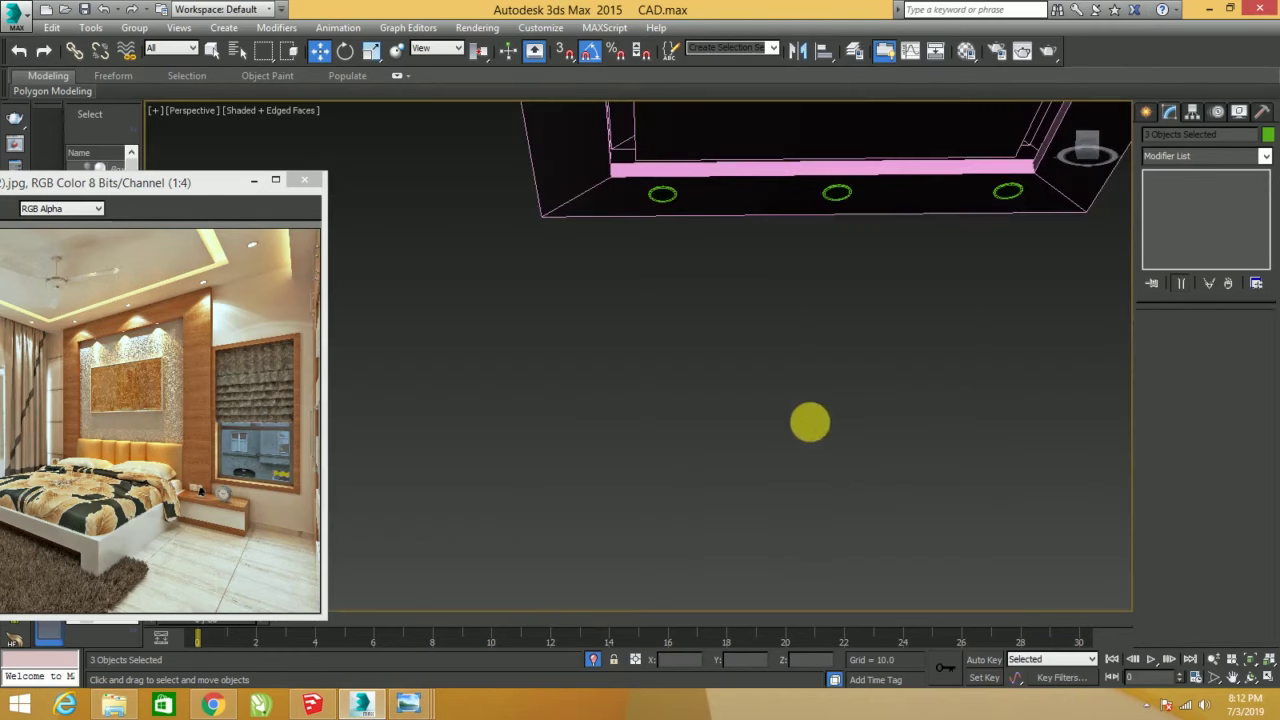
# - Frame the ceiling in perspective and unhide all the hidden walls
pyautogui.moveTo(809, 423)
pyautogui.mouseDown(button='middle')
pyautogui.moveTo(850, 392)
pyautogui.moveTo(835, 312)
pyautogui.moveTo(929, 259)
pyautogui.mouseUp(button='middle')
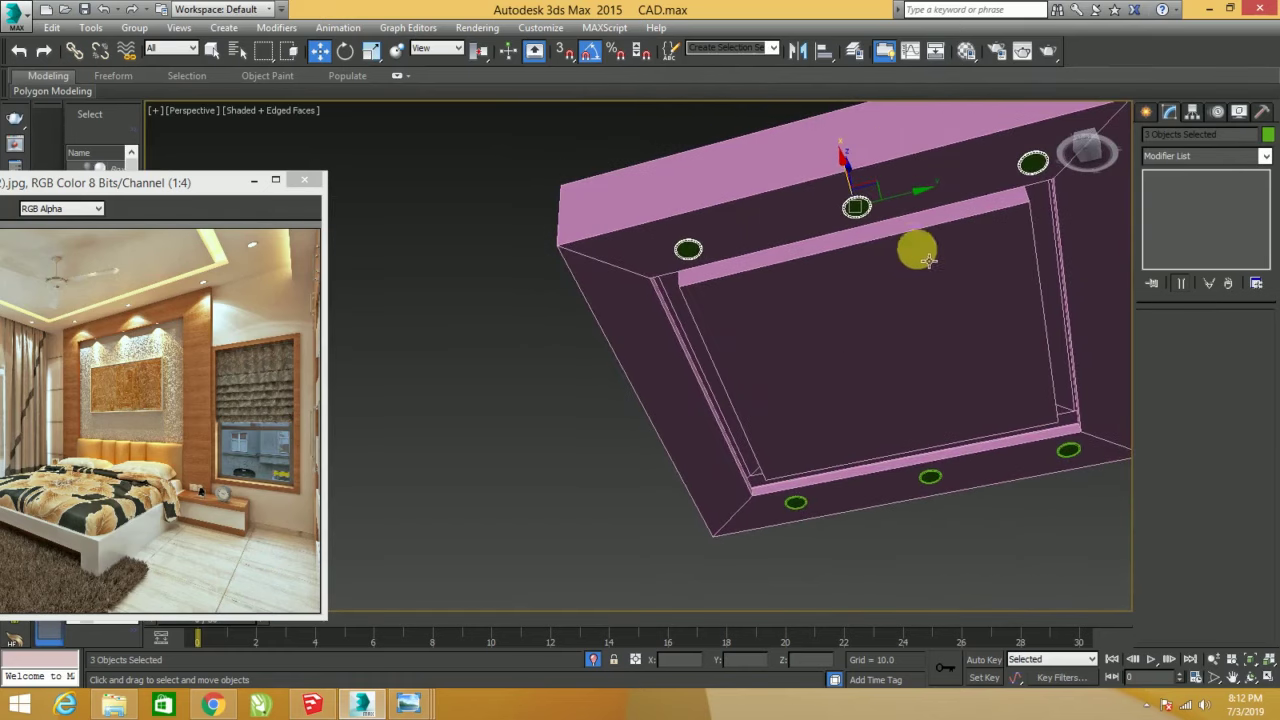
pyautogui.keyDown('alt'); pyautogui.moveTo(791, 286); pyautogui.dragTo(791, 349, button='middle'); pyautogui.keyUp('alt')
pyautogui.hotkey('alt', 'w')
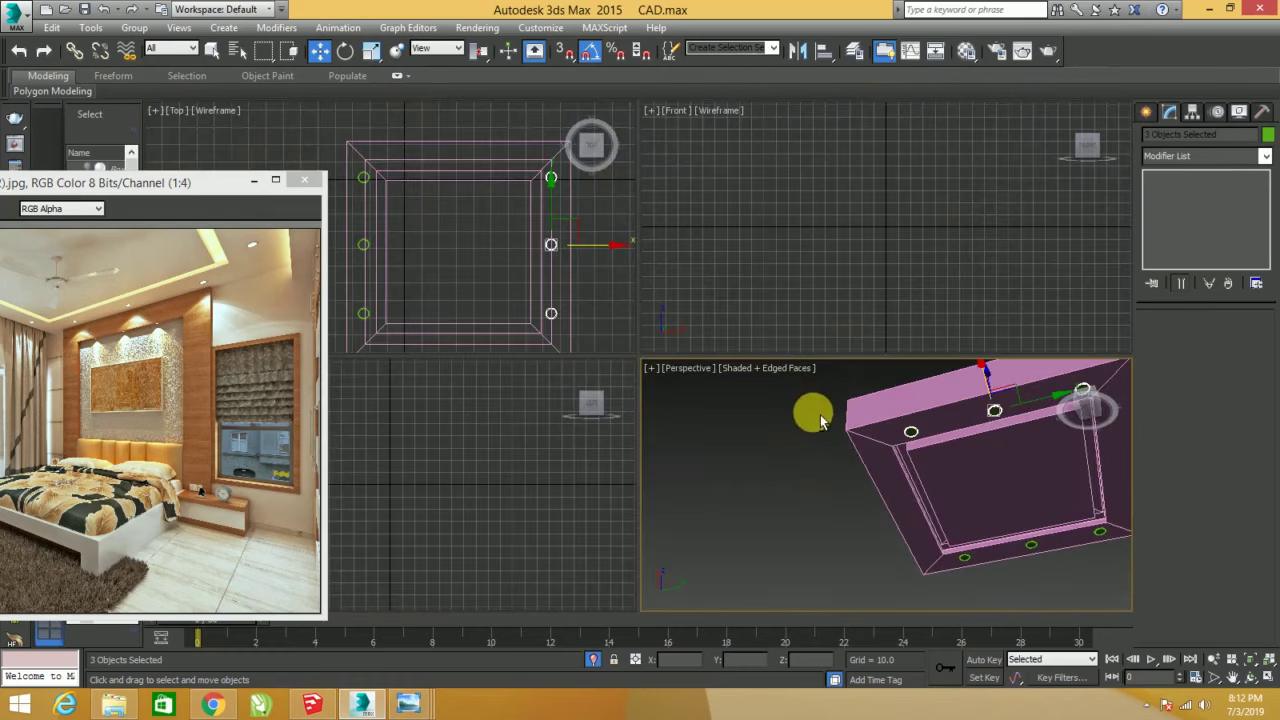
pyautogui.hotkey('alt', 'w')
pyautogui.moveTo(840, 300)
pyautogui.keyDown('alt'); pyautogui.mouseDown(button='middle')
pyautogui.moveTo(786, 386)
pyautogui.moveTo(923, 251)
pyautogui.moveTo(766, 314)
pyautogui.moveTo(585, 332)
pyautogui.moveTo(794, 309)
pyautogui.moveTo(757, 297)
pyautogui.moveTo(654, 320)
pyautogui.moveTo(765, 268)
pyautogui.moveTo(743, 321)
pyautogui.mouseUp(button='middle'); pyautogui.keyUp('alt')
pyautogui.rightClick(923, 251)
pyautogui.click(945, 185)
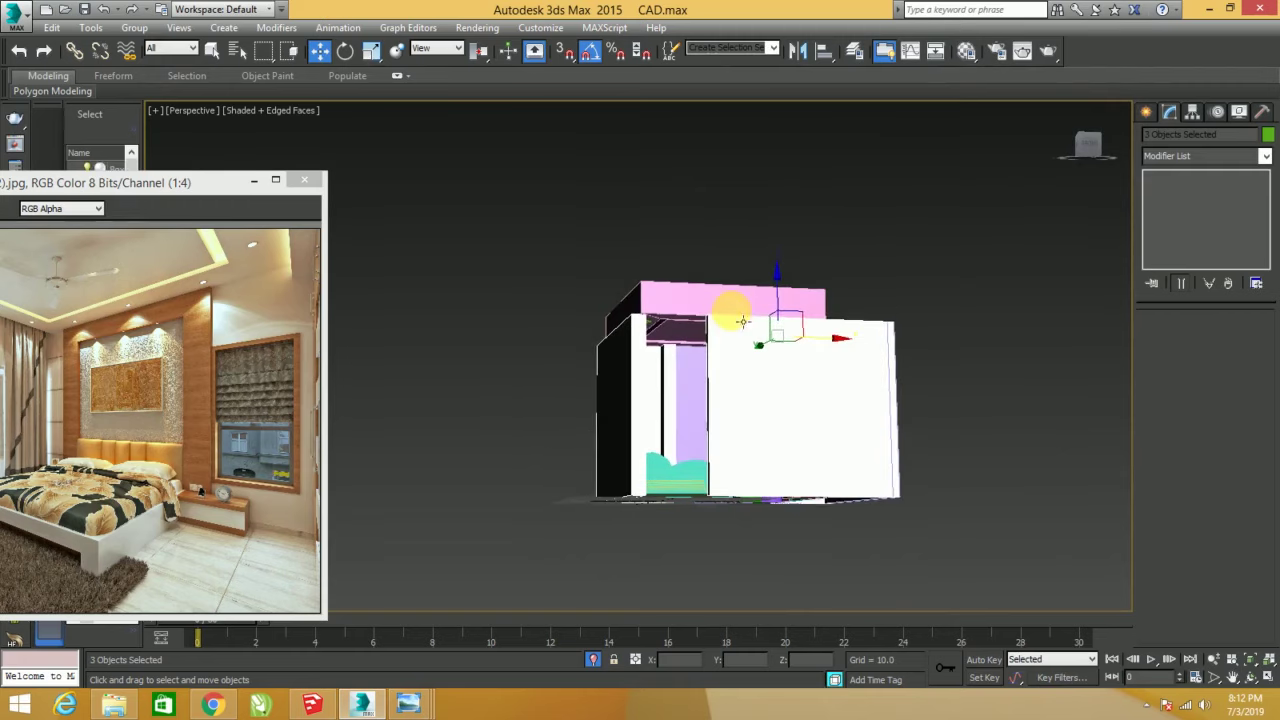
# - Raise the pink ceiling slab's top vertices on Z to thicken it
pyautogui.click(766, 302)
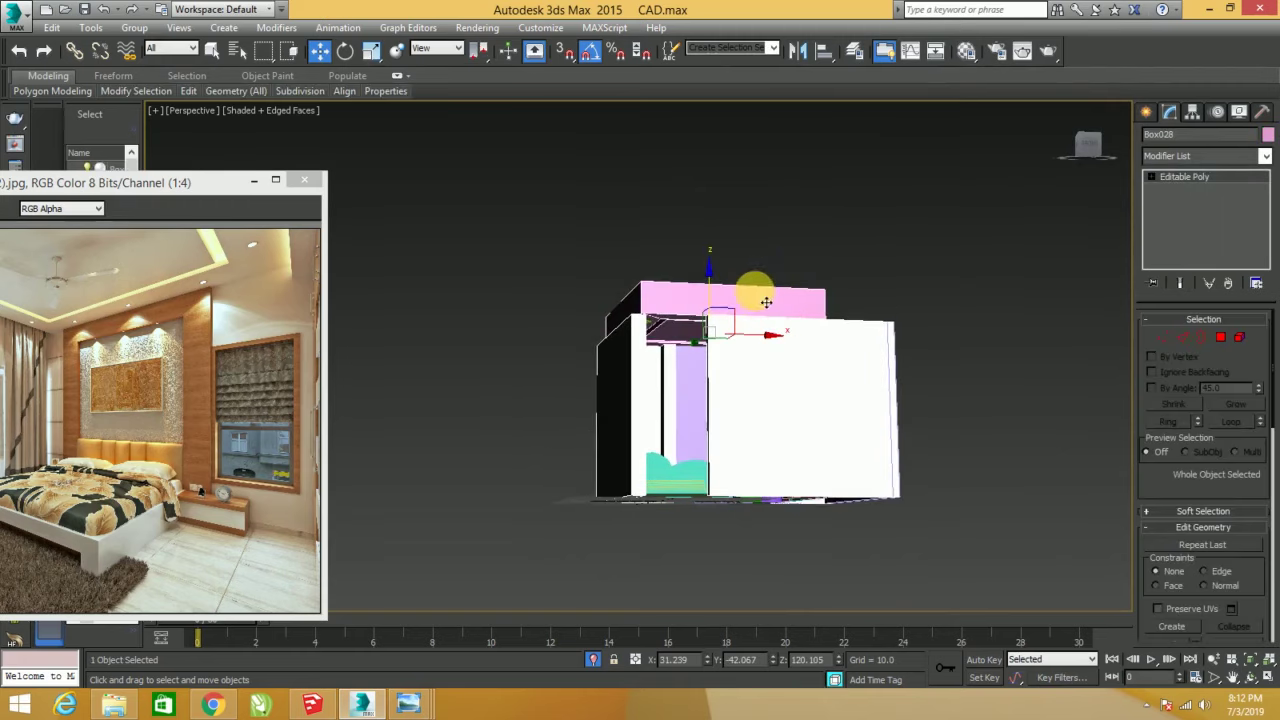
pyautogui.keyDown('alt'); pyautogui.moveTo(772, 298); pyautogui.dragTo(714, 309, button='middle'); pyautogui.keyUp('alt')
pyautogui.click(1160, 345)
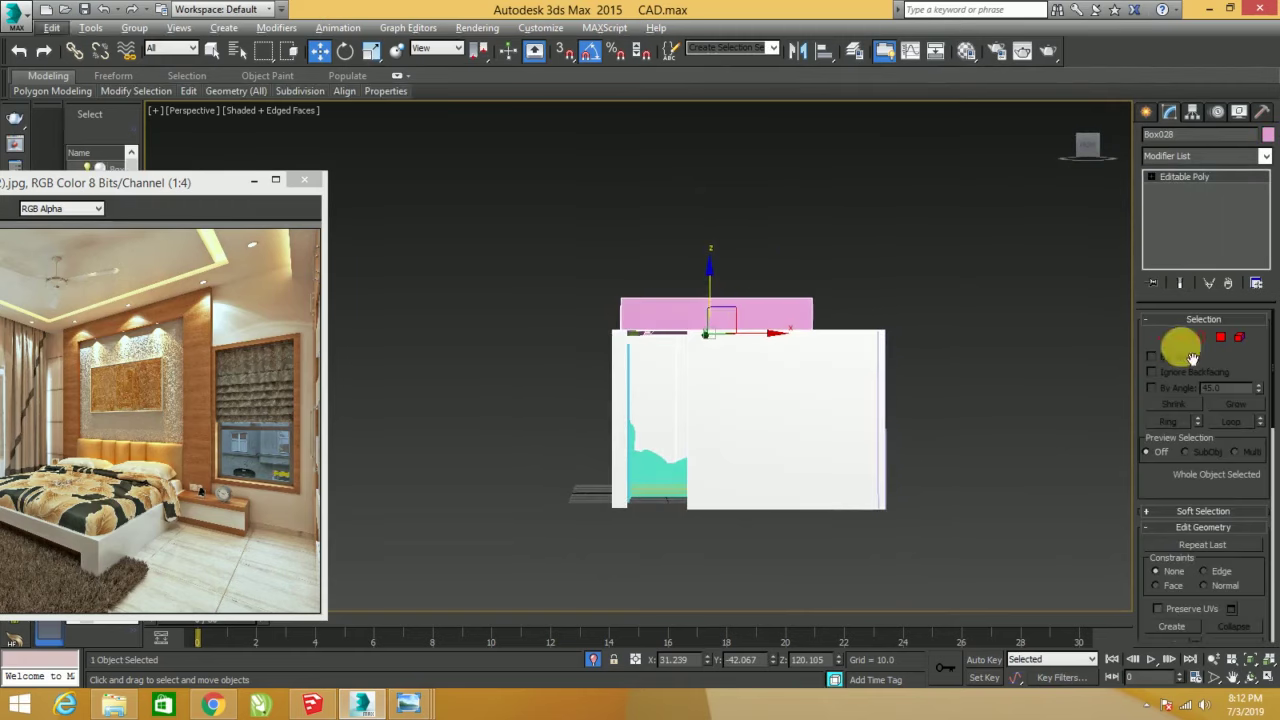
pyautogui.press('1')
pyautogui.moveTo(584, 264); pyautogui.dragTo(828, 316)
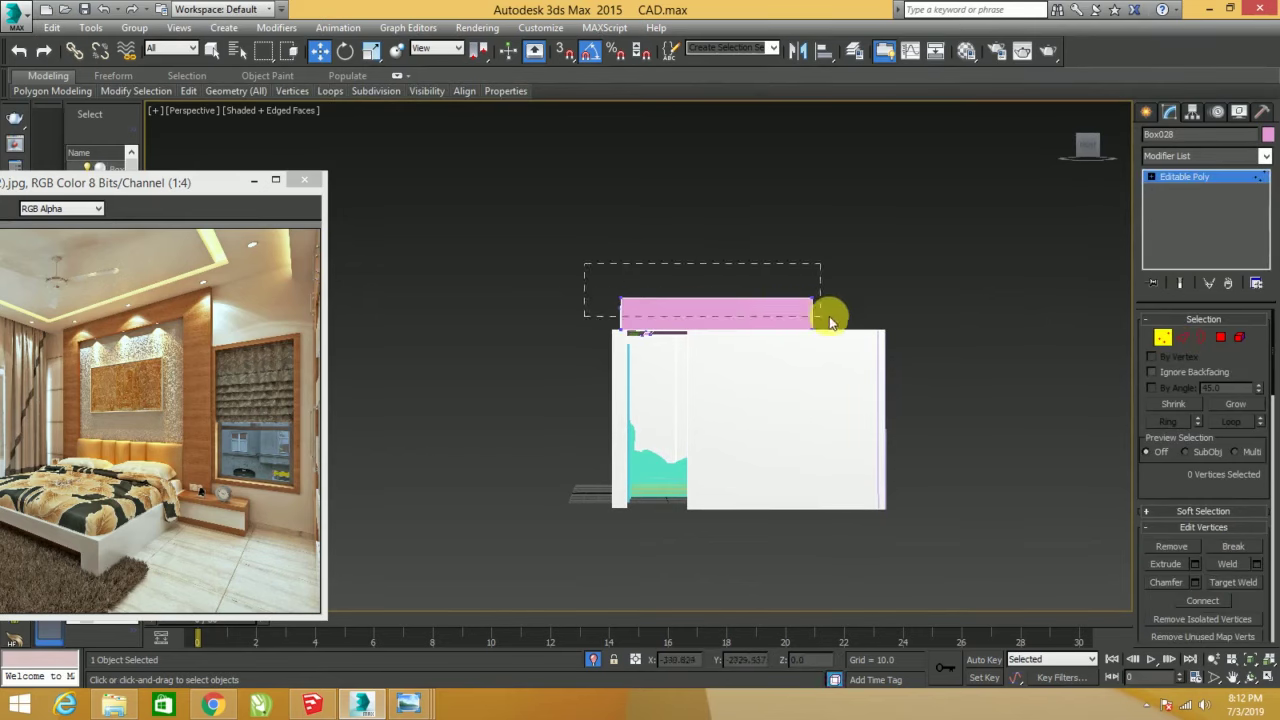
pyautogui.moveTo(843, 313)
pyautogui.keyDown('alt'); pyautogui.mouseDown(button='middle')
pyautogui.moveTo(809, 320)
pyautogui.moveTo(736, 272)
pyautogui.mouseUp(button='middle'); pyautogui.keyUp('alt')
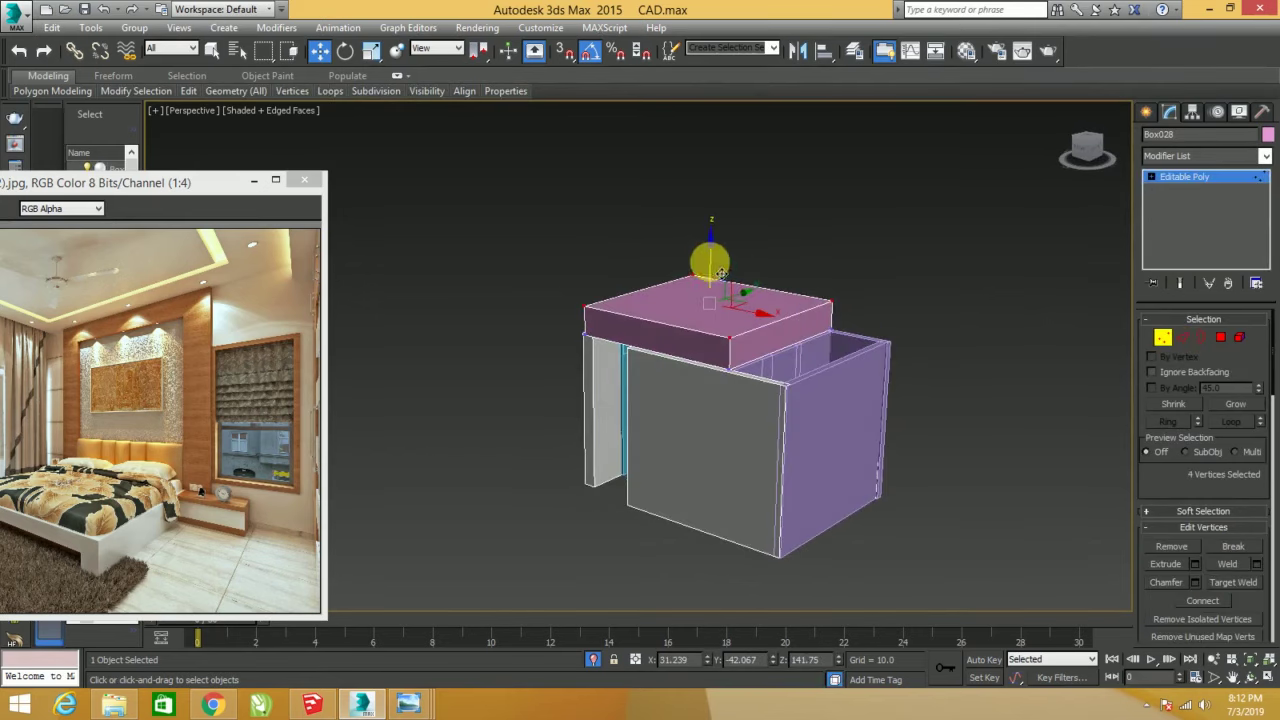
pyautogui.click(1185, 176)
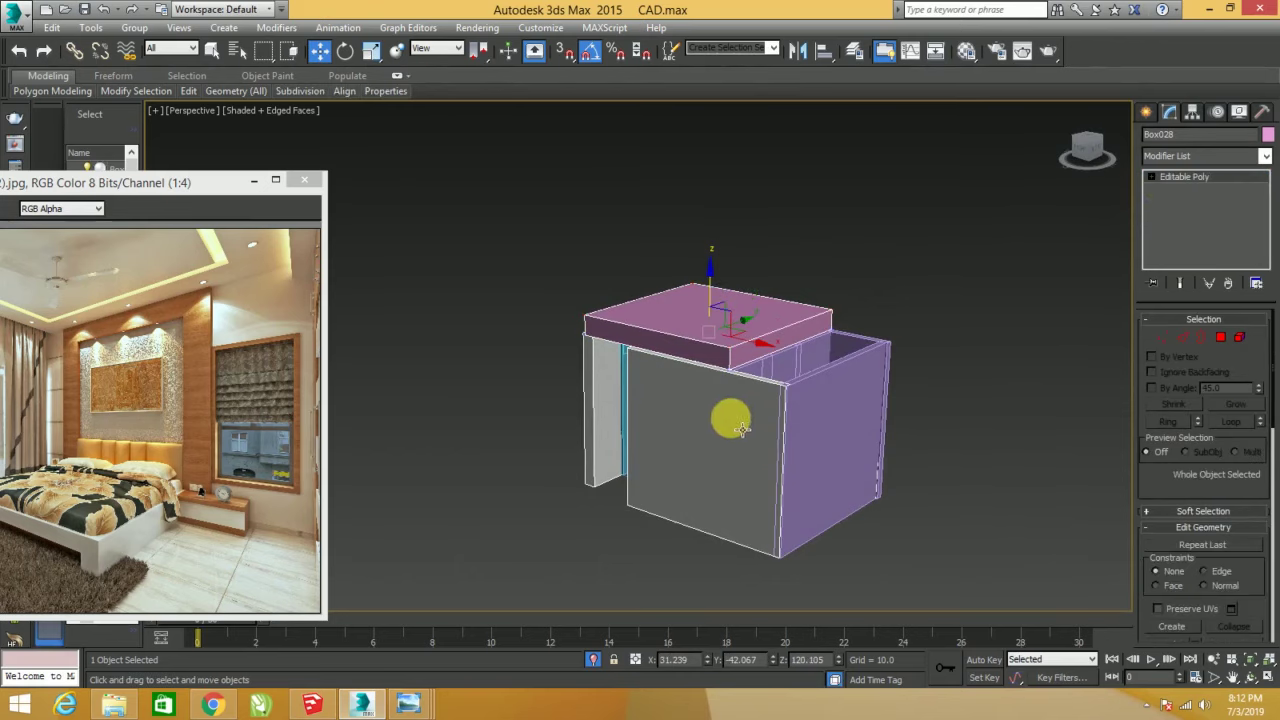
pyautogui.click(689, 442)
pyautogui.rightClick(650, 398)
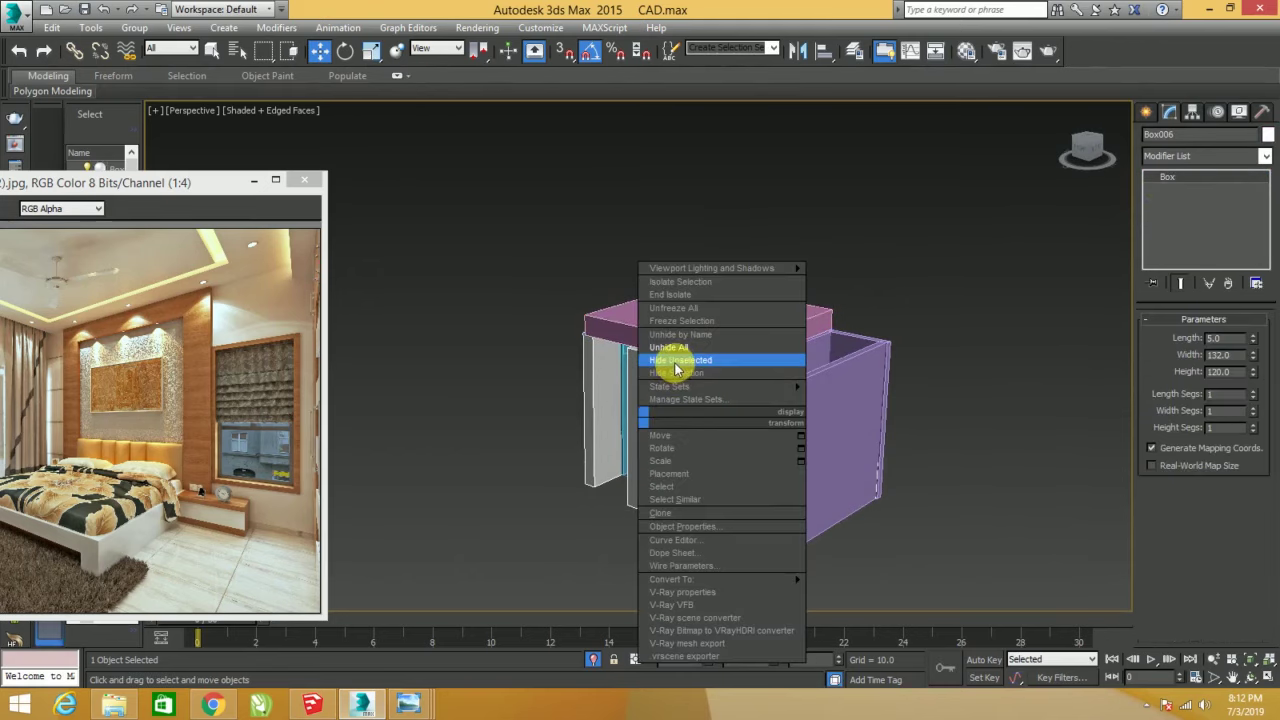
# - Hide the grey front wall panel and zoom in toward the room interior
pyautogui.click(666, 371)
pyautogui.moveTo(737, 437)
pyautogui.keyDown('alt'); pyautogui.mouseDown(button='middle')
pyautogui.moveTo(785, 354)
pyautogui.moveTo(786, 395)
pyautogui.moveTo(790, 330)
pyautogui.mouseUp(button='middle'); pyautogui.keyUp('alt')
pyautogui.scroll(5, 786, 395)
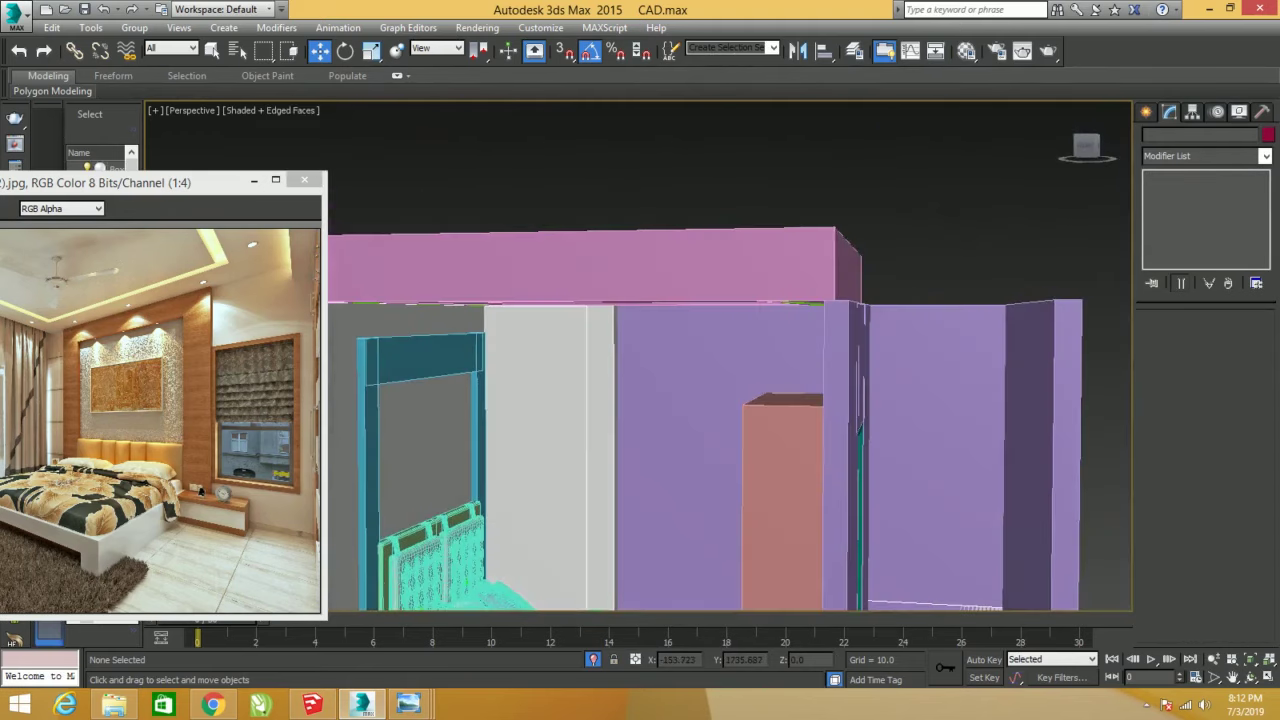
pyautogui.scroll(5, 753, 383)
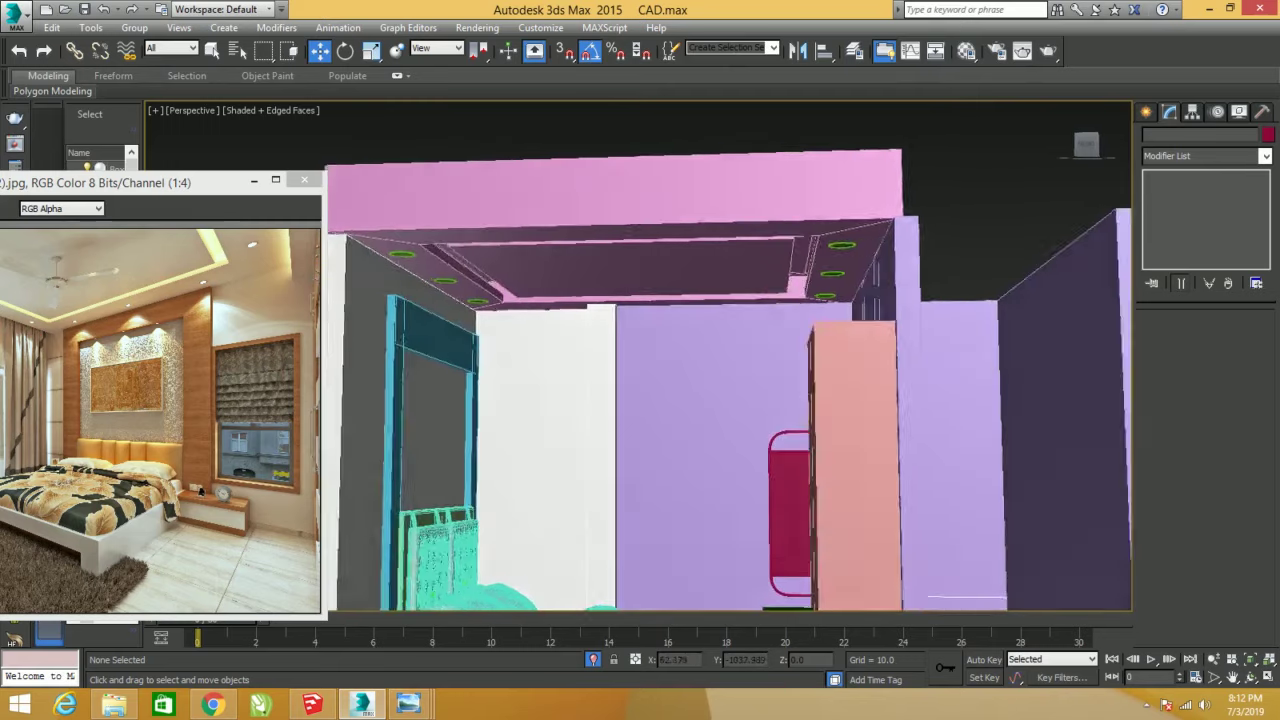
pyautogui.moveTo(753, 383)
pyautogui.keyDown('alt'); pyautogui.mouseDown(button='middle')
pyautogui.moveTo(790, 314)
pyautogui.moveTo(832, 343)
pyautogui.mouseUp(button='middle'); pyautogui.keyUp('alt')
pyautogui.scroll(-5, 790, 314)
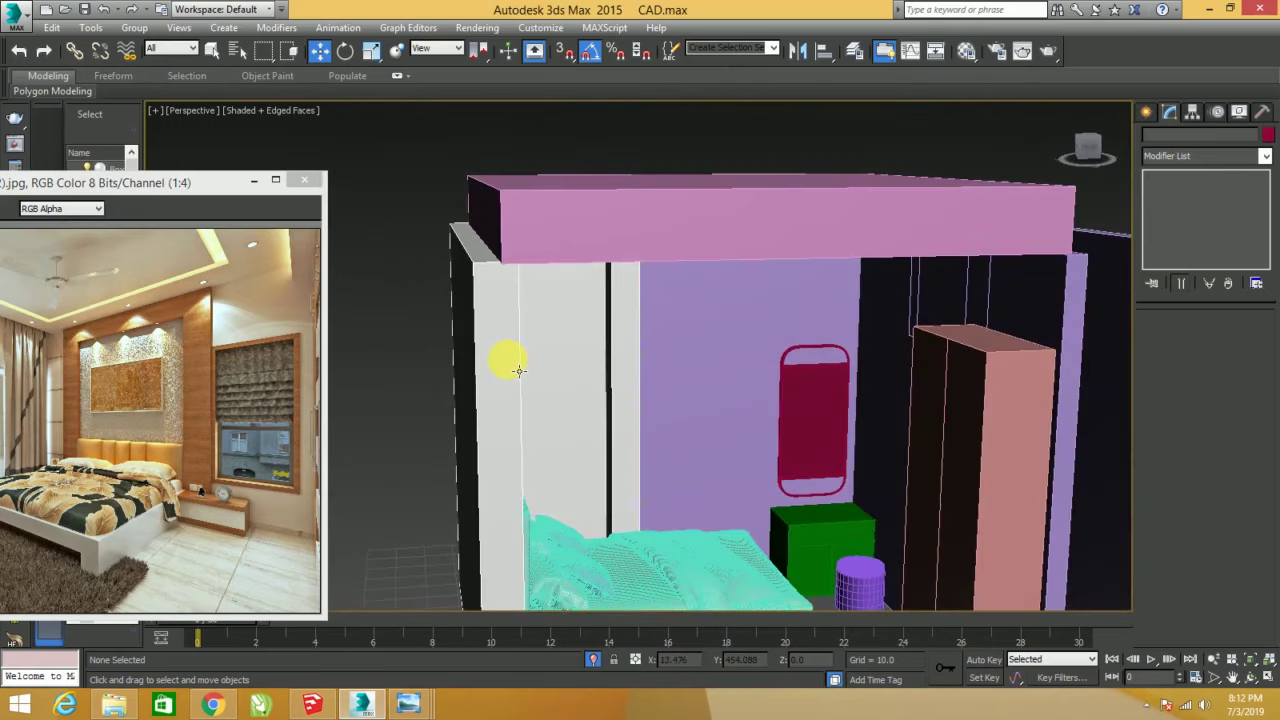
# - Hide the dark side wall panel to expose the door and window, then show Downloads
pyautogui.keyDown('alt'); pyautogui.moveTo(545, 384); pyautogui.dragTo(640, 409, button='middle'); pyautogui.keyUp('alt')
pyautogui.click(571, 400)
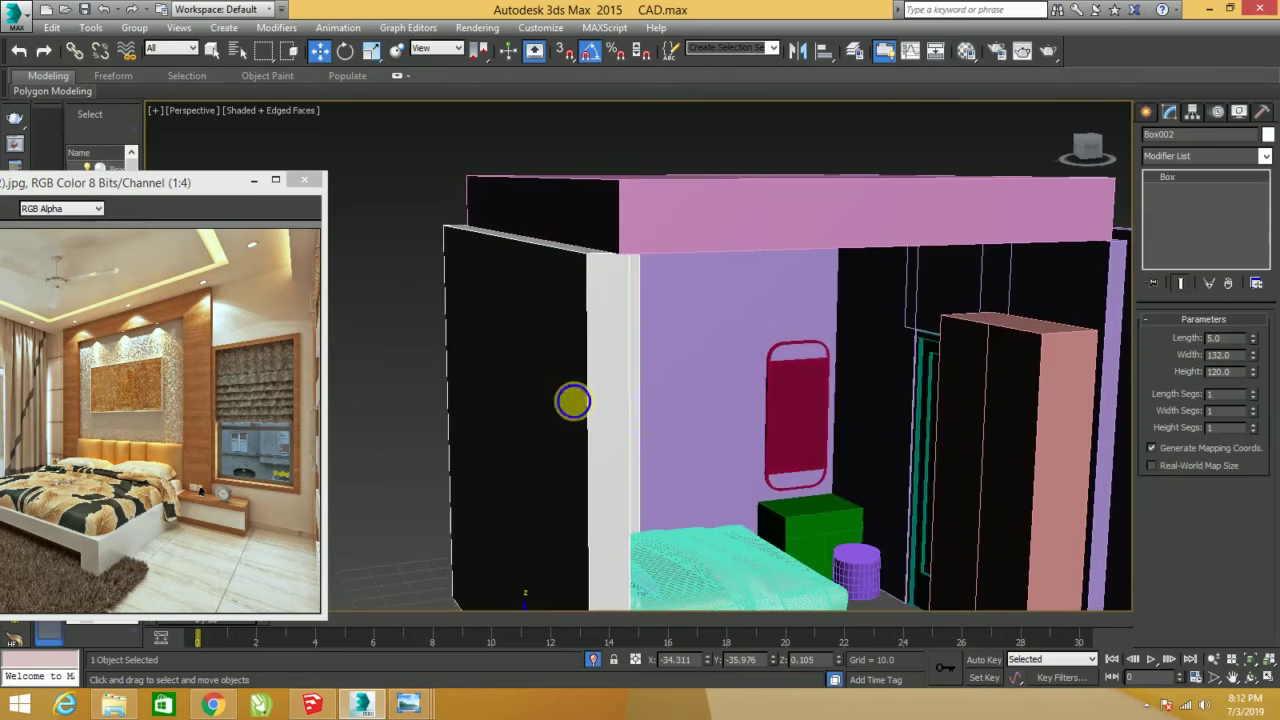
pyautogui.rightClick(571, 400)
pyautogui.click(634, 374)
pyautogui.scroll(2, 650, 370)
pyautogui.scroll(2, 660, 360)
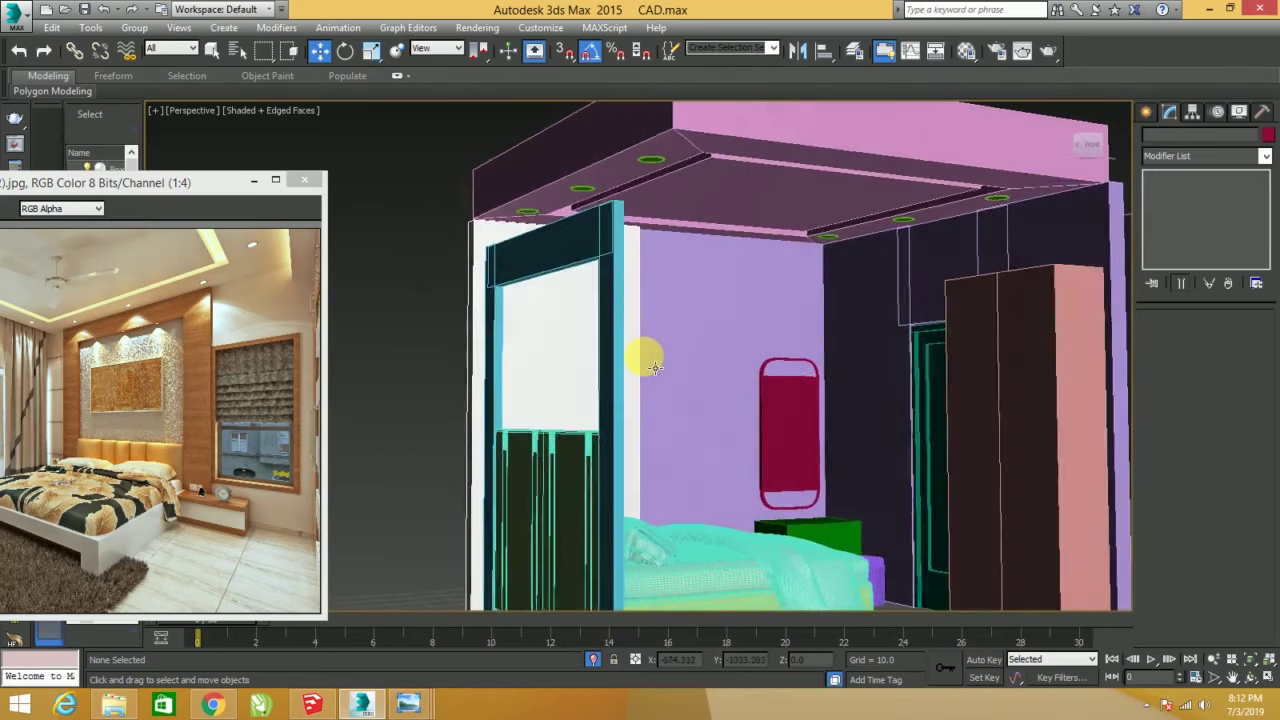
pyautogui.scroll(2, 630, 354)
pyautogui.scroll(1, 620, 362)
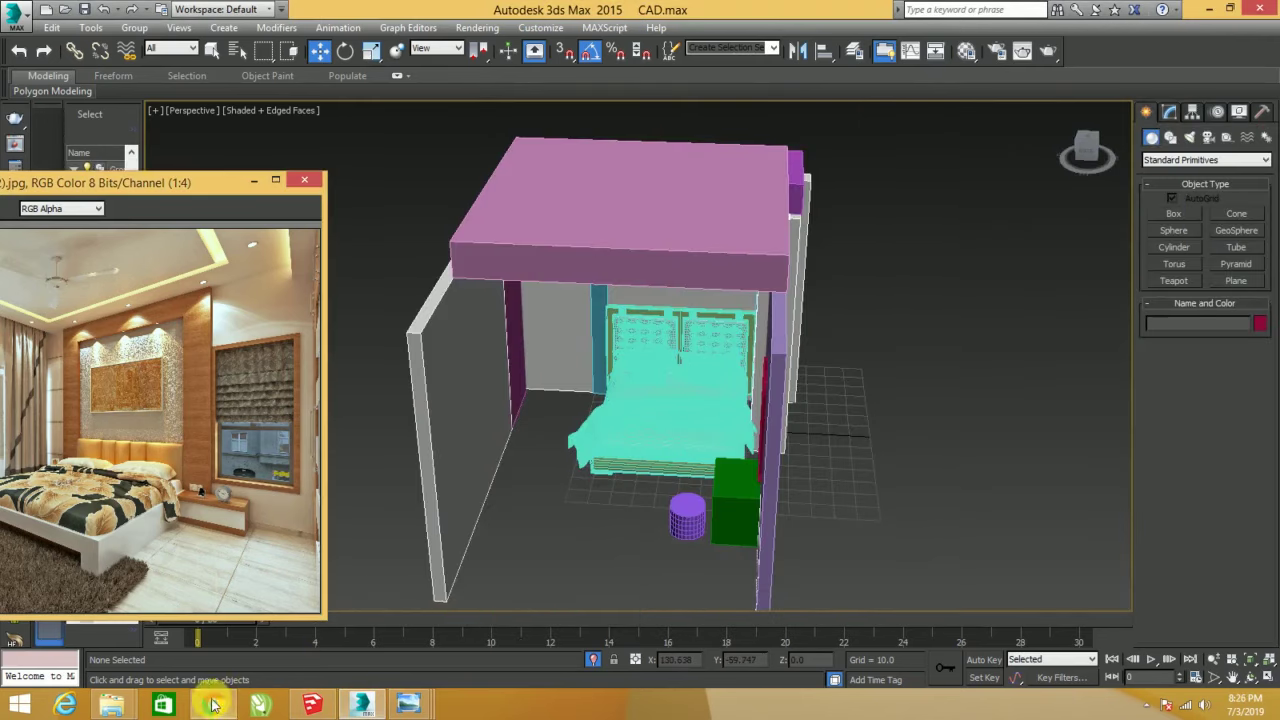
pyautogui.moveTo(112, 705)
pyautogui.click(238, 638)
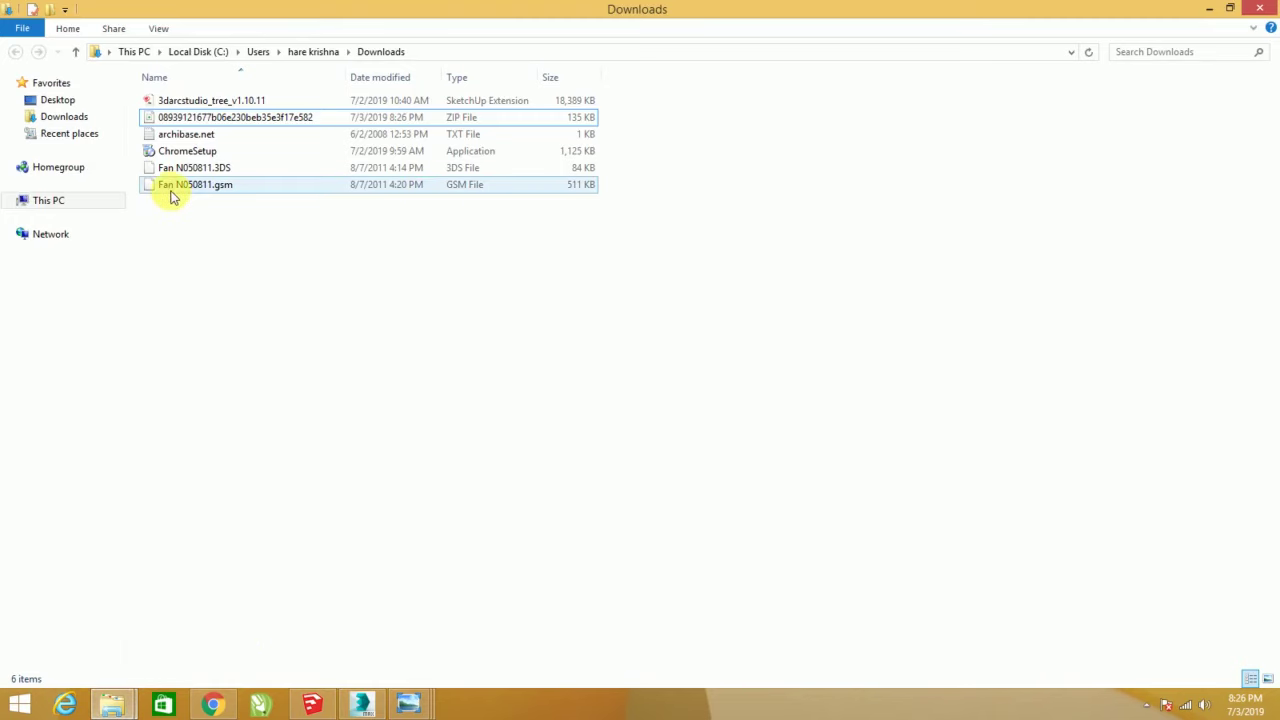
# - Drag Fan N050811.3DS into 3ds Max, delete that first import, and drag it in again
pyautogui.moveTo(165, 168)
pyautogui.mouseDown()
pyautogui.moveTo(370, 675)
pyautogui.moveTo(660, 560)
pyautogui.mouseUp()
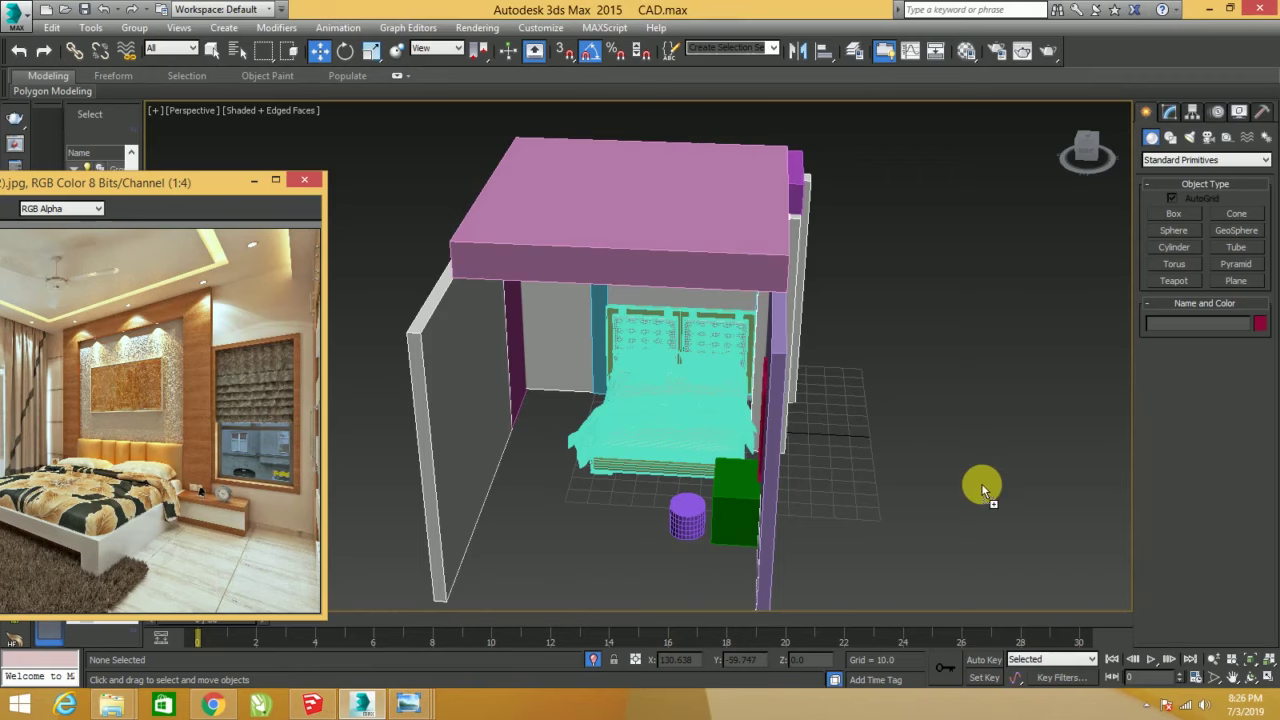
pyautogui.moveTo(982, 487); pyautogui.dragTo(982, 487)
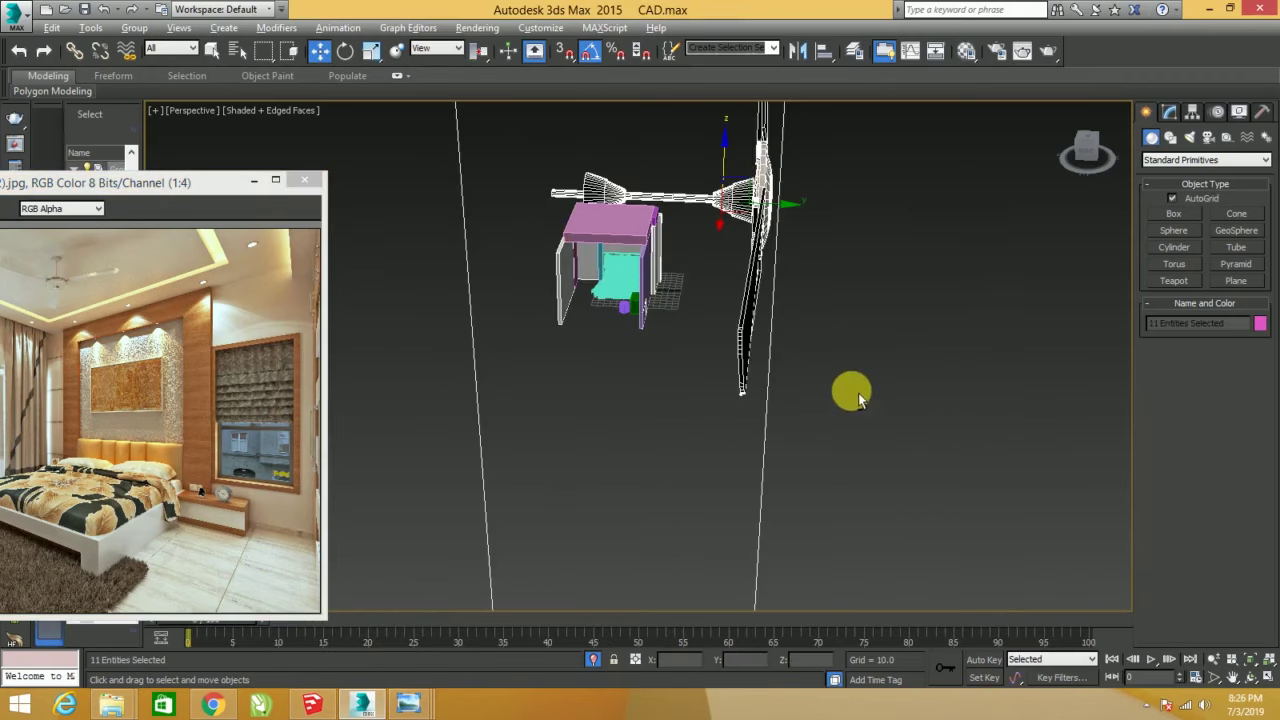
pyautogui.press('Delete')
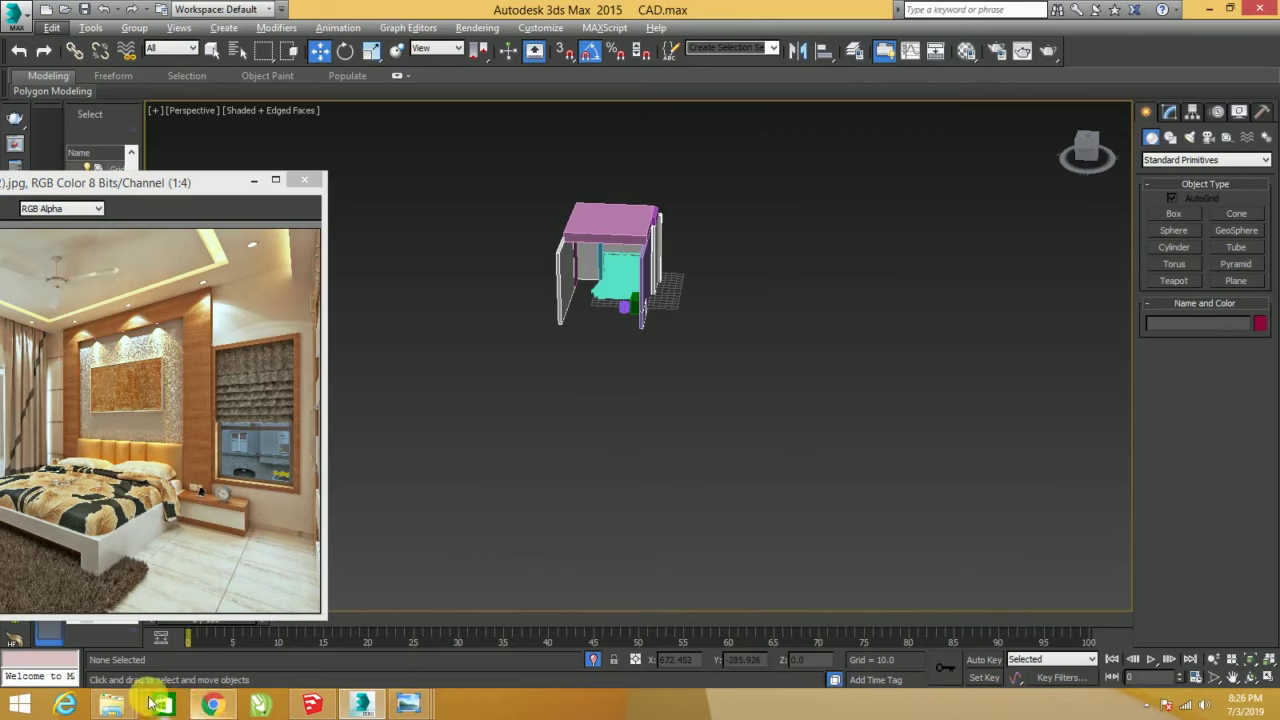
pyautogui.click(112, 705)
pyautogui.click(250, 622)
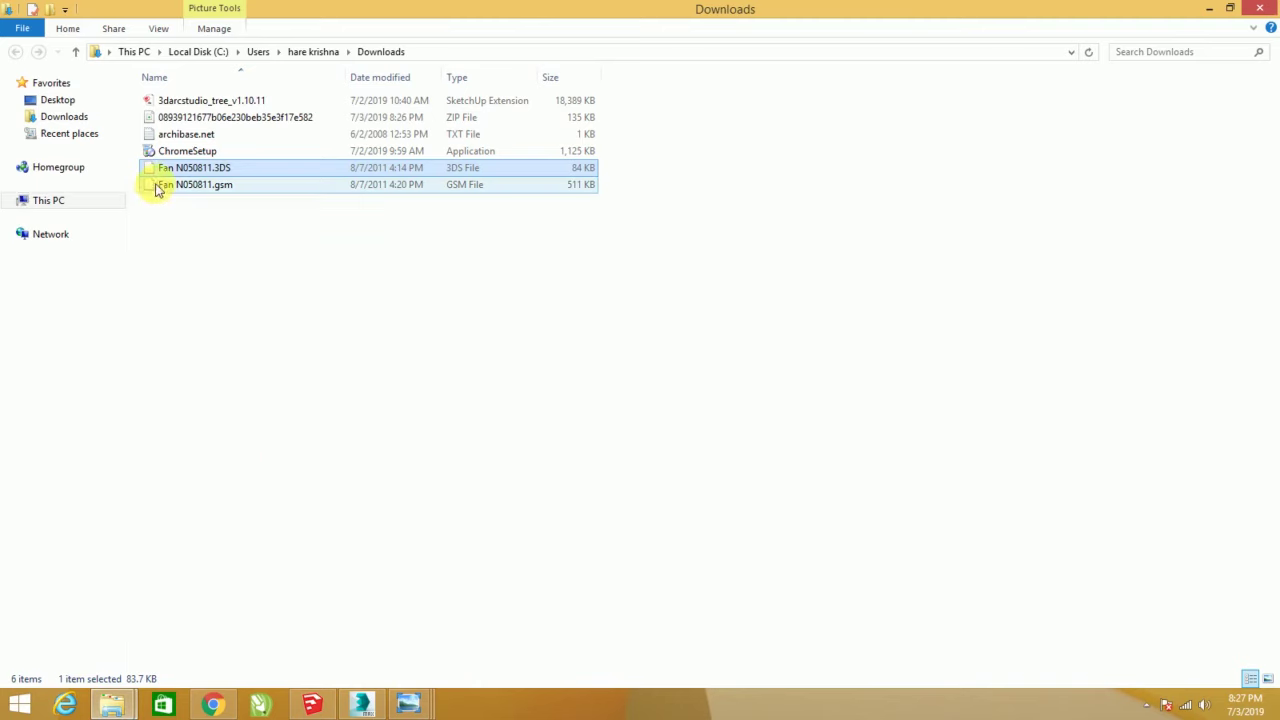
pyautogui.moveTo(155, 172); pyautogui.dragTo(375, 657)
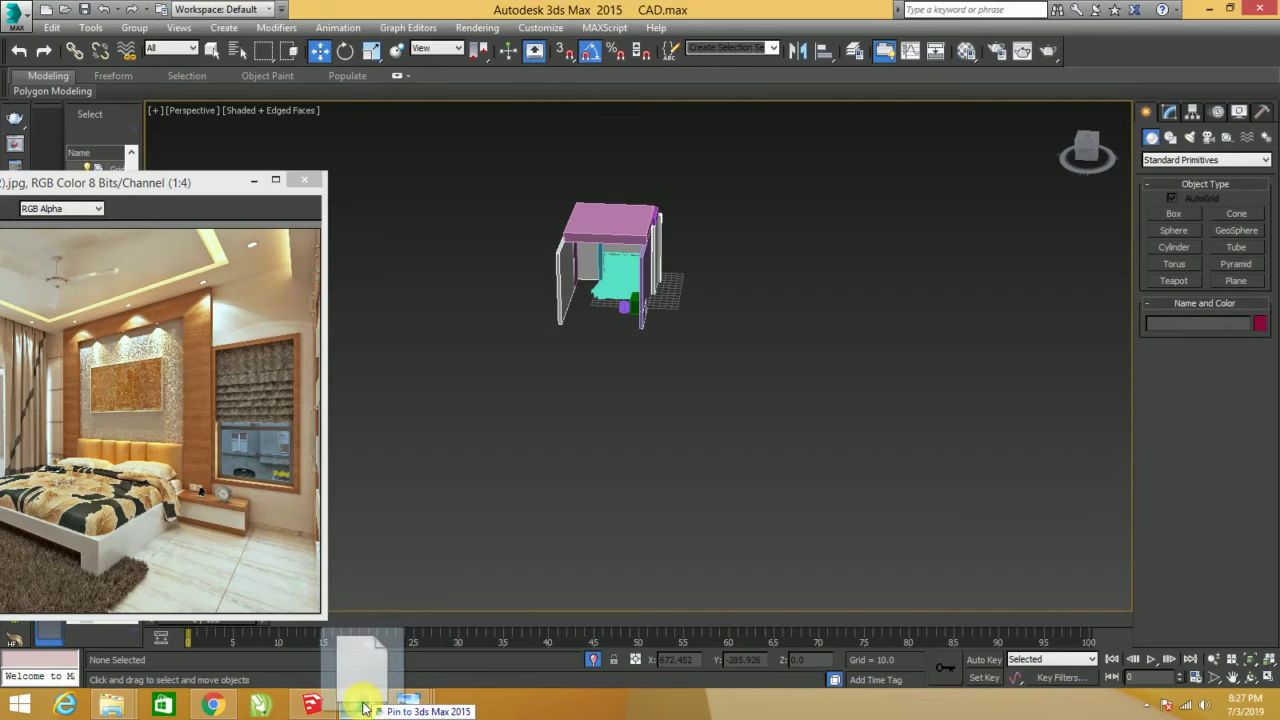
# - Re-import the ceiling fan model and frame it in the Top viewport
pyautogui.moveTo(365, 680); pyautogui.dragTo(735, 497)
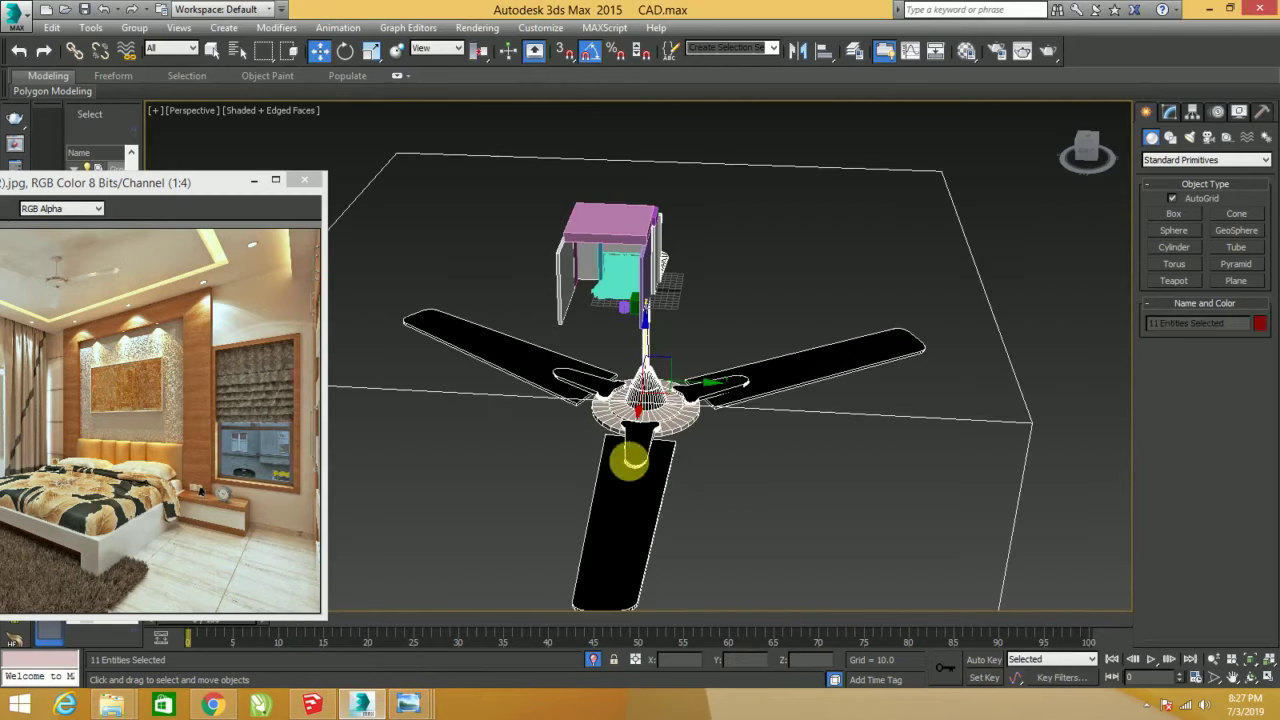
pyautogui.moveTo(586, 443)
pyautogui.keyDown('alt'); pyautogui.mouseDown(button='middle')
pyautogui.moveTo(617, 403)
pyautogui.moveTo(618, 436)
pyautogui.moveTo(663, 456)
pyautogui.moveTo(598, 447)
pyautogui.moveTo(805, 458)
pyautogui.moveTo(770, 455)
pyautogui.mouseUp(button='middle'); pyautogui.keyUp('alt')
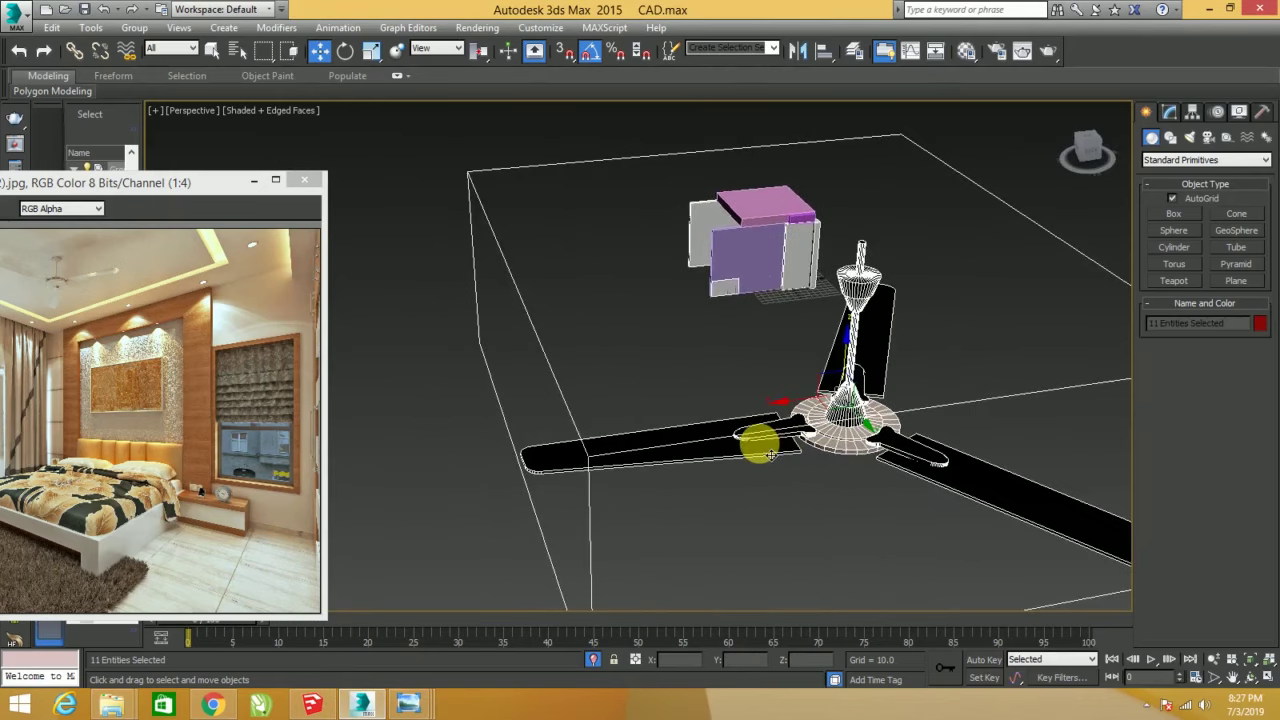
pyautogui.hotkey('alt', 'w')
pyautogui.hotkey('alt', 'w')
pyautogui.hotkey('alt', 'w')
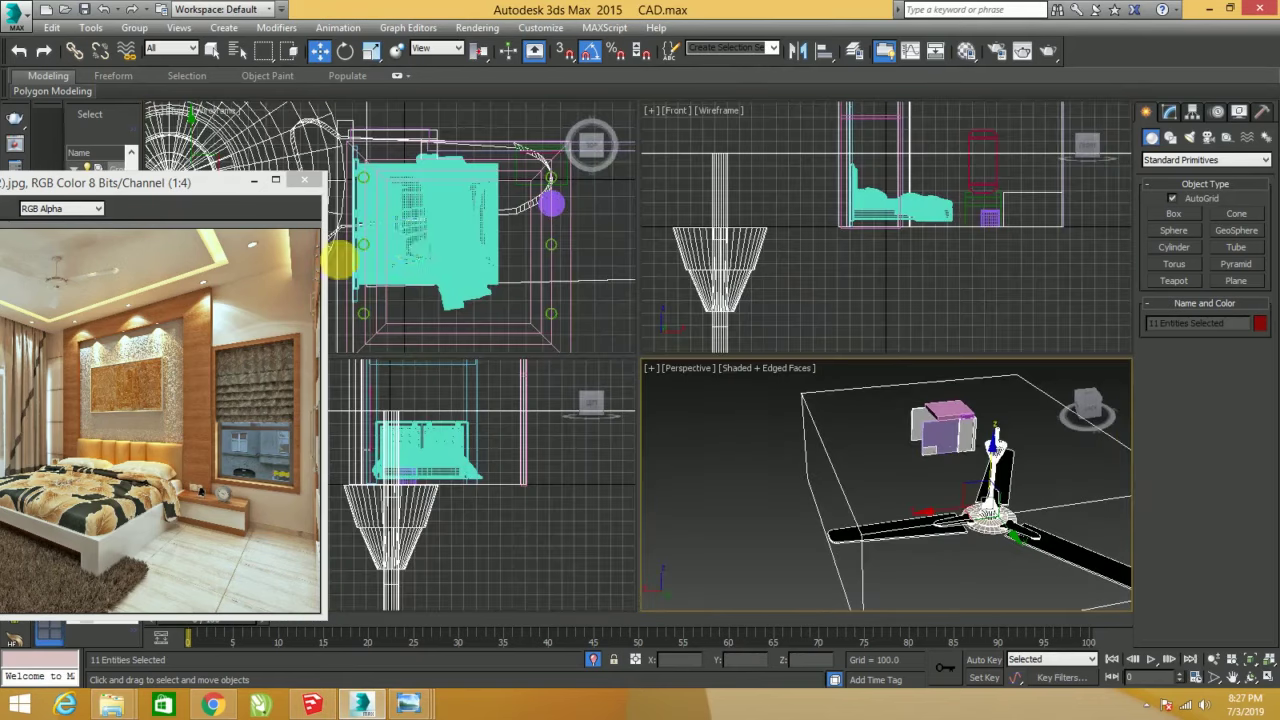
pyautogui.hotkey('alt', 'w')
pyautogui.moveTo(600, 299); pyautogui.dragTo(646, 322, button='middle')
pyautogui.scroll(-3, 748, 366)
pyautogui.scroll(-2, 677, 366)
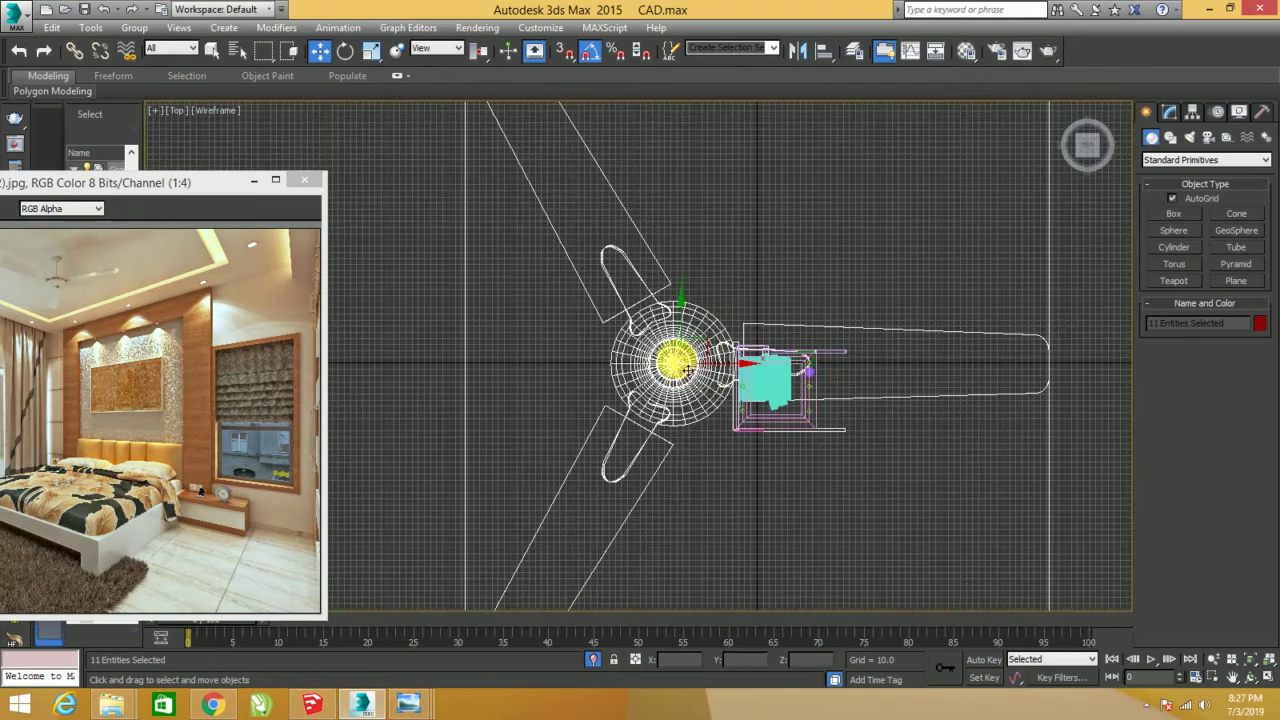
pyautogui.scroll(-2, 677, 366)
# - Select all 11 fan parts and group them as Group005
pyautogui.click(371, 50)
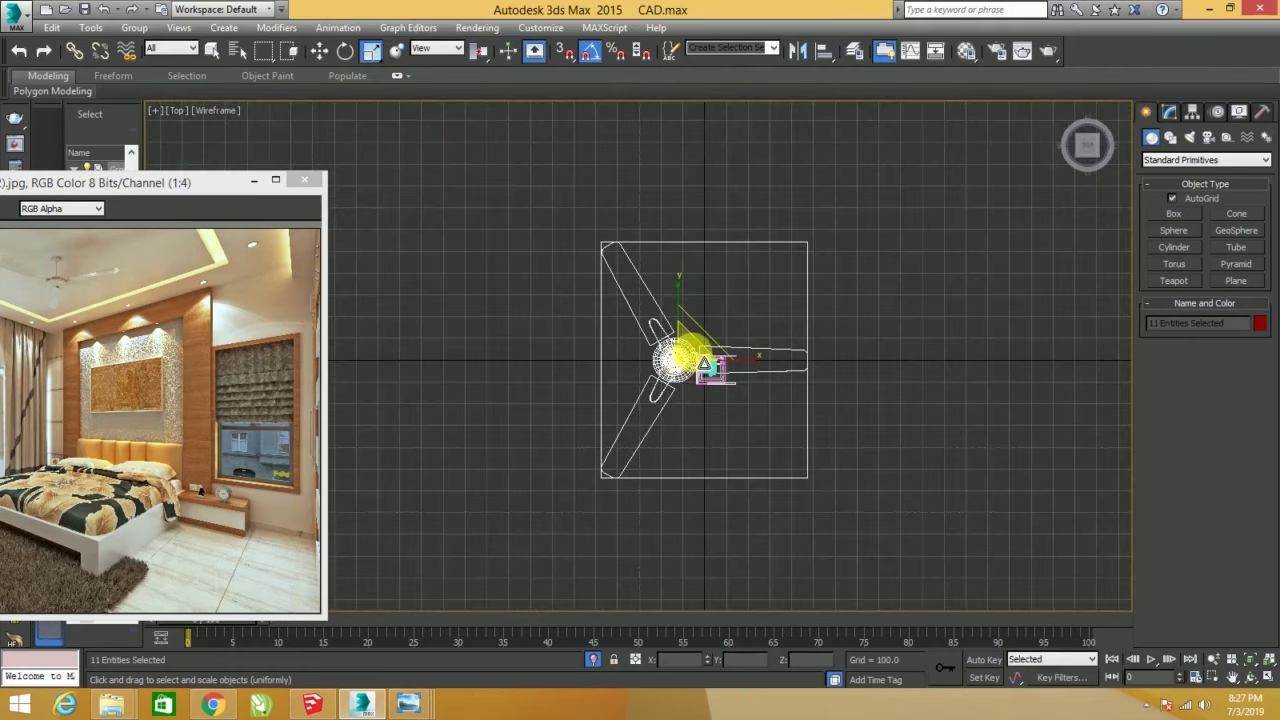
pyautogui.click(705, 366)
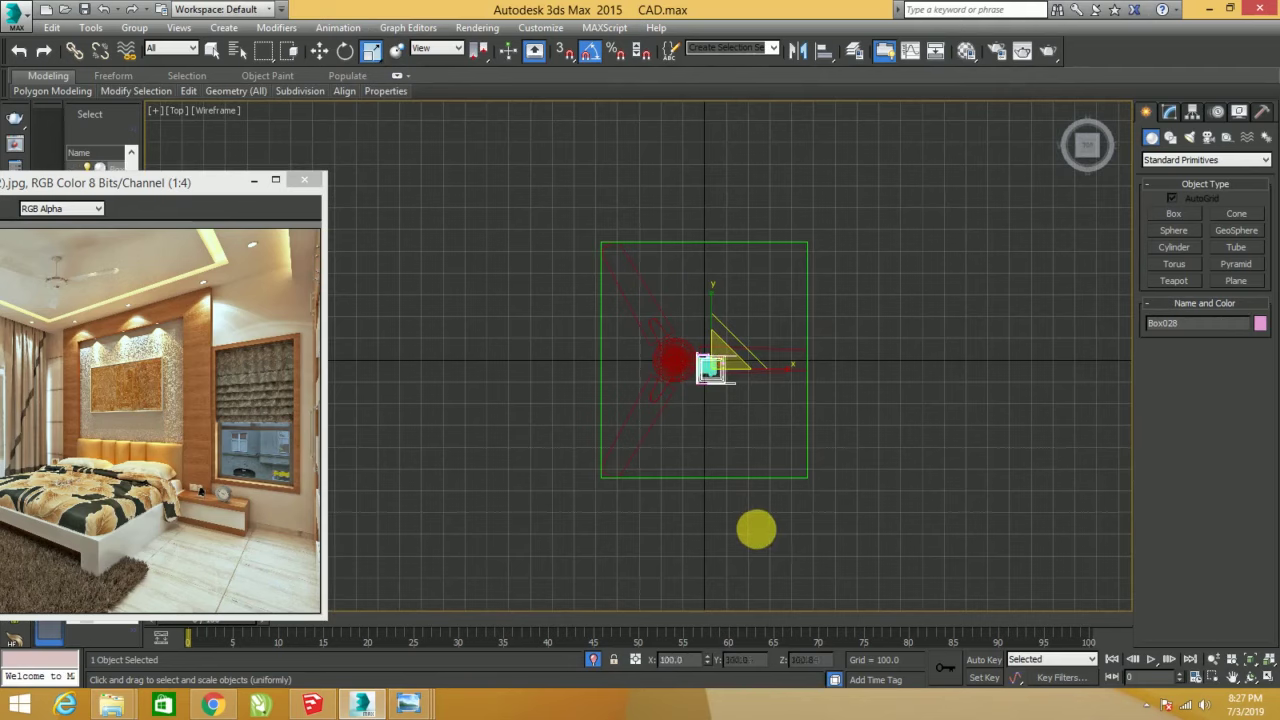
pyautogui.hotkey('ctrl', 'a')
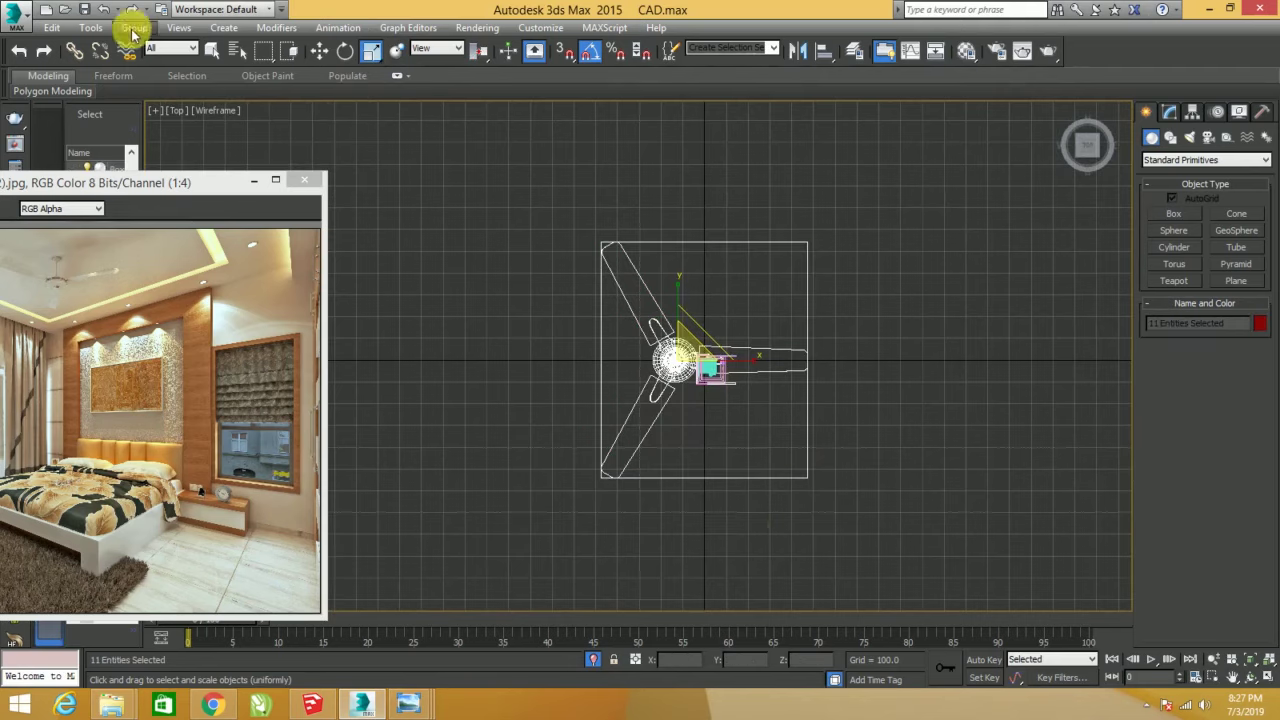
pyautogui.click(133, 29)
pyautogui.click(150, 41)
pyautogui.click(651, 378)
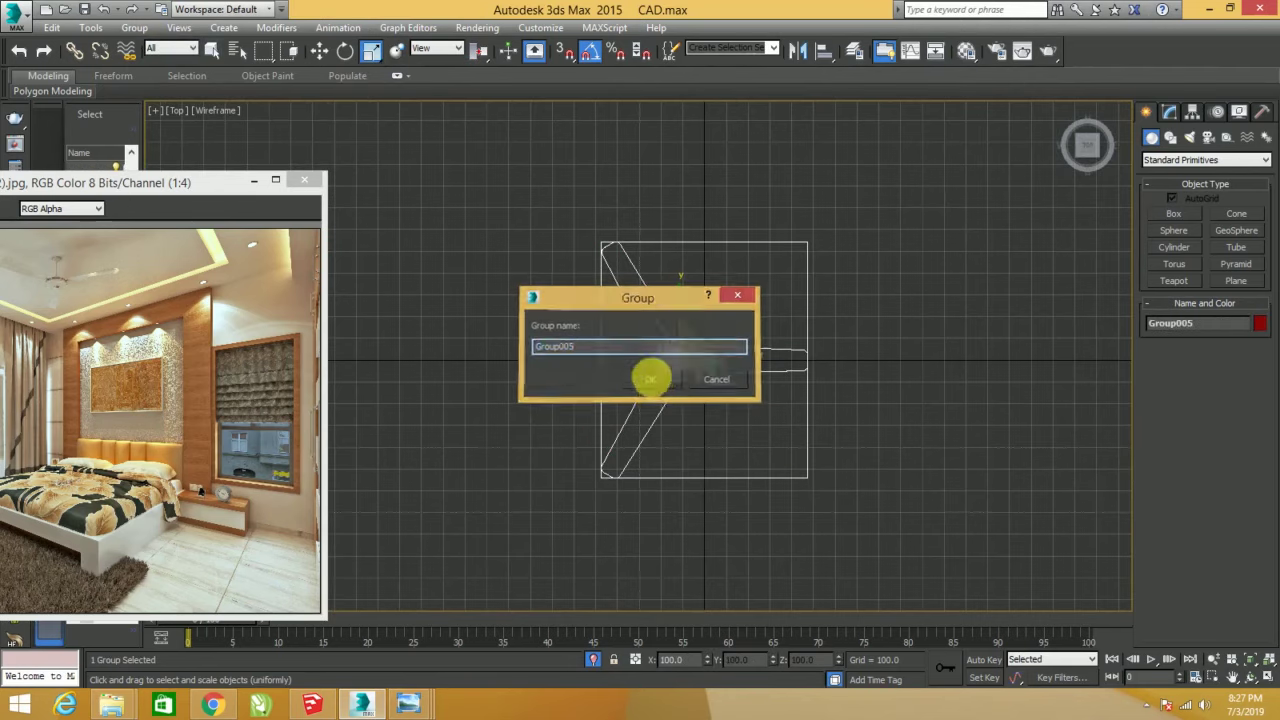
# - Toggle between the four-viewport layout and maximised Perspective and Top views
pyautogui.scroll(-3, 703, 358)
pyautogui.scroll(-2, 737, 451)
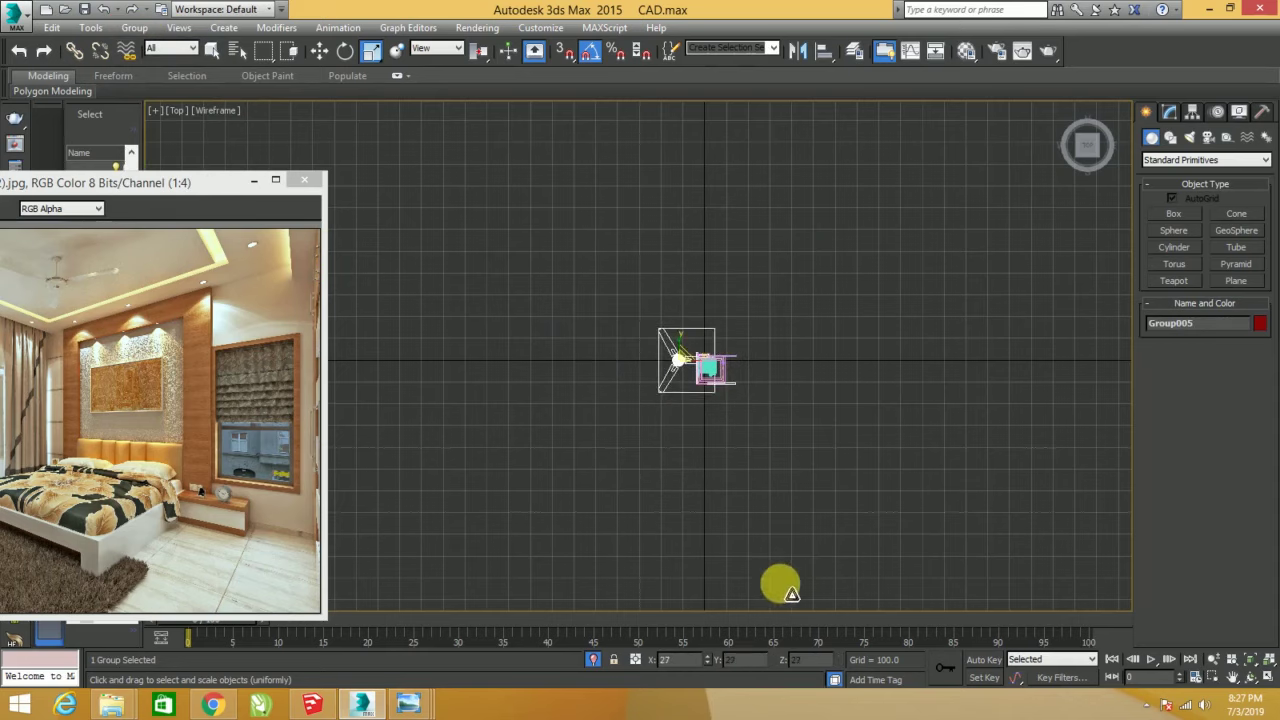
pyautogui.hotkey('alt', 'w')
pyautogui.hotkey('alt', 'w')
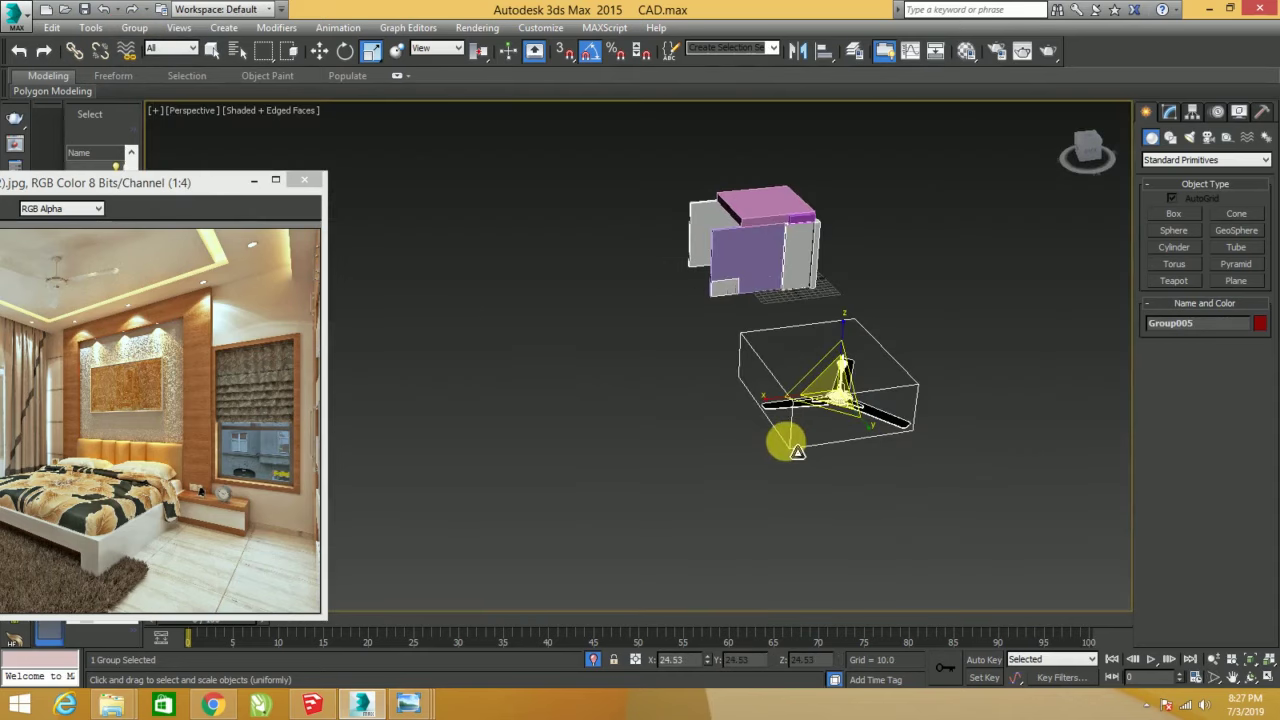
pyautogui.hotkey('alt', 'w')
pyautogui.click(465, 262)
pyautogui.hotkey('alt', 'w')
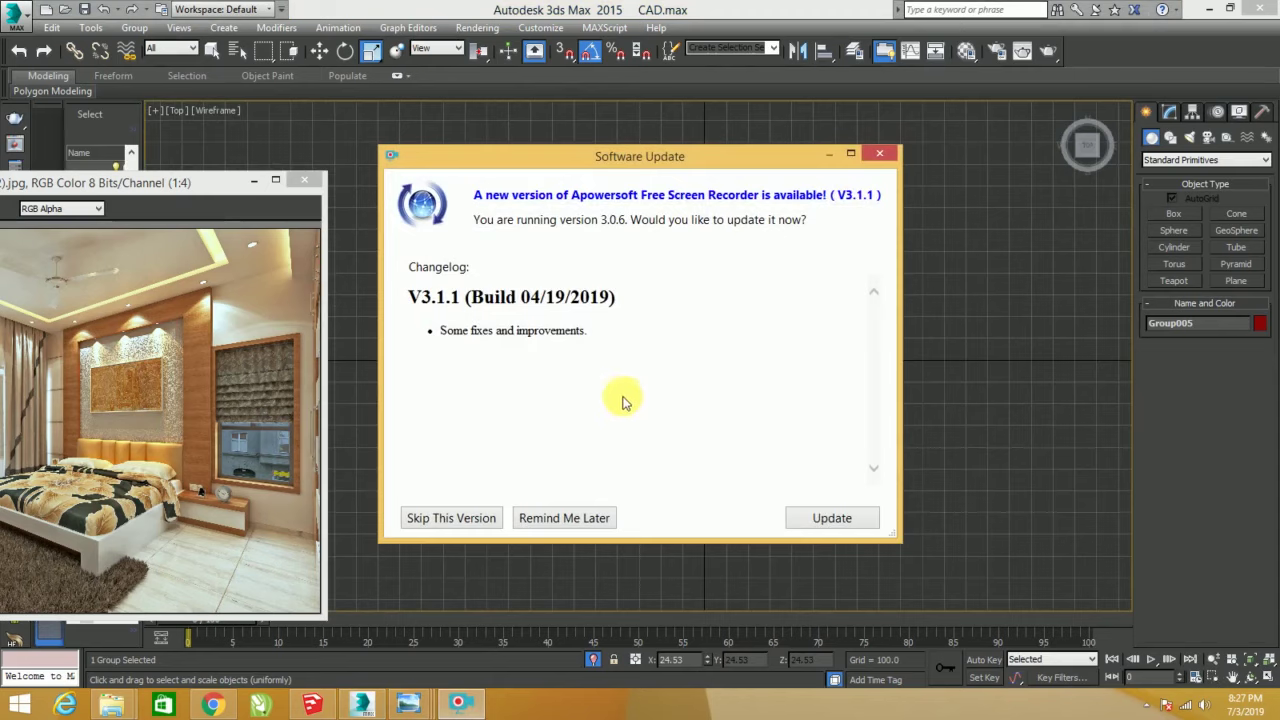
# - Dismiss the update popup and move Group005 over the room centre in plan
pyautogui.click(566, 518)
pyautogui.scroll(4, 700, 395)
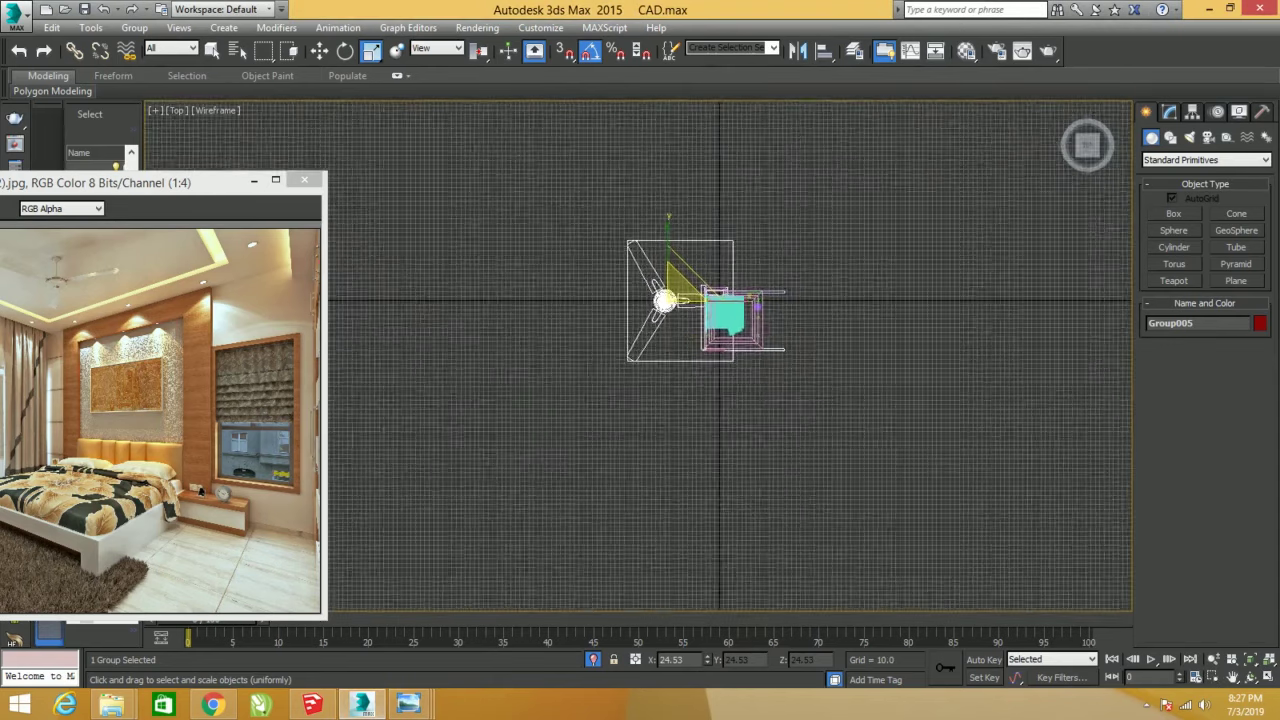
pyautogui.moveTo(695, 349); pyautogui.dragTo(709, 437, button='middle')
pyautogui.press('w')
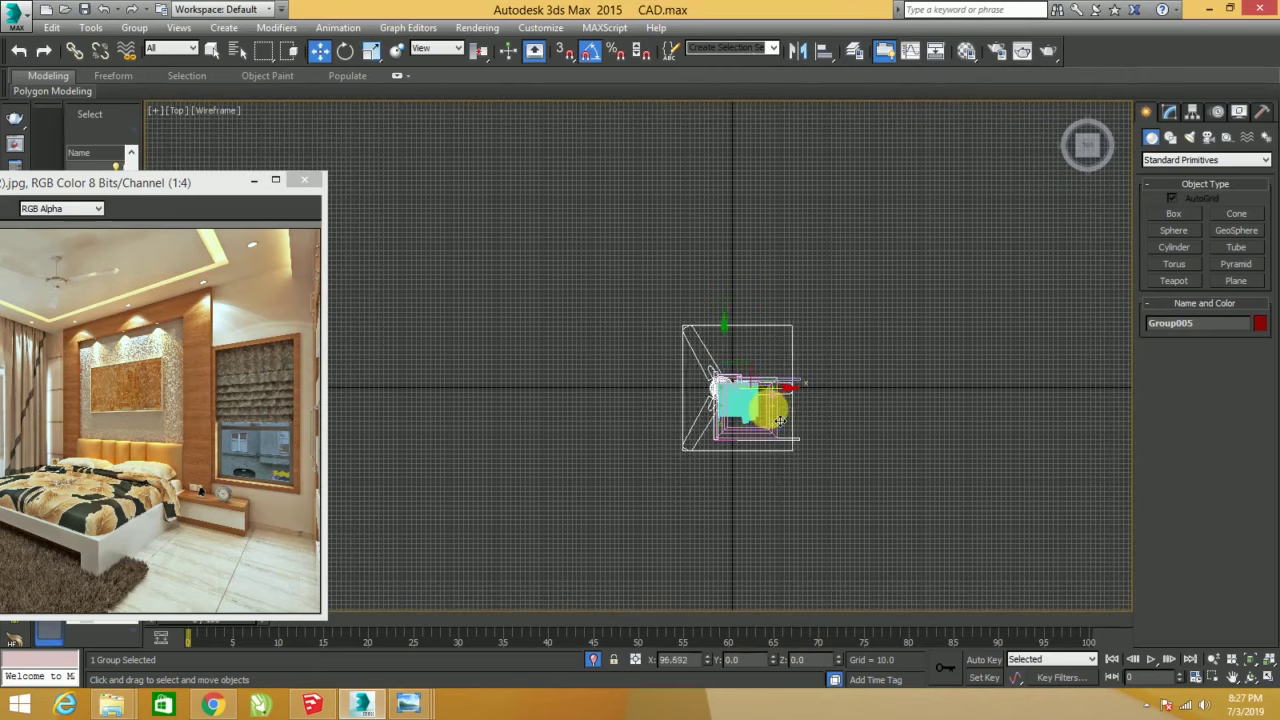
pyautogui.scroll(1, 725, 395)
pyautogui.scroll(2, 700, 370)
pyautogui.scroll(1, 670, 340)
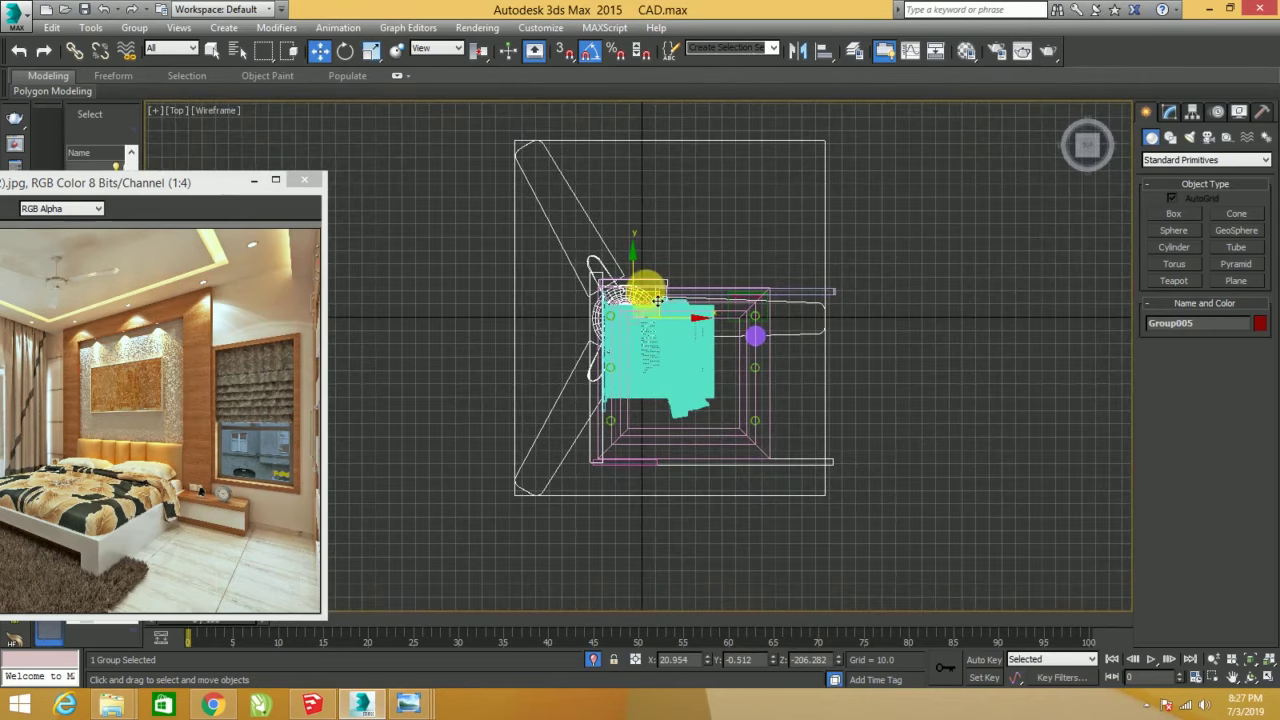
pyautogui.moveTo(643, 299)
pyautogui.mouseDown()
pyautogui.moveTo(697, 388)
pyautogui.moveTo(750, 388)
pyautogui.moveTo(757, 491)
pyautogui.moveTo(800, 627)
pyautogui.mouseUp()
# - In the maximised Perspective view, raise the fan group up under the false ceiling
pyautogui.press('r')
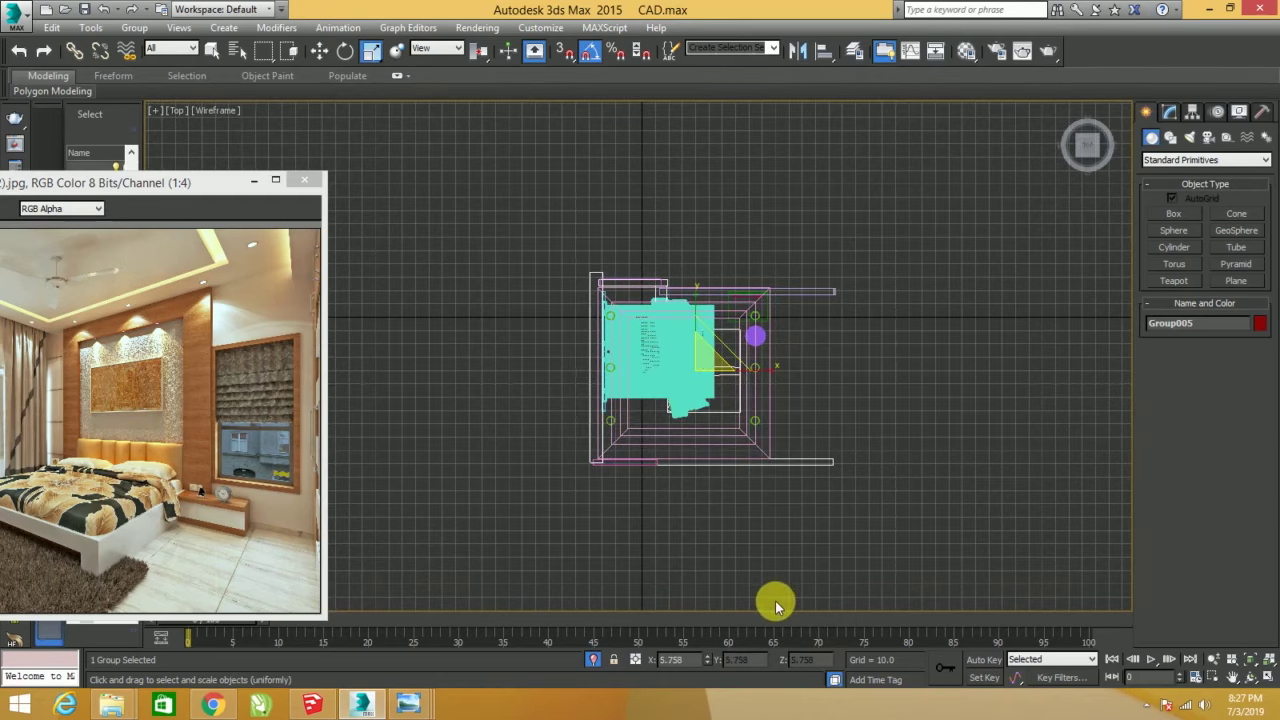
pyautogui.hotkey('alt', 'w')
pyautogui.rightClick(829, 580)
pyautogui.hotkey('alt', 'w')
pyautogui.press('w')
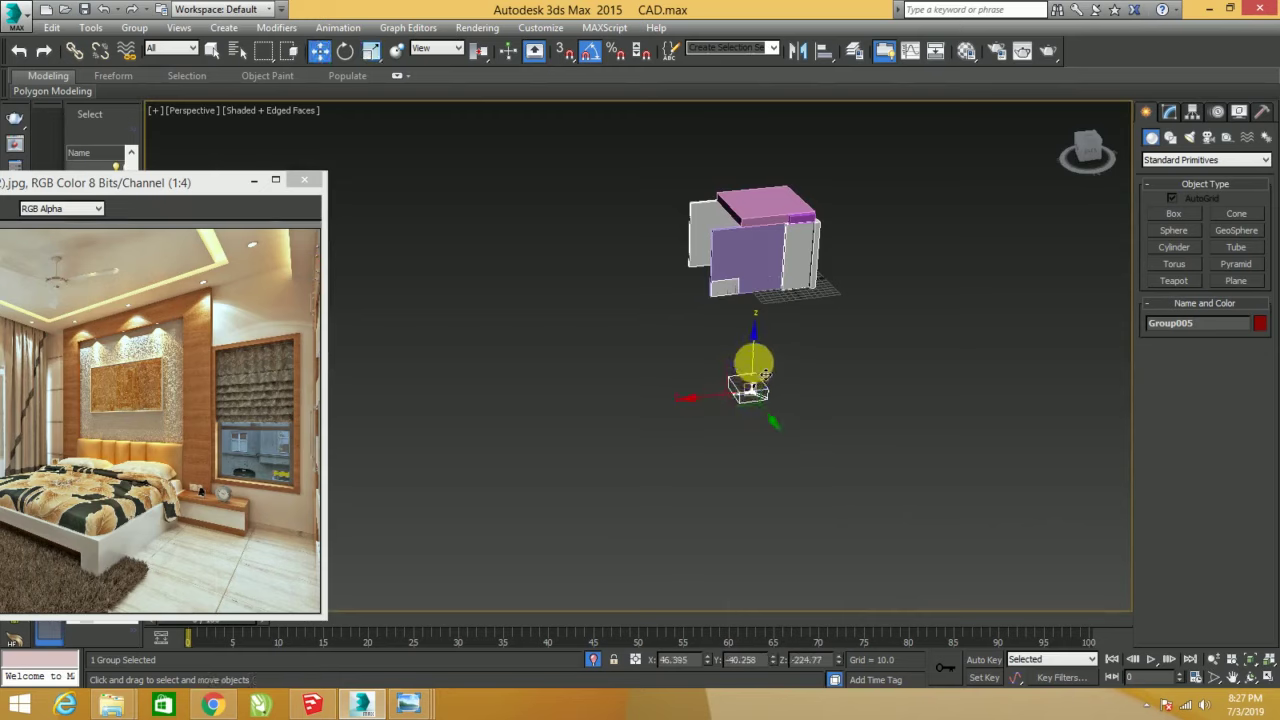
pyautogui.moveTo(768, 347); pyautogui.dragTo(775, 211)
pyautogui.keyDown('alt'); pyautogui.moveTo(775, 196); pyautogui.dragTo(757, 257, button='middle'); pyautogui.keyUp('alt')
pyautogui.scroll(3, 757, 257)
pyautogui.scroll(3, 790, 157)
pyautogui.moveTo(790, 157); pyautogui.dragTo(798, 303, button='middle')
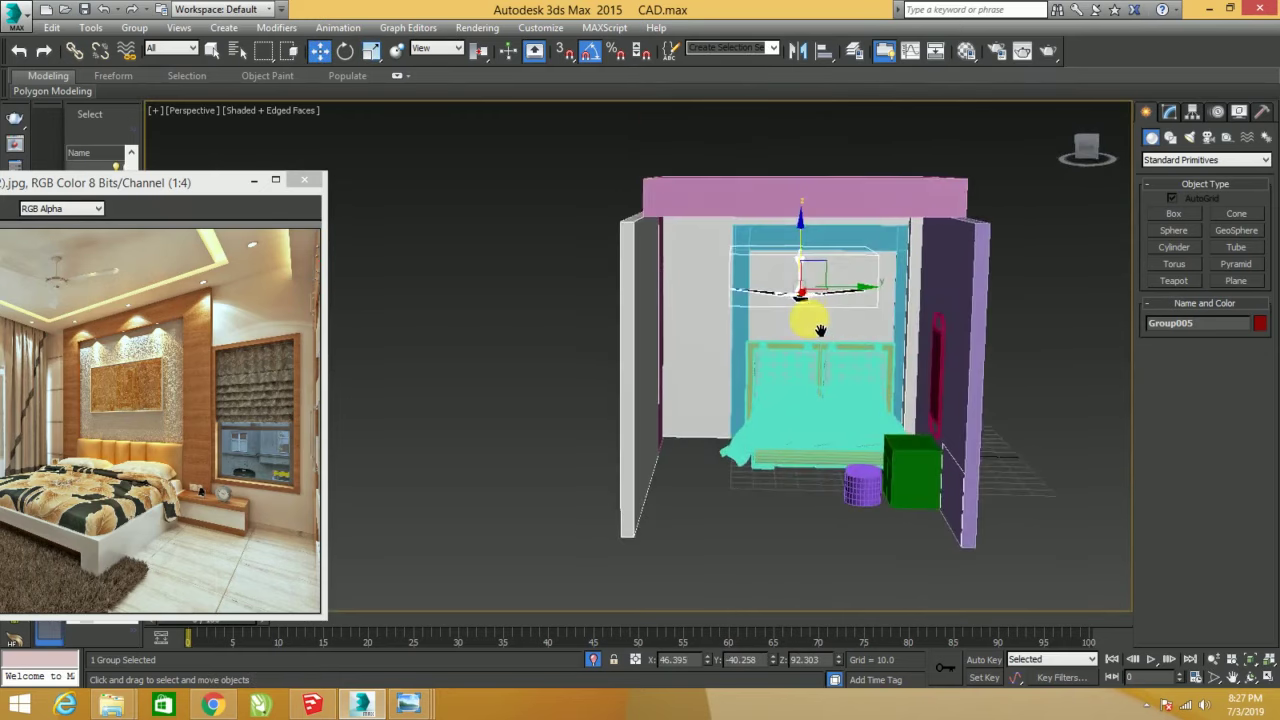
pyautogui.scroll(3, 798, 303)
pyautogui.moveTo(808, 275); pyautogui.dragTo(822, 226)
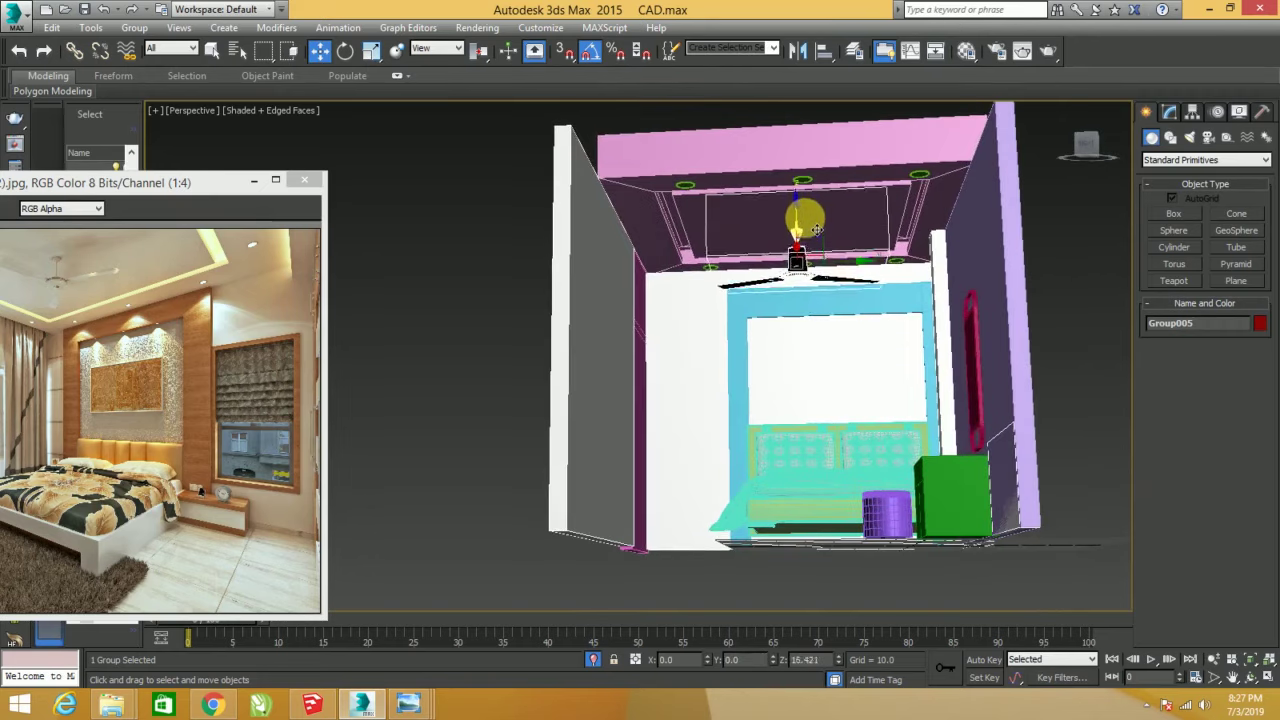
# - Hide edged faces with F4 and lift the fan group slightly higher
pyautogui.click(501, 264)
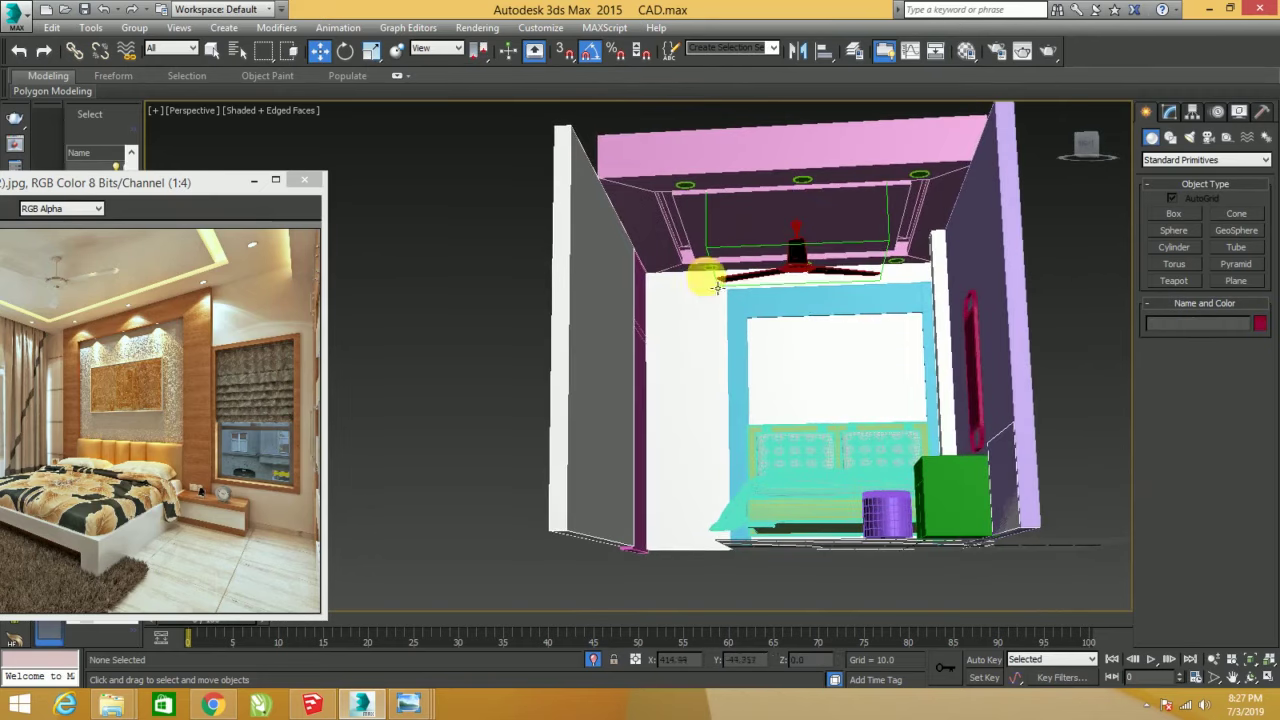
pyautogui.moveTo(700, 277)
pyautogui.keyDown('alt'); pyautogui.mouseDown(button='middle')
pyautogui.moveTo(789, 277)
pyautogui.moveTo(785, 293)
pyautogui.moveTo(805, 282)
pyautogui.moveTo(791, 337)
pyautogui.moveTo(791, 300)
pyautogui.moveTo(825, 292)
pyautogui.mouseUp(button='middle'); pyautogui.keyUp('alt')
pyautogui.press('F4')
pyautogui.scroll(3, 808, 278)
pyautogui.scroll(2, 816, 270)
pyautogui.click(789, 316)
pyautogui.moveTo(791, 285); pyautogui.dragTo(793, 273)
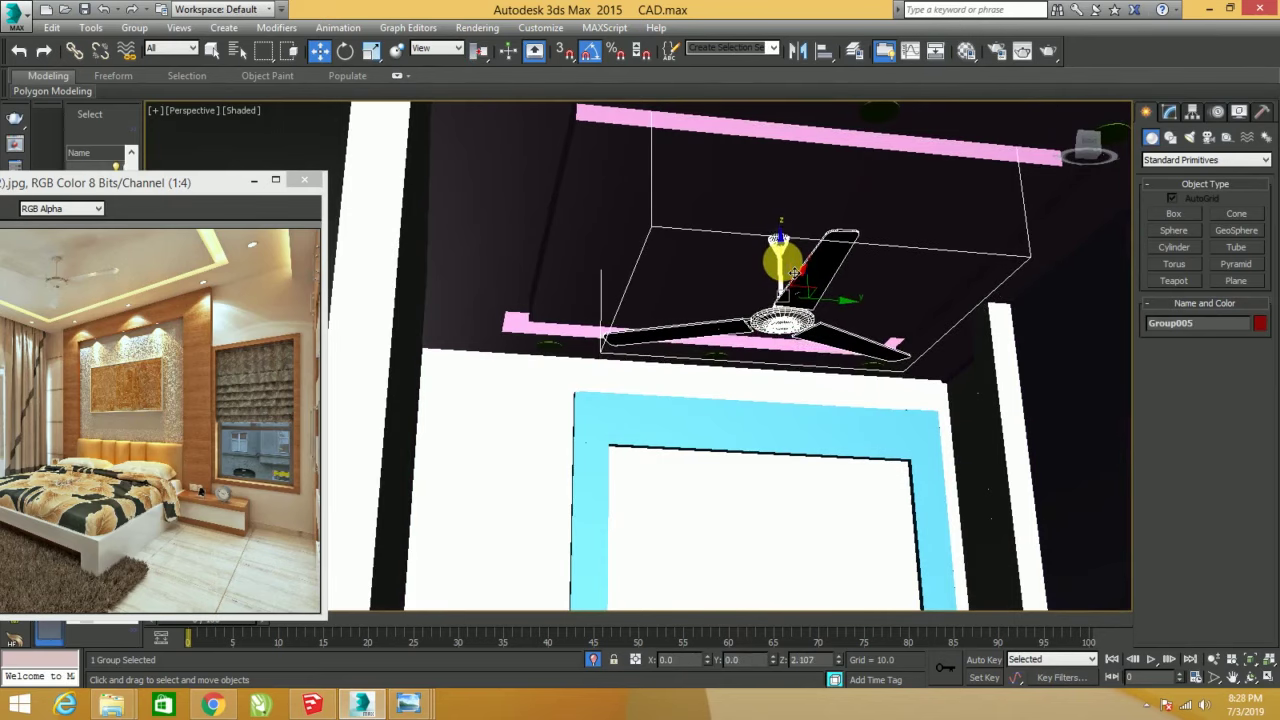
pyautogui.moveTo(665, 290)
pyautogui.keyDown('alt'); pyautogui.mouseDown(button='middle')
pyautogui.moveTo(757, 289)
pyautogui.moveTo(771, 329)
pyautogui.moveTo(799, 343)
pyautogui.mouseUp(button='middle'); pyautogui.keyUp('alt')
# - Scale the fan group down to fit the ceiling, then lower it slightly
pyautogui.press('r')
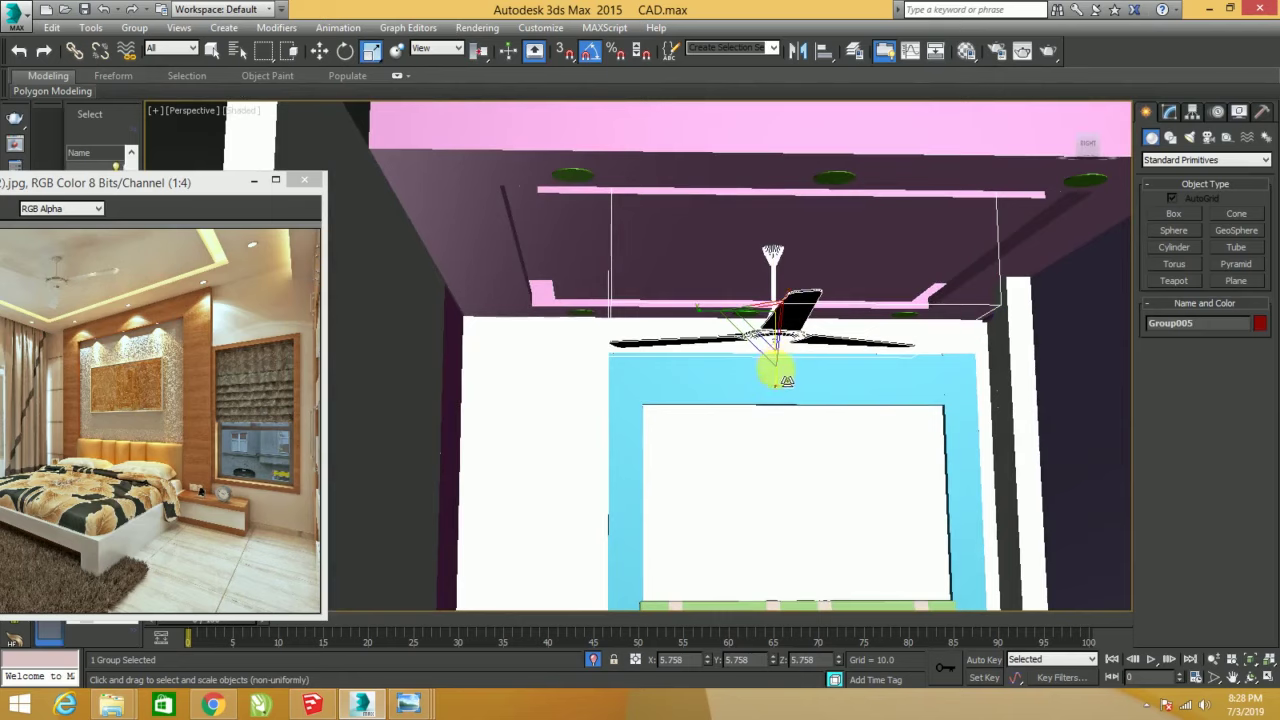
pyautogui.moveTo(787, 381); pyautogui.dragTo(786, 271)
pyautogui.press('w')
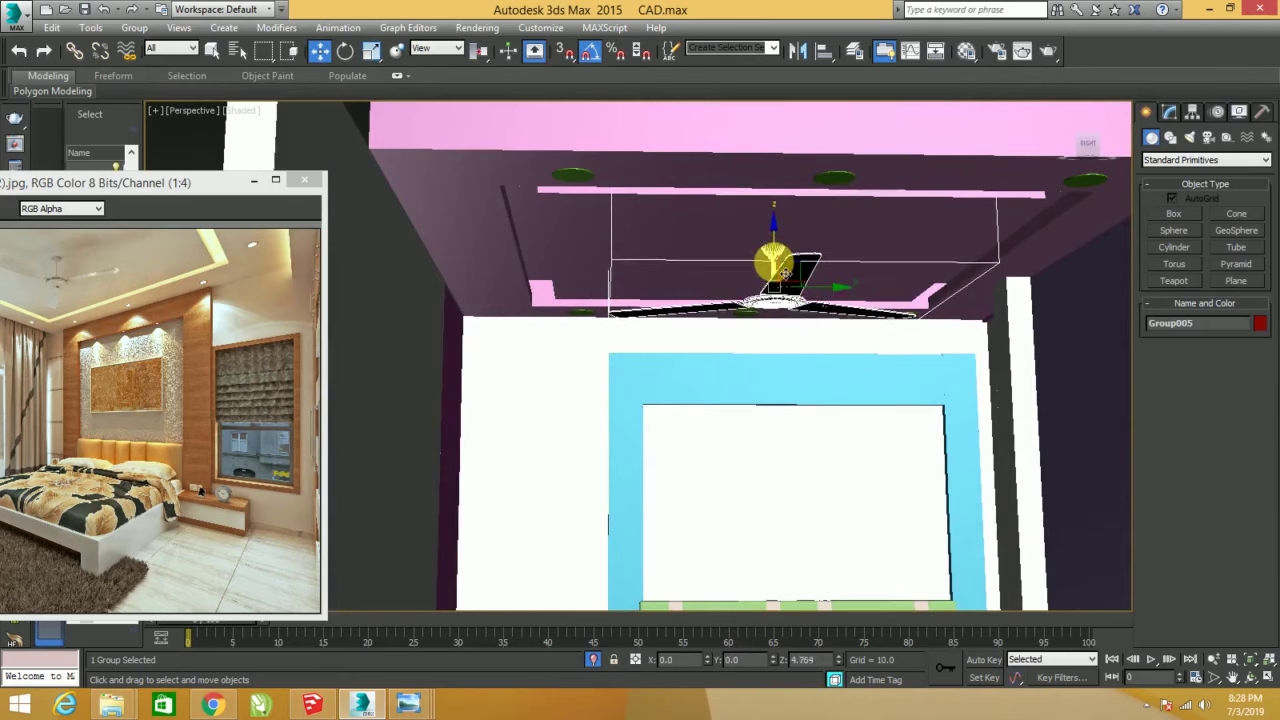
pyautogui.click(787, 272)
pyautogui.scroll(-1, 780, 262)
pyautogui.scroll(-2, 780, 262)
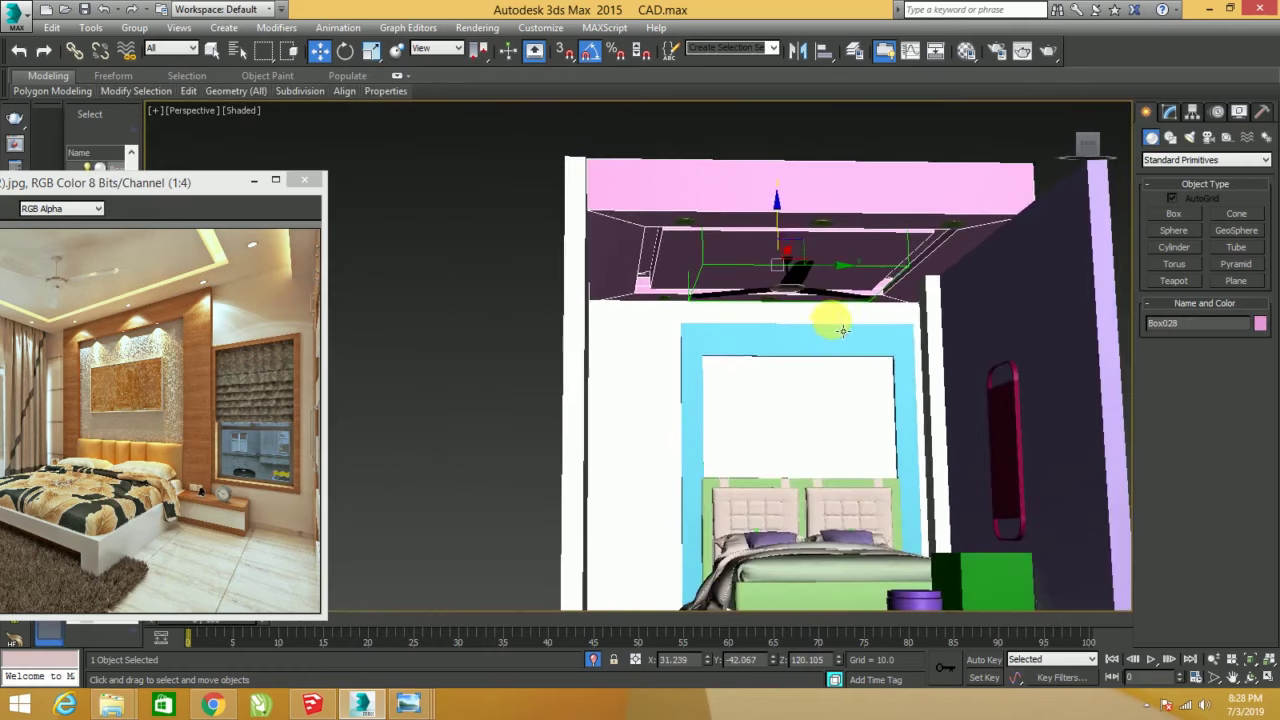
pyautogui.scroll(-2, 778, 264)
pyautogui.scroll(3, 778, 264)
pyautogui.click(766, 206)
pyautogui.keyDown('alt'); pyautogui.moveTo(766, 206); pyautogui.dragTo(809, 214, button='middle'); pyautogui.keyUp('alt')
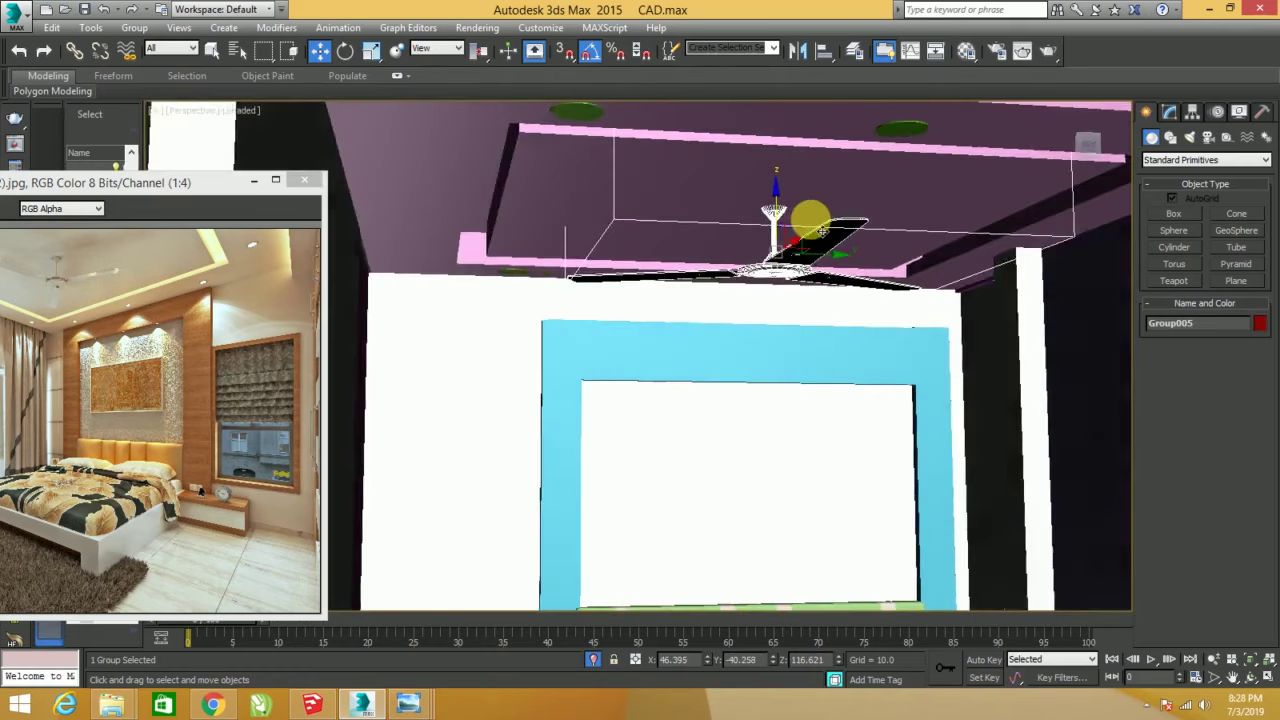
pyautogui.scroll(1, 775, 207)
pyautogui.moveTo(778, 210); pyautogui.dragTo(790, 213)
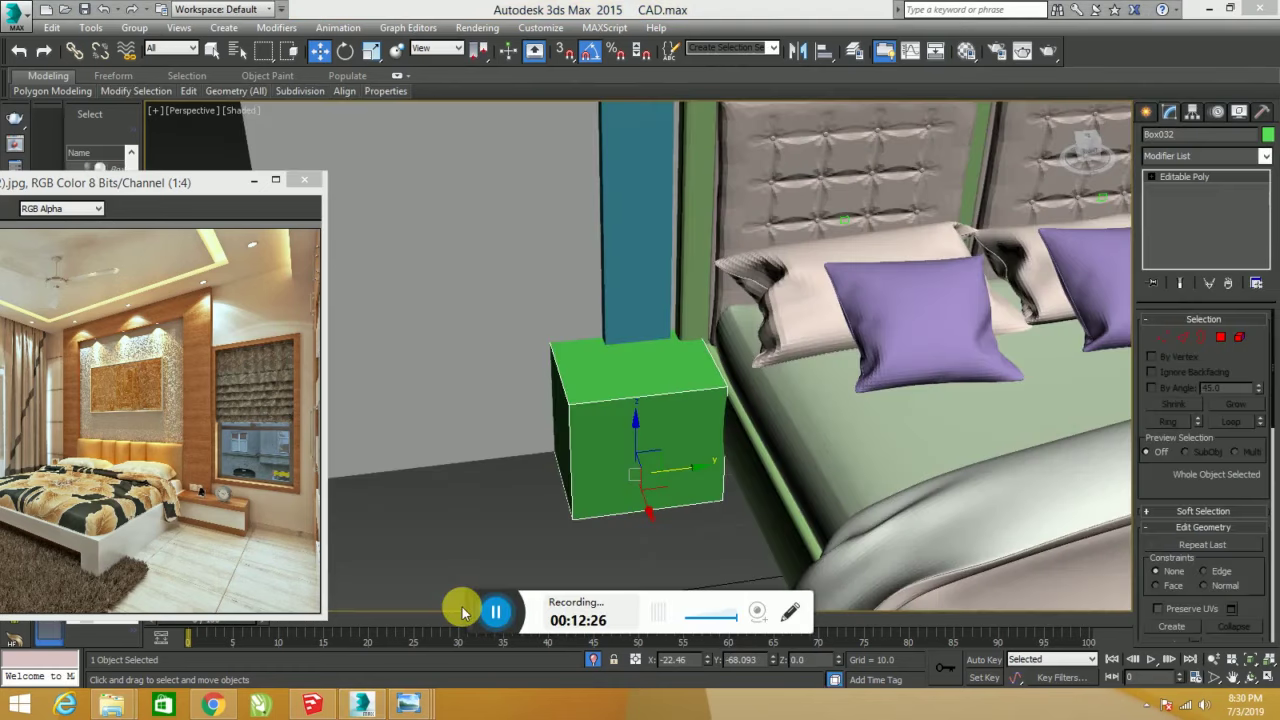
# - Connect two vertical edges of Box032's front with 2 segments, pinch 40, forming three drawer bands
pyautogui.click(665, 404)
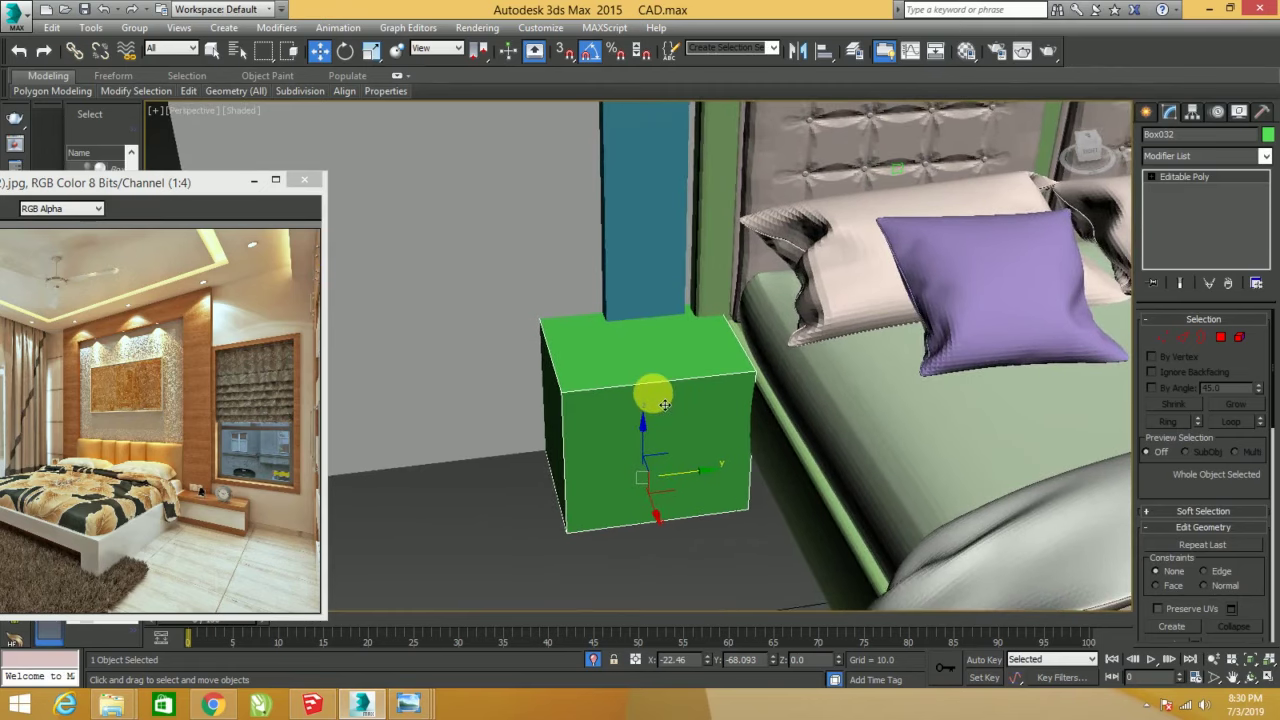
pyautogui.click(1190, 342)
pyautogui.click(637, 386)
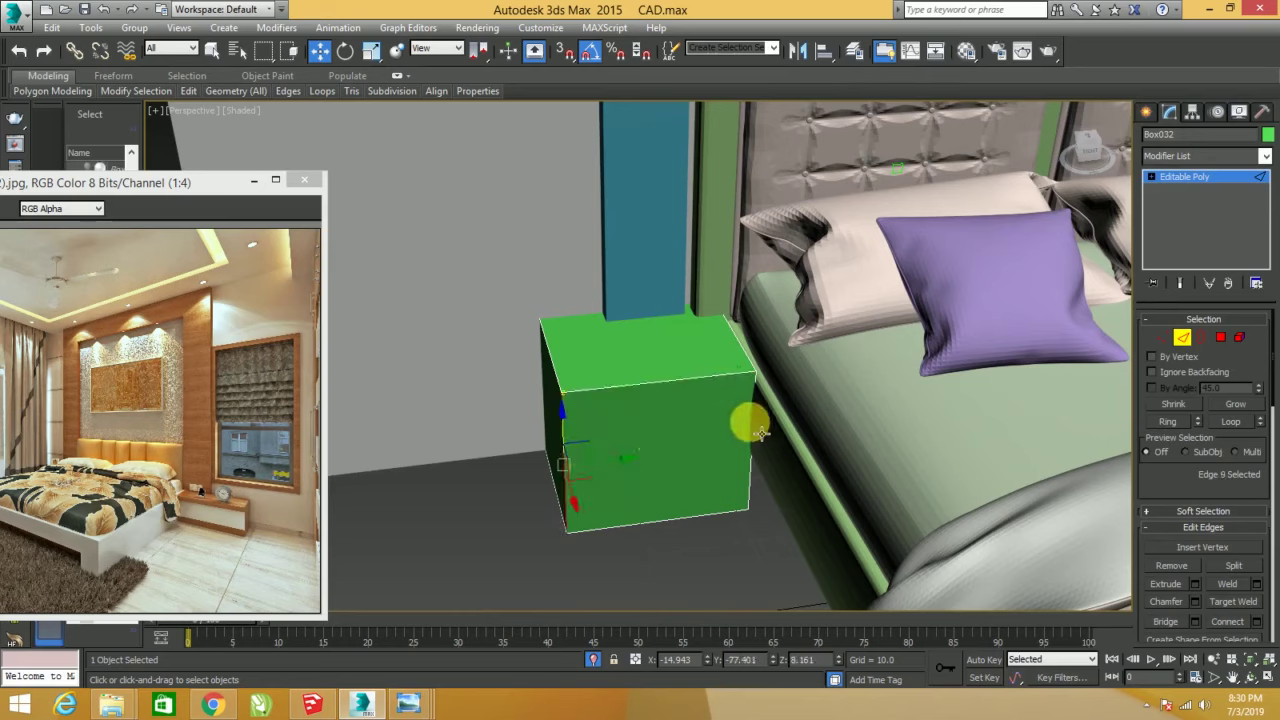
pyautogui.rightClick(795, 390)
pyautogui.click(629, 443)
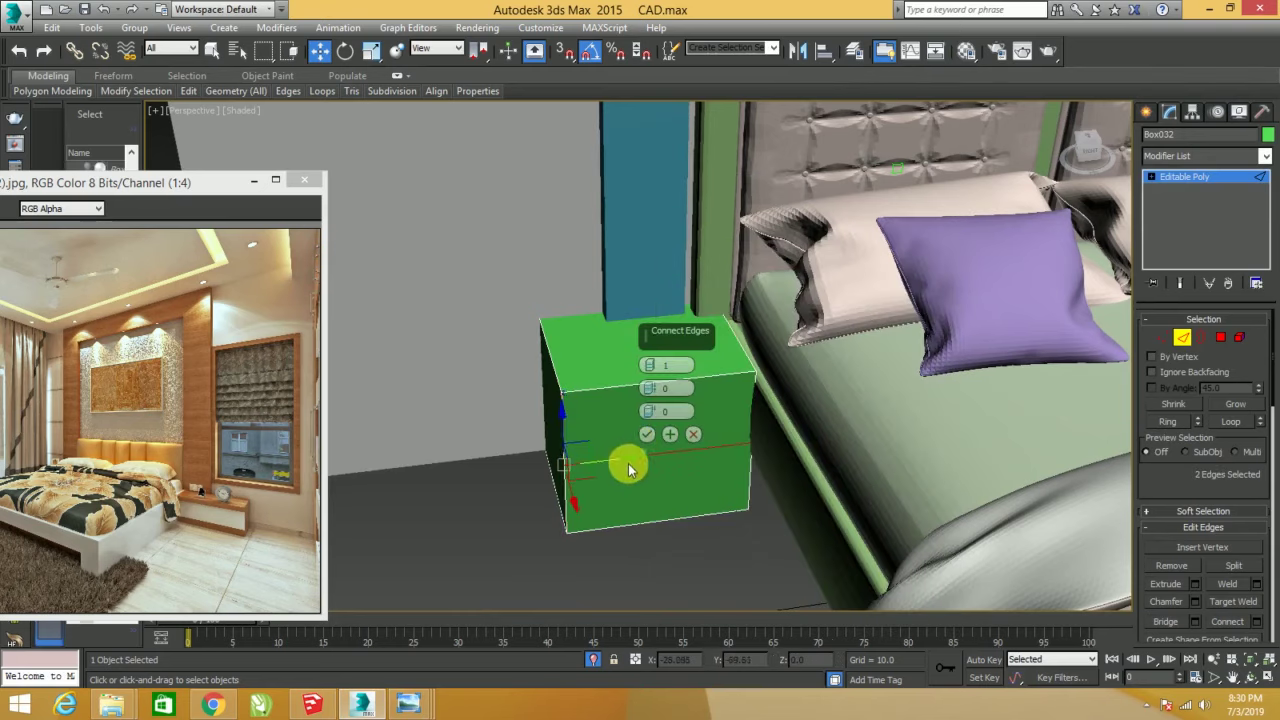
pyautogui.moveTo(655, 370)
pyautogui.mouseDown()
pyautogui.moveTo(650, 397)
pyautogui.moveTo(653, 335)
pyautogui.mouseUp()
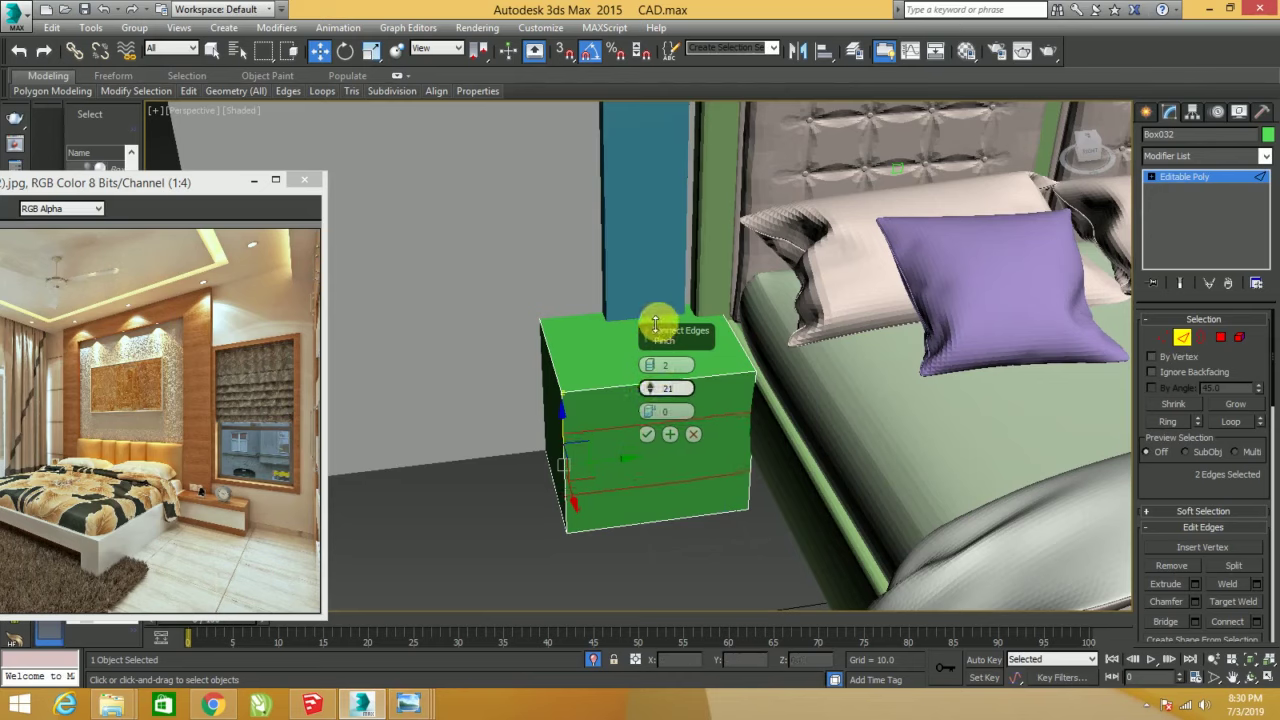
pyautogui.moveTo(655, 267); pyautogui.dragTo(655, 262)
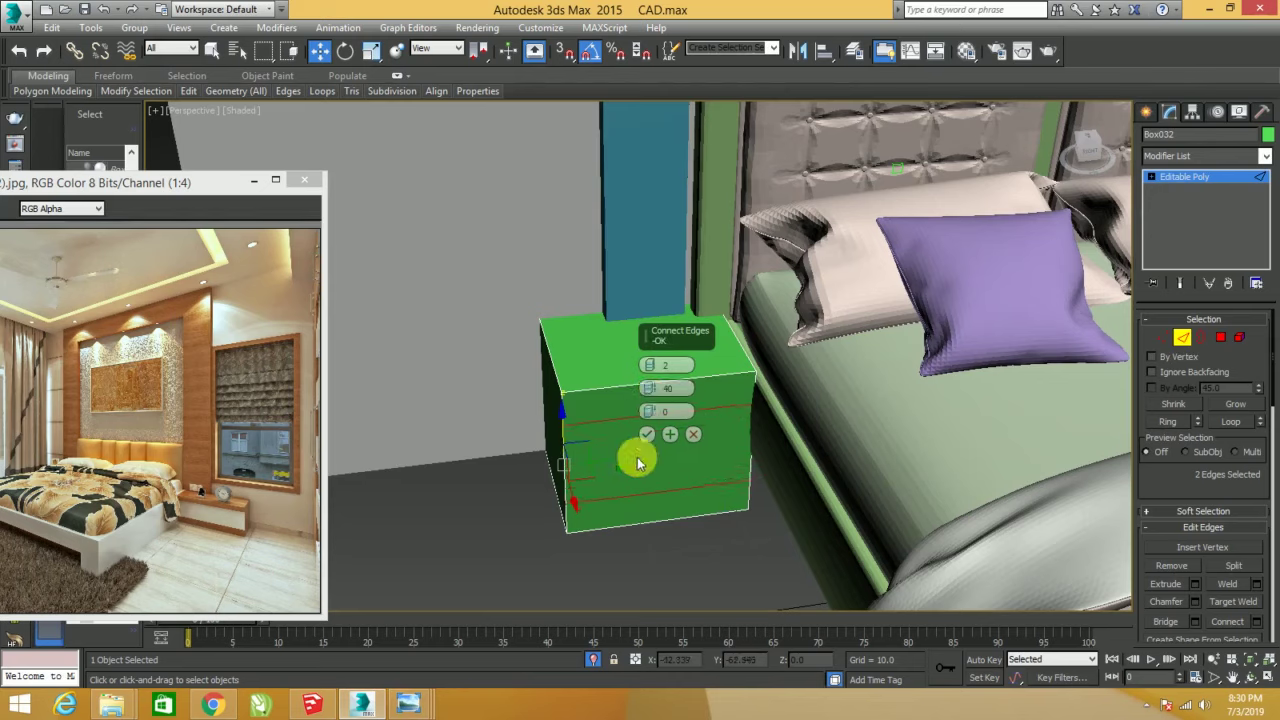
pyautogui.click(647, 434)
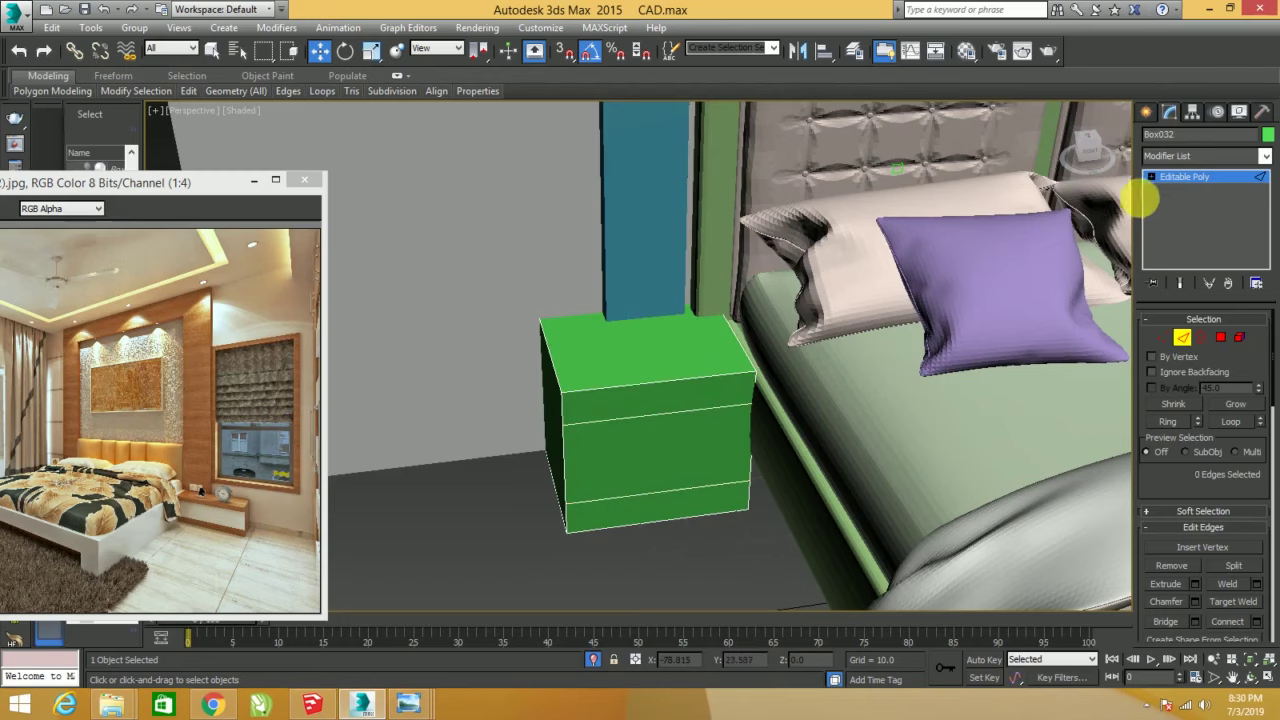
pyautogui.click(1180, 185)
pyautogui.click(748, 514)
pyautogui.scroll(-2, 760, 520)
# - Turn Edged Faces back on with F4 and orbit out to view the whole bedroom
pyautogui.scroll(-3, 790, 540)
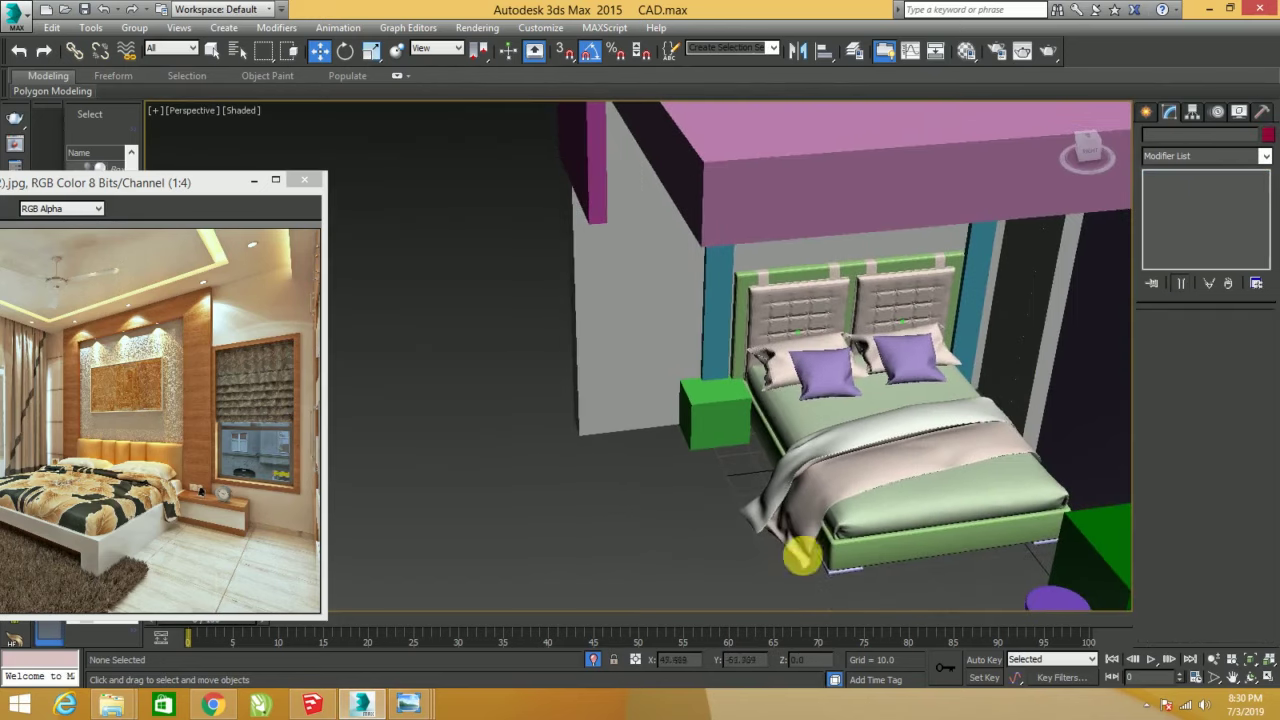
pyautogui.press('F4')
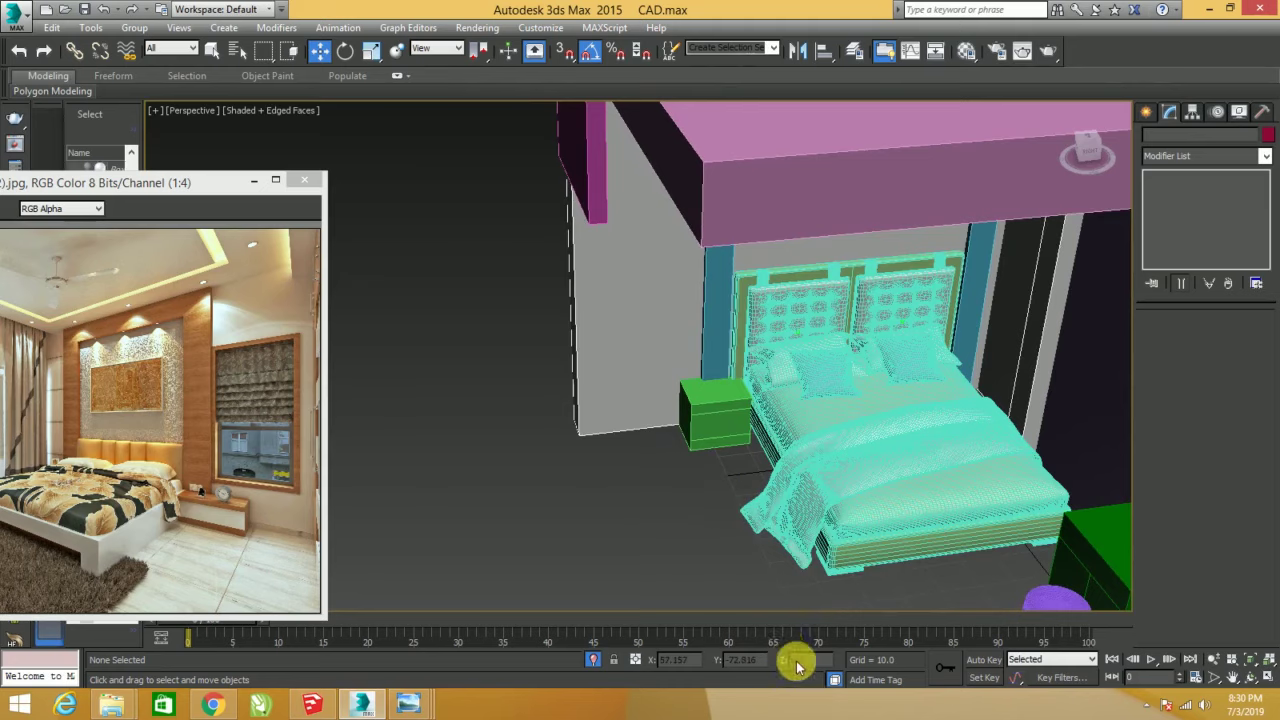
pyautogui.moveTo(808, 530)
pyautogui.keyDown('alt'); pyautogui.mouseDown(button='middle')
pyautogui.moveTo(777, 514)
pyautogui.moveTo(831, 514)
pyautogui.moveTo(790, 533)
pyautogui.moveTo(749, 500)
pyautogui.moveTo(737, 451)
pyautogui.moveTo(750, 585)
pyautogui.moveTo(726, 514)
pyautogui.moveTo(753, 508)
pyautogui.mouseUp(button='middle'); pyautogui.keyUp('alt')
pyautogui.moveTo(794, 437)
pyautogui.keyDown('alt'); pyautogui.mouseDown(button='middle')
pyautogui.moveTo(743, 443)
pyautogui.moveTo(720, 463)
pyautogui.moveTo(817, 482)
pyautogui.moveTo(690, 495)
pyautogui.moveTo(760, 493)
pyautogui.moveTo(734, 477)
pyautogui.moveTo(714, 486)
pyautogui.moveTo(738, 353)
pyautogui.moveTo(763, 372)
pyautogui.moveTo(711, 388)
pyautogui.moveTo(721, 375)
pyautogui.moveTo(737, 406)
pyautogui.moveTo(717, 409)
pyautogui.moveTo(800, 385)
pyautogui.mouseUp(button='middle'); pyautogui.keyUp('alt')
pyautogui.scroll(-4, 895, 382)
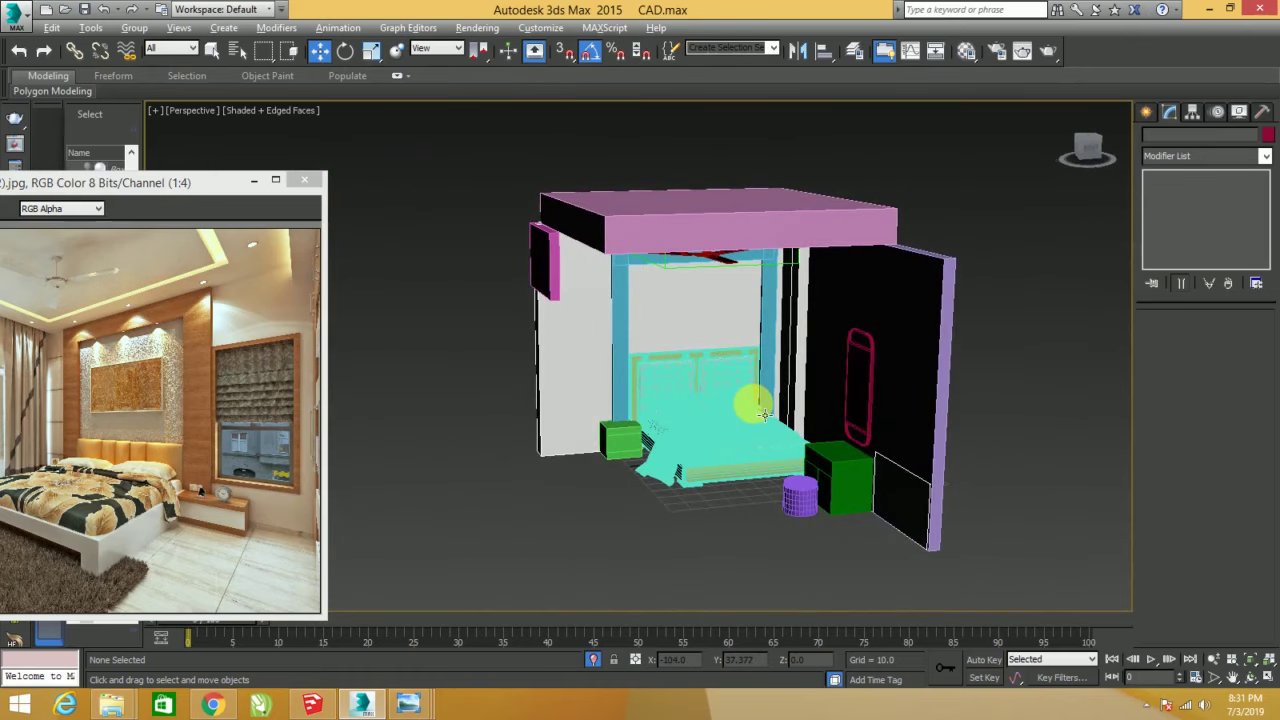
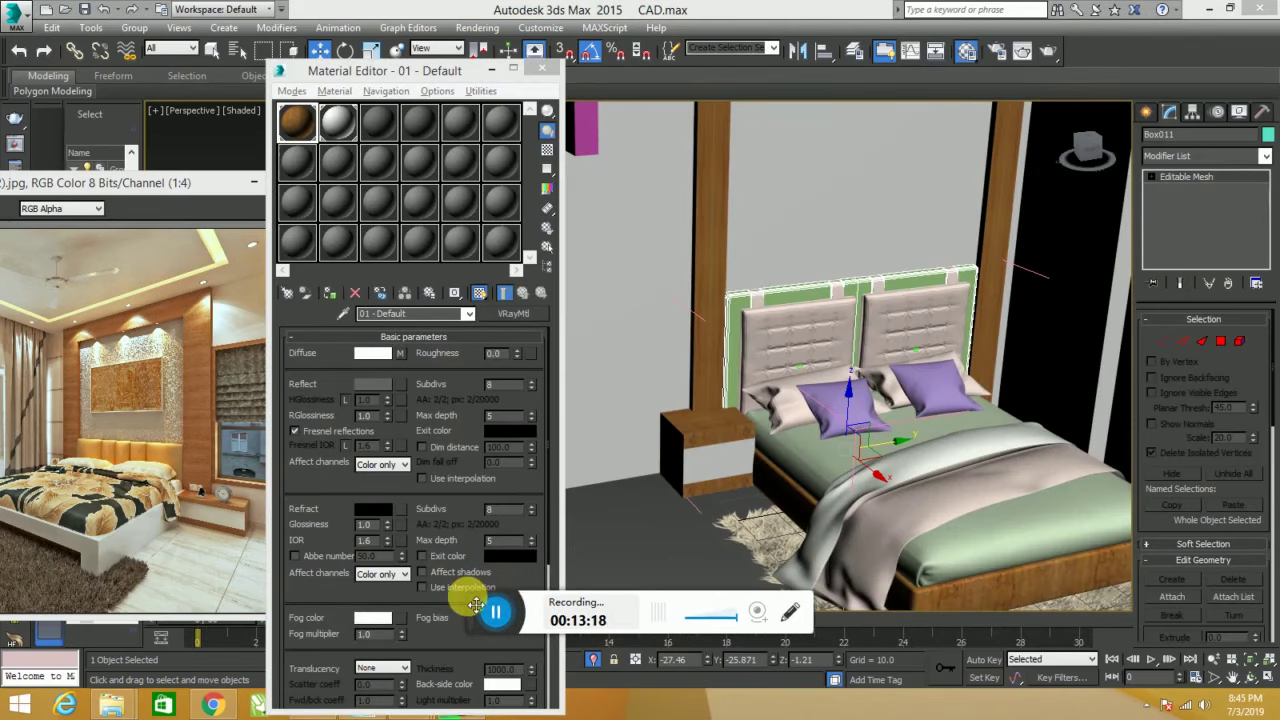
# - Orbit and zoom the perspective view onto the bed and clear the current selection
pyautogui.moveTo(476, 604); pyautogui.dragTo(737, 705)
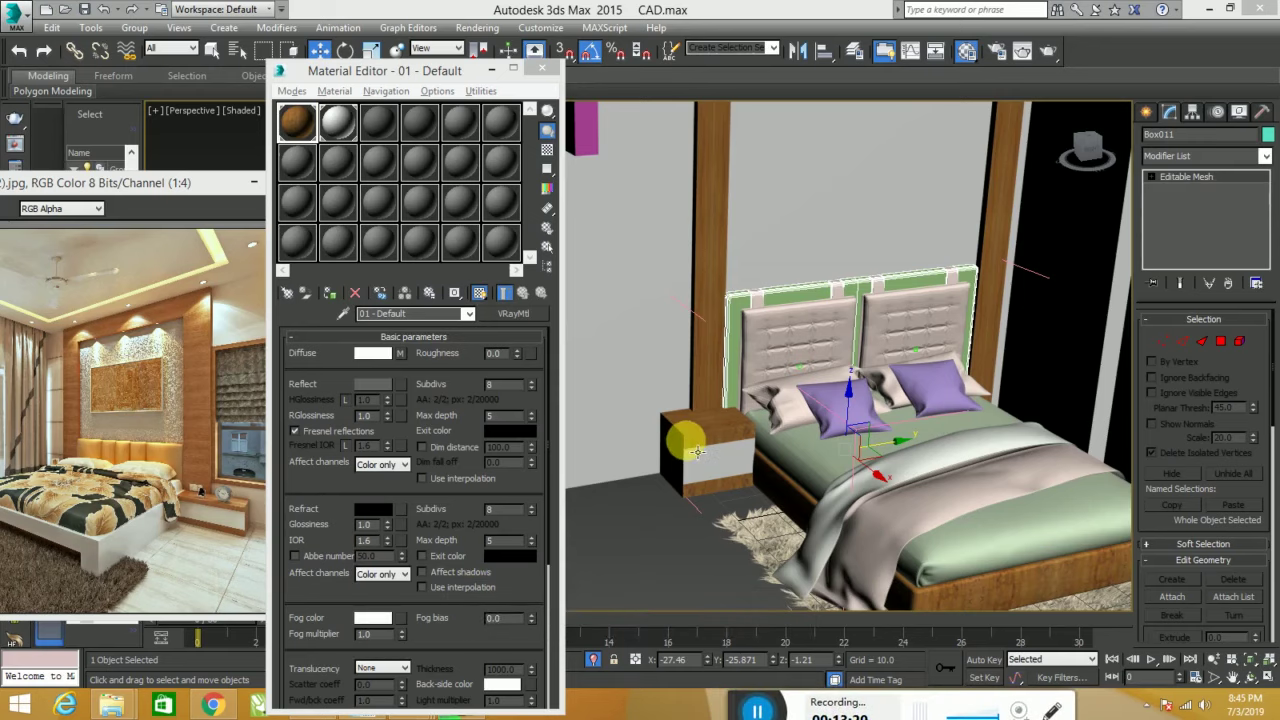
pyautogui.keyDown('alt'); pyautogui.moveTo(750, 500); pyautogui.dragTo(745, 473, button='middle'); pyautogui.keyUp('alt')
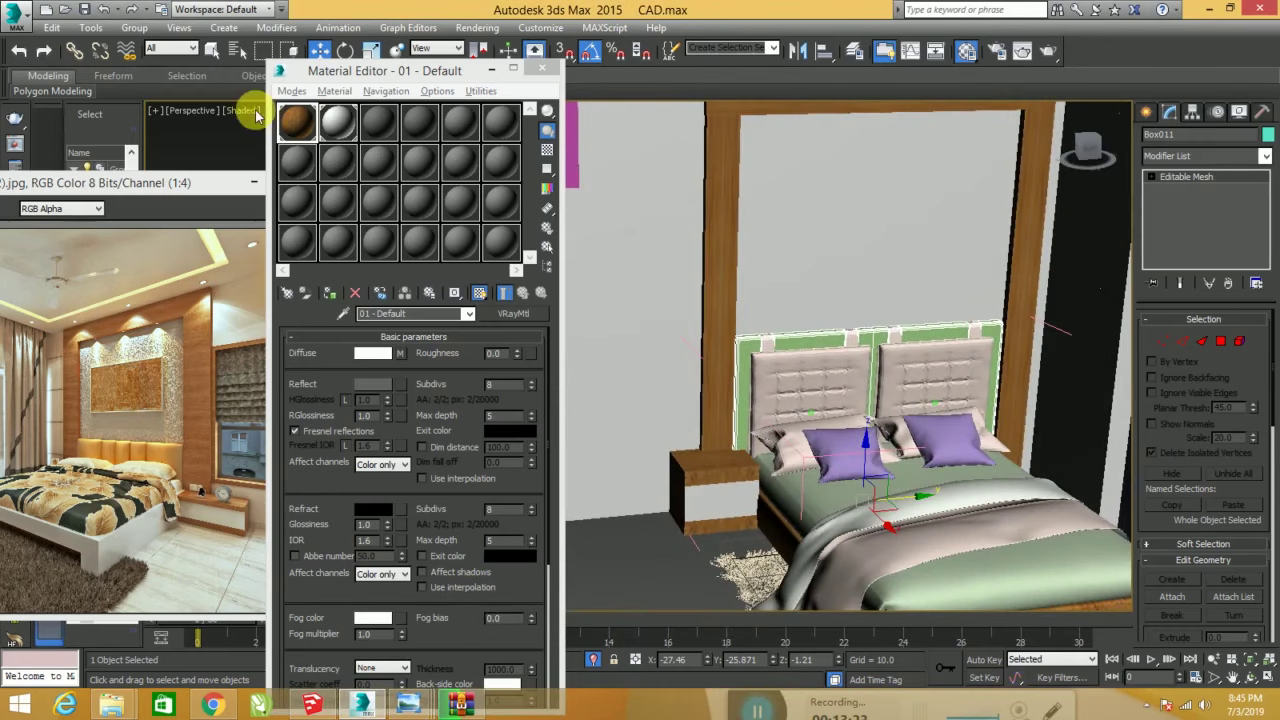
pyautogui.click(296, 120)
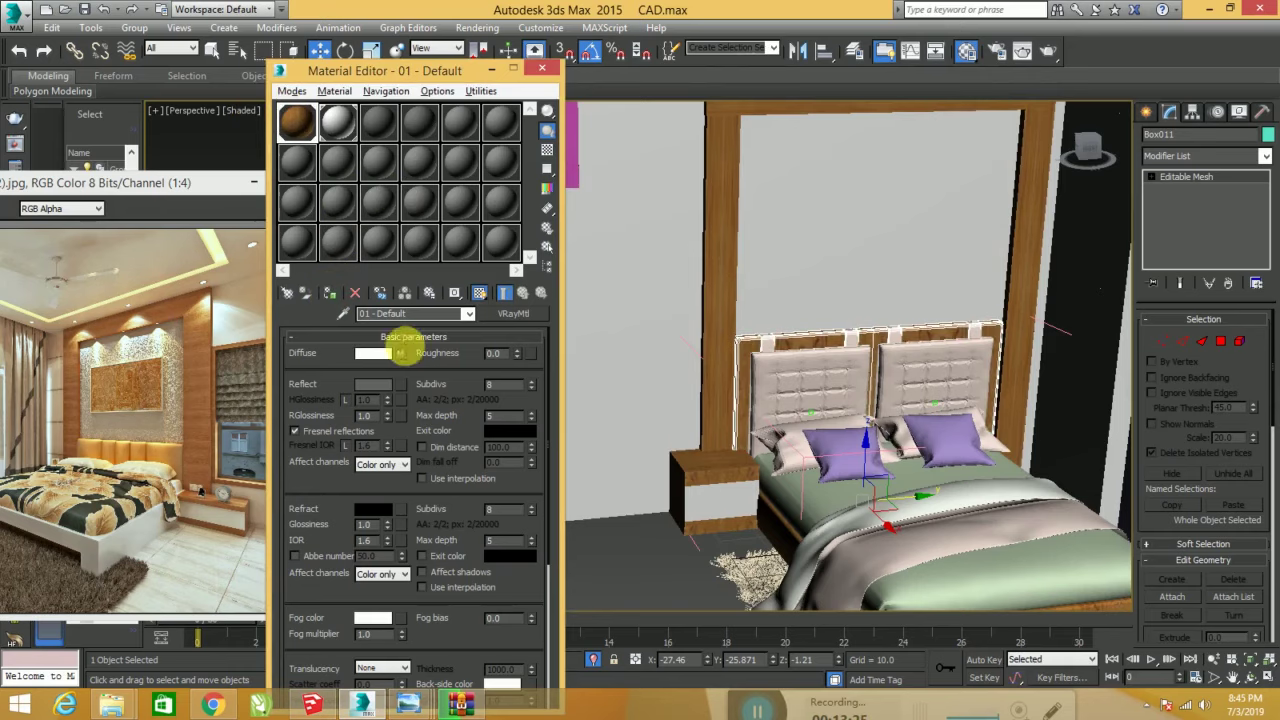
pyautogui.click(591, 566)
pyautogui.keyDown('alt'); pyautogui.moveTo(666, 466); pyautogui.dragTo(790, 505, button='middle'); pyautogui.keyUp('alt')
pyautogui.scroll(3, 800, 508)
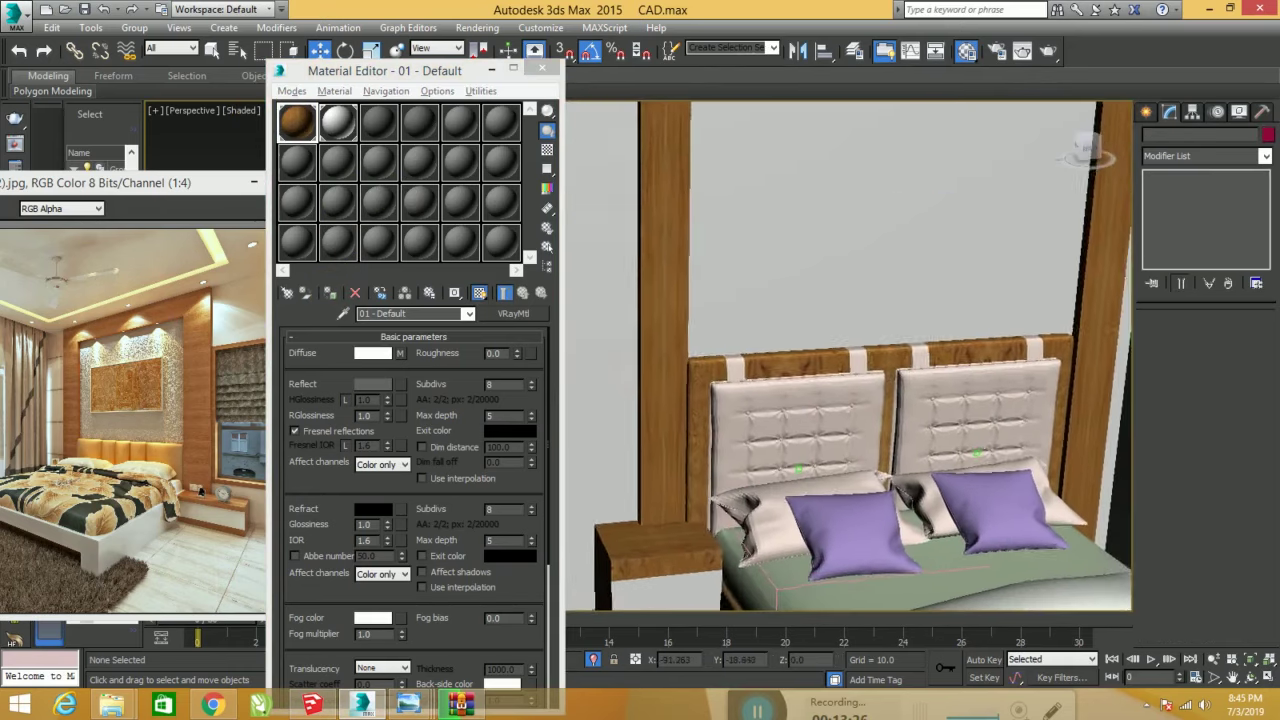
pyautogui.scroll(-1, 770, 420)
# - Select the left headboard cushion, after trying the headboard frame and back panel
pyautogui.click(728, 355)
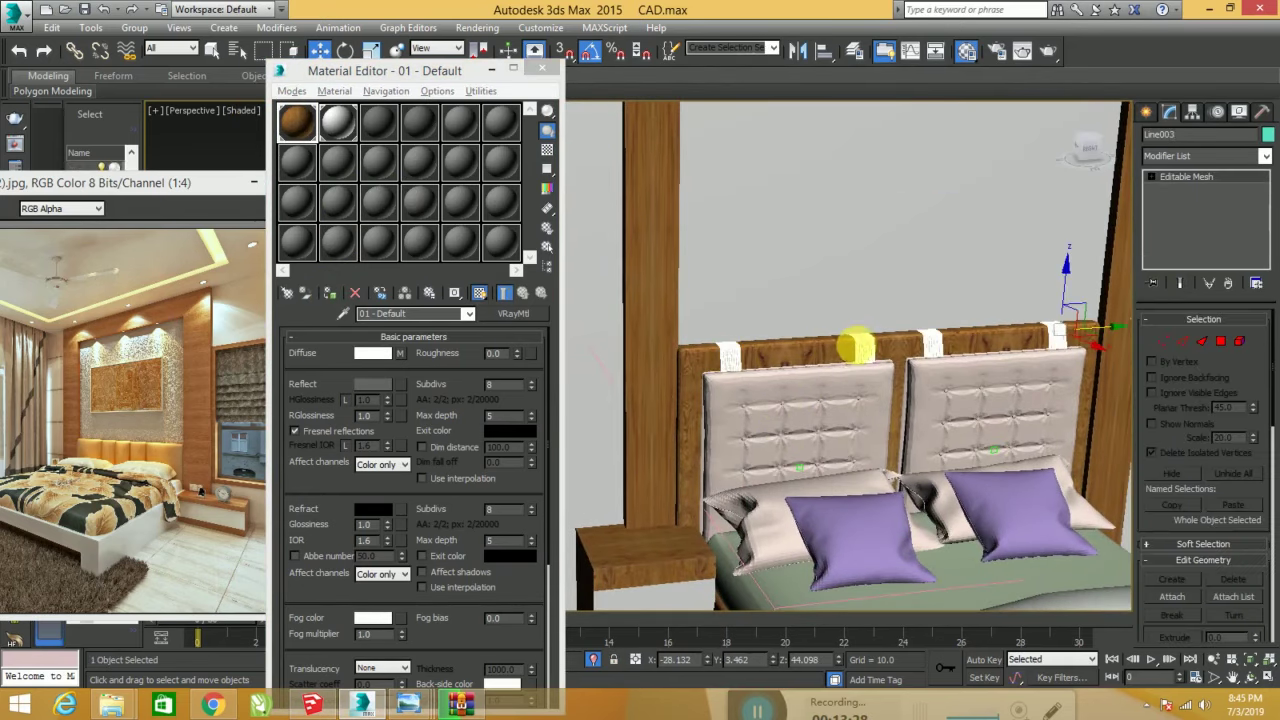
pyautogui.click(335, 122)
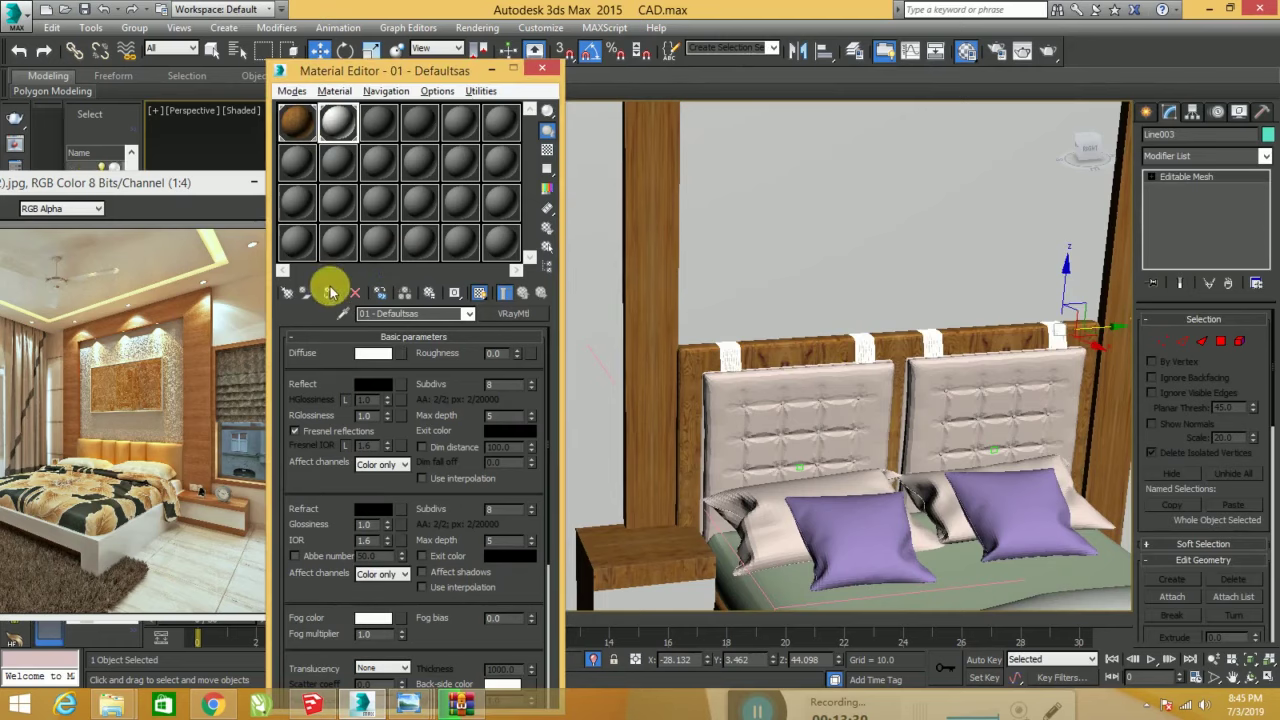
pyautogui.click(620, 410)
pyautogui.scroll(-3, 657, 391)
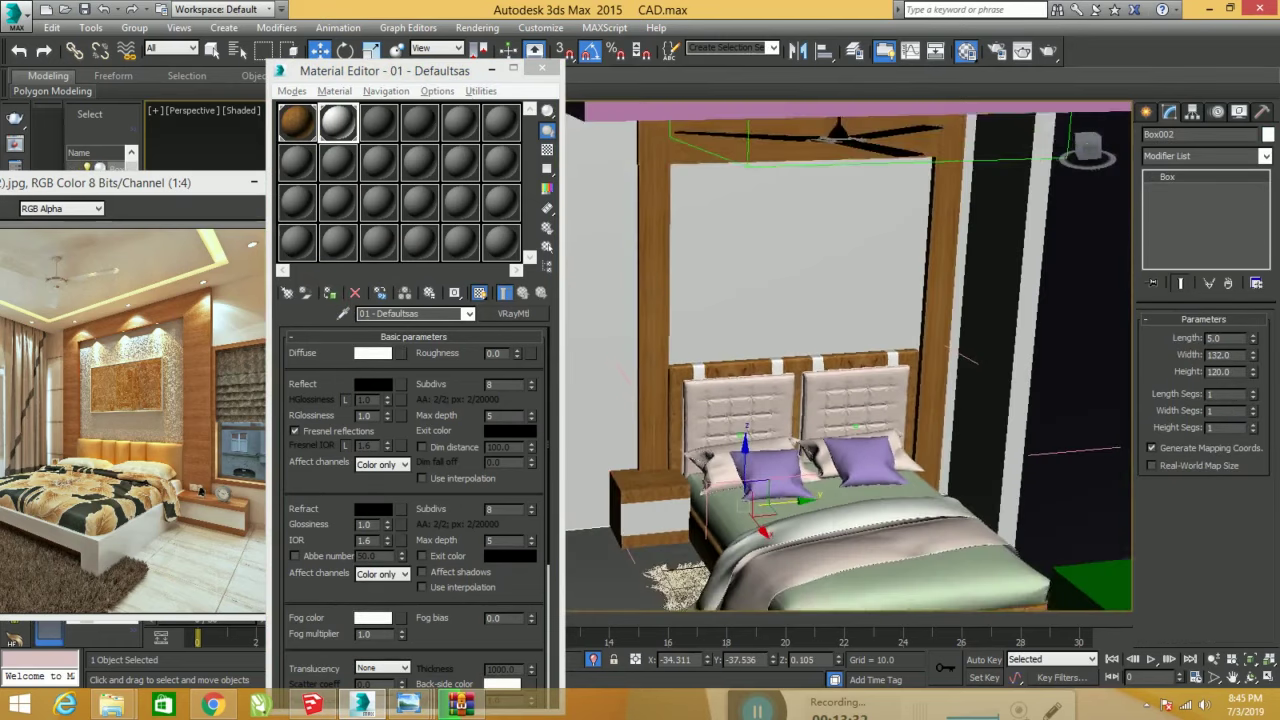
pyautogui.moveTo(697, 443)
pyautogui.mouseDown(button='middle')
pyautogui.moveTo(700, 432)
pyautogui.moveTo(658, 412)
pyautogui.mouseUp(button='middle')
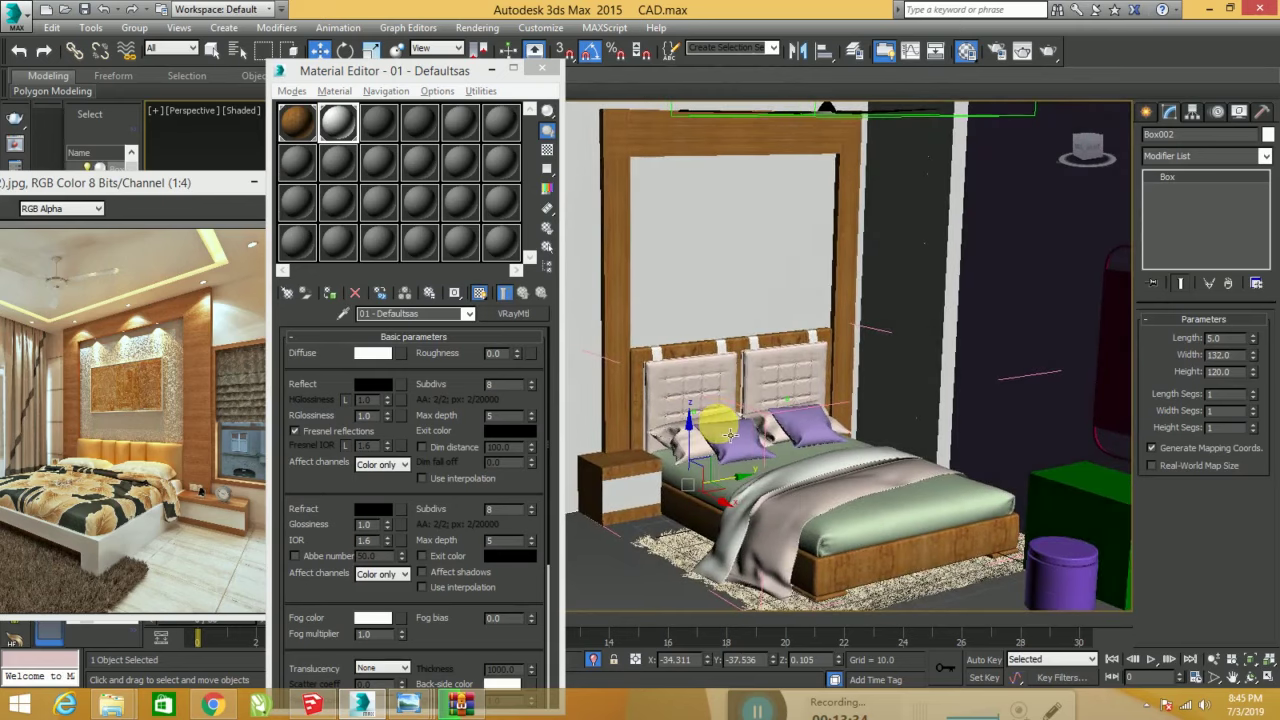
pyautogui.click(700, 377)
# - Add the right headboard cushion to the selection and activate the third material slot
pyautogui.keyDown('ctrl'); pyautogui.click(790, 383); pyautogui.keyUp('ctrl')
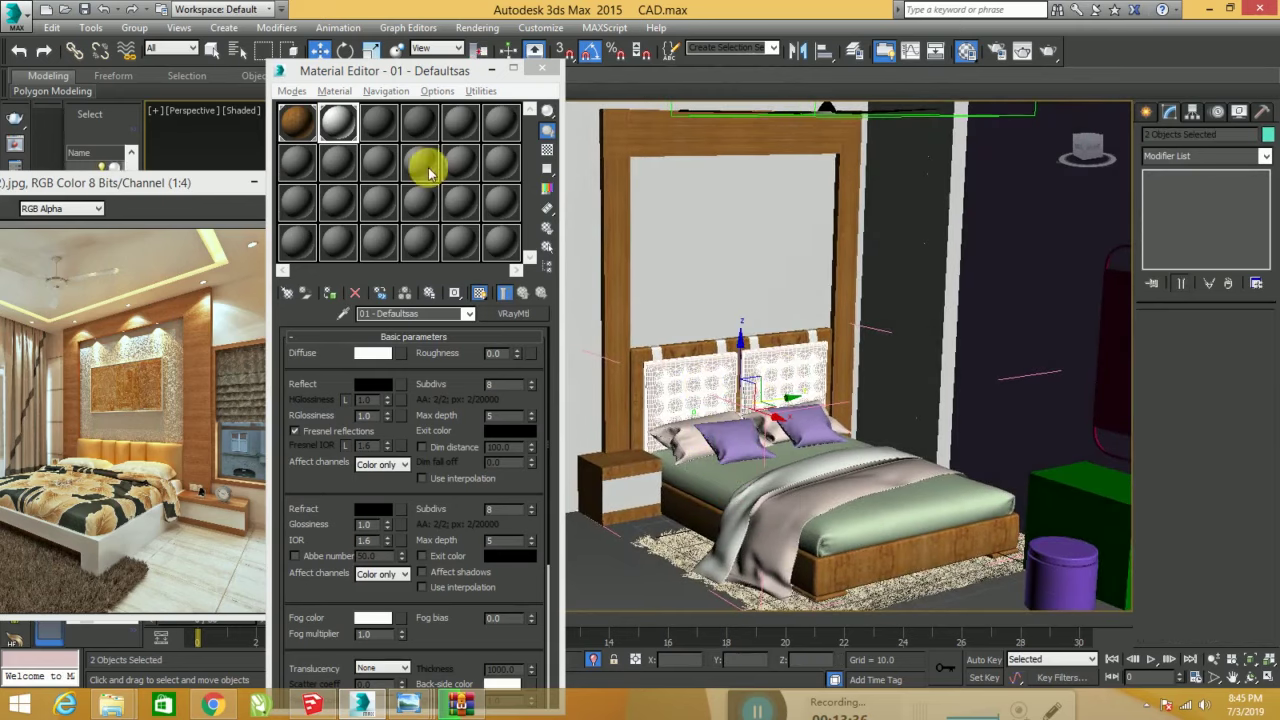
pyautogui.click(380, 122)
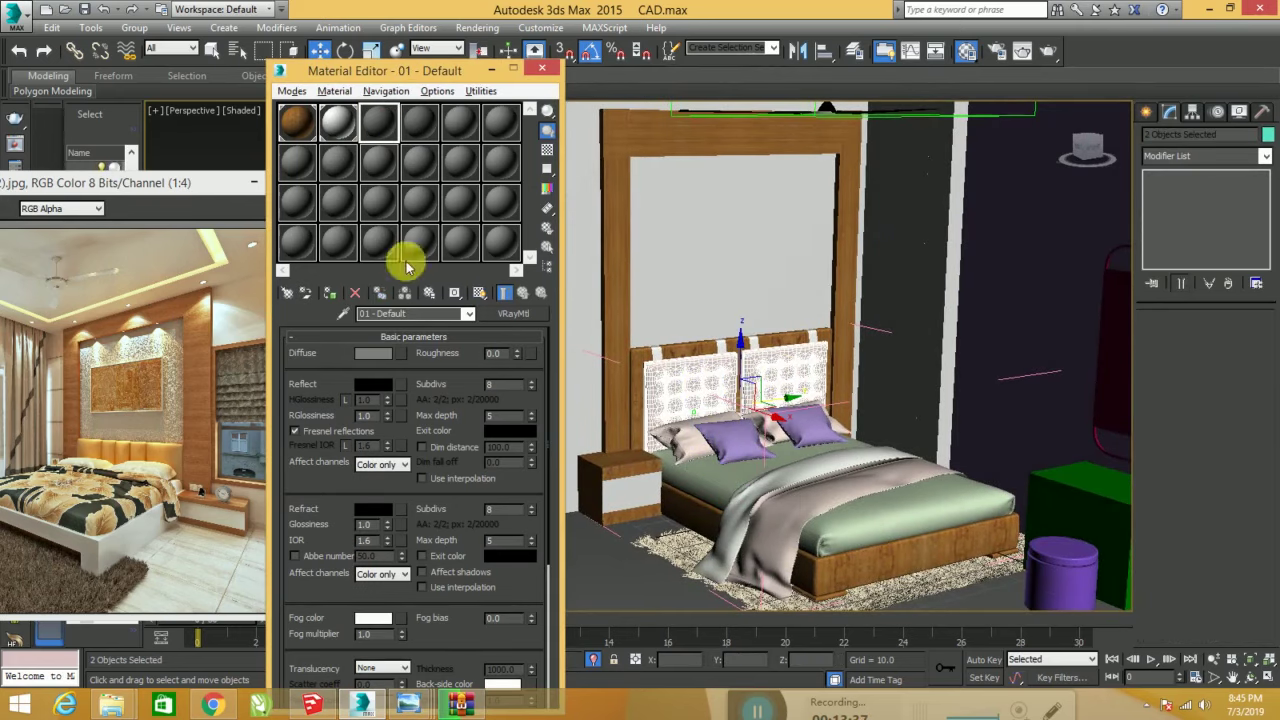
pyautogui.click(343, 315)
pyautogui.click(163, 451)
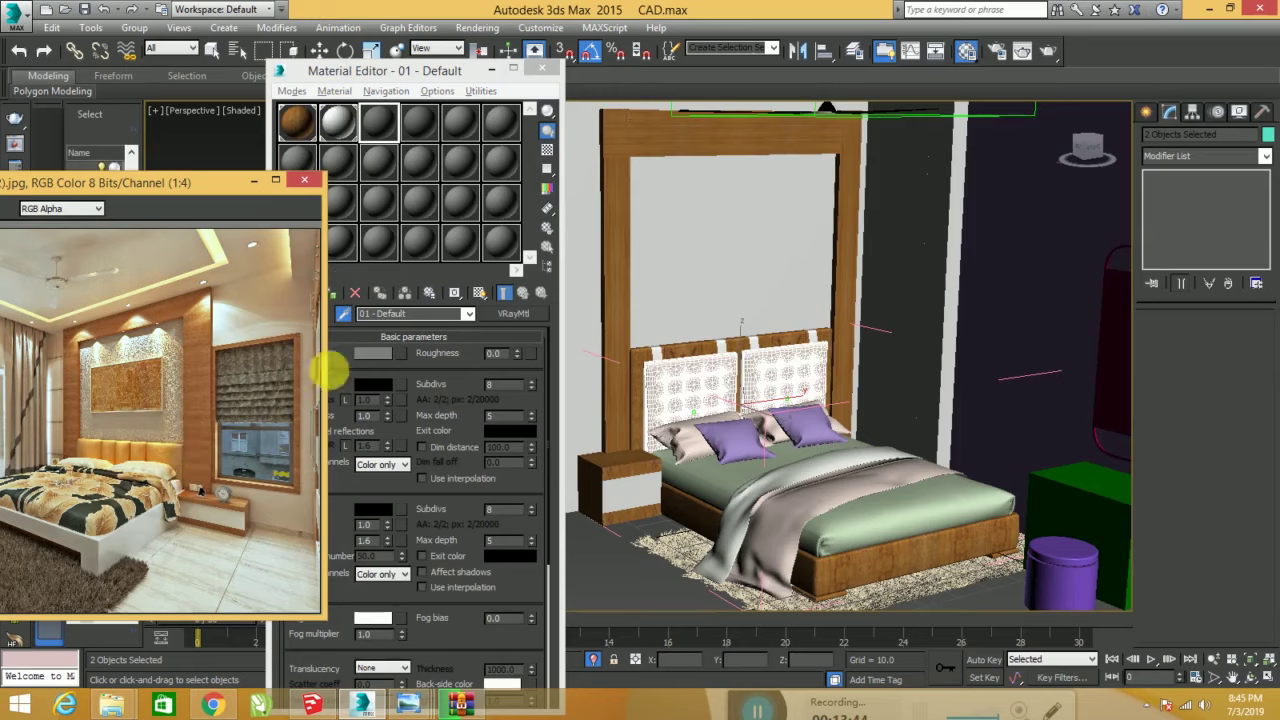
pyautogui.click(383, 100)
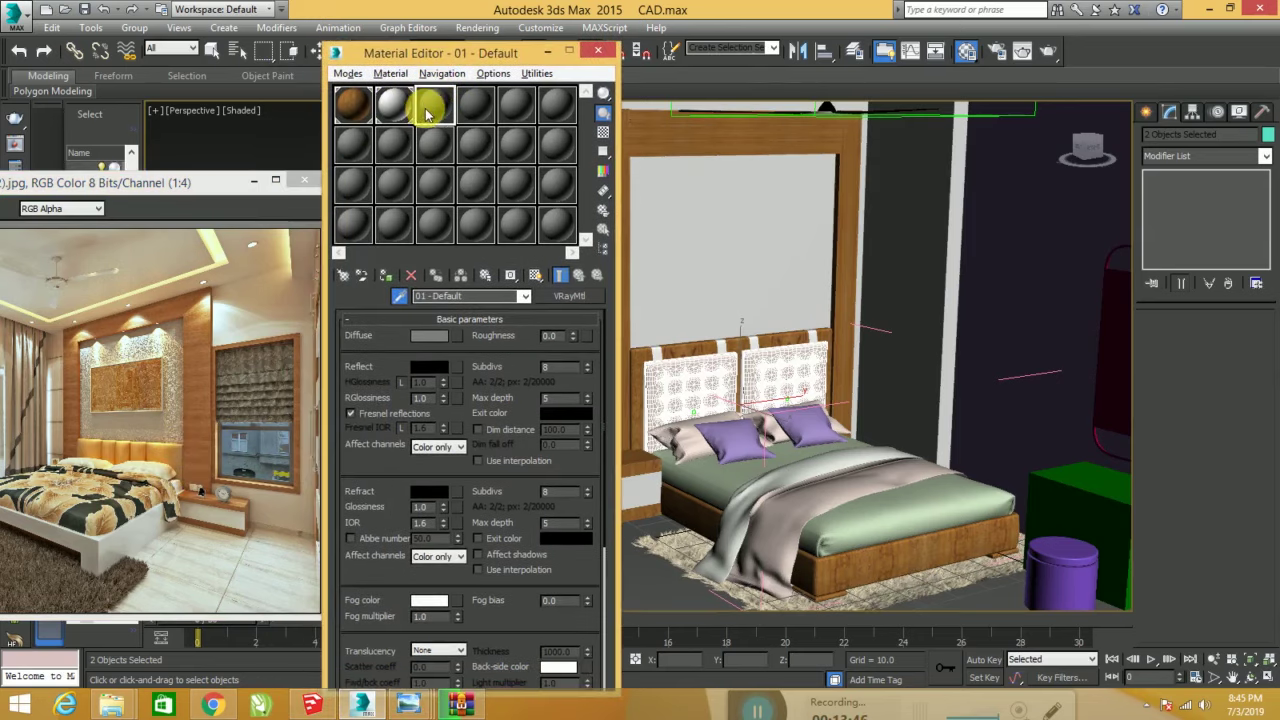
# - Sample the headboard's orange from the reference photo as the Diffuse colour and brighten it
pyautogui.click(430, 336)
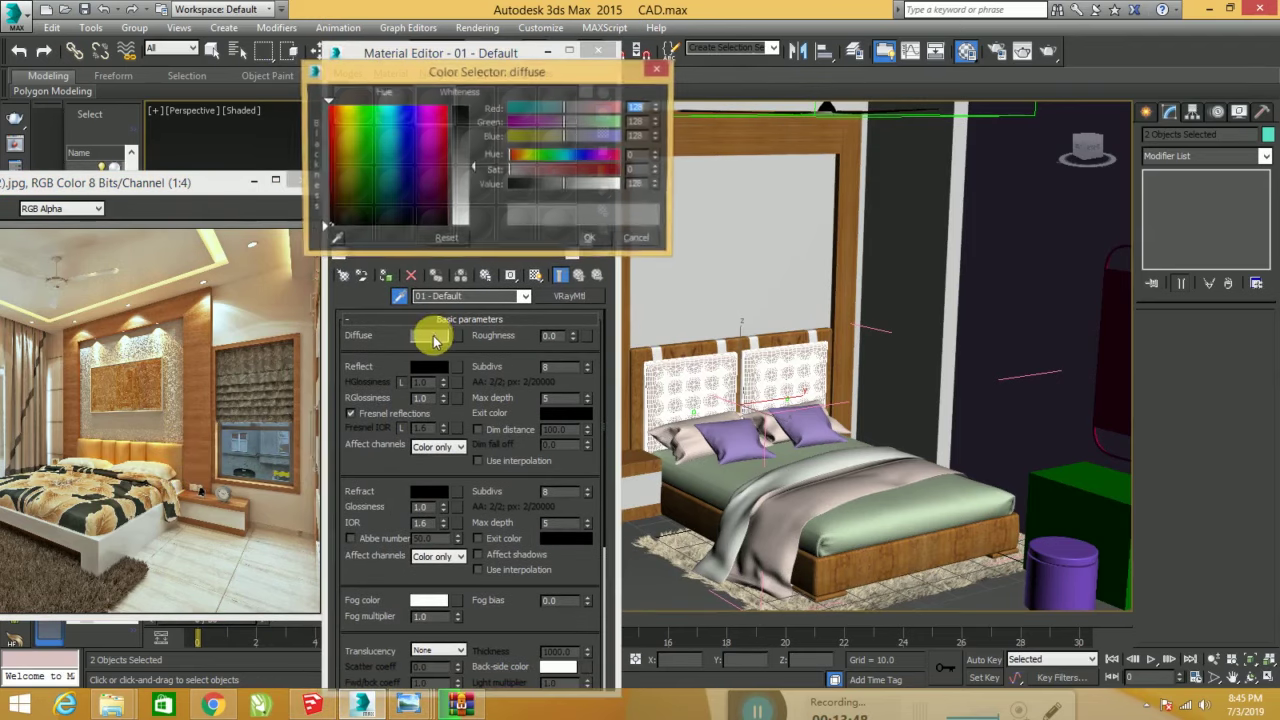
pyautogui.click(334, 240)
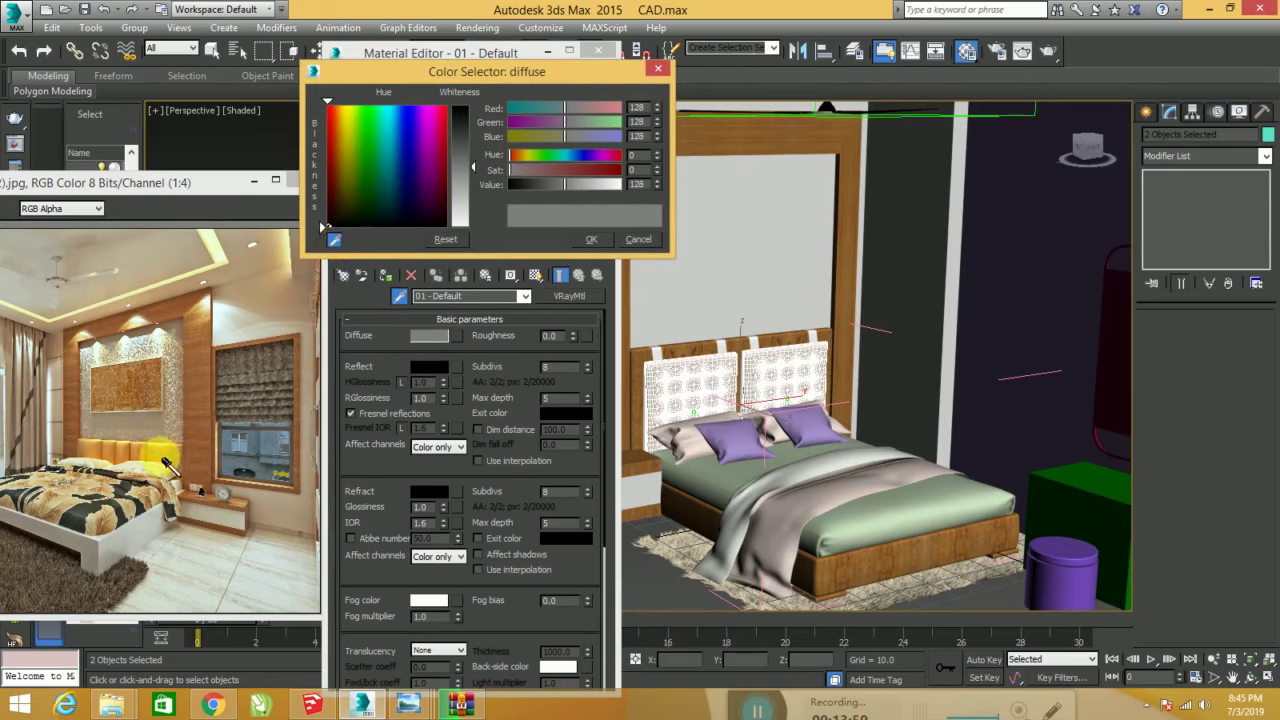
pyautogui.click(168, 460)
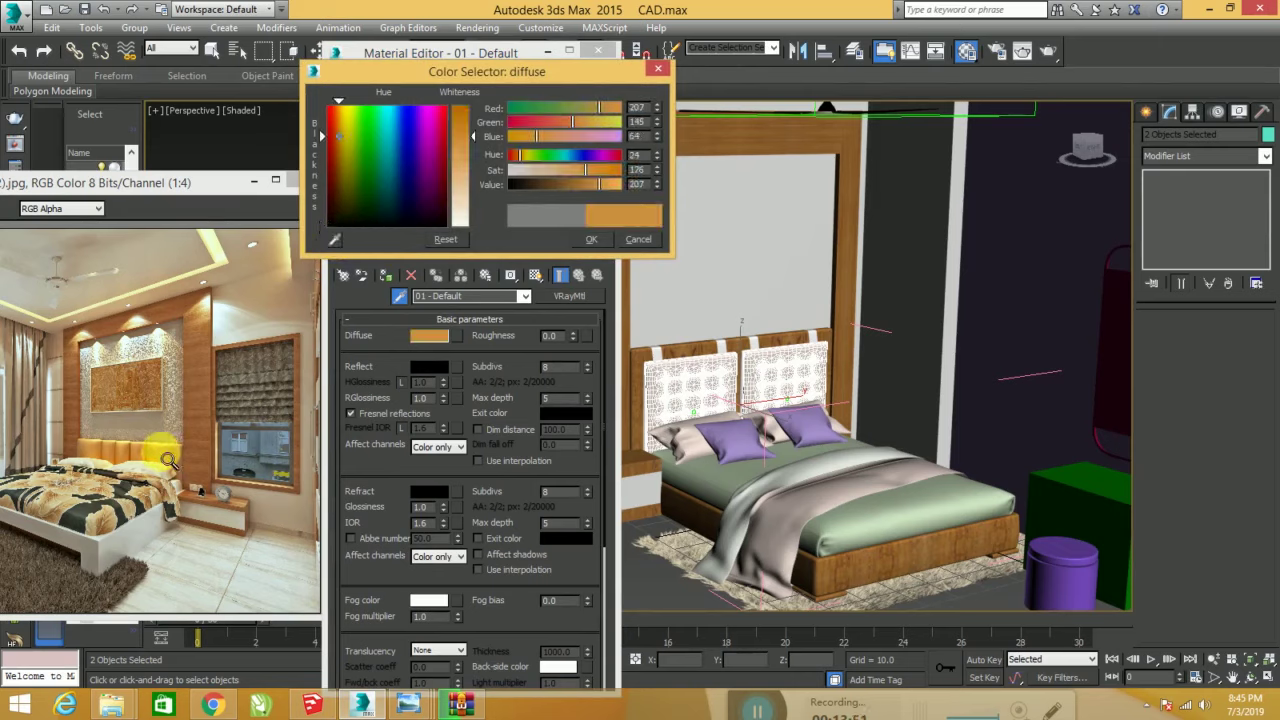
pyautogui.click(591, 239)
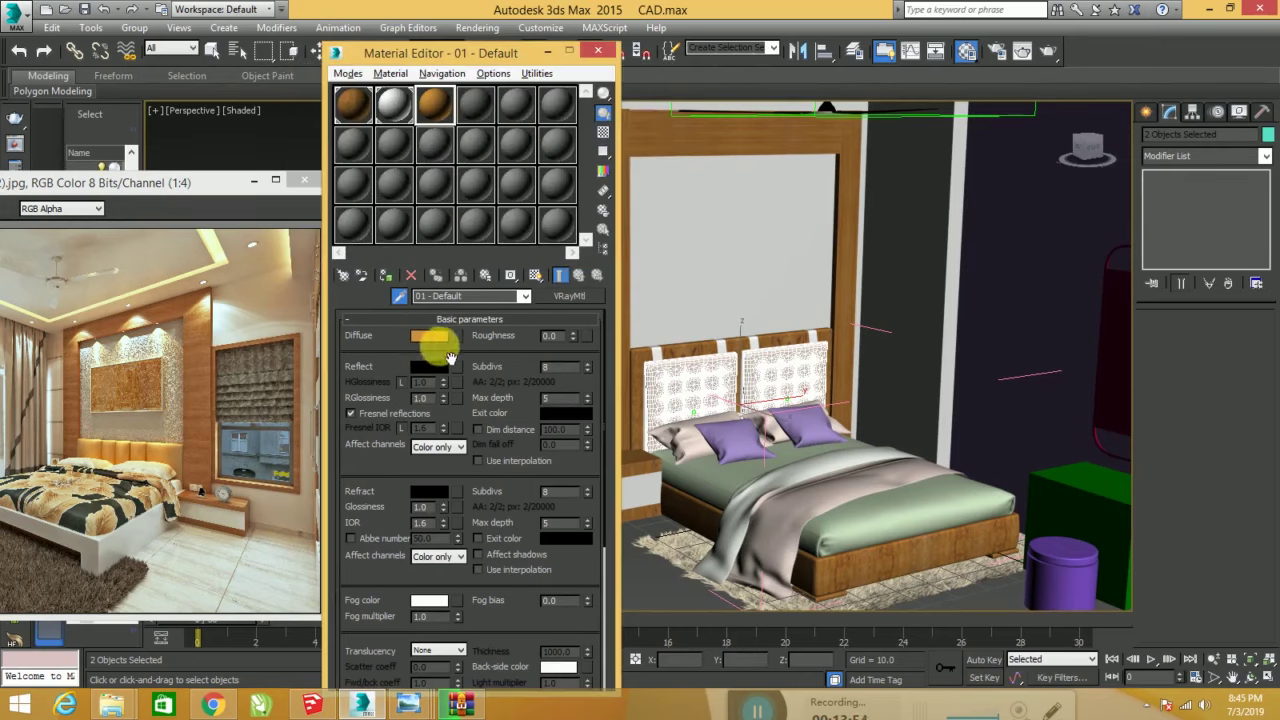
pyautogui.click(432, 338)
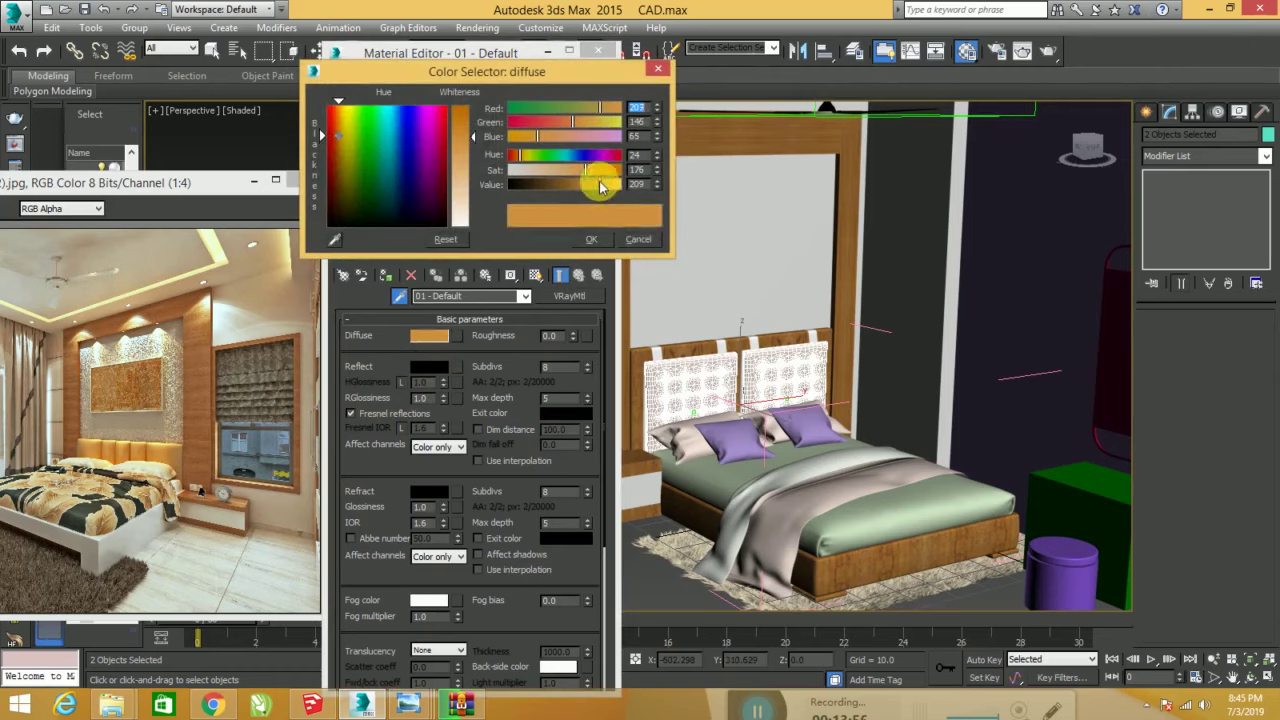
pyautogui.moveTo(601, 187); pyautogui.dragTo(613, 185)
pyautogui.click(598, 241)
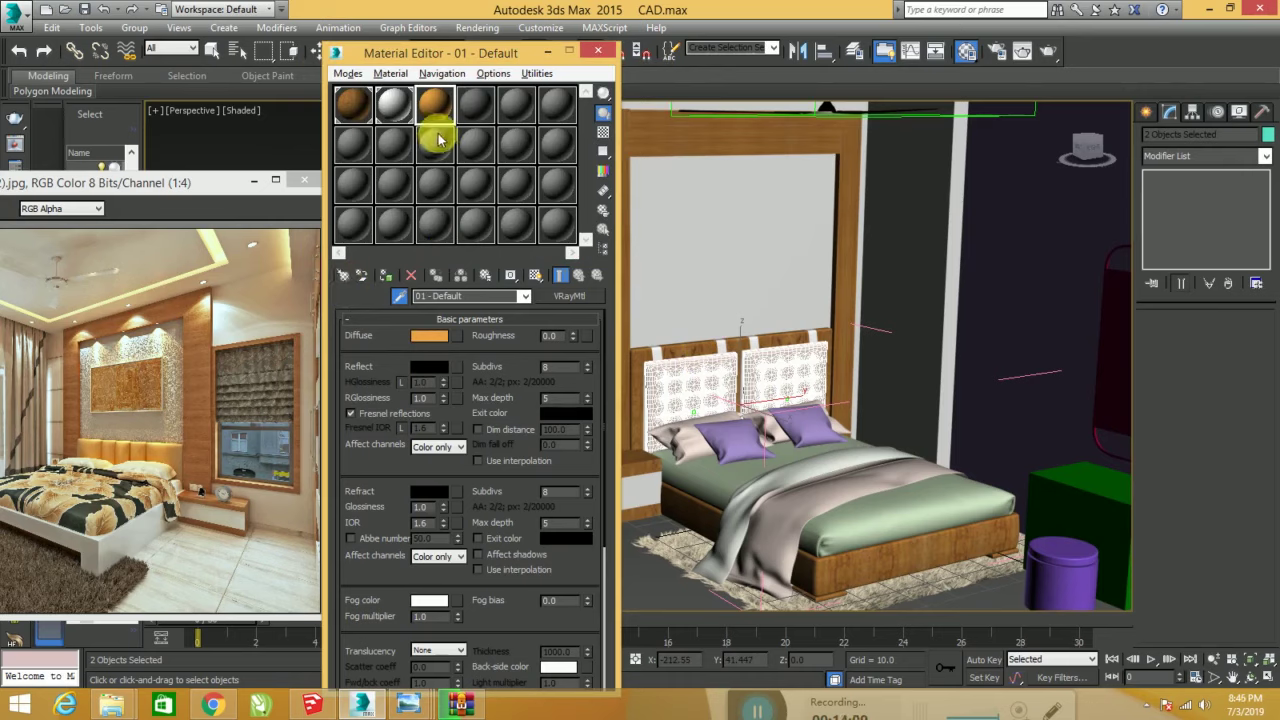
# - Assign the orange material to both cushions, renaming it '01 - Defaultscs'
pyautogui.click(384, 274)
pyautogui.click(556, 341)
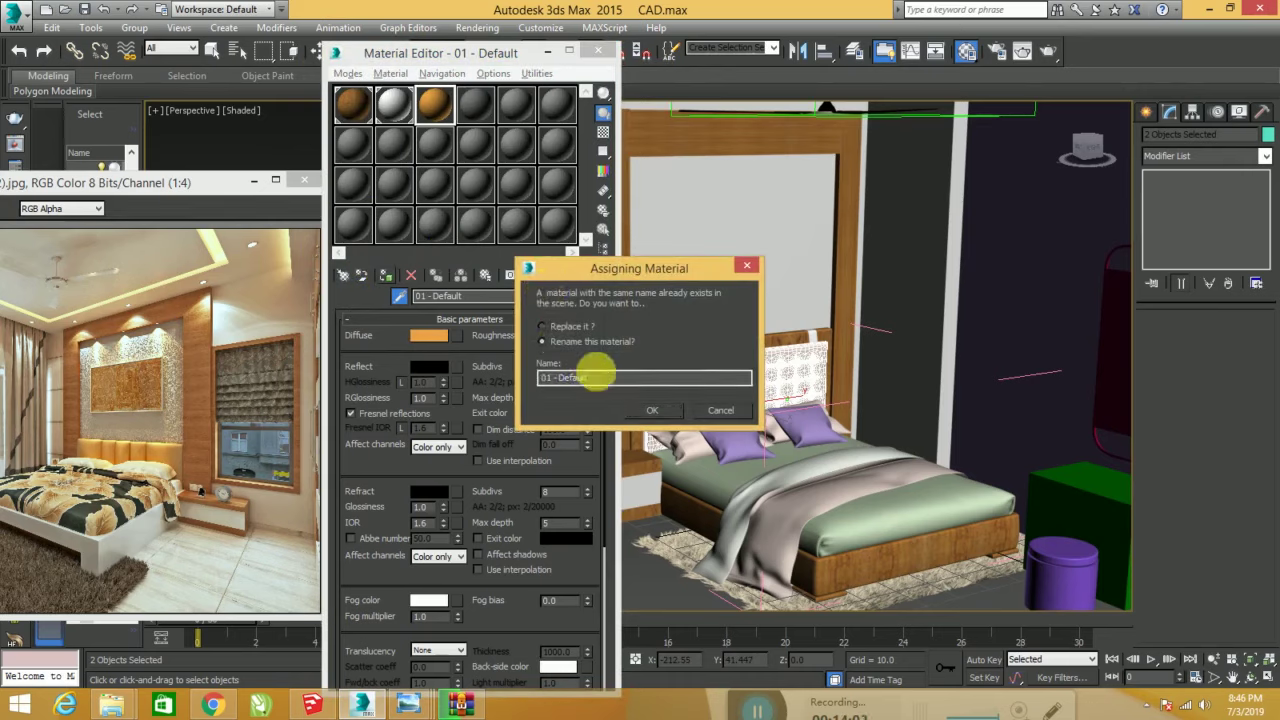
pyautogui.write('scs')
pyautogui.click(648, 410)
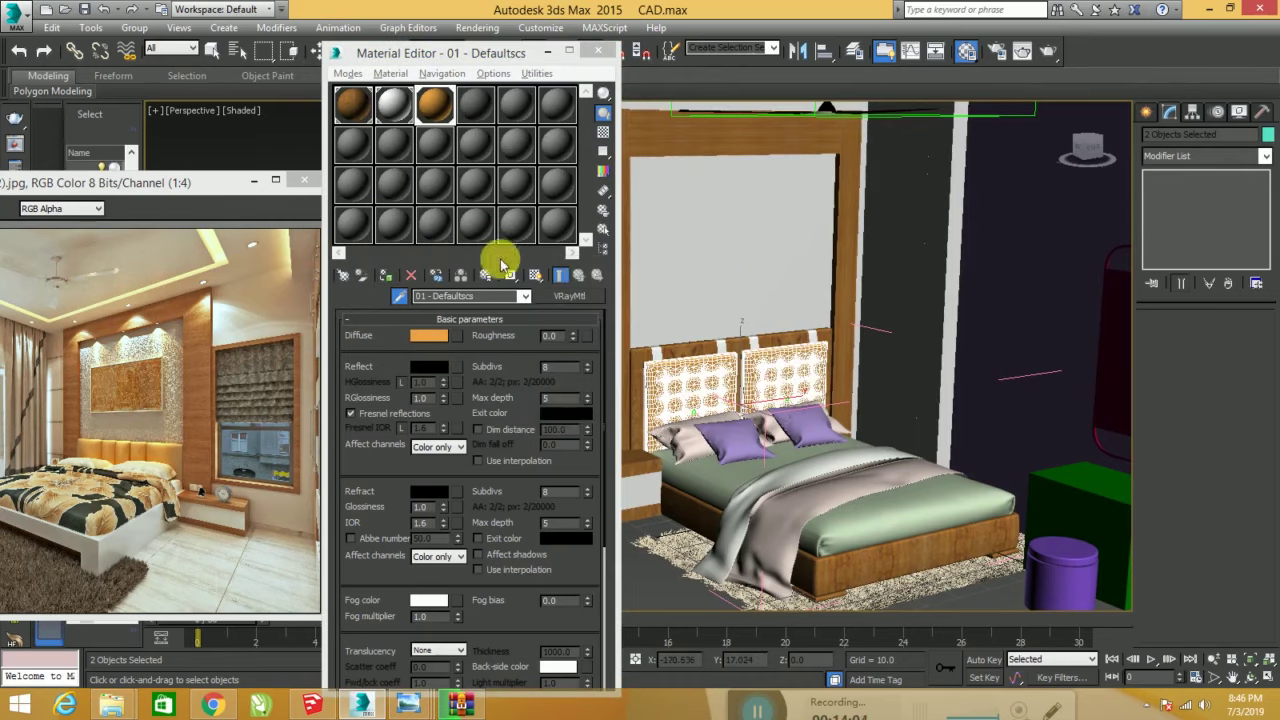
# - Lighten the cushions' orange to saturation 154 (RGB 234, 173, 92) and close the Material Editor
pyautogui.click(596, 53)
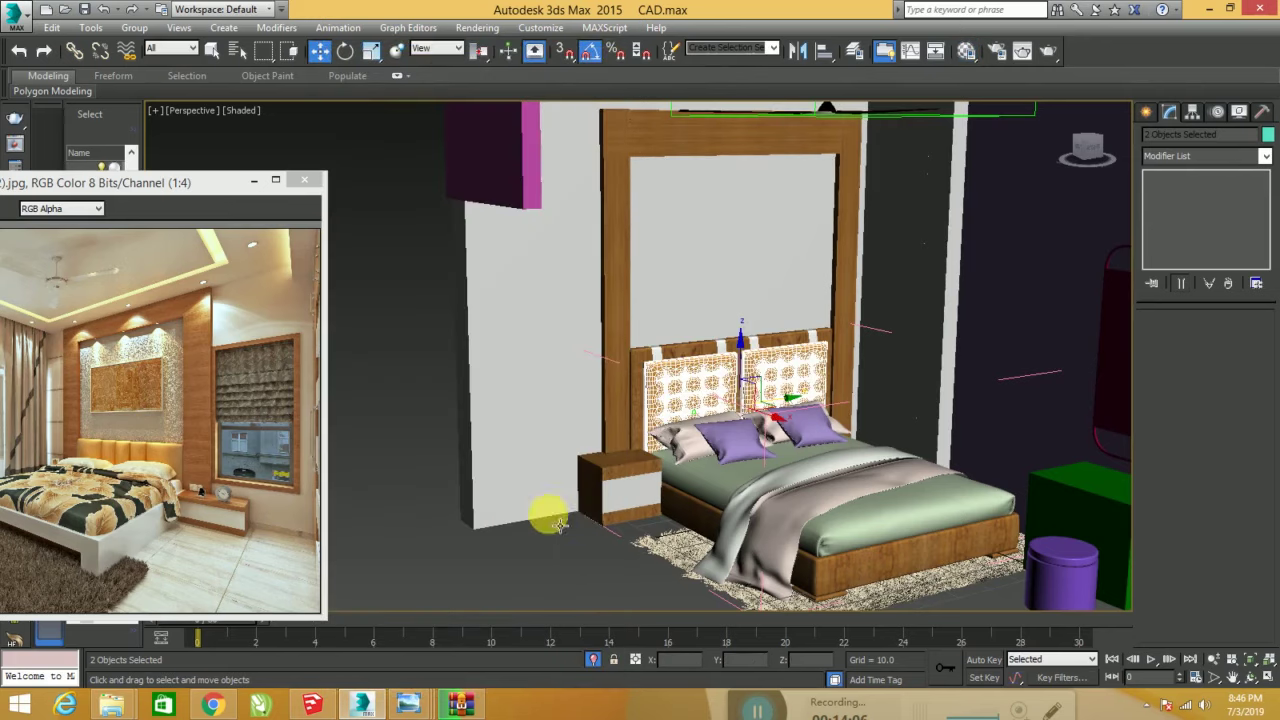
pyautogui.click(531, 551)
pyautogui.scroll(4, 531, 551)
pyautogui.scroll(1, 650, 490)
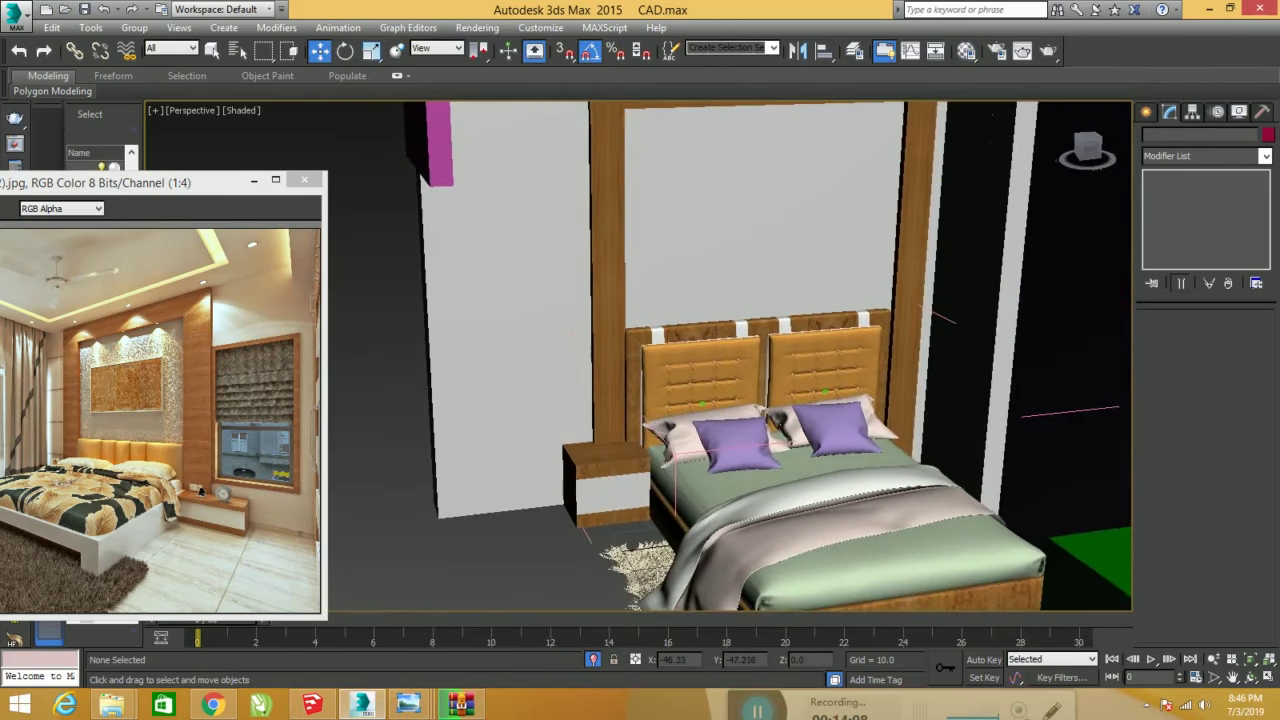
pyautogui.scroll(1, 650, 490)
pyautogui.press('m')
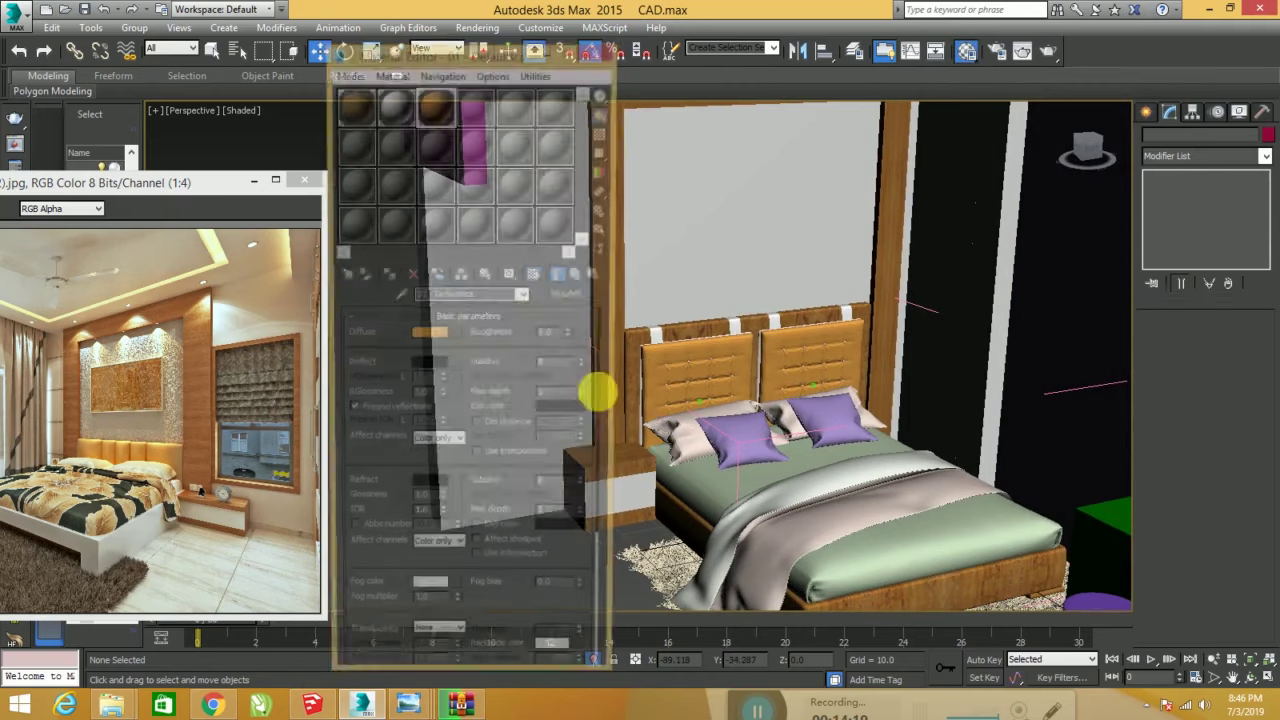
pyautogui.click(428, 335)
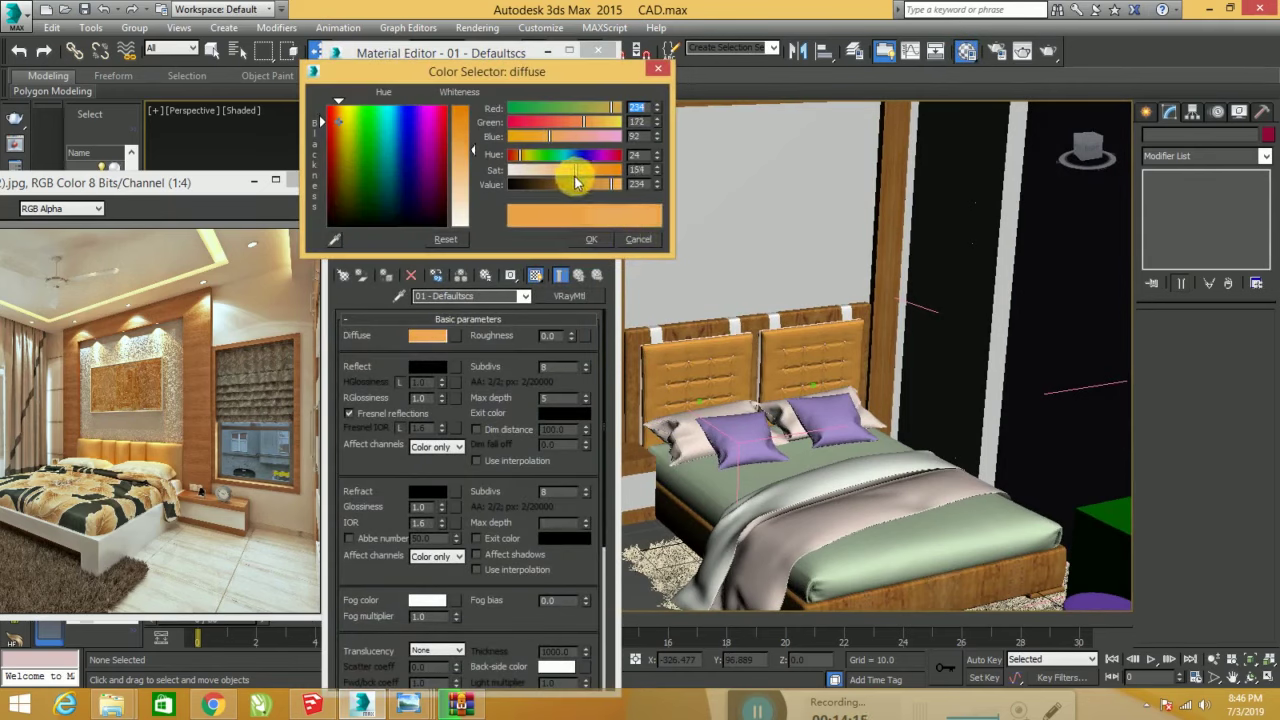
pyautogui.click(601, 240)
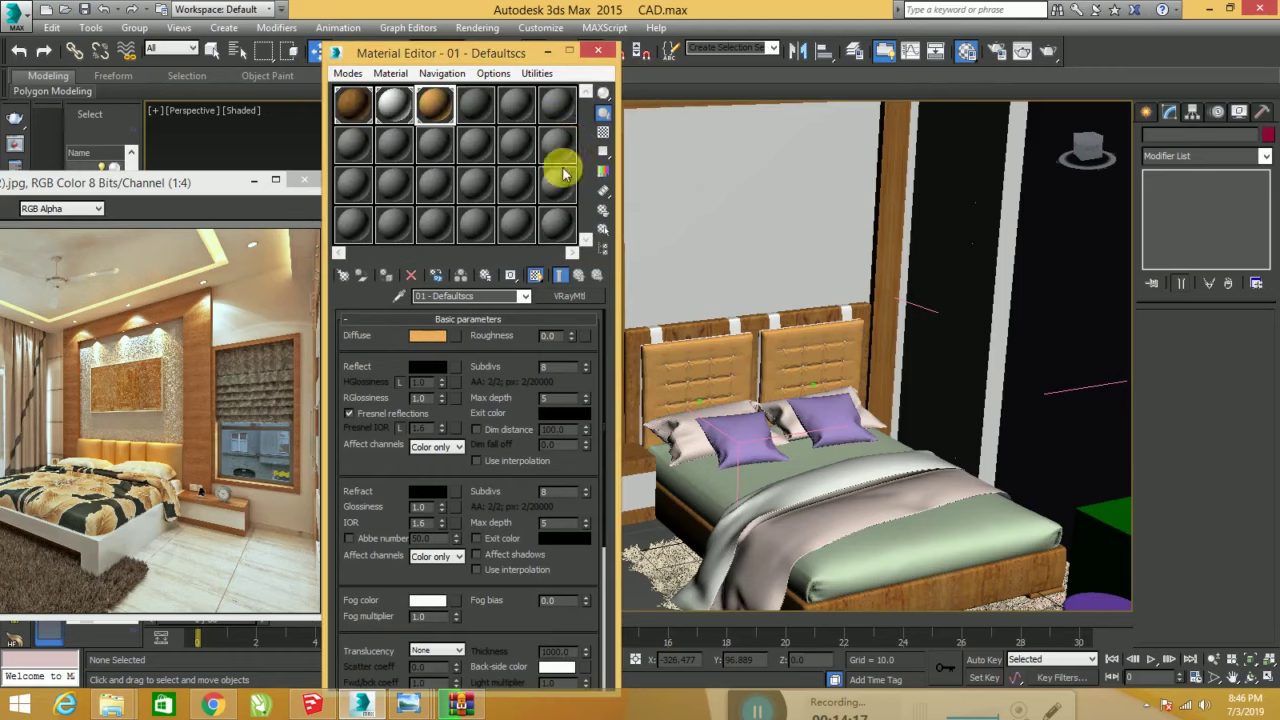
pyautogui.click(597, 53)
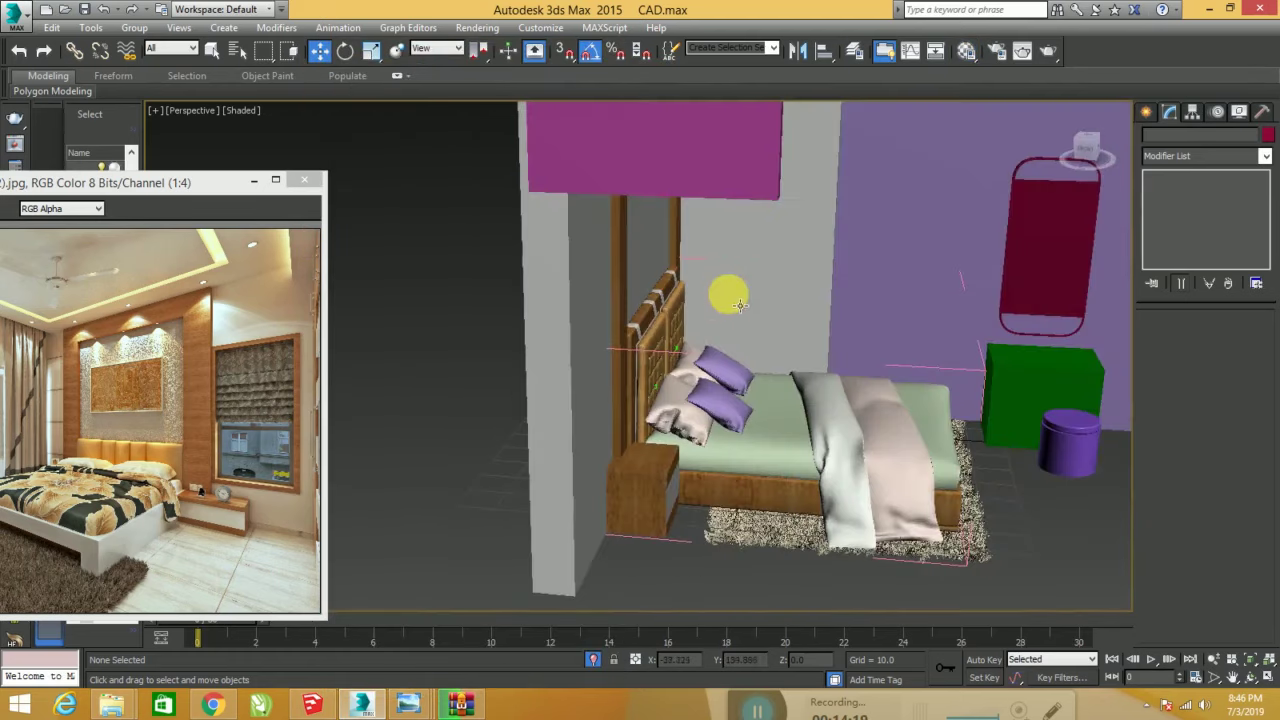
pyautogui.keyDown('alt'); pyautogui.moveTo(622, 324); pyautogui.dragTo(648, 383, button='middle'); pyautogui.keyUp('alt')
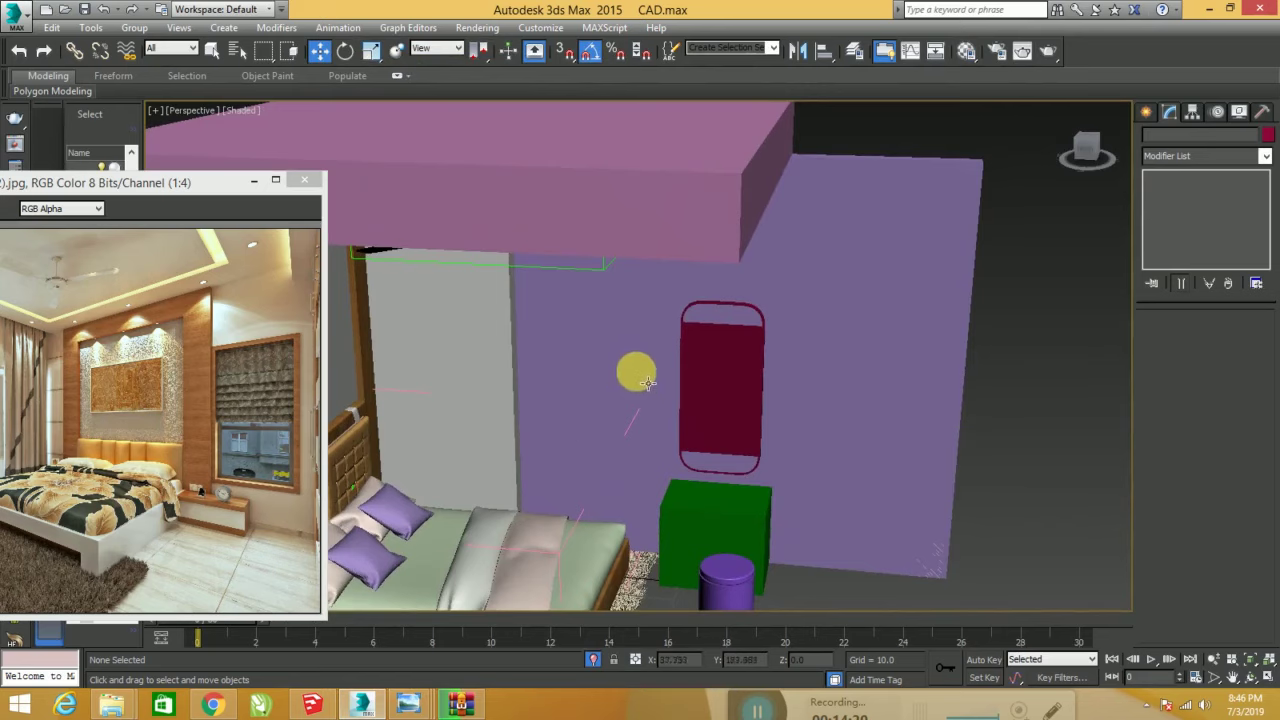
# - Select the wall panel's front polygon and activate the fourth material slot
pyautogui.click(712, 395)
pyautogui.press('z')
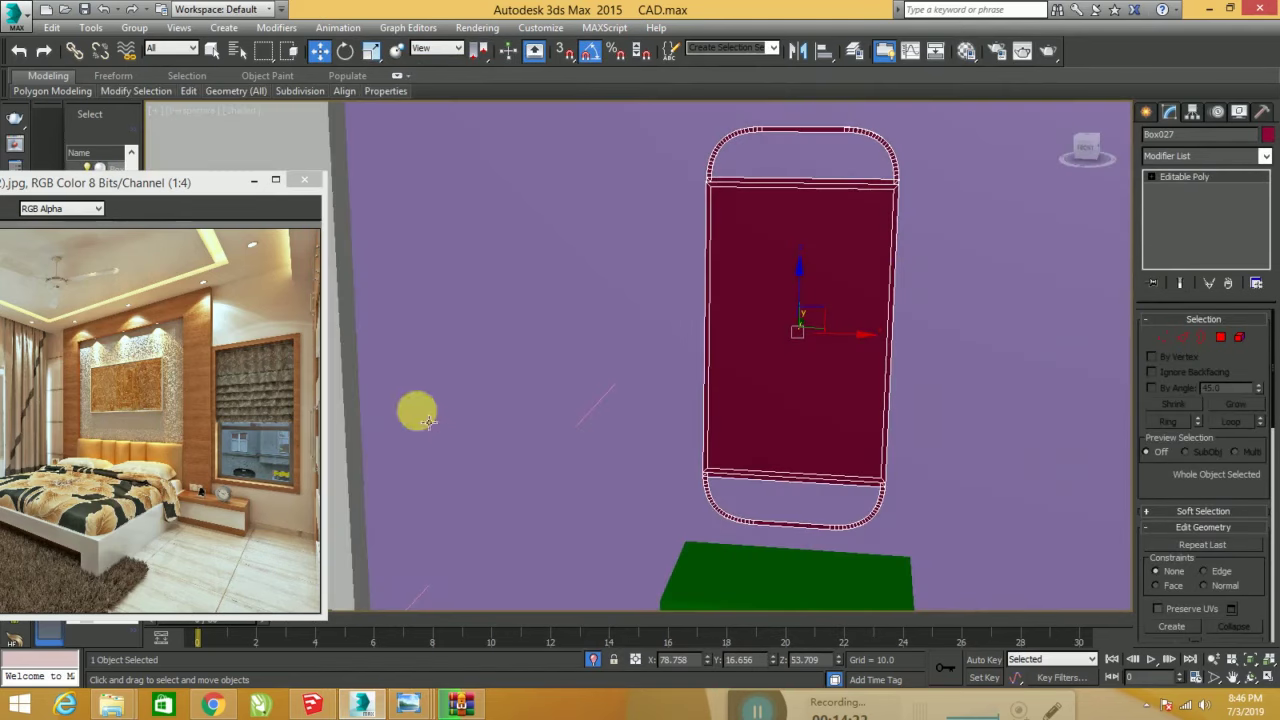
pyautogui.press('m')
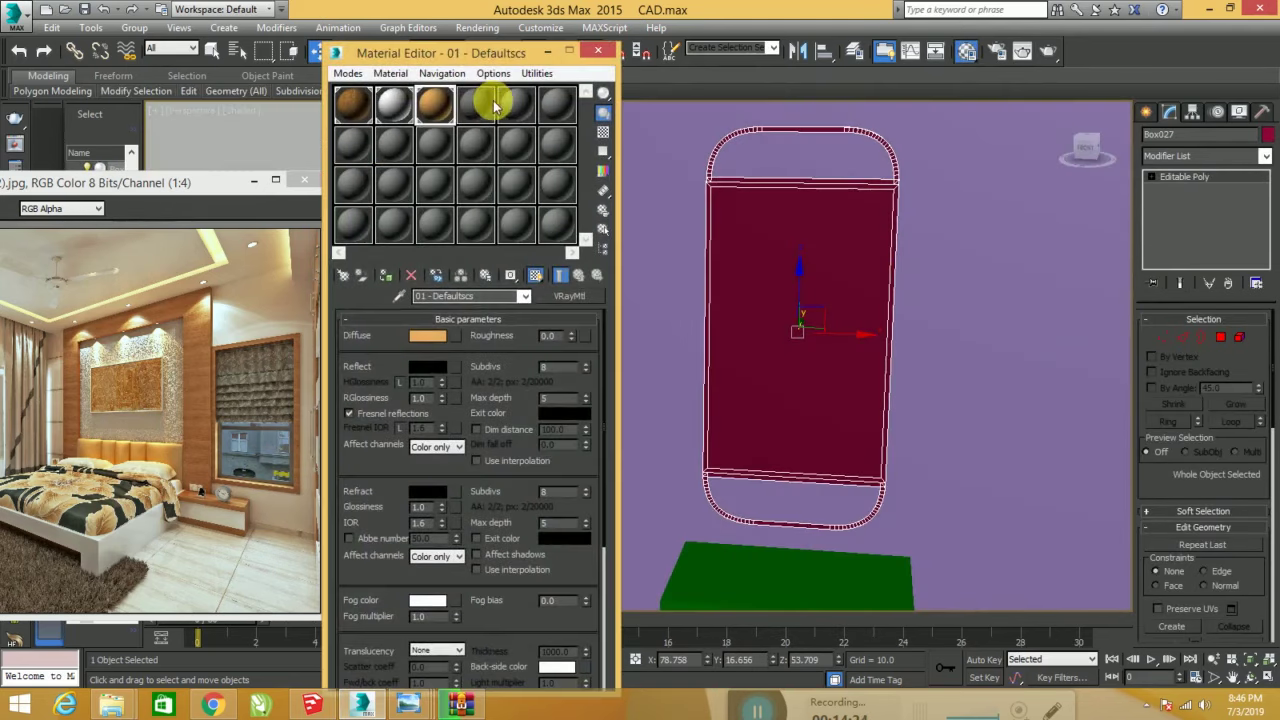
pyautogui.click(482, 103)
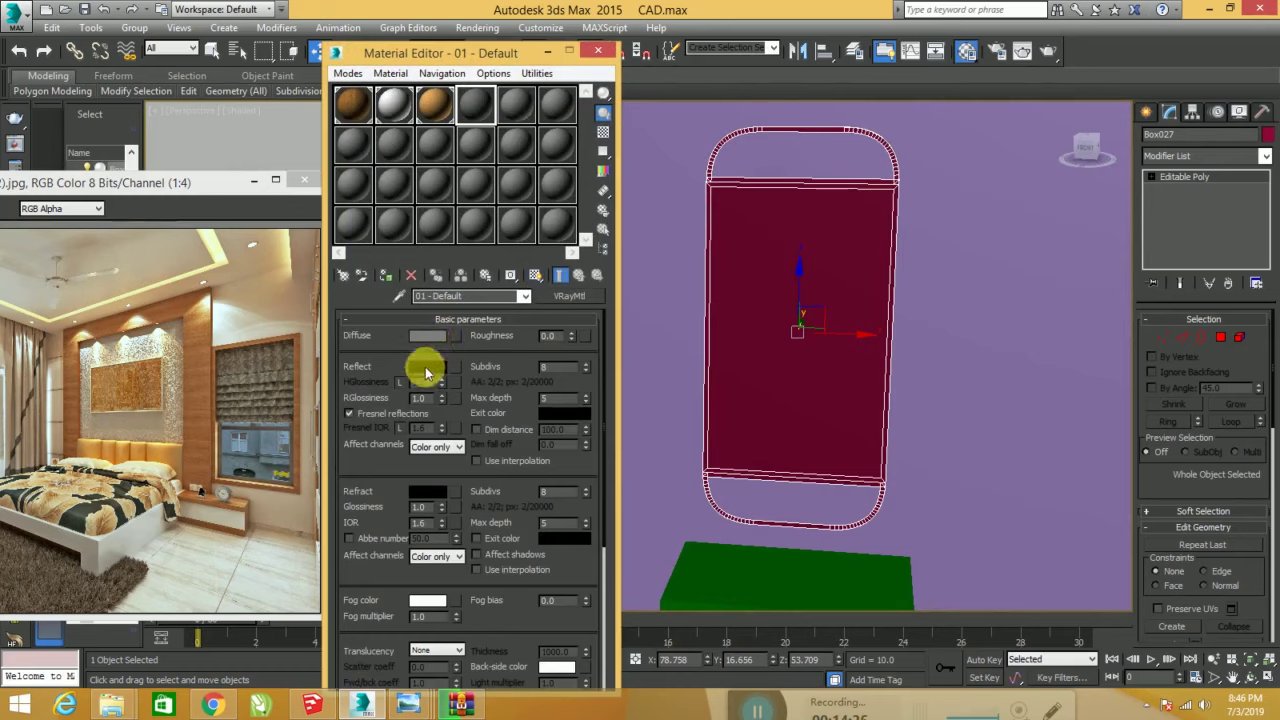
pyautogui.click(1220, 337)
pyautogui.click(808, 323)
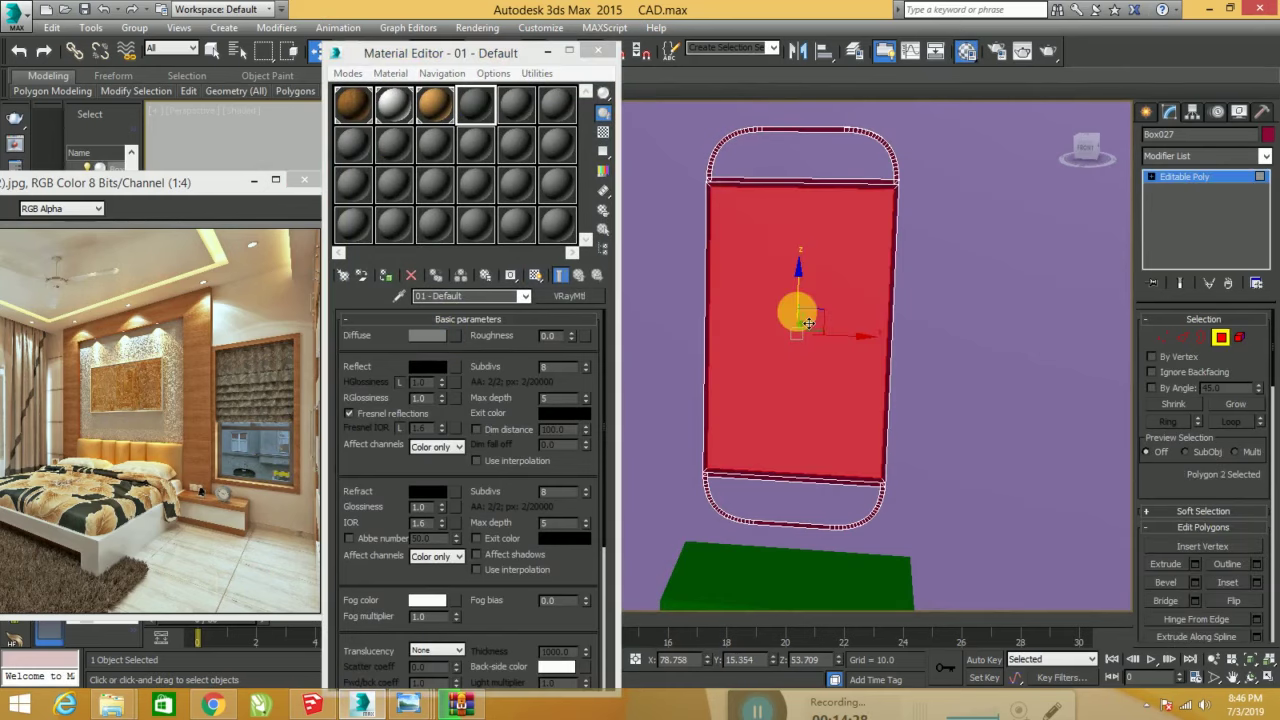
# - Set the VRayMtl Diffuse to black, Refract to white, and turn Fresnel off
pyautogui.click(427, 335)
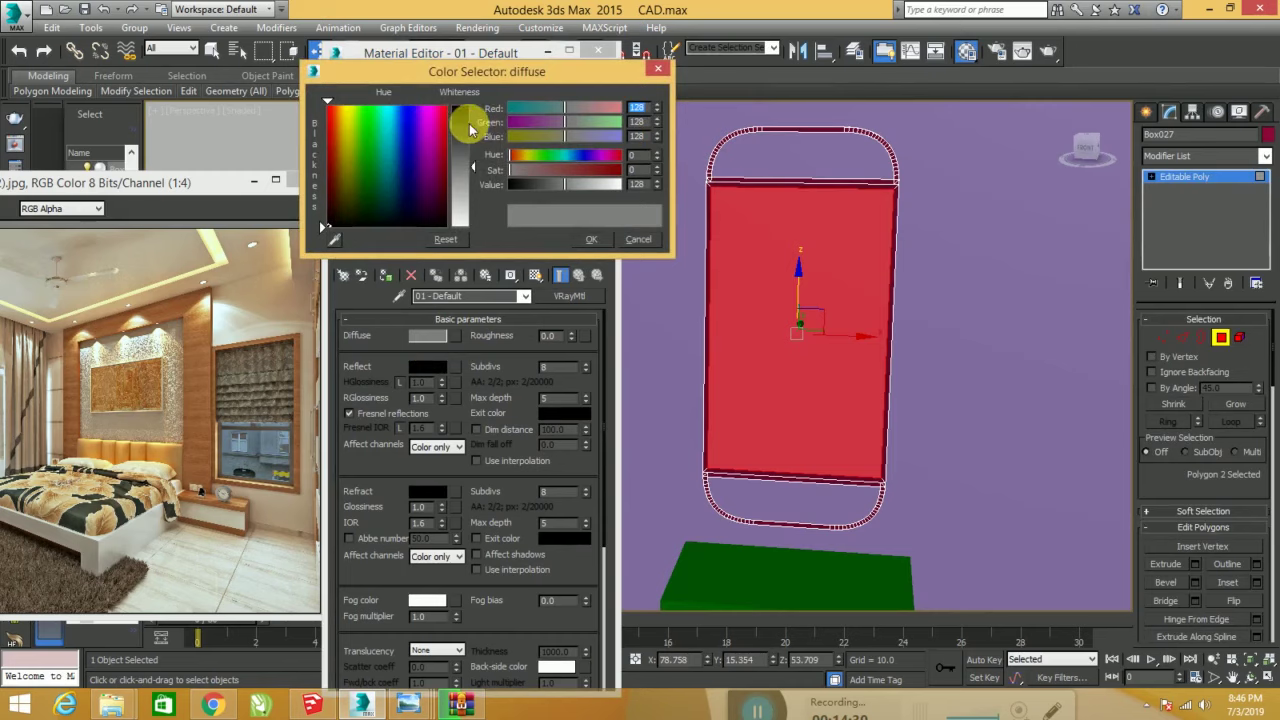
pyautogui.moveTo(470, 128); pyautogui.dragTo(472, 102)
pyautogui.click(598, 238)
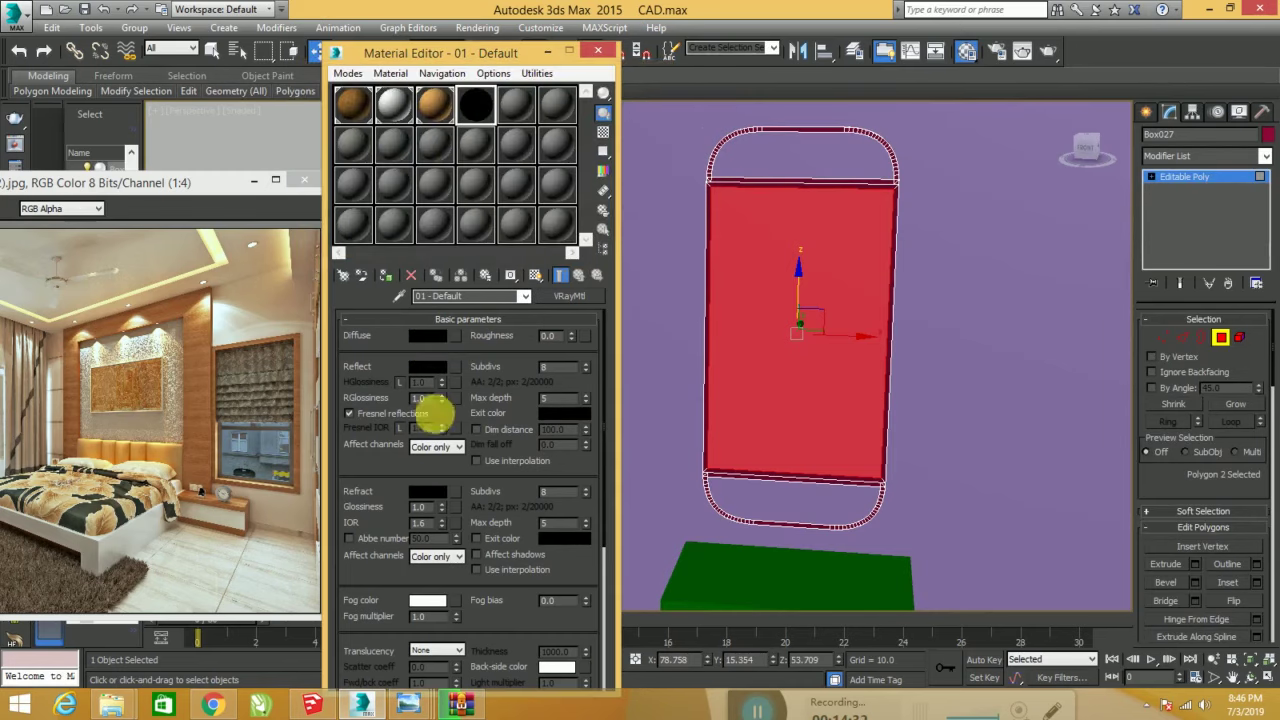
pyautogui.click(427, 491)
pyautogui.moveTo(461, 110); pyautogui.dragTo(461, 224)
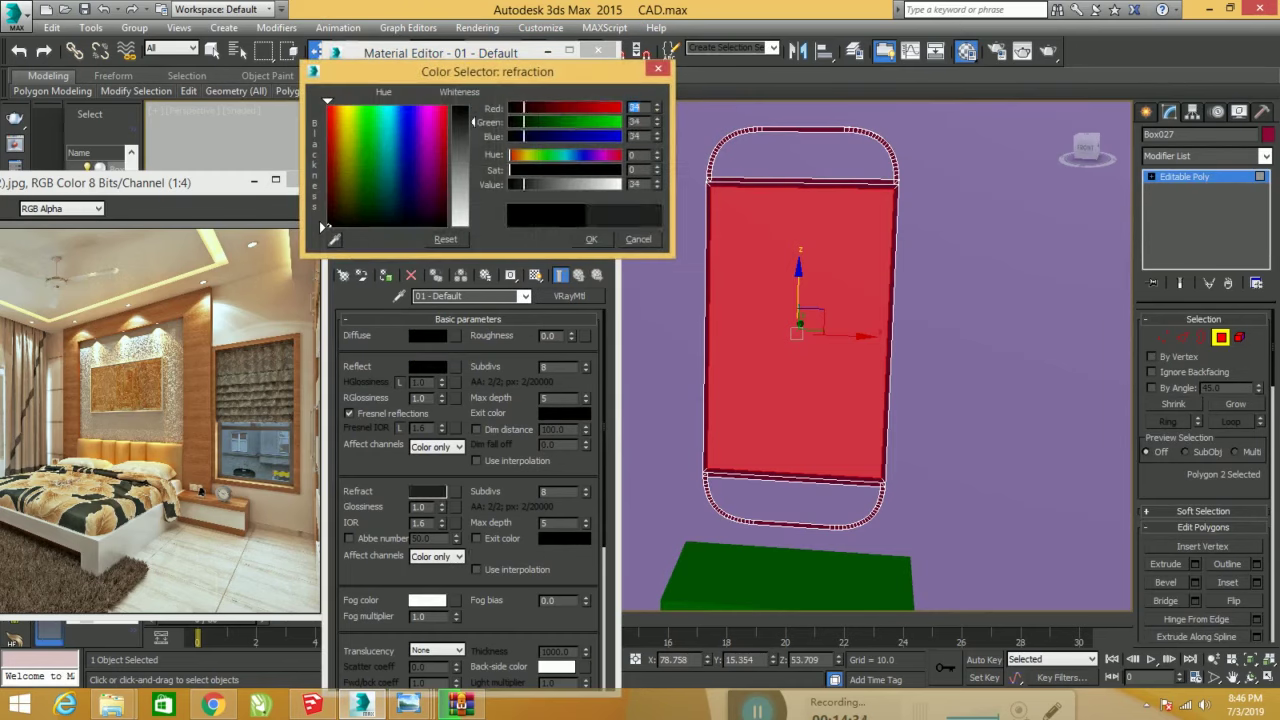
pyautogui.click(590, 238)
pyautogui.click(349, 413)
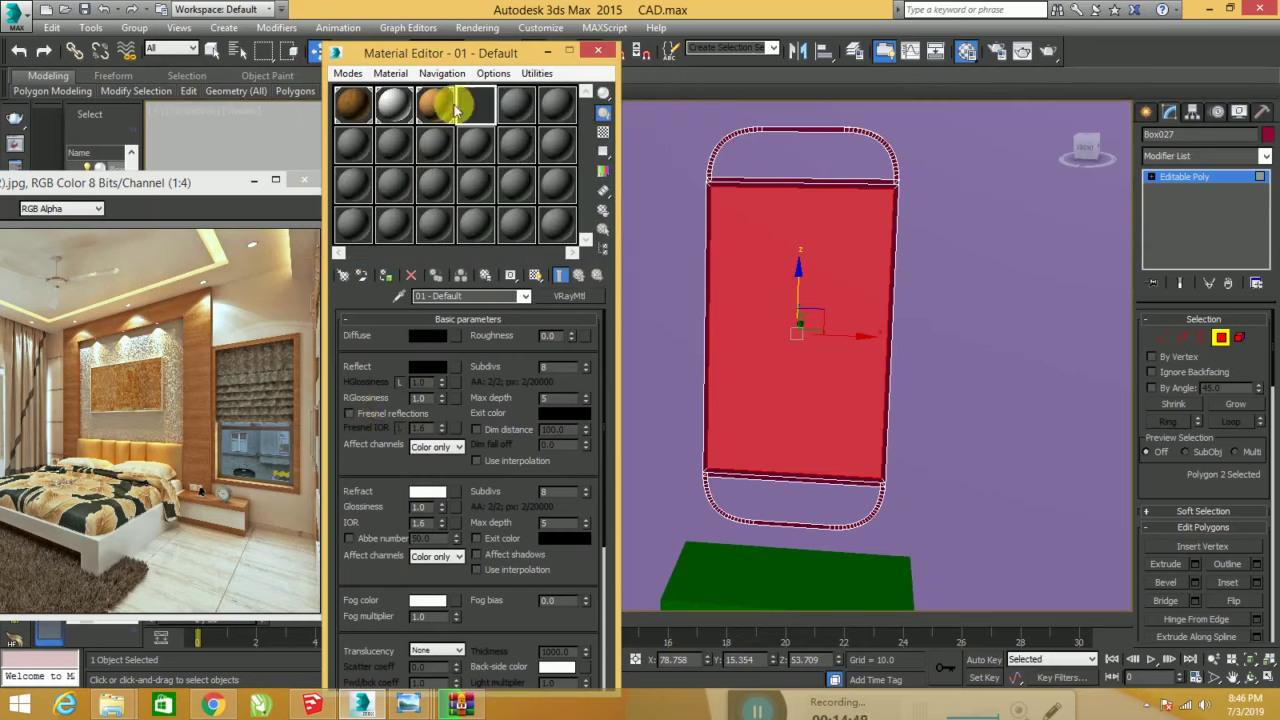
# - Apply the glass material to the selected polygons, renaming it '01 - Defaultefe'
pyautogui.moveTo(561, 190); pyautogui.dragTo(775, 320)
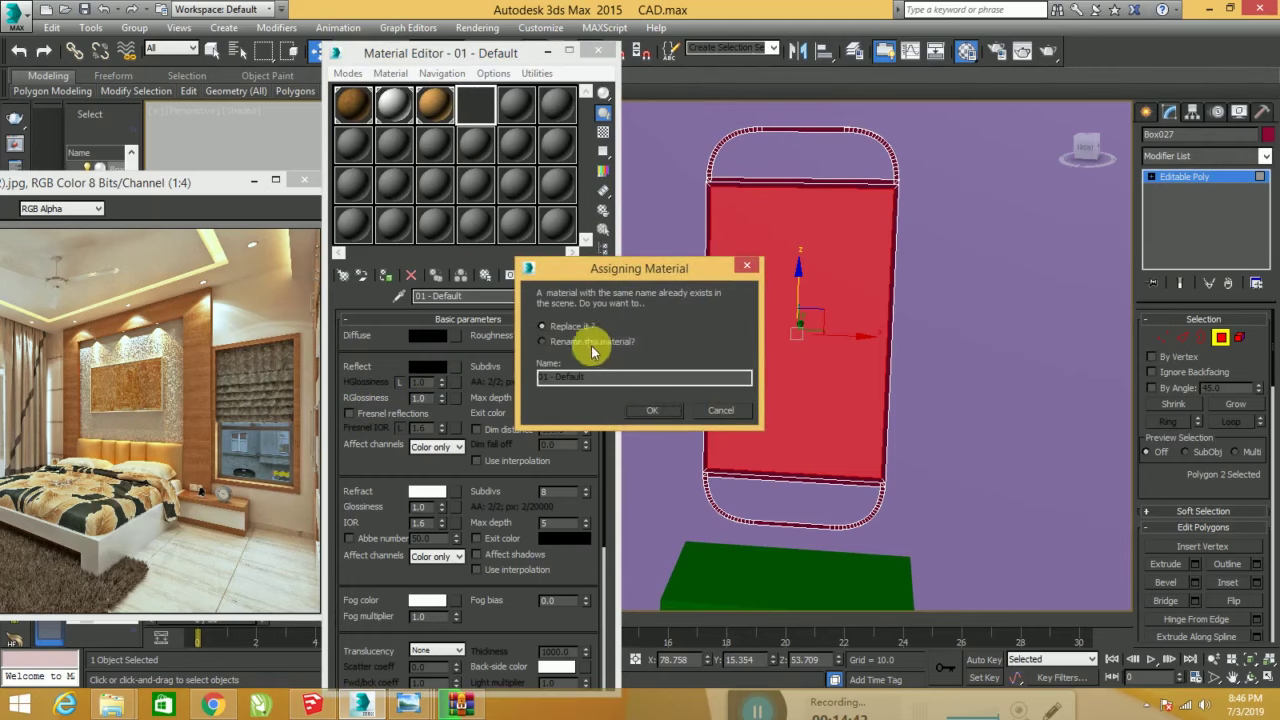
pyautogui.click(588, 342)
pyautogui.write('efe')
pyautogui.click(655, 412)
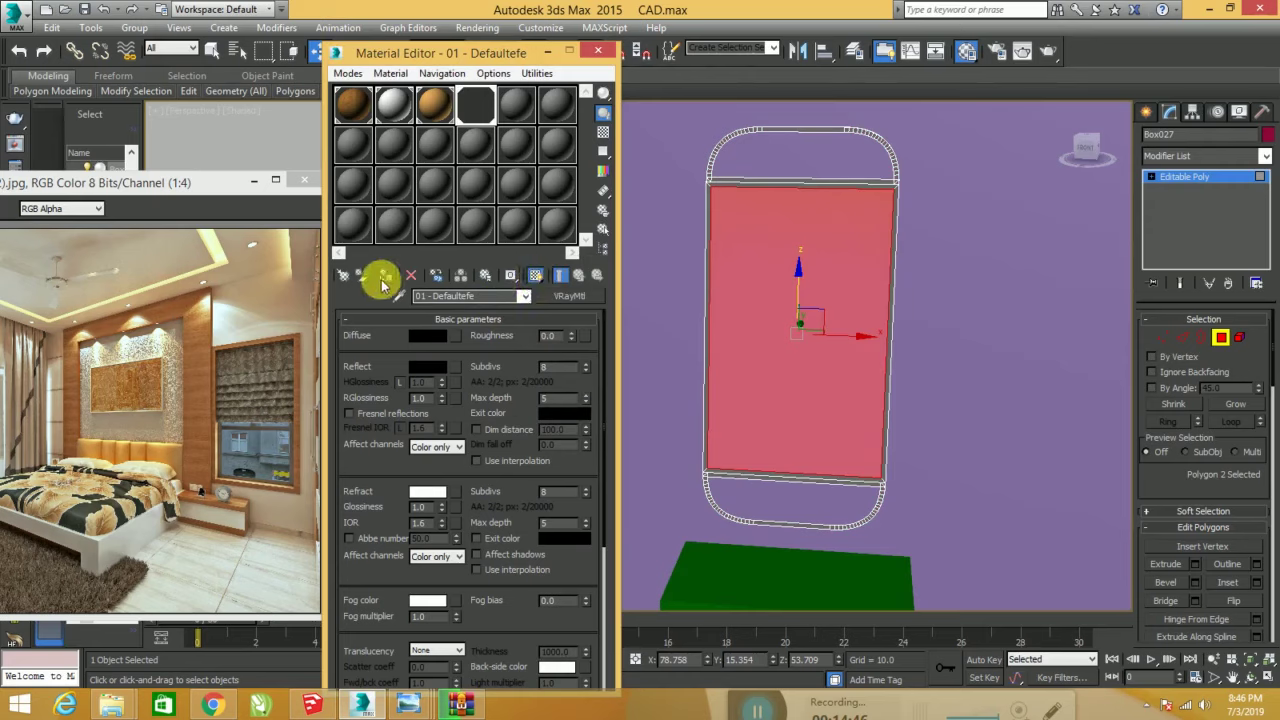
# - Make the mirror material reflective: black Refract colour and white Reflect colour
pyautogui.click(1166, 178)
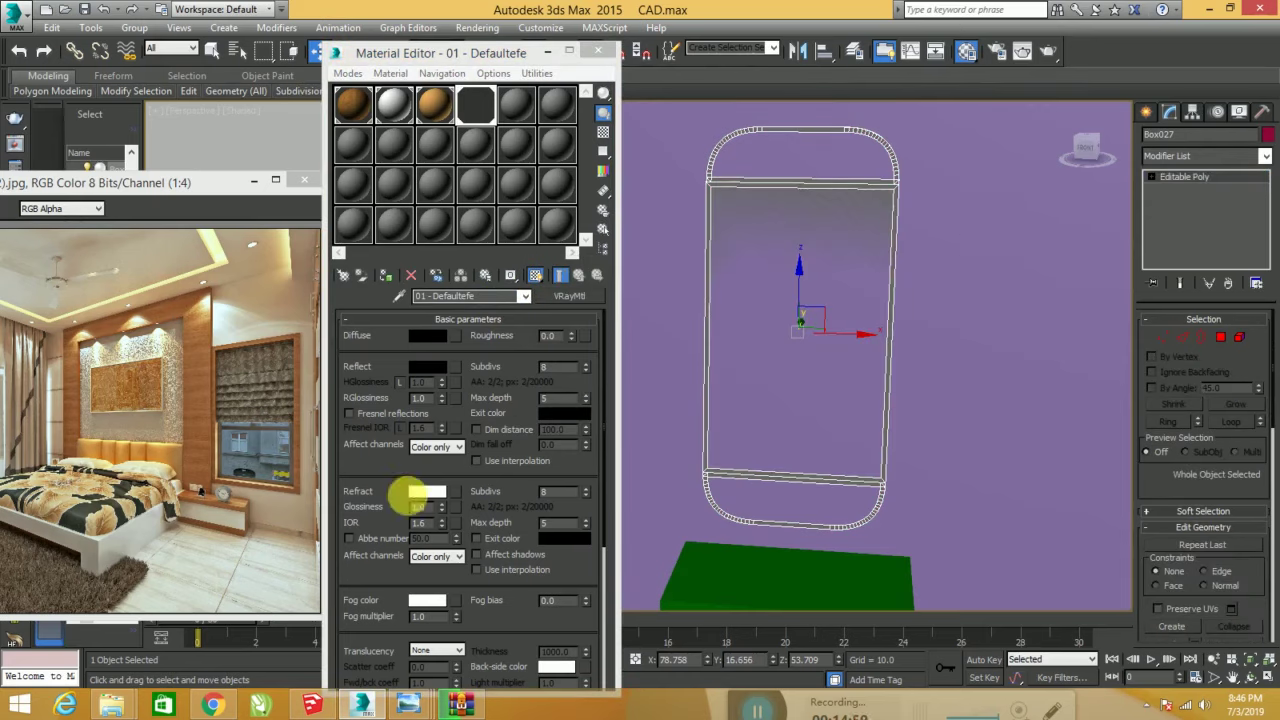
pyautogui.click(418, 496)
pyautogui.click(457, 158)
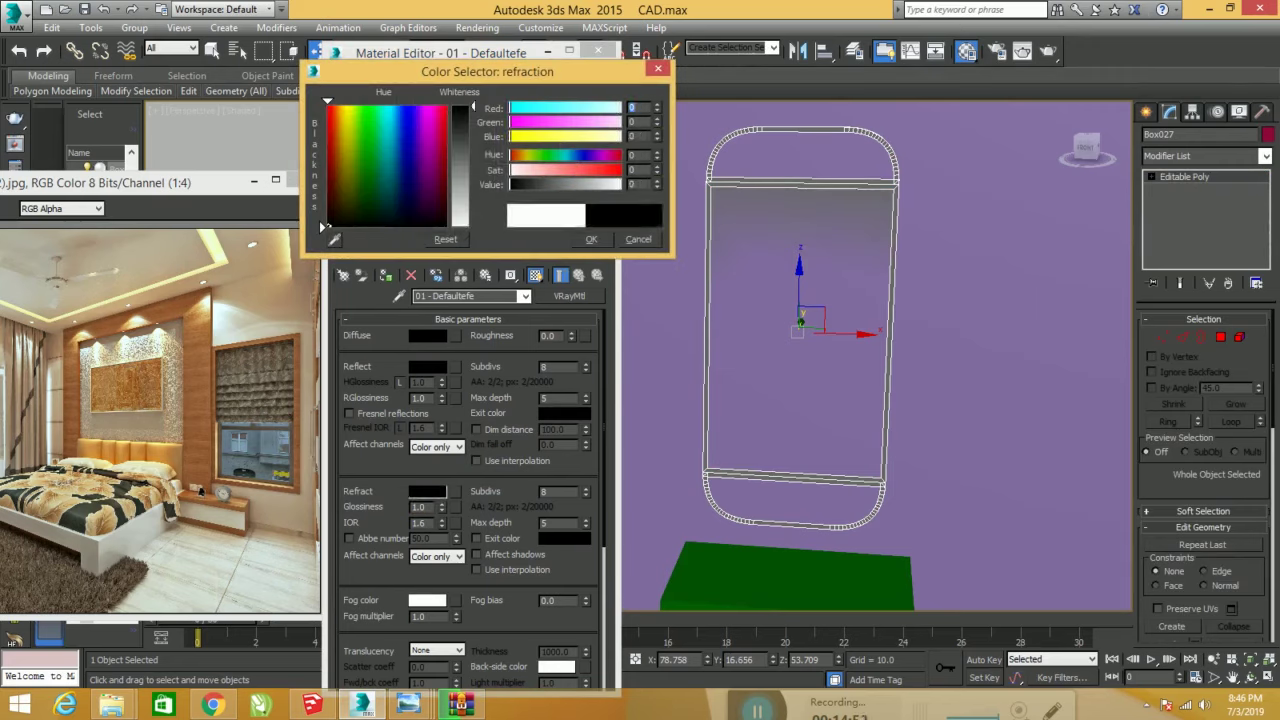
pyautogui.click(600, 242)
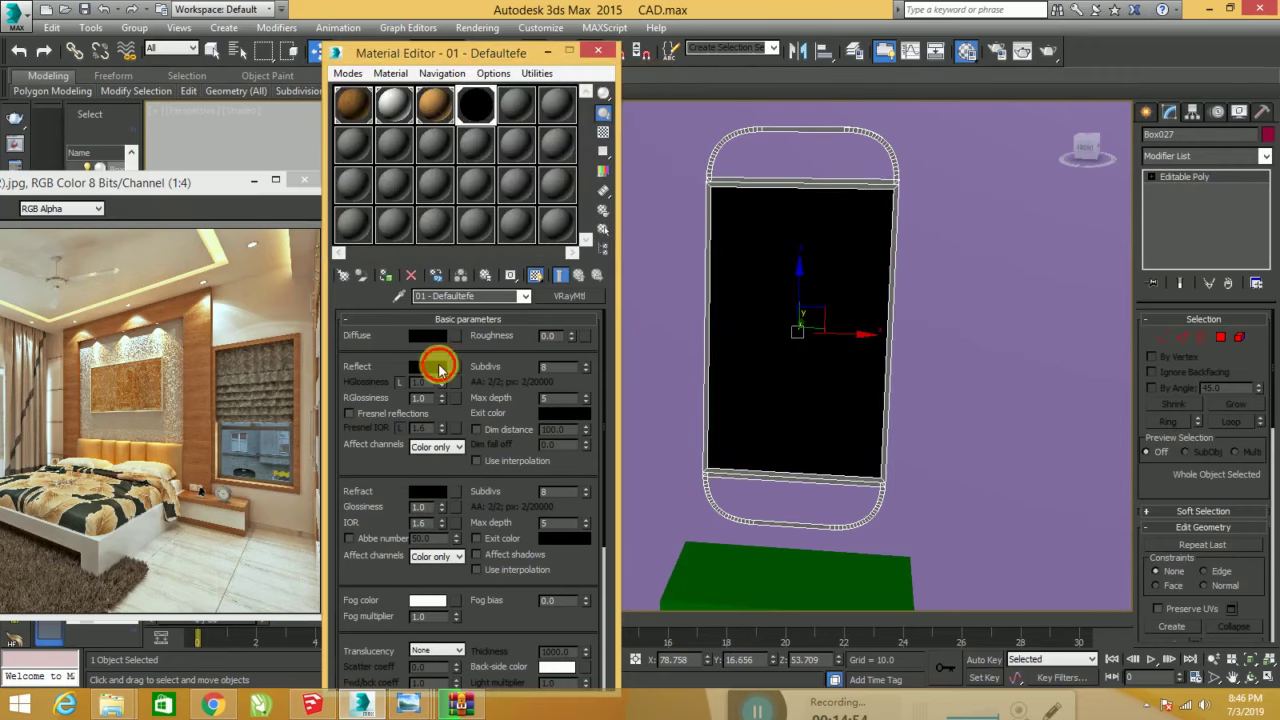
pyautogui.click(430, 366)
pyautogui.click(470, 127)
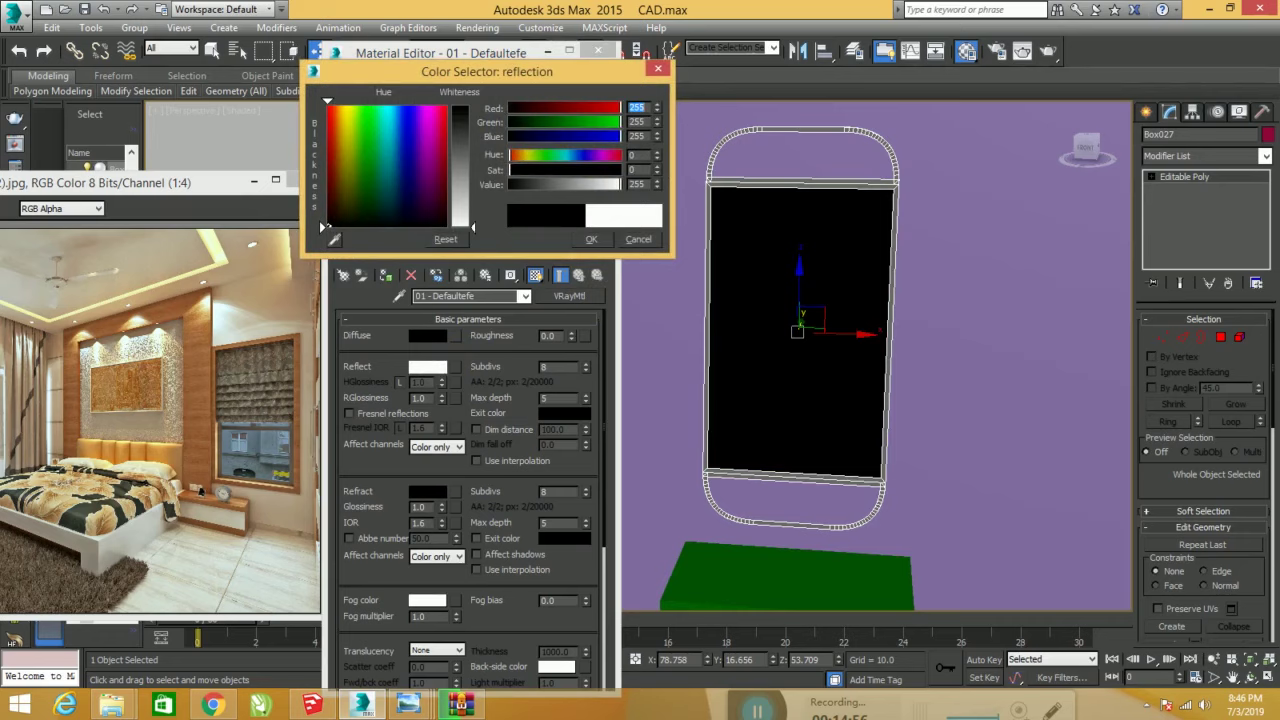
pyautogui.click(591, 239)
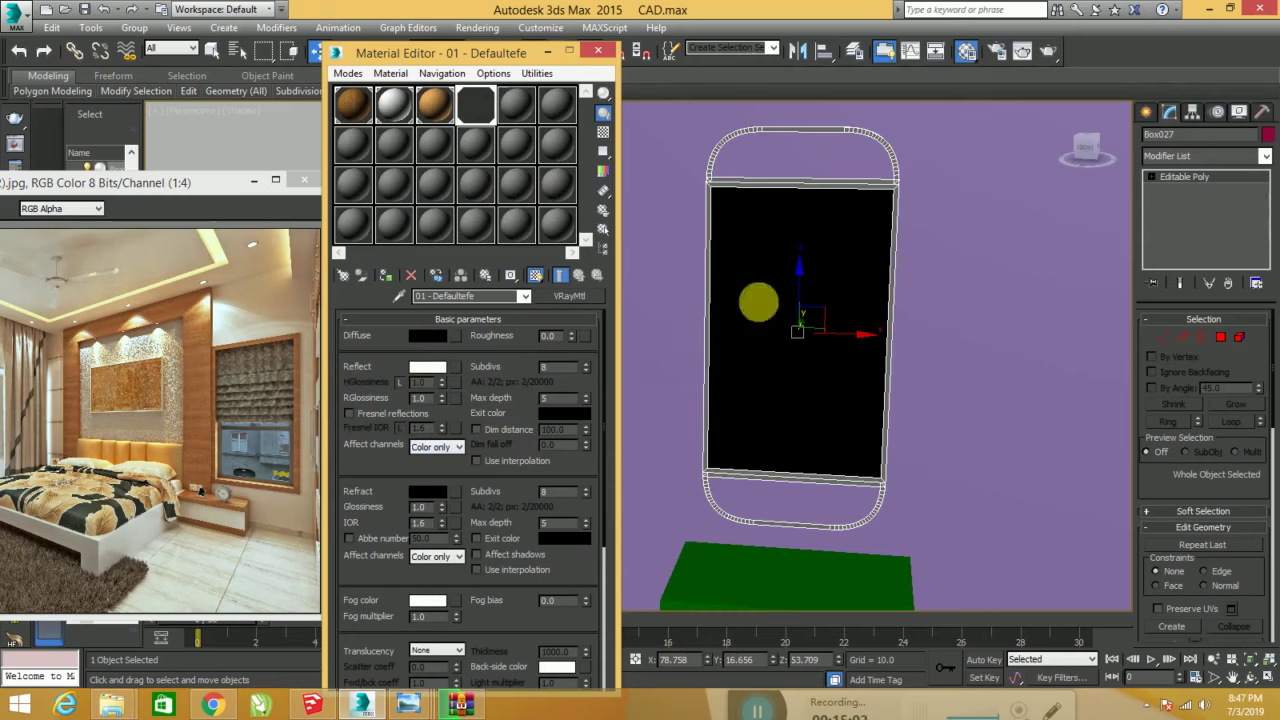
# - Reselect the mirror and activate slot 5, cancelling a black Diffuse change
pyautogui.click(403, 278)
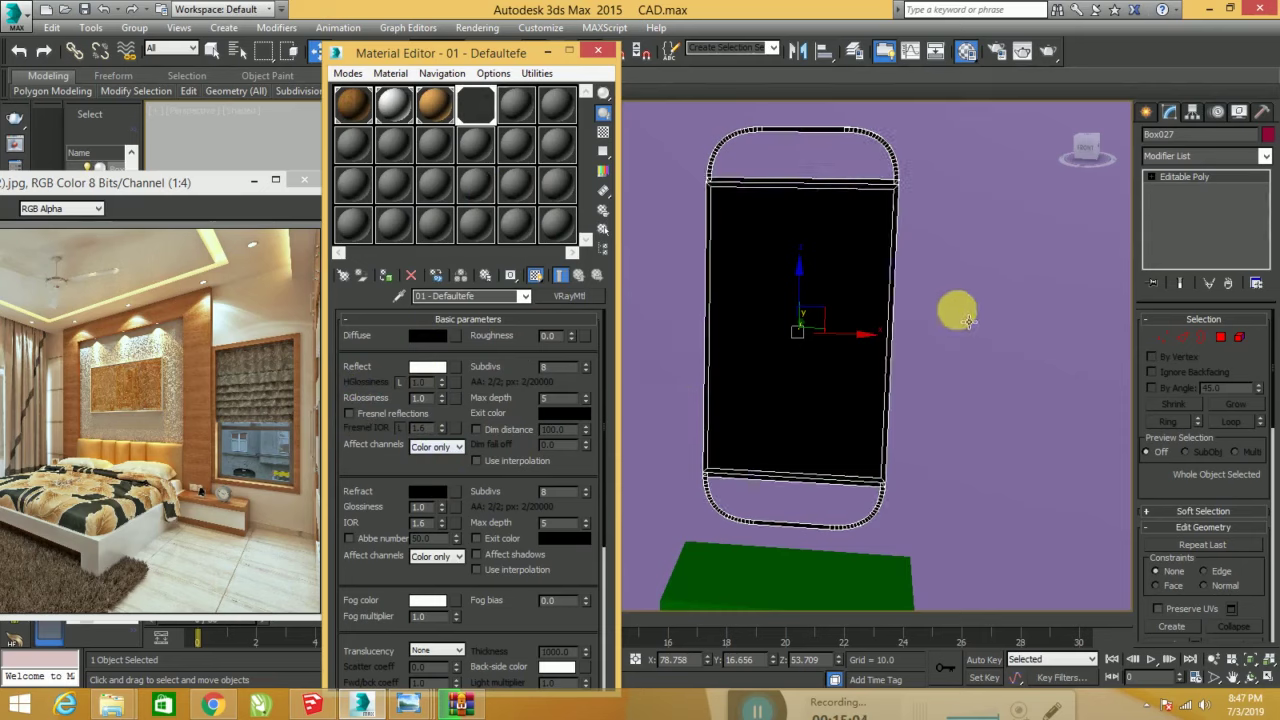
pyautogui.click(958, 318)
pyautogui.click(773, 319)
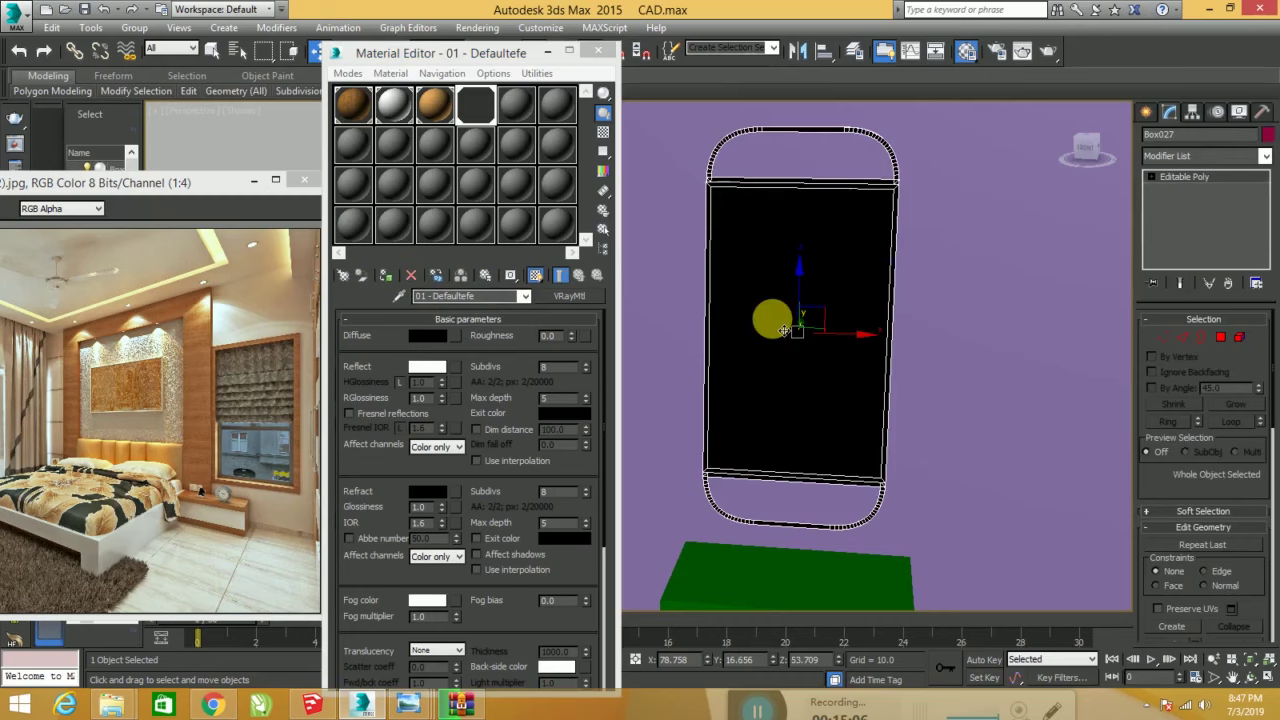
pyautogui.click(520, 105)
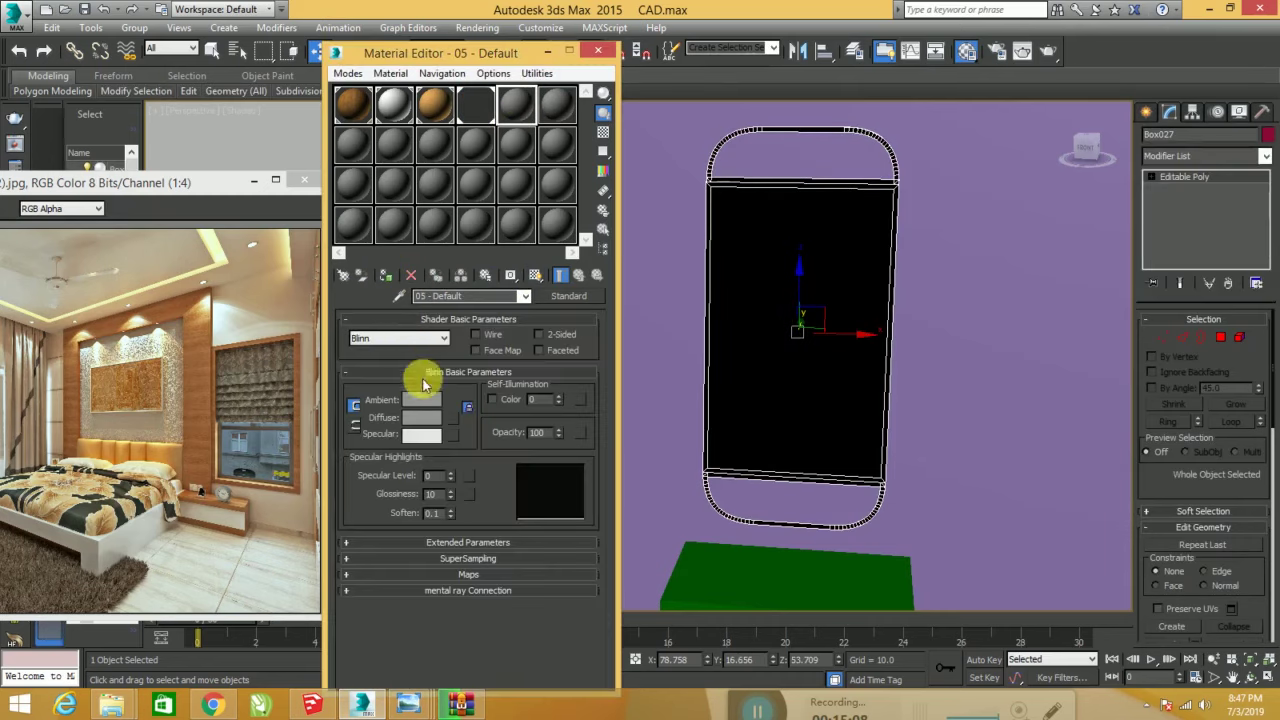
pyautogui.click(421, 426)
pyautogui.click(322, 227)
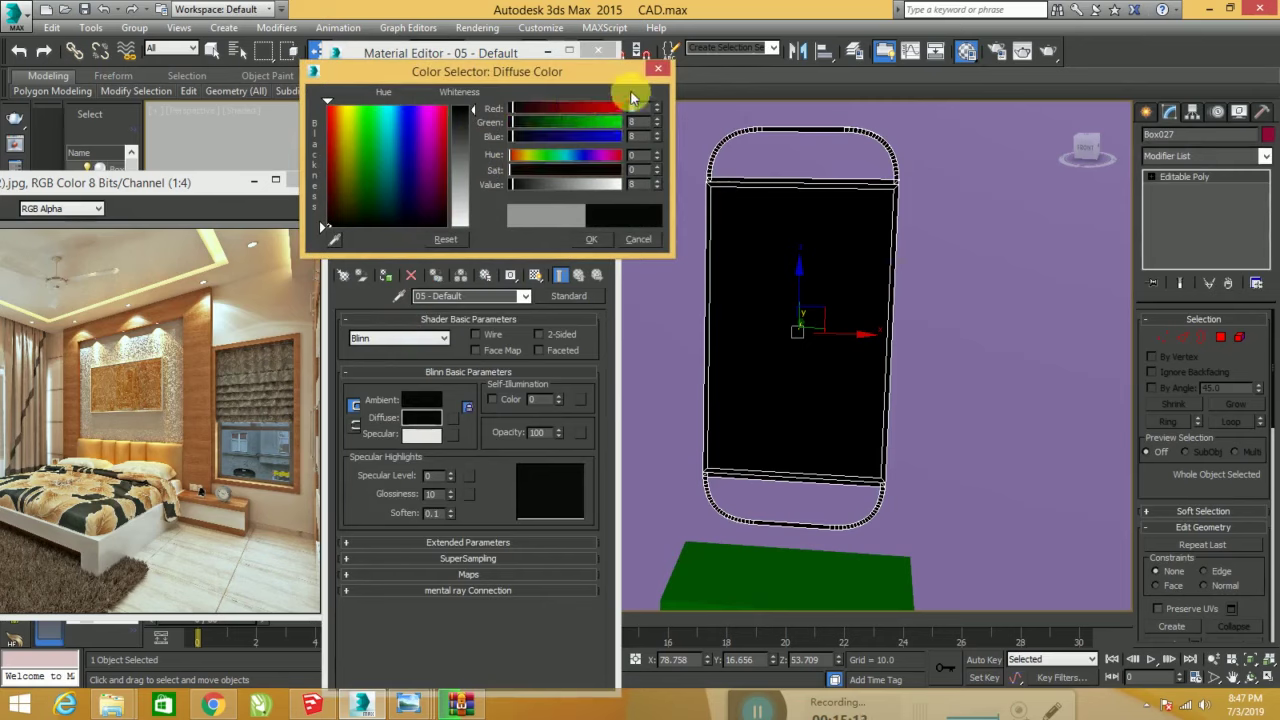
pyautogui.click(656, 69)
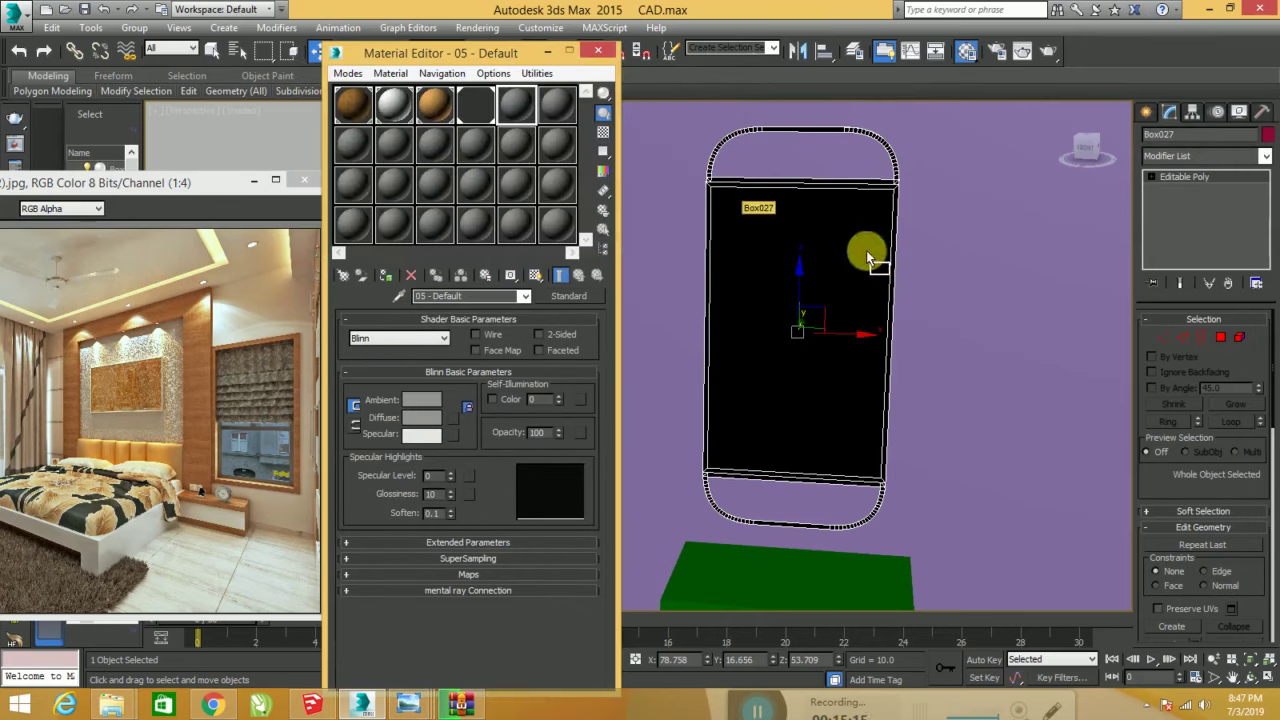
# - Apply wood to the mirror and the black mirror material to its front centre face
pyautogui.moveTo(353, 104); pyautogui.dragTo(863, 252)
pyautogui.click(1220, 337)
pyautogui.click(766, 280)
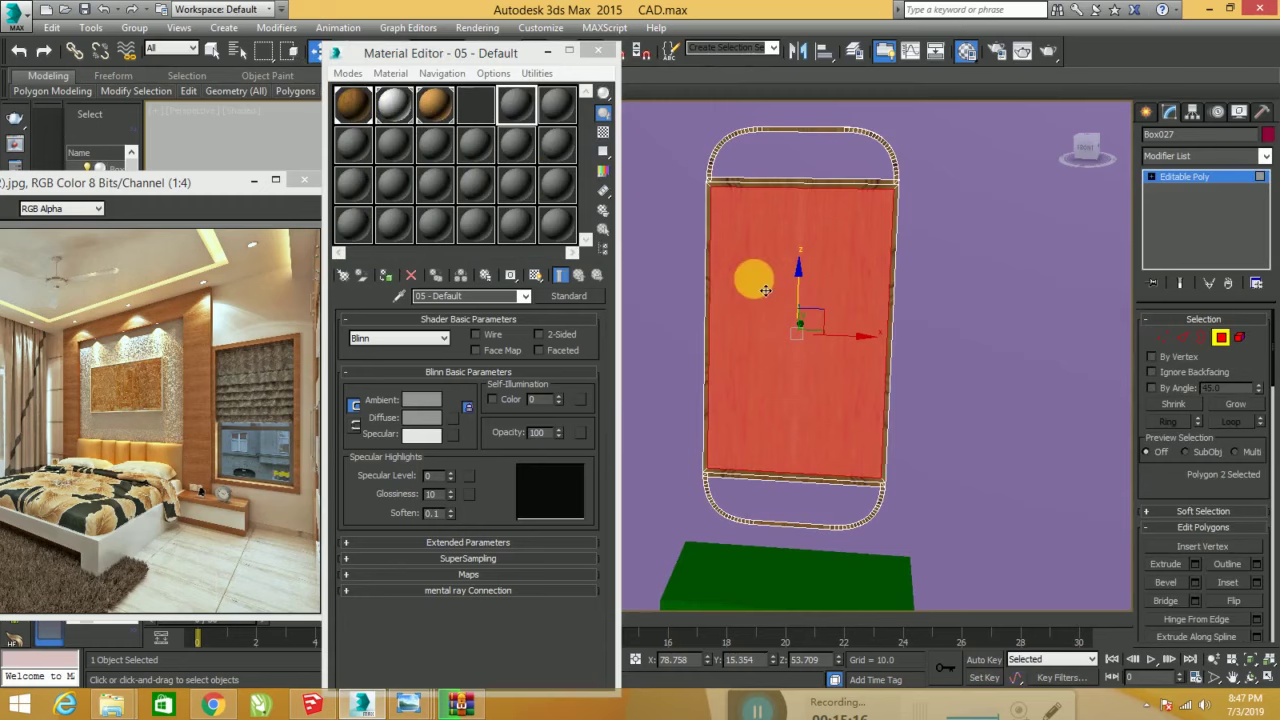
pyautogui.moveTo(465, 112); pyautogui.dragTo(808, 300)
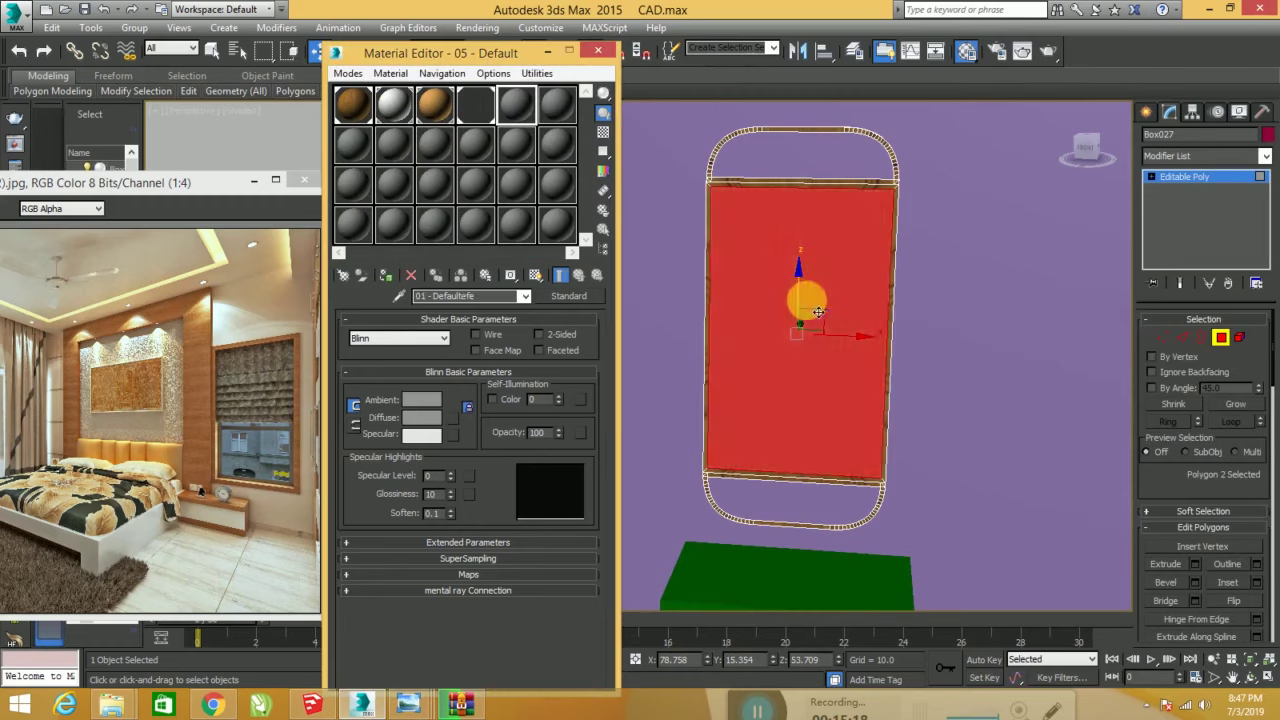
pyautogui.click(971, 271)
pyautogui.click(602, 52)
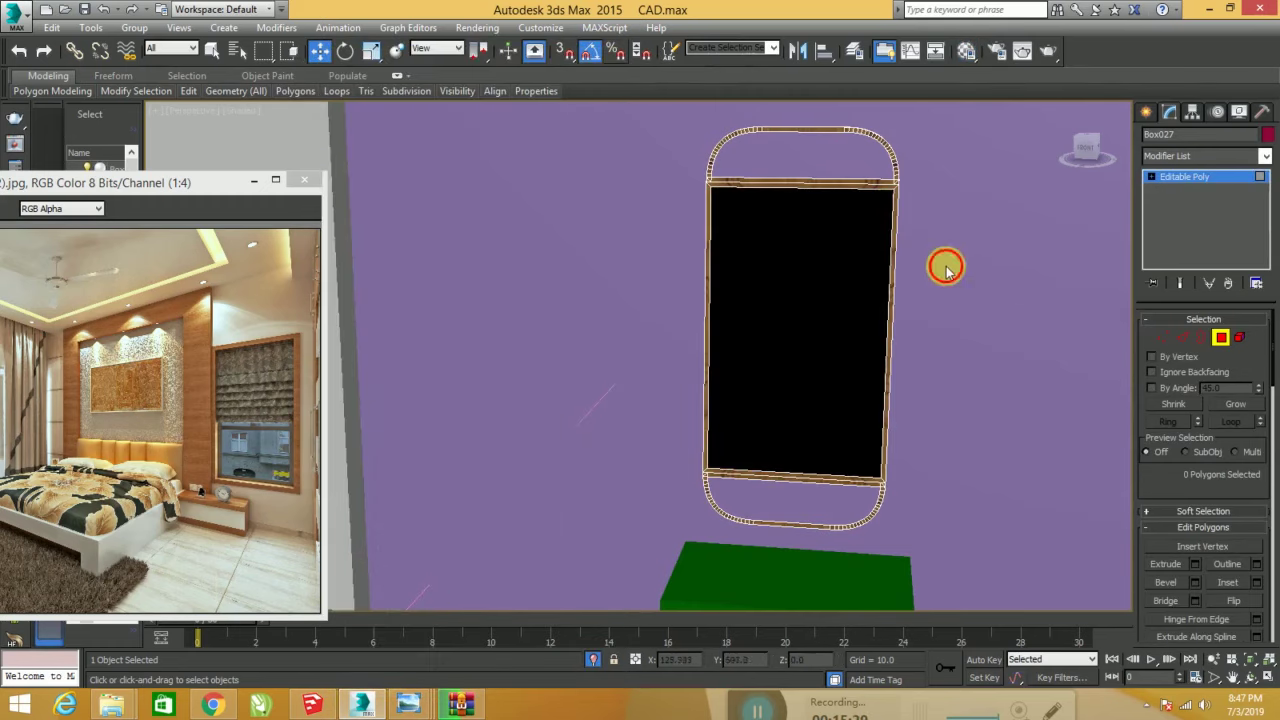
# - Apply the wood material to the nightstand's top, left side and upper front strip
pyautogui.click(966, 277)
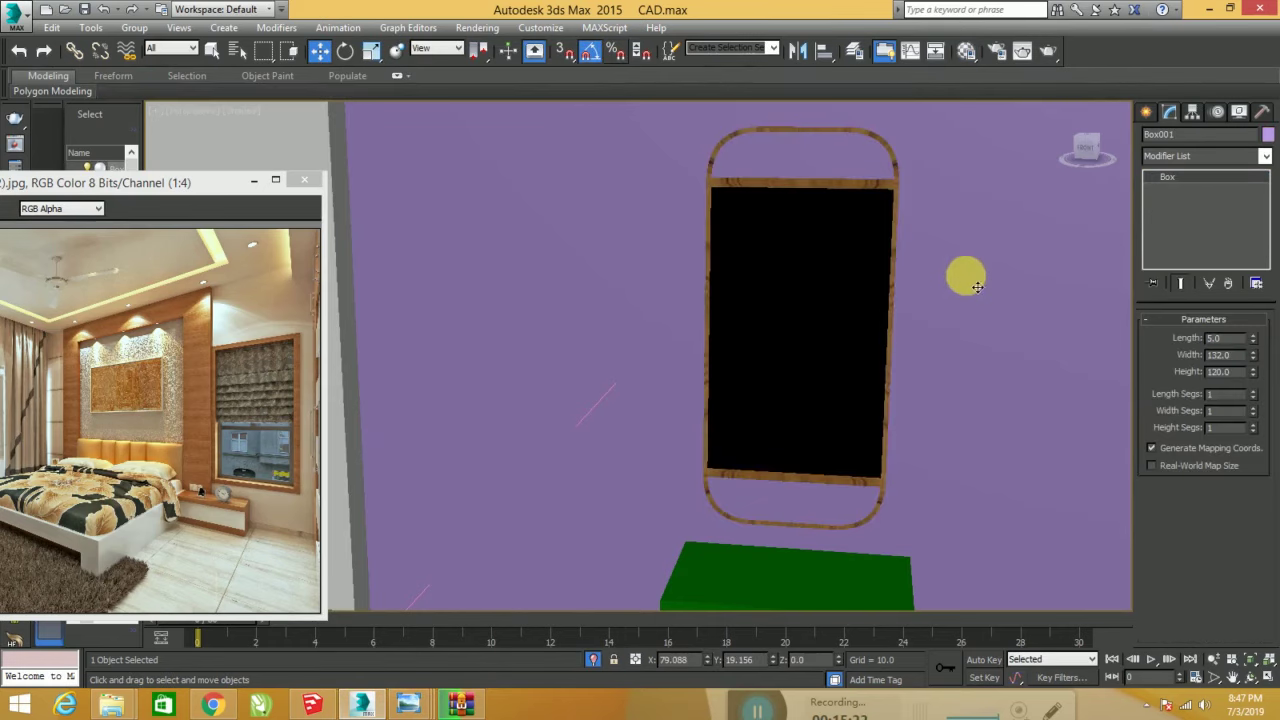
pyautogui.scroll(-3, 966, 277)
pyautogui.scroll(-3, 960, 366)
pyautogui.scroll(3, 985, 390)
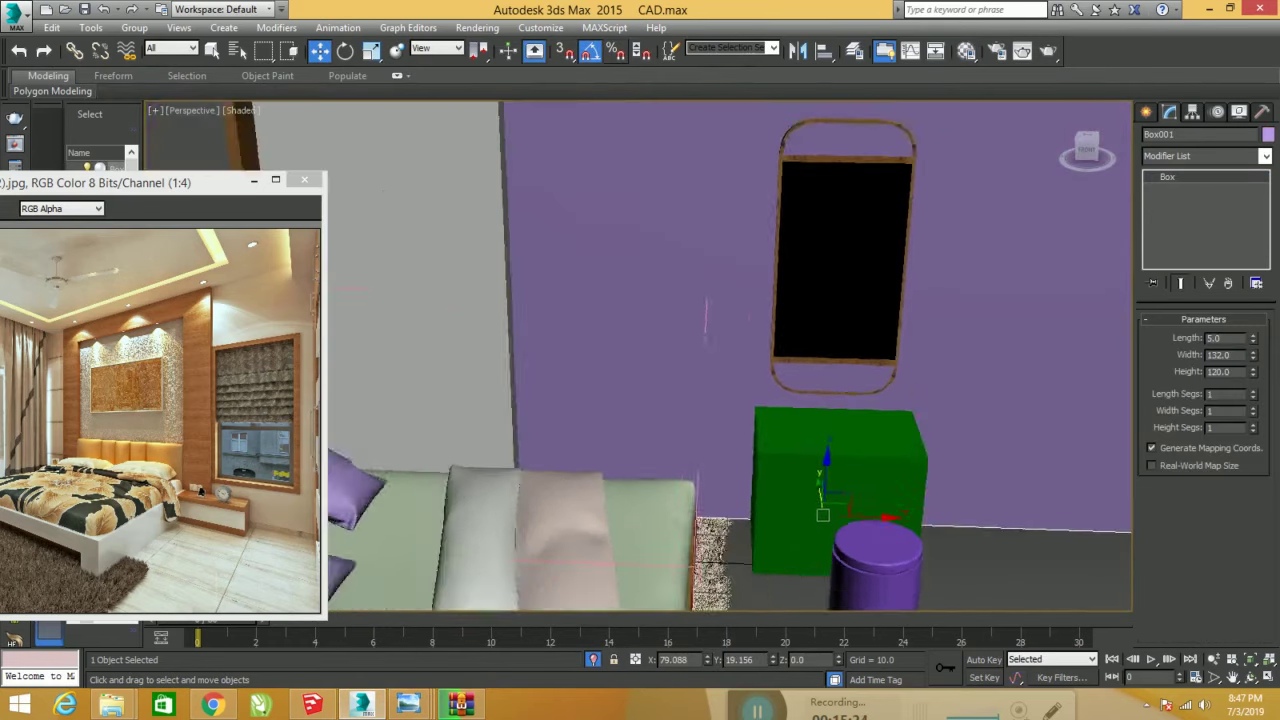
pyautogui.click(854, 477)
pyautogui.scroll(2, 854, 400)
pyautogui.scroll(1, 877, 412)
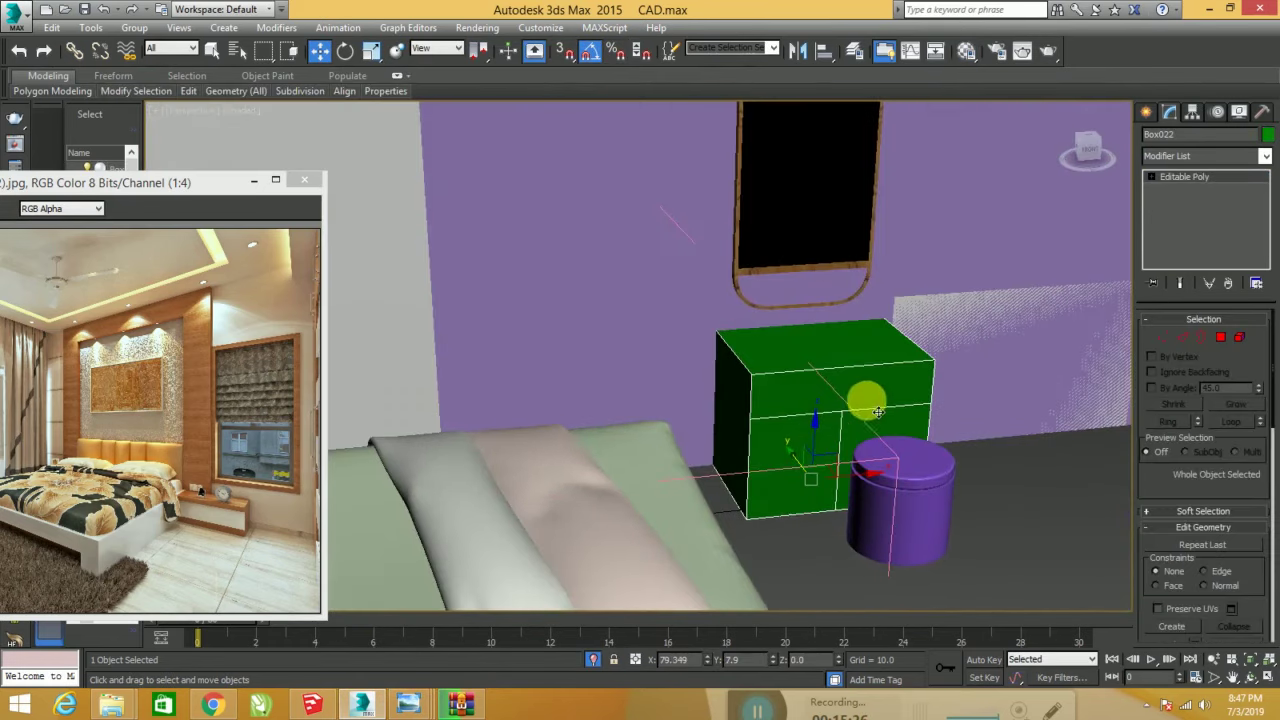
pyautogui.click(1220, 337)
pyautogui.click(723, 403)
pyautogui.keyDown('ctrl'); pyautogui.click(792, 368); pyautogui.keyUp('ctrl')
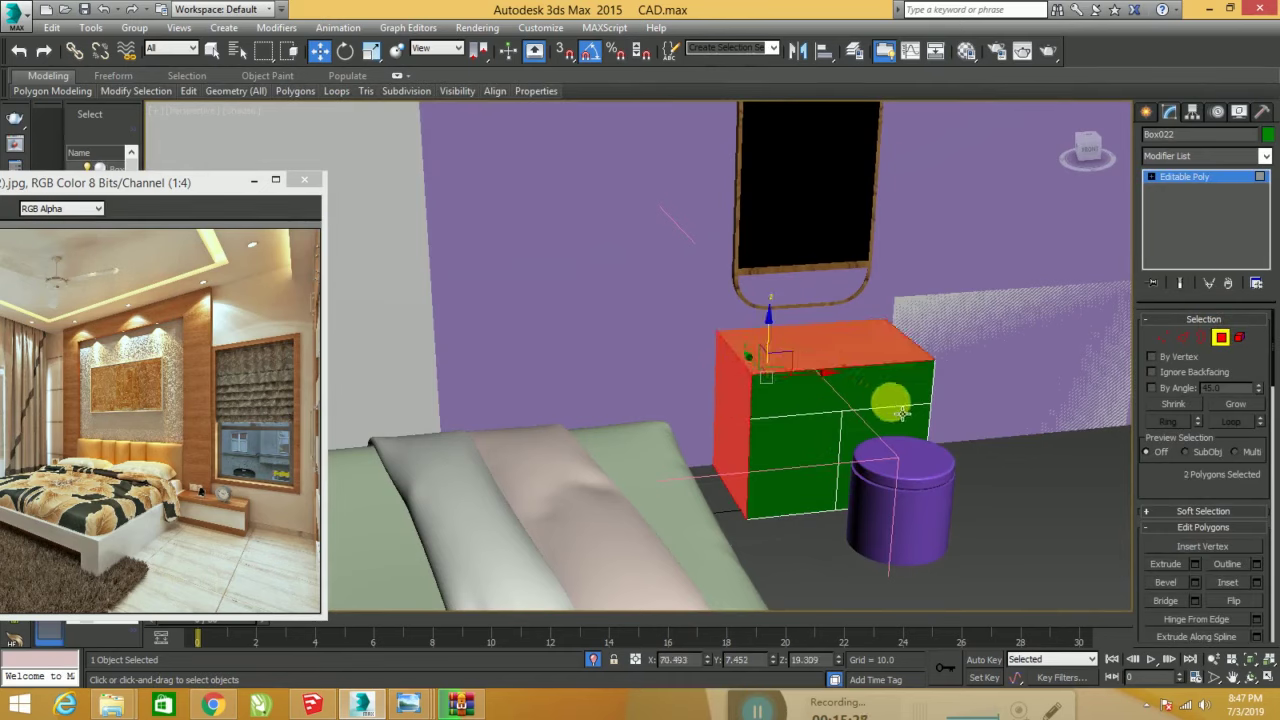
pyautogui.keyDown('ctrl'); pyautogui.click(850, 396); pyautogui.keyUp('ctrl')
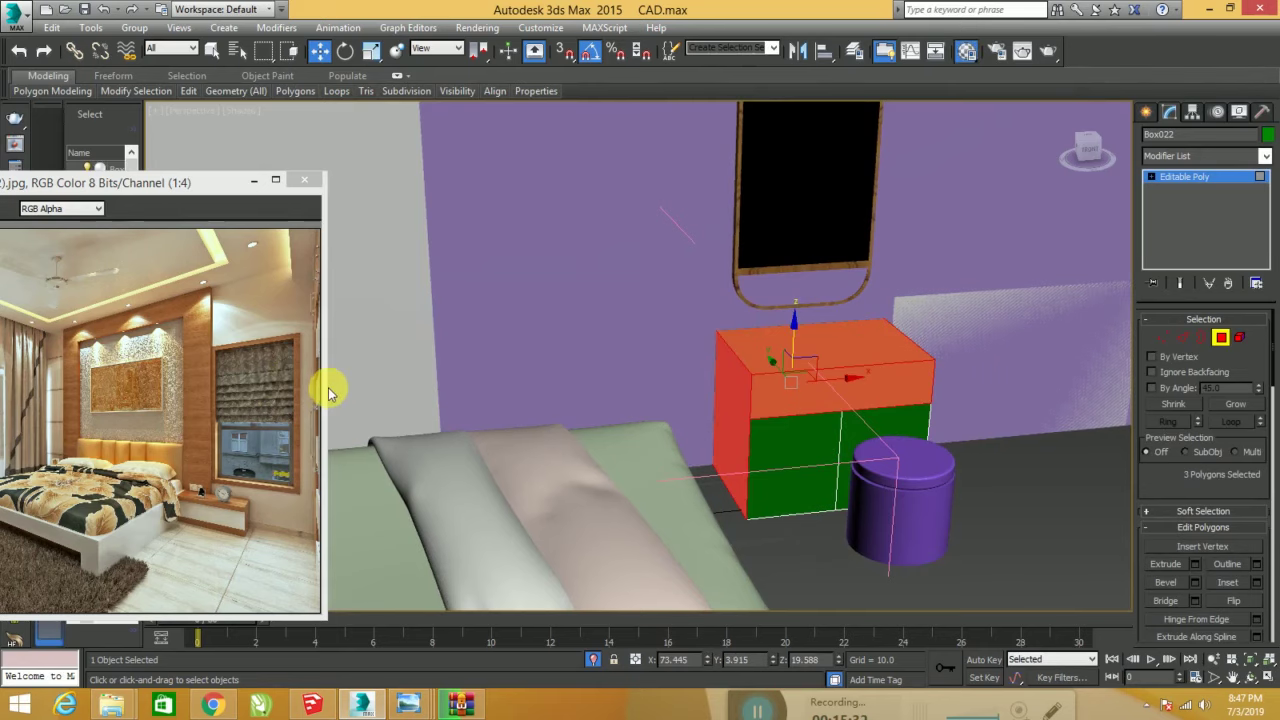
pyautogui.press('m')
pyautogui.moveTo(380, 122); pyautogui.dragTo(771, 354)
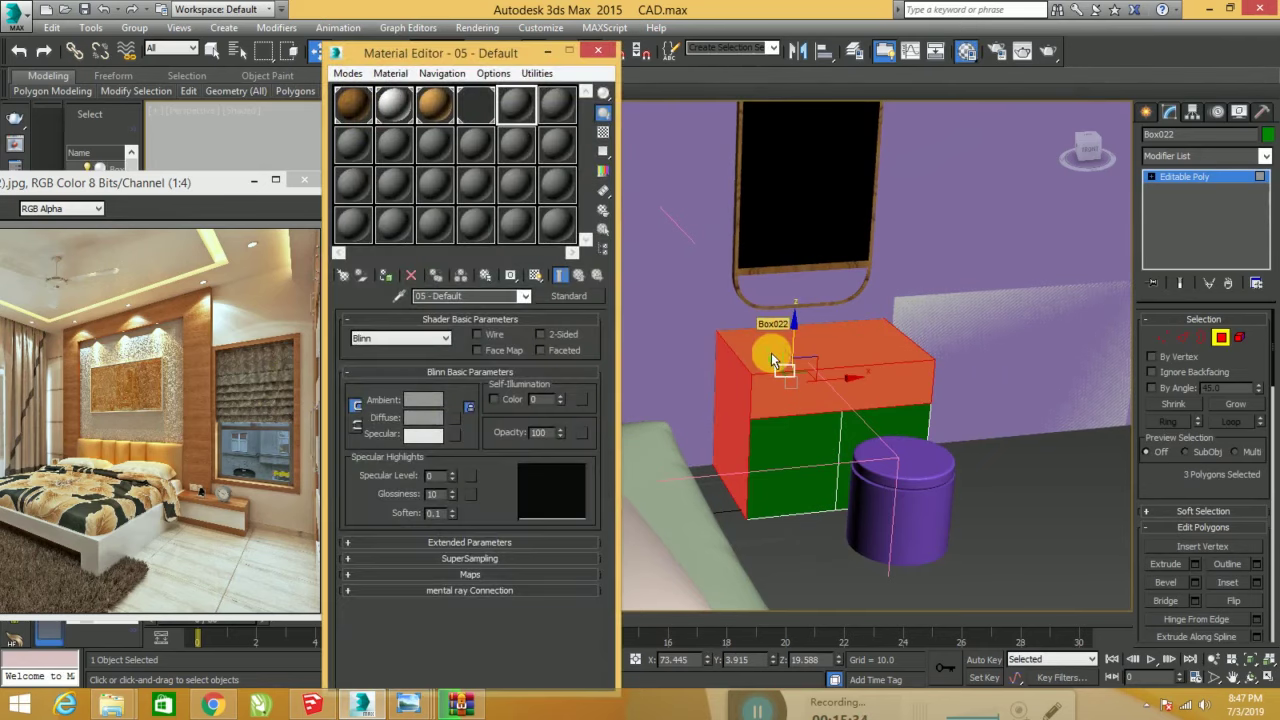
pyautogui.click(1012, 487)
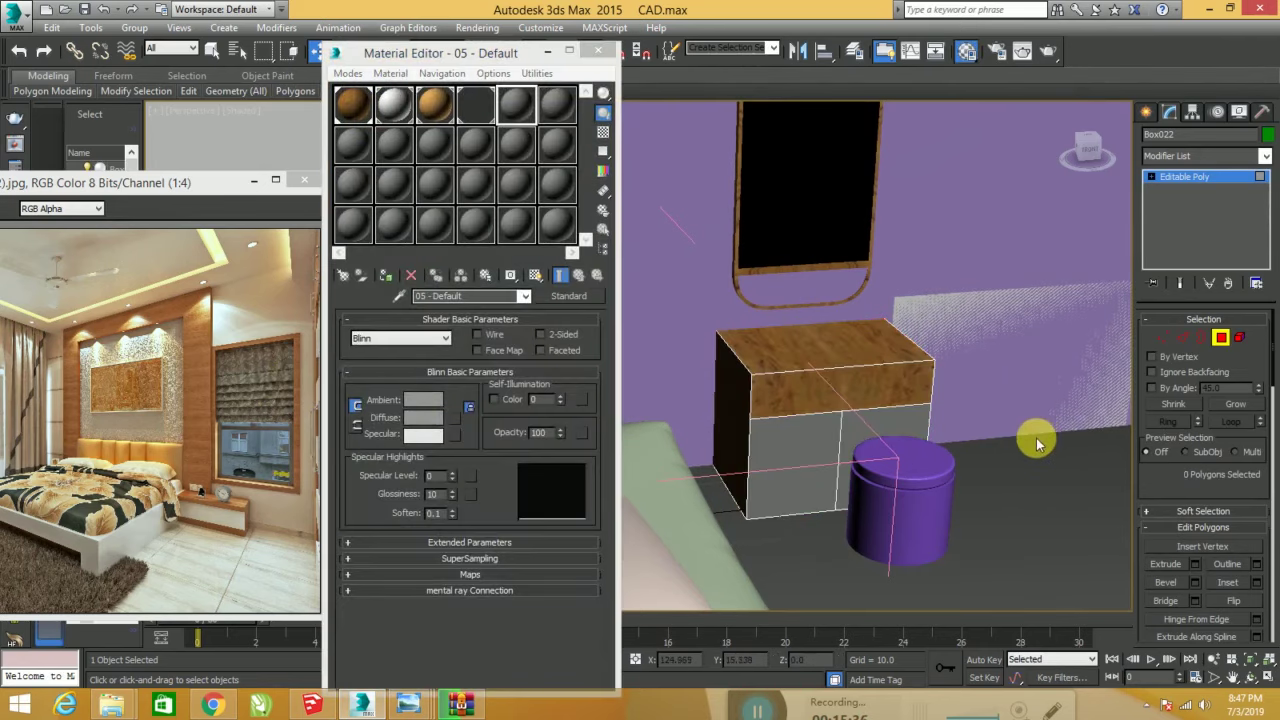
pyautogui.moveTo(1037, 444)
pyautogui.keyDown('alt'); pyautogui.mouseDown(button='middle')
pyautogui.moveTo(994, 440)
pyautogui.moveTo(1014, 394)
pyautogui.moveTo(829, 400)
pyautogui.moveTo(951, 409)
pyautogui.mouseUp(button='middle'); pyautogui.keyUp('alt')
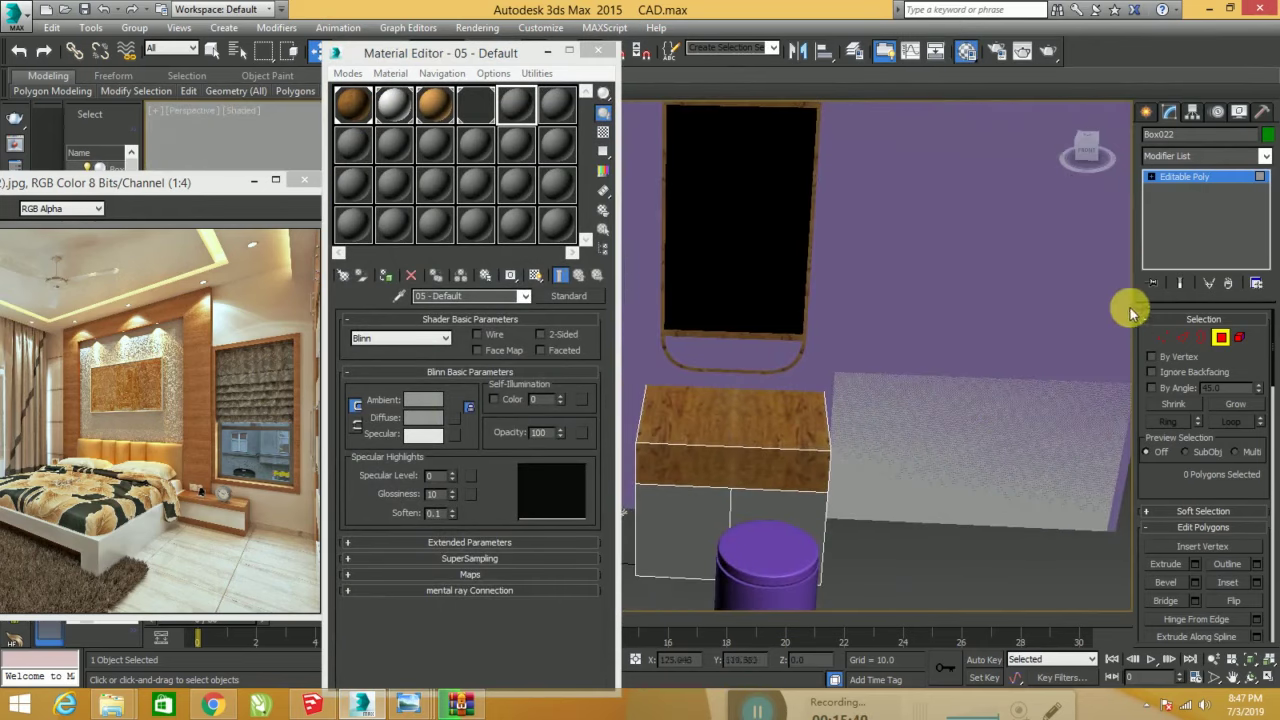
# - Move the white panel beside the nightstand to the right along the wall
pyautogui.click(1185, 176)
pyautogui.click(986, 429)
pyautogui.press('z')
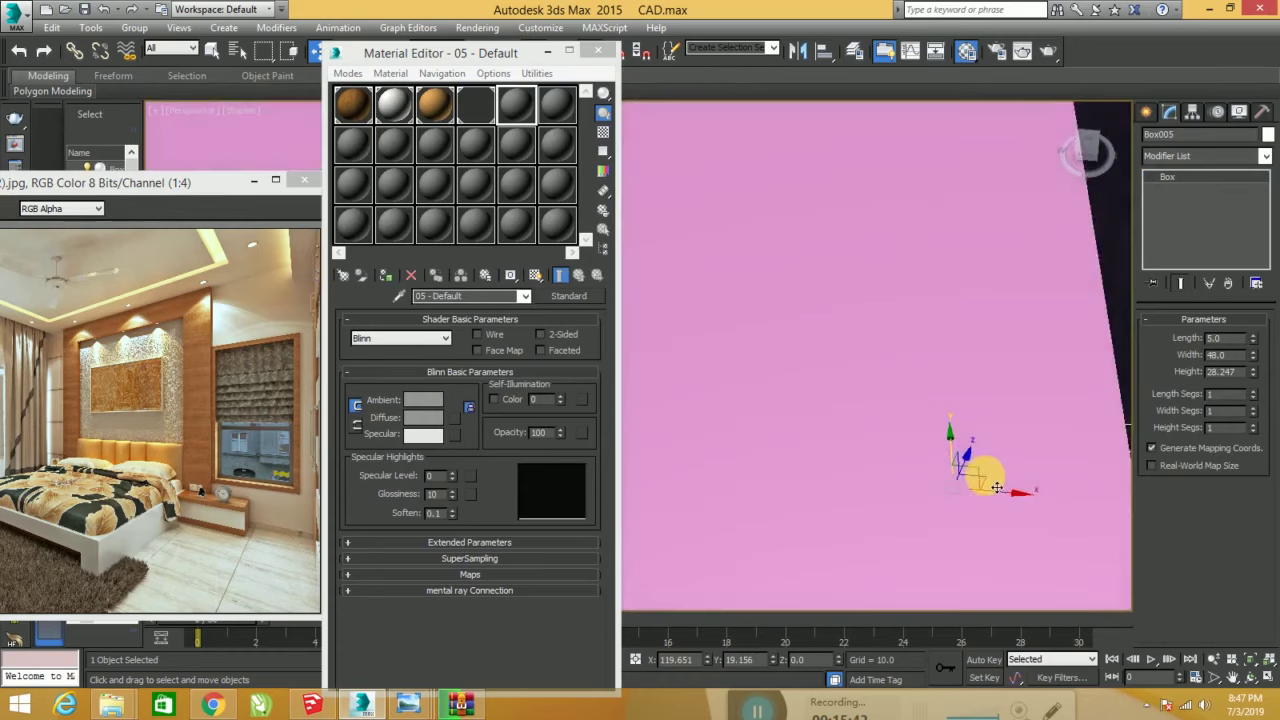
pyautogui.scroll(-5, 997, 487)
pyautogui.moveTo(1084, 522); pyautogui.dragTo(1105, 534)
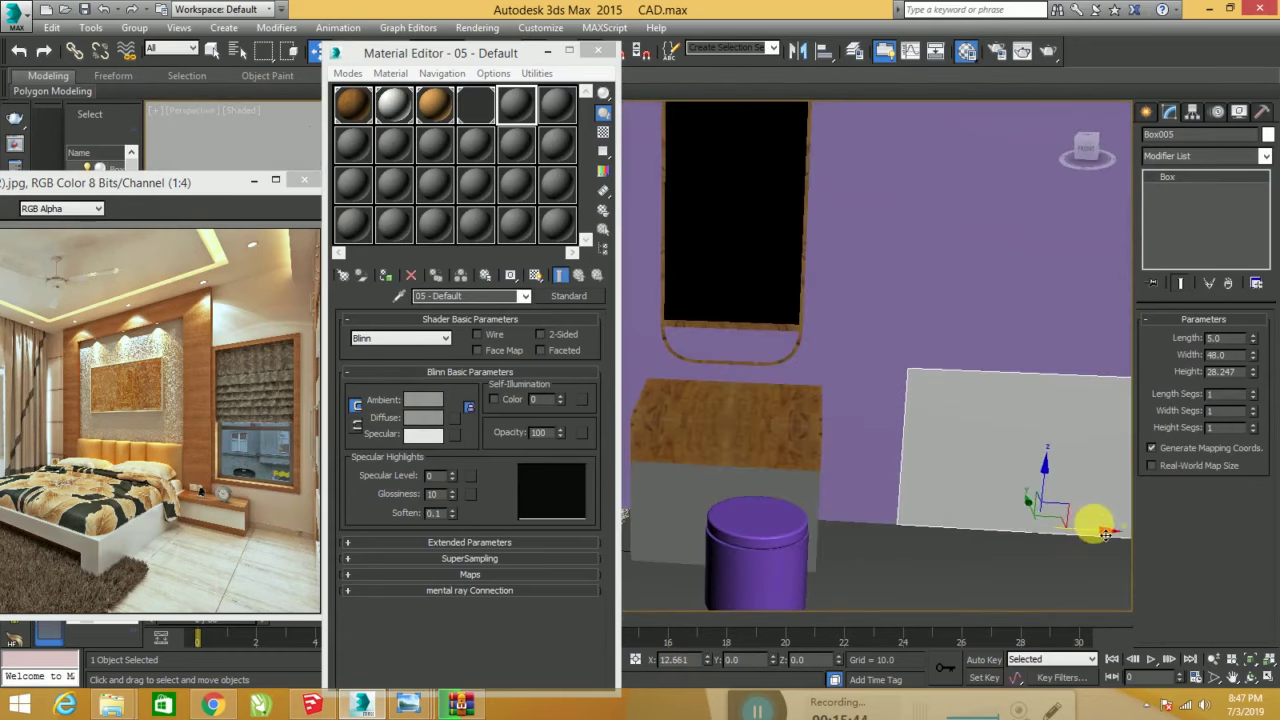
pyautogui.keyDown('alt'); pyautogui.moveTo(886, 523); pyautogui.dragTo(857, 451, button='middle'); pyautogui.keyUp('alt')
# - Assign the white '01 - Defaultsas' VRayMtl to the nightstand's two lower front faces
pyautogui.click(871, 451)
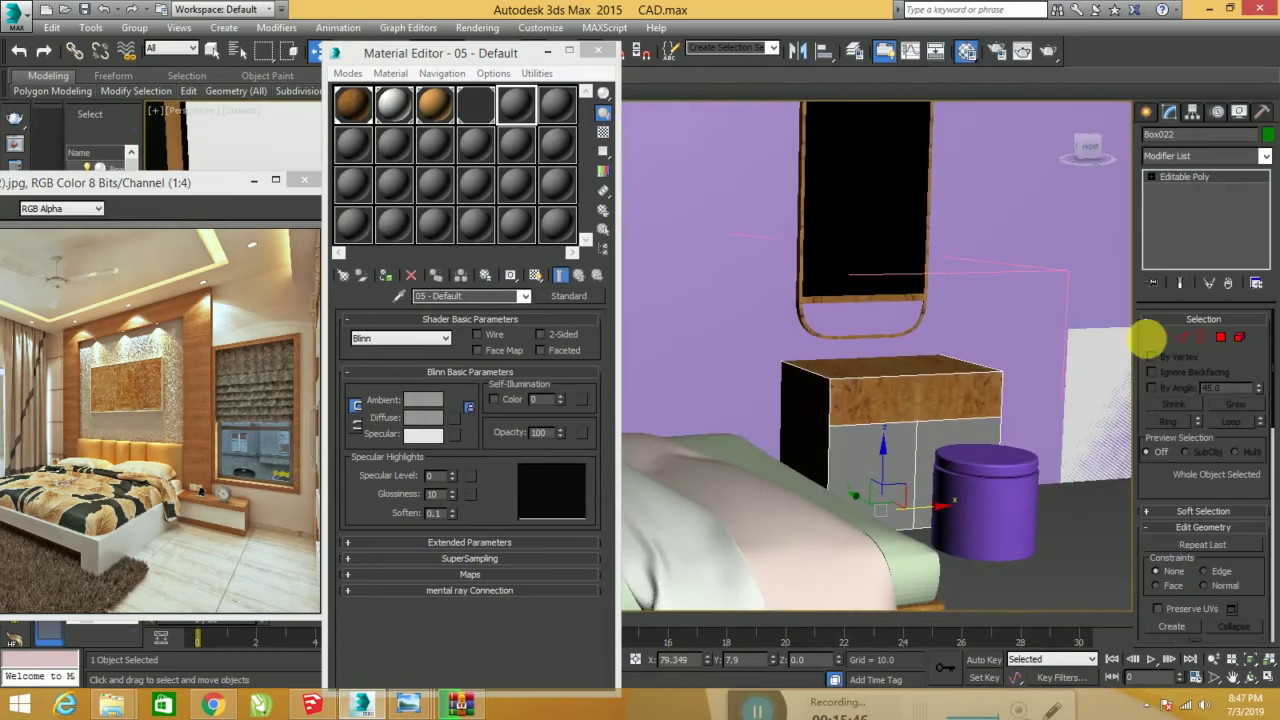
pyautogui.click(1215, 342)
pyautogui.scroll(2, 937, 434)
pyautogui.keyDown('alt'); pyautogui.moveTo(937, 434); pyautogui.dragTo(886, 449, button='middle'); pyautogui.keyUp('alt')
pyautogui.click(871, 466)
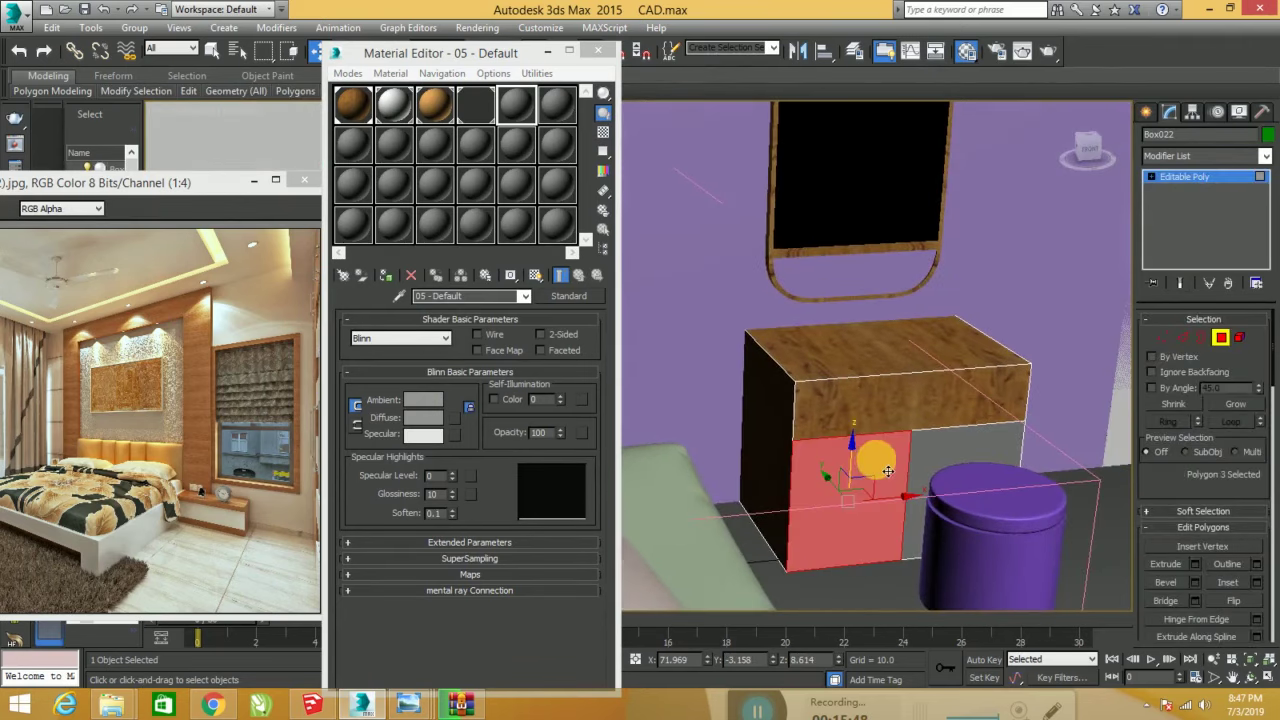
pyautogui.keyDown('ctrl'); pyautogui.click(912, 459); pyautogui.keyUp('ctrl')
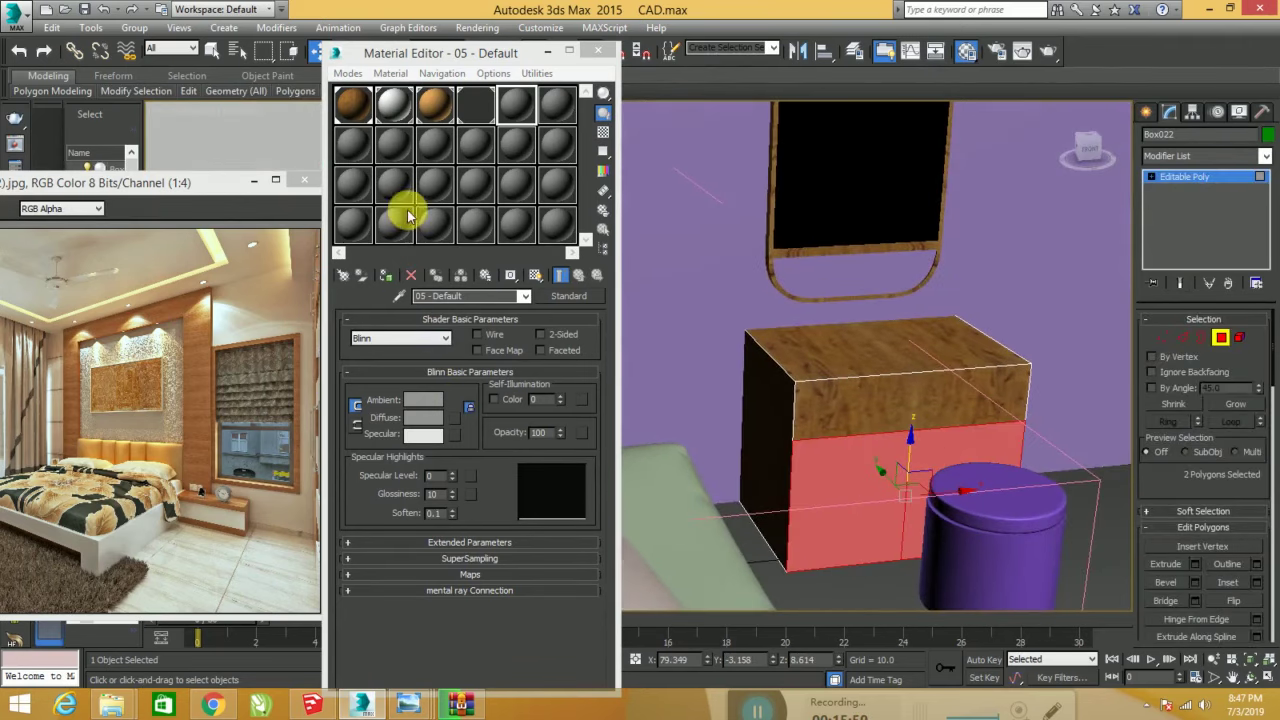
pyautogui.click(389, 114)
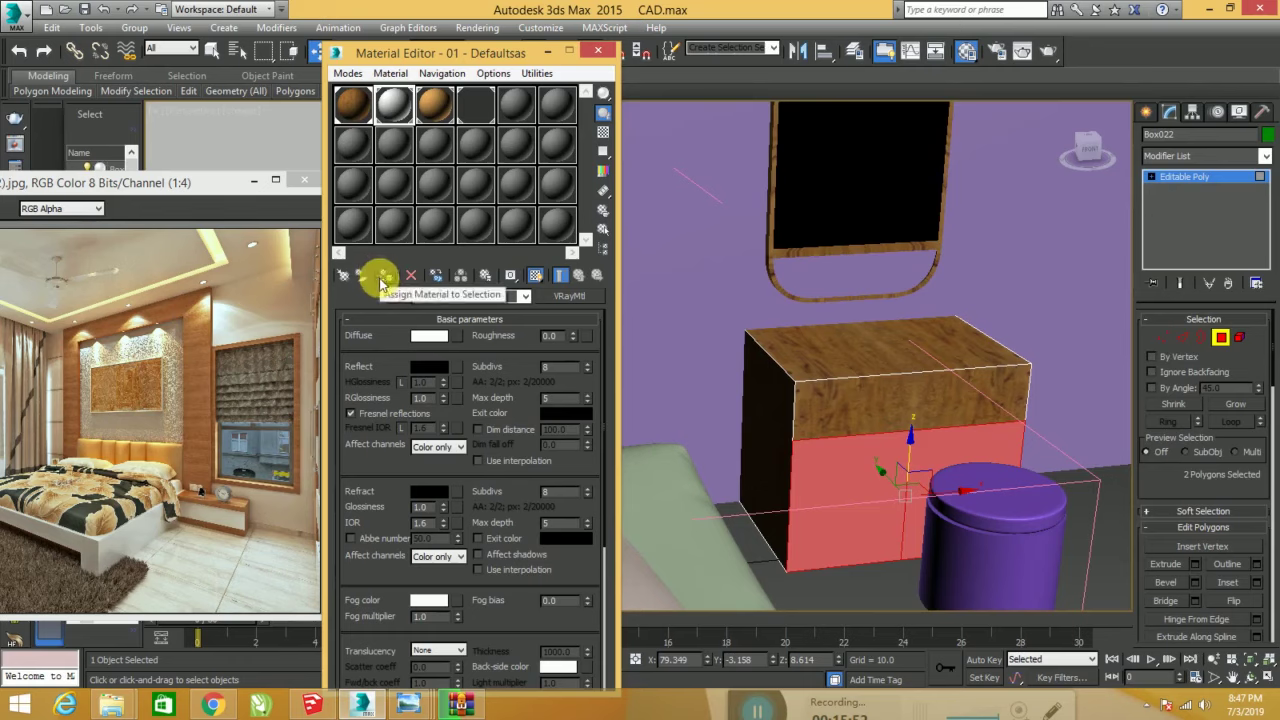
pyautogui.click(386, 276)
pyautogui.click(868, 560)
pyautogui.click(872, 592)
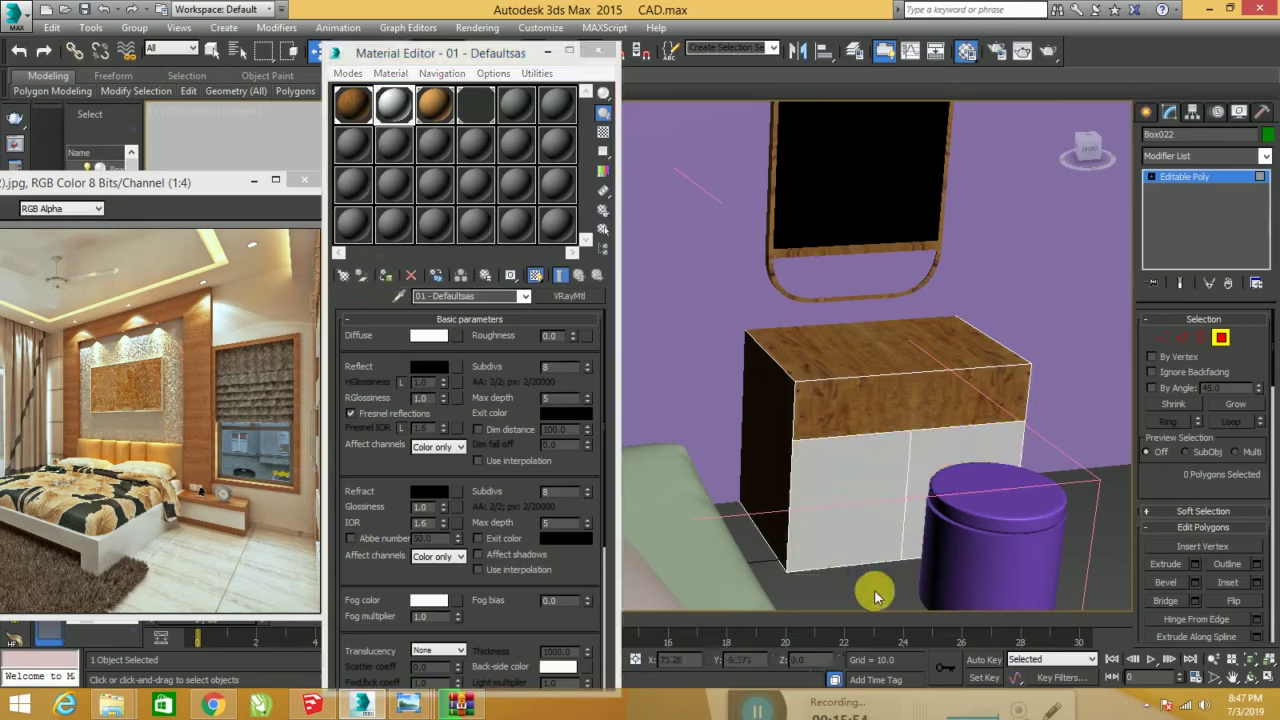
pyautogui.click(600, 52)
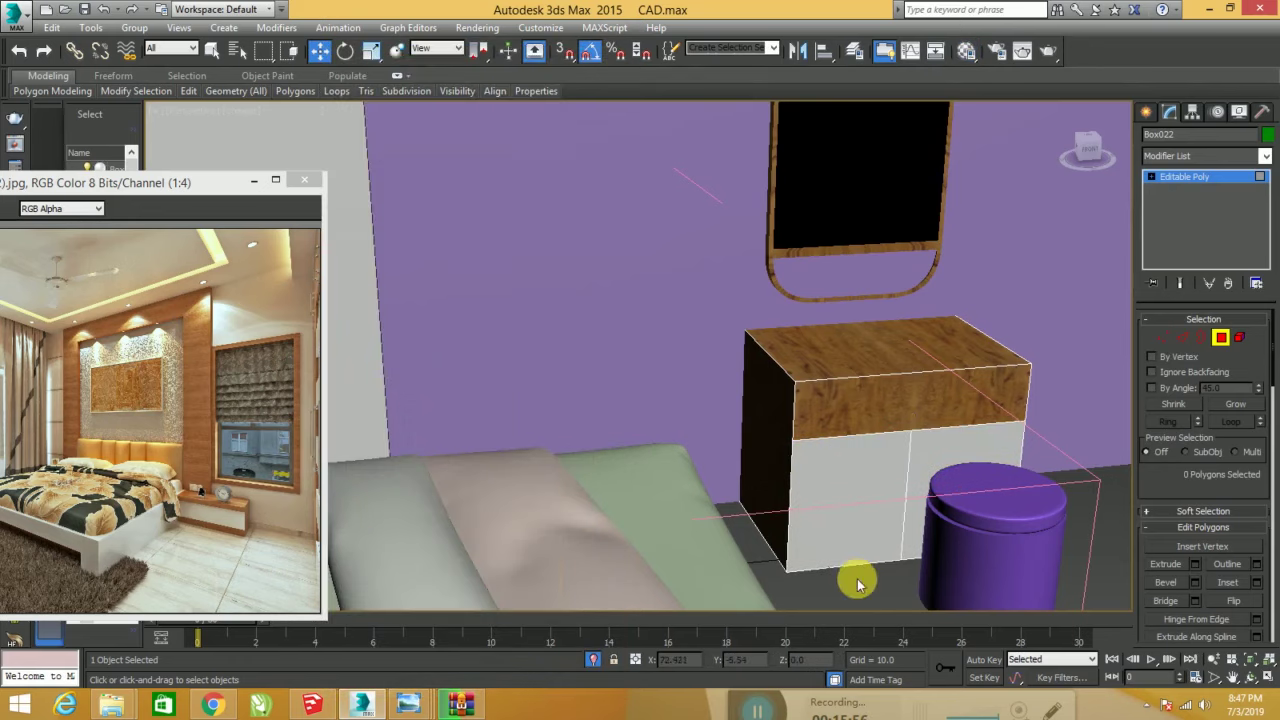
# - Leave polygon mode, show edged faces, and orbit the view around the bed
pyautogui.click(1170, 176)
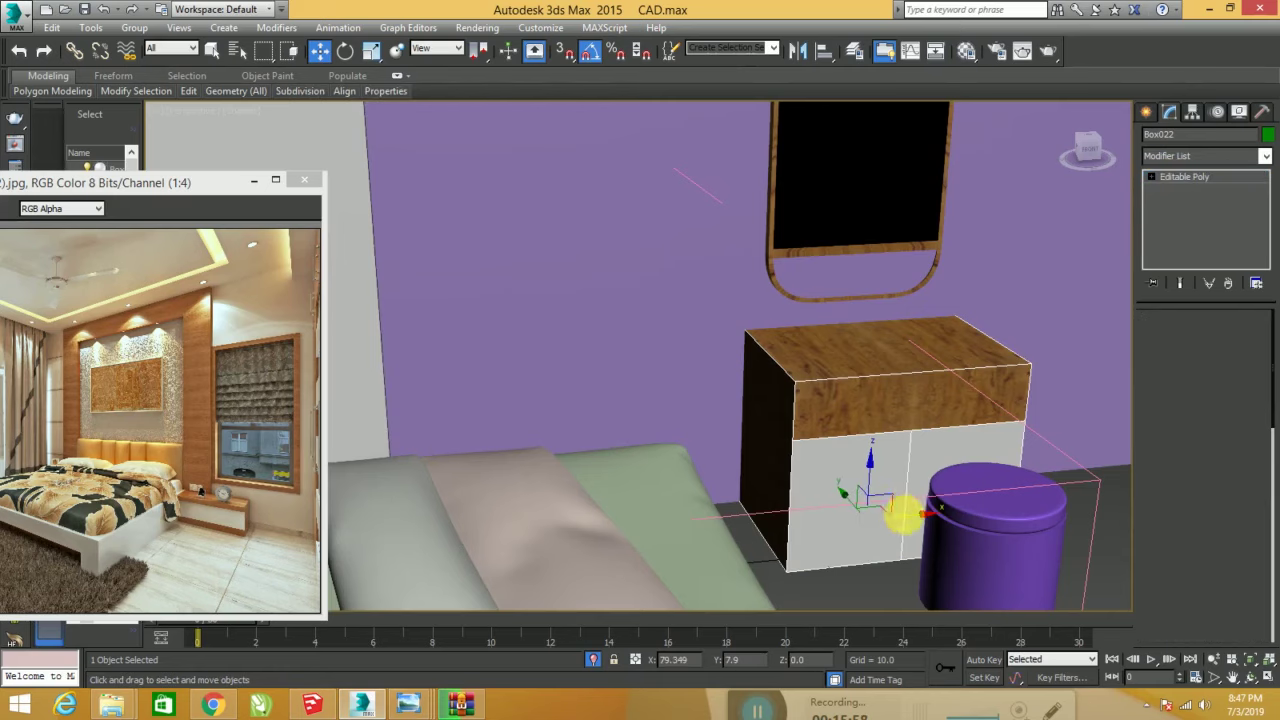
pyautogui.press('F4')
pyautogui.click(868, 597)
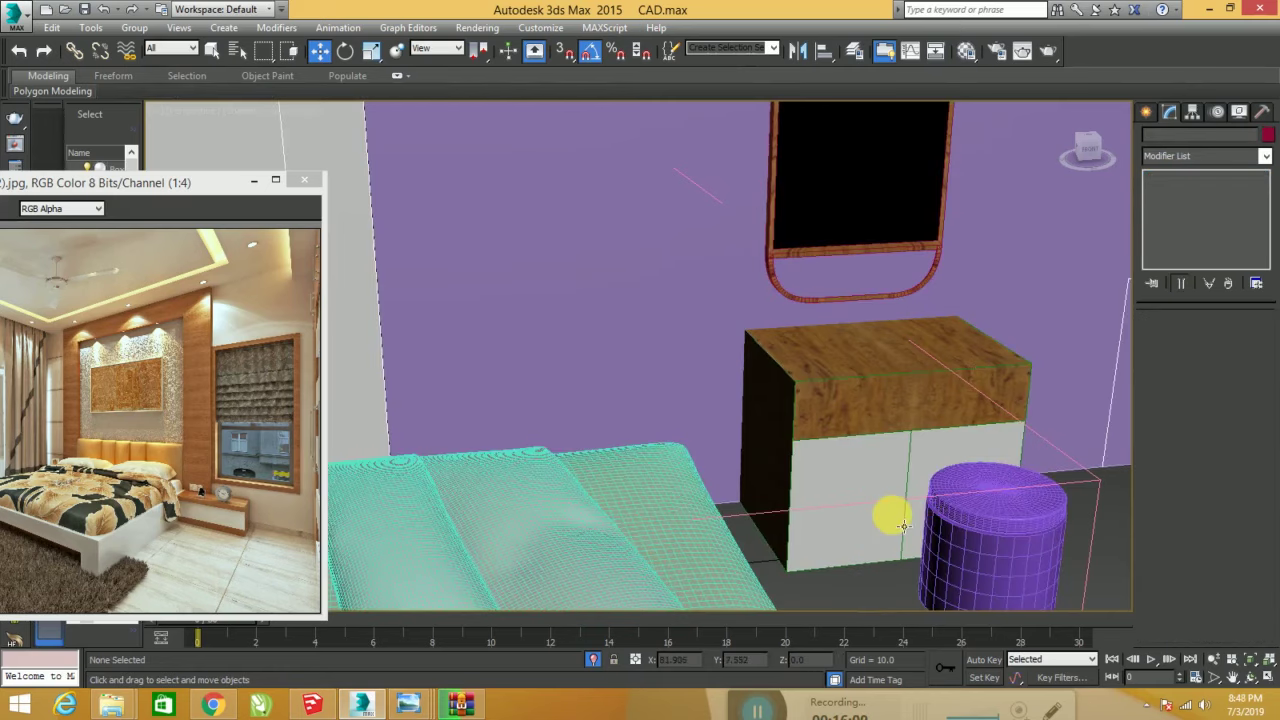
pyautogui.scroll(-2, 880, 514)
pyautogui.scroll(-3, 851, 514)
pyautogui.scroll(-2, 820, 530)
pyautogui.moveTo(806, 542)
pyautogui.keyDown('alt'); pyautogui.mouseDown(button='middle')
pyautogui.moveTo(766, 491)
pyautogui.moveTo(953, 459)
pyautogui.moveTo(635, 467)
pyautogui.mouseUp(button='middle'); pyautogui.keyUp('alt')
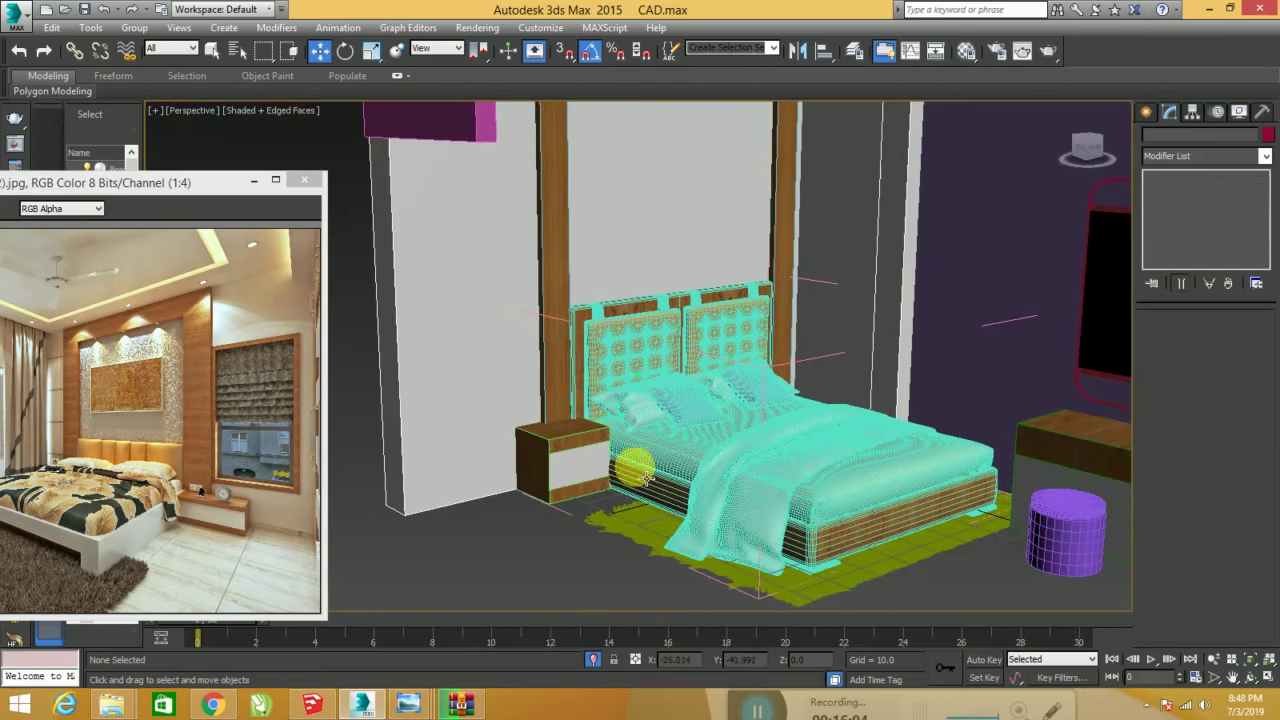
pyautogui.scroll(2, 745, 306)
pyautogui.scroll(2, 790, 450)
pyautogui.scroll(2, 770, 425)
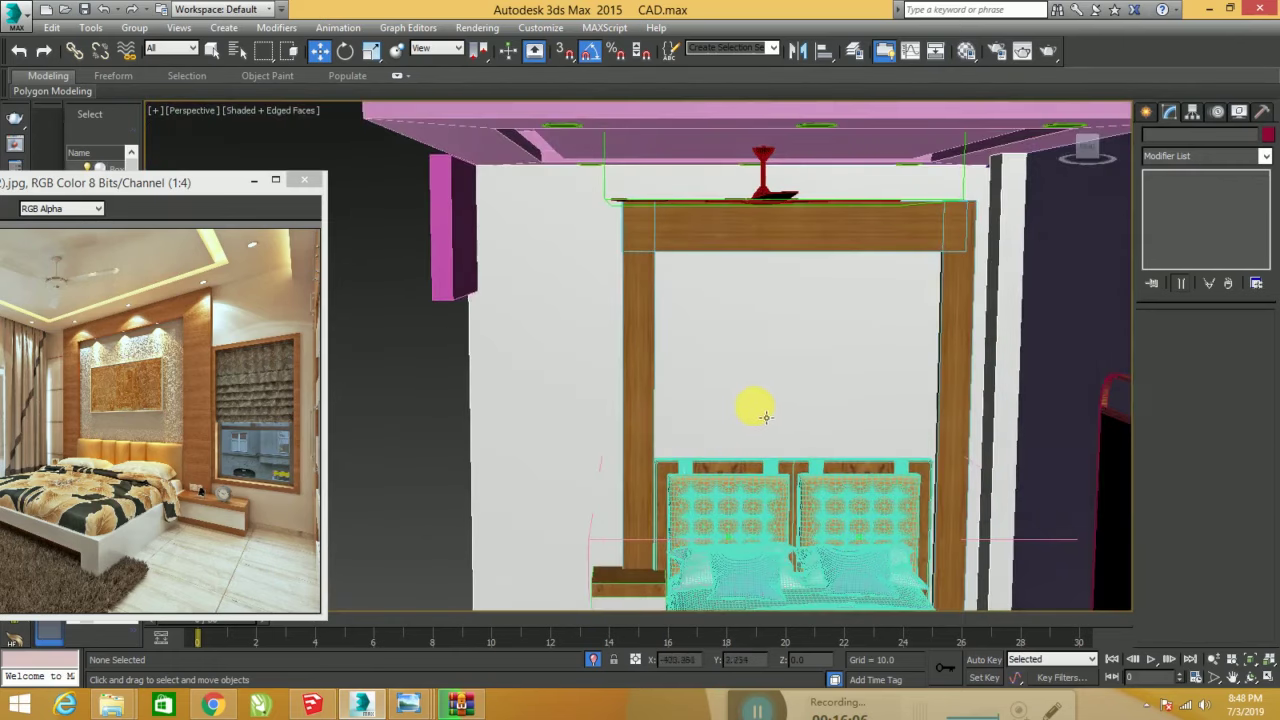
pyautogui.scroll(2, 757, 380)
pyautogui.scroll(1, 757, 370)
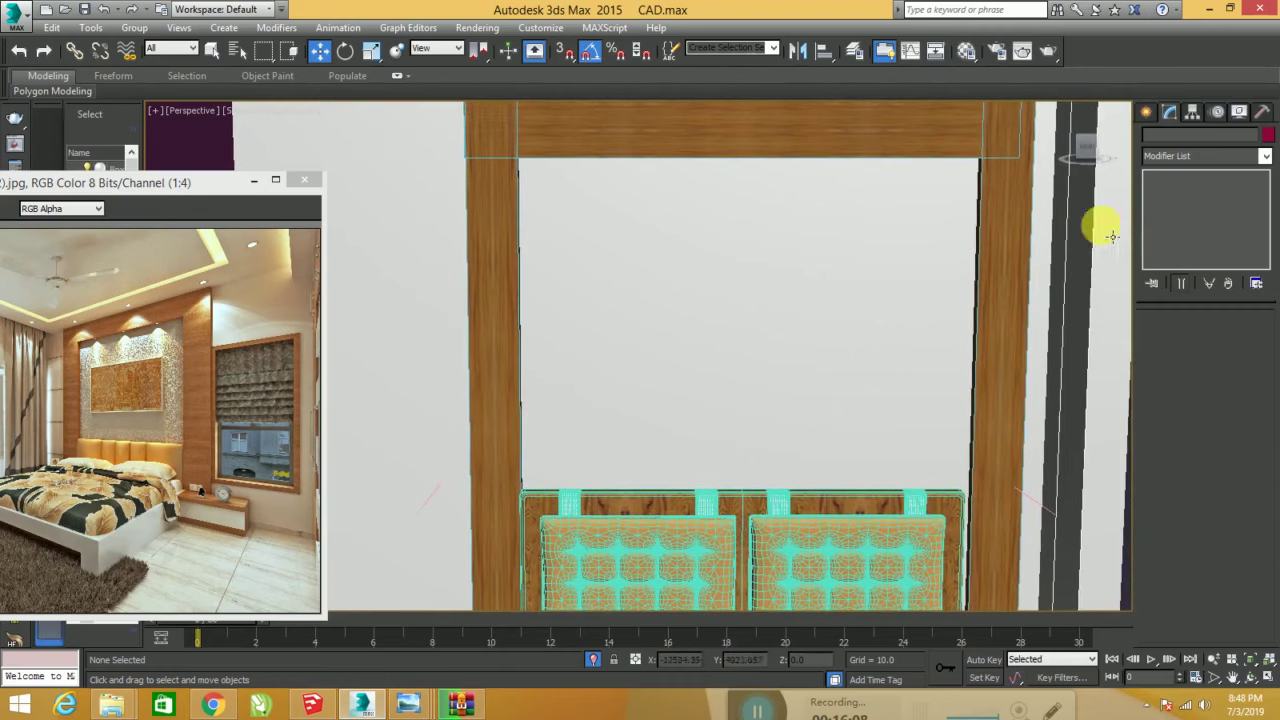
# - Create a Box on the wall above the headboard and flatten it into a thin panel
pyautogui.click(1146, 113)
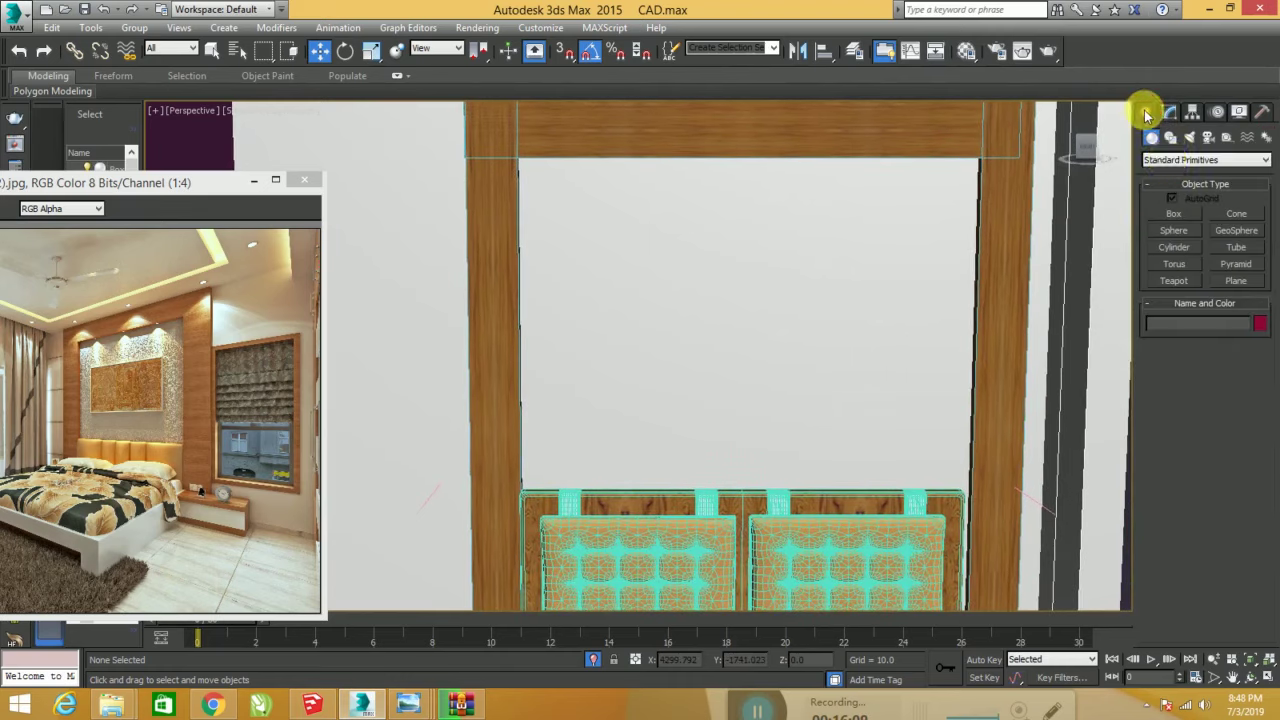
pyautogui.click(1170, 214)
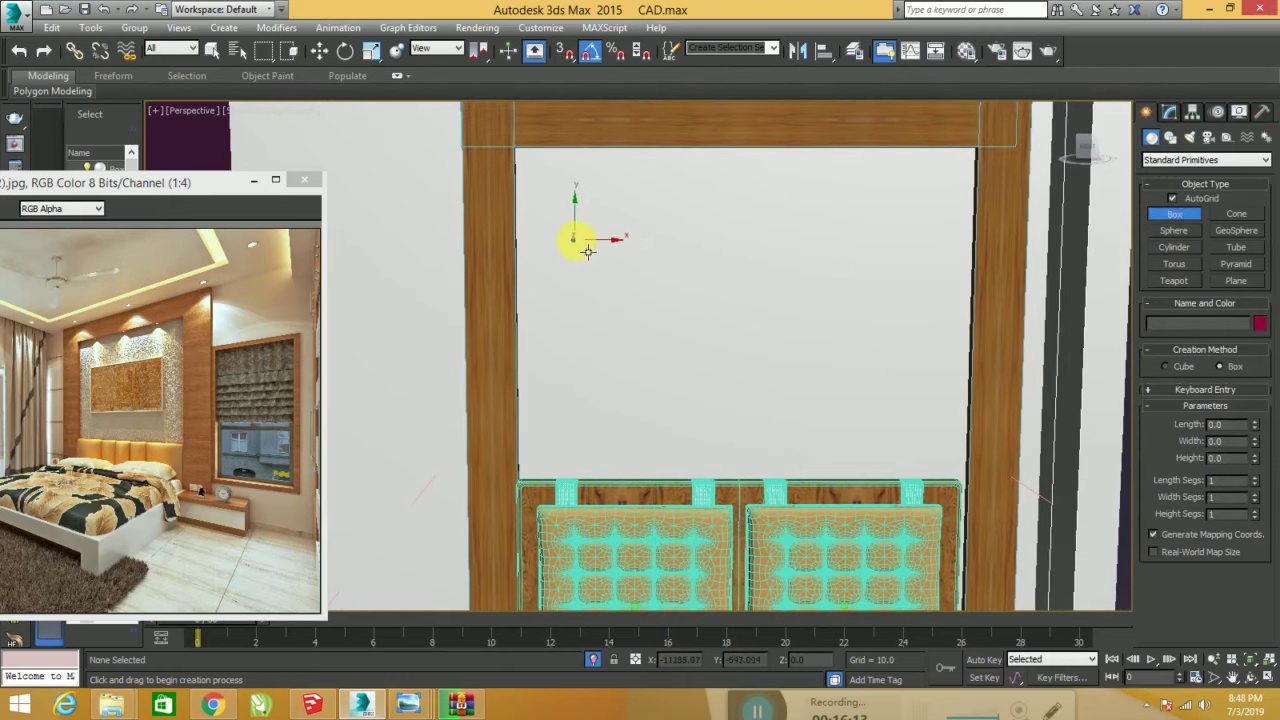
pyautogui.moveTo(588, 251); pyautogui.dragTo(906, 400)
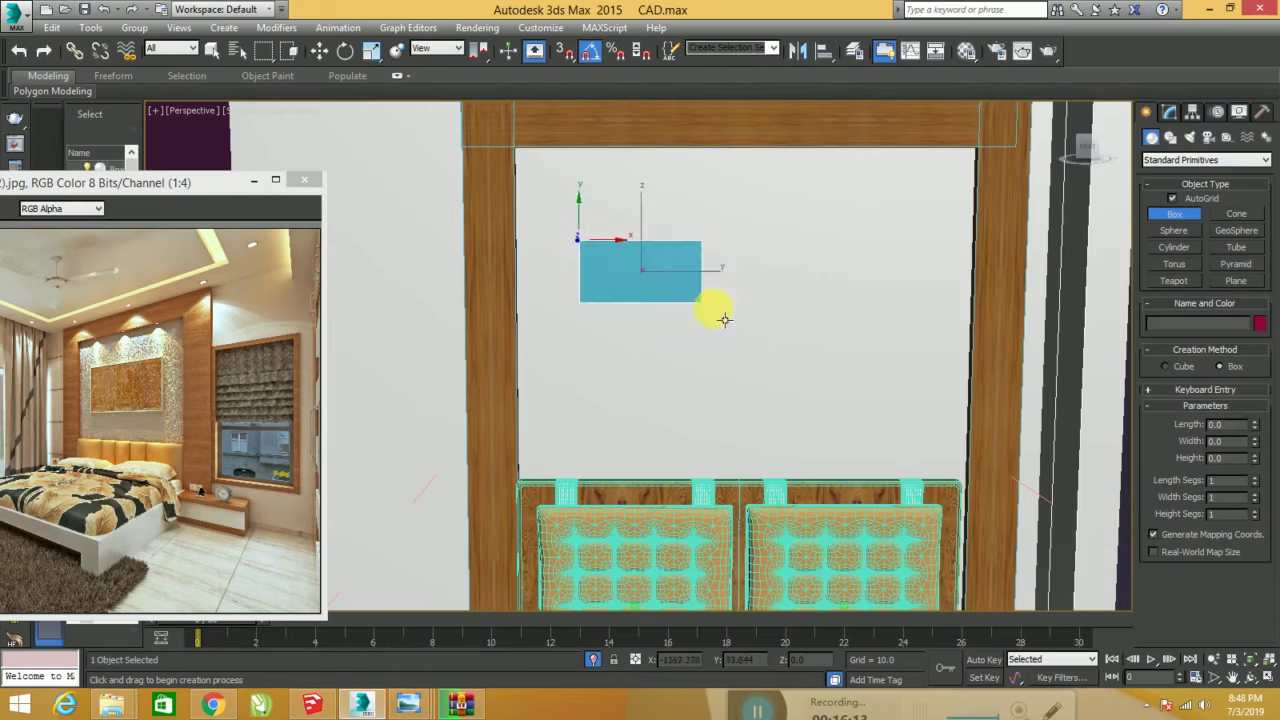
pyautogui.rightClick(910, 410)
pyautogui.keyDown('alt'); pyautogui.moveTo(910, 410); pyautogui.dragTo(709, 305, button='middle'); pyautogui.keyUp('alt')
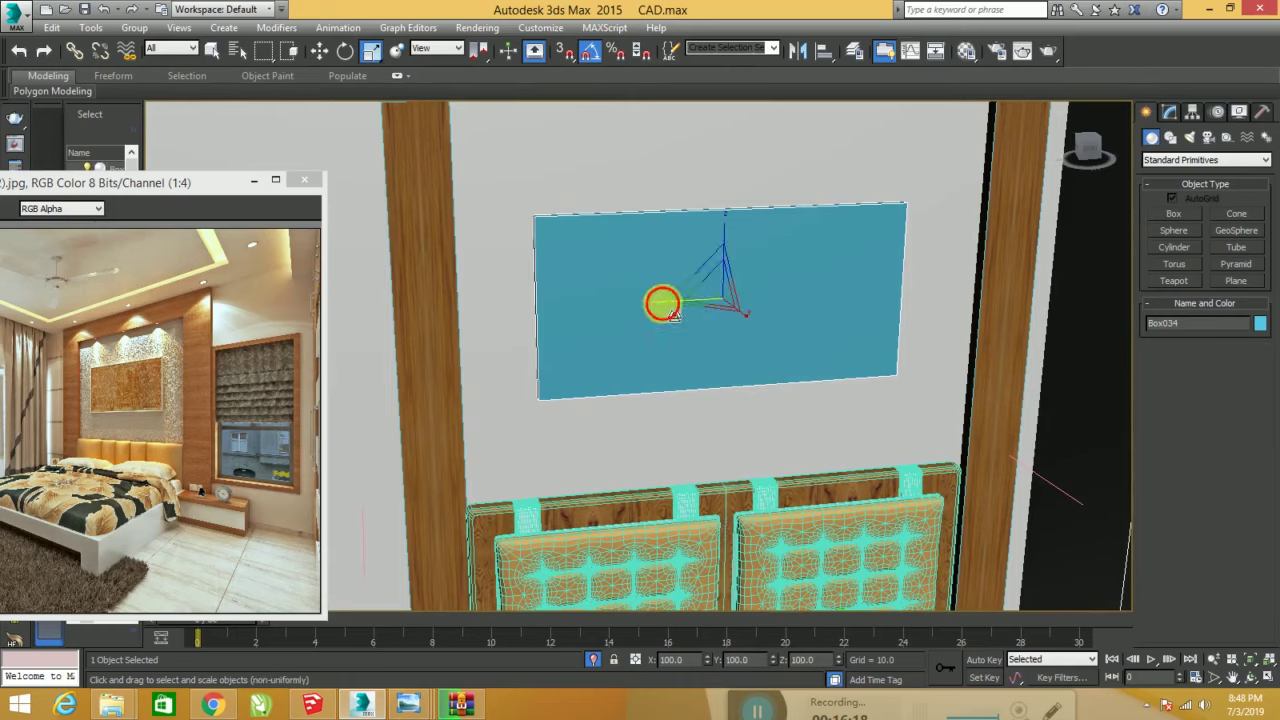
pyautogui.moveTo(663, 300); pyautogui.dragTo(669, 297)
pyautogui.press('w')
# - Convert the panel to Editable Poly and inset its front face by 1.0
pyautogui.rightClick(698, 325)
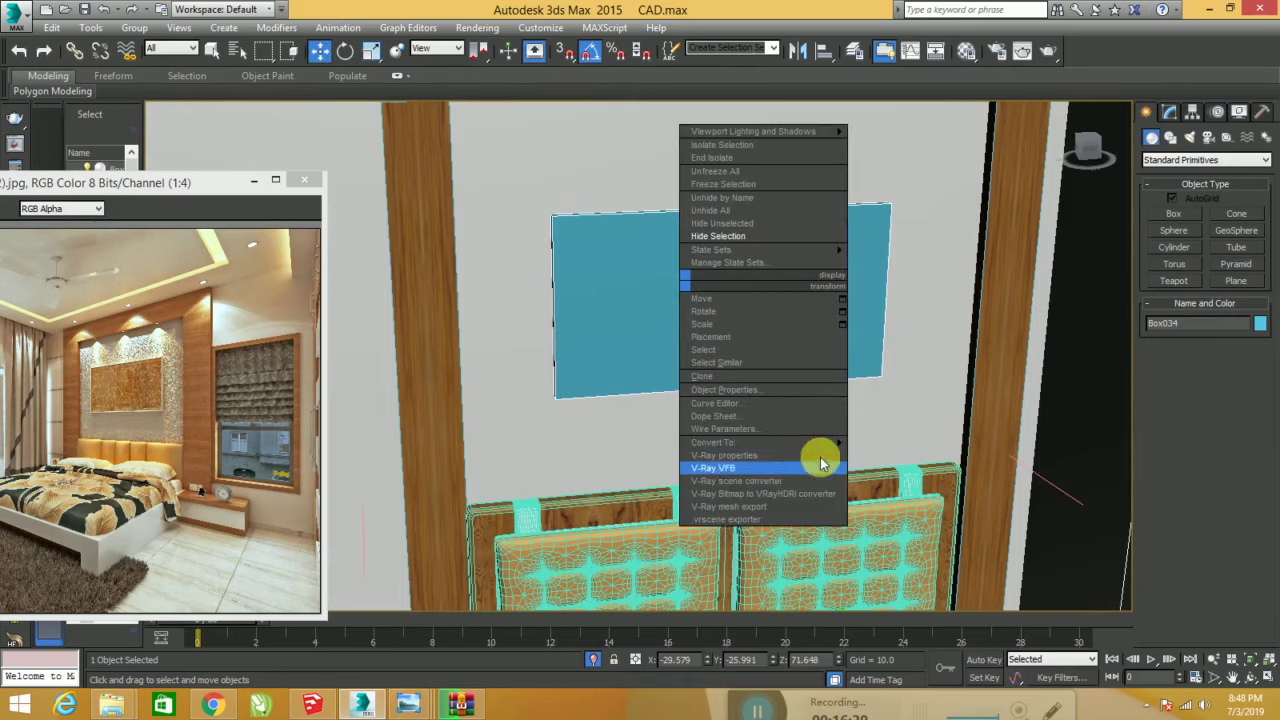
pyautogui.click(870, 455)
pyautogui.click(1218, 345)
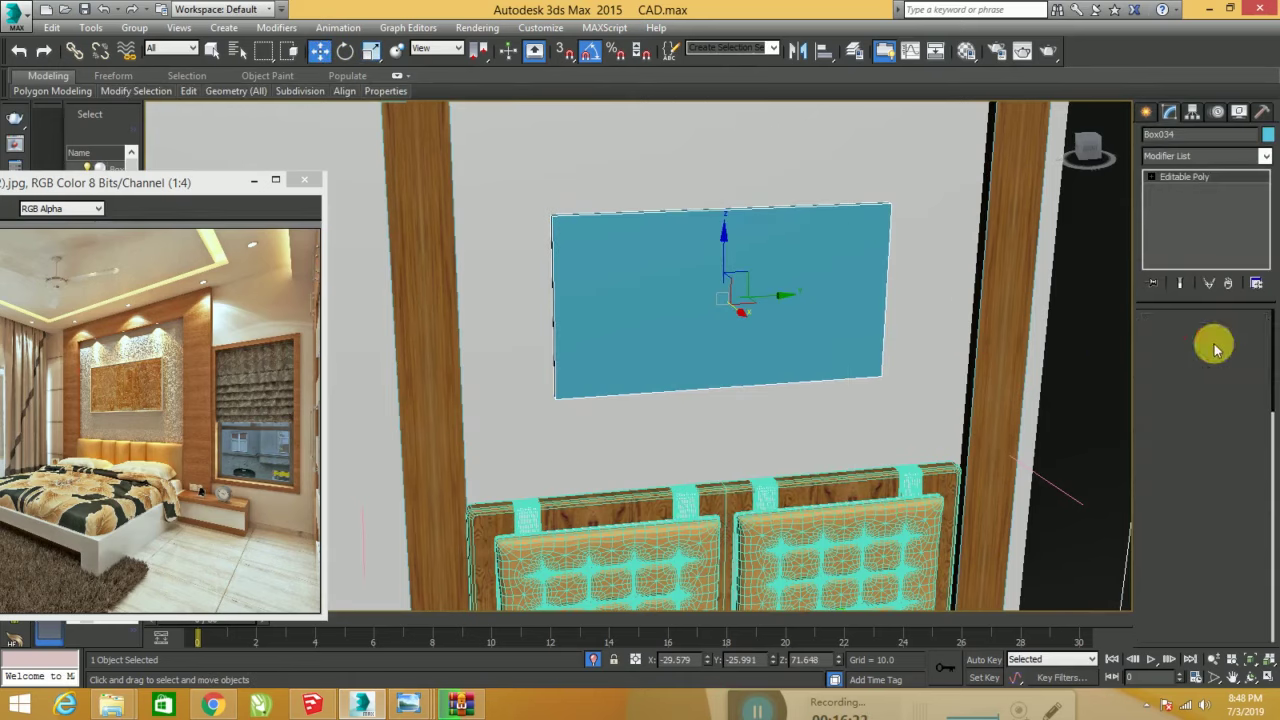
pyautogui.click(757, 349)
pyautogui.rightClick(751, 346)
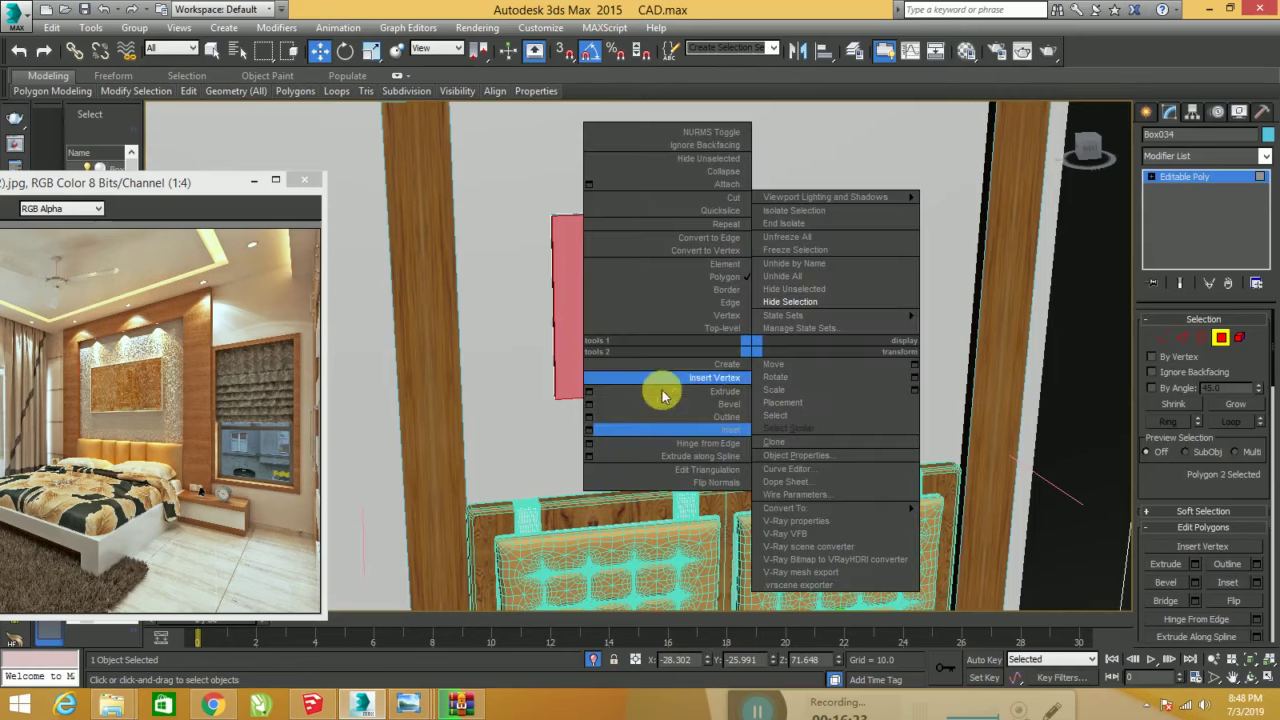
pyautogui.click(588, 429)
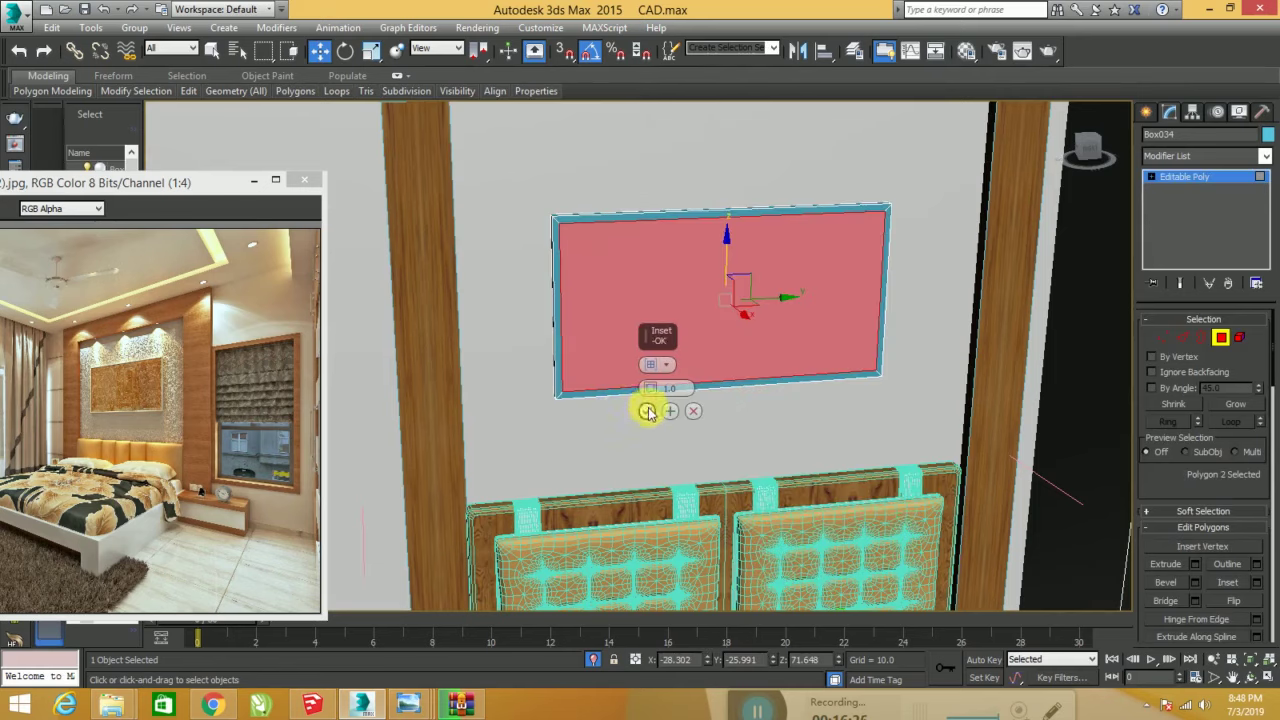
pyautogui.click(647, 411)
# - Extrude the inset face by 0.452 to form a shallow recess
pyautogui.rightClick(740, 403)
pyautogui.click(574, 445)
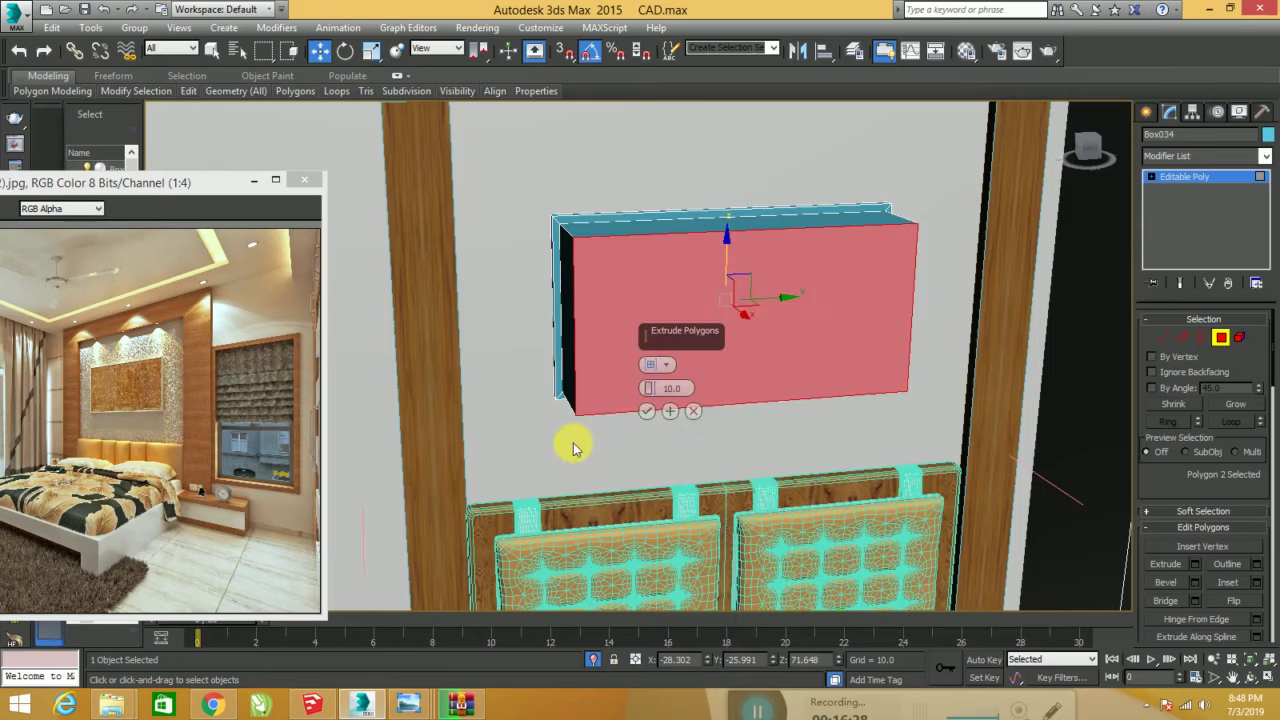
pyautogui.moveTo(646, 398); pyautogui.dragTo(672, 463)
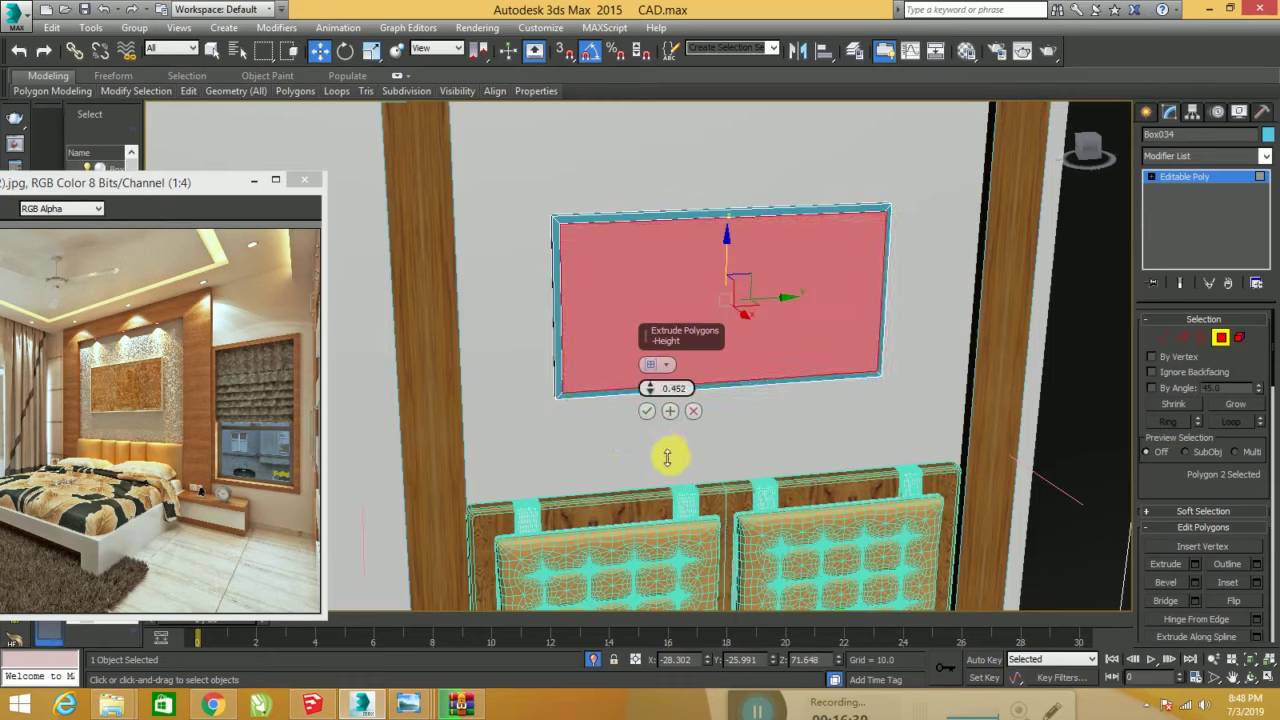
pyautogui.click(646, 411)
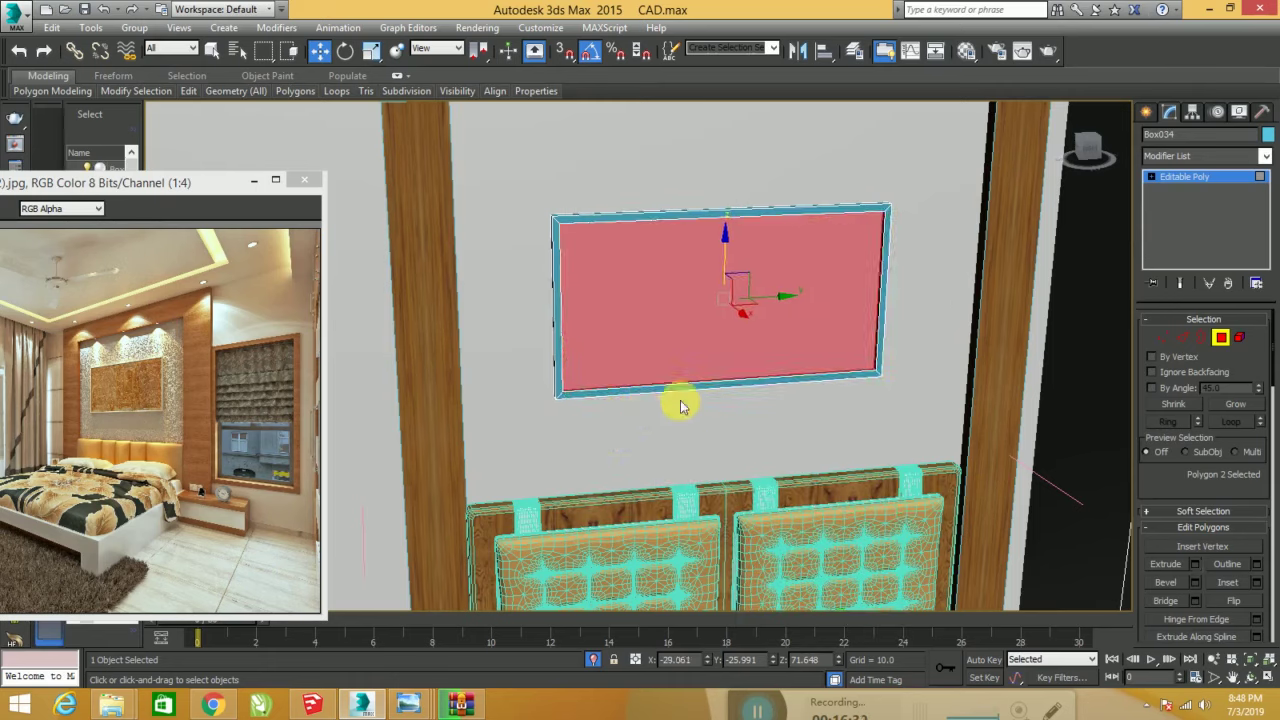
pyautogui.click(1189, 180)
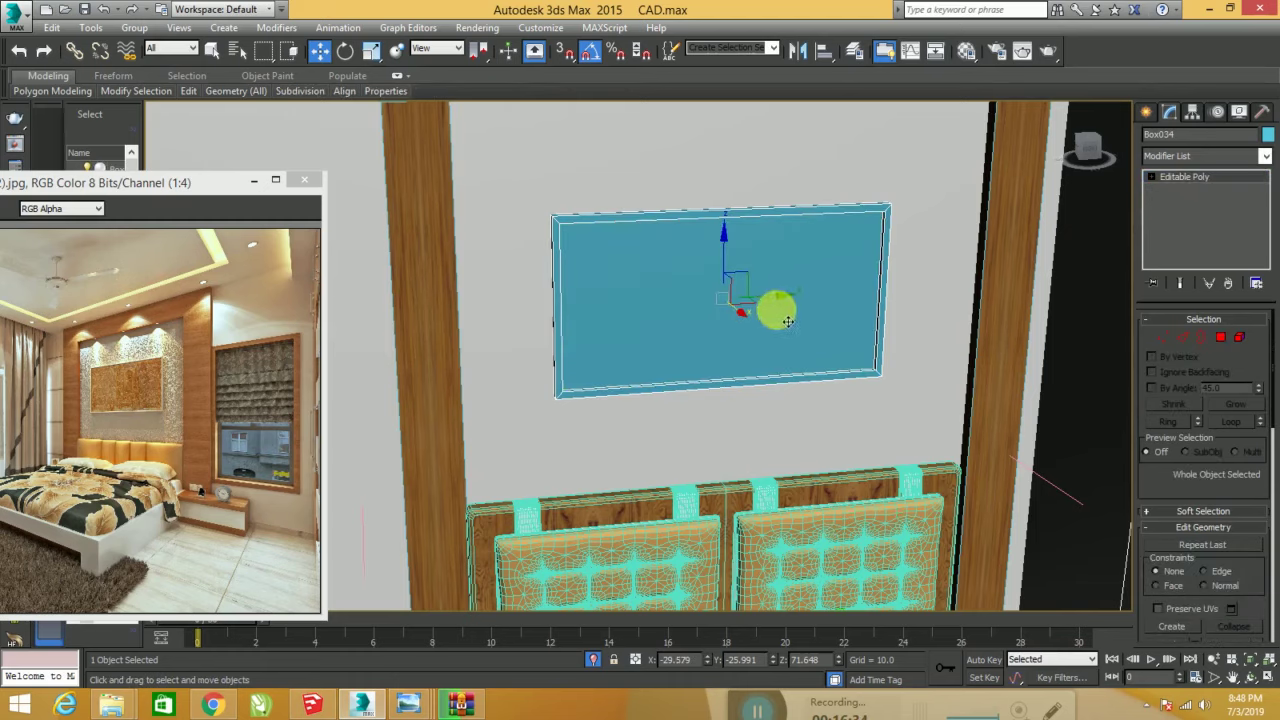
# - Apply the white sample material to Box034, the picture-frame panel above the headboard
pyautogui.press('m')
pyautogui.click(512, 108)
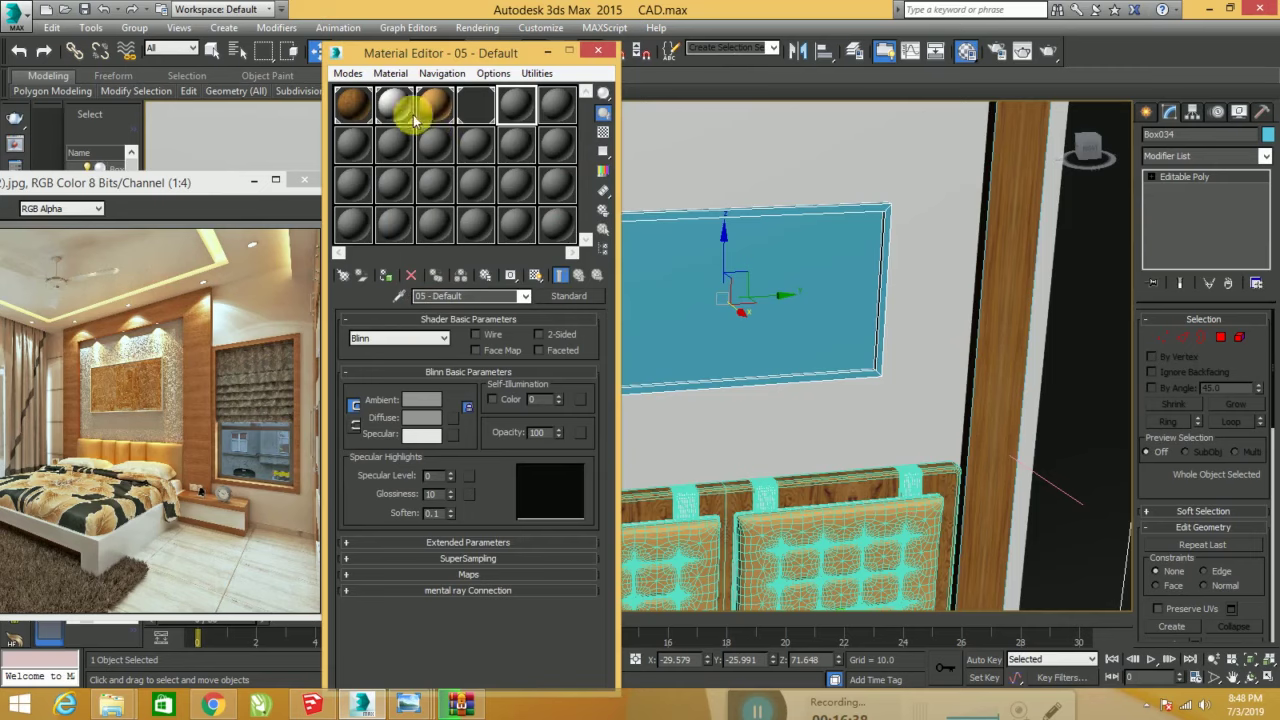
pyautogui.moveTo(400, 108); pyautogui.dragTo(786, 296)
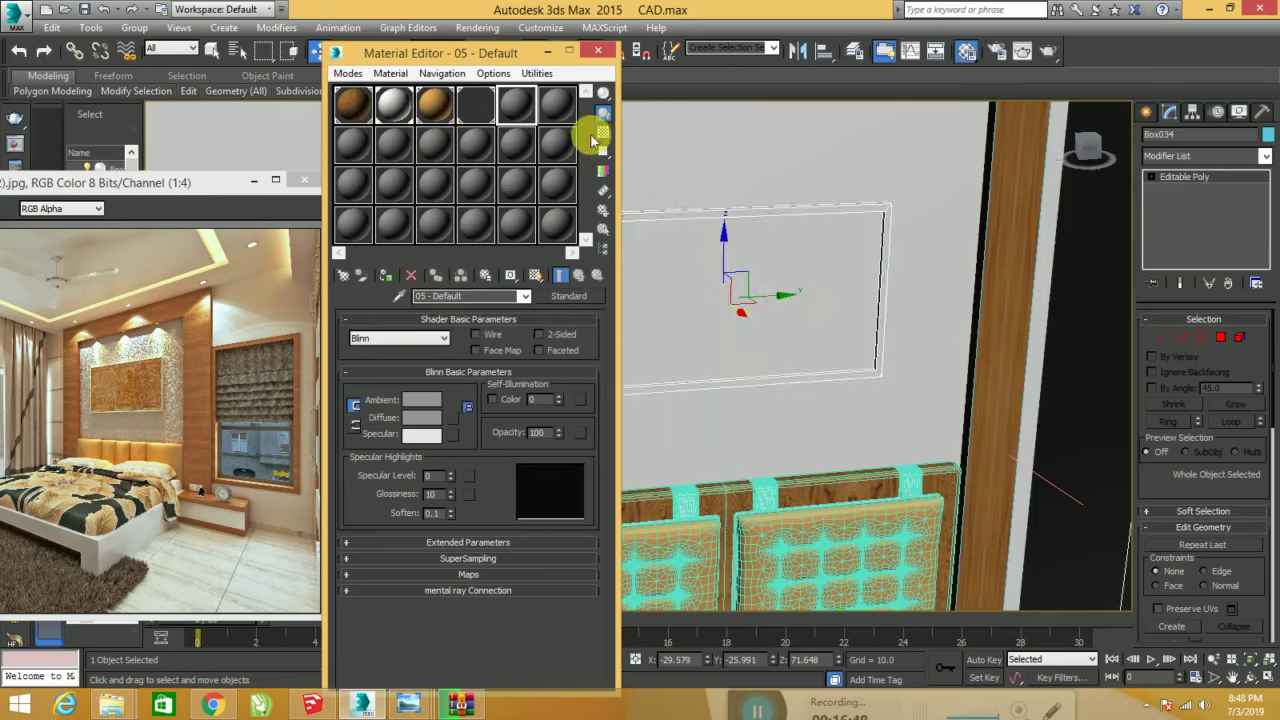
pyautogui.click(598, 53)
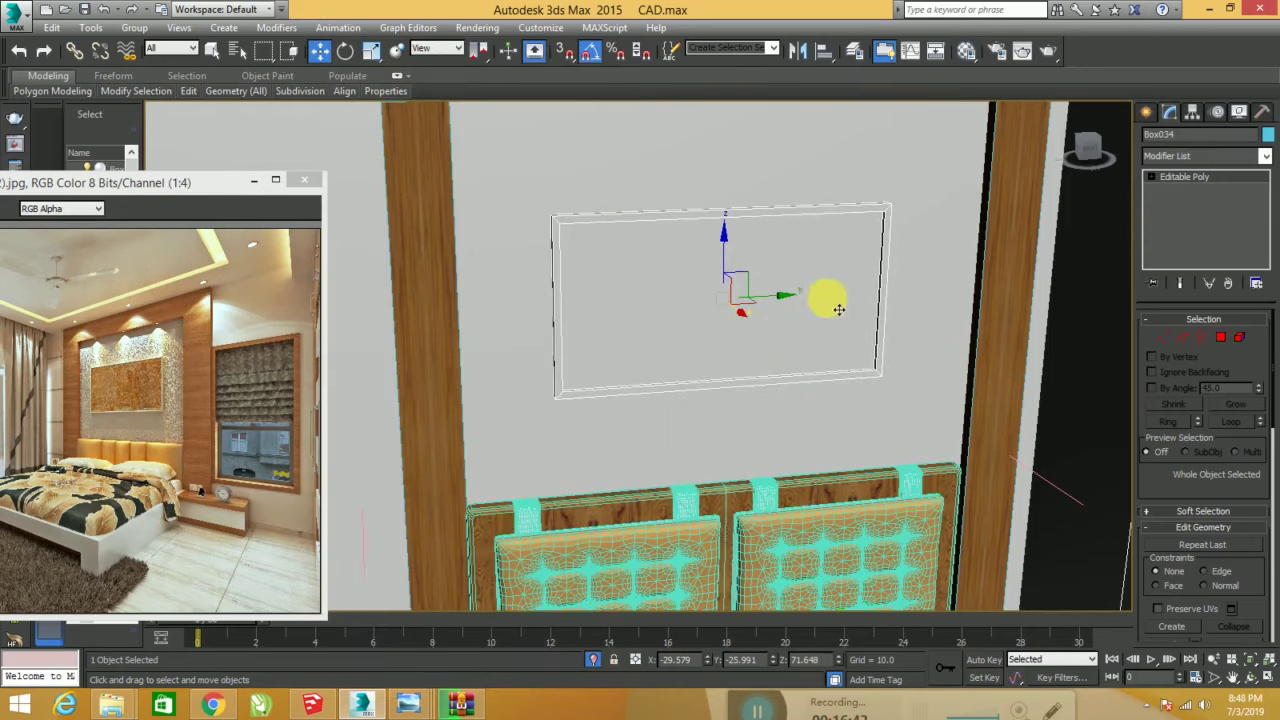
pyautogui.keyDown('alt'); pyautogui.moveTo(692, 323); pyautogui.dragTo(694, 357, button='middle'); pyautogui.keyUp('alt')
pyautogui.scroll(-3, 694, 340)
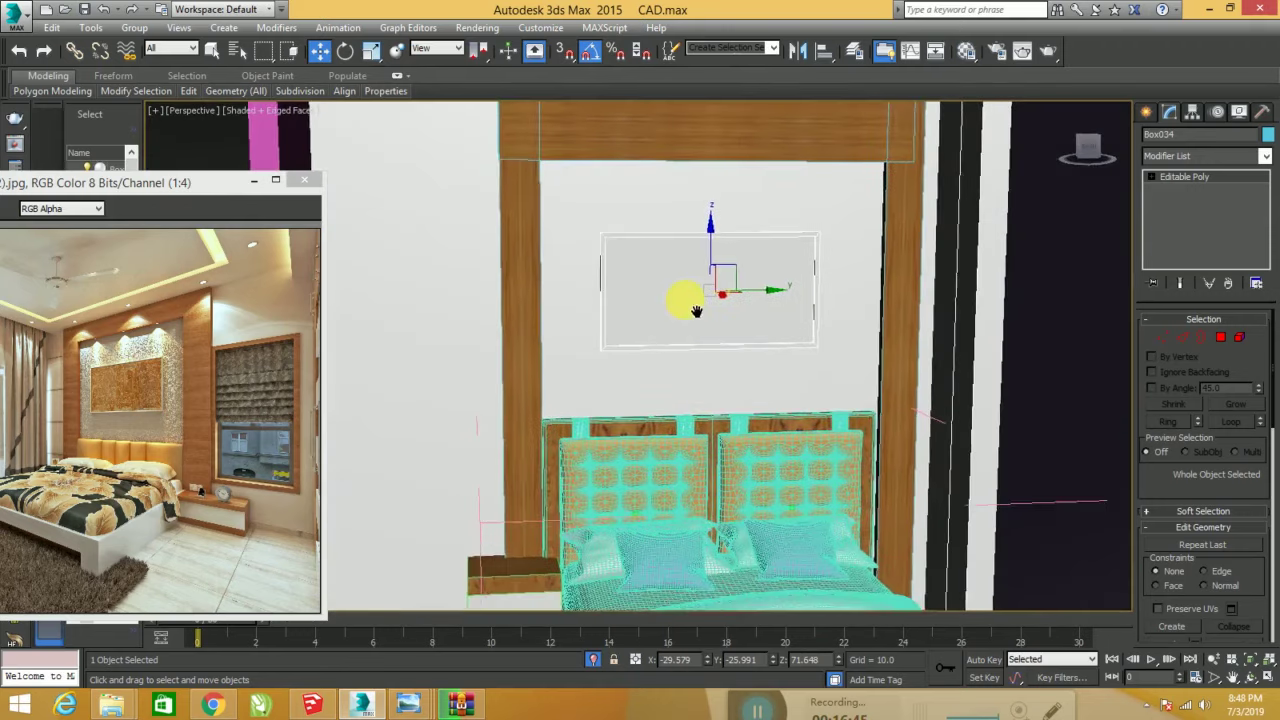
pyautogui.moveTo(697, 311)
pyautogui.keyDown('alt'); pyautogui.mouseDown(button='middle')
pyautogui.moveTo(694, 260)
pyautogui.moveTo(722, 271)
pyautogui.moveTo(729, 306)
pyautogui.moveTo(534, 366)
pyautogui.moveTo(695, 410)
pyautogui.moveTo(646, 346)
pyautogui.moveTo(694, 480)
pyautogui.moveTo(705, 432)
pyautogui.moveTo(709, 531)
pyautogui.moveTo(715, 455)
pyautogui.mouseUp(button='middle'); pyautogui.keyUp('alt')
pyautogui.scroll(-3, 720, 320)
pyautogui.scroll(-2, 722, 300)
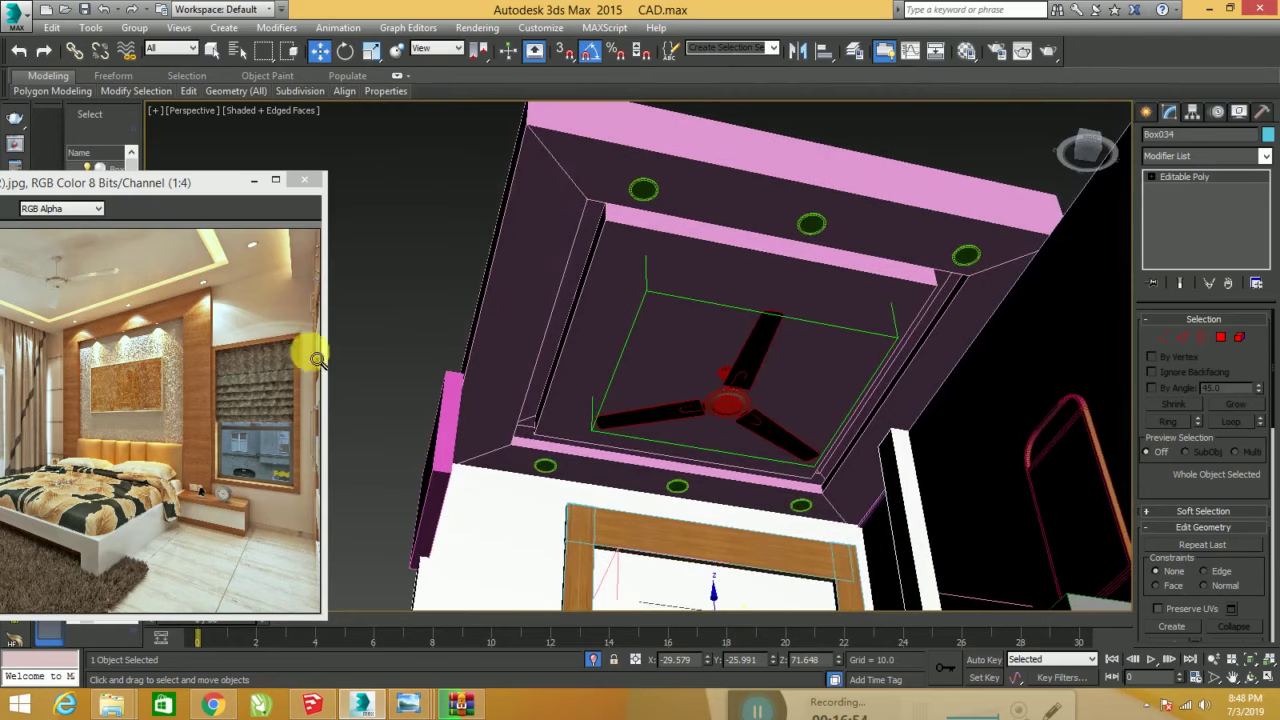
pyautogui.press('m')
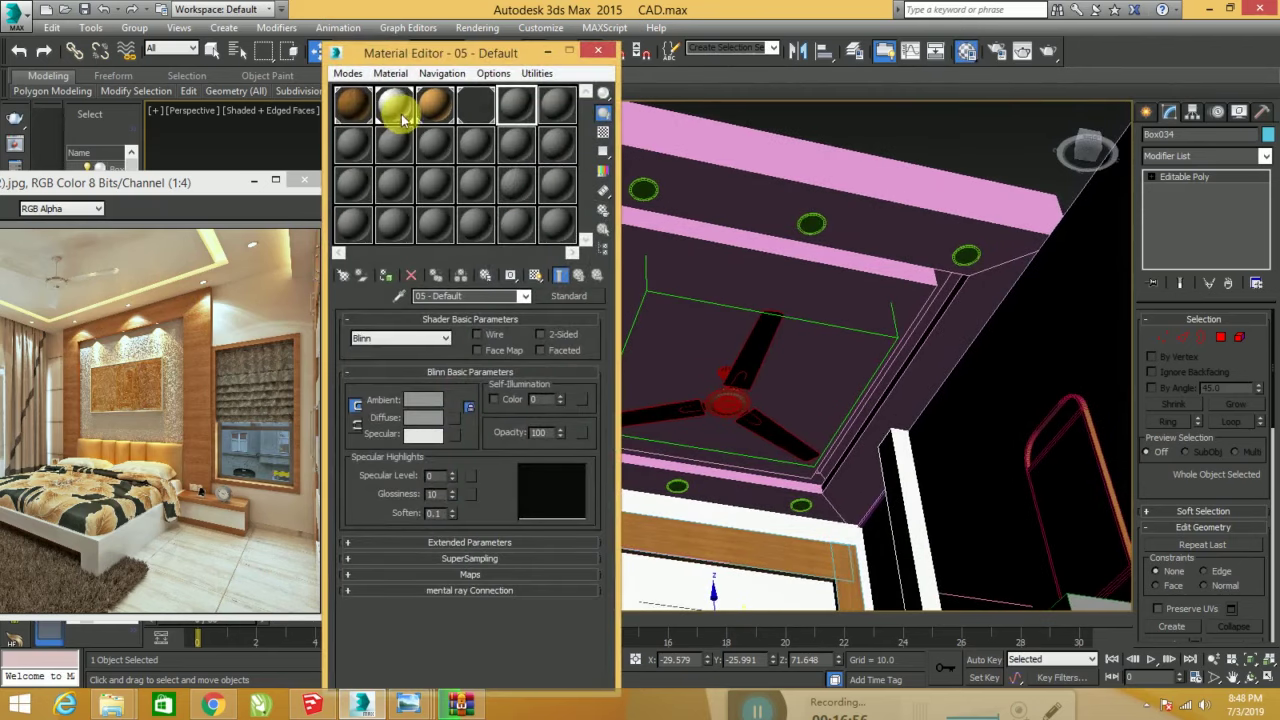
pyautogui.moveTo(622, 190); pyautogui.dragTo(752, 203)
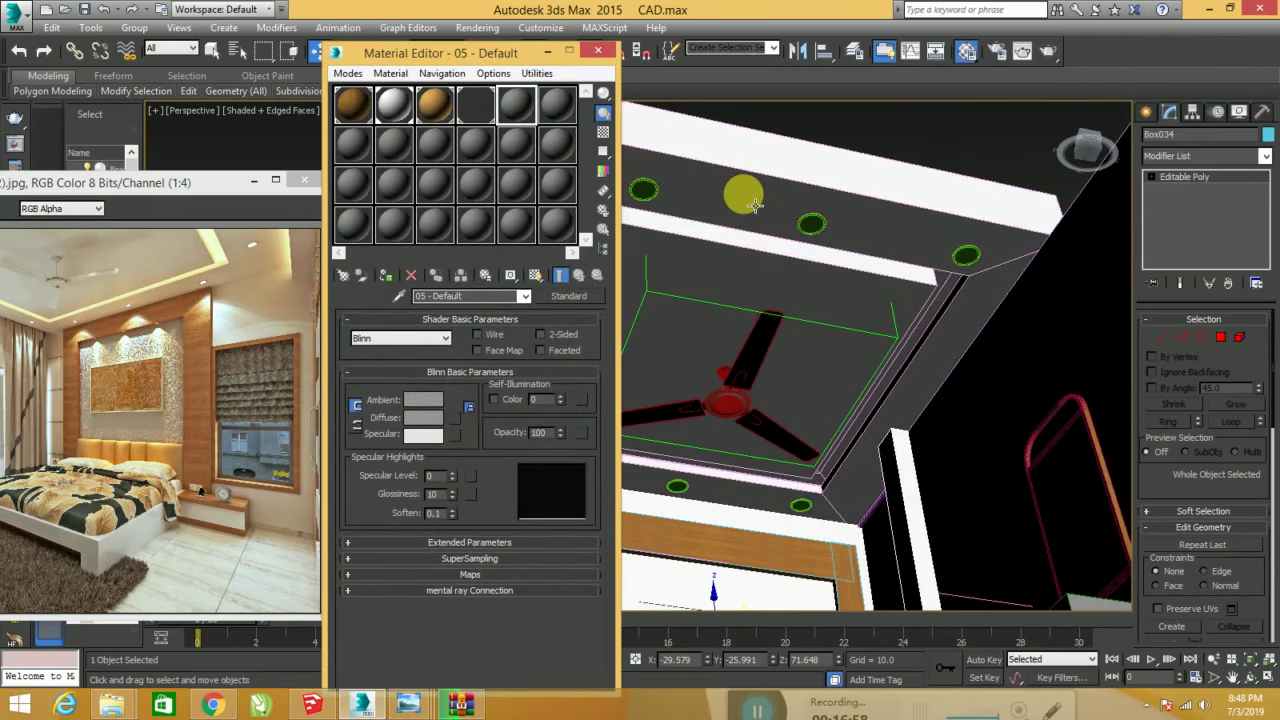
pyautogui.scroll(-2, 846, 311)
pyautogui.scroll(-2, 850, 311)
pyautogui.scroll(-2, 855, 312)
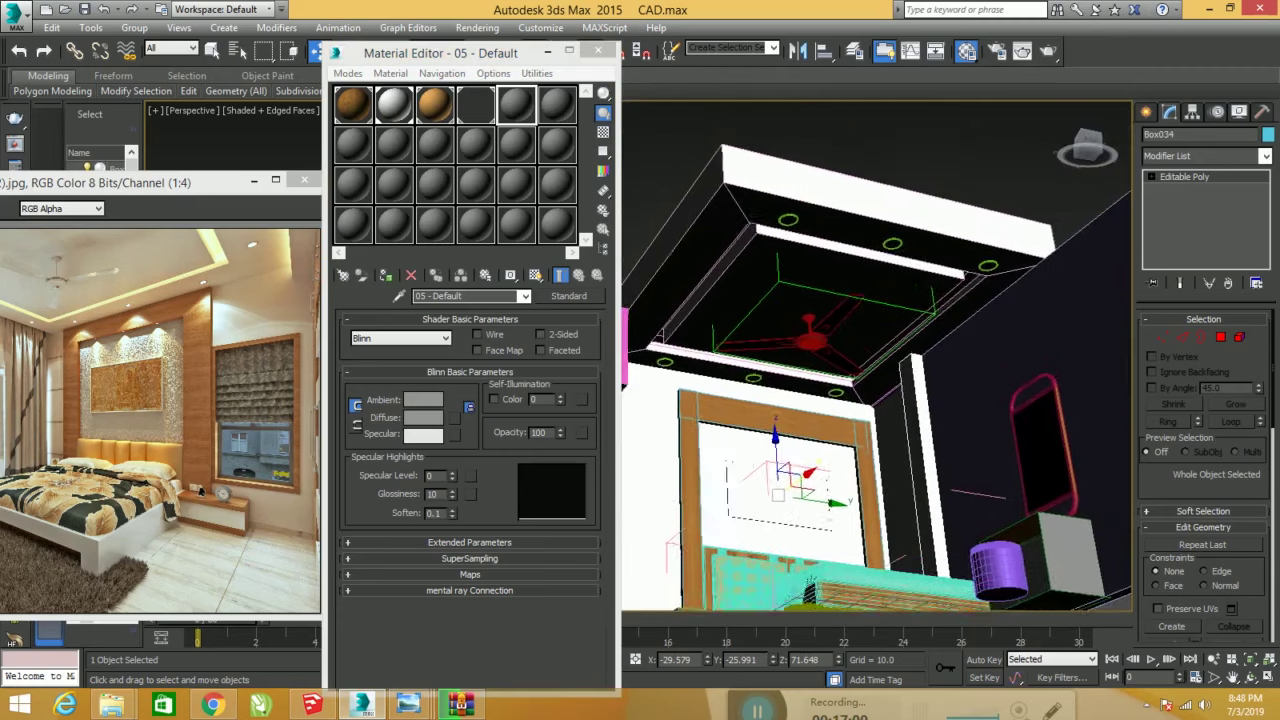
pyautogui.scroll(-2, 862, 312)
pyautogui.moveTo(862, 312)
pyautogui.keyDown('alt'); pyautogui.mouseDown(button='middle')
pyautogui.moveTo(852, 290)
pyautogui.moveTo(902, 415)
pyautogui.mouseUp(button='middle'); pyautogui.keyUp('alt')
pyautogui.scroll(2, 900, 413)
pyautogui.scroll(2, 895, 410)
pyautogui.scroll(2, 888, 408)
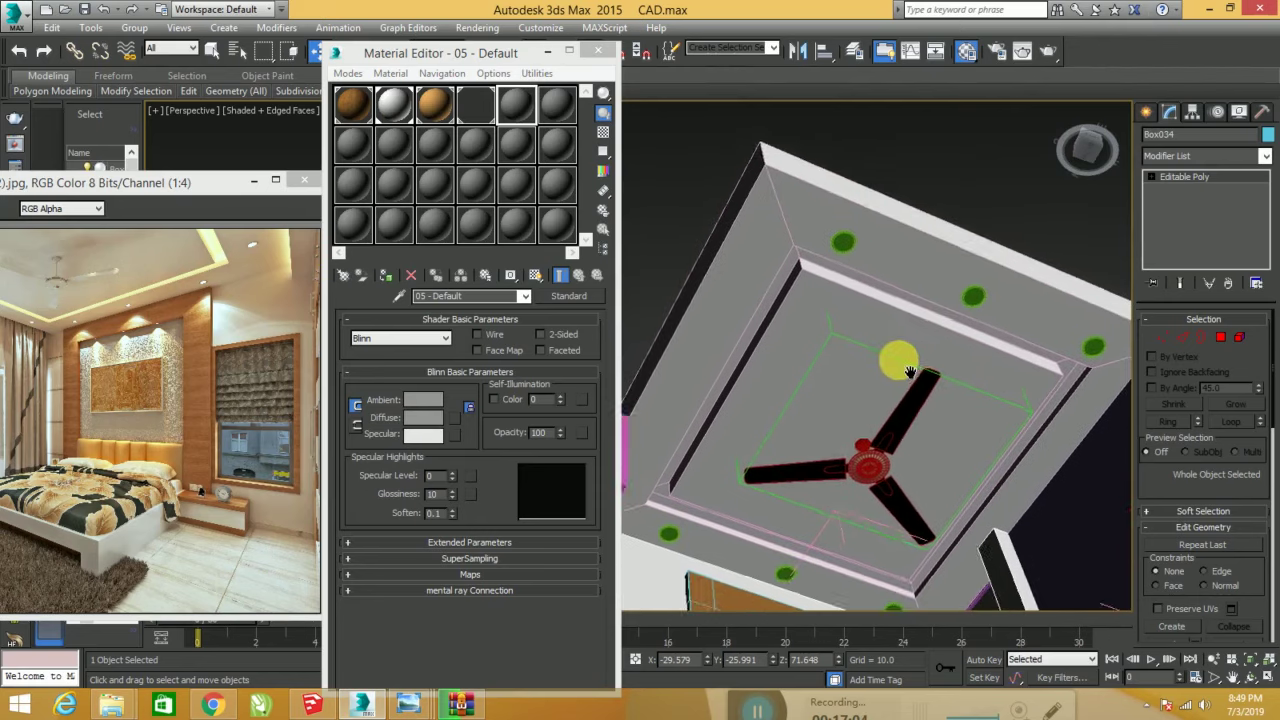
pyautogui.scroll(2, 882, 405)
pyautogui.click(862, 182)
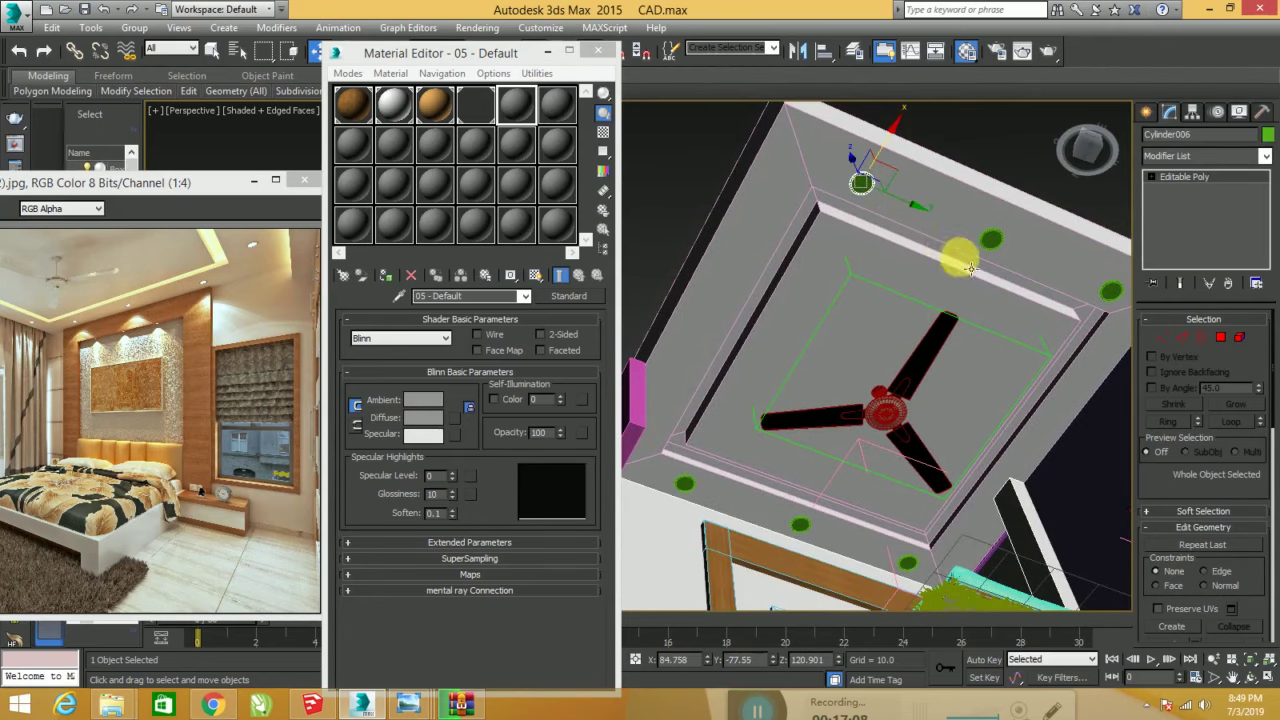
pyautogui.keyDown('alt'); pyautogui.moveTo(944, 249); pyautogui.dragTo(809, 249, button='middle'); pyautogui.keyUp('alt')
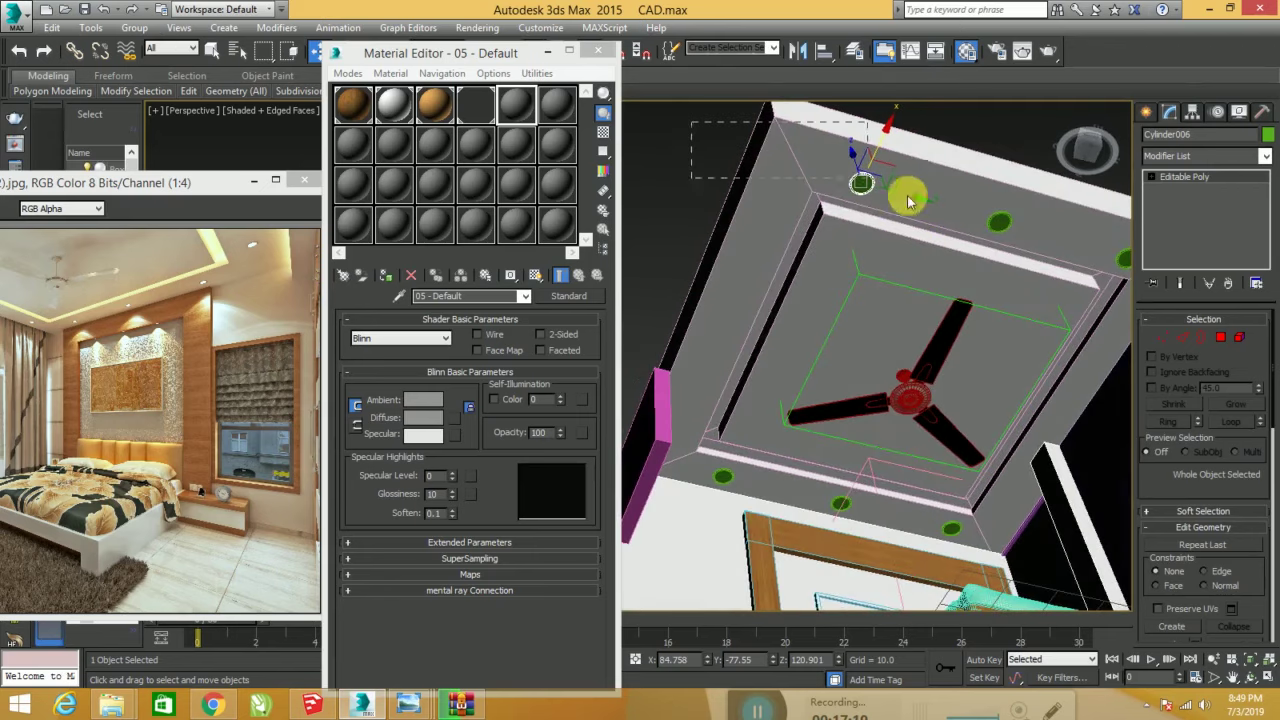
pyautogui.moveTo(1073, 270); pyautogui.dragTo(1064, 266)
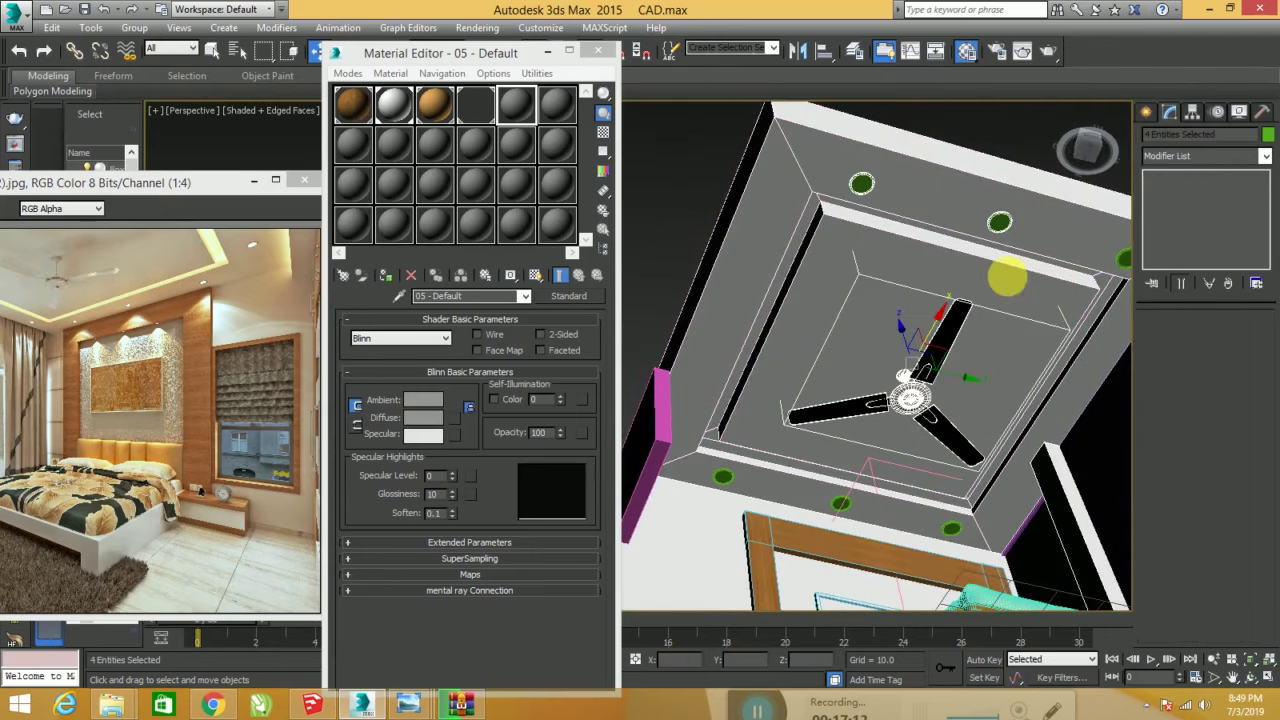
pyautogui.moveTo(1079, 280); pyautogui.dragTo(1032, 280, button='middle')
pyautogui.moveTo(651, 195)
pyautogui.mouseDown()
pyautogui.moveTo(787, 333)
pyautogui.moveTo(807, 328)
pyautogui.mouseUp()
pyautogui.click(812, 185)
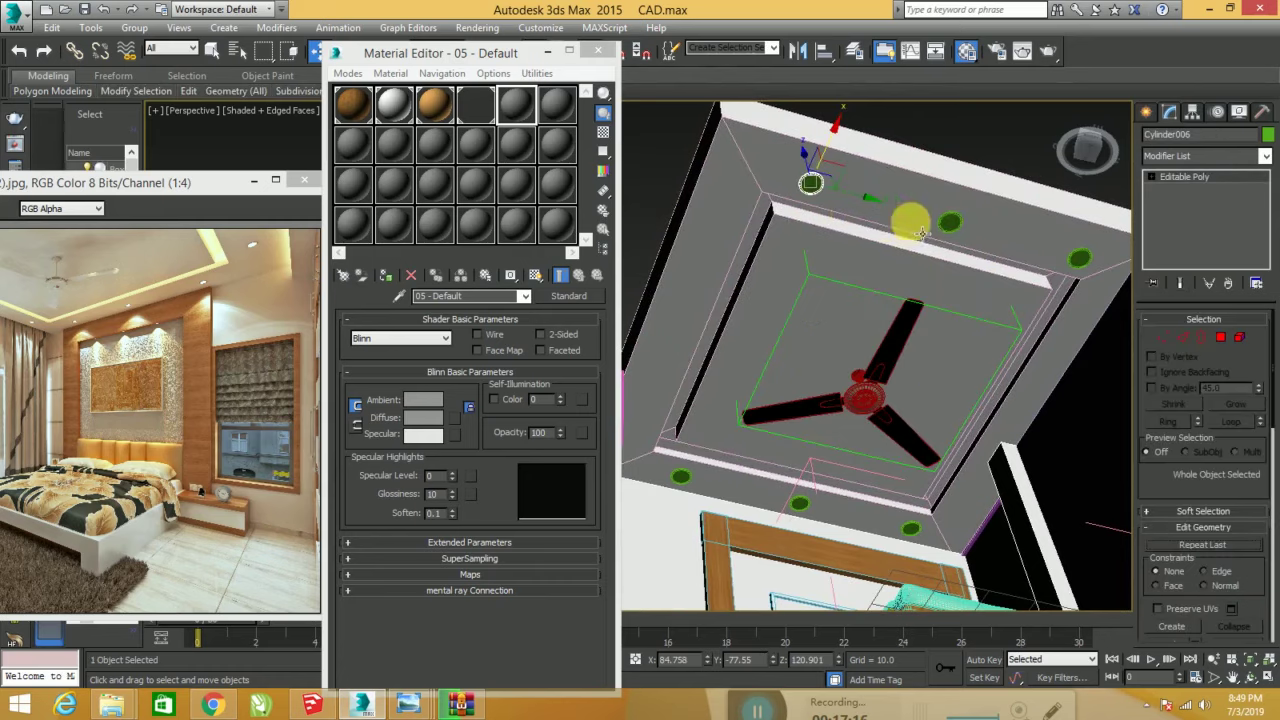
pyautogui.keyDown('alt'); pyautogui.moveTo(908, 217); pyautogui.dragTo(995, 188, button='middle'); pyautogui.keyUp('alt')
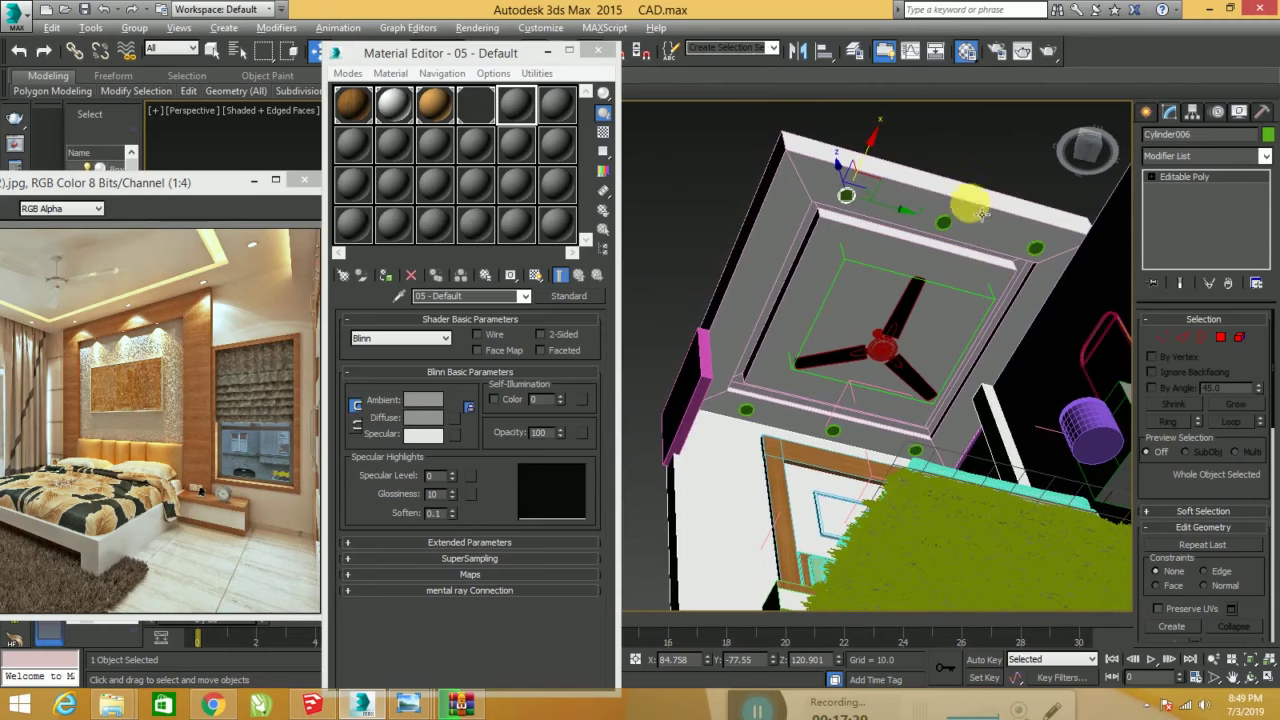
pyautogui.moveTo(1072, 190); pyautogui.dragTo(1003, 237)
pyautogui.moveTo(862, 254); pyautogui.dragTo(838, 228)
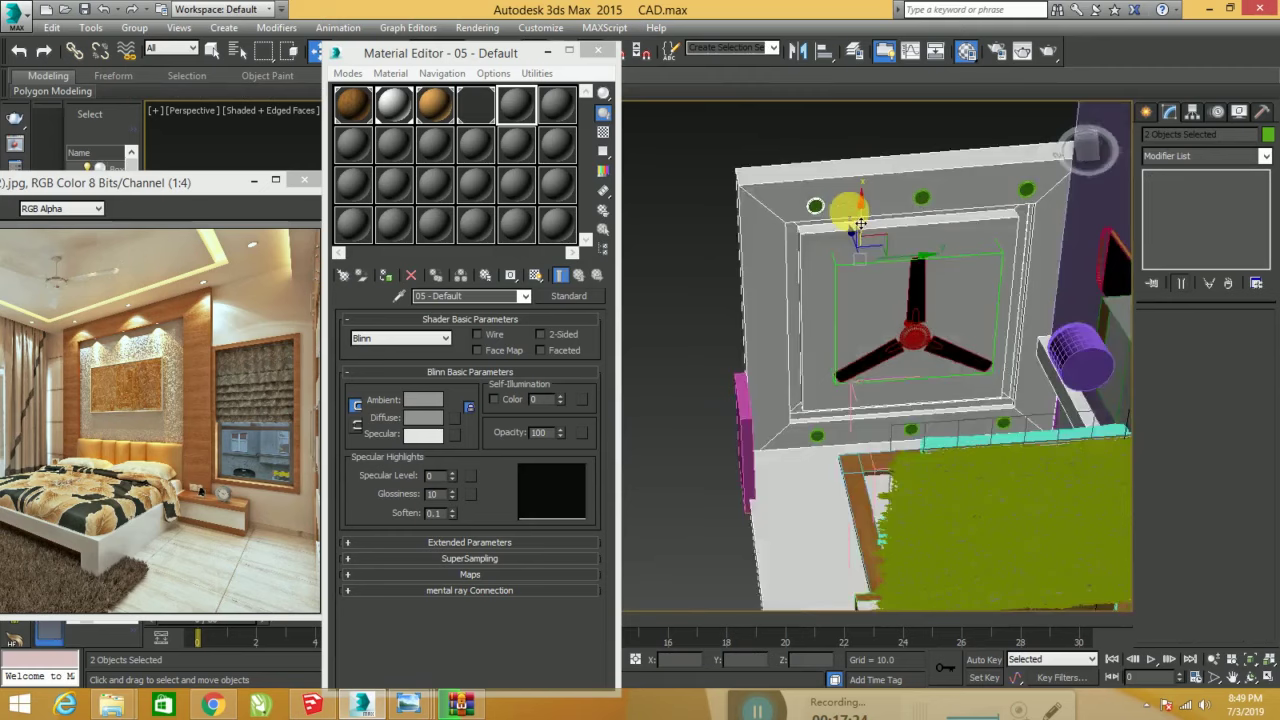
pyautogui.moveTo(903, 226)
pyautogui.keyDown('alt'); pyautogui.mouseDown(button='middle')
pyautogui.moveTo(821, 281)
pyautogui.moveTo(967, 273)
pyautogui.mouseUp(button='middle'); pyautogui.keyUp('alt')
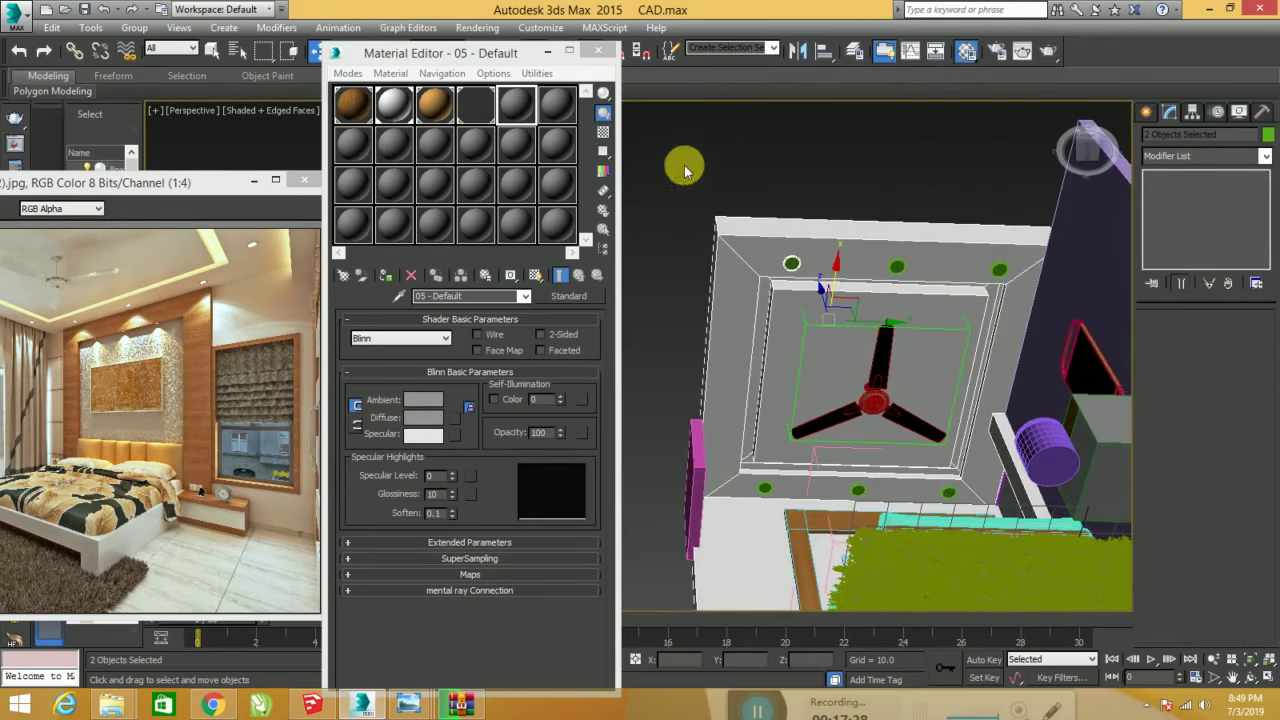
pyautogui.moveTo(1012, 318); pyautogui.dragTo(1008, 309)
pyautogui.moveTo(687, 306); pyautogui.dragTo(961, 393)
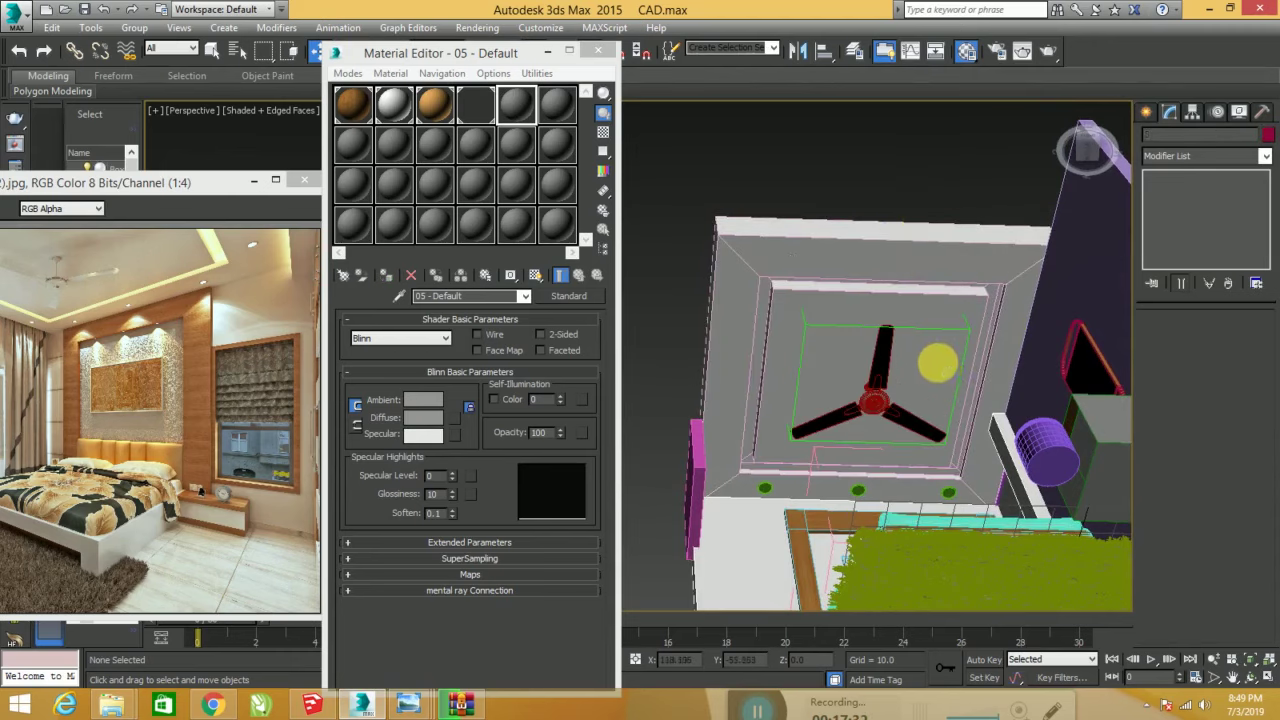
pyautogui.keyDown('alt'); pyautogui.moveTo(941, 375); pyautogui.dragTo(792, 412, button='middle'); pyautogui.keyUp('alt')
pyautogui.click(697, 381)
pyautogui.moveTo(689, 366); pyautogui.dragTo(977, 460)
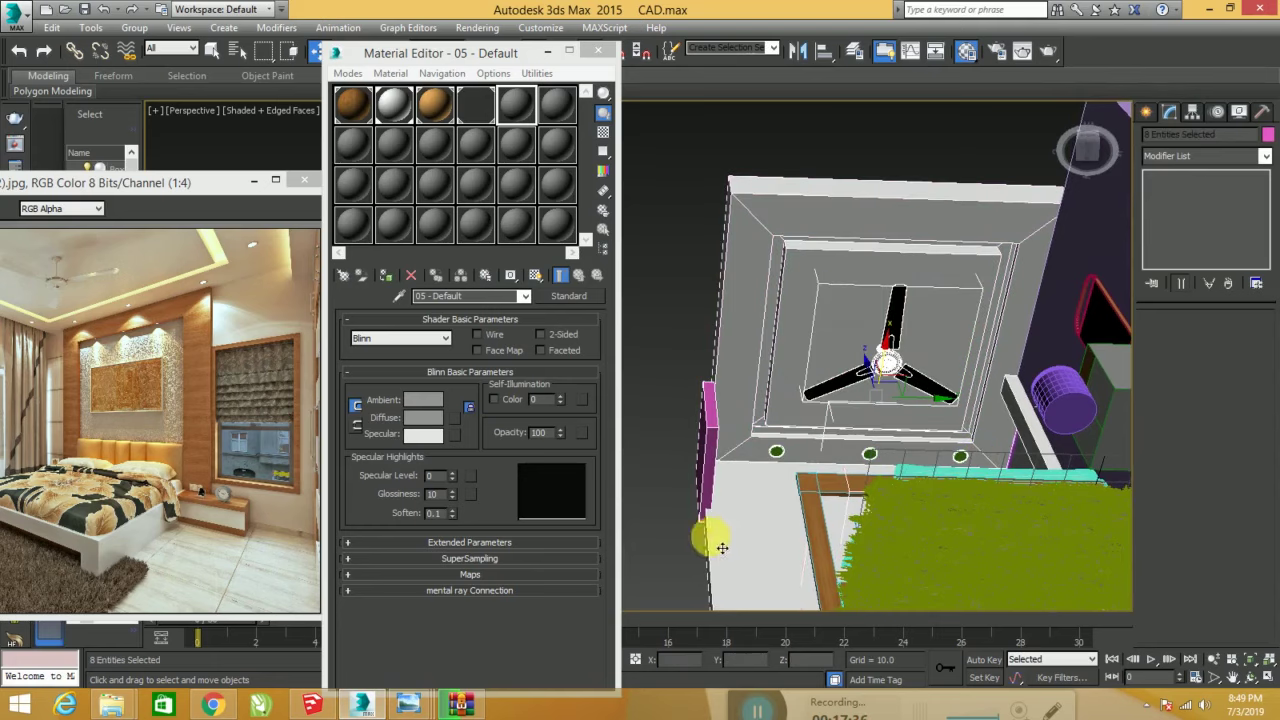
pyautogui.click(905, 385)
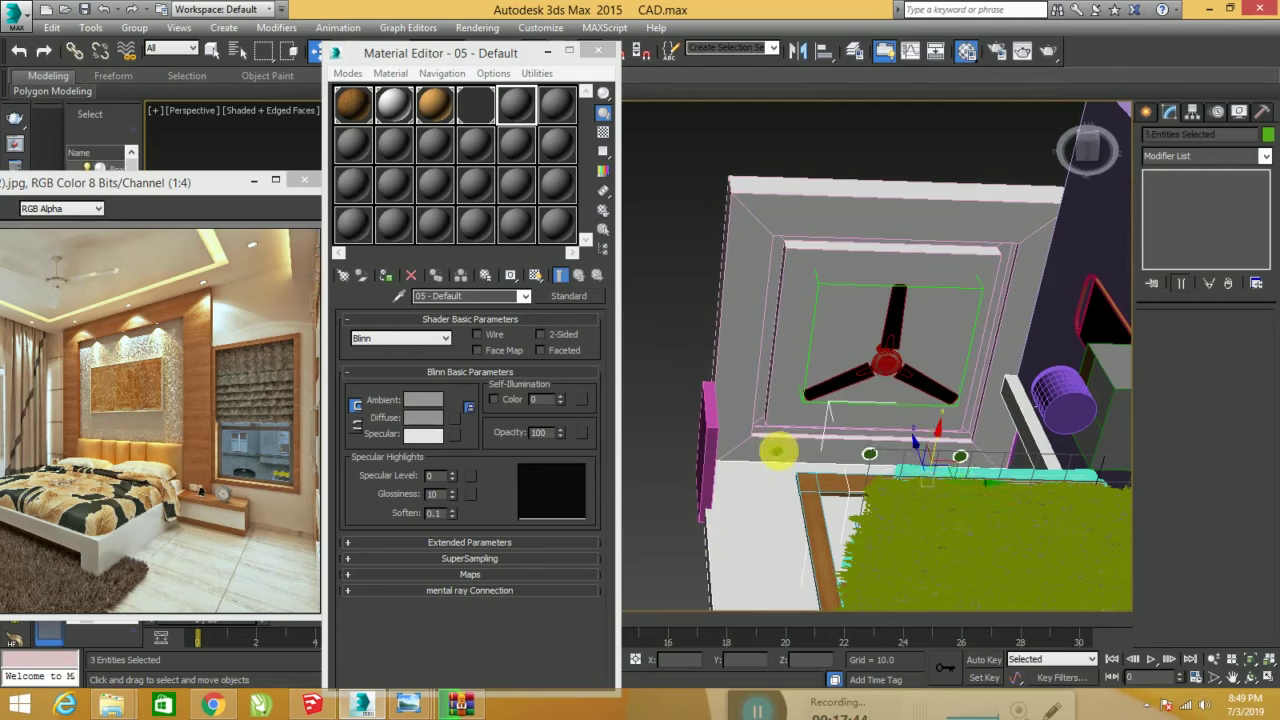
pyautogui.click(875, 480)
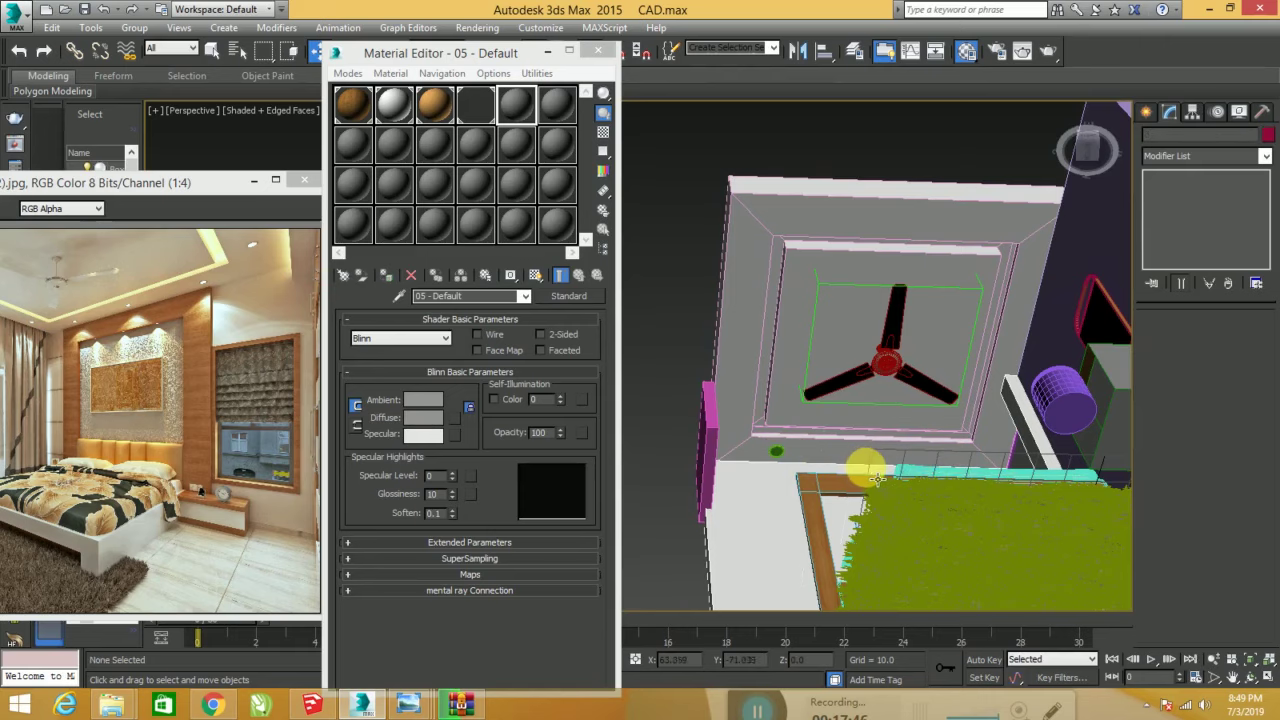
pyautogui.scroll(2, 801, 459)
# - Scale the Cylinder003 downlight down and lower it slightly
pyautogui.scroll(4, 795, 452)
pyautogui.click(787, 447)
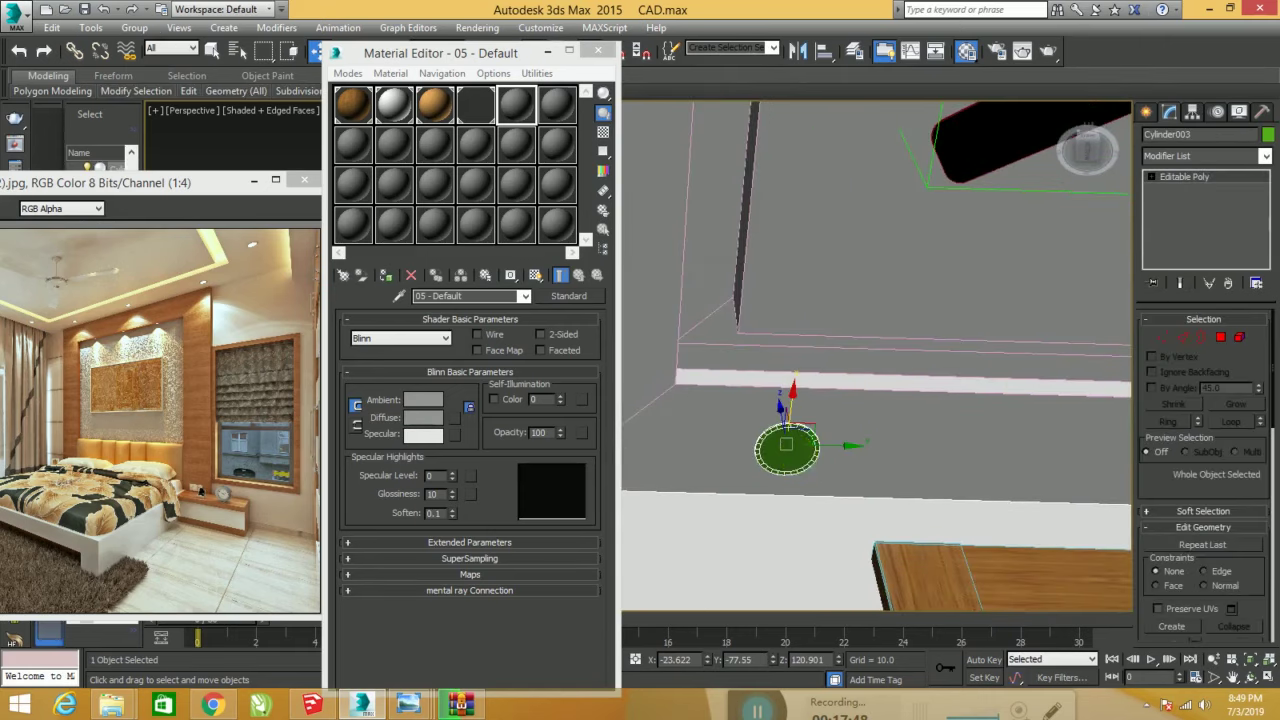
pyautogui.keyDown('alt'); pyautogui.moveTo(787, 447); pyautogui.dragTo(777, 429, button='middle'); pyautogui.keyUp('alt')
pyautogui.press('r')
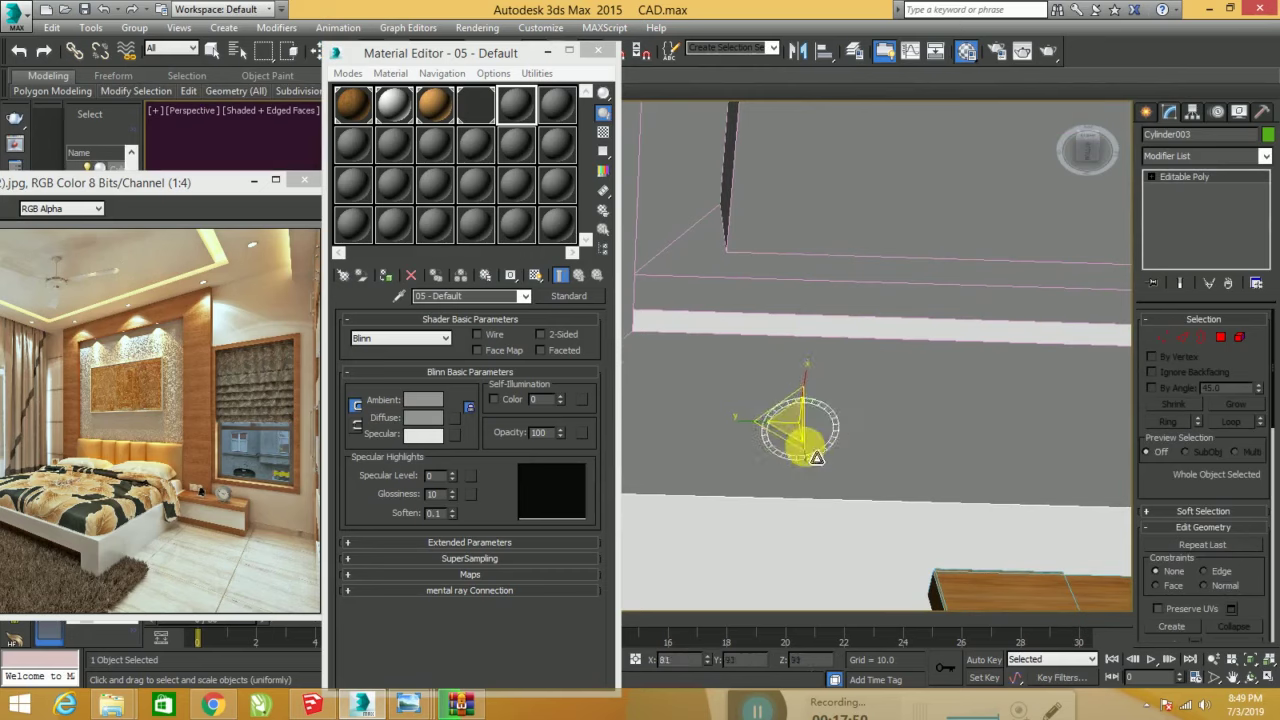
pyautogui.moveTo(816, 458); pyautogui.dragTo(821, 469)
pyautogui.press('w')
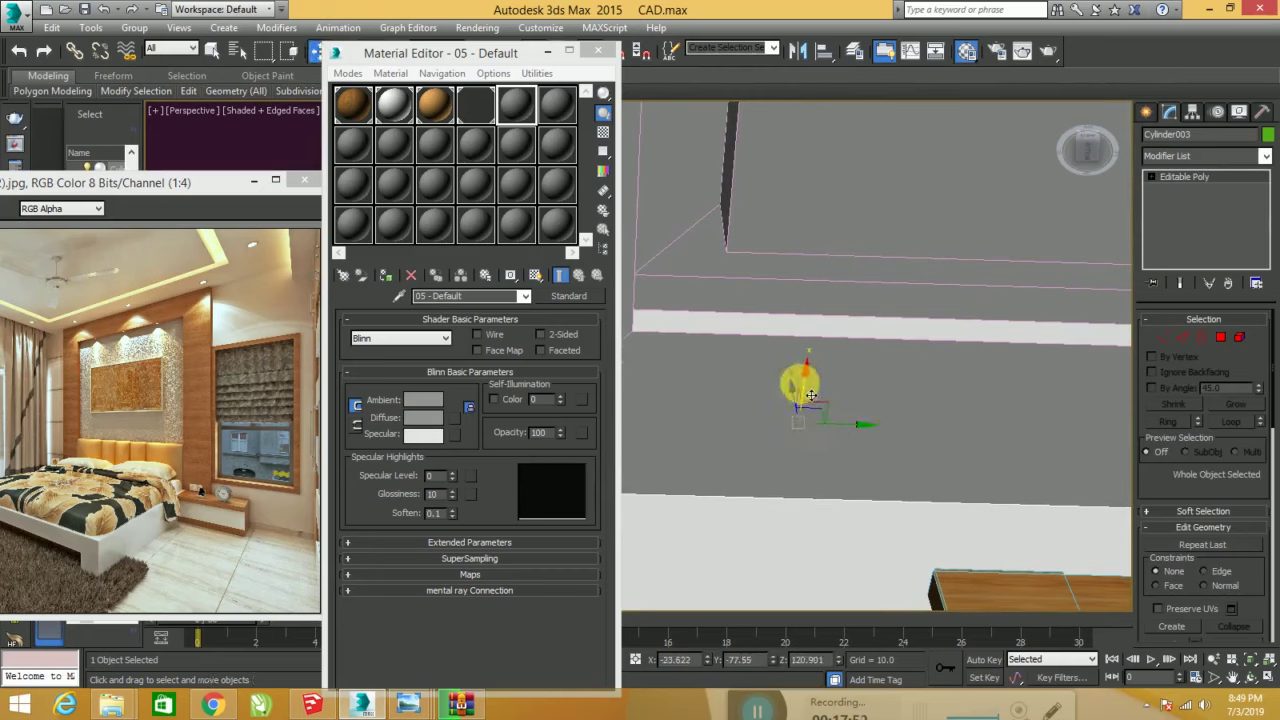
pyautogui.moveTo(803, 402); pyautogui.dragTo(805, 401)
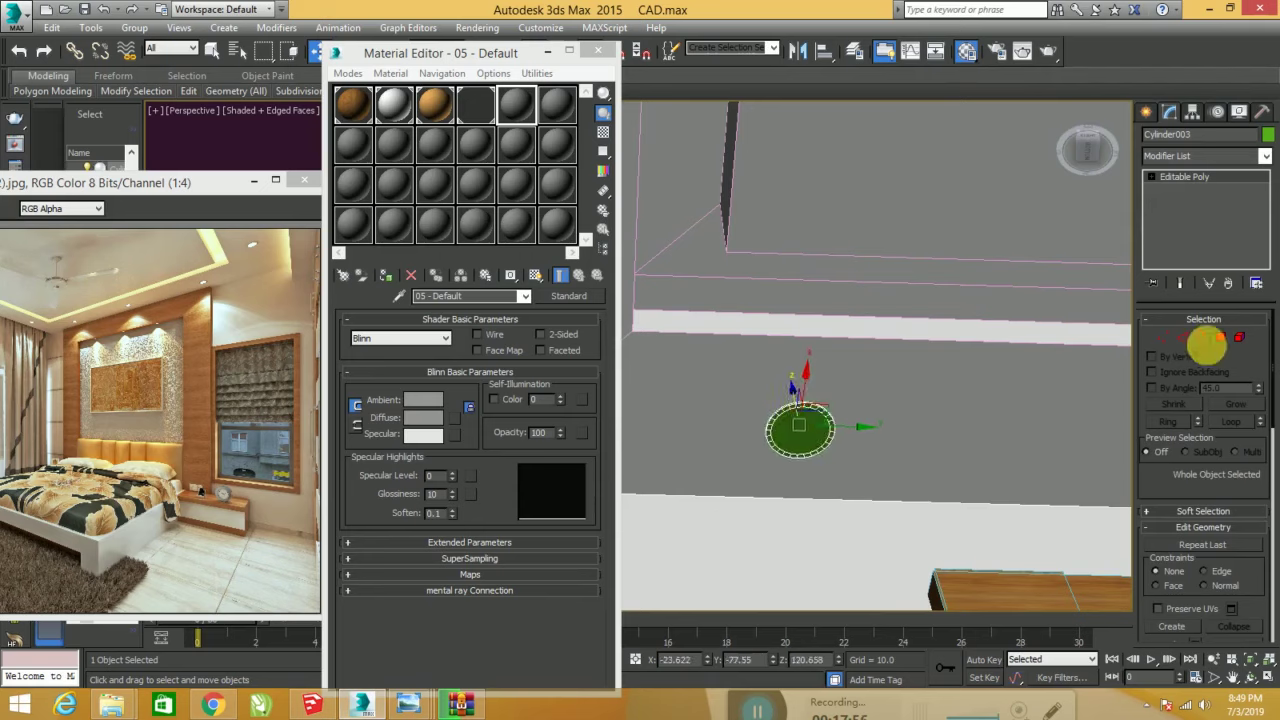
# - Assign a VRayLightMtl with intensity 10.0 to the downlight's bottom face and show it in the viewport
pyautogui.click(1220, 337)
pyautogui.click(515, 103)
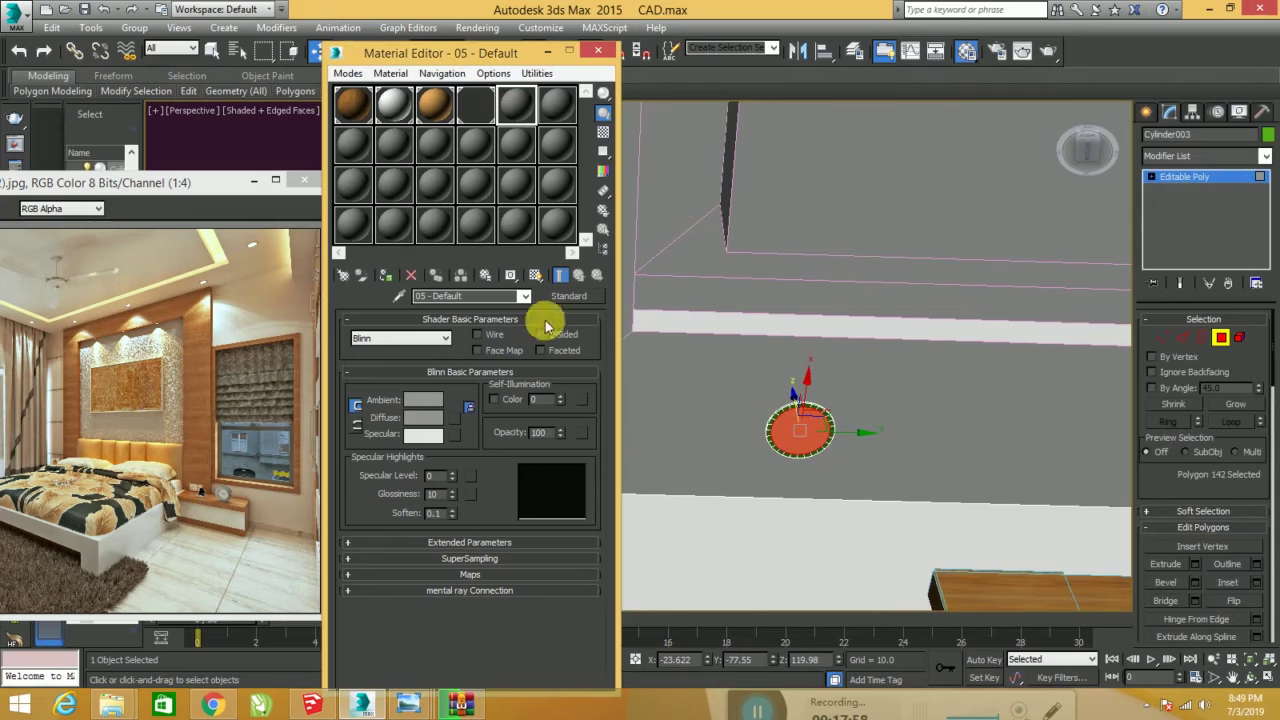
pyautogui.click(566, 296)
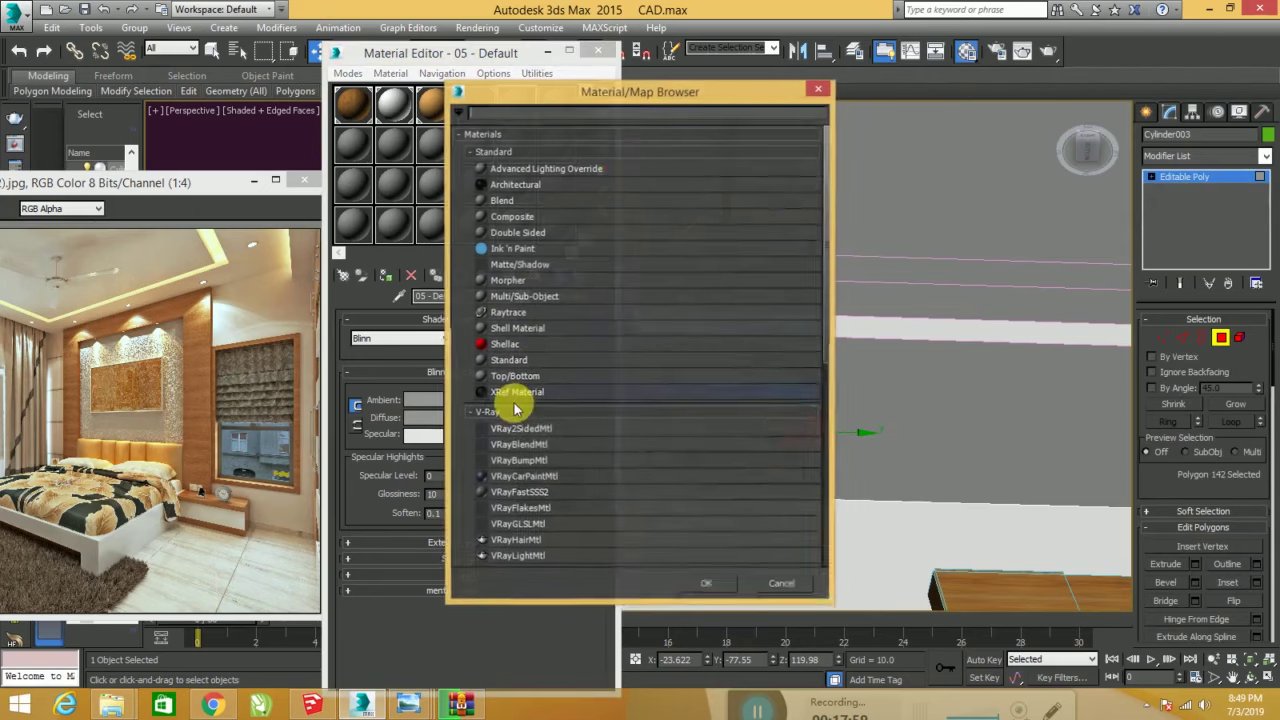
pyautogui.doubleClick(497, 559)
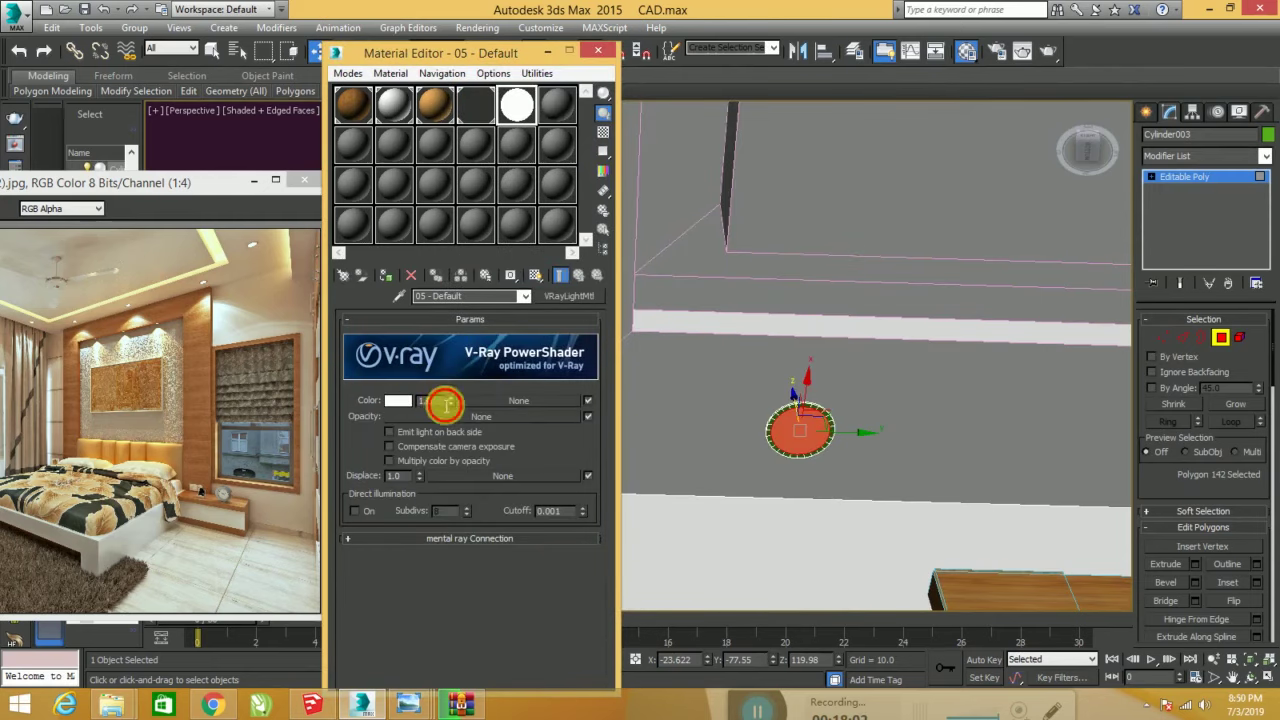
pyautogui.click(446, 402)
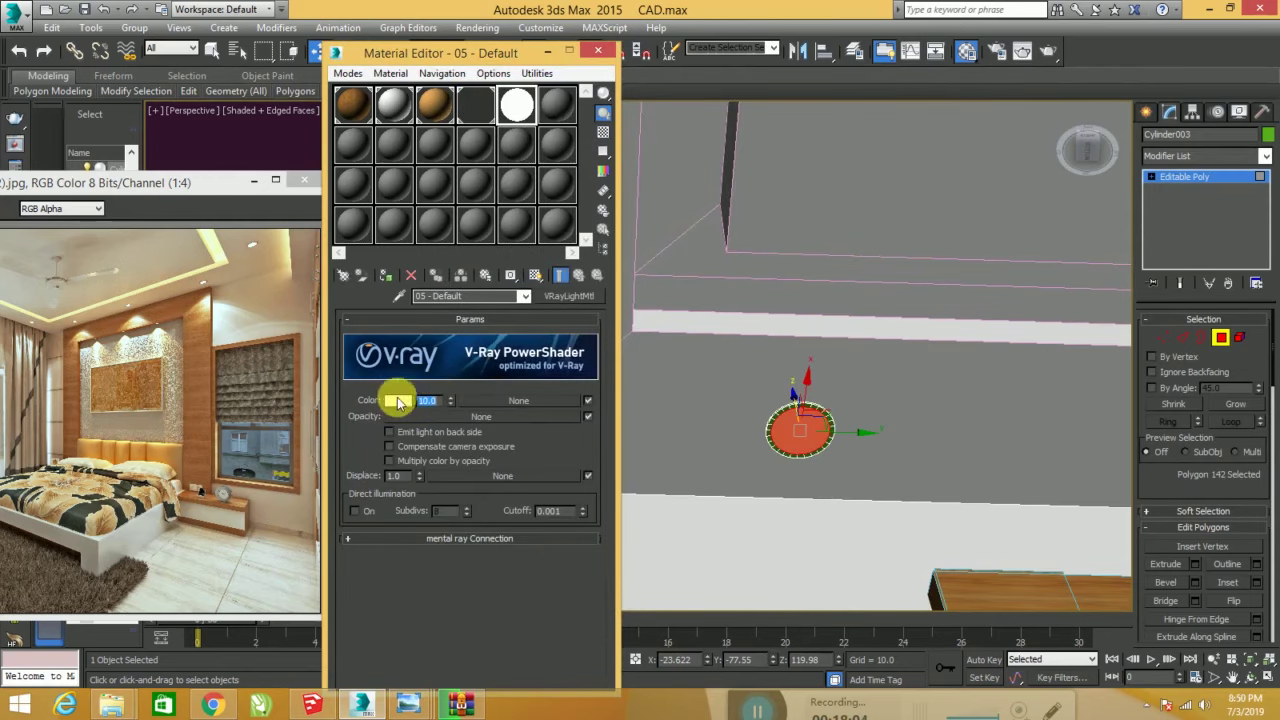
pyautogui.moveTo(398, 400); pyautogui.dragTo(822, 452)
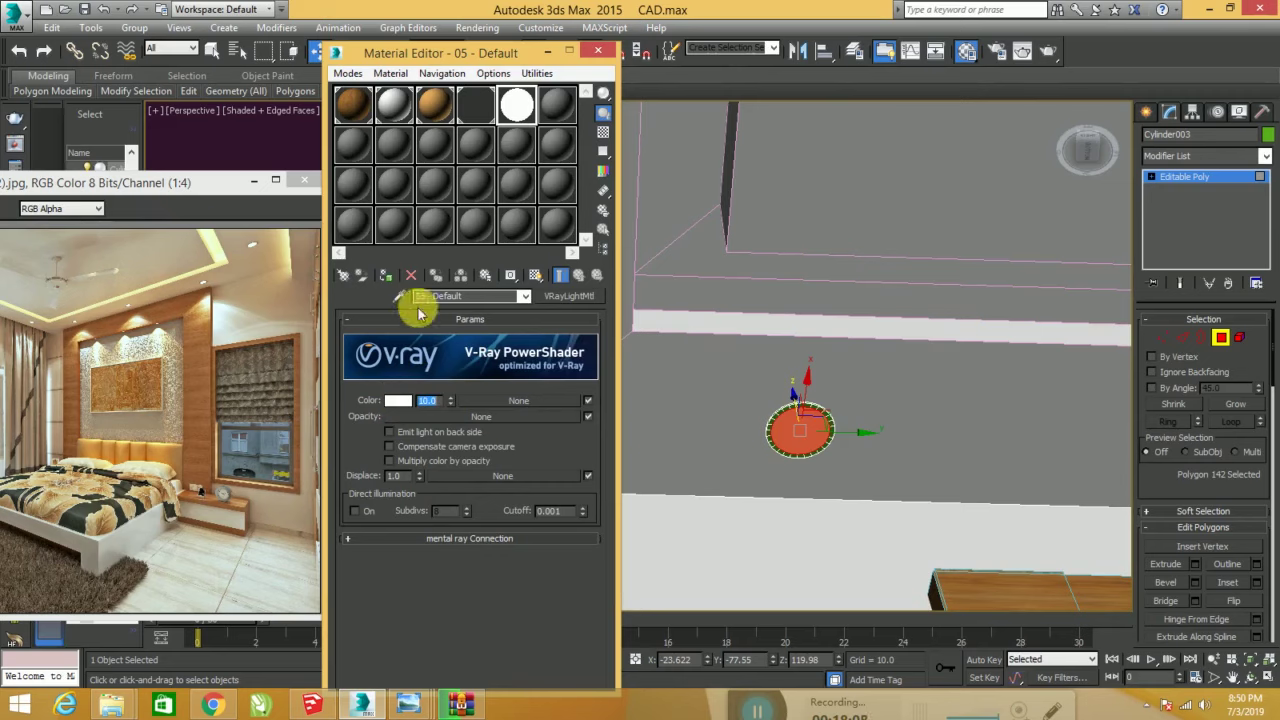
pyautogui.click(386, 279)
pyautogui.click(535, 274)
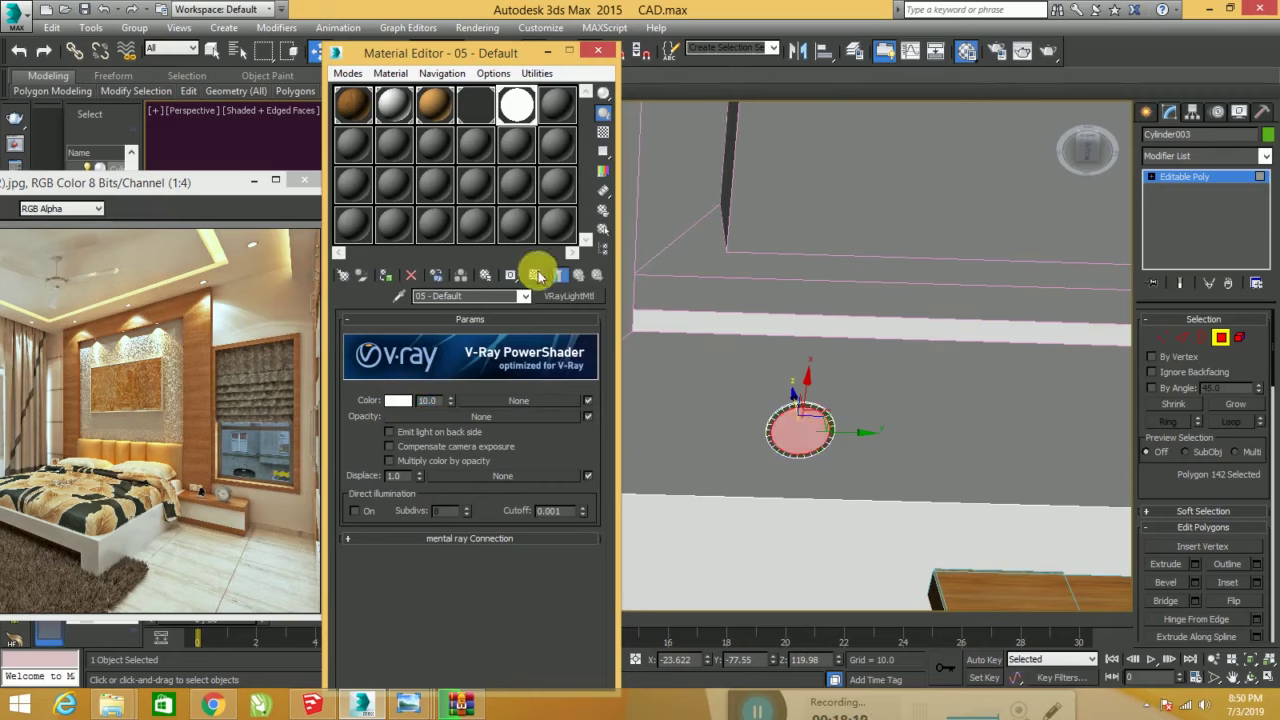
pyautogui.click(721, 461)
pyautogui.click(1185, 176)
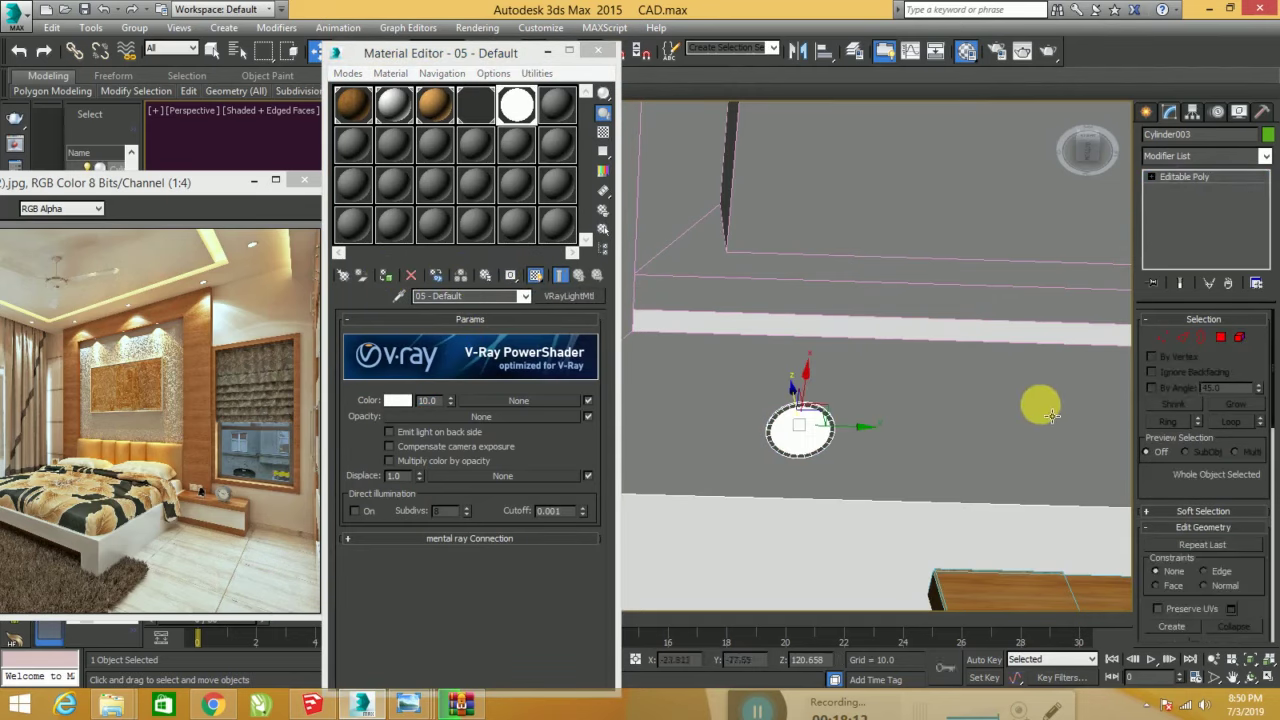
pyautogui.click(972, 412)
# - Maximize the Top view and centre the room in it
pyautogui.hotkey('alt', 'w')
pyautogui.hotkey('alt', 'w')
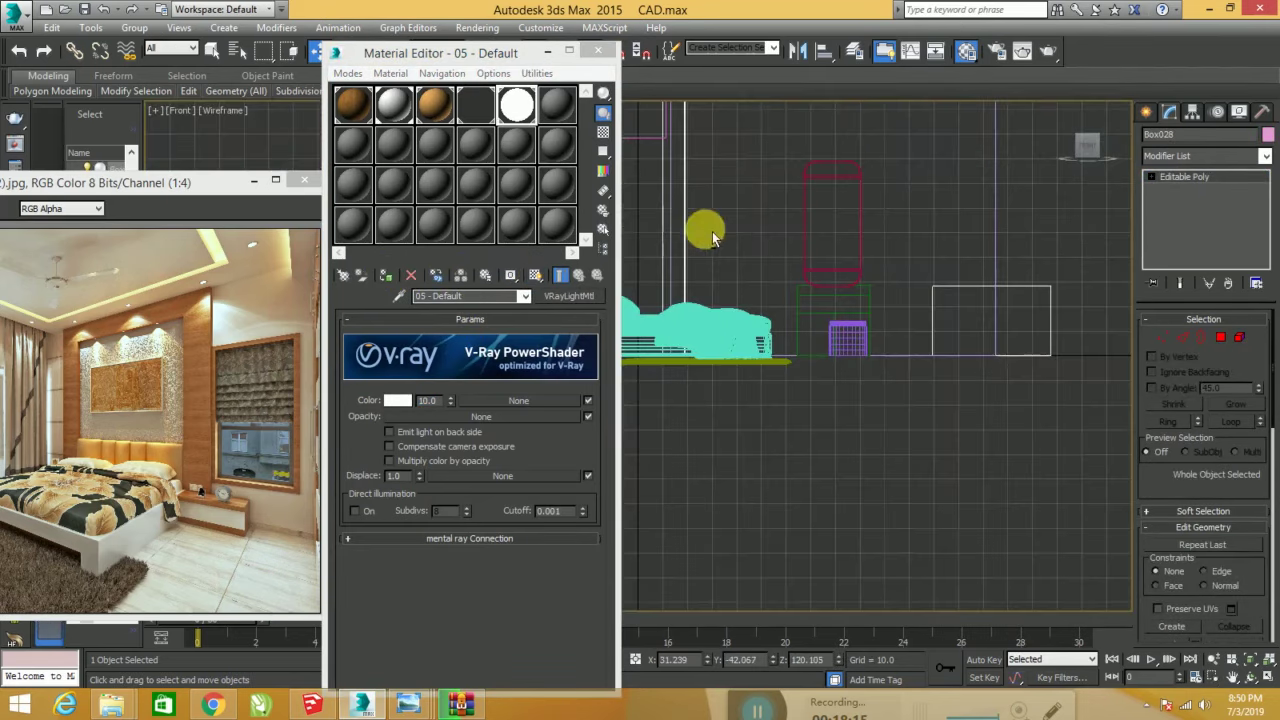
pyautogui.hotkey('alt', 'w')
pyautogui.rightClick(300, 140)
pyautogui.hotkey('alt', 'w')
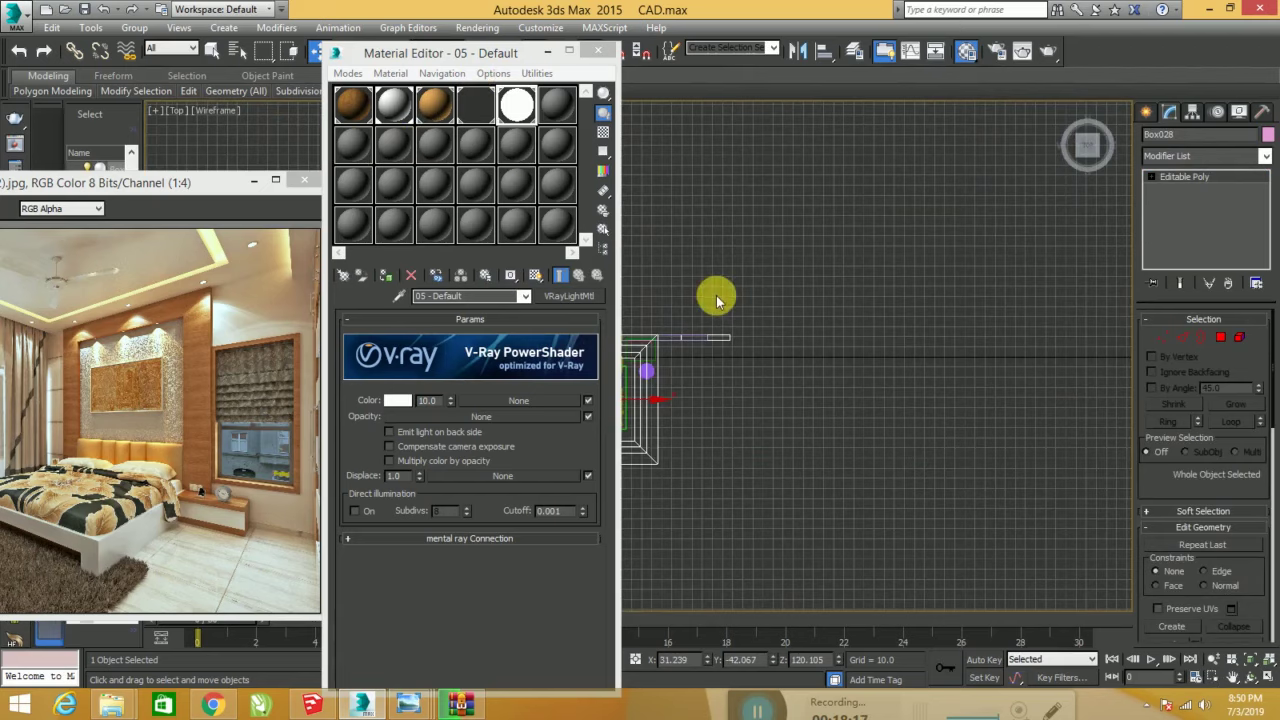
pyautogui.moveTo(716, 300); pyautogui.dragTo(997, 329, button='middle')
pyautogui.scroll(3, 960, 340)
pyautogui.scroll(2, 962, 340)
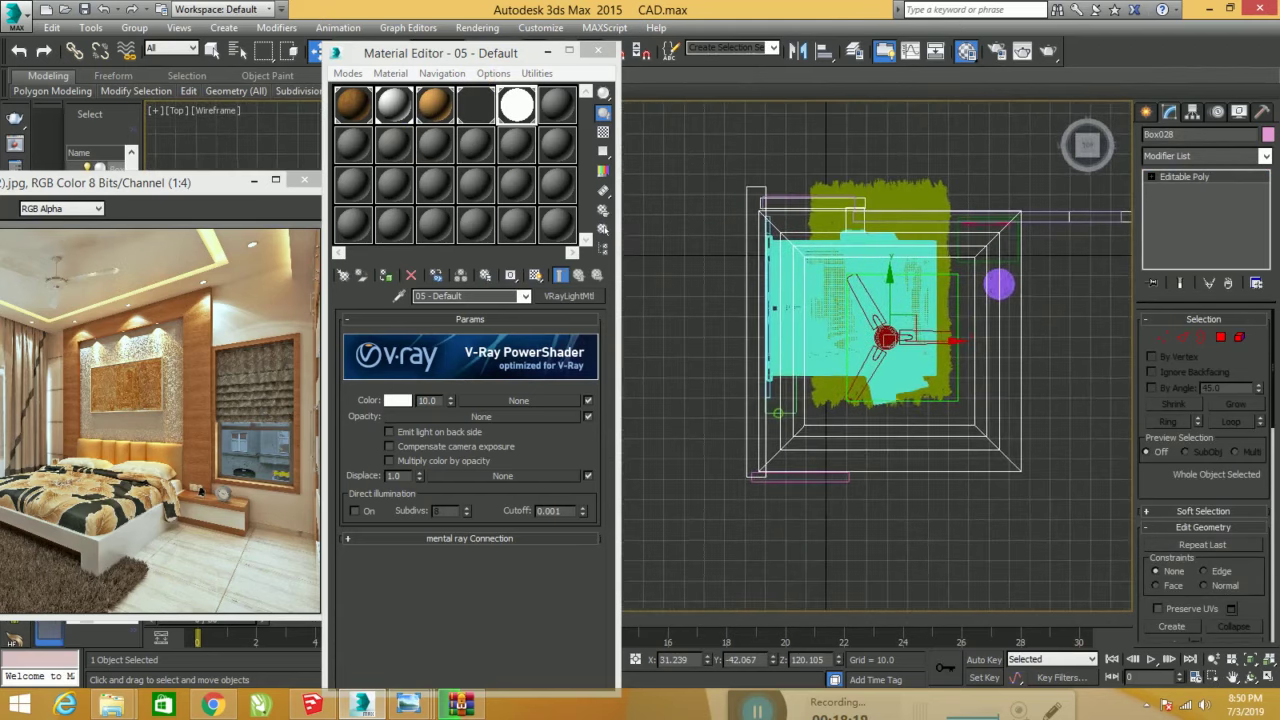
pyautogui.scroll(2, 795, 408)
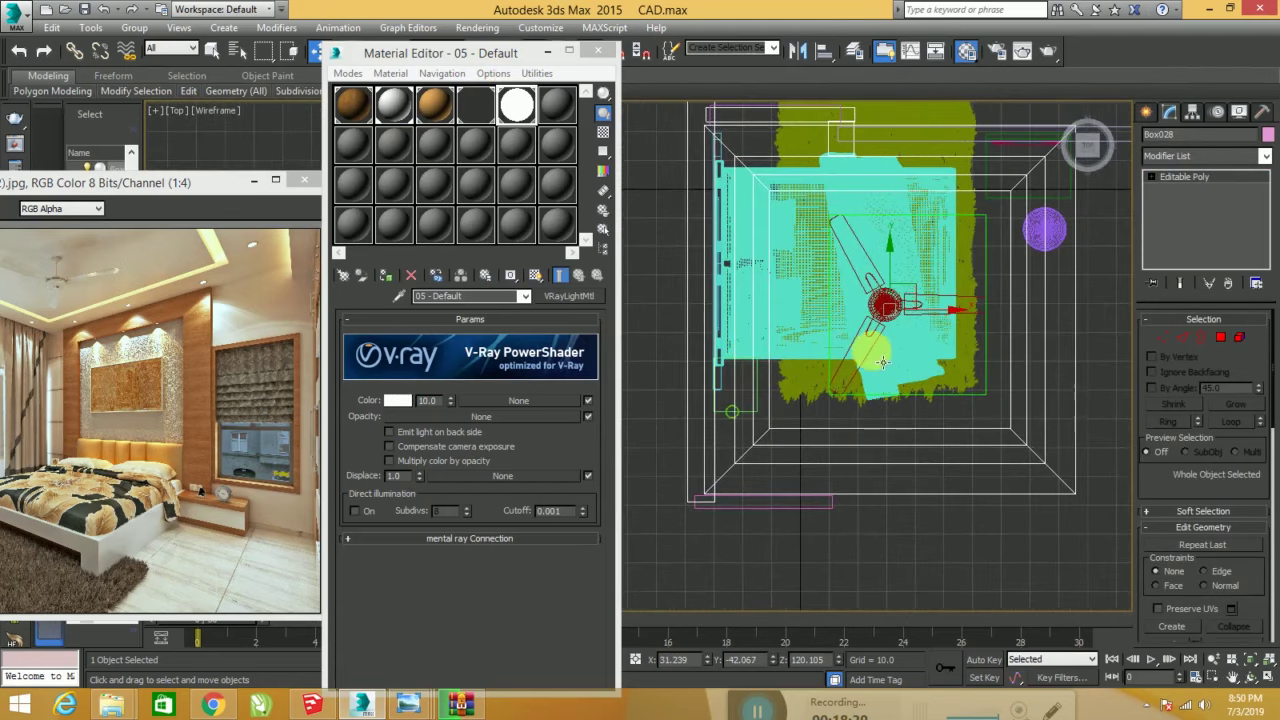
pyautogui.moveTo(882, 362); pyautogui.dragTo(874, 360, button='middle')
pyautogui.moveTo(876, 337); pyautogui.dragTo(876, 355)
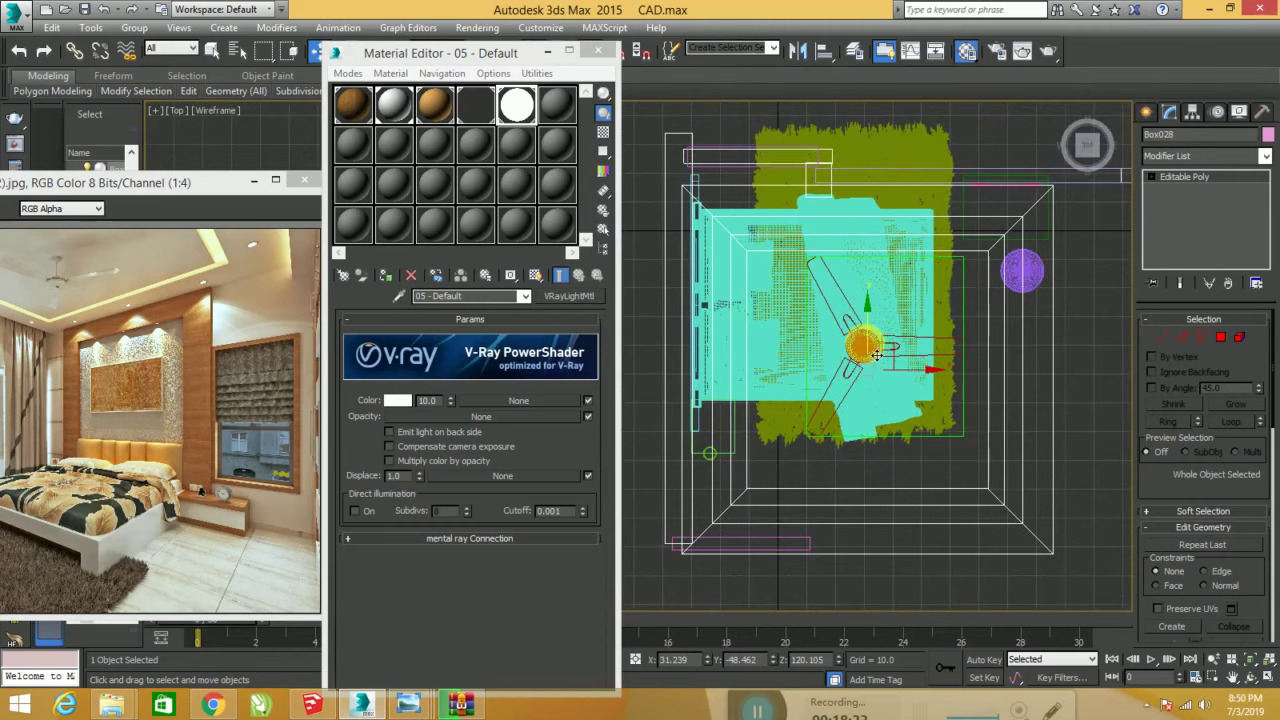
pyautogui.hotkey('ctrl', 'z')
# - Move the Cylinder003 downlight toward the side wall, to X -23.622, Y -81.845
pyautogui.click(717, 462)
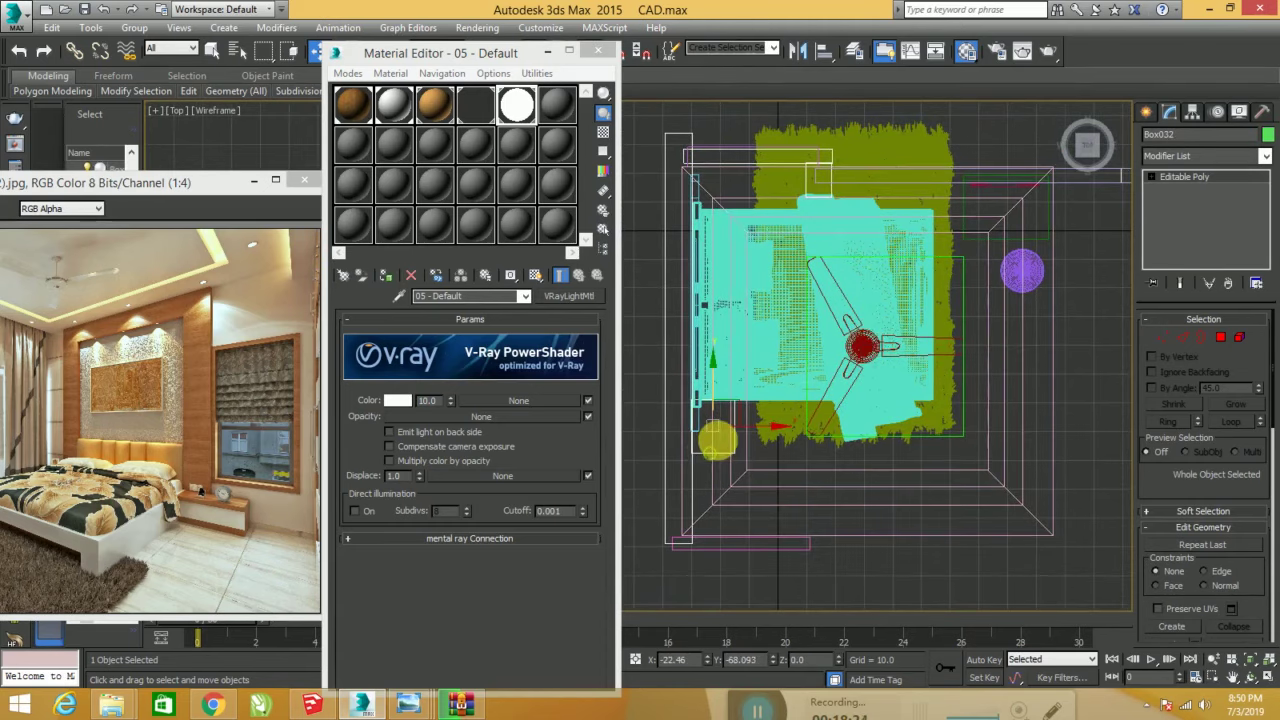
pyautogui.scroll(4, 714, 464)
pyautogui.moveTo(722, 448); pyautogui.dragTo(734, 471)
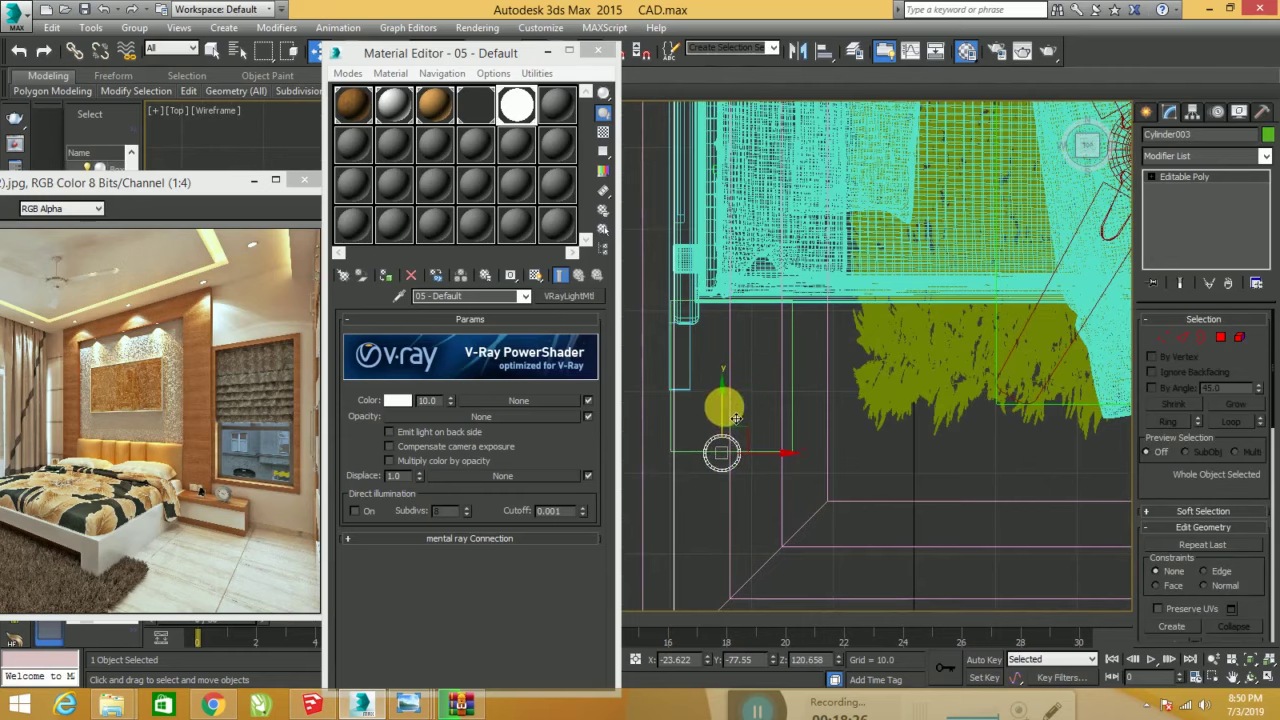
pyautogui.scroll(-2, 734, 471)
pyautogui.scroll(-2, 731, 372)
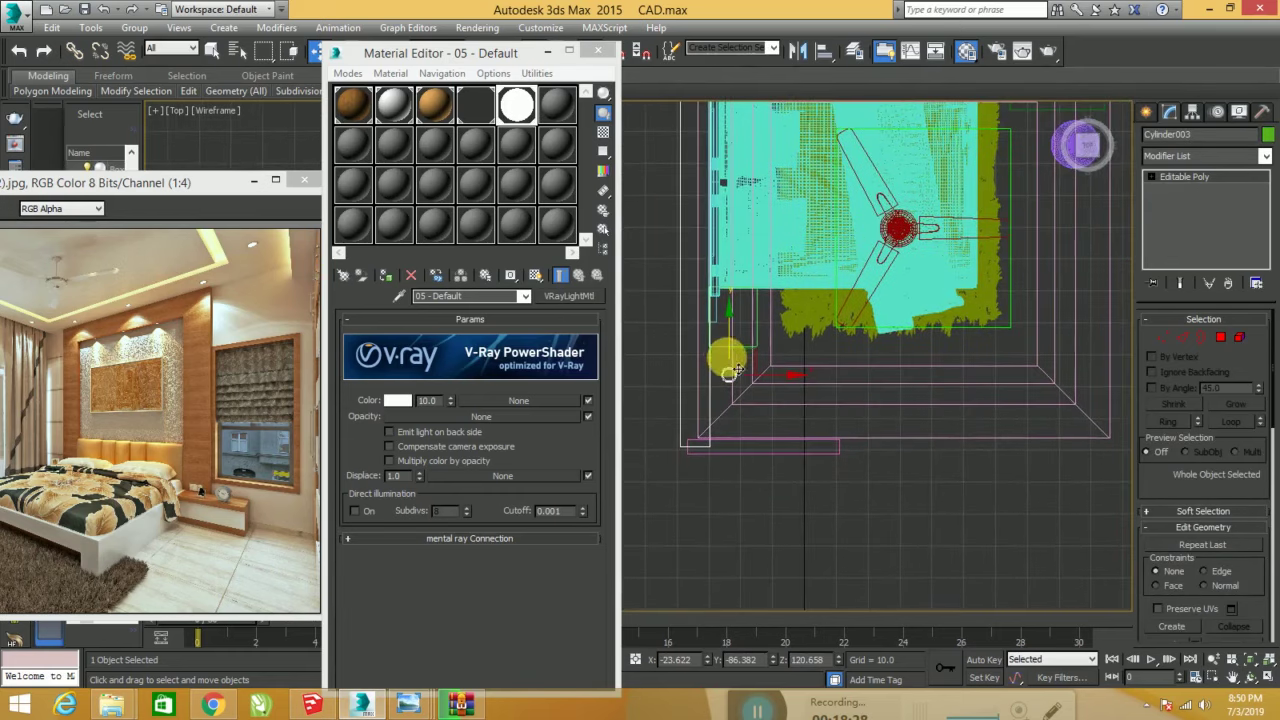
pyautogui.moveTo(744, 344); pyautogui.dragTo(777, 401, button='middle')
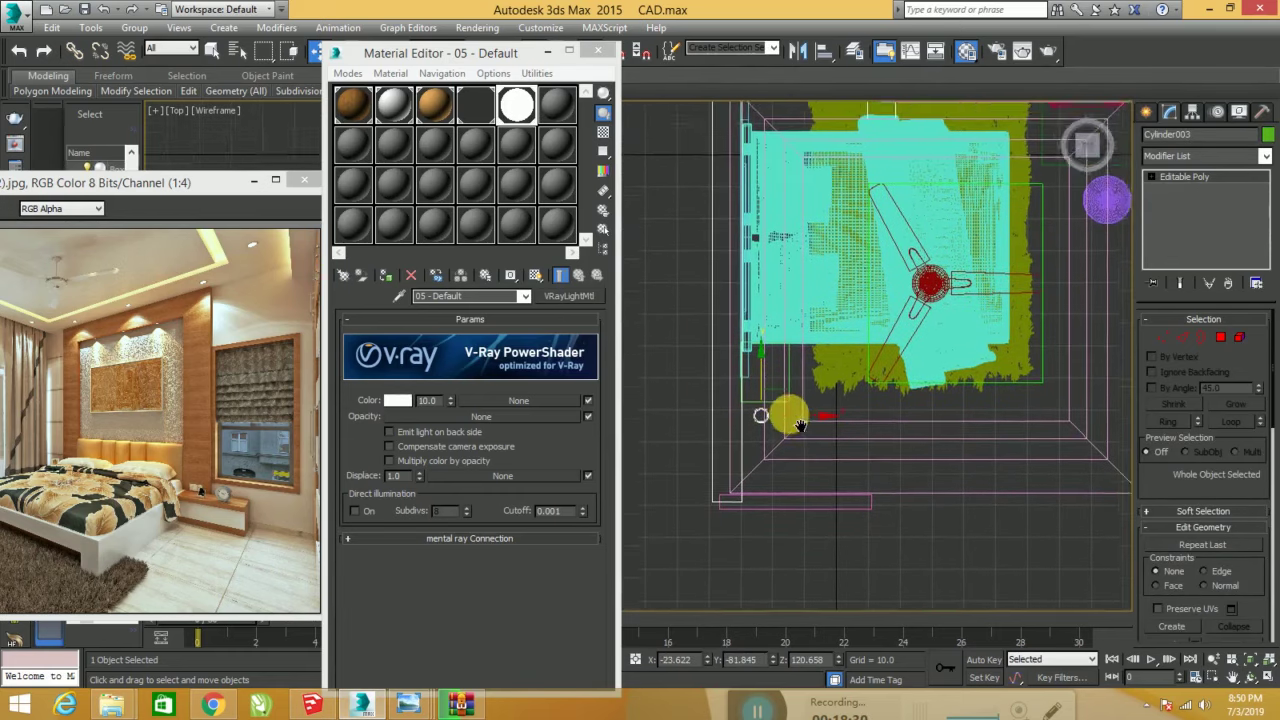
pyautogui.press('p')
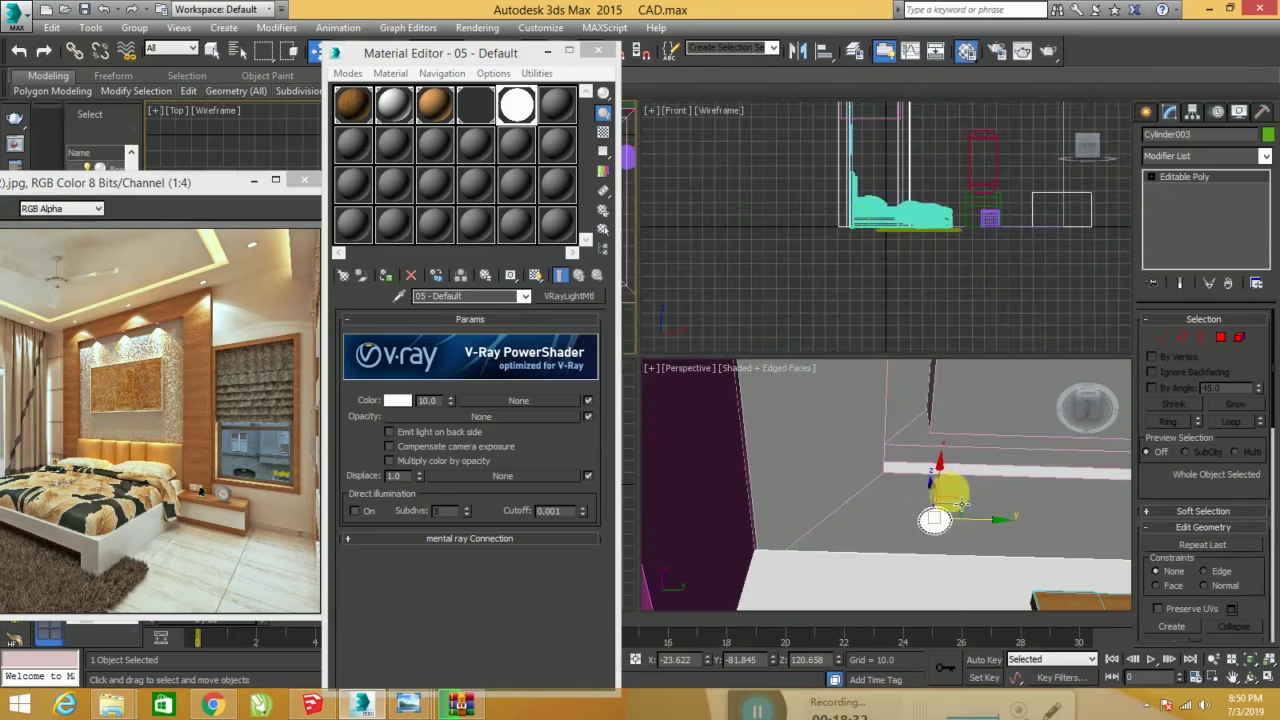
pyautogui.scroll(3, 920, 491)
pyautogui.moveTo(920, 491)
pyautogui.keyDown('alt'); pyautogui.mouseDown(button='middle')
pyautogui.moveTo(906, 472)
pyautogui.moveTo(763, 466)
pyautogui.moveTo(972, 492)
pyautogui.moveTo(937, 462)
pyautogui.mouseUp(button='middle'); pyautogui.keyUp('alt')
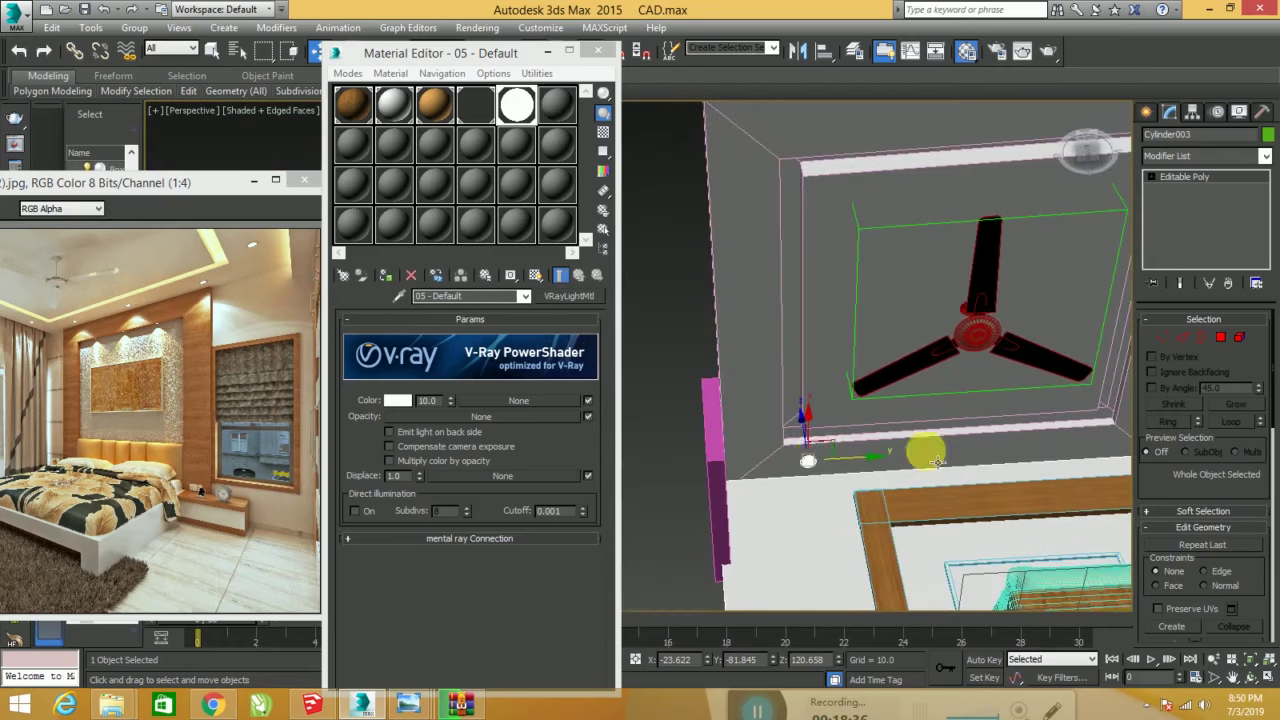
# - Clone the downlight along the ceiling edge and copy lights onto the ceiling's back edge
pyautogui.keyDown('shift'); pyautogui.moveTo(849, 467); pyautogui.dragTo(1002, 463); pyautogui.keyUp('shift')
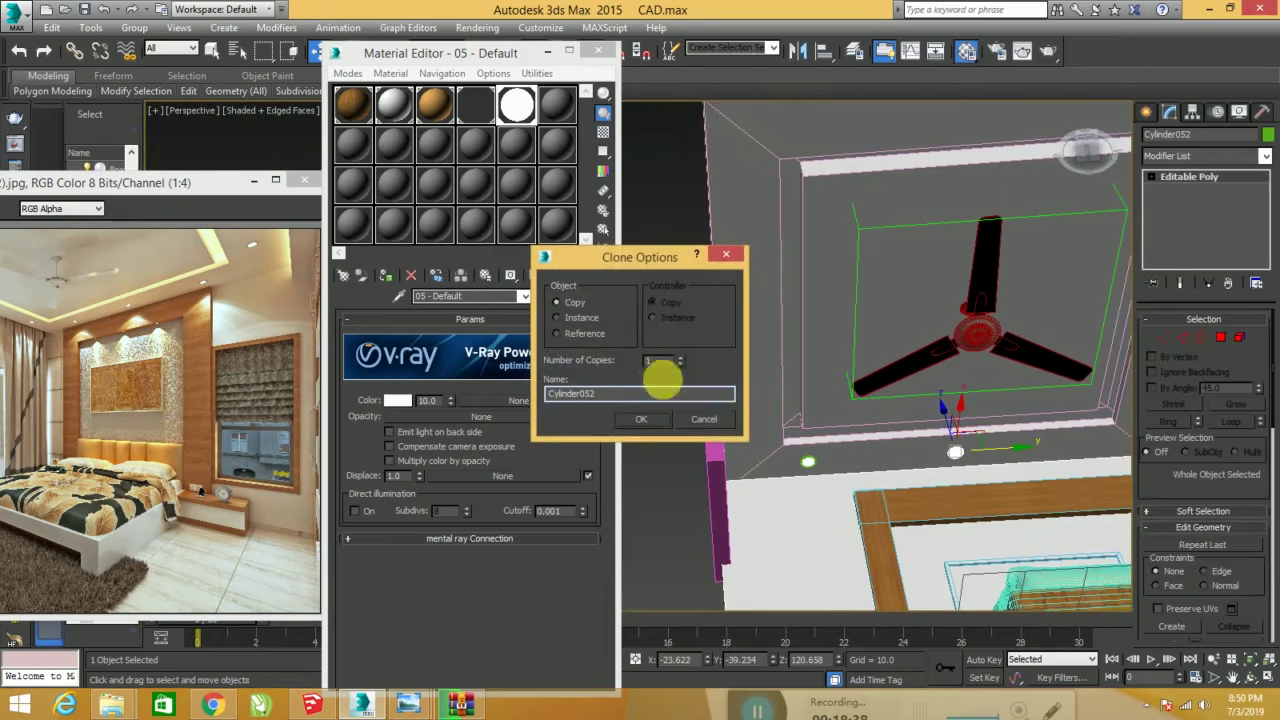
pyautogui.click(660, 425)
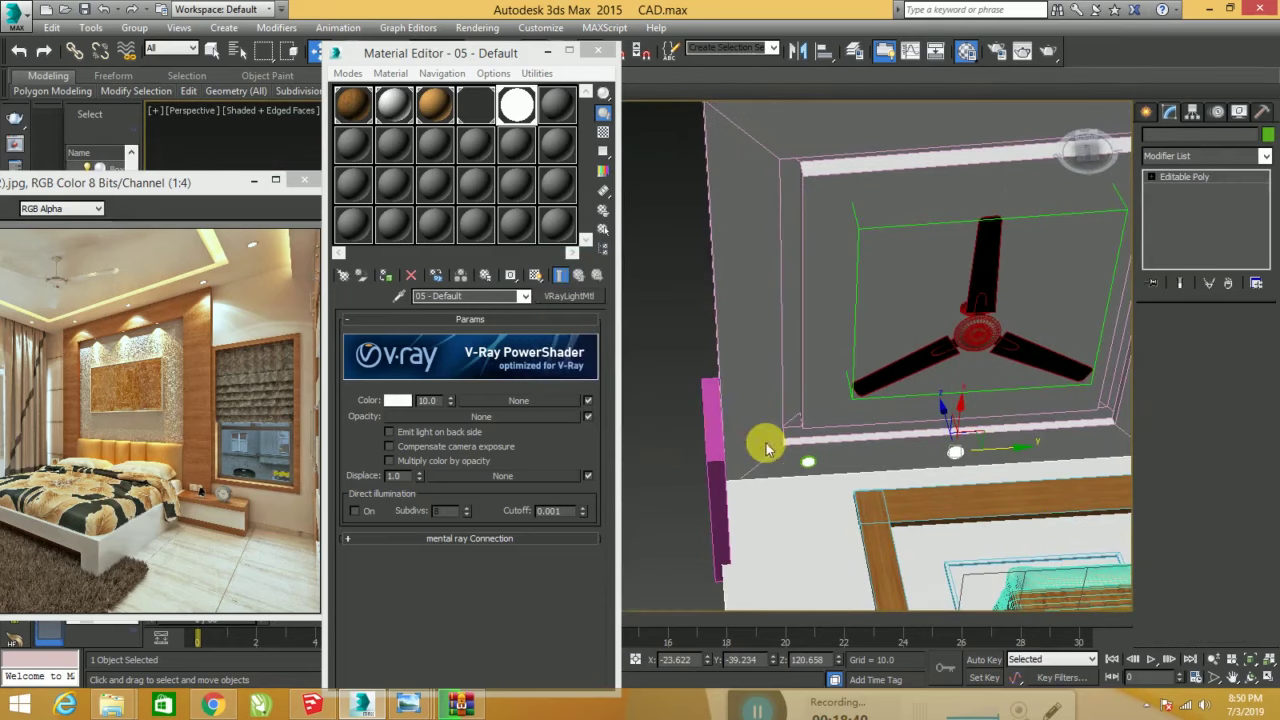
pyautogui.moveTo(763, 443)
pyautogui.keyDown('alt'); pyautogui.mouseDown(button='middle')
pyautogui.moveTo(771, 486)
pyautogui.moveTo(914, 481)
pyautogui.mouseUp(button='middle'); pyautogui.keyUp('alt')
pyautogui.keyDown('ctrl'); pyautogui.click(908, 466); pyautogui.keyUp('ctrl')
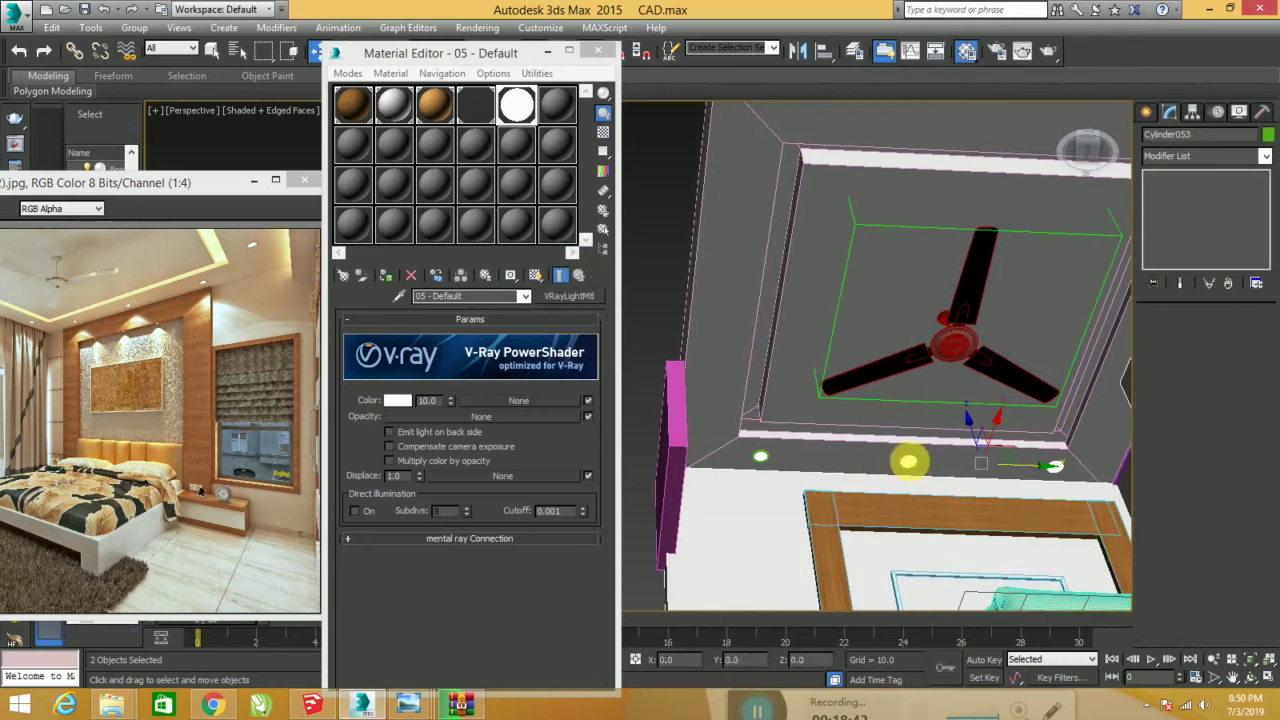
pyautogui.keyDown('alt'); pyautogui.moveTo(778, 465); pyautogui.dragTo(877, 423, button='middle'); pyautogui.keyUp('alt')
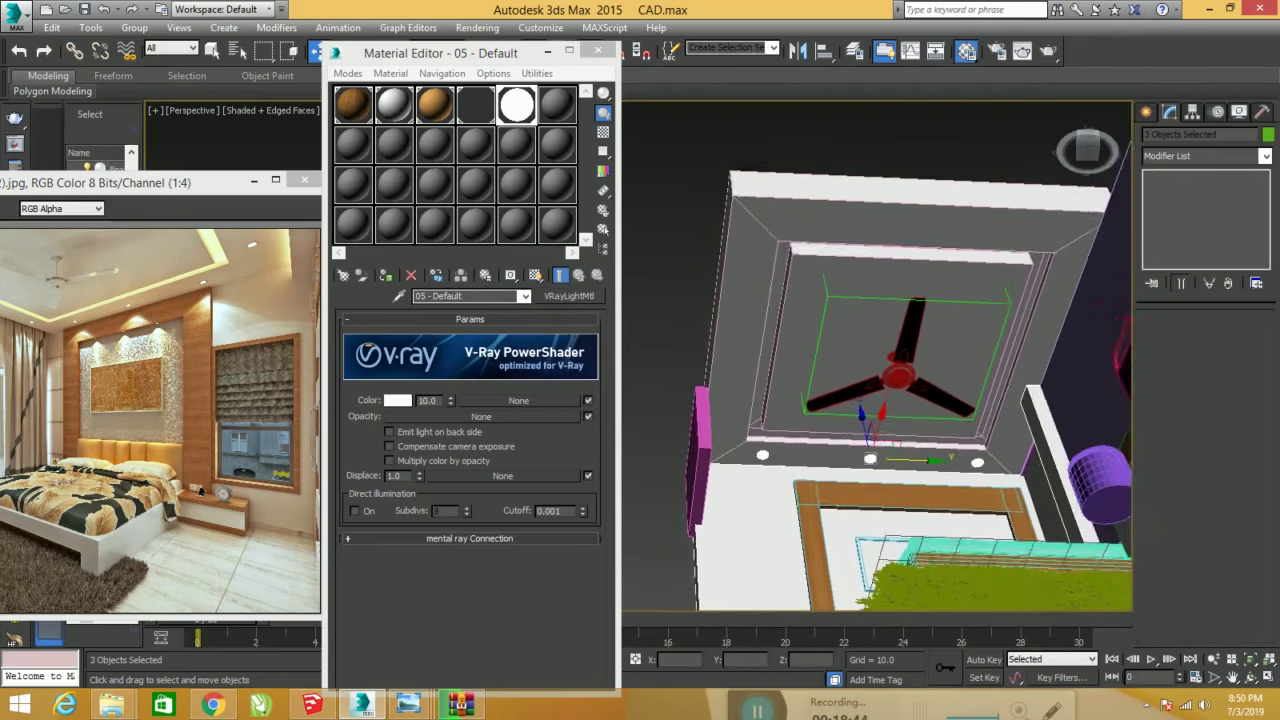
pyautogui.moveTo(877, 423); pyautogui.dragTo(948, 216)
pyautogui.click(640, 414)
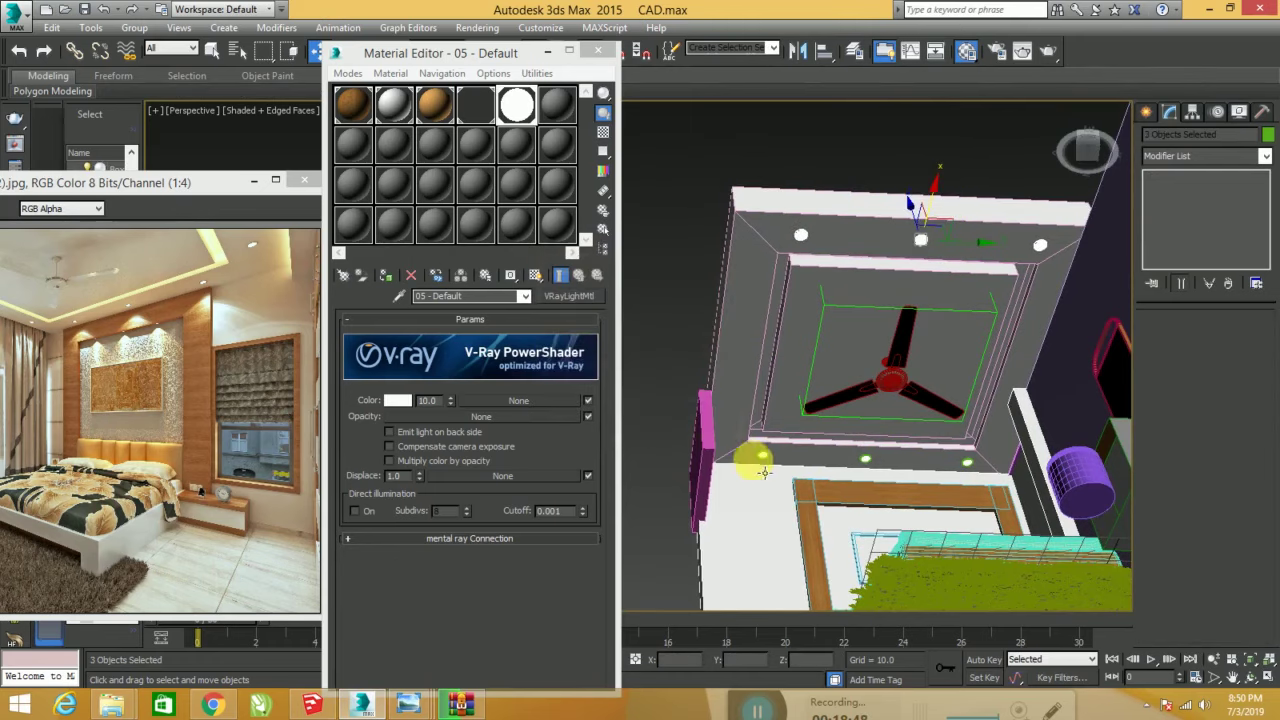
pyautogui.keyDown('shift'); pyautogui.moveTo(762, 456); pyautogui.dragTo(781, 345); pyautogui.keyUp('shift')
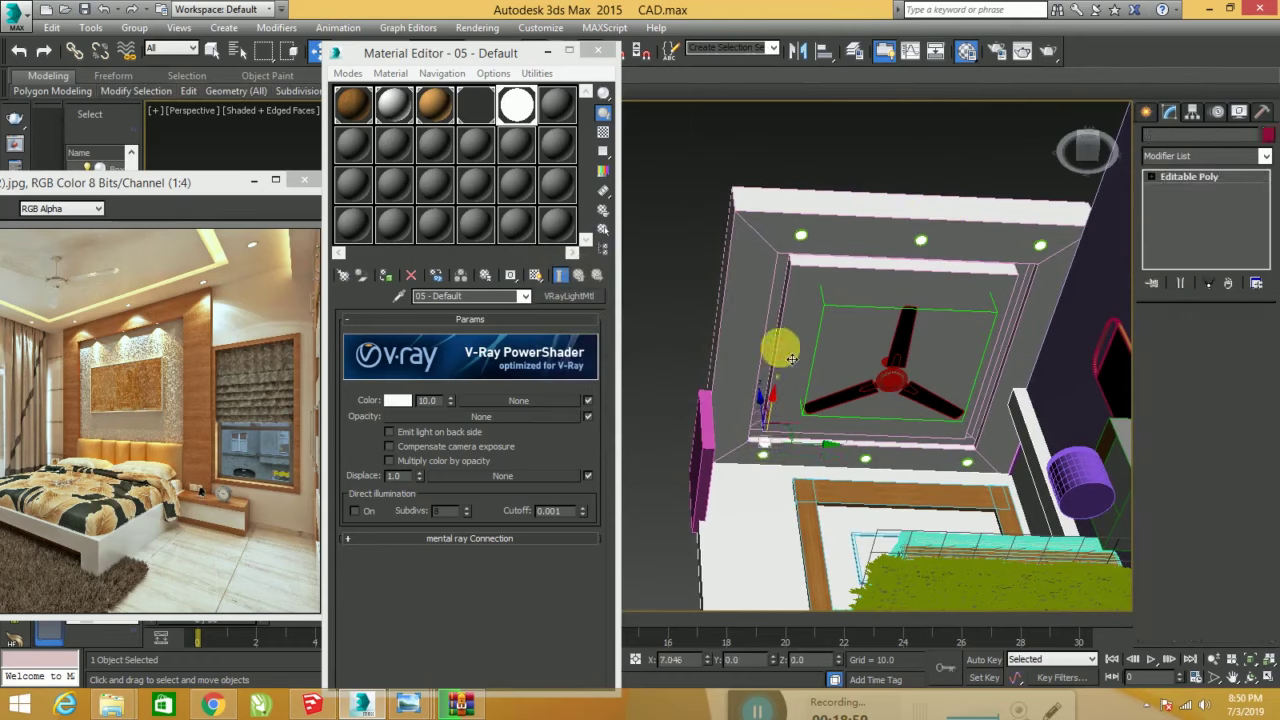
pyautogui.click(641, 419)
# - Position a light on the ceiling edge and clone further lights around the fan
pyautogui.scroll(5, 760, 375)
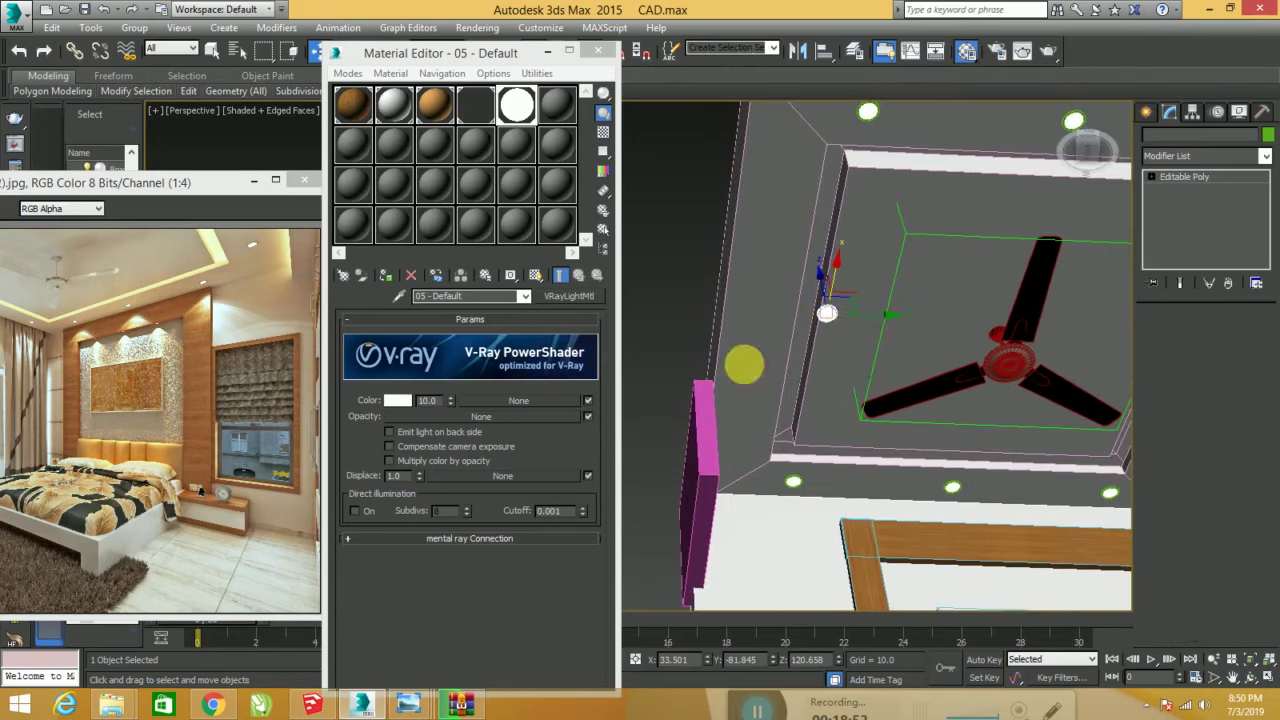
pyautogui.keyDown('alt'); pyautogui.moveTo(826, 330); pyautogui.dragTo(828, 342, button='middle'); pyautogui.keyUp('alt')
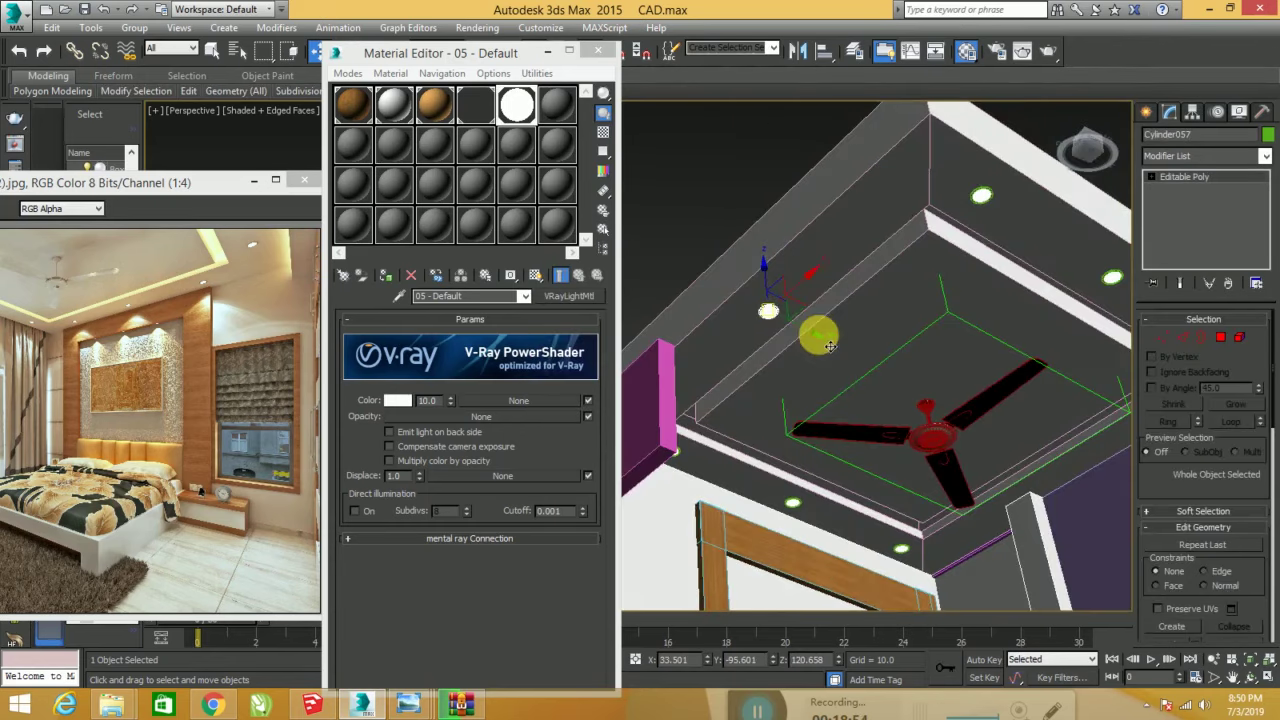
pyautogui.moveTo(828, 342)
pyautogui.mouseDown()
pyautogui.moveTo(792, 320)
pyautogui.moveTo(828, 338)
pyautogui.mouseUp()
pyautogui.moveTo(828, 338)
pyautogui.keyDown('alt'); pyautogui.mouseDown(button='middle')
pyautogui.moveTo(872, 399)
pyautogui.moveTo(856, 331)
pyautogui.mouseUp(button='middle'); pyautogui.keyUp('alt')
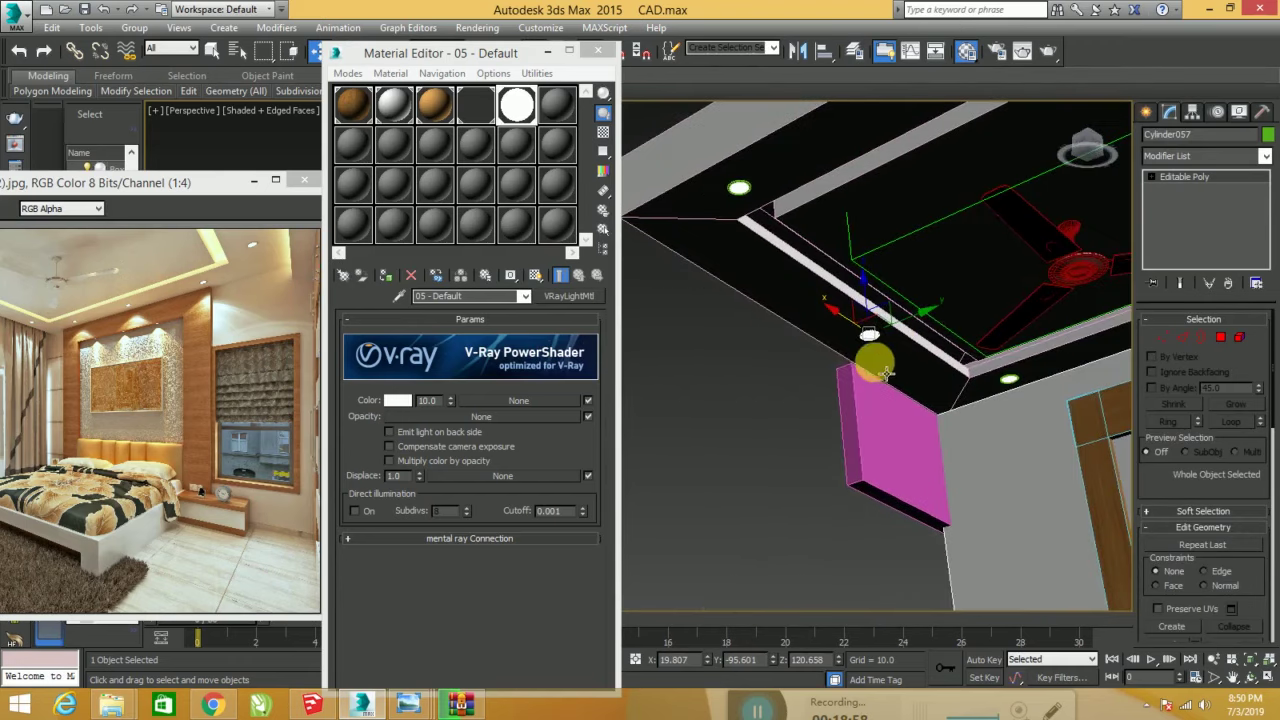
pyautogui.keyDown('shift'); pyautogui.moveTo(872, 340); pyautogui.dragTo(757, 302); pyautogui.keyUp('shift')
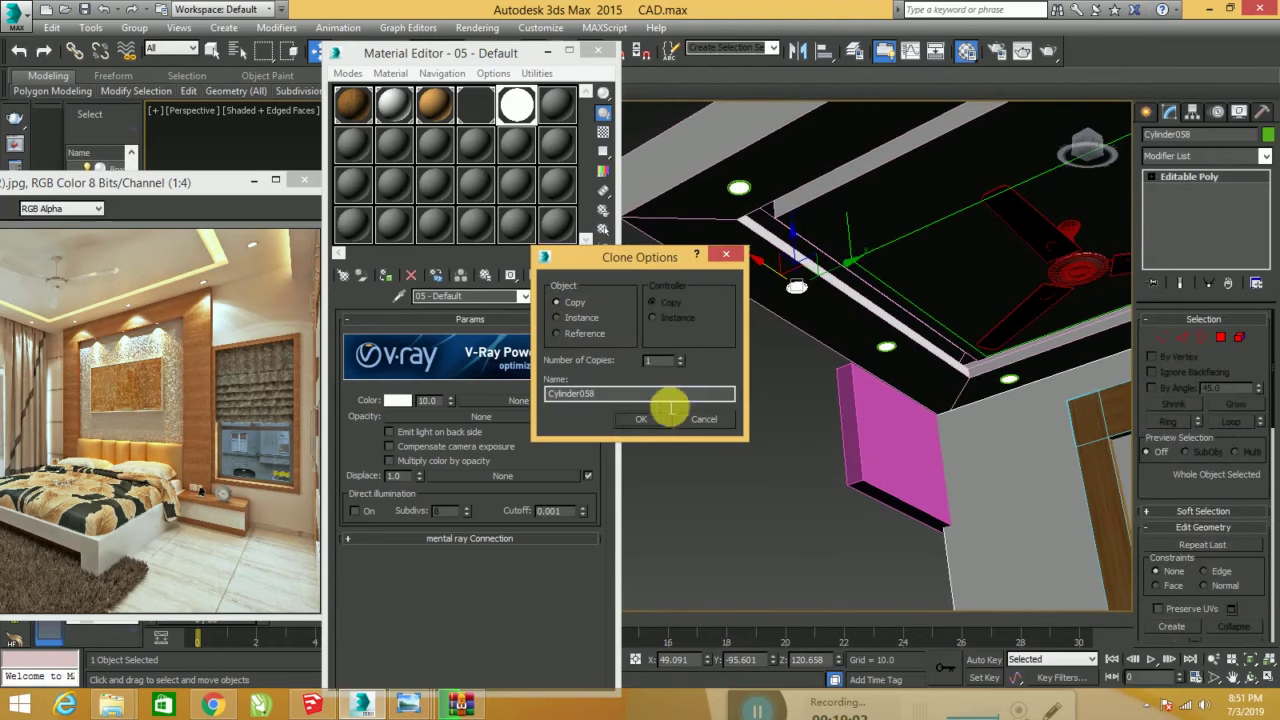
pyautogui.click(641, 413)
pyautogui.keyDown('ctrl'); pyautogui.click(899, 362); pyautogui.keyUp('ctrl')
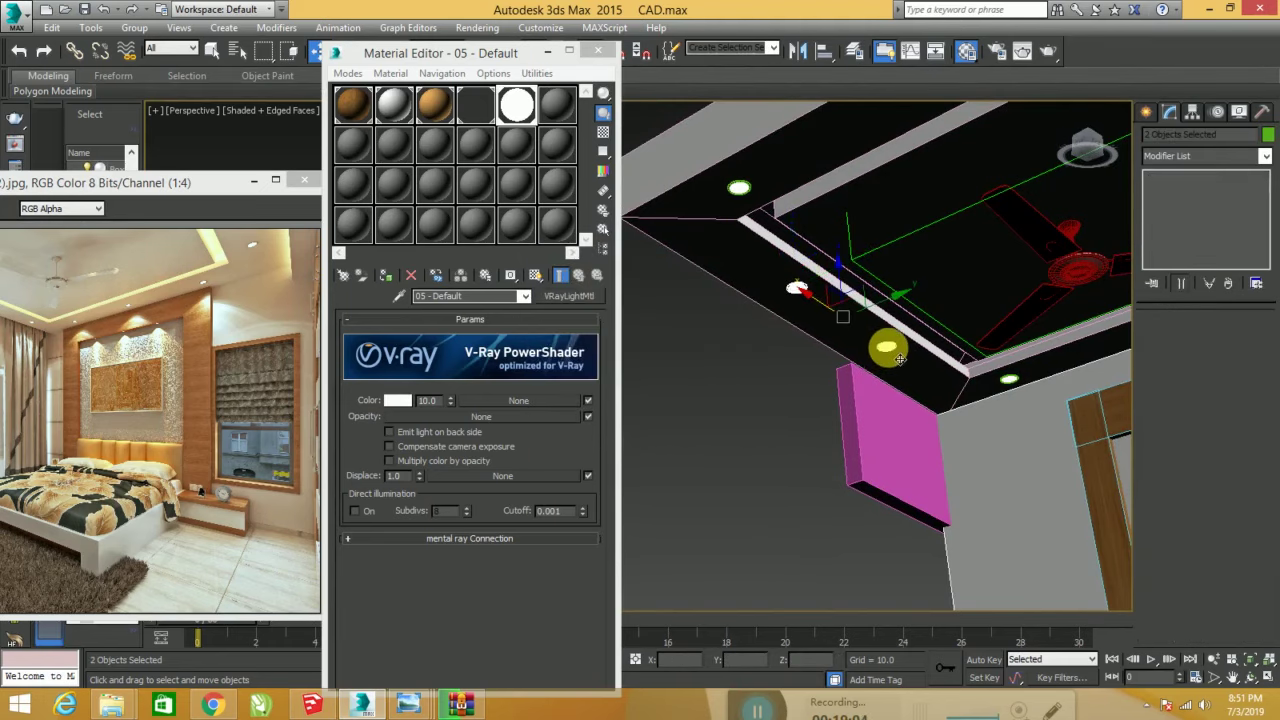
pyautogui.keyDown('alt'); pyautogui.moveTo(899, 362); pyautogui.dragTo(832, 388, button='middle'); pyautogui.keyUp('alt')
pyautogui.moveTo(832, 388)
pyautogui.mouseDown()
pyautogui.moveTo(760, 393)
pyautogui.moveTo(1145, 438)
pyautogui.mouseUp()
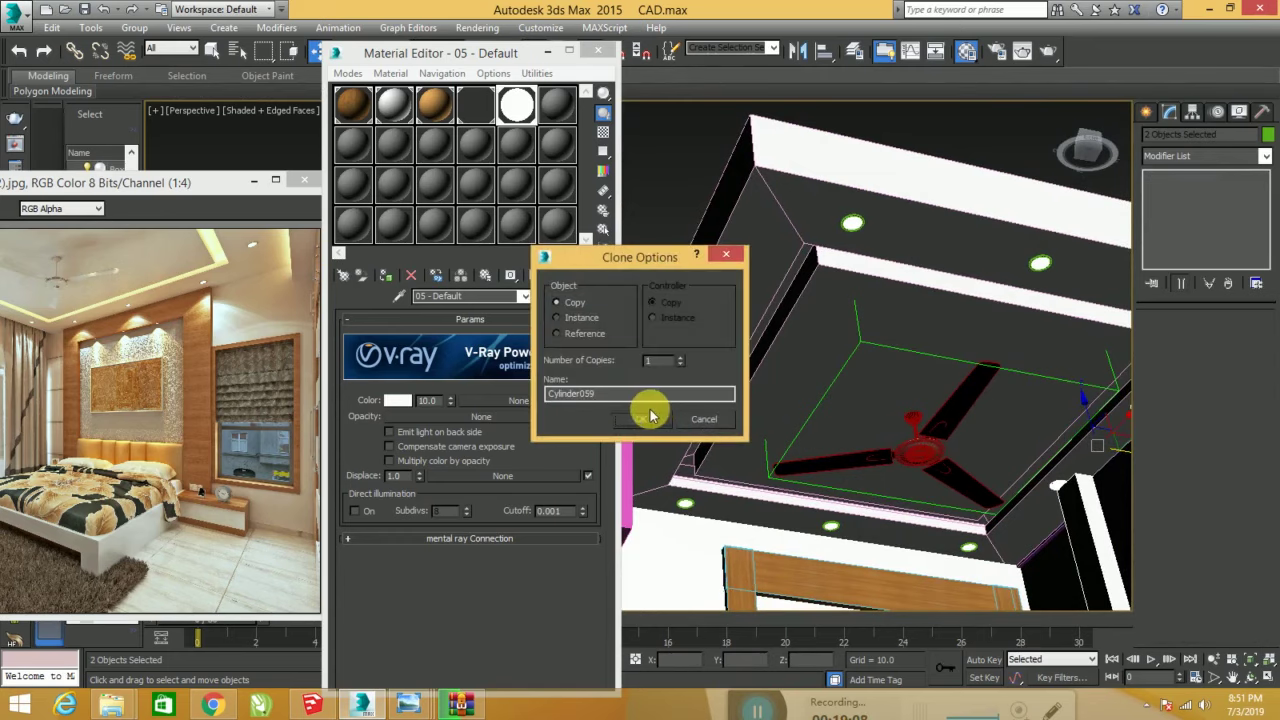
pyautogui.click(640, 419)
pyautogui.click(652, 206)
pyautogui.moveTo(761, 291)
pyautogui.keyDown('alt'); pyautogui.mouseDown(button='middle')
pyautogui.moveTo(829, 406)
pyautogui.moveTo(894, 400)
pyautogui.moveTo(909, 429)
pyautogui.moveTo(929, 428)
pyautogui.mouseUp(button='middle'); pyautogui.keyUp('alt')
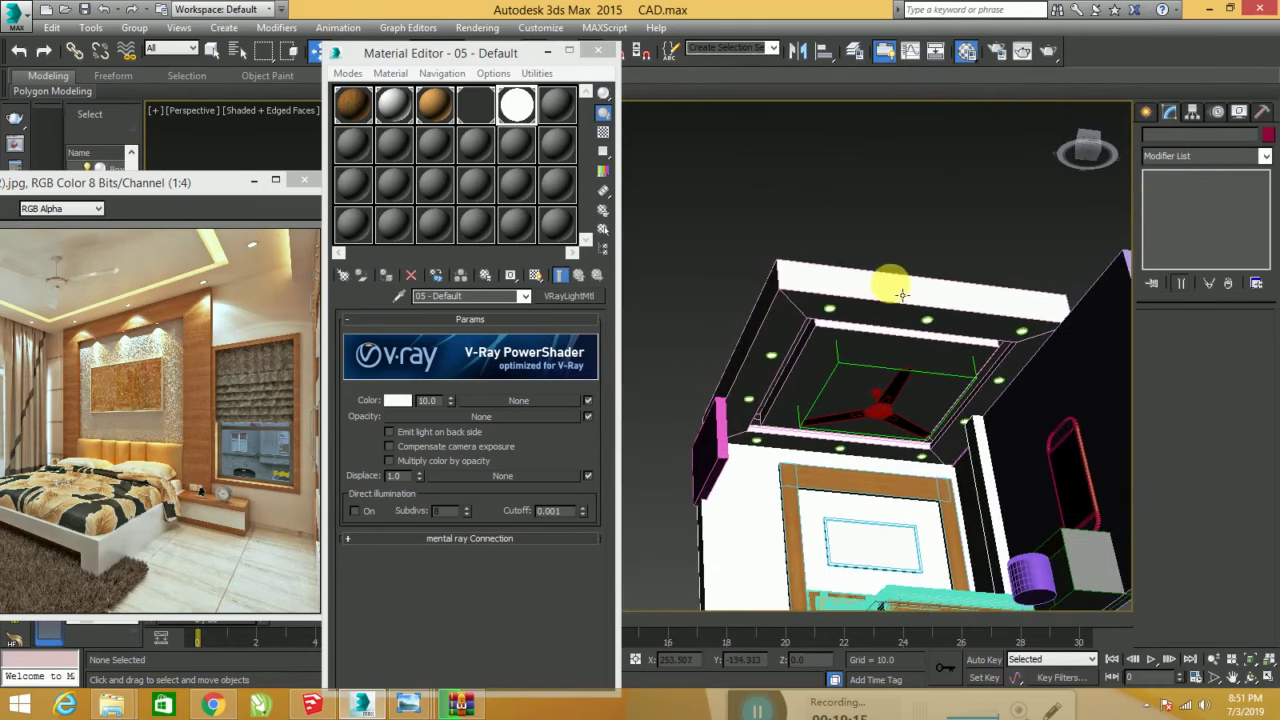
# - Zoom and orbit the view to face the bed wall and its pink picture panel
pyautogui.scroll(2, 912, 302)
pyautogui.scroll(4, 912, 302)
pyautogui.scroll(3, 912, 302)
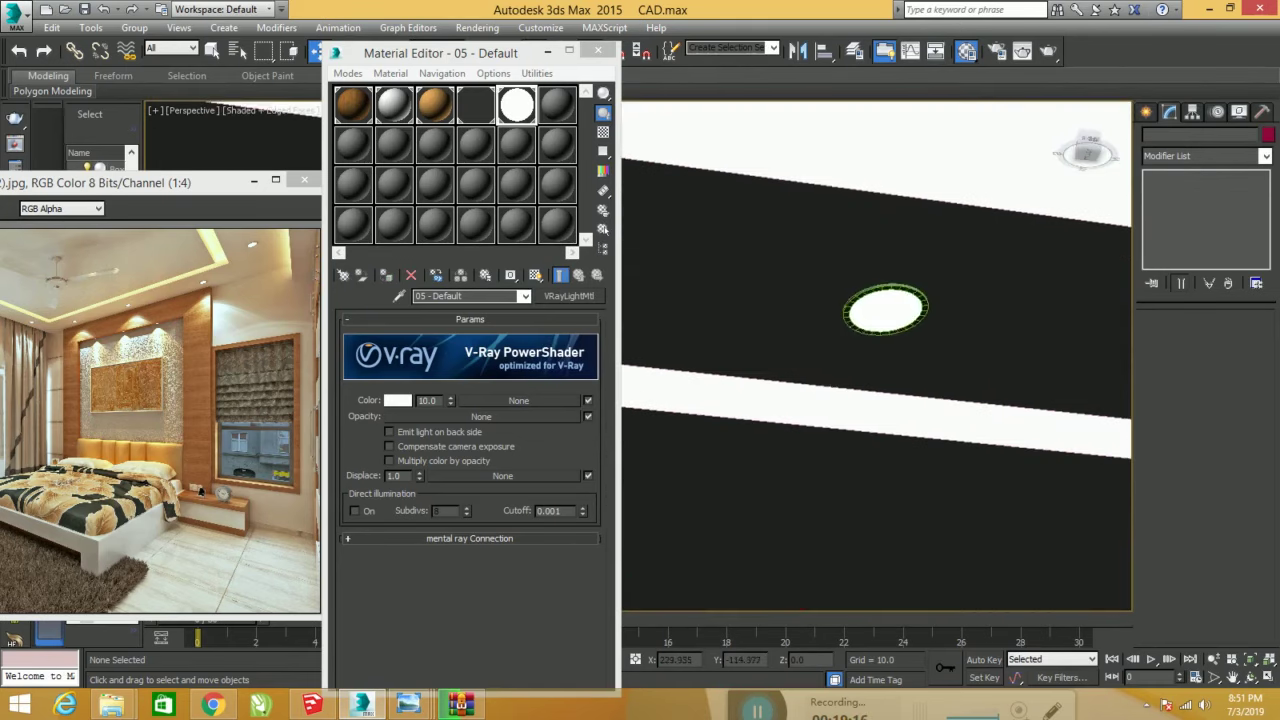
pyautogui.scroll(-15, 957, 383)
pyautogui.moveTo(957, 383)
pyautogui.keyDown('alt'); pyautogui.mouseDown(button='middle')
pyautogui.moveTo(929, 251)
pyautogui.moveTo(831, 474)
pyautogui.moveTo(925, 437)
pyautogui.mouseUp(button='middle'); pyautogui.keyUp('alt')
pyautogui.scroll(3, 925, 440)
pyautogui.scroll(4, 925, 440)
pyautogui.scroll(1, 925, 440)
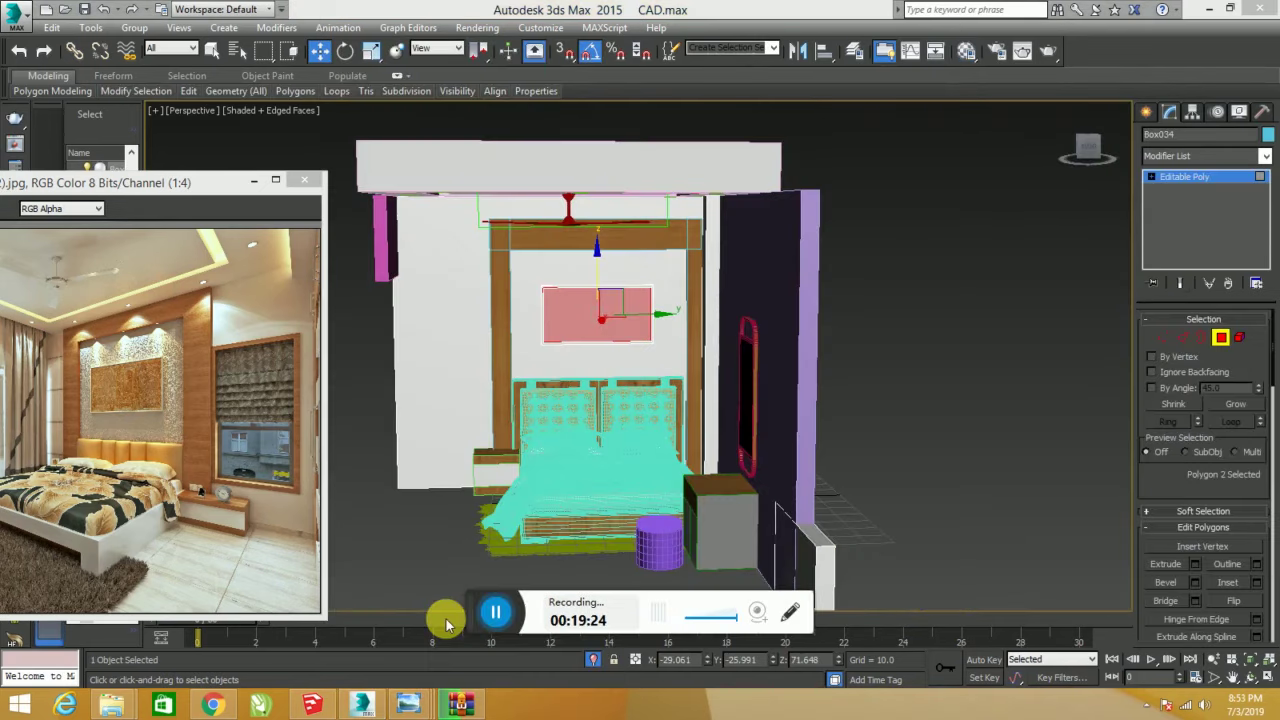
# - Assign the hqdefault.jpg painting material to the picture panel and show it in the viewport
pyautogui.press('m')
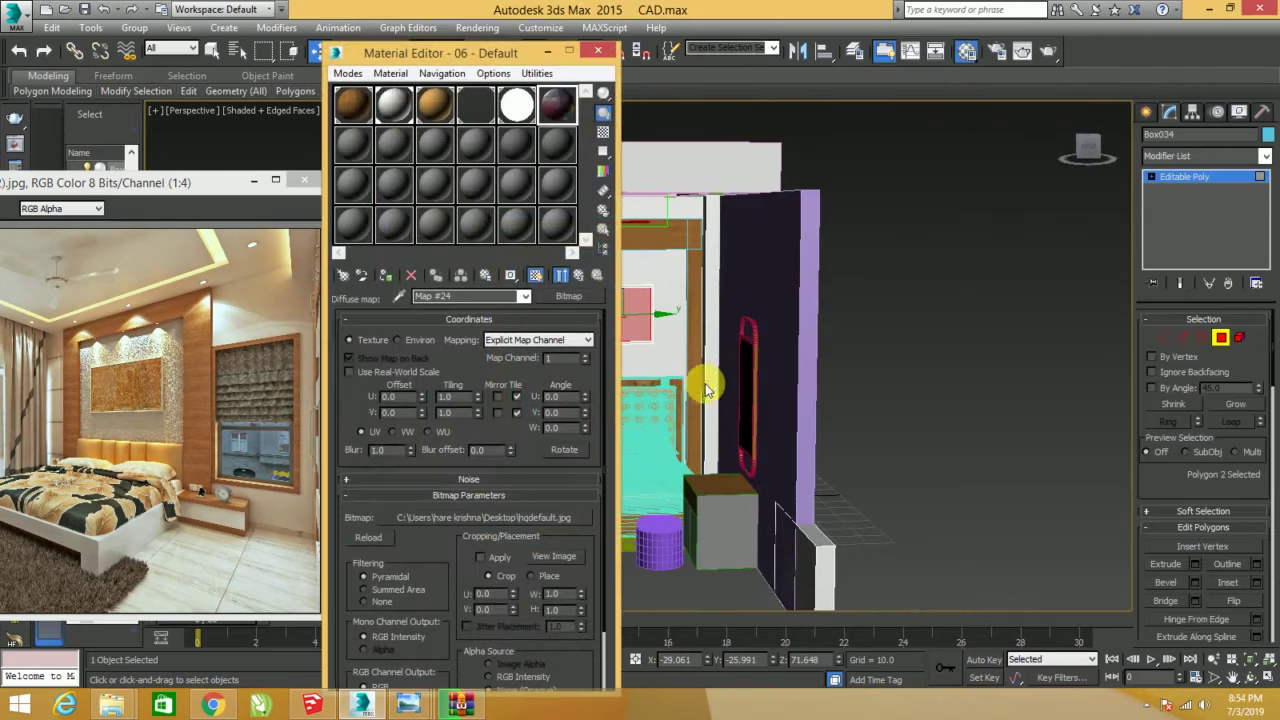
pyautogui.scroll(2, 843, 386)
pyautogui.scroll(4, 766, 371)
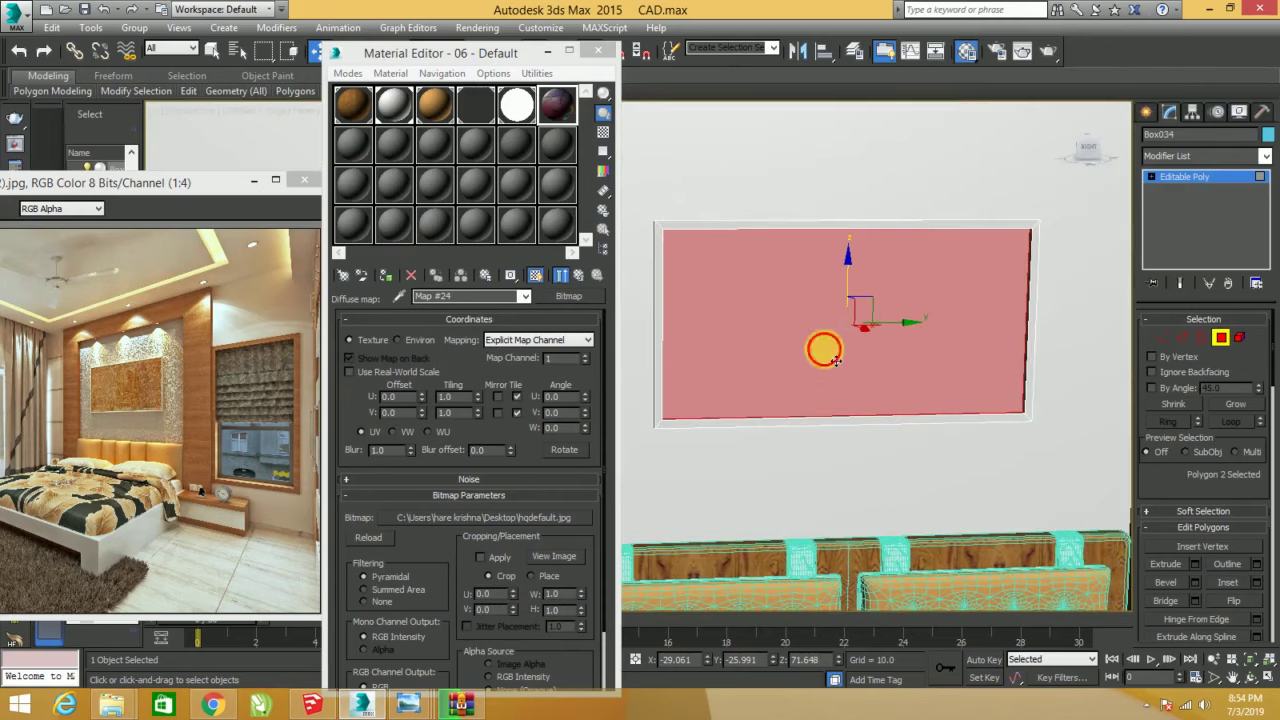
pyautogui.click(385, 275)
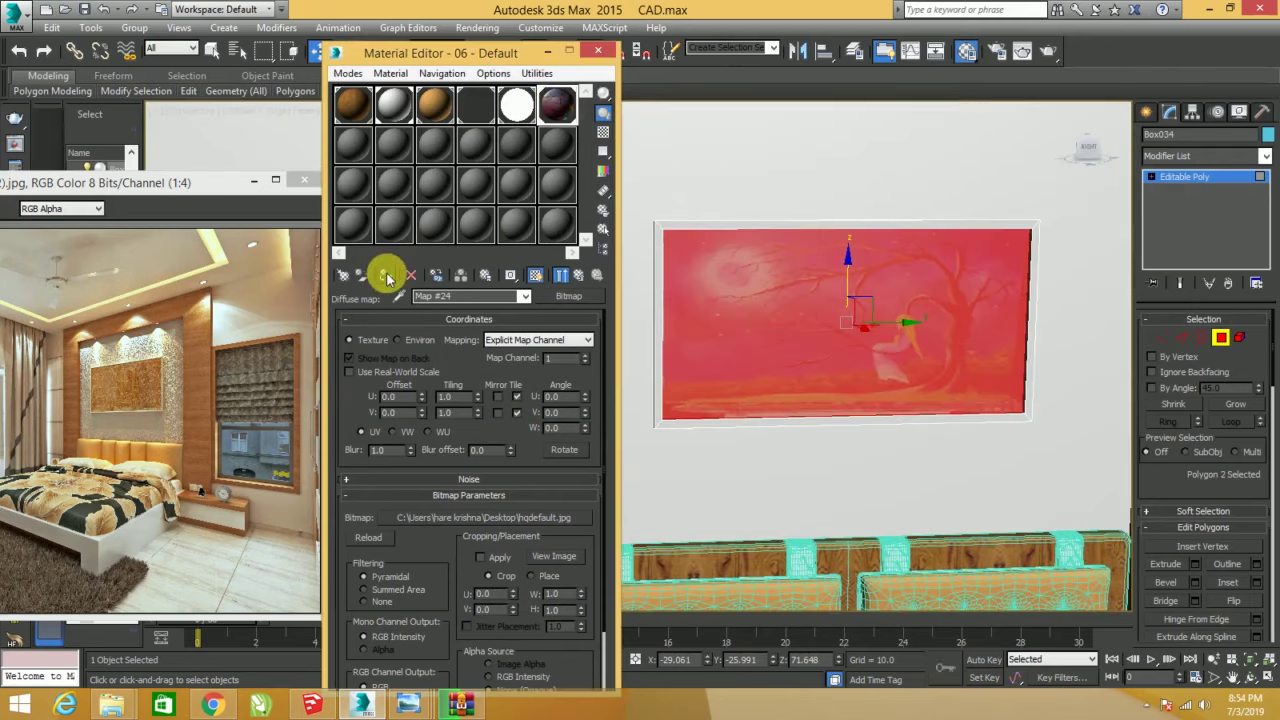
pyautogui.click(535, 275)
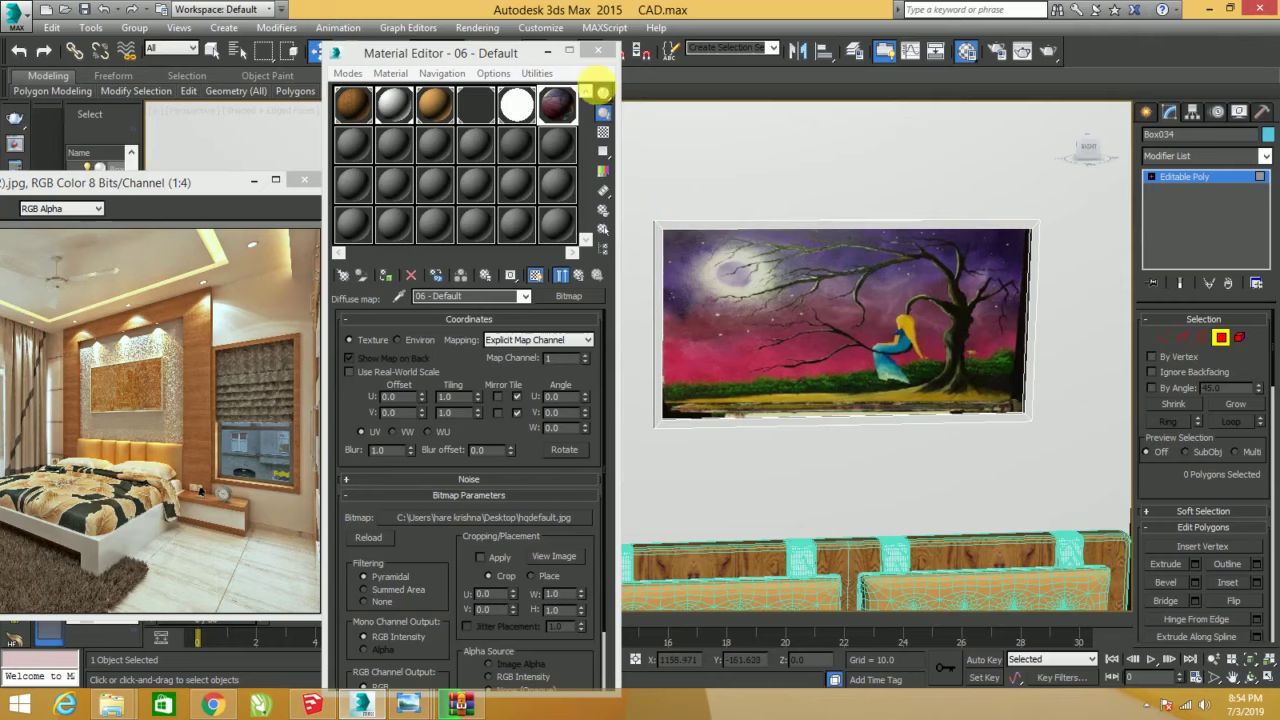
pyautogui.click(598, 51)
pyautogui.scroll(-1, 648, 242)
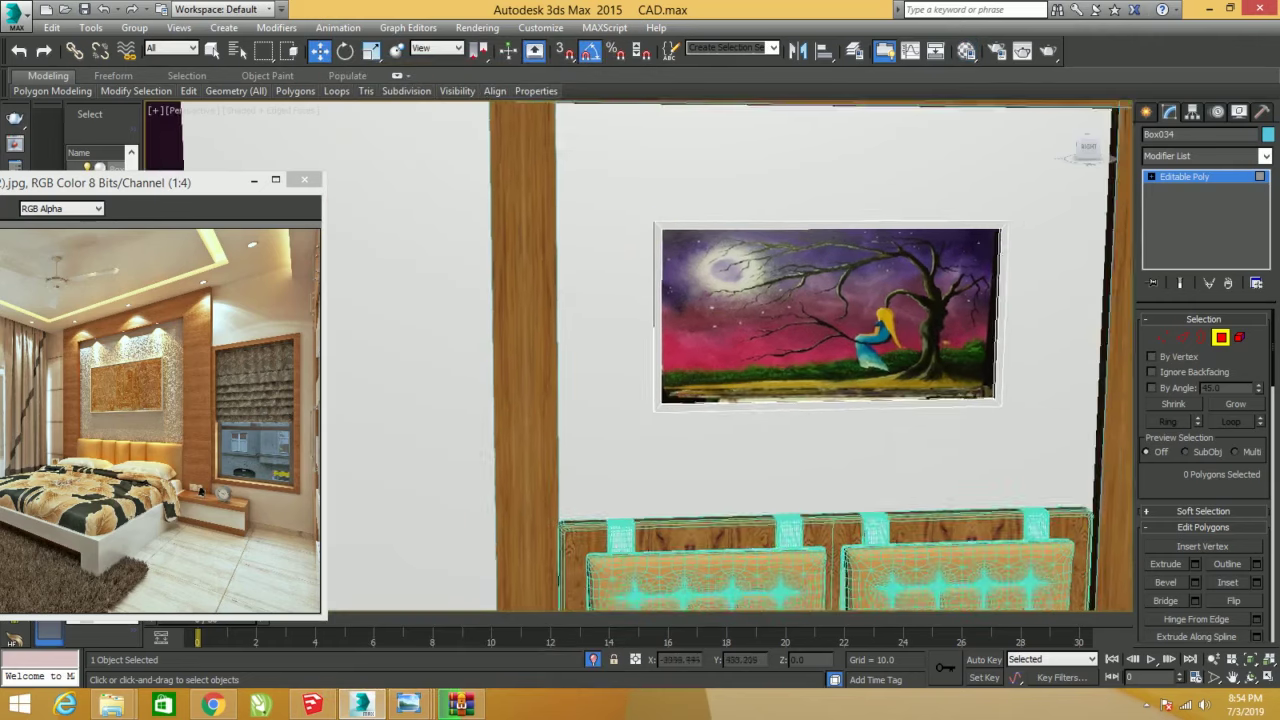
pyautogui.scroll(-2, 660, 252)
pyautogui.scroll(2, 678, 270)
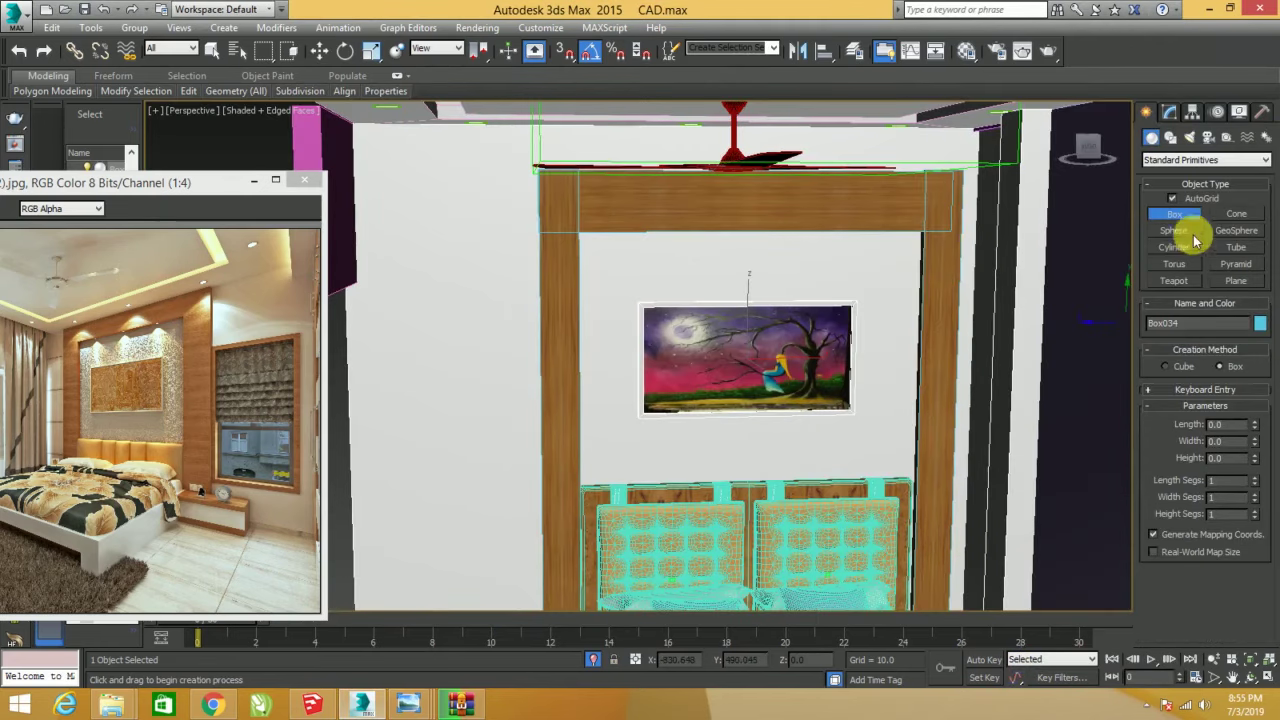
# - Draw a thin 55.783 × 76.027 × 1.849 box on the bed wall and move it behind the painting
pyautogui.moveTo(943, 233); pyautogui.dragTo(583, 497)
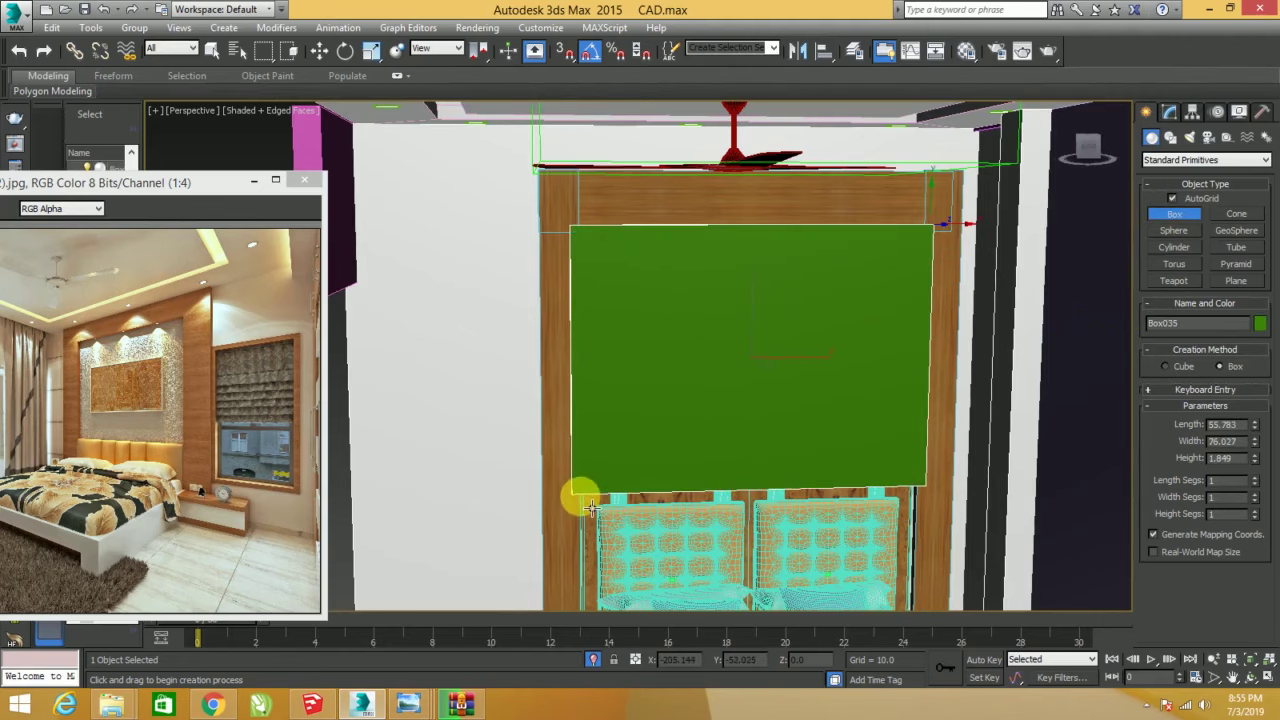
pyautogui.click(634, 463)
pyautogui.keyDown('alt'); pyautogui.moveTo(638, 460); pyautogui.dragTo(694, 457, button='middle'); pyautogui.keyUp('alt')
pyautogui.press('w')
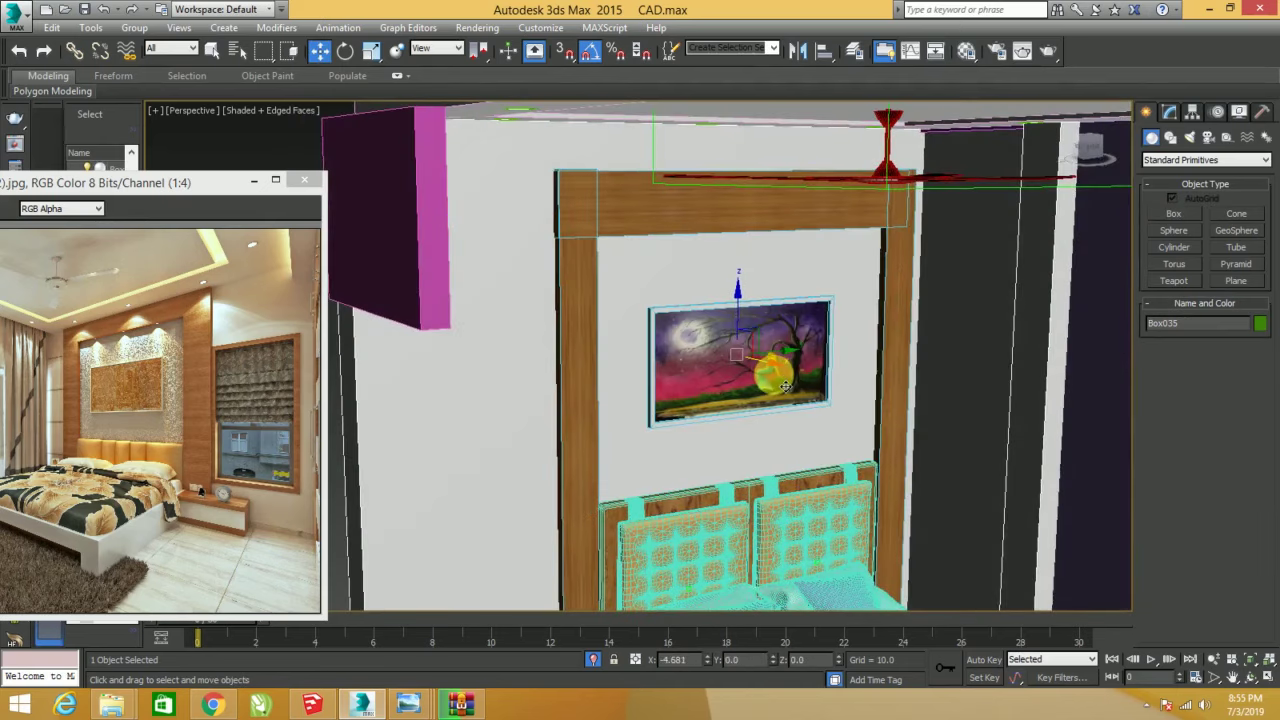
pyautogui.moveTo(785, 386); pyautogui.dragTo(788, 389)
pyautogui.moveTo(788, 389)
pyautogui.keyDown('alt'); pyautogui.mouseDown(button='middle')
pyautogui.moveTo(963, 386)
pyautogui.moveTo(755, 291)
pyautogui.mouseUp(button='middle'); pyautogui.keyUp('alt')
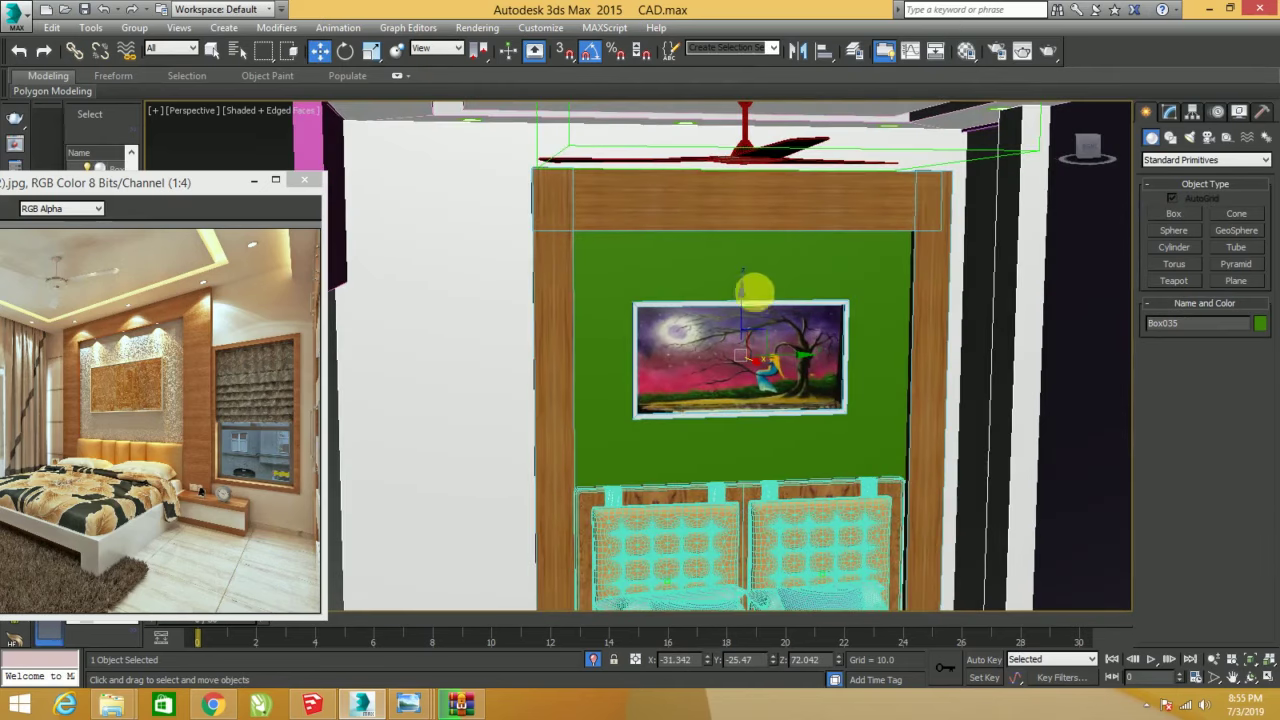
# - Turn an unused material slot into a VRayMtl
pyautogui.press('m')
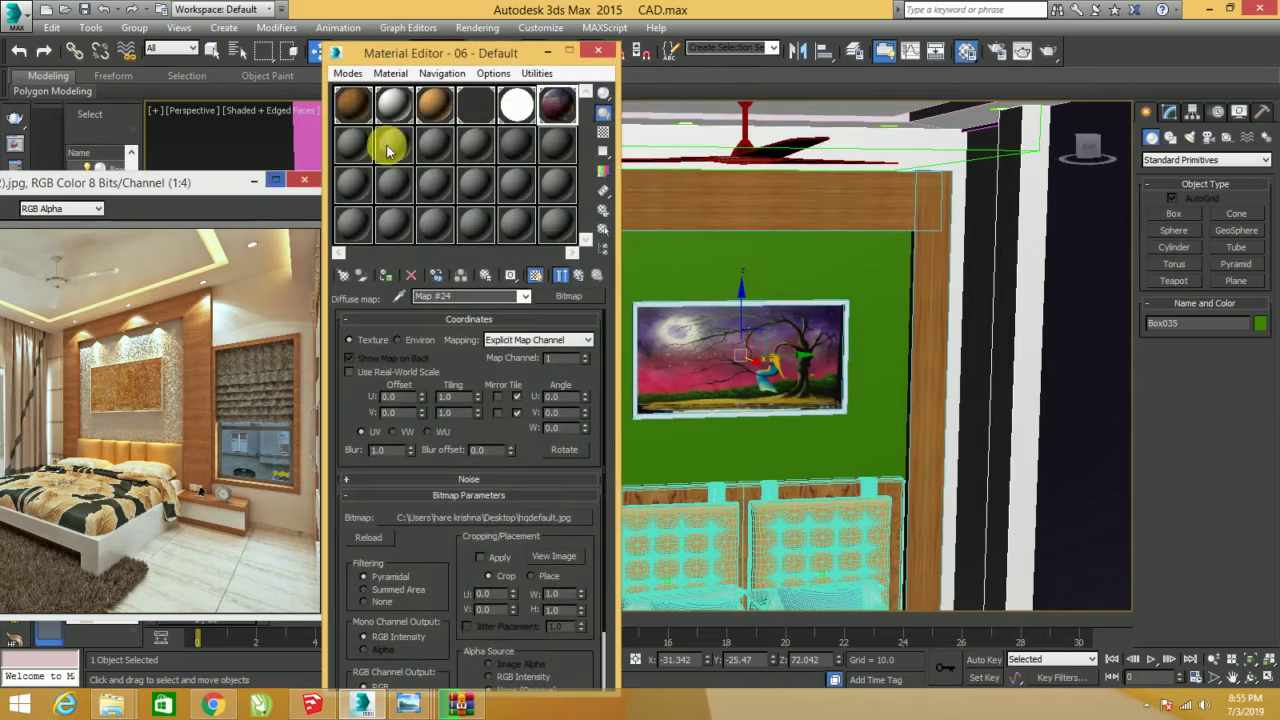
pyautogui.click(355, 145)
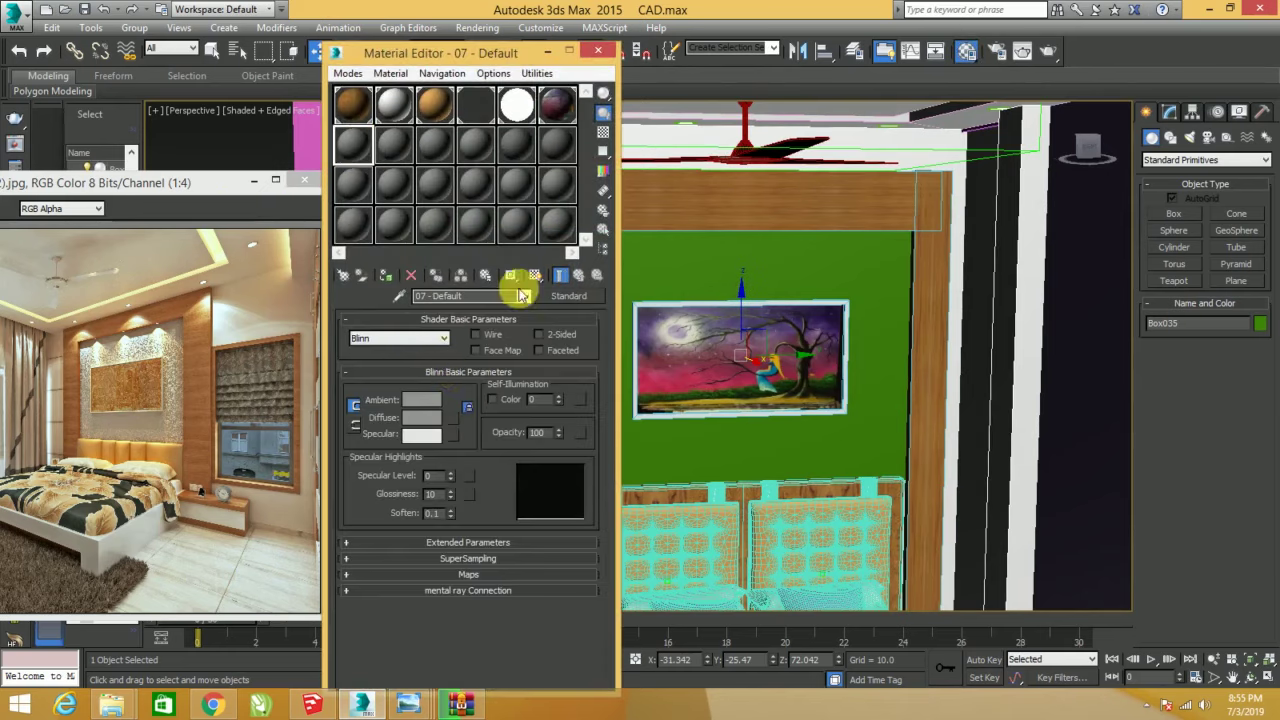
pyautogui.click(580, 297)
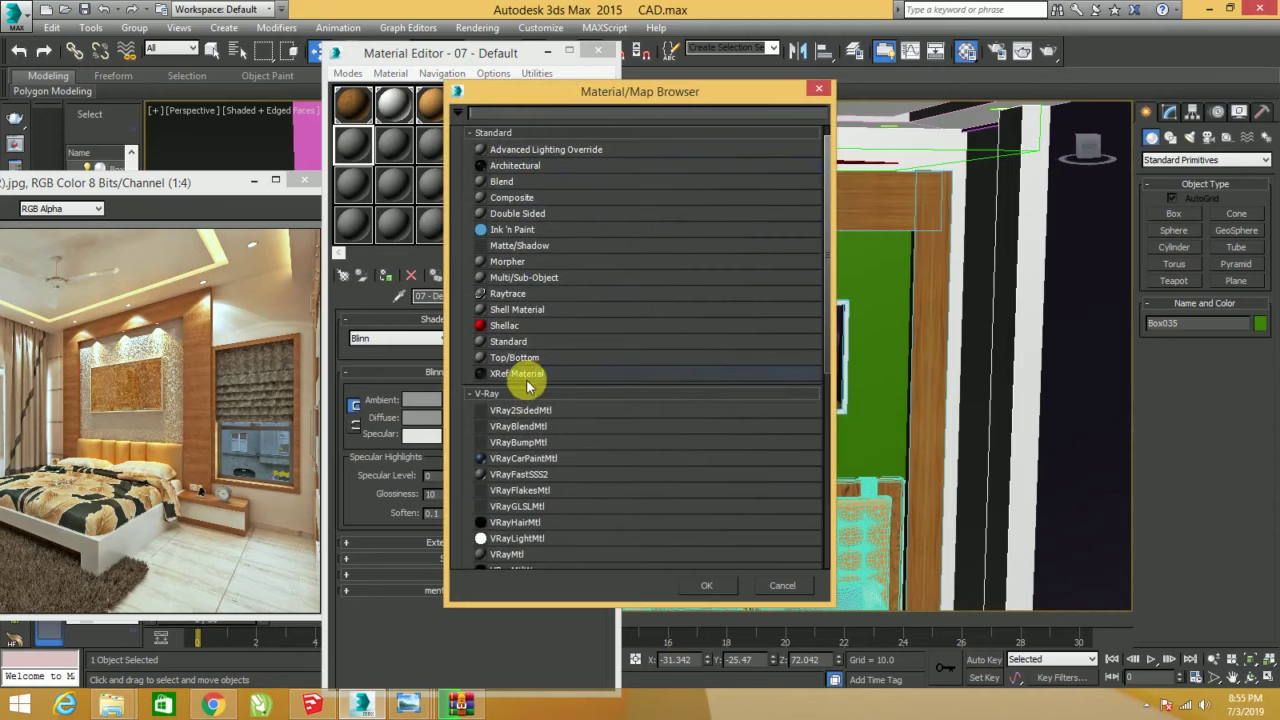
pyautogui.doubleClick(522, 556)
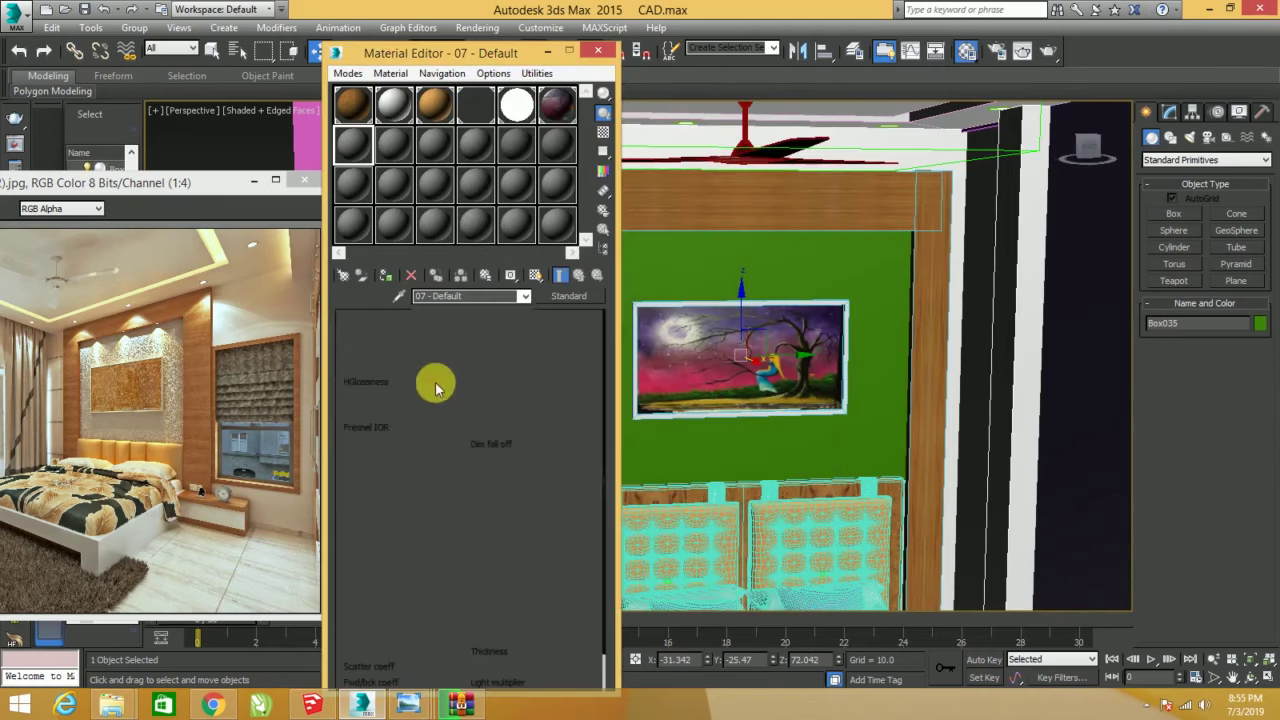
pyautogui.click(560, 292)
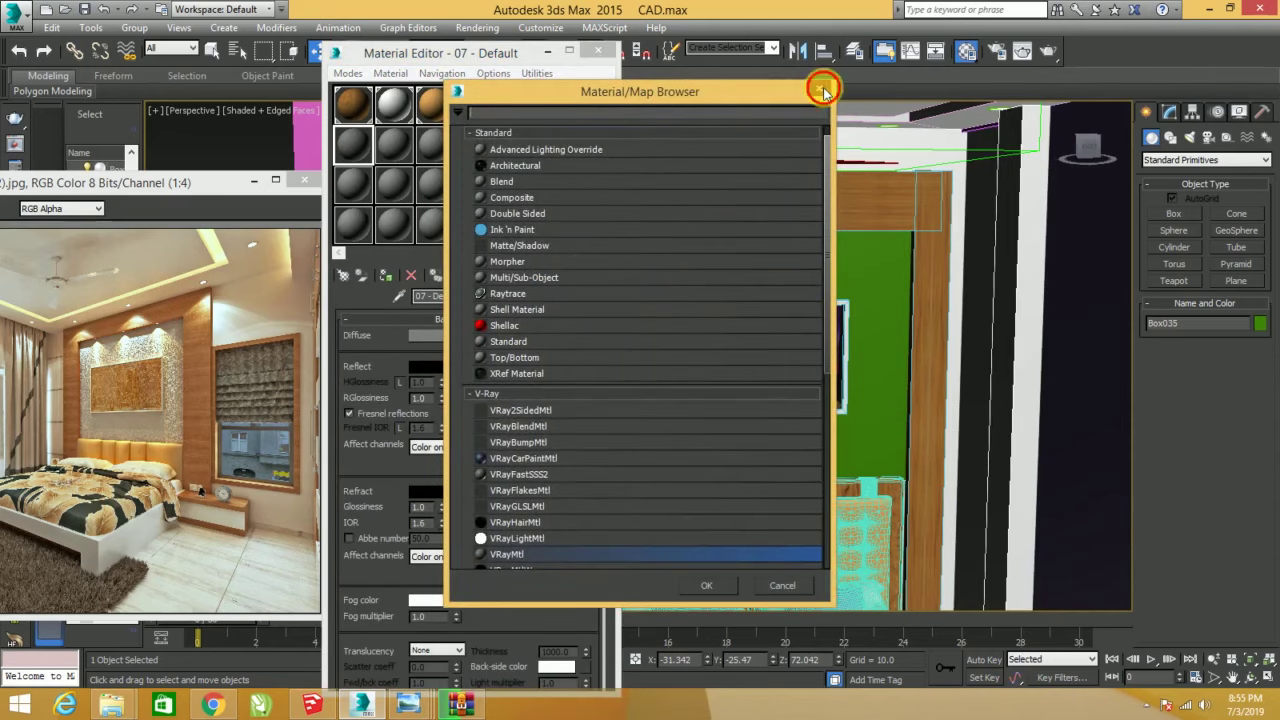
pyautogui.click(820, 89)
# - Load the Popcorn-Ceiling-Texture image as its diffuse map, assign it to Box035 and show it in the viewport
pyautogui.click(459, 335)
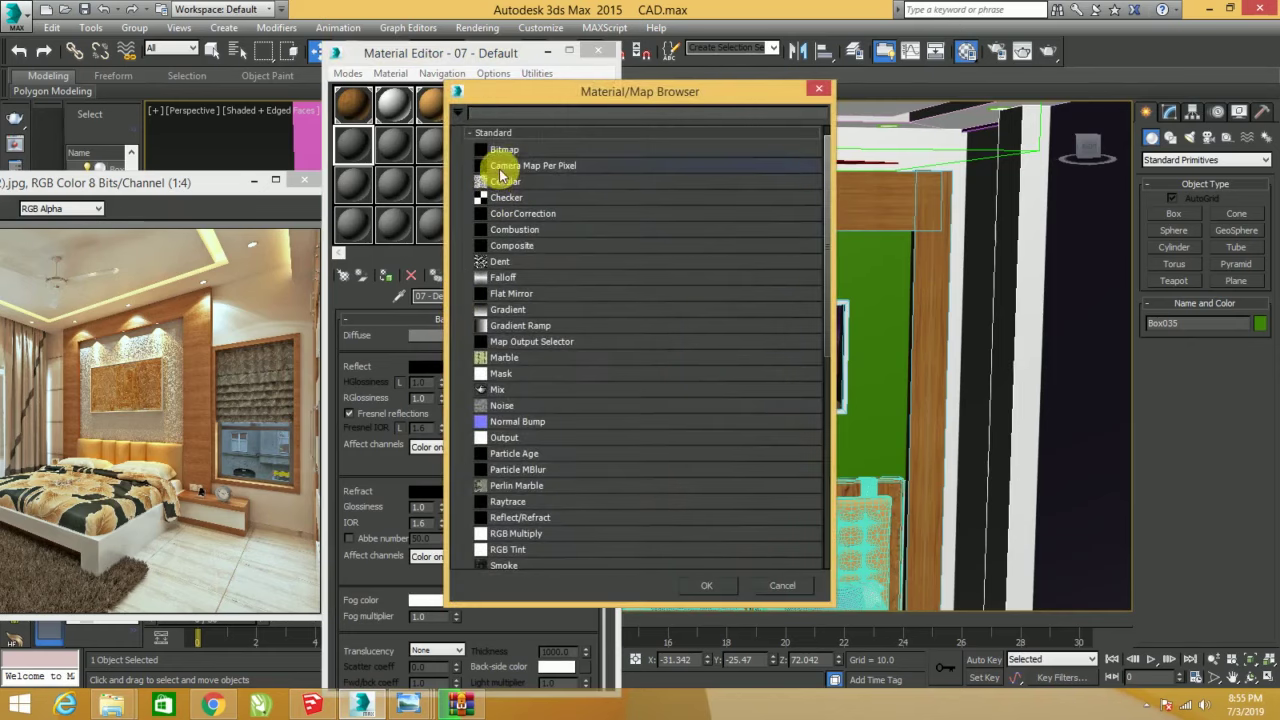
pyautogui.doubleClick(505, 152)
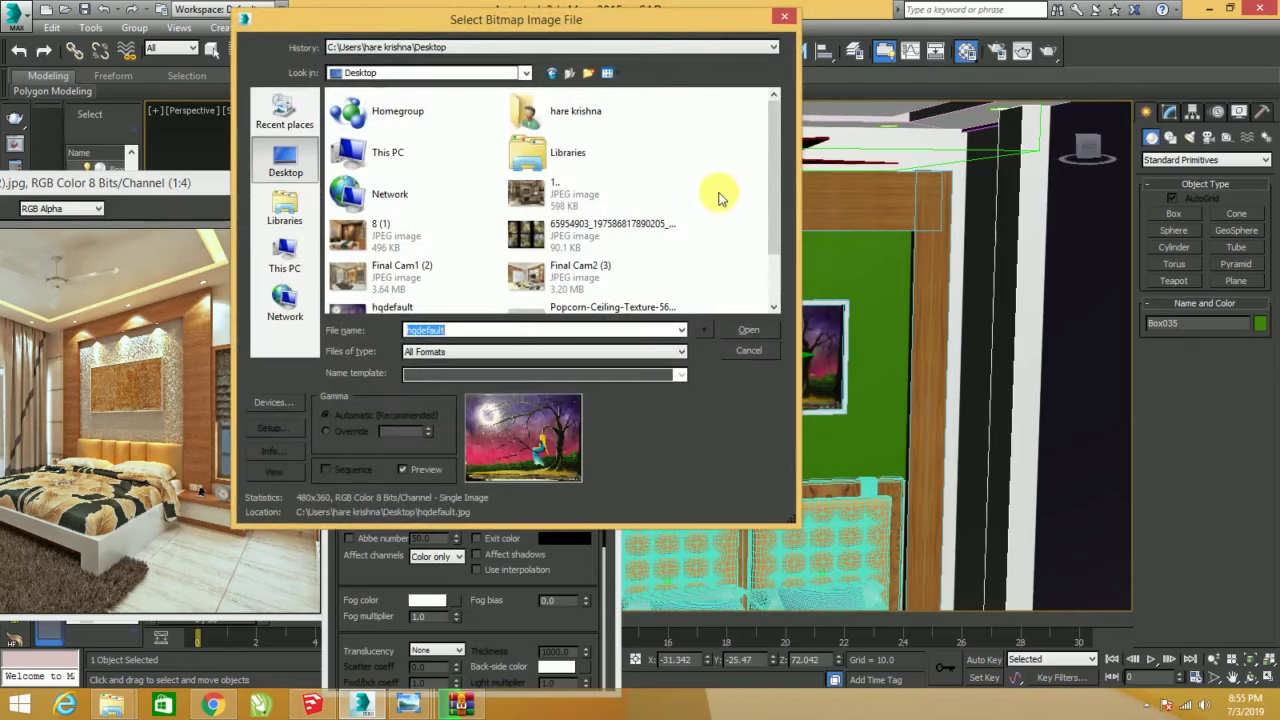
pyautogui.moveTo(775, 170); pyautogui.dragTo(780, 229)
pyautogui.doubleClick(565, 248)
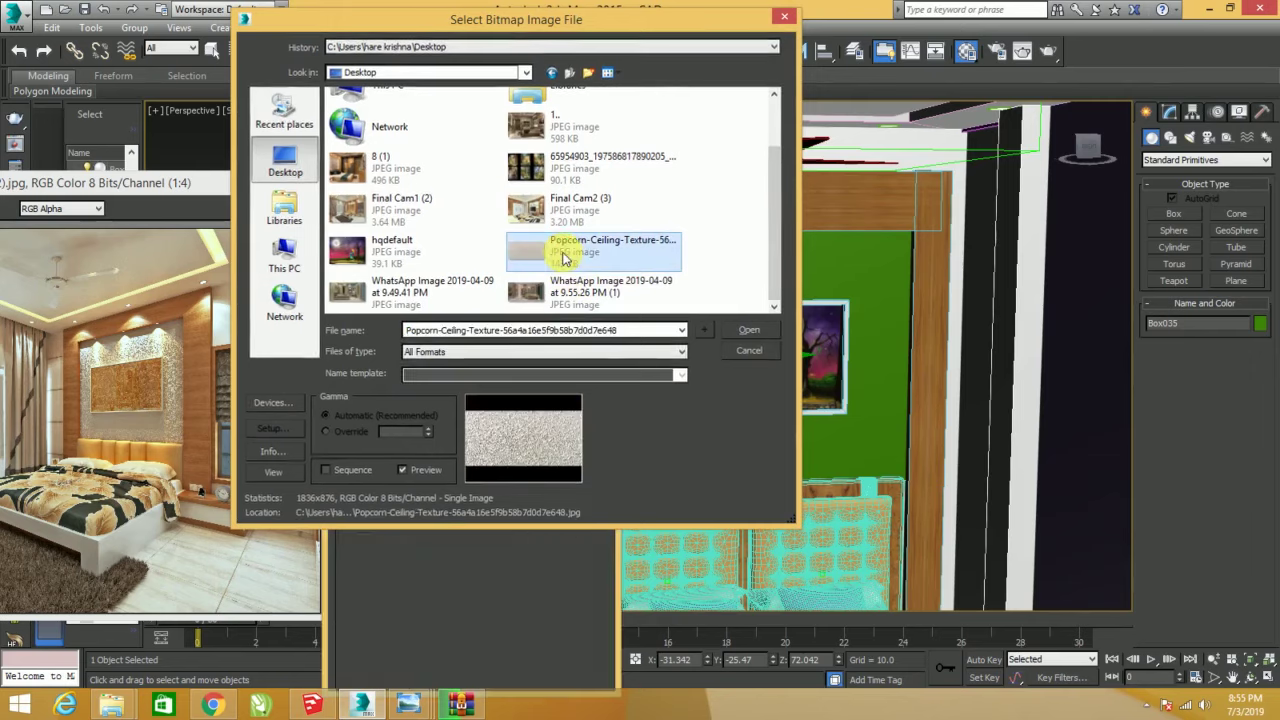
pyautogui.click(386, 275)
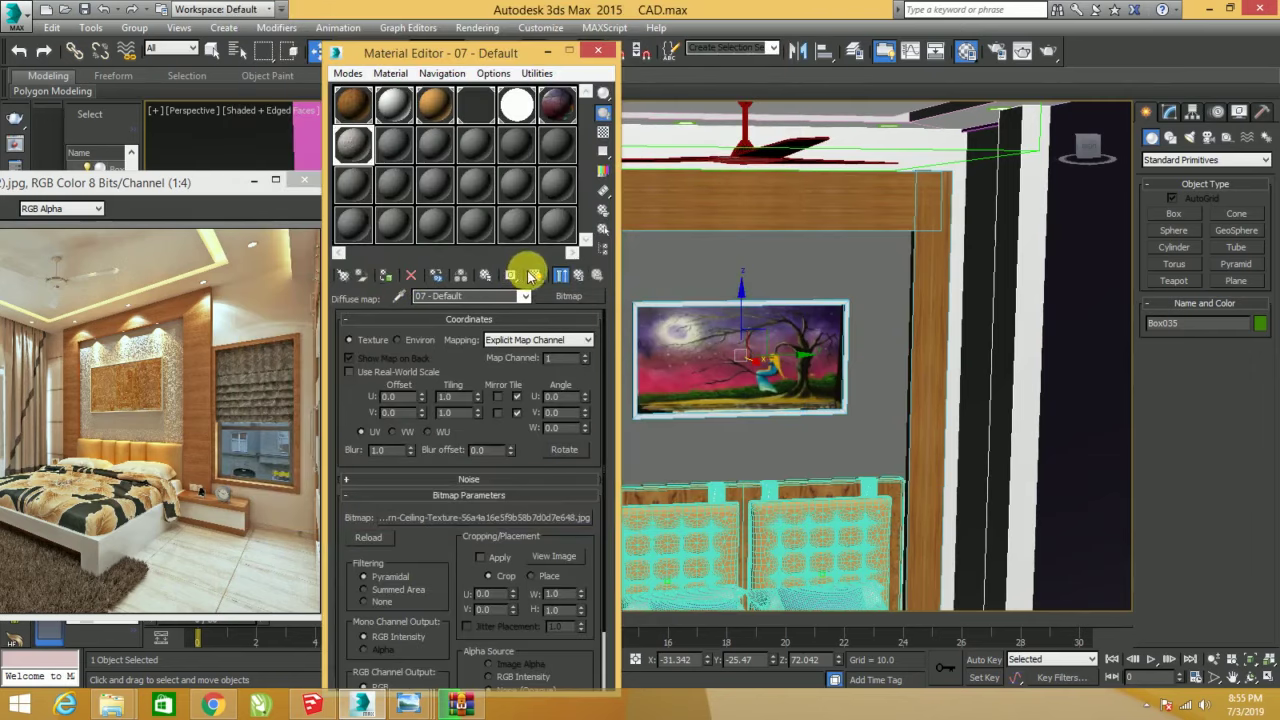
pyautogui.click(535, 275)
pyautogui.moveTo(869, 391); pyautogui.dragTo(976, 370, button='middle')
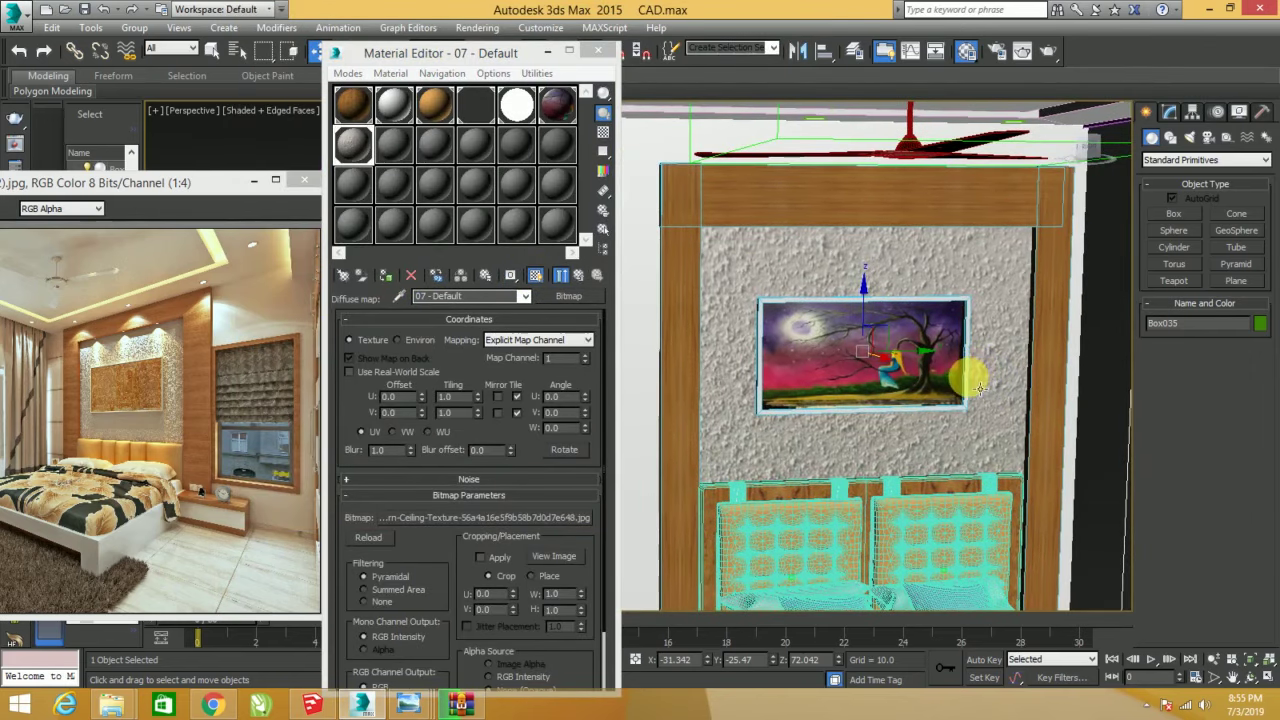
# - Add a Box-style UVW Map modifier to Box035 and adjust its length and width to fit the texture
pyautogui.scroll(1, 998, 400)
pyautogui.click(1168, 113)
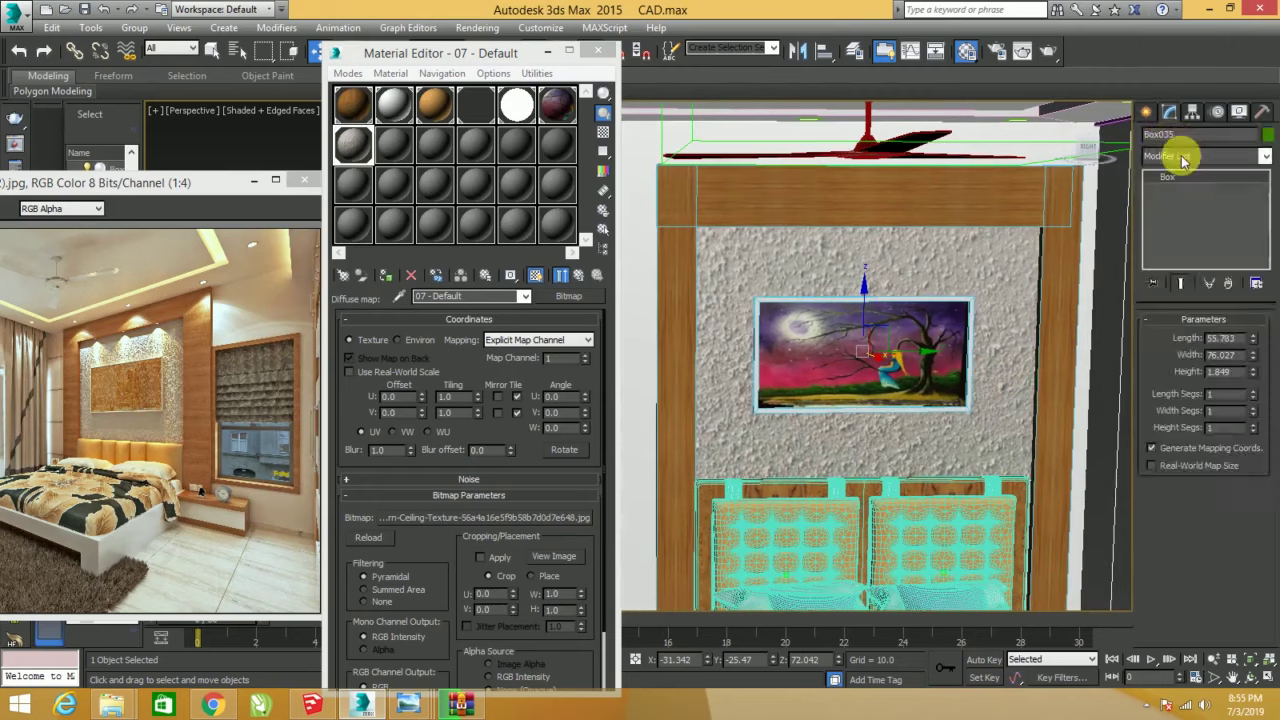
pyautogui.click(1183, 157)
pyautogui.scroll(-5, 1190, 300)
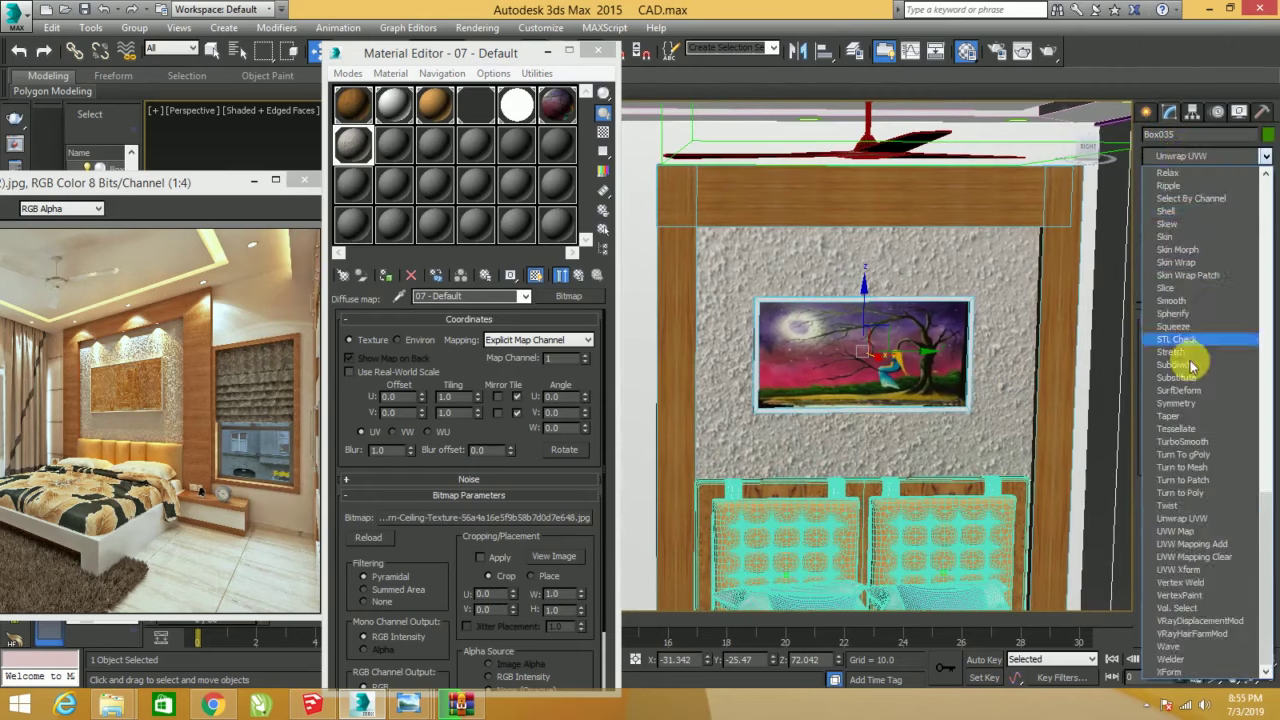
pyautogui.click(1194, 527)
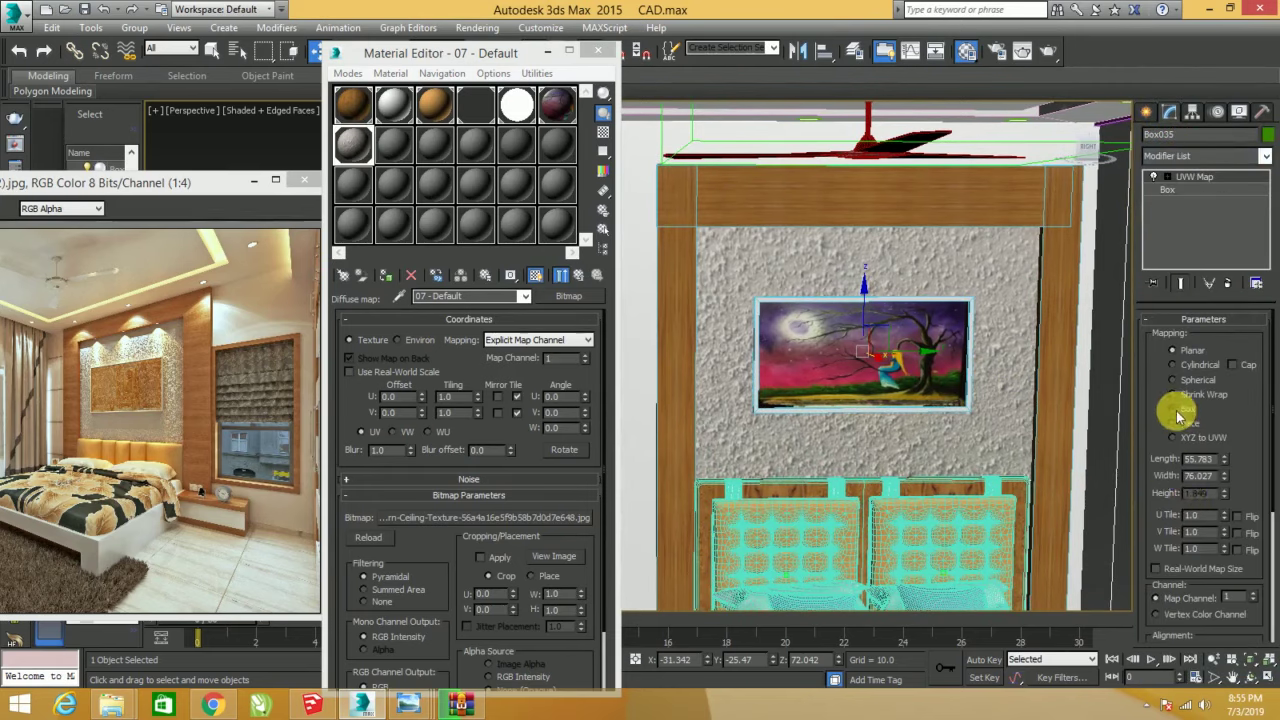
pyautogui.moveTo(1224, 460)
pyautogui.mouseDown()
pyautogui.moveTo(1244, 524)
pyautogui.moveTo(1222, 494)
pyautogui.moveTo(1223, 428)
pyautogui.moveTo(1245, 490)
pyautogui.moveTo(1229, 486)
pyautogui.moveTo(1236, 452)
pyautogui.moveTo(1220, 466)
pyautogui.moveTo(1250, 516)
pyautogui.mouseUp()
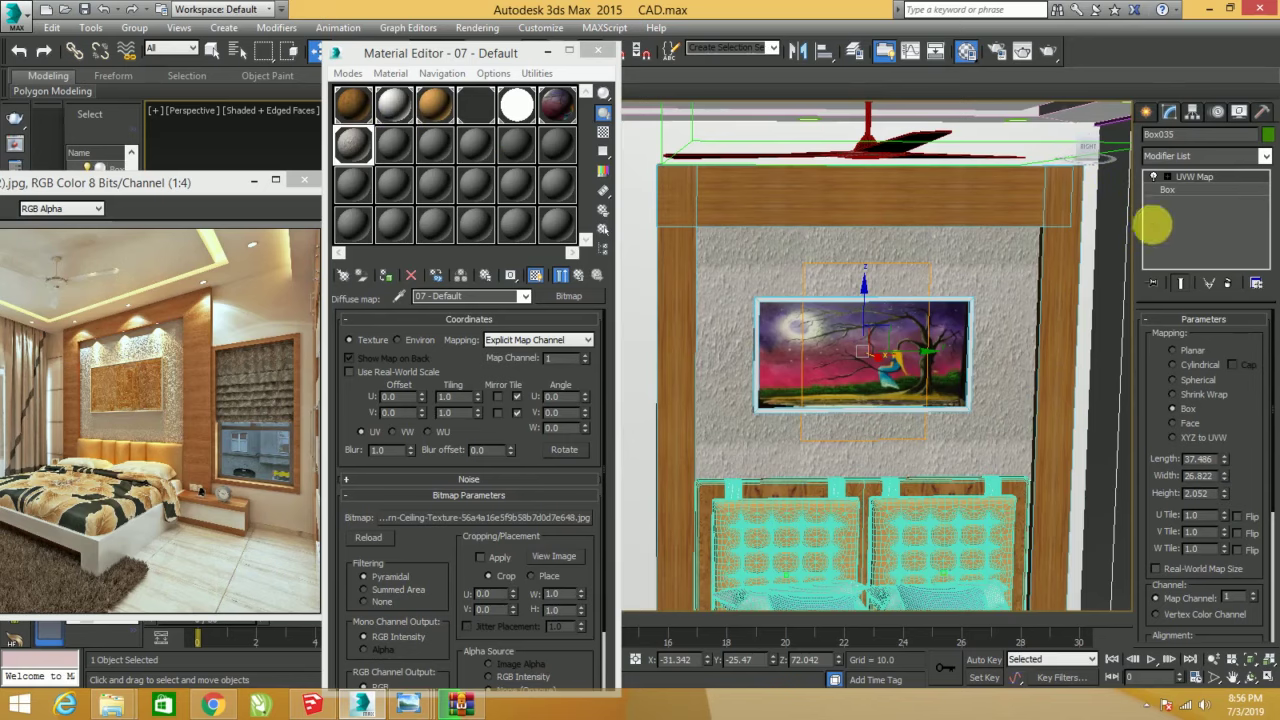
# - Convert Box035 to an editable poly
pyautogui.rightClick(945, 298)
pyautogui.click(1138, 466)
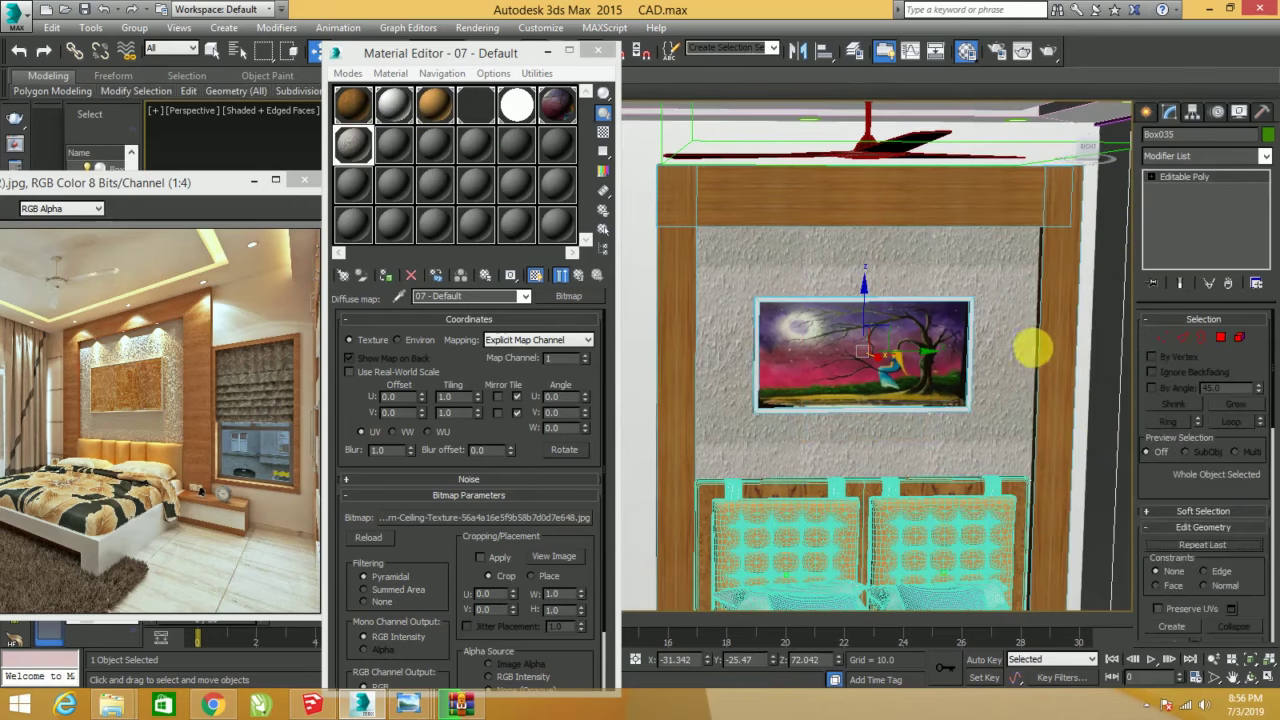
pyautogui.moveTo(1008, 360)
pyautogui.keyDown('alt'); pyautogui.mouseDown(button='middle')
pyautogui.moveTo(1043, 349)
pyautogui.moveTo(808, 306)
pyautogui.moveTo(872, 372)
pyautogui.moveTo(937, 362)
pyautogui.mouseUp(button='middle'); pyautogui.keyUp('alt')
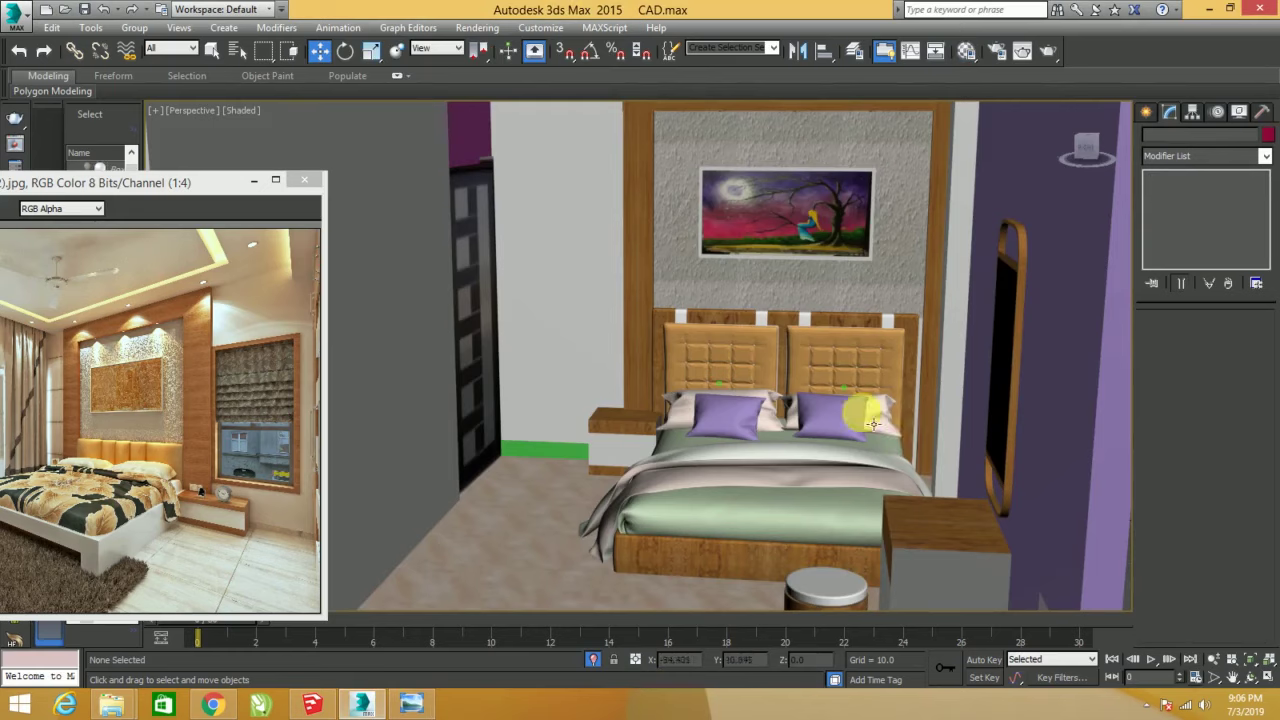
# - In Render Setup, set the V-Ray image sampler to Adaptive with the Catmull-Rom filter
pyautogui.scroll(-1, 812, 447)
pyautogui.scroll(-2, 808, 447)
pyautogui.scroll(-2, 815, 443)
pyautogui.scroll(1, 808, 488)
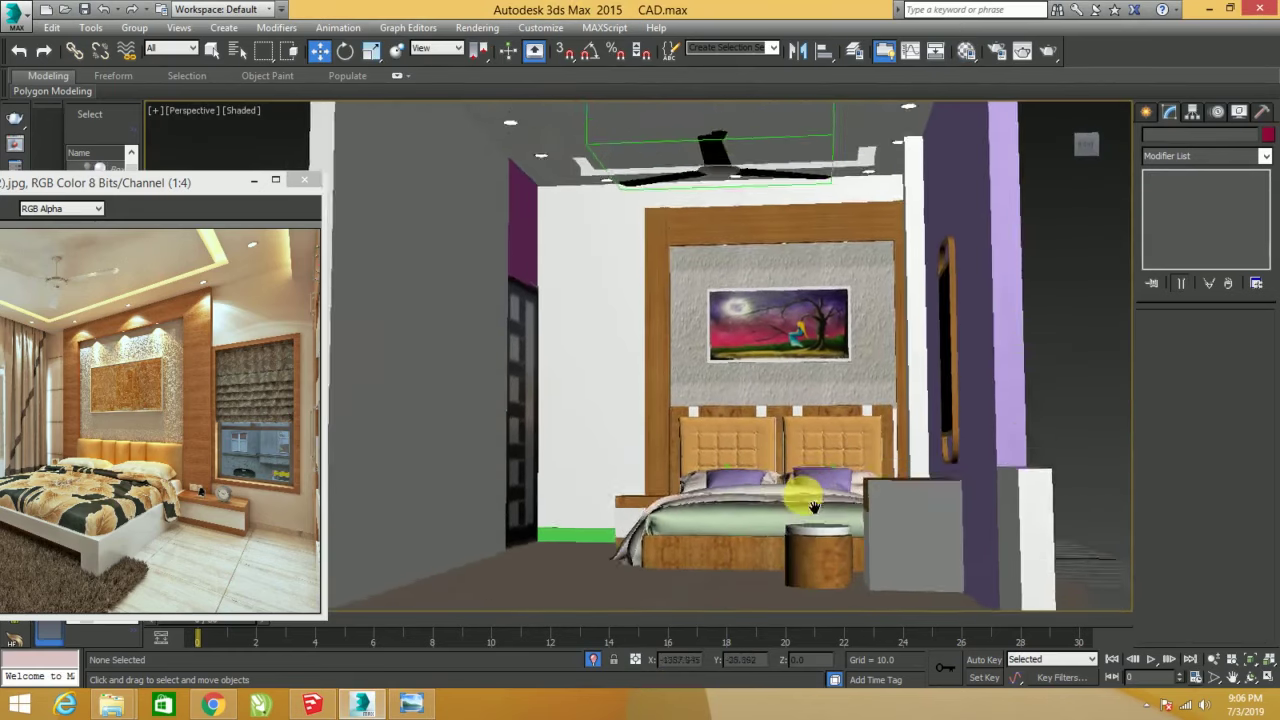
pyautogui.scroll(1, 812, 490)
pyautogui.scroll(1, 823, 491)
pyautogui.scroll(1, 845, 515)
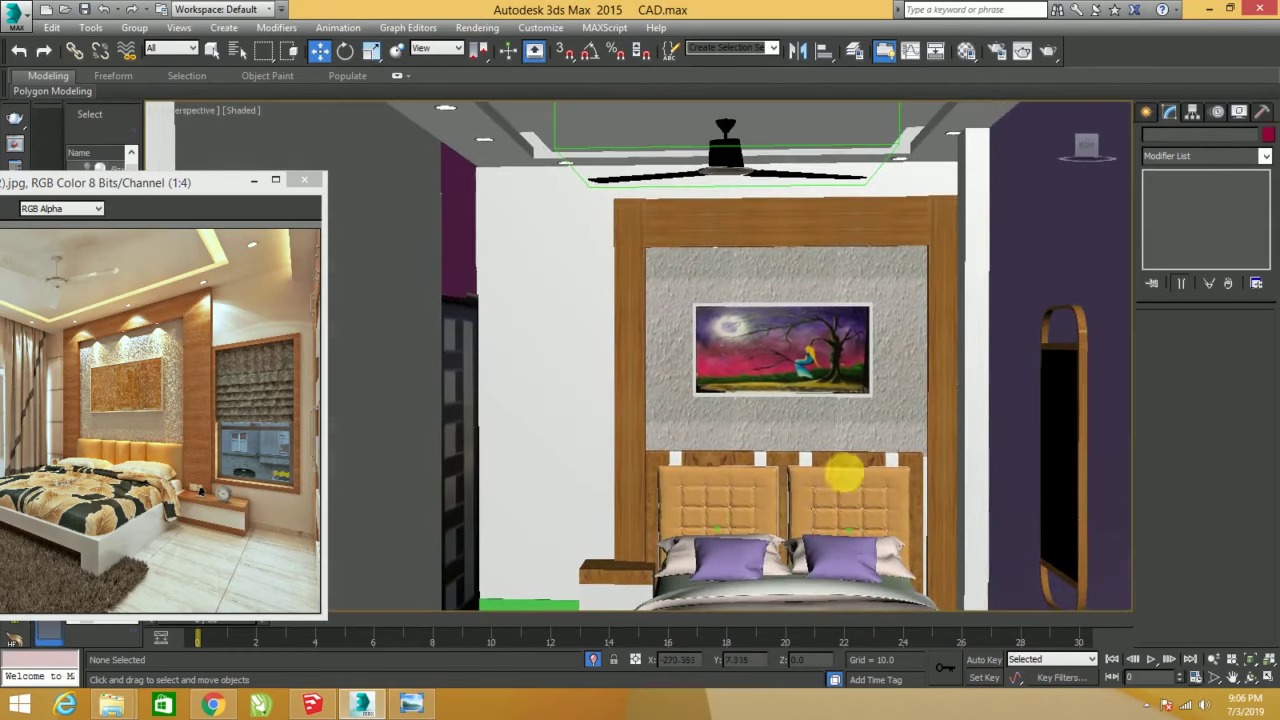
pyautogui.click(1152, 115)
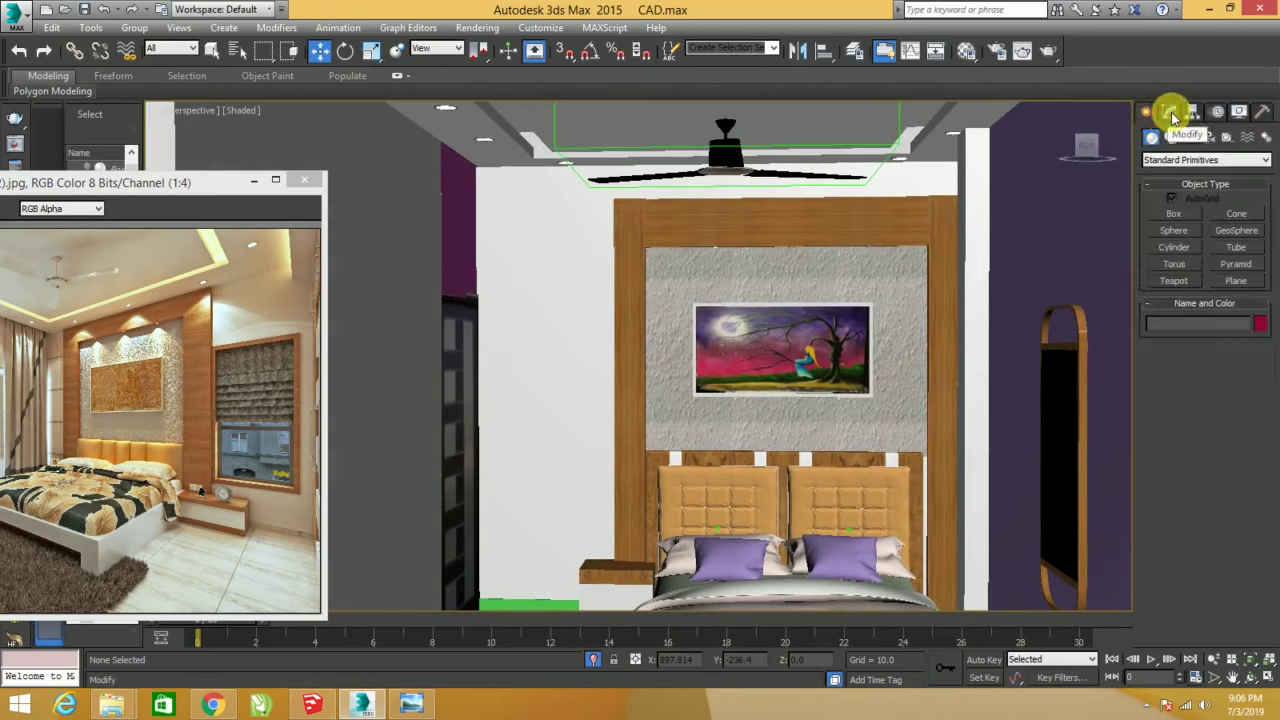
pyautogui.click(998, 50)
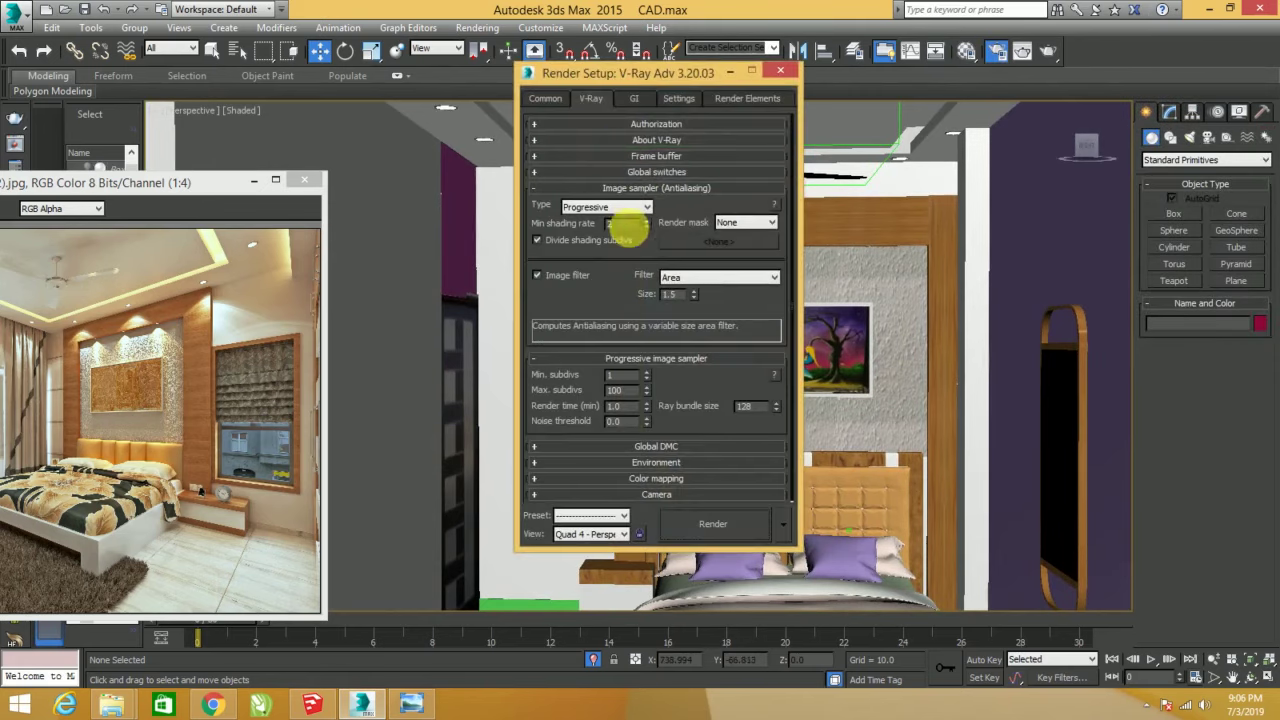
pyautogui.click(610, 207)
pyautogui.click(596, 237)
pyautogui.click(668, 278)
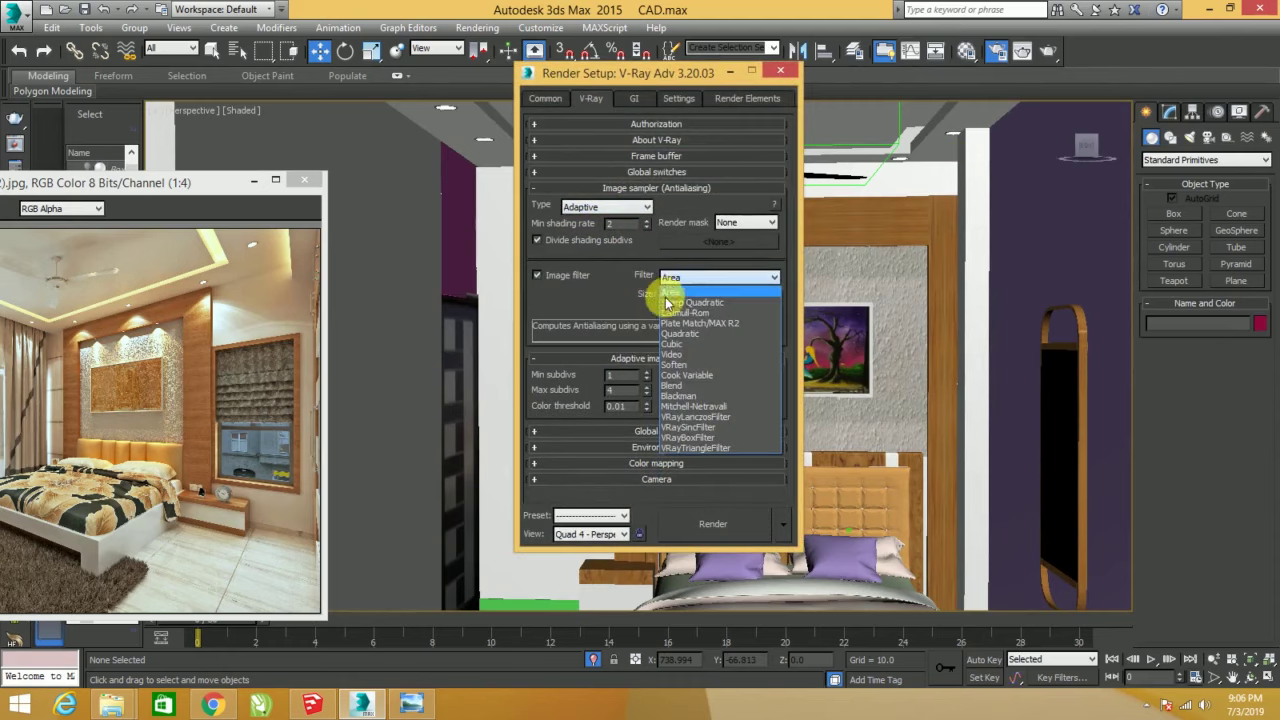
pyautogui.click(664, 313)
# - Turn on global illumination using Irradiance map as primary engine at the Low preset
pyautogui.click(633, 98)
pyautogui.click(539, 140)
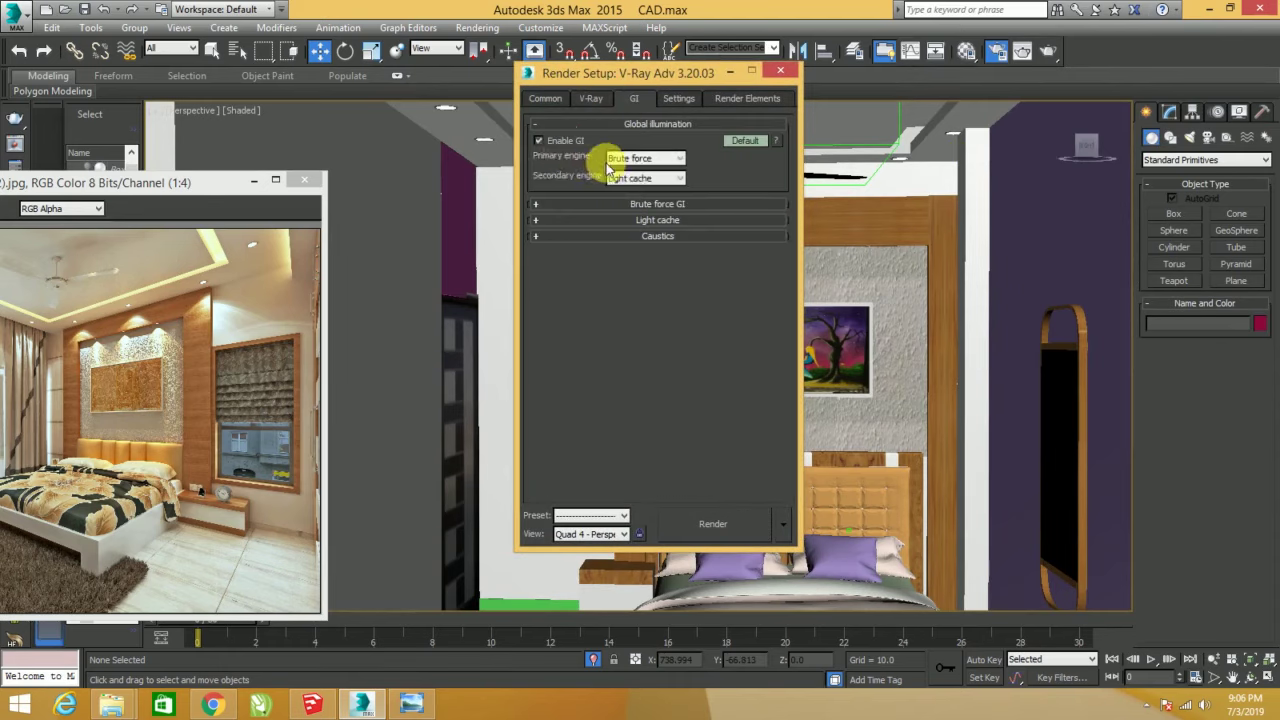
pyautogui.click(620, 159)
pyautogui.click(620, 174)
pyautogui.click(654, 205)
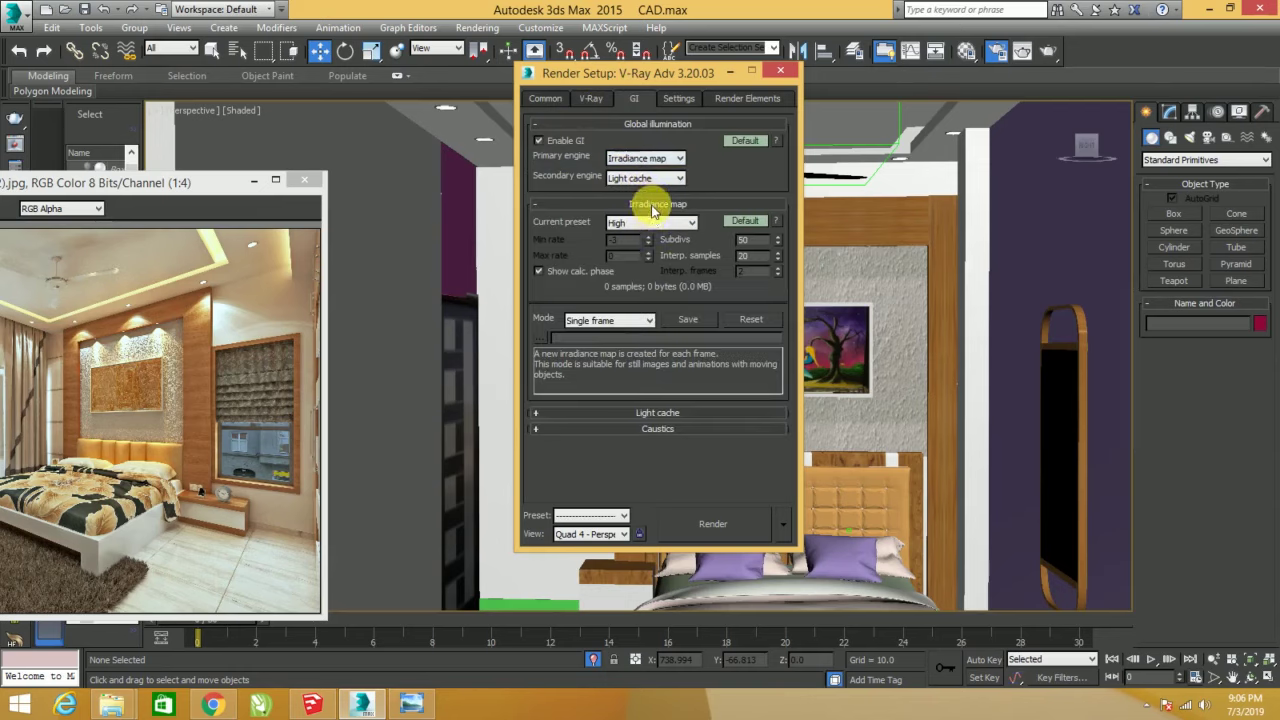
pyautogui.click(648, 222)
pyautogui.click(623, 266)
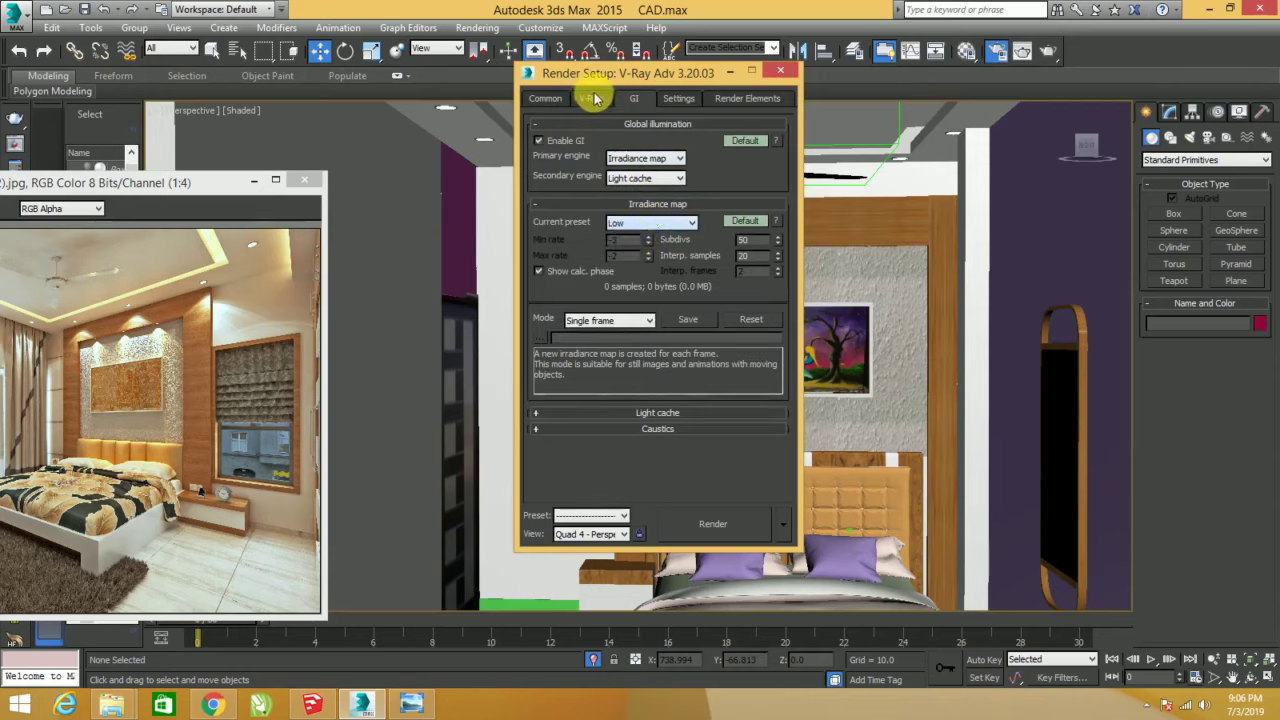
# - Enable the GI environment and switch colour mapping to Exponential
pyautogui.click(590, 98)
pyautogui.click(643, 447)
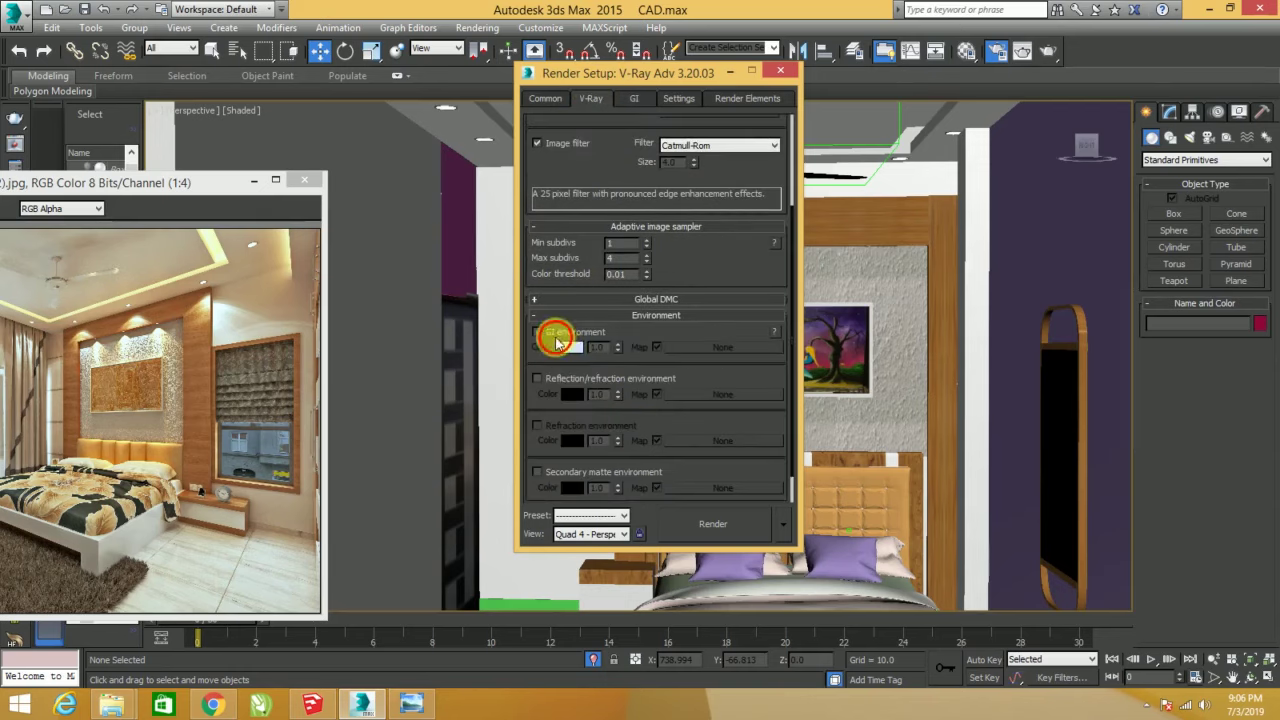
pyautogui.click(557, 340)
pyautogui.scroll(-2, 600, 300)
pyautogui.click(657, 474)
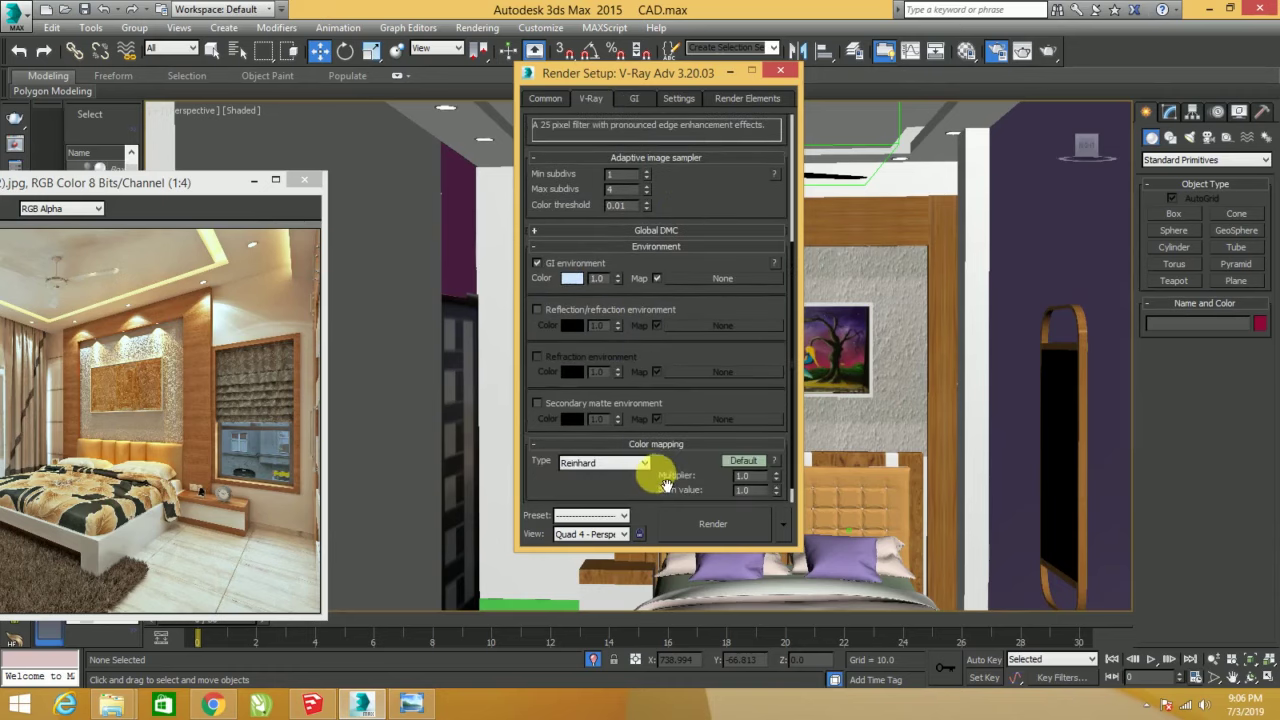
pyautogui.click(645, 463)
pyautogui.click(640, 483)
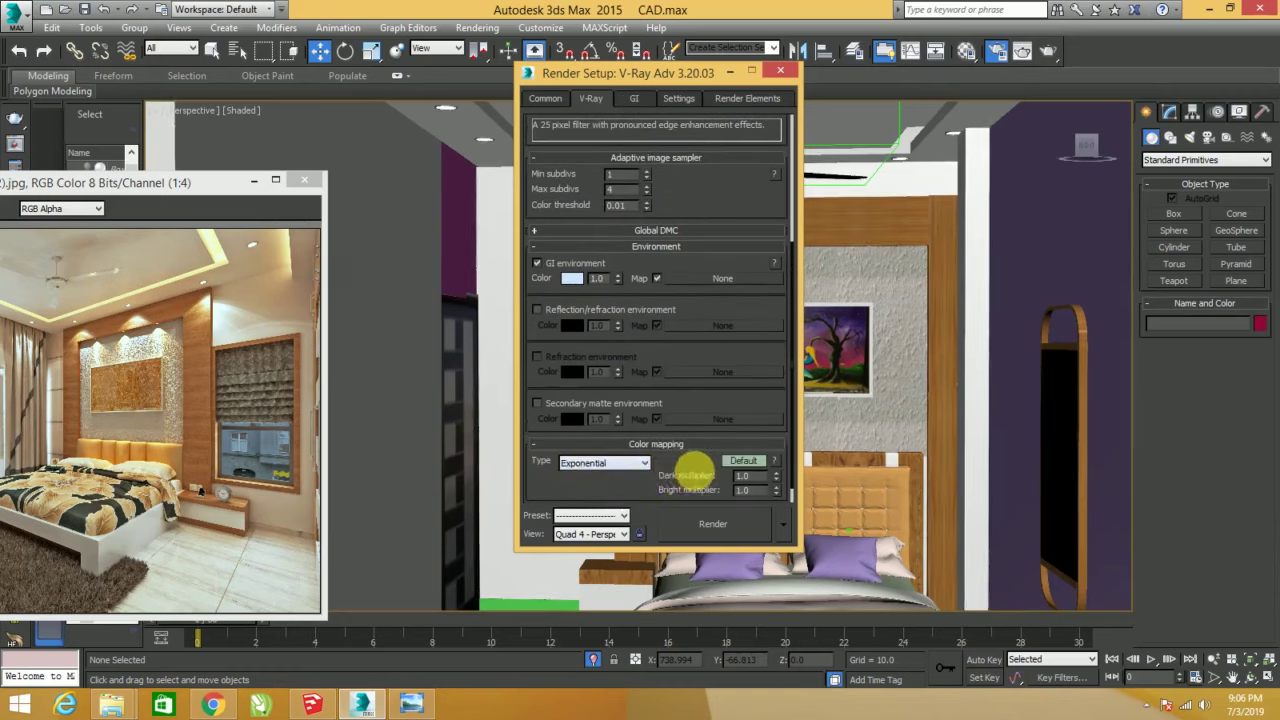
pyautogui.click(735, 463)
pyautogui.click(790, 484)
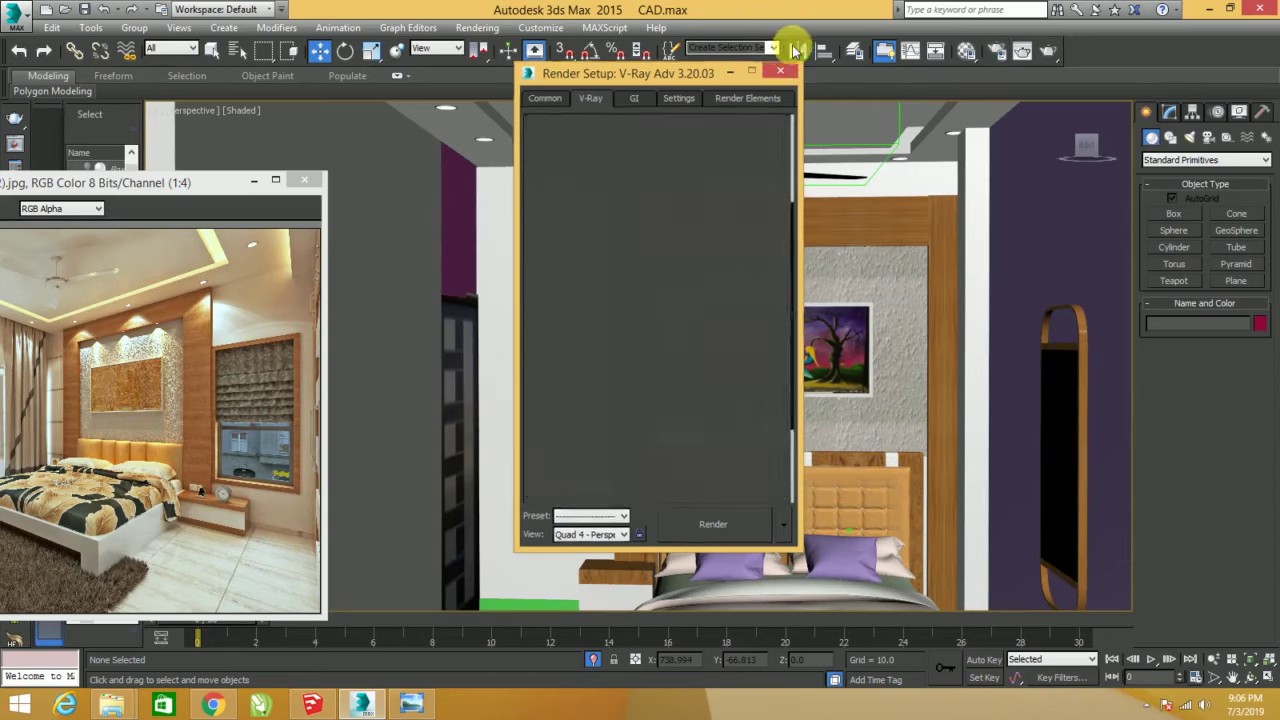
pyautogui.click(780, 70)
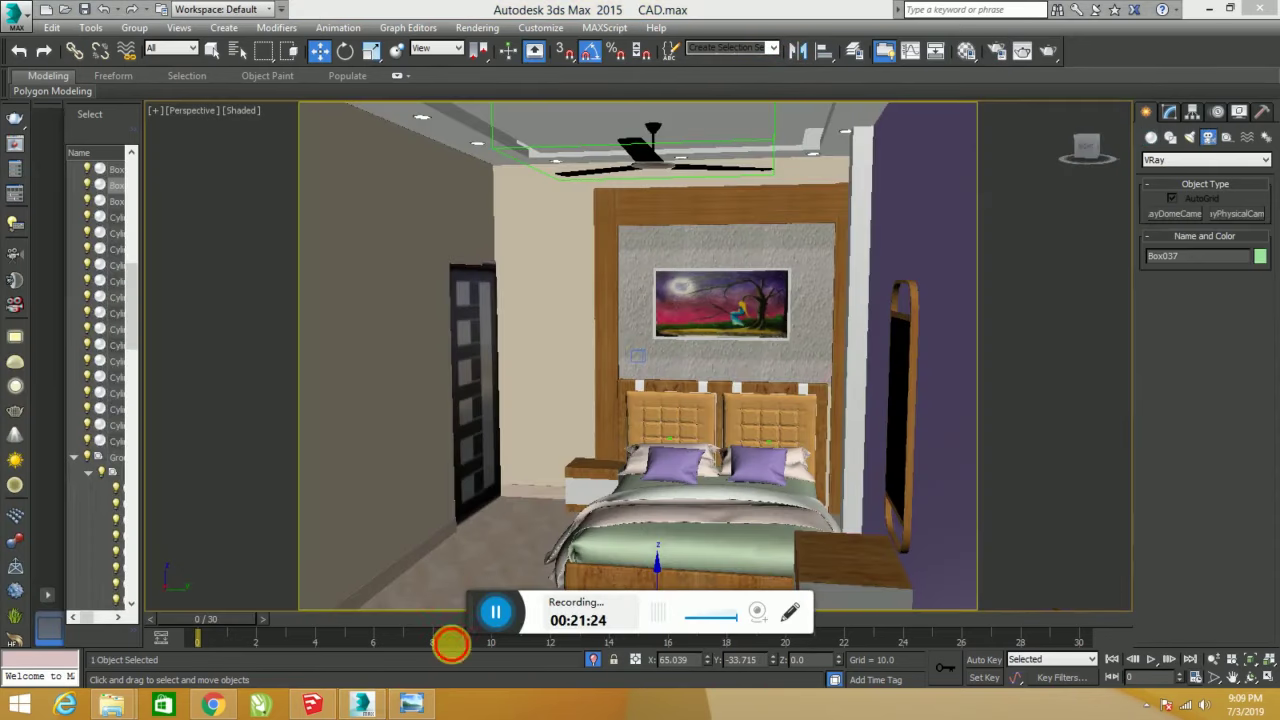
# - Convert the ceiling box Box028 beside the fan to an editable poly and enter Polygon level
pyautogui.moveTo(534, 374)
pyautogui.keyDown('alt'); pyautogui.mouseDown(button='middle')
pyautogui.moveTo(571, 251)
pyautogui.moveTo(571, 186)
pyautogui.mouseUp(button='middle'); pyautogui.keyUp('alt')
pyautogui.click(582, 220)
pyautogui.scroll(3, 560, 210)
pyautogui.scroll(3, 529, 243)
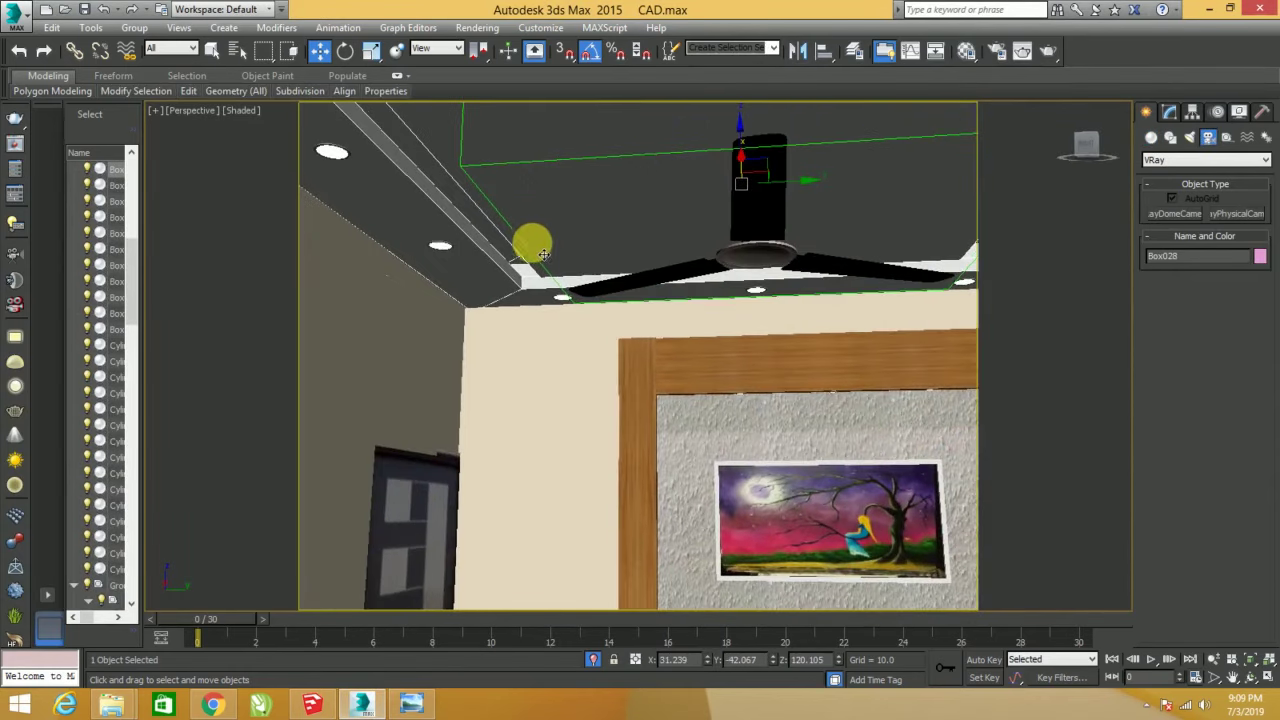
pyautogui.rightClick(522, 212)
pyautogui.click(737, 374)
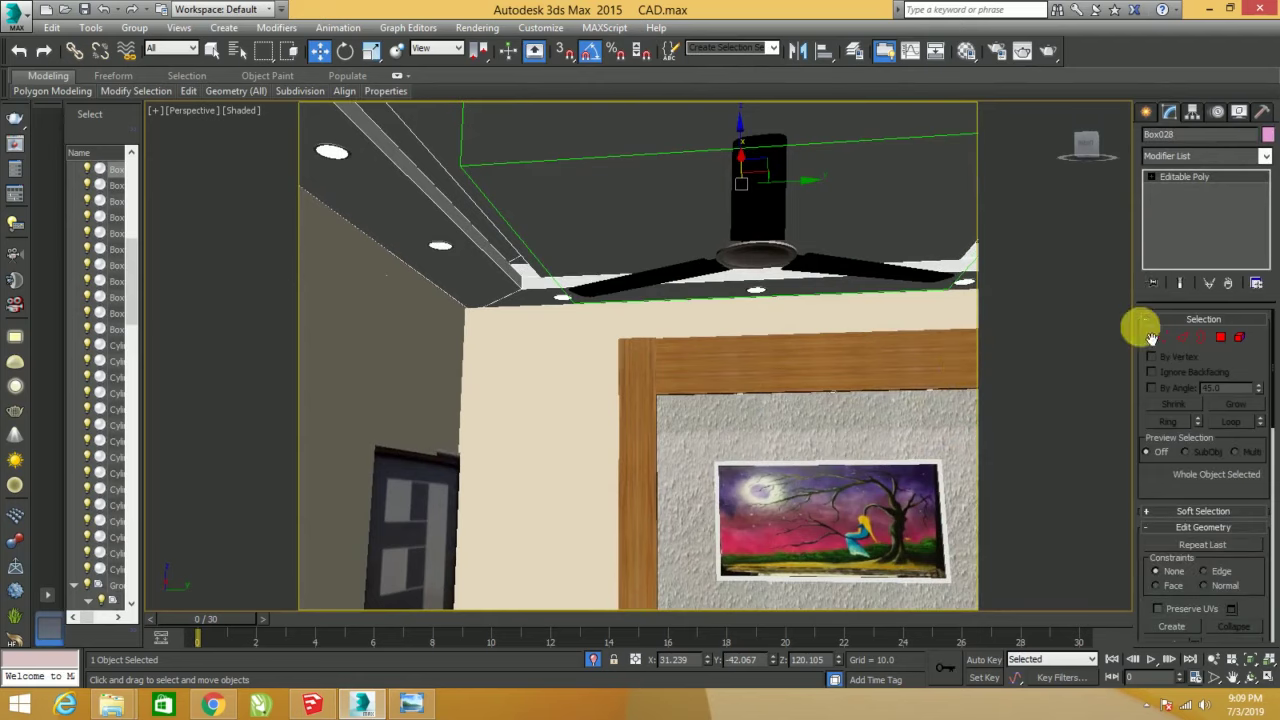
pyautogui.click(1220, 340)
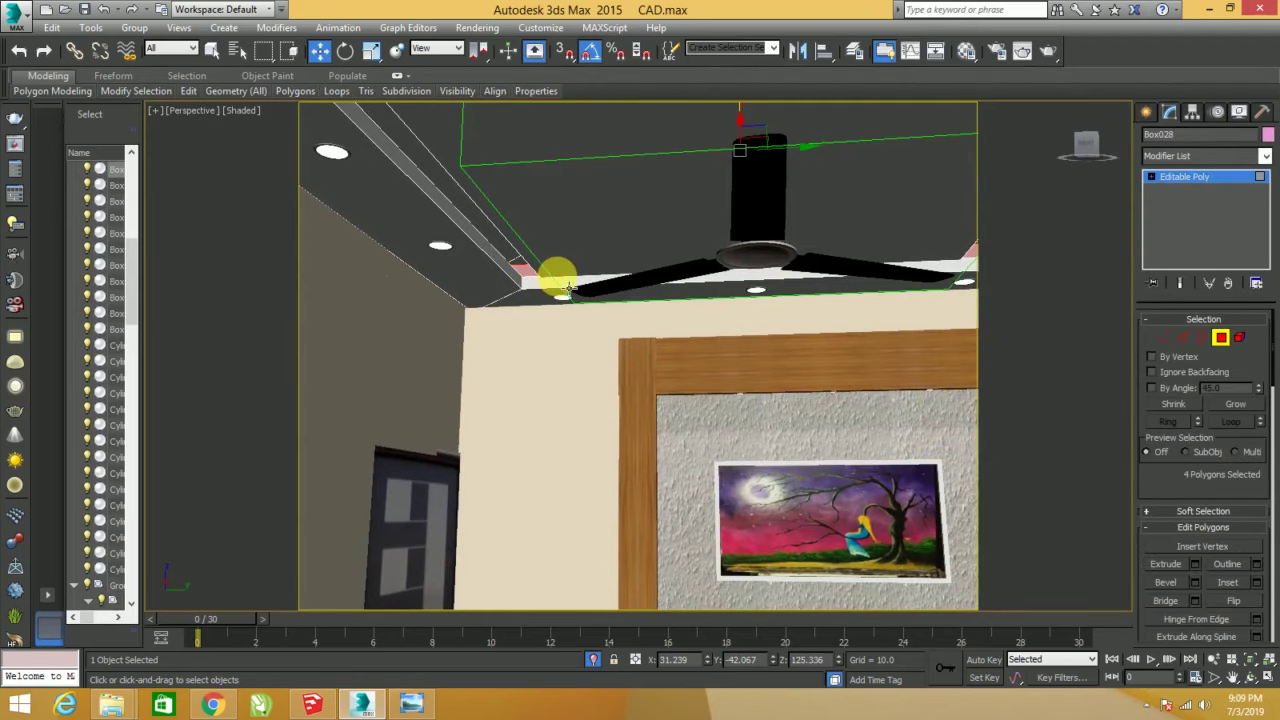
# - Make an unused material slot a VRayLightMtl with an intensity of 11
pyautogui.press('m')
pyautogui.click(660, 183)
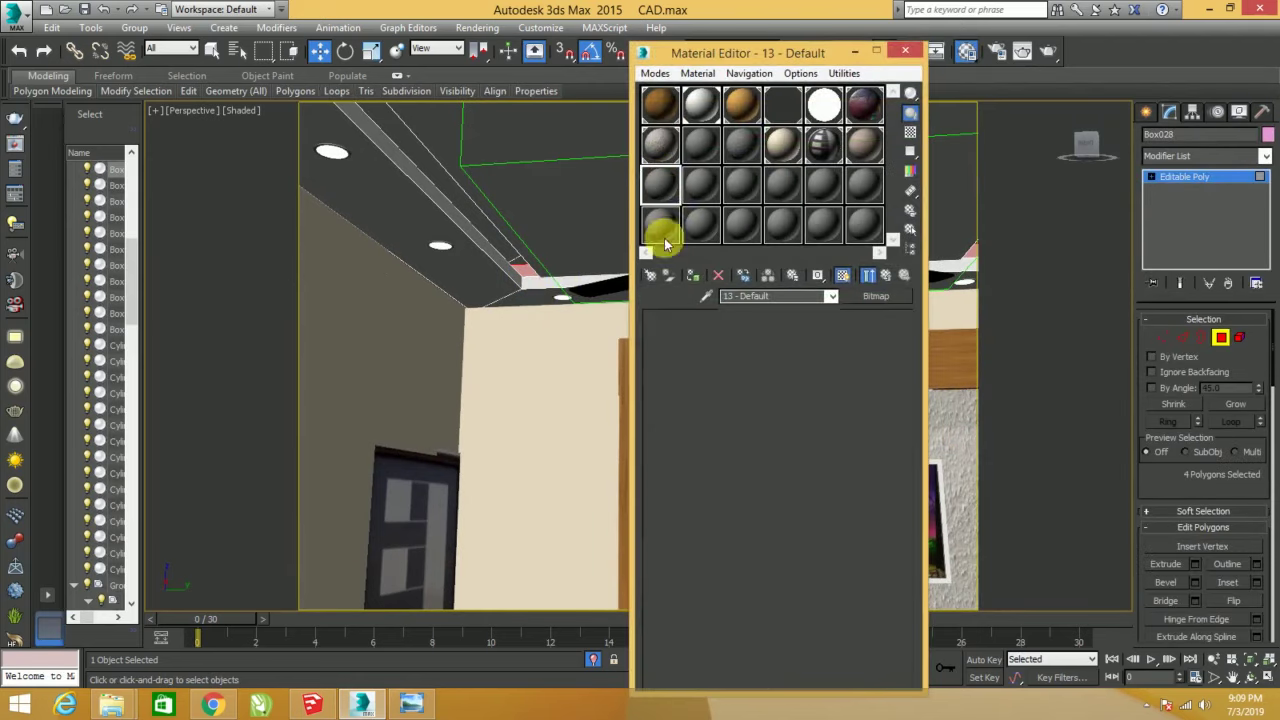
pyautogui.click(869, 298)
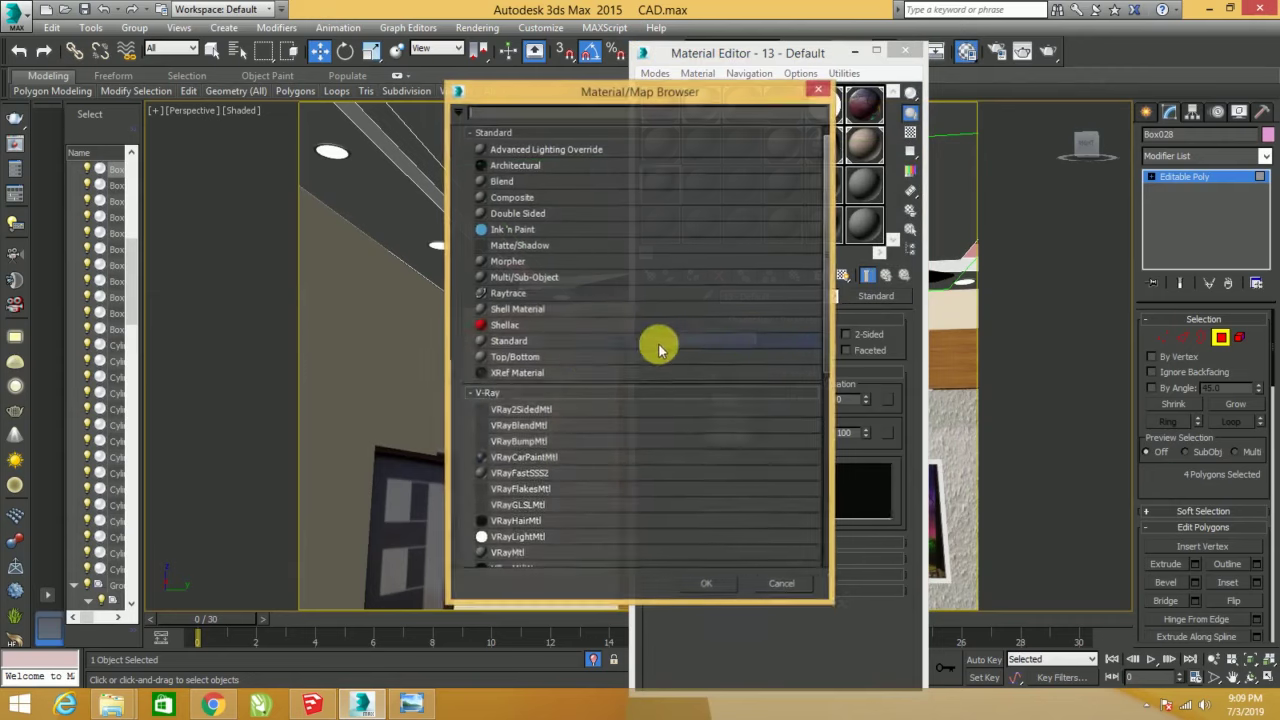
pyautogui.doubleClick(508, 540)
pyautogui.moveTo(740, 403); pyautogui.dragTo(647, 408)
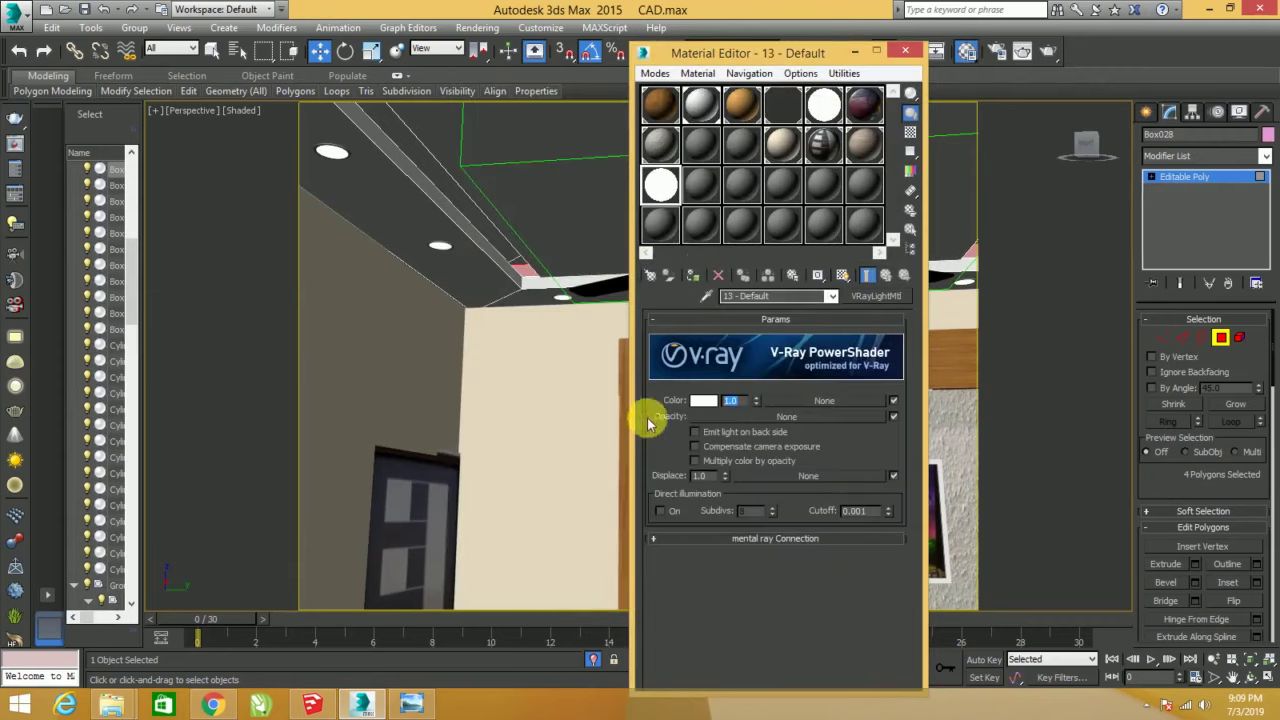
pyautogui.press('BackSpace')
pyautogui.write('1')
pyautogui.click(652, 415)
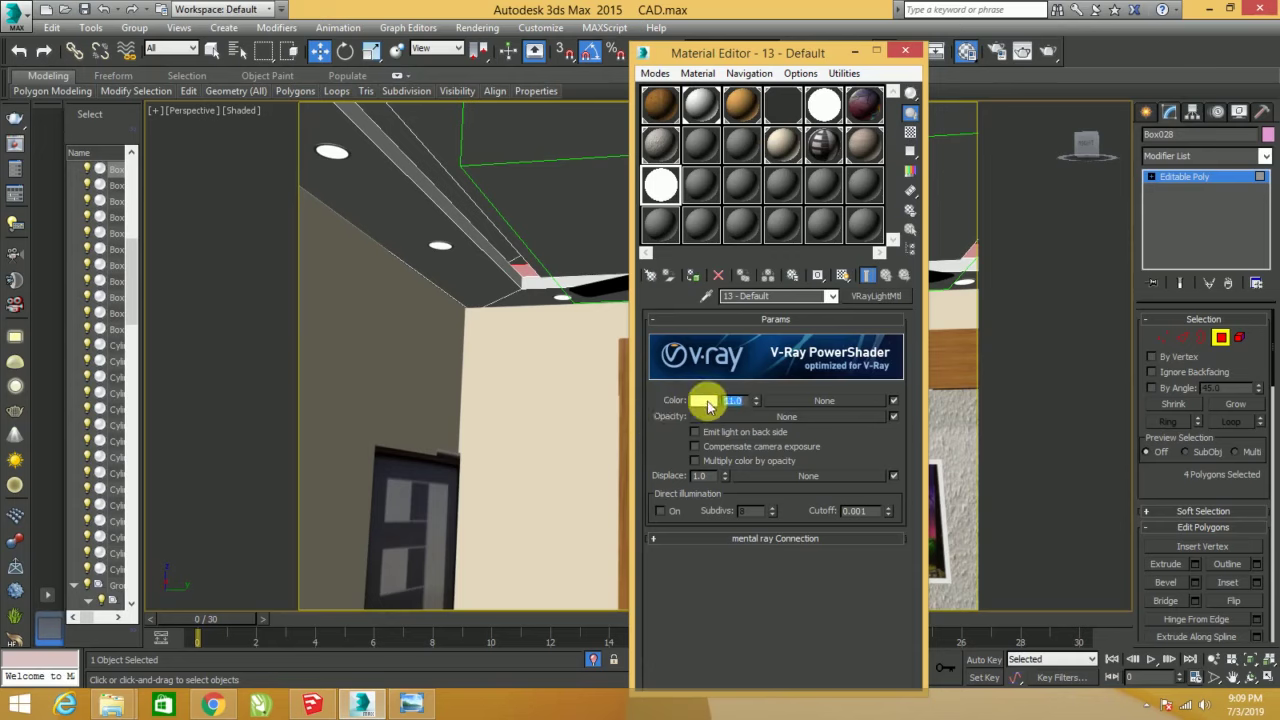
# - Tint the light material yellow and assign it to the selected ceiling faces
pyautogui.click(703, 401)
pyautogui.moveTo(363, 134); pyautogui.dragTo(346, 114)
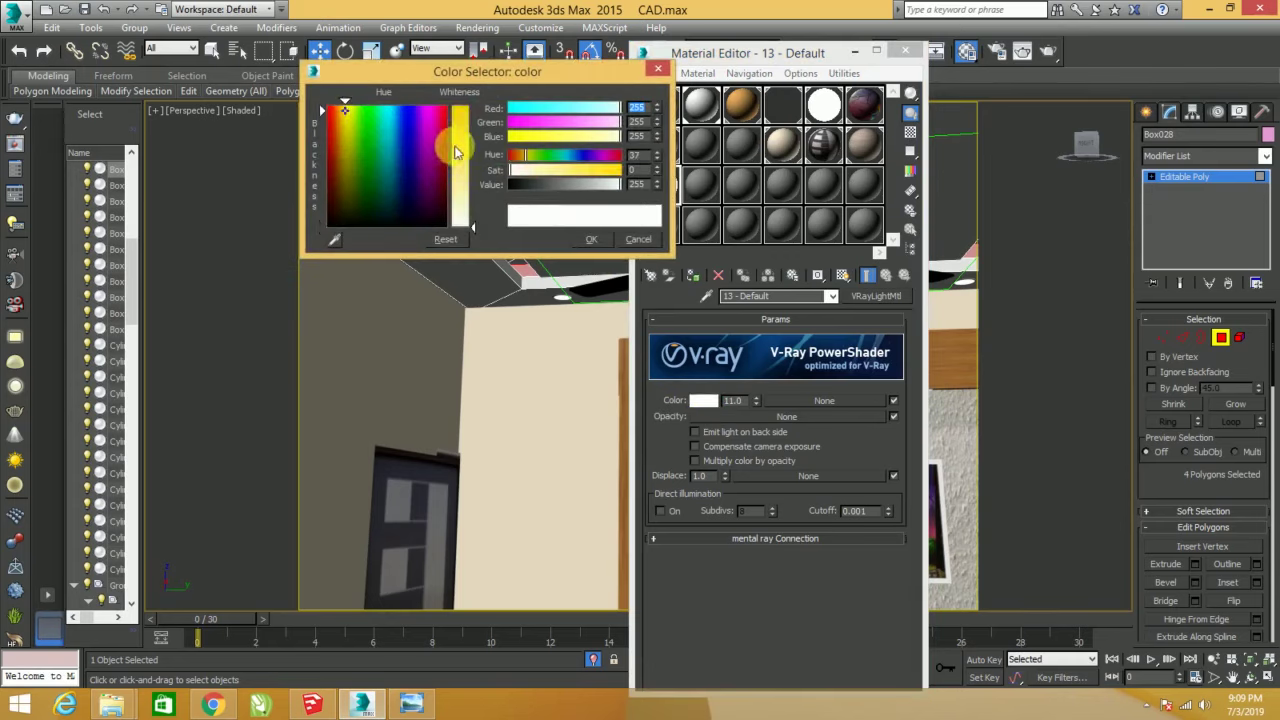
pyautogui.click(455, 150)
pyautogui.click(591, 241)
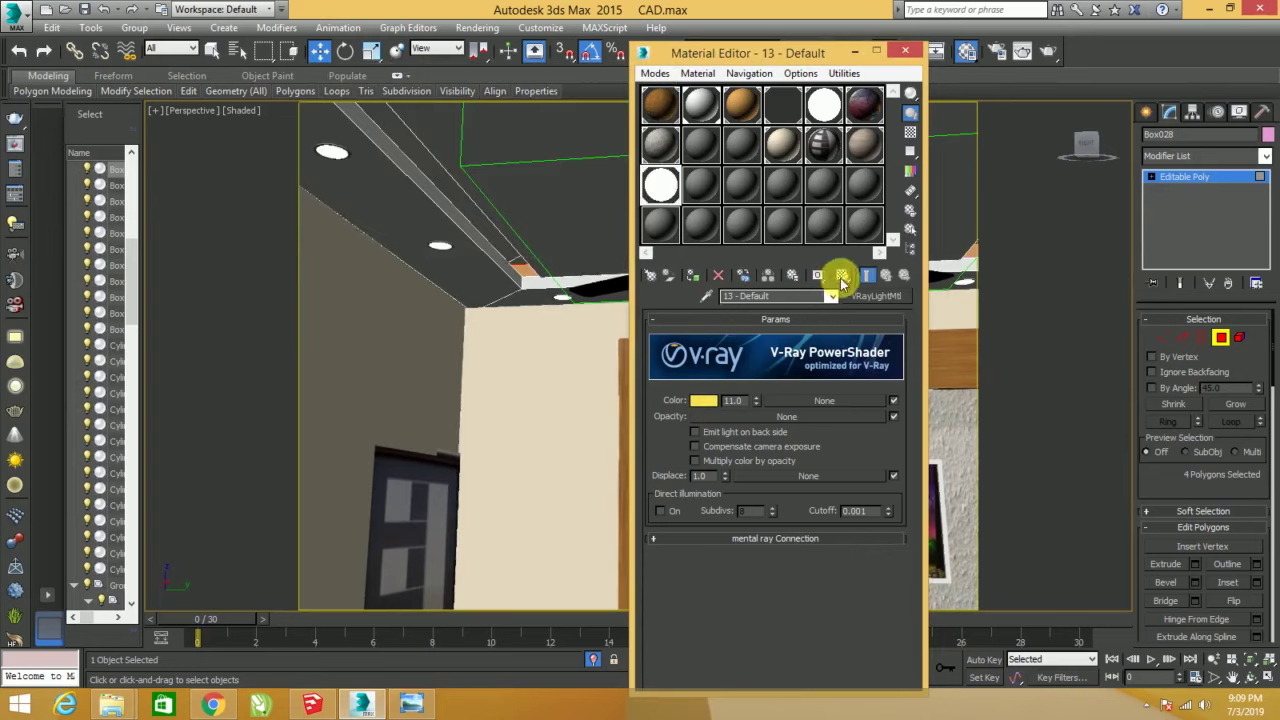
pyautogui.click(905, 52)
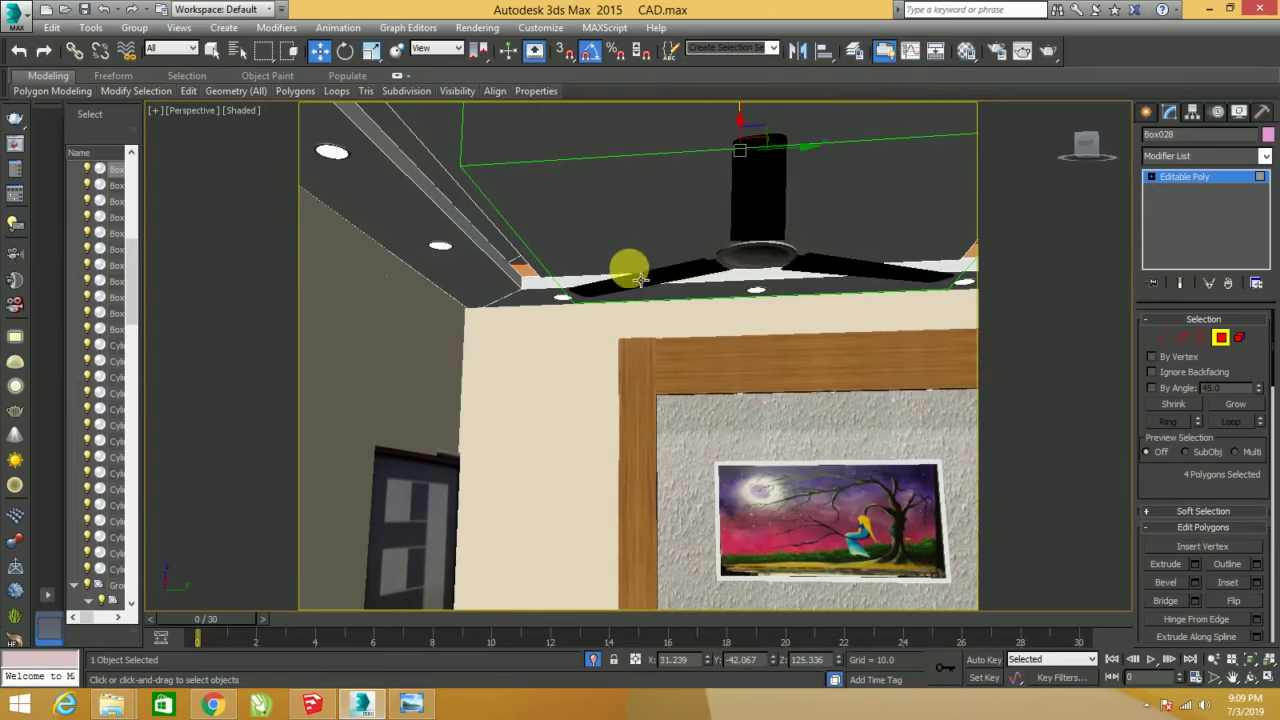
# - Select the ceiling's border faces and inset them by 1.134
pyautogui.moveTo(623, 266)
pyautogui.keyDown('alt'); pyautogui.mouseDown(button='middle')
pyautogui.moveTo(686, 295)
pyautogui.moveTo(549, 251)
pyautogui.moveTo(583, 302)
pyautogui.mouseUp(button='middle'); pyautogui.keyUp('alt')
pyautogui.click(550, 246)
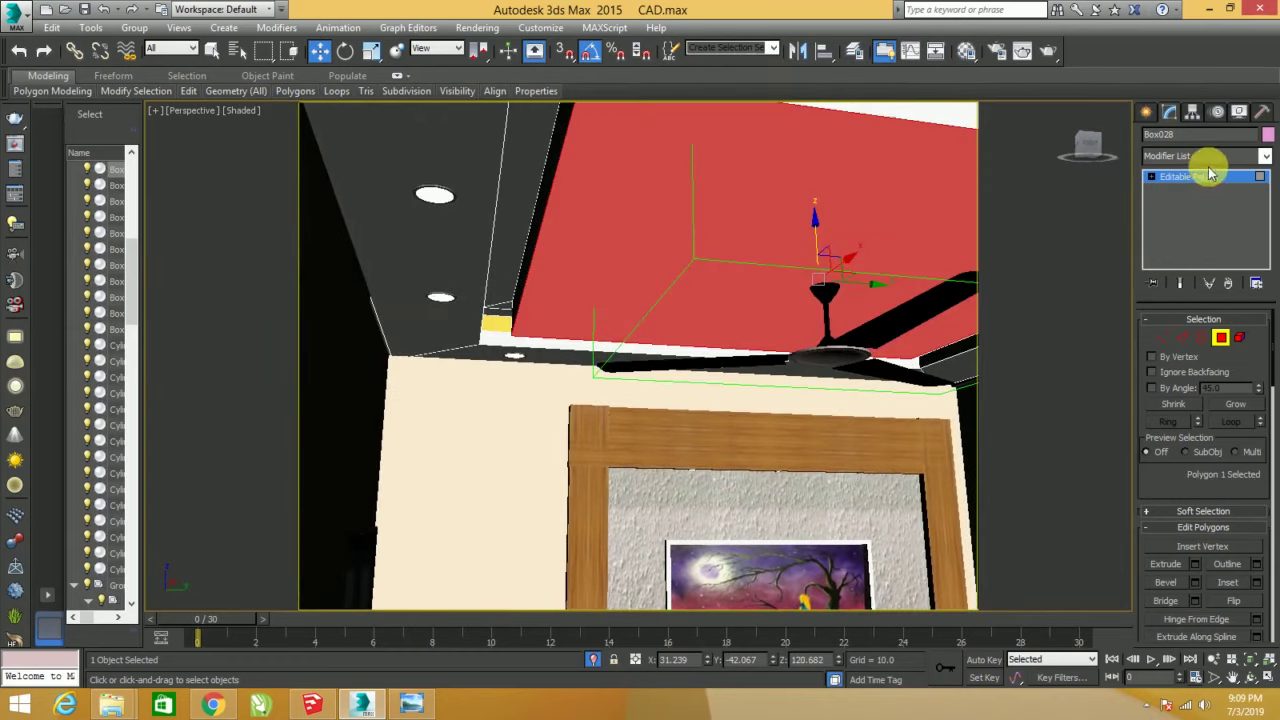
pyautogui.click(545, 218)
pyautogui.keyDown('alt'); pyautogui.moveTo(640, 214); pyautogui.dragTo(634, 249, button='middle'); pyautogui.keyUp('alt')
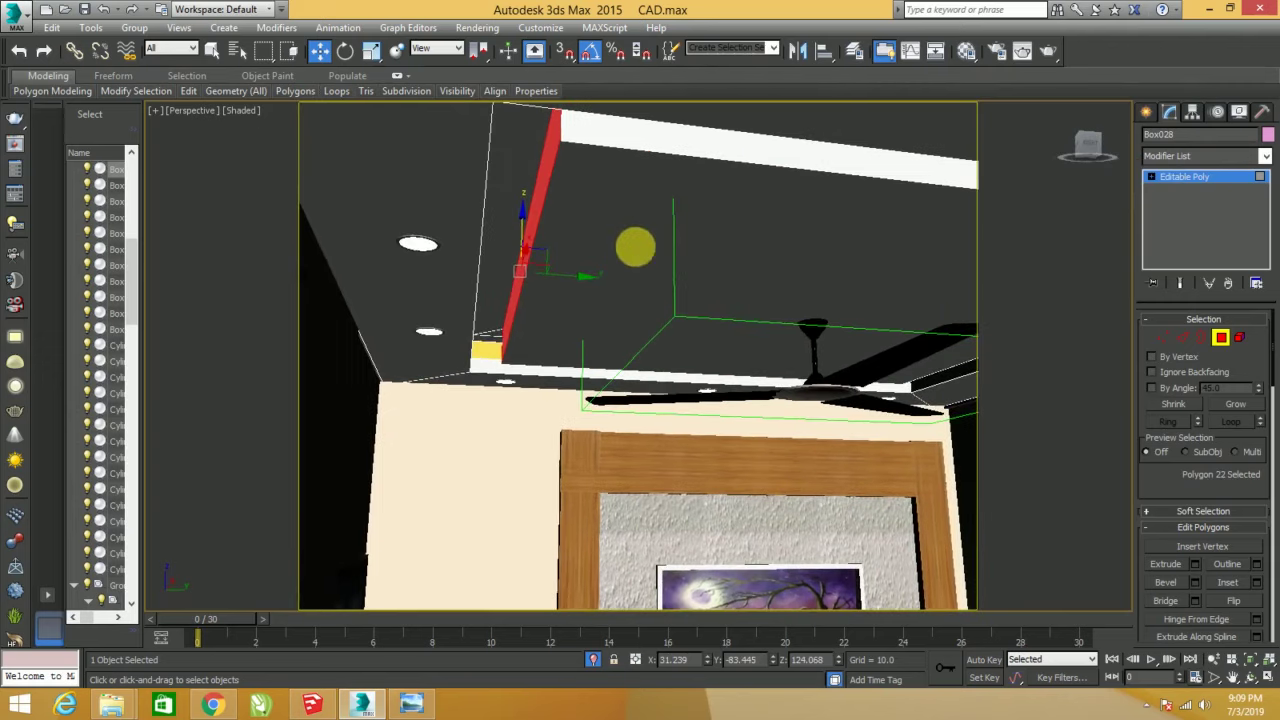
pyautogui.keyDown('ctrl'); pyautogui.click(674, 137); pyautogui.keyUp('ctrl')
pyautogui.rightClick(680, 234)
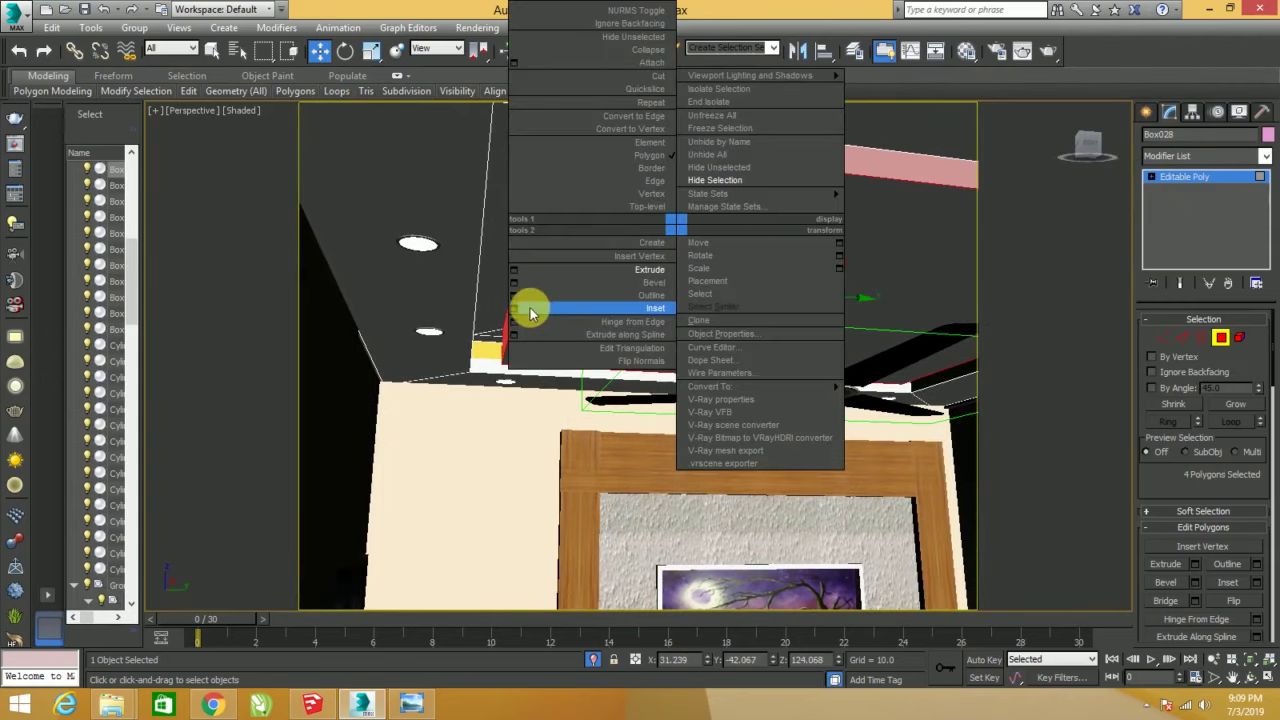
pyautogui.click(530, 308)
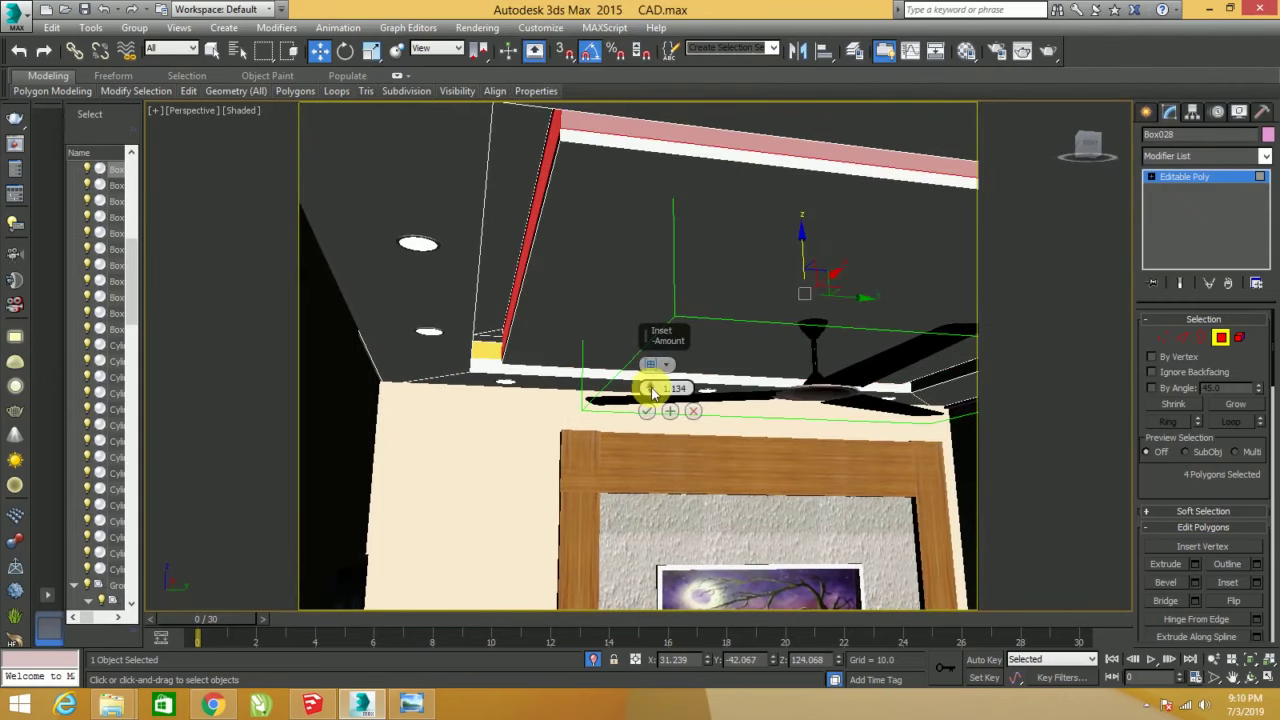
pyautogui.rightClick(674, 312)
pyautogui.click(491, 297)
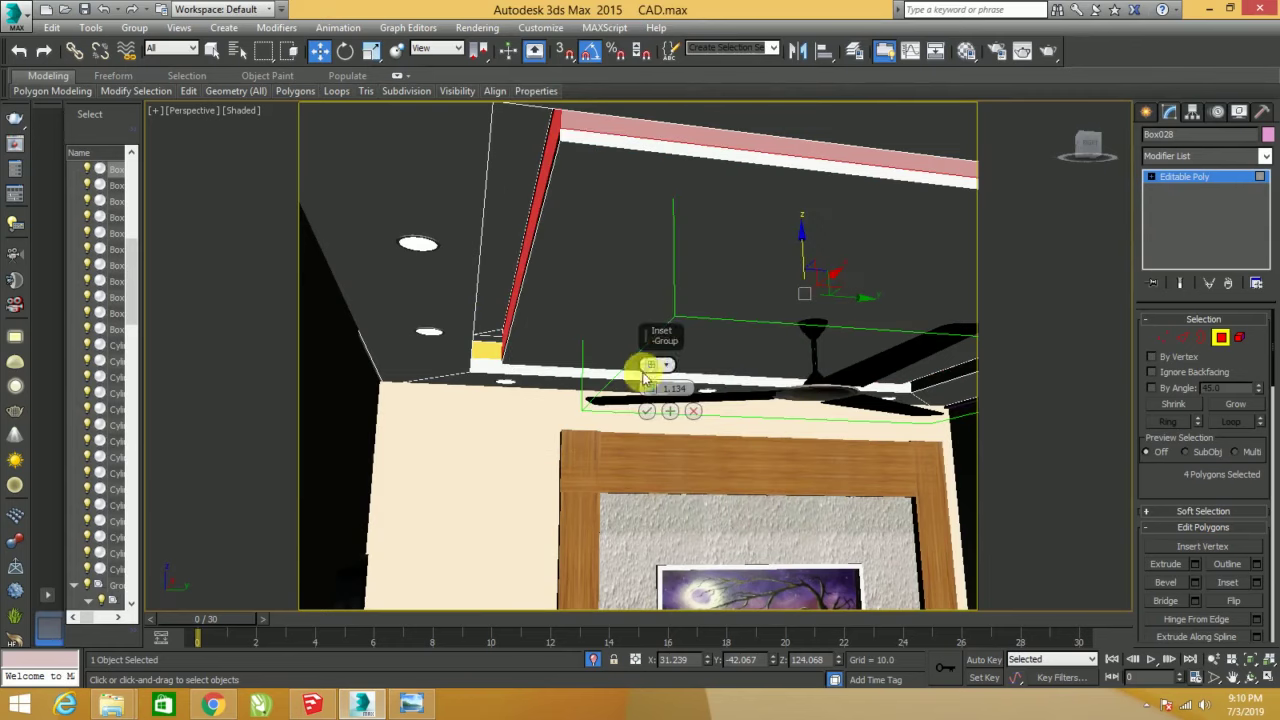
# - Extrude the cove faces by -9.097 and assign the yellow light material to them
pyautogui.rightClick(656, 305)
pyautogui.click(502, 355)
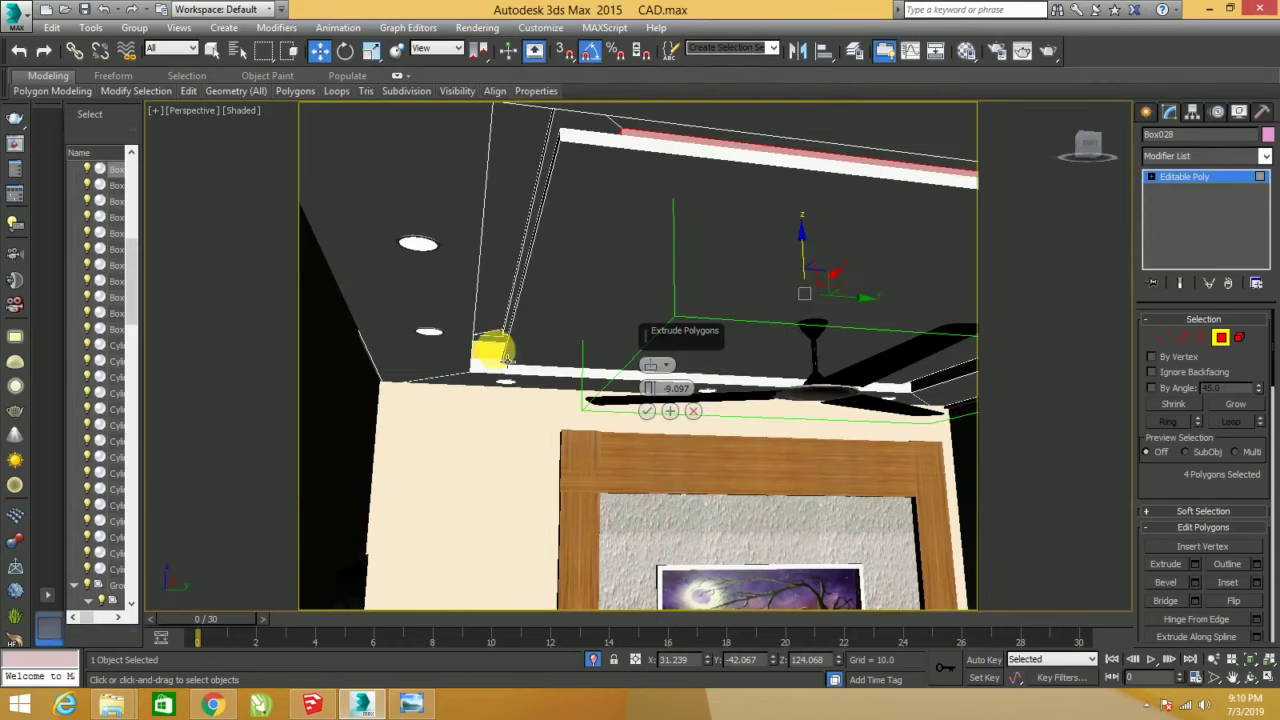
pyautogui.click(645, 410)
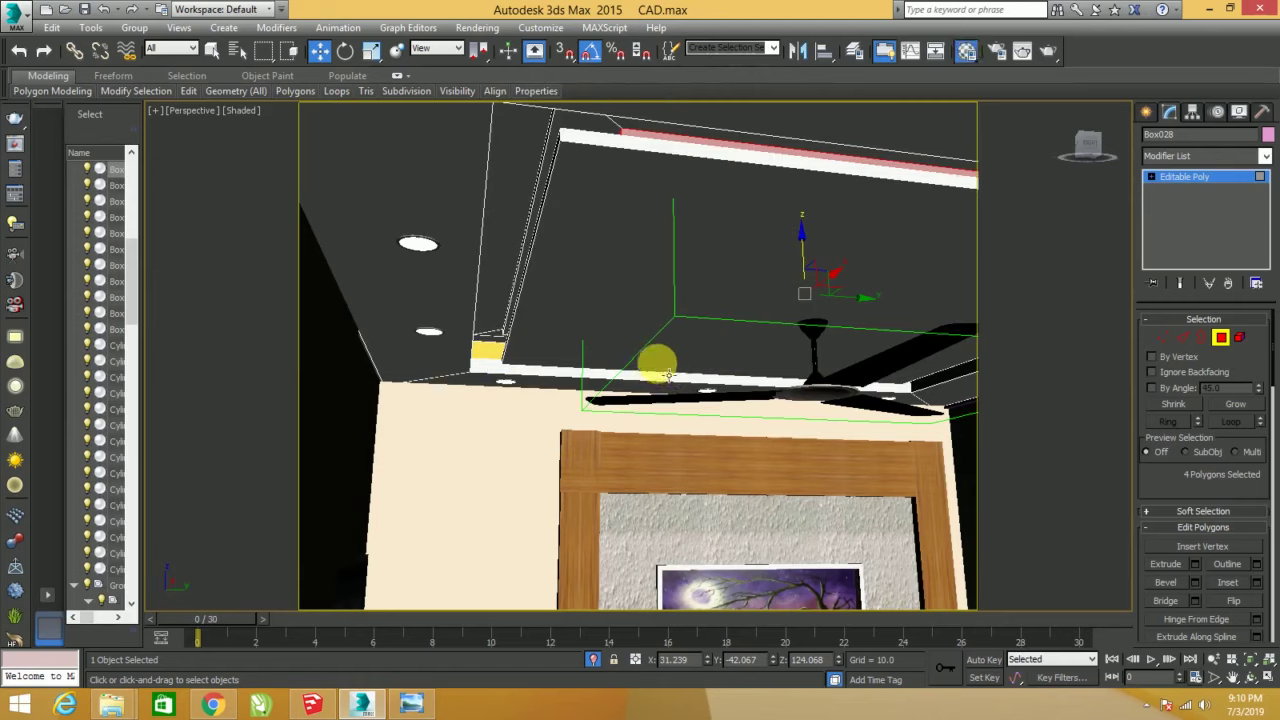
pyautogui.press('m')
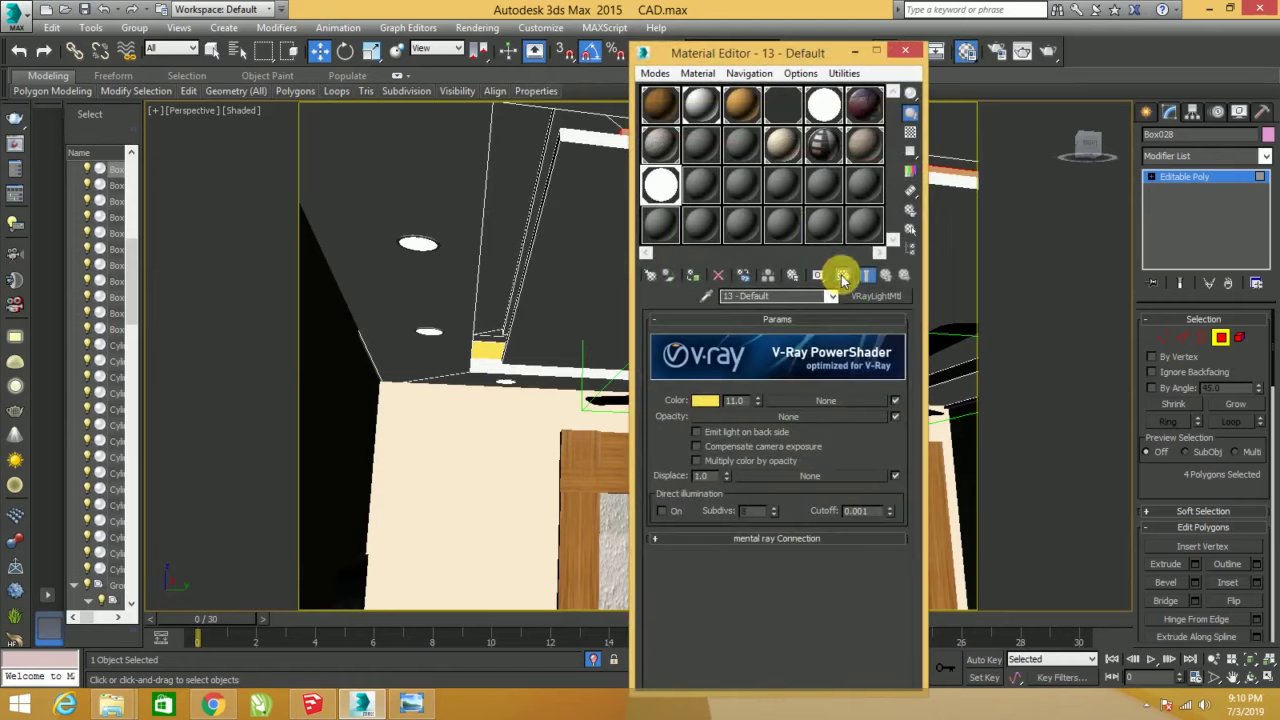
pyautogui.click(910, 50)
pyautogui.click(795, 317)
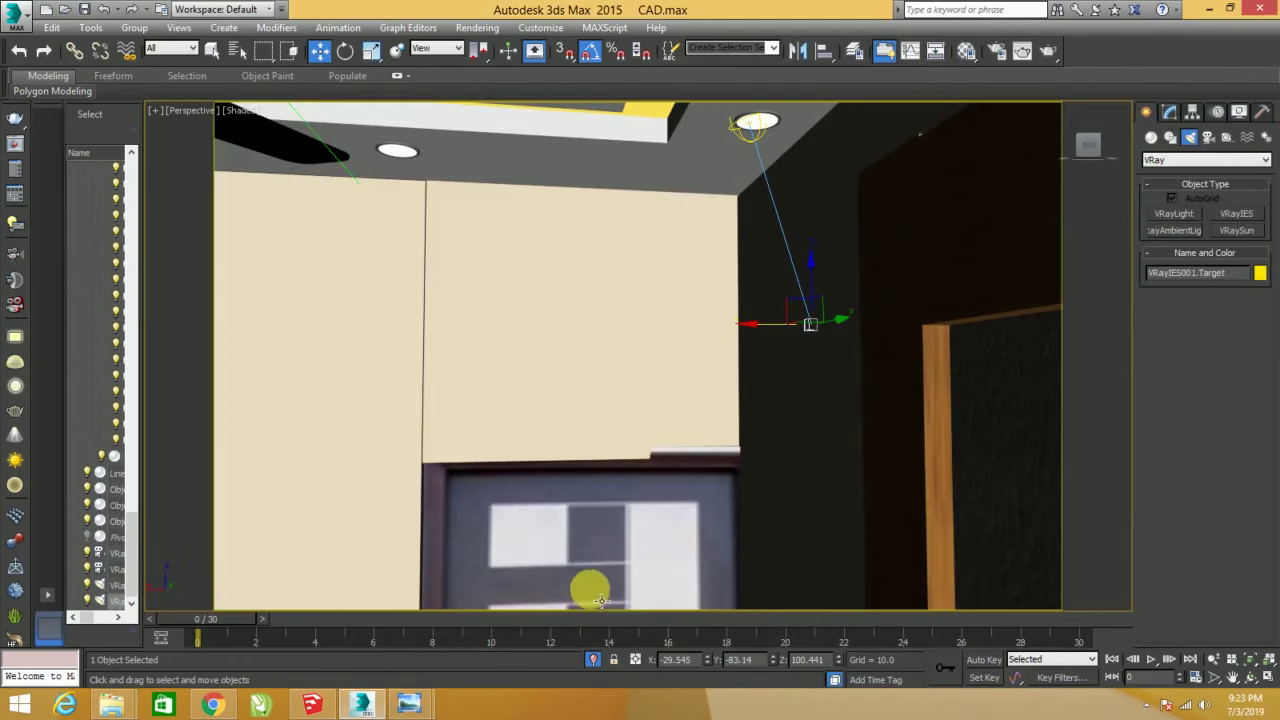
# - Select VRayIES001 and Shift-drag a copy along the ceiling edge above the painting
pyautogui.moveTo(586, 591)
pyautogui.keyDown('alt'); pyautogui.mouseDown(button='middle')
pyautogui.moveTo(680, 429)
pyautogui.moveTo(694, 443)
pyautogui.moveTo(785, 292)
pyautogui.moveTo(777, 221)
pyautogui.mouseUp(button='middle'); pyautogui.keyUp('alt')
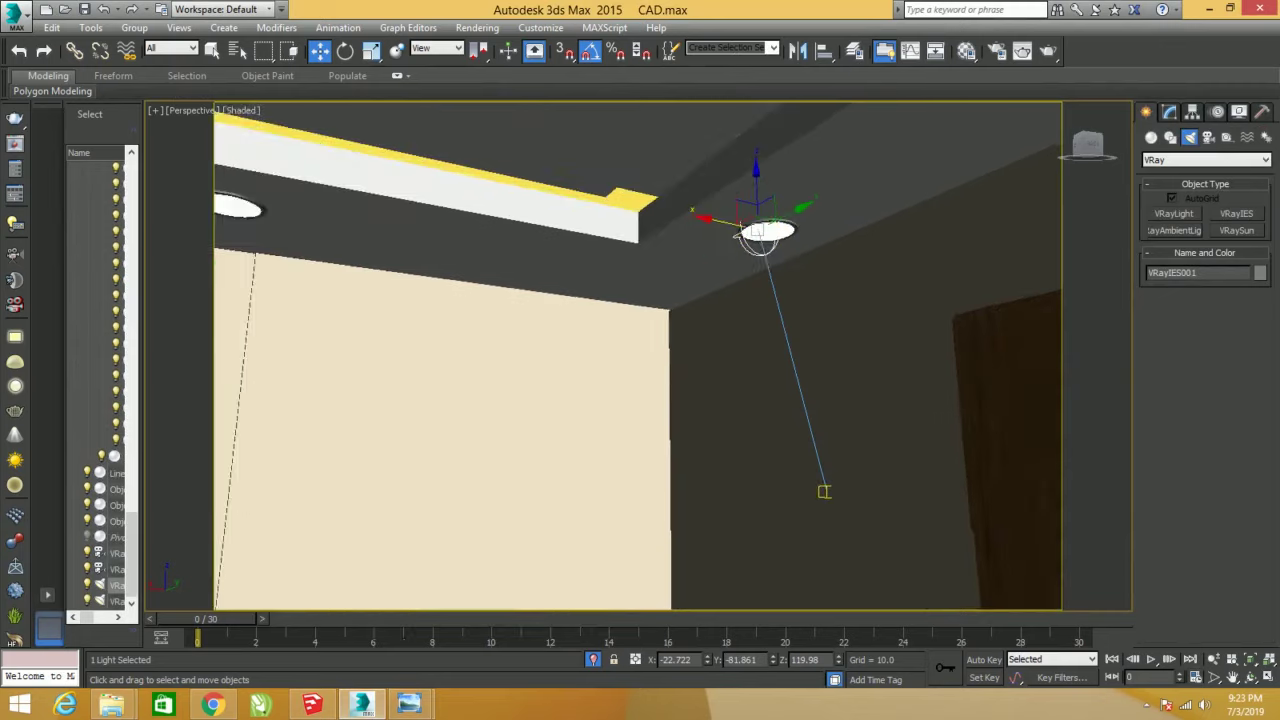
pyautogui.click(777, 221)
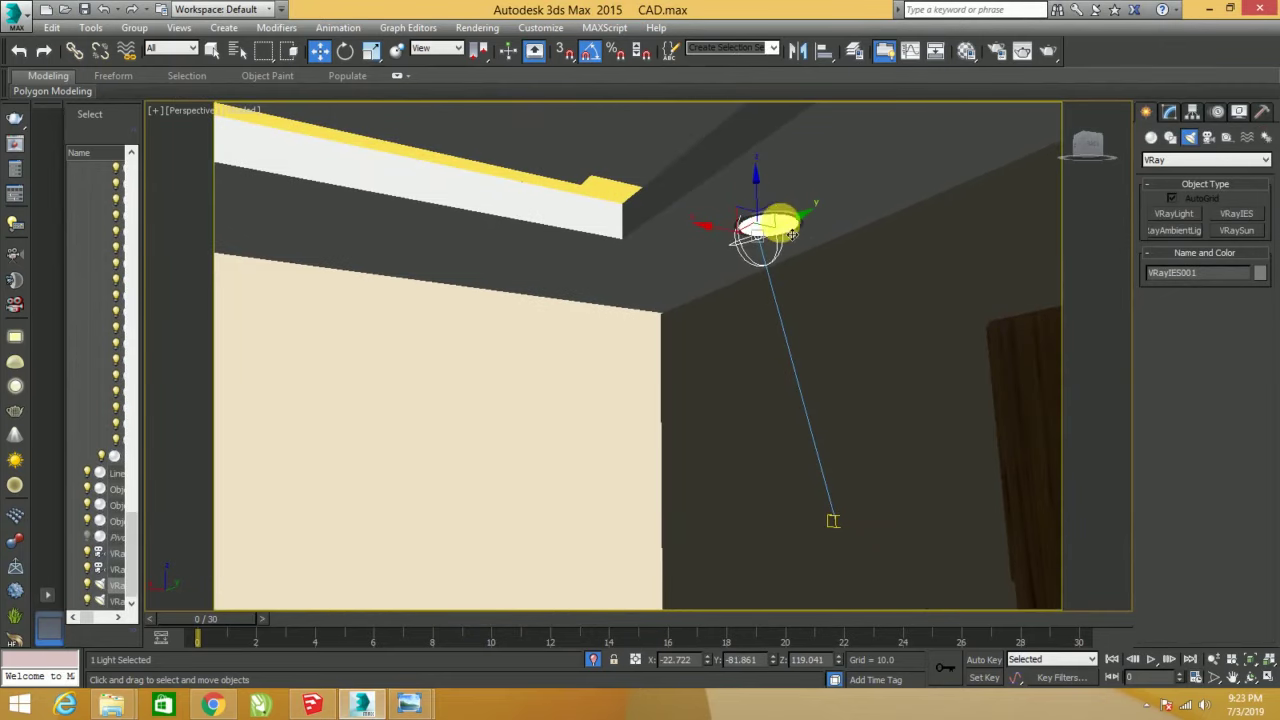
pyautogui.moveTo(803, 223)
pyautogui.keyDown('alt'); pyautogui.mouseDown(button='middle')
pyautogui.moveTo(849, 257)
pyautogui.moveTo(752, 252)
pyautogui.moveTo(815, 238)
pyautogui.mouseUp(button='middle'); pyautogui.keyUp('alt')
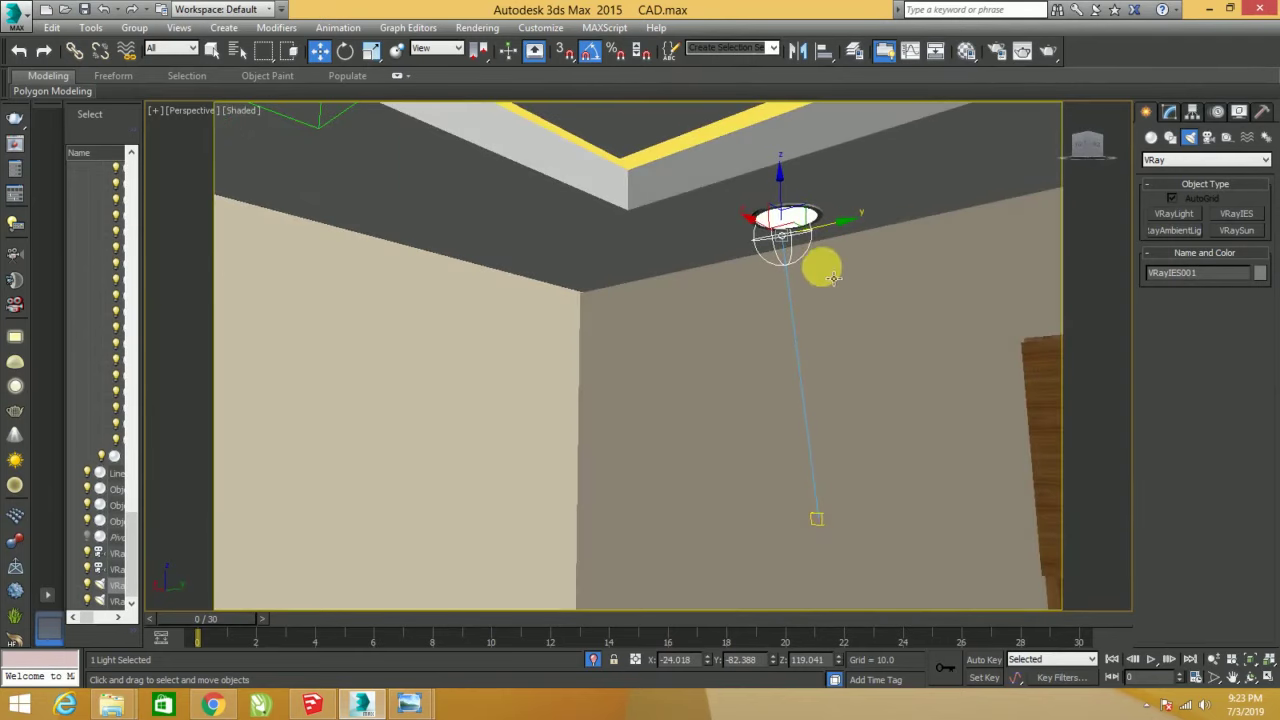
pyautogui.moveTo(819, 517)
pyautogui.keyDown('alt'); pyautogui.mouseDown(button='middle')
pyautogui.moveTo(766, 409)
pyautogui.moveTo(703, 434)
pyautogui.moveTo(763, 423)
pyautogui.moveTo(706, 451)
pyautogui.moveTo(657, 405)
pyautogui.mouseUp(button='middle'); pyautogui.keyUp('alt')
pyautogui.moveTo(657, 405); pyautogui.dragTo(845, 399)
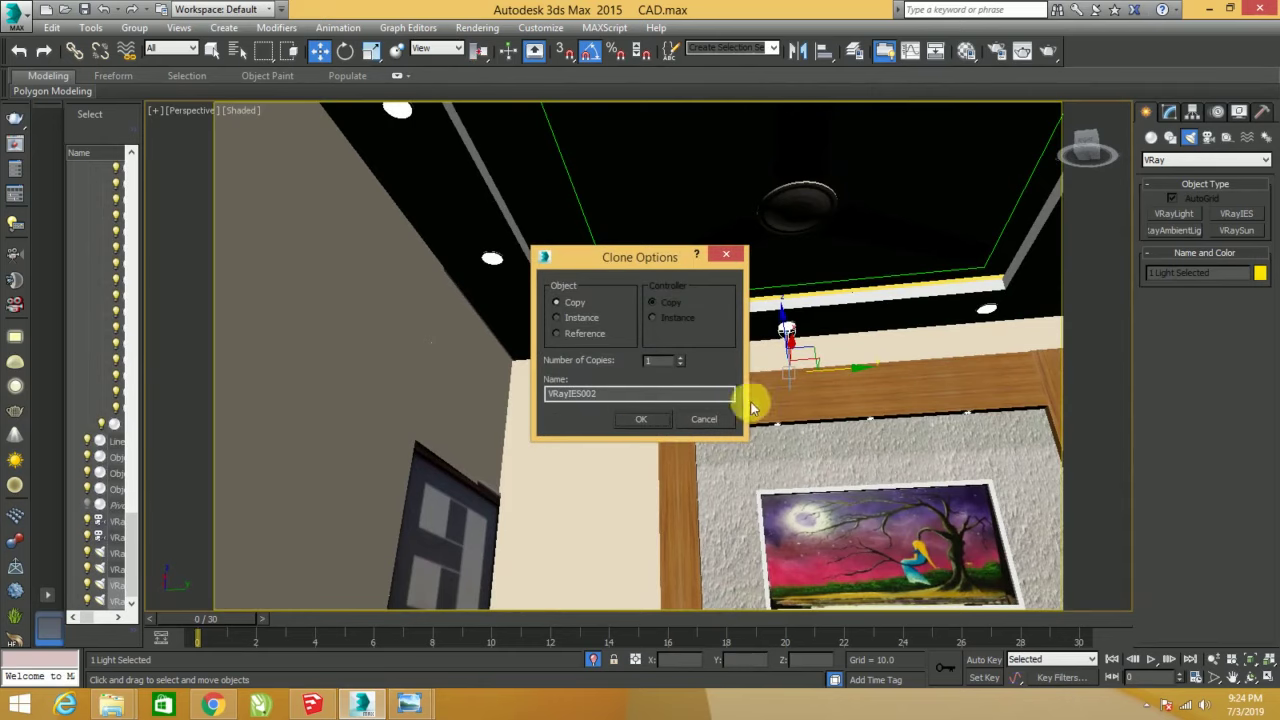
# - Confirm the VRayIES002 copy and select the copied lights' targets in wireframe
pyautogui.click(641, 419)
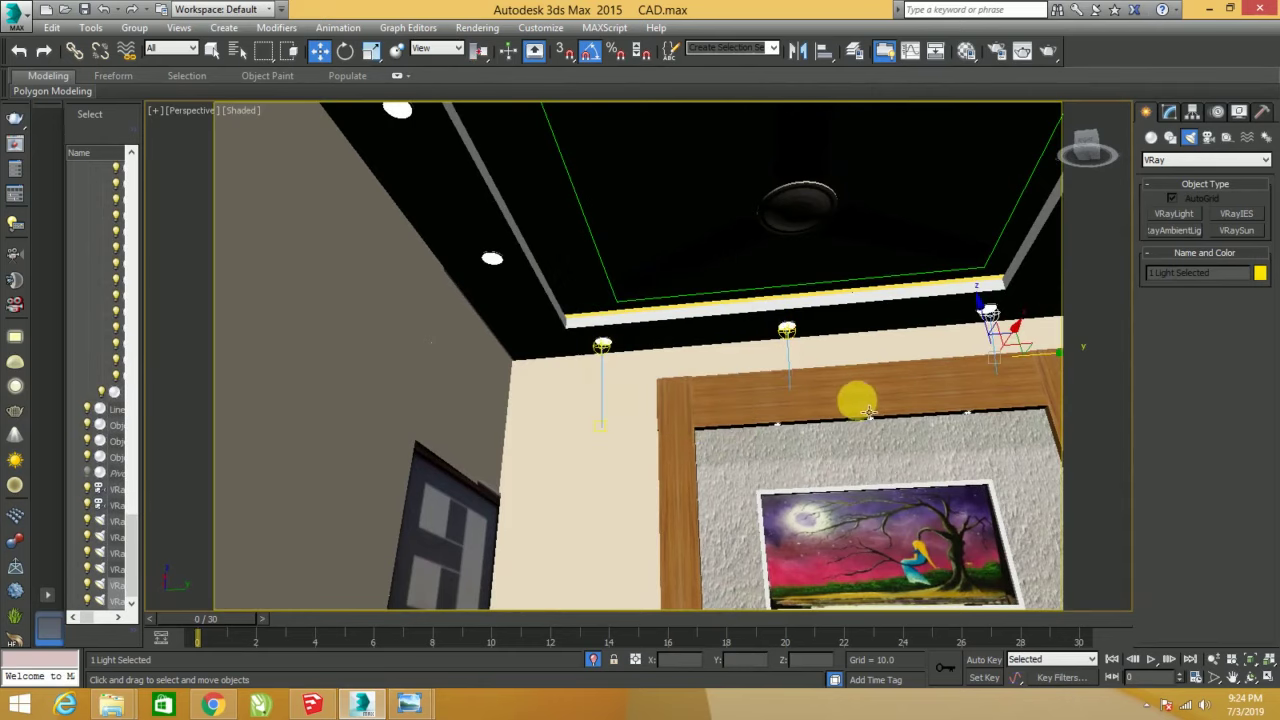
pyautogui.moveTo(800, 433)
pyautogui.keyDown('alt'); pyautogui.mouseDown(button='middle')
pyautogui.moveTo(820, 423)
pyautogui.moveTo(820, 441)
pyautogui.mouseUp(button='middle'); pyautogui.keyUp('alt')
pyautogui.moveTo(820, 441); pyautogui.dragTo(828, 452)
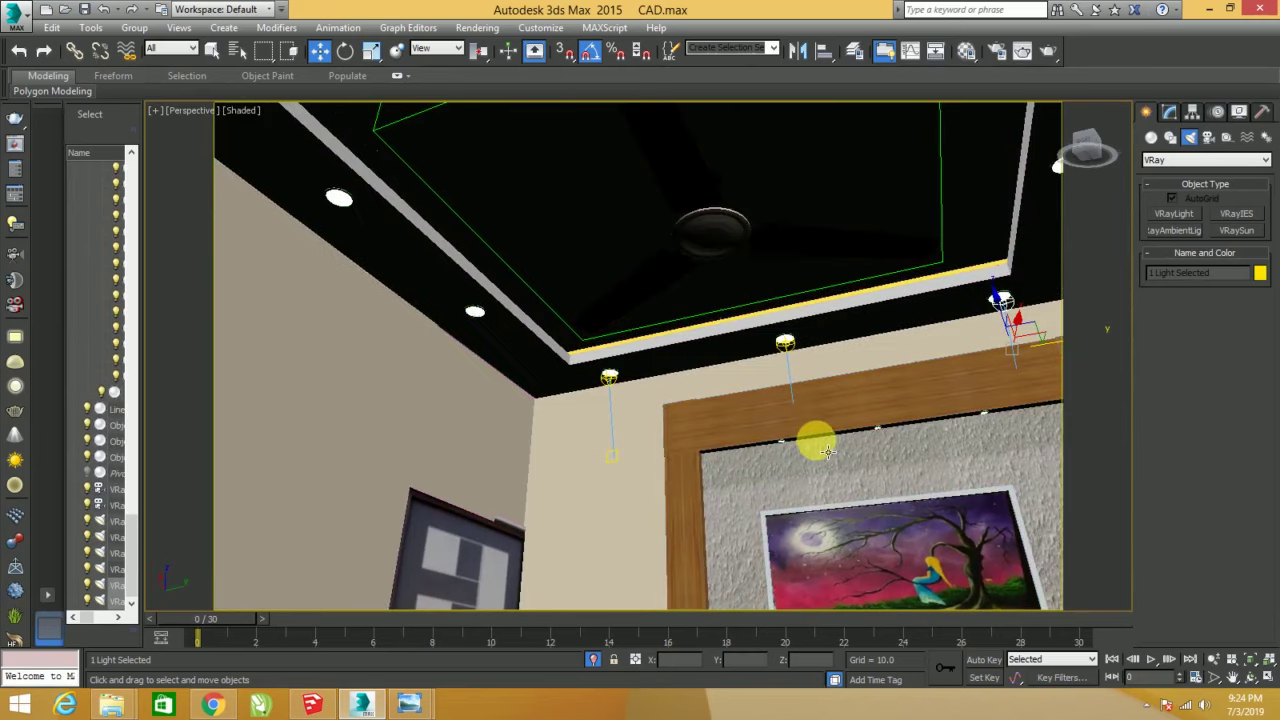
pyautogui.press('F3')
pyautogui.click(806, 451)
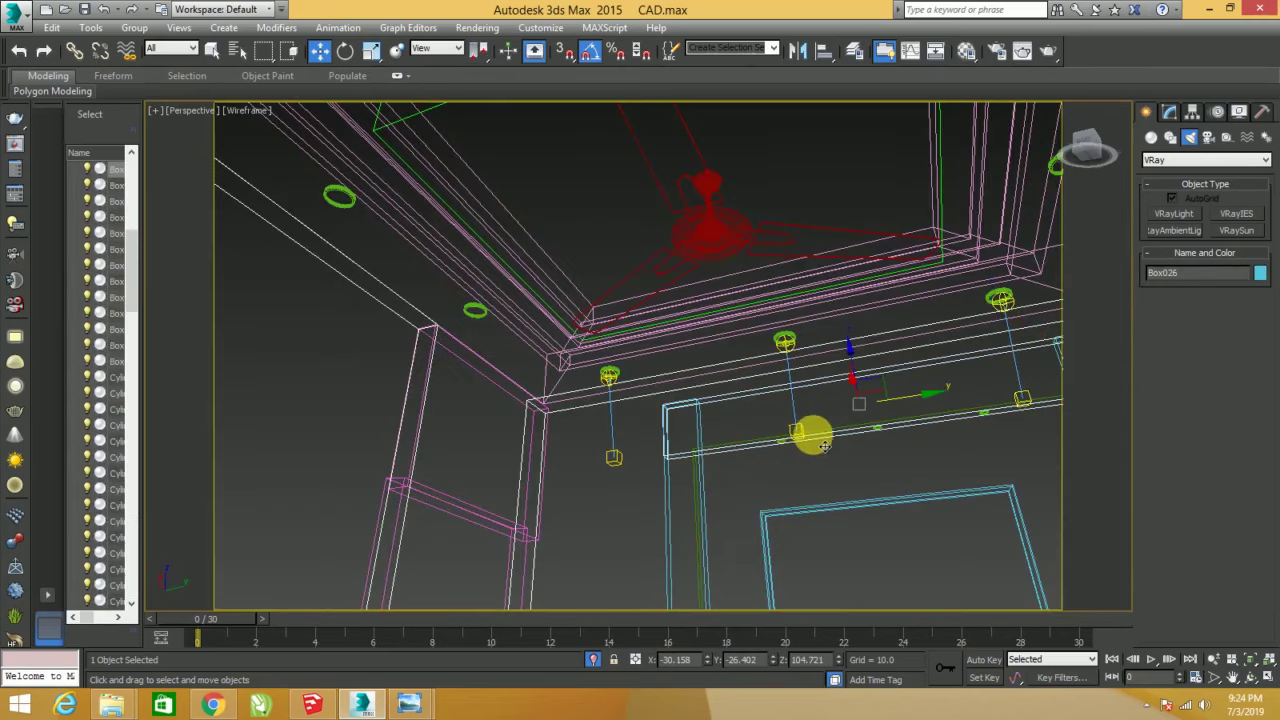
pyautogui.scroll(3, 806, 450)
pyautogui.scroll(3, 806, 447)
pyautogui.click(806, 443)
pyautogui.moveTo(806, 443); pyautogui.dragTo(682, 414, button='middle')
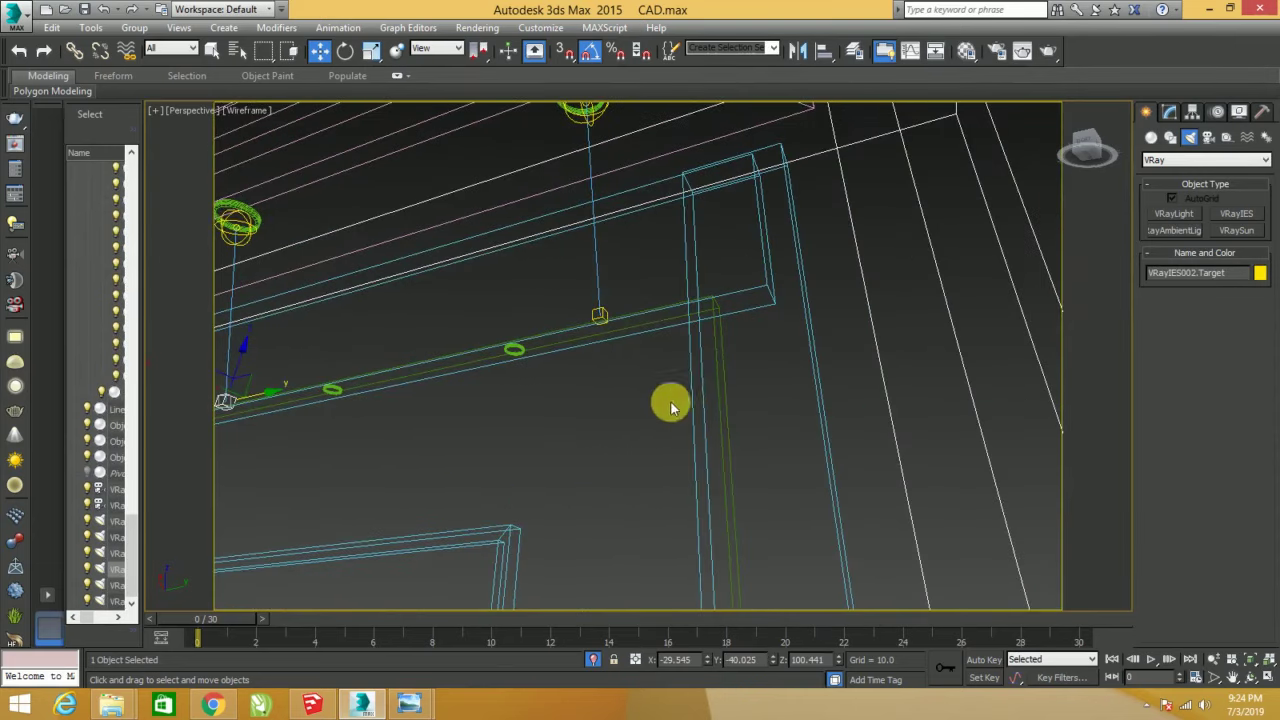
pyautogui.keyDown('ctrl'); pyautogui.click(611, 328); pyautogui.keyUp('ctrl')
pyautogui.press('z')
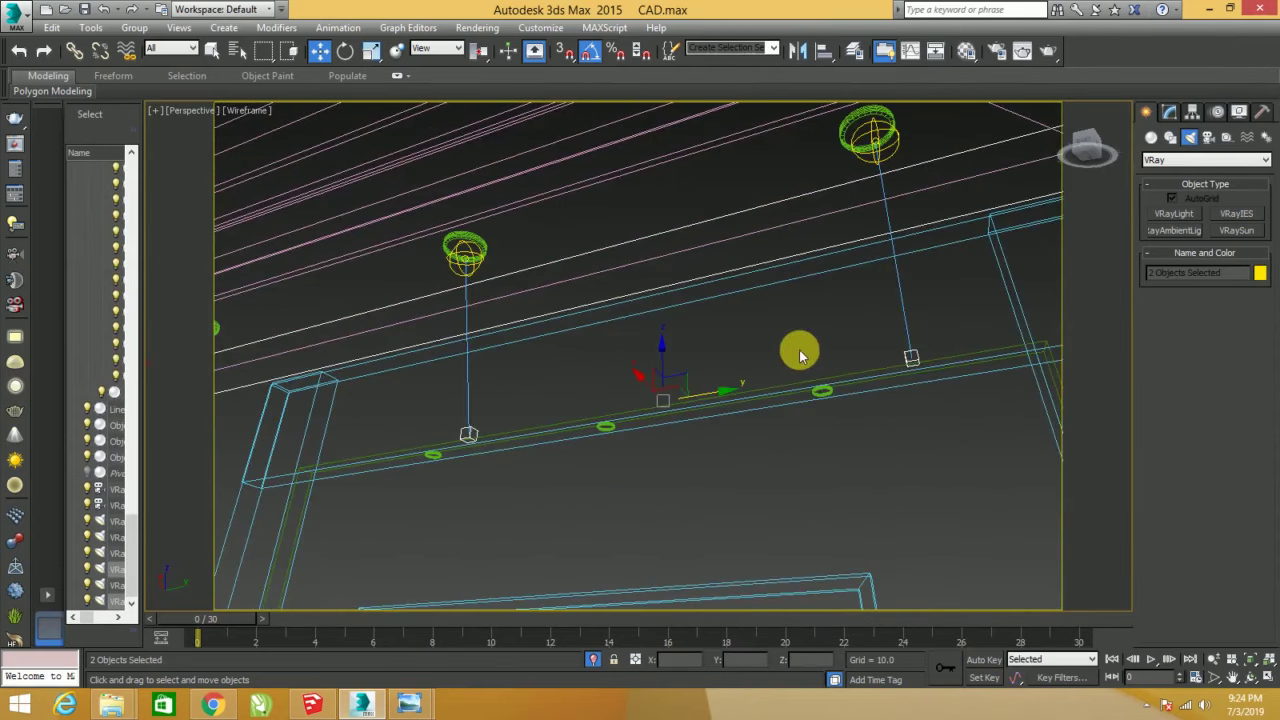
pyautogui.press('F3')
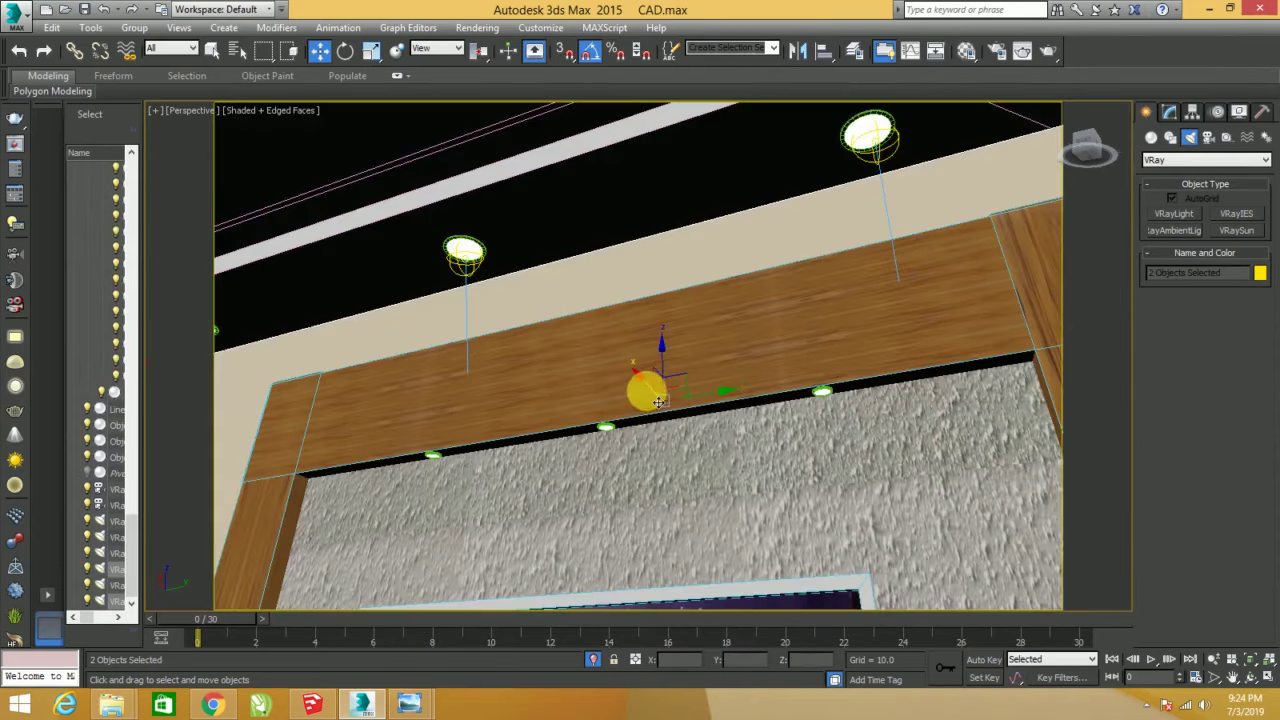
# - Try lowering the middle IES light and its target down the wall, then revert it
pyautogui.moveTo(650, 400)
pyautogui.mouseDown(button='middle')
pyautogui.moveTo(619, 407)
pyautogui.moveTo(640, 412)
pyautogui.mouseUp(button='middle')
pyautogui.click(520, 258)
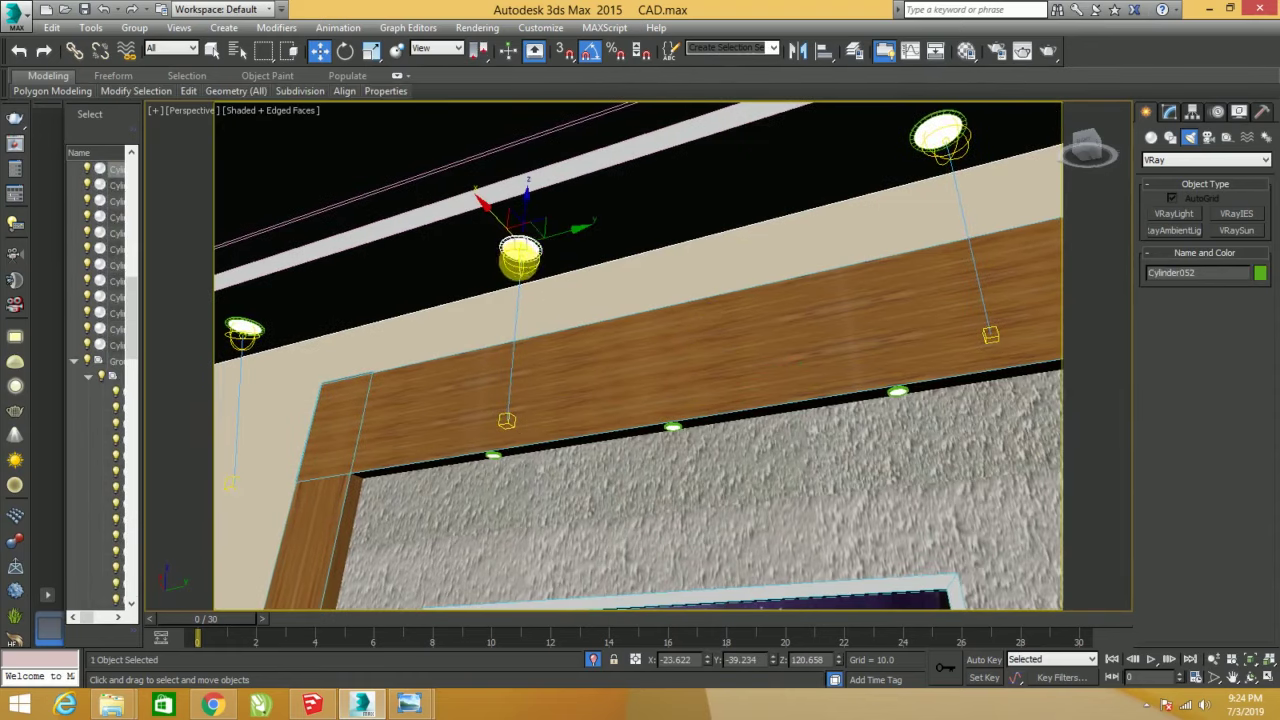
pyautogui.keyDown('ctrl'); pyautogui.click(507, 422); pyautogui.keyUp('ctrl')
pyautogui.moveTo(528, 290); pyautogui.dragTo(540, 495)
pyautogui.hotkey('ctrl', 'z')
pyautogui.hotkey('ctrl', 'z')
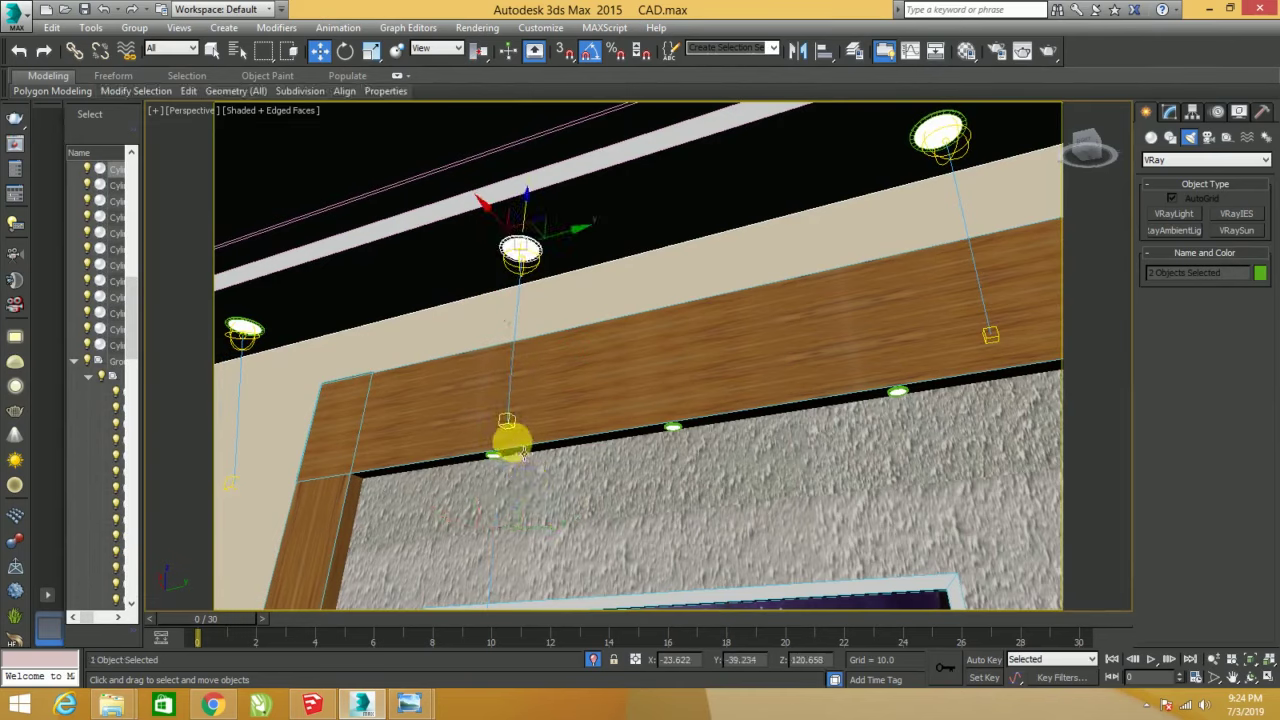
pyautogui.click(523, 278)
pyautogui.keyDown('ctrl'); pyautogui.click(510, 425); pyautogui.keyUp('ctrl')
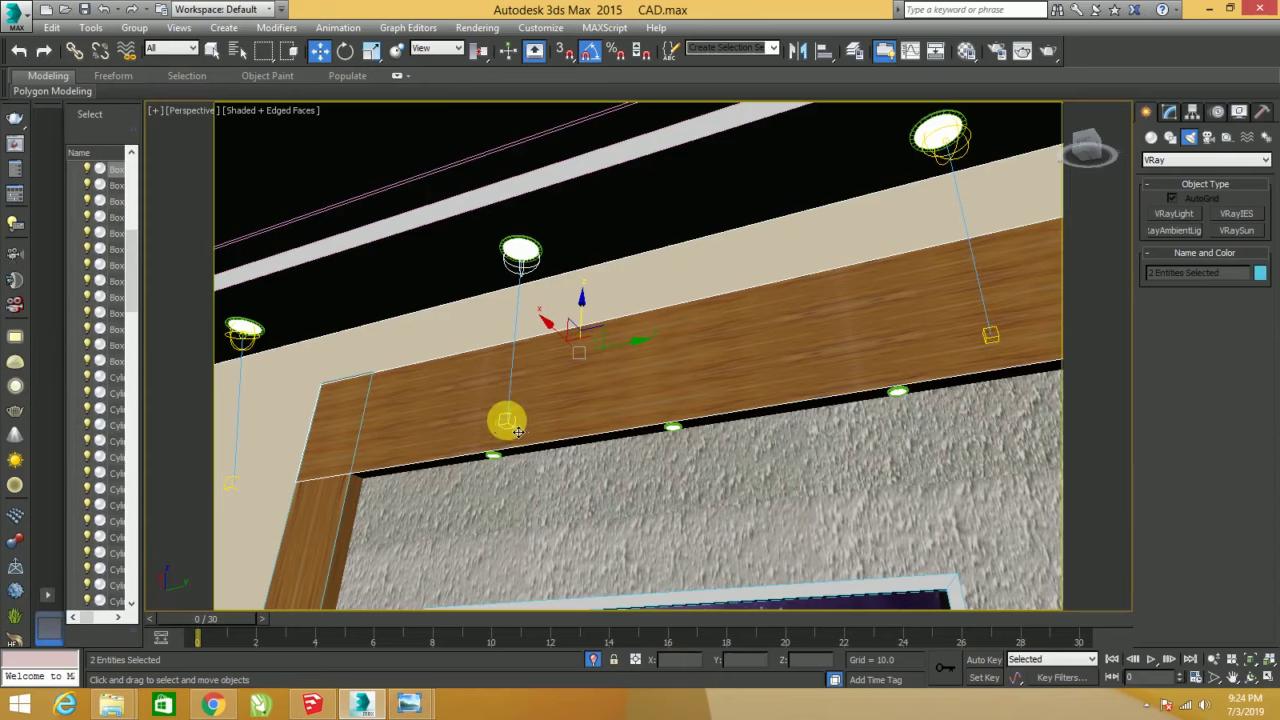
pyautogui.moveTo(523, 292)
pyautogui.mouseDown()
pyautogui.moveTo(530, 528)
pyautogui.moveTo(520, 520)
pyautogui.mouseUp()
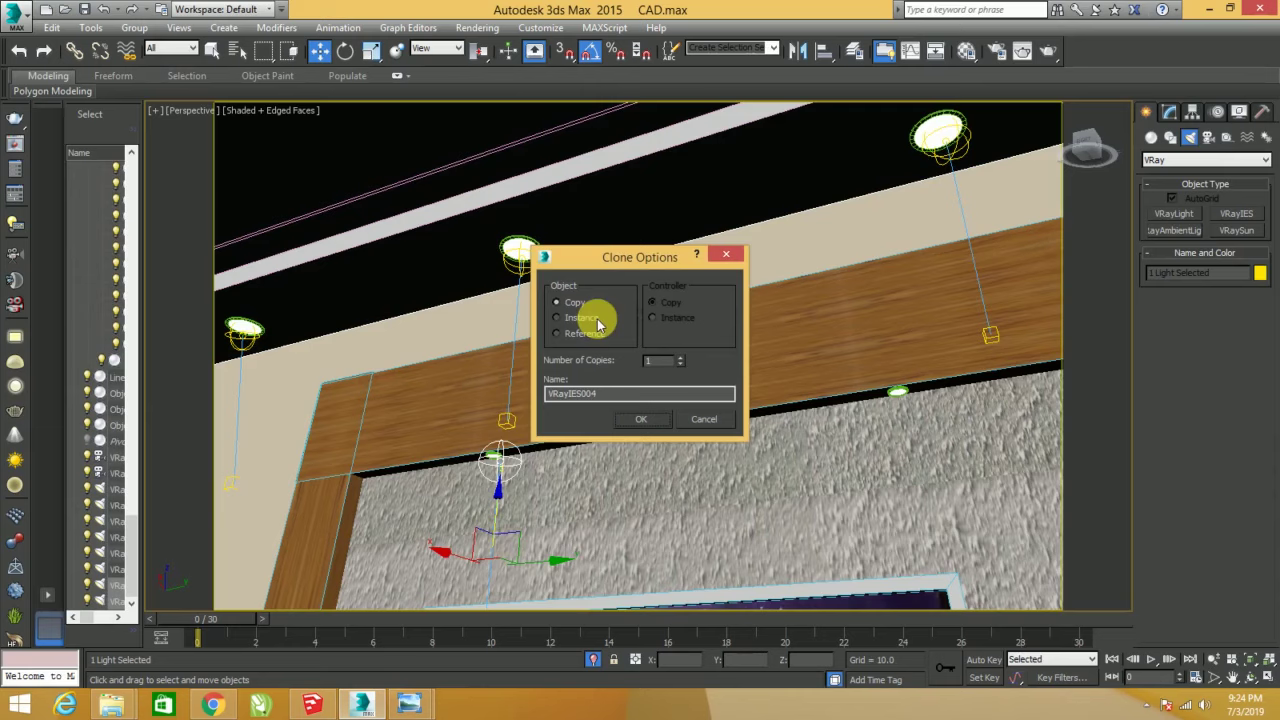
pyautogui.click(731, 262)
pyautogui.click(670, 340)
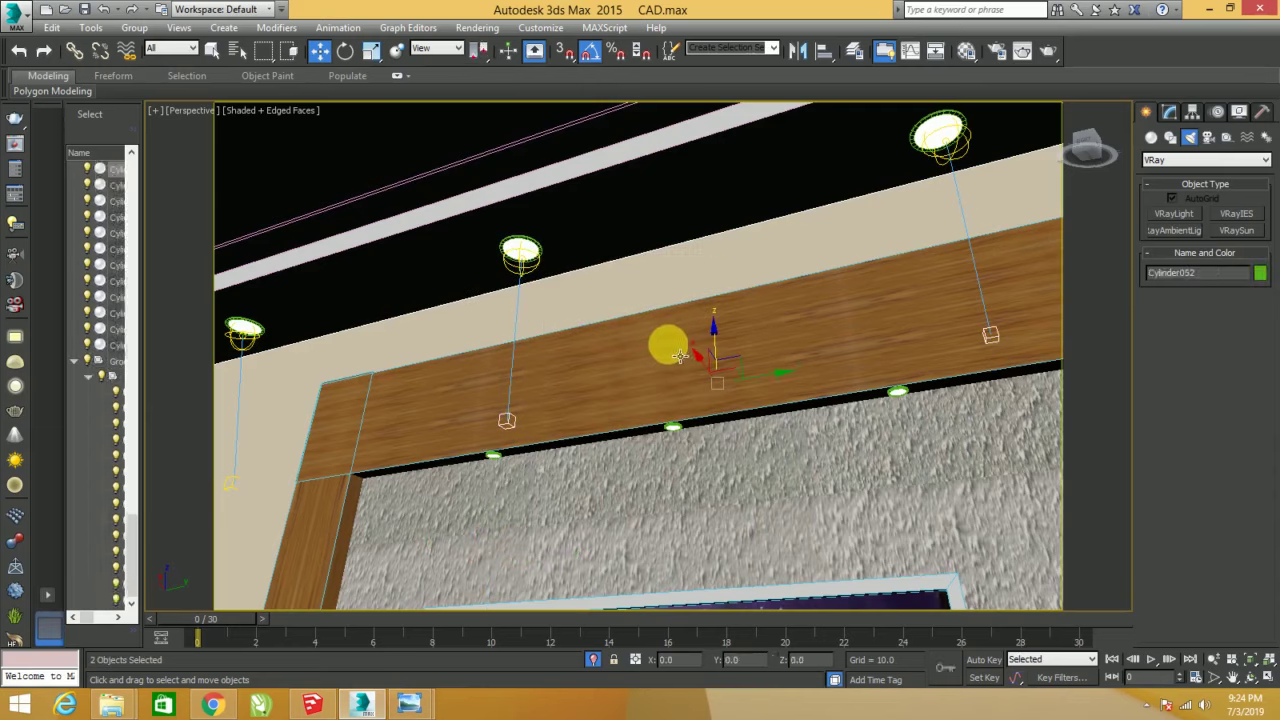
pyautogui.hotkey('ctrl', 'z')
pyautogui.hotkey('ctrl', 'z')
pyautogui.hotkey('ctrl', 'z')
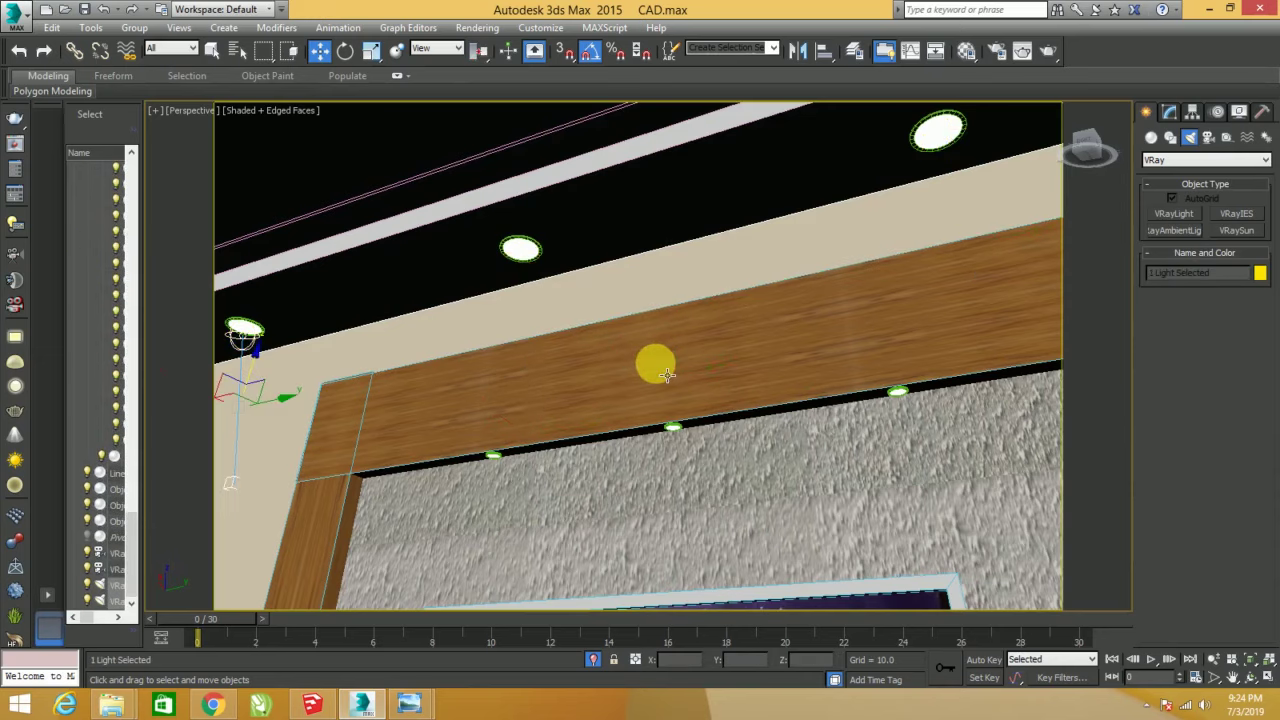
# - Place two more instanced IES light copies, one at the ceiling's left end and one toward the right
pyautogui.moveTo(660, 376); pyautogui.dragTo(719, 356, button='middle')
pyautogui.keyDown('shift'); pyautogui.moveTo(314, 400); pyautogui.dragTo(630, 400); pyautogui.keyUp('shift')
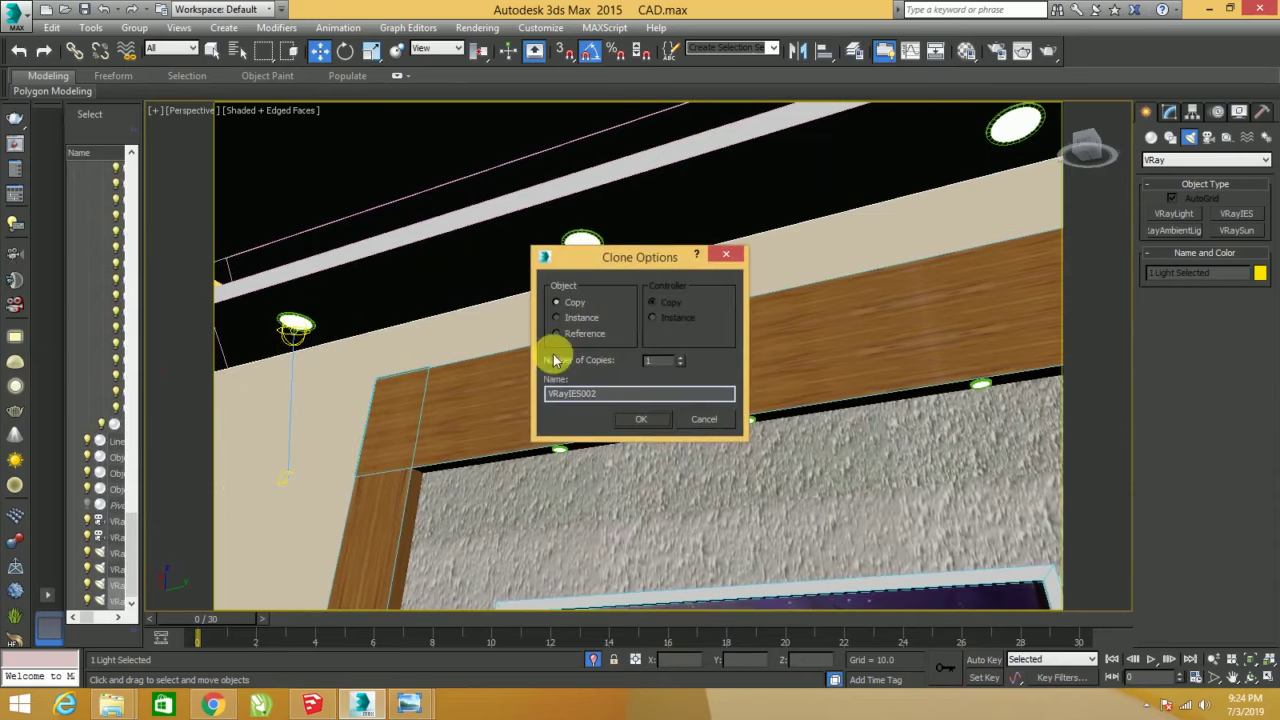
pyautogui.click(650, 420)
pyautogui.keyDown('shift'); pyautogui.moveTo(614, 337); pyautogui.dragTo(1087, 281); pyautogui.keyUp('shift')
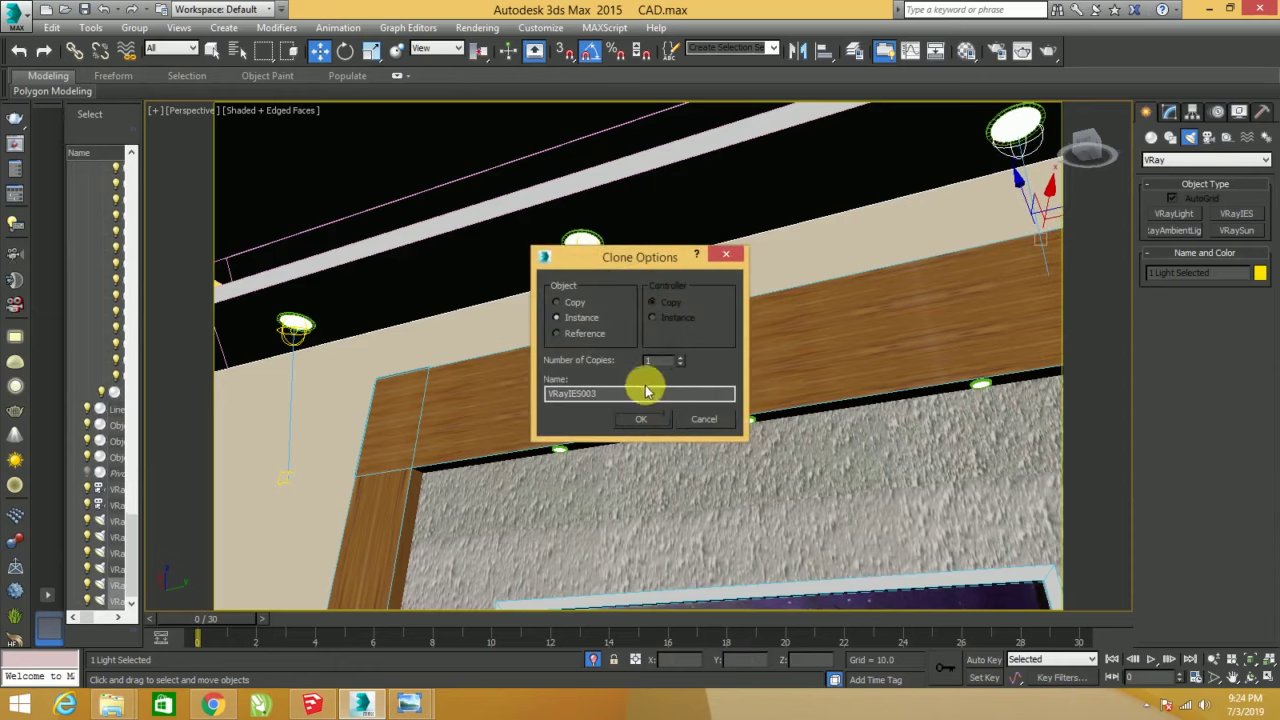
pyautogui.click(640, 420)
pyautogui.keyDown('alt'); pyautogui.moveTo(657, 409); pyautogui.dragTo(678, 410, button='middle'); pyautogui.keyUp('alt')
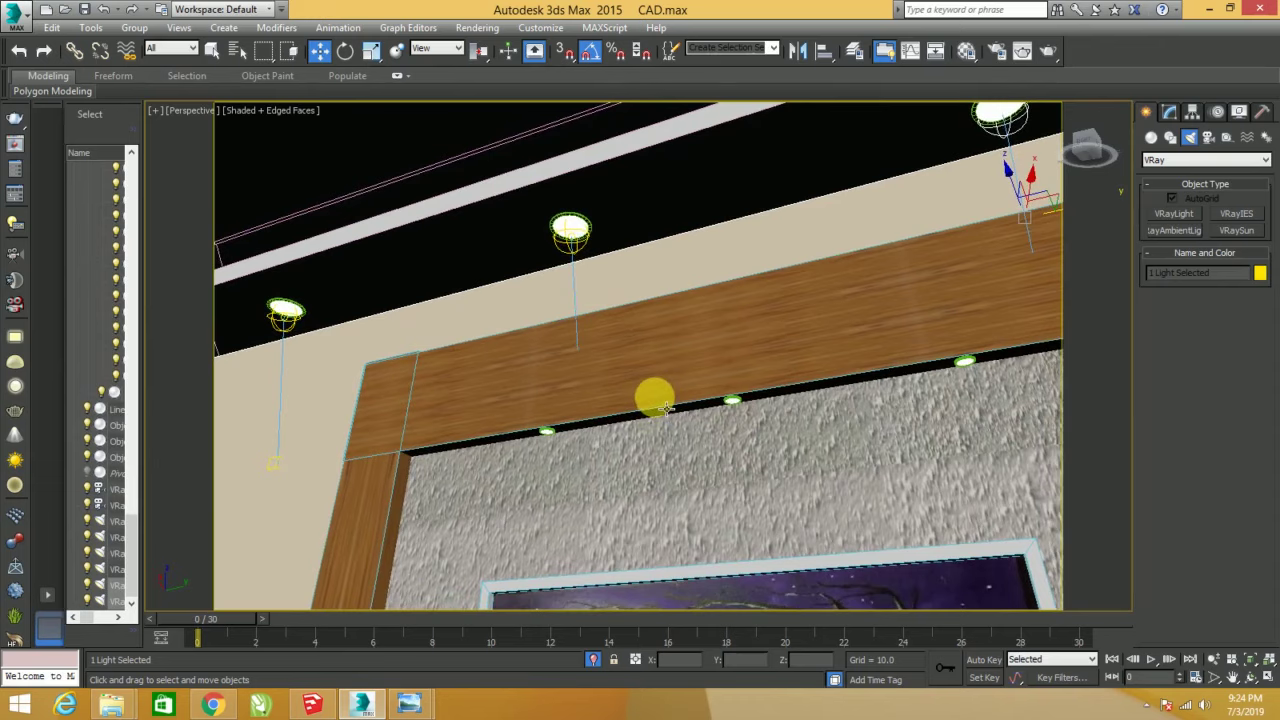
pyautogui.press('F3')
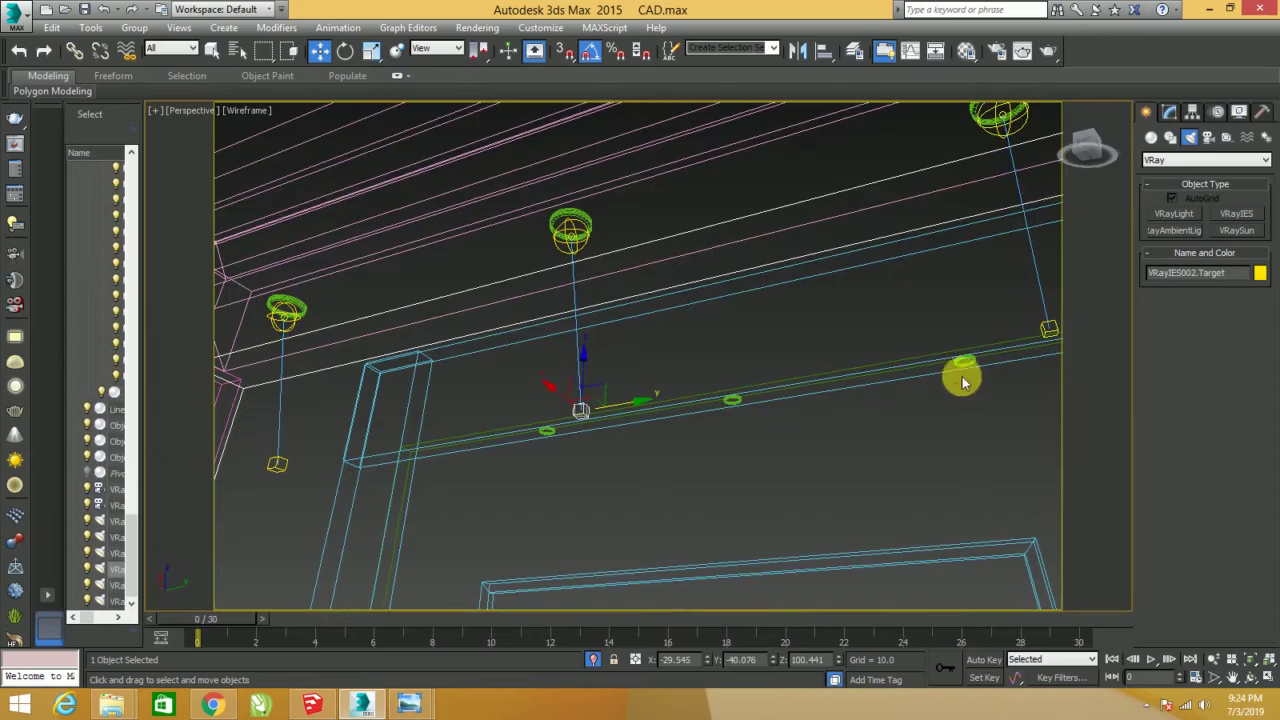
# - Select the two light targets without the beam and move them upward
pyautogui.moveTo(963, 371)
pyautogui.keyDown('alt'); pyautogui.mouseDown(button='middle')
pyautogui.moveTo(817, 349)
pyautogui.moveTo(951, 323)
pyautogui.mouseUp(button='middle'); pyautogui.keyUp('alt')
pyautogui.keyDown('ctrl'); pyautogui.click(955, 325); pyautogui.keyUp('ctrl')
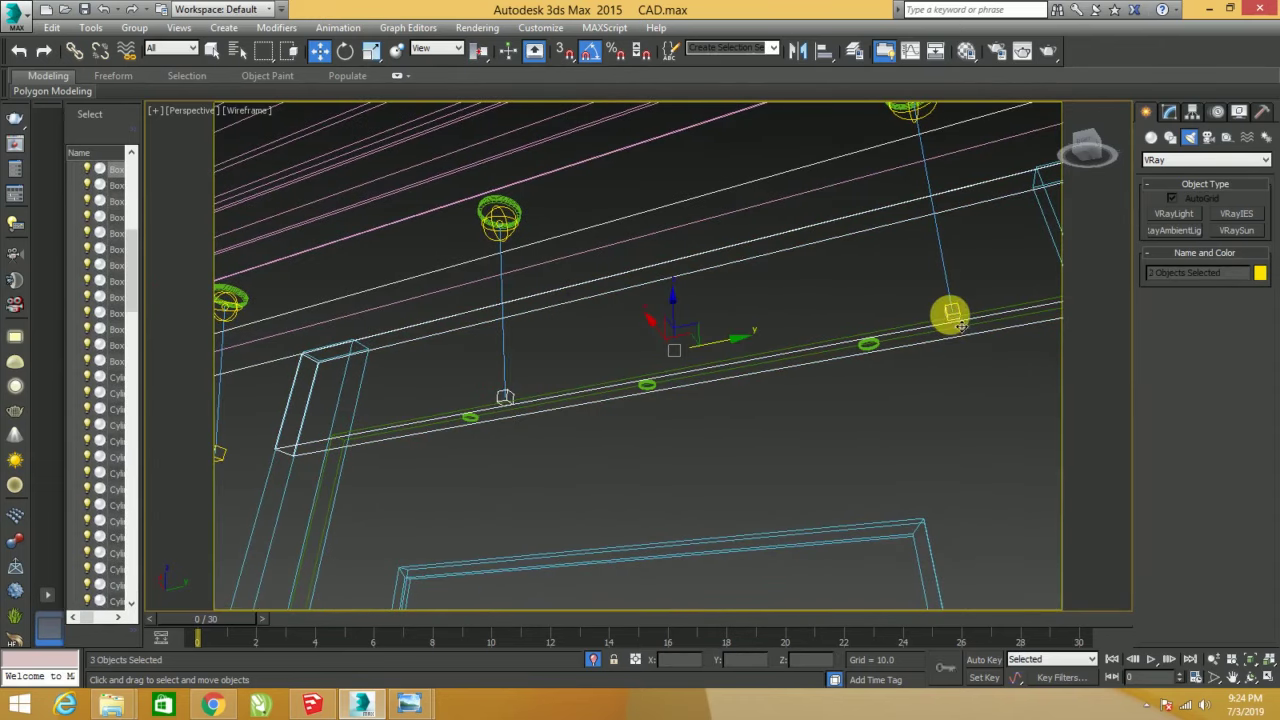
pyautogui.keyDown('ctrl'); pyautogui.click(958, 346); pyautogui.keyUp('ctrl')
pyautogui.press('F3')
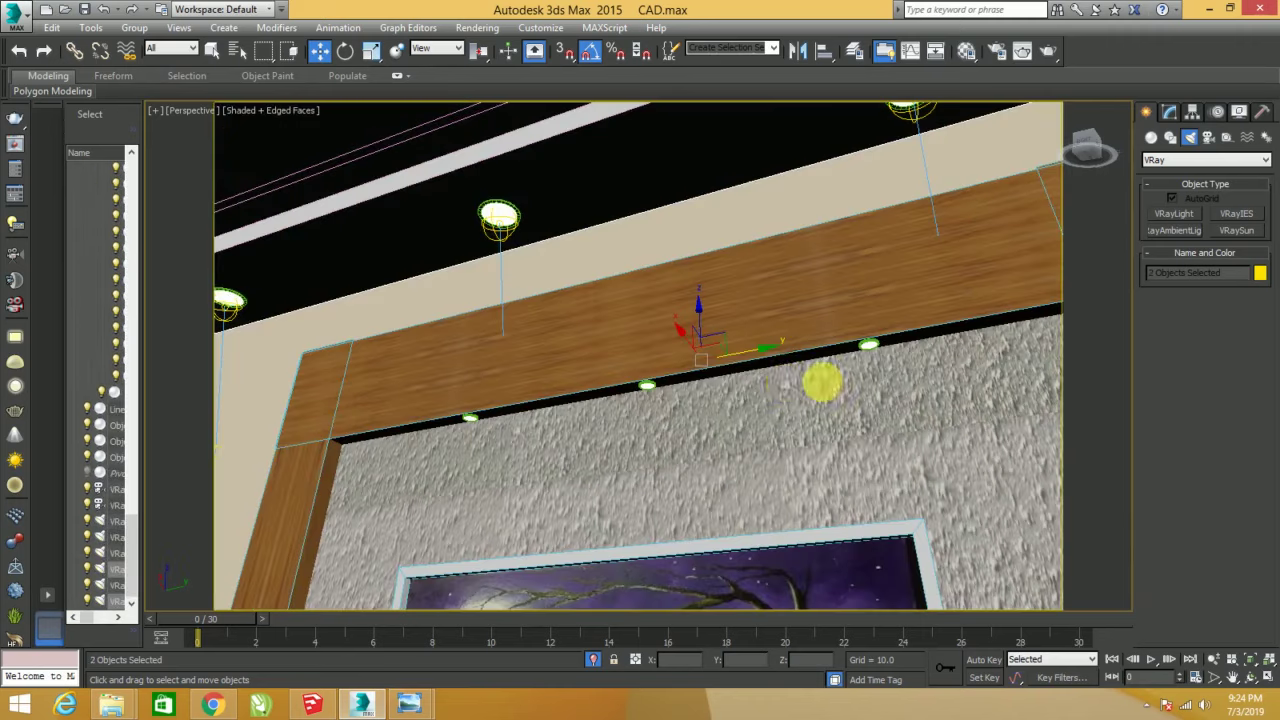
pyautogui.moveTo(680, 346); pyautogui.dragTo(688, 341)
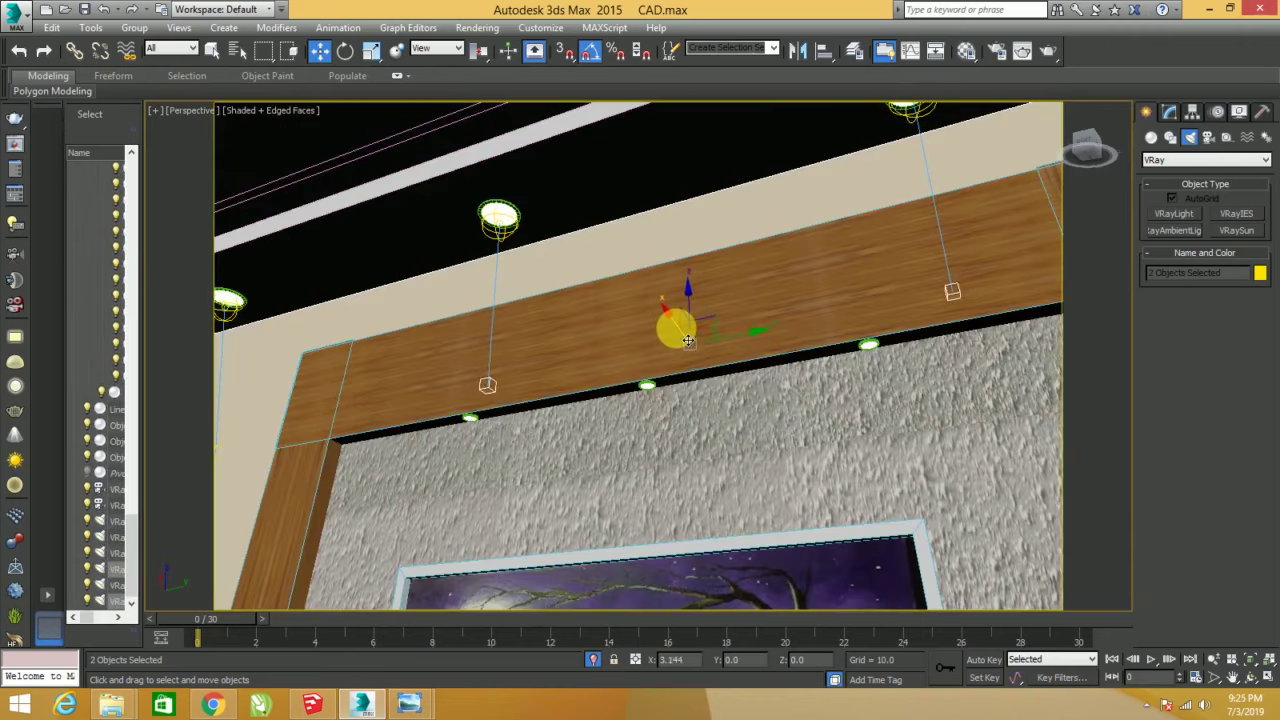
# - Copy the light above the frame's left side and move it up the wall under the ceiling beam
pyautogui.click(498, 218)
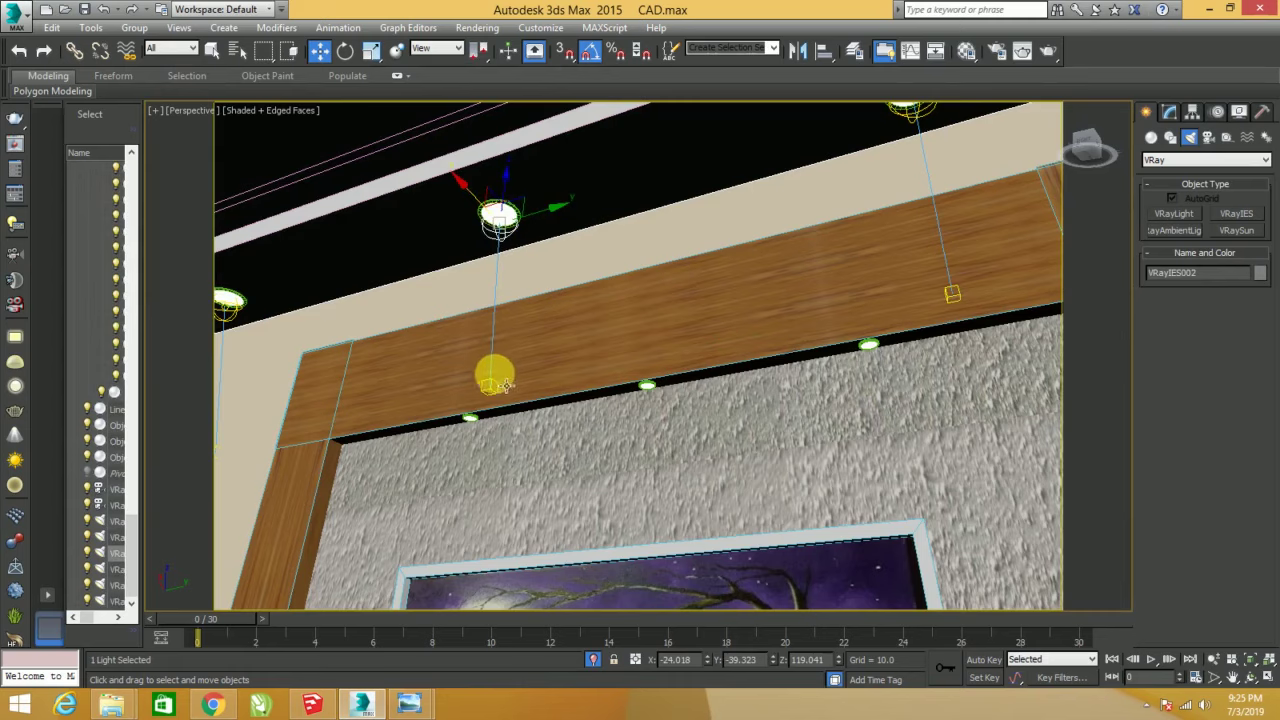
pyautogui.moveTo(500, 285); pyautogui.dragTo(508, 502)
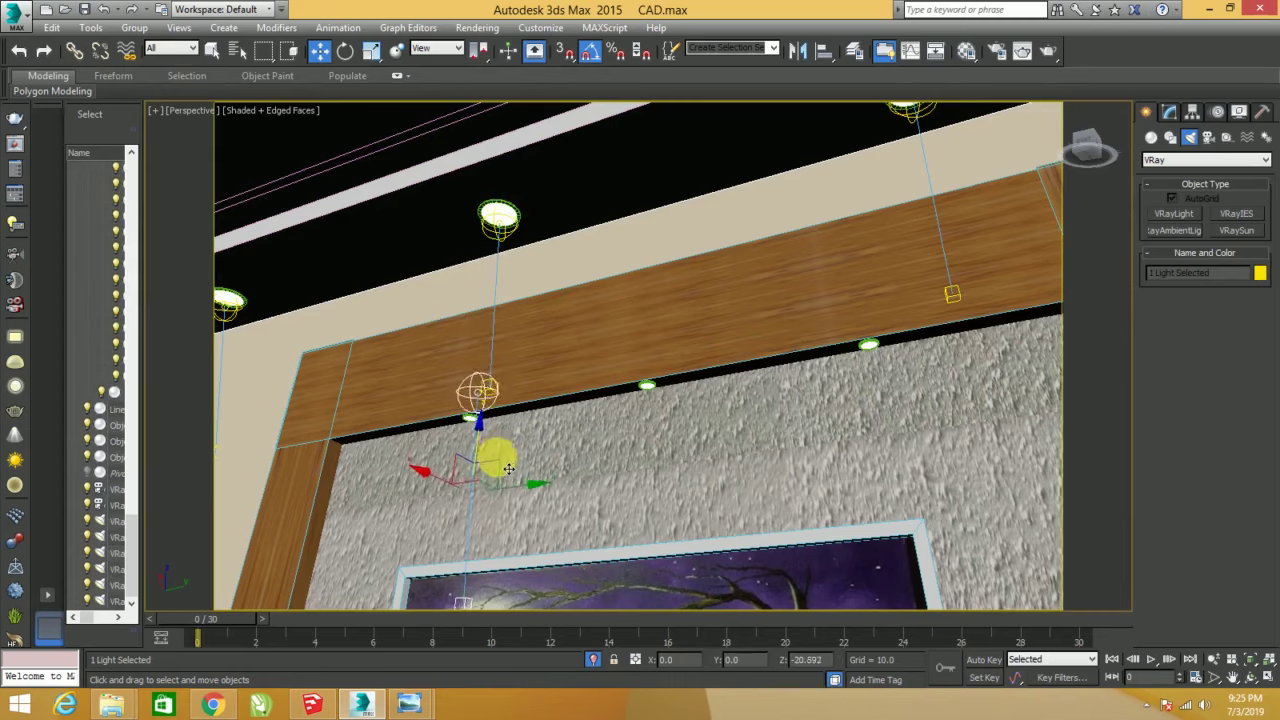
pyautogui.click(628, 420)
pyautogui.moveTo(628, 420)
pyautogui.keyDown('alt'); pyautogui.mouseDown(button='middle')
pyautogui.moveTo(574, 457)
pyautogui.moveTo(552, 443)
pyautogui.moveTo(672, 420)
pyautogui.moveTo(689, 457)
pyautogui.moveTo(640, 430)
pyautogui.mouseUp(button='middle'); pyautogui.keyUp('alt')
pyautogui.scroll(2, 640, 430)
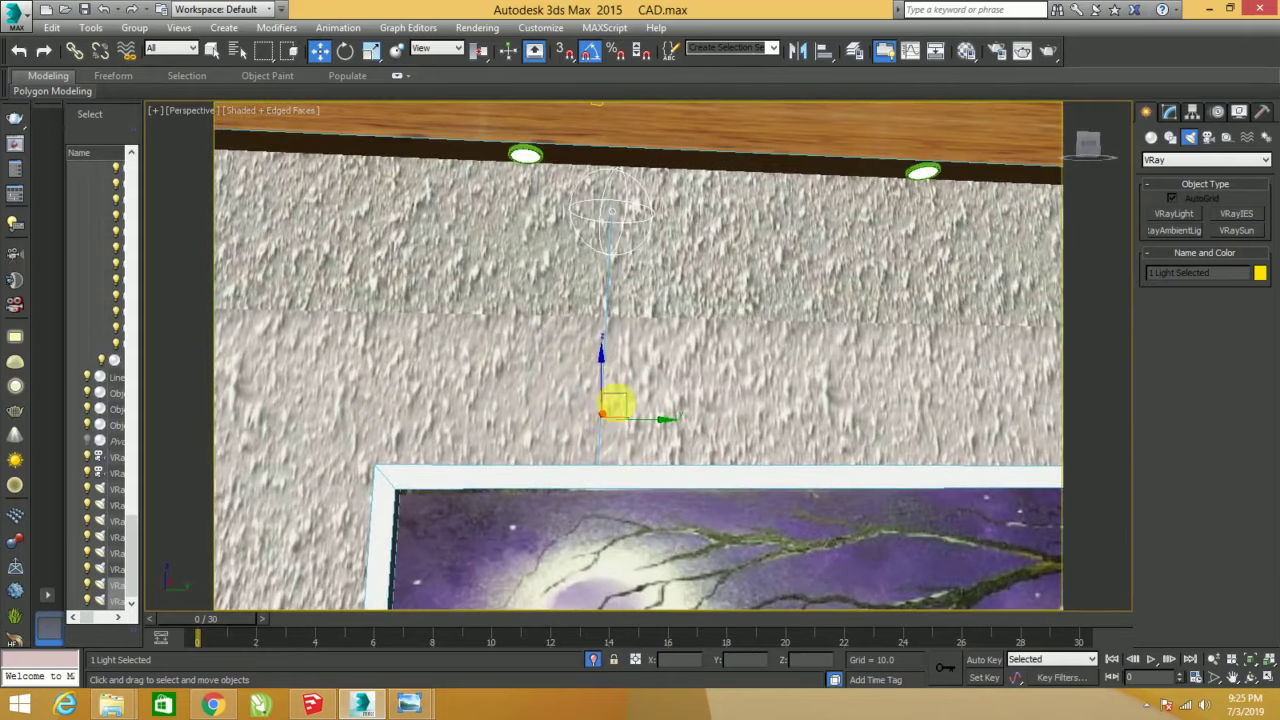
pyautogui.moveTo(651, 424); pyautogui.dragTo(562, 410)
pyautogui.moveTo(562, 410)
pyautogui.keyDown('alt'); pyautogui.mouseDown(button='middle')
pyautogui.moveTo(600, 410)
pyautogui.moveTo(525, 376)
pyautogui.moveTo(565, 462)
pyautogui.mouseUp(button='middle'); pyautogui.keyUp('alt')
pyautogui.moveTo(565, 462)
pyautogui.mouseDown()
pyautogui.moveTo(553, 417)
pyautogui.moveTo(602, 447)
pyautogui.moveTo(568, 463)
pyautogui.mouseUp()
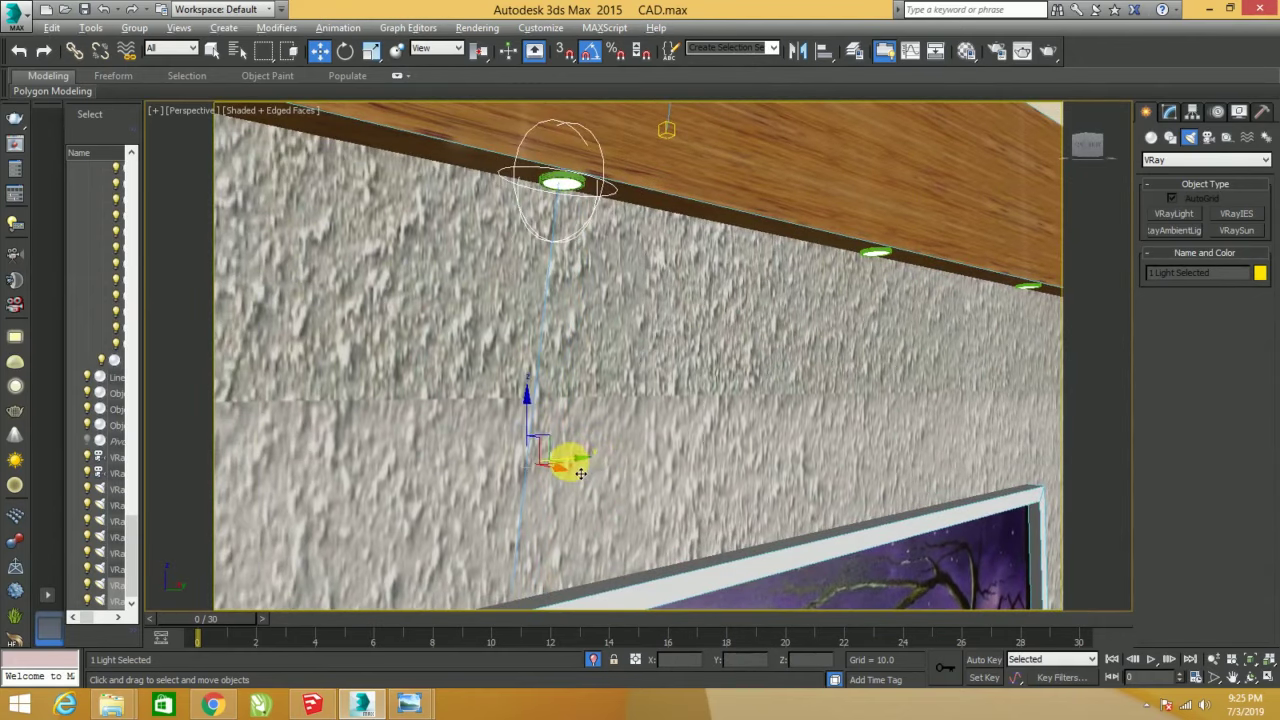
pyautogui.keyDown('alt'); pyautogui.moveTo(568, 463); pyautogui.dragTo(600, 500, button='middle'); pyautogui.keyUp('alt')
pyautogui.moveTo(600, 500)
pyautogui.mouseDown()
pyautogui.moveTo(553, 460)
pyautogui.moveTo(563, 487)
pyautogui.mouseUp()
pyautogui.click(1200, 212)
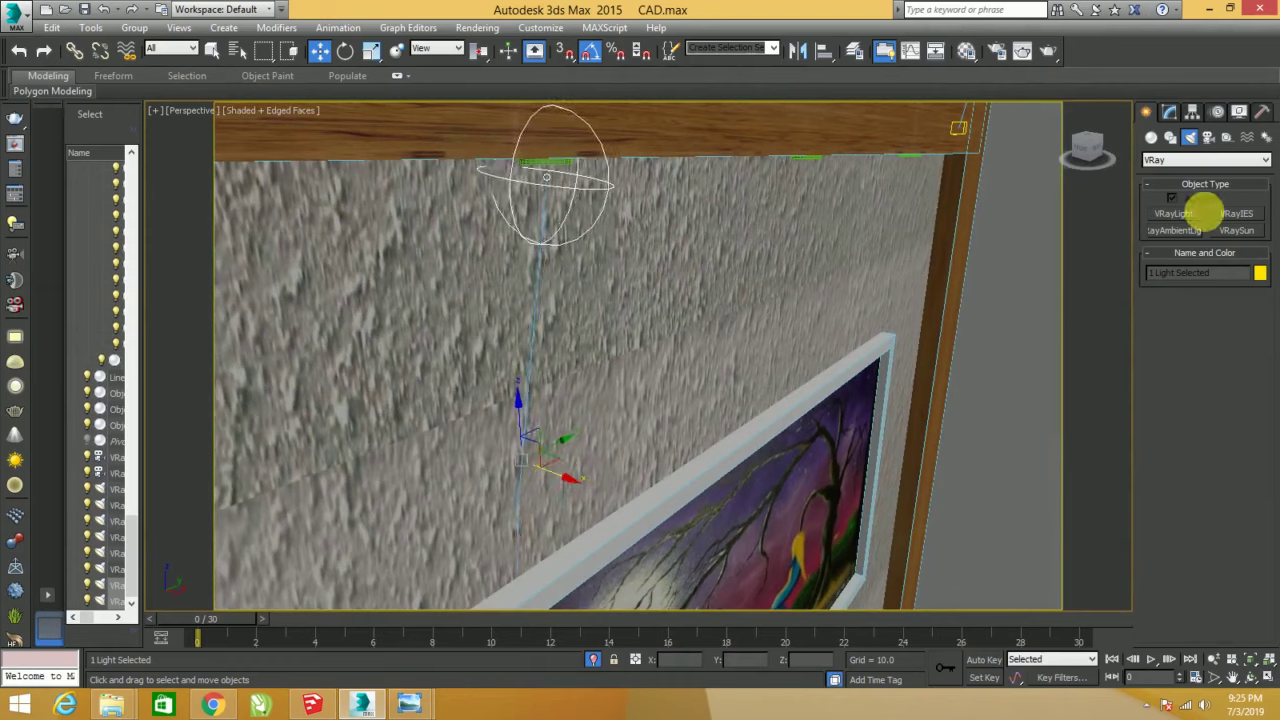
# - In the Modify panel, set the IES light's shape subdivisions to 1 and open the IES file chooser
pyautogui.click(1168, 114)
pyautogui.click(587, 182)
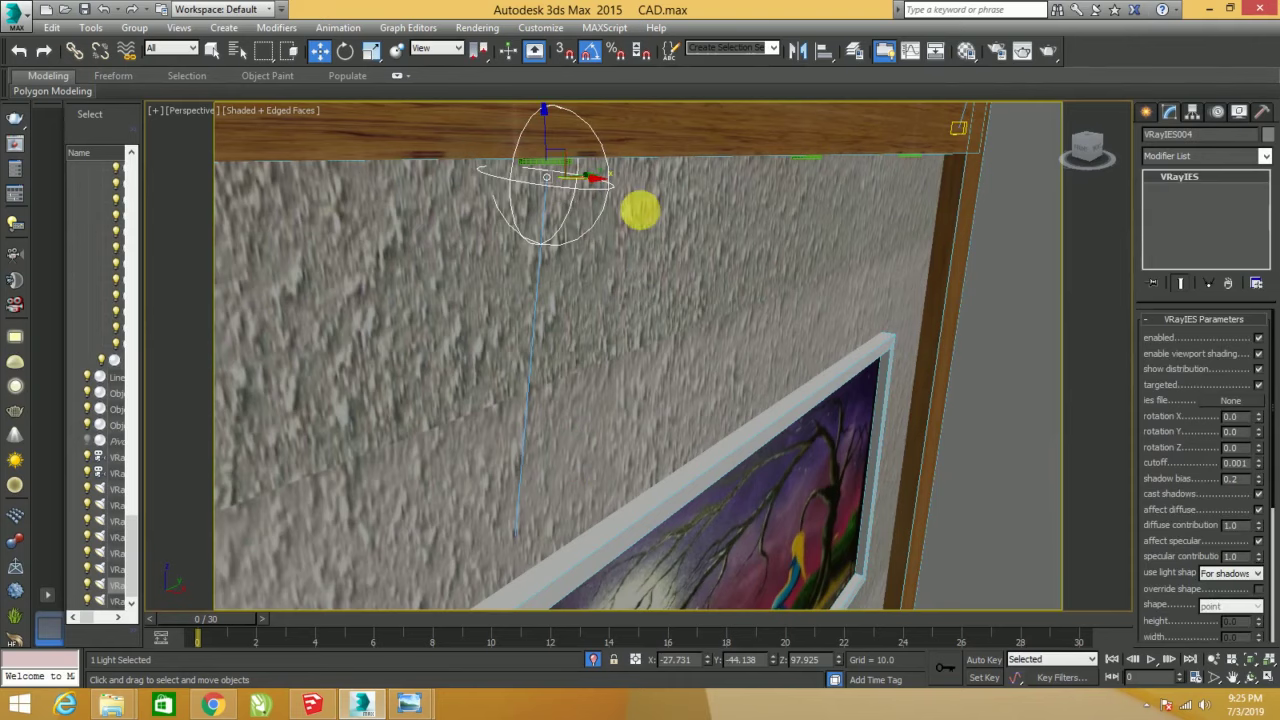
pyautogui.moveTo(1180, 509)
pyautogui.mouseDown()
pyautogui.moveTo(1182, 262)
pyautogui.moveTo(1171, 543)
pyautogui.mouseUp()
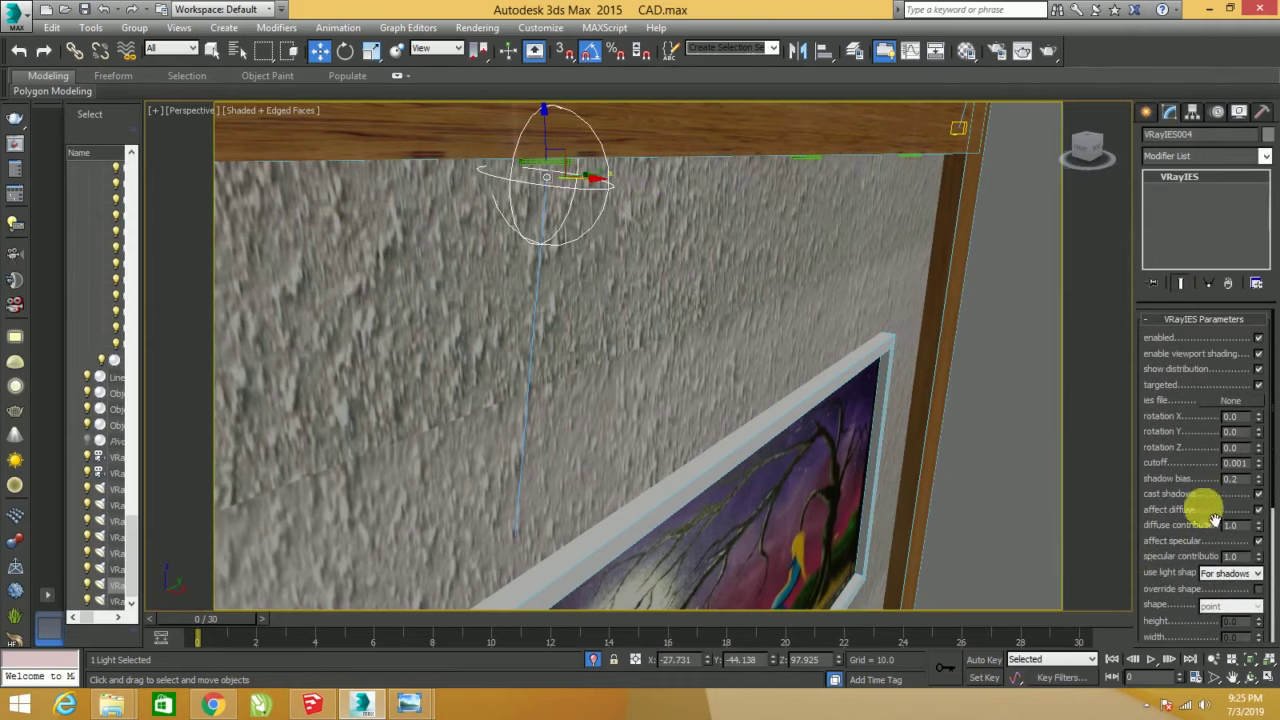
pyautogui.scroll(-2, 1220, 540)
pyautogui.scroll(-2, 1195, 530)
pyautogui.scroll(-2, 1185, 520)
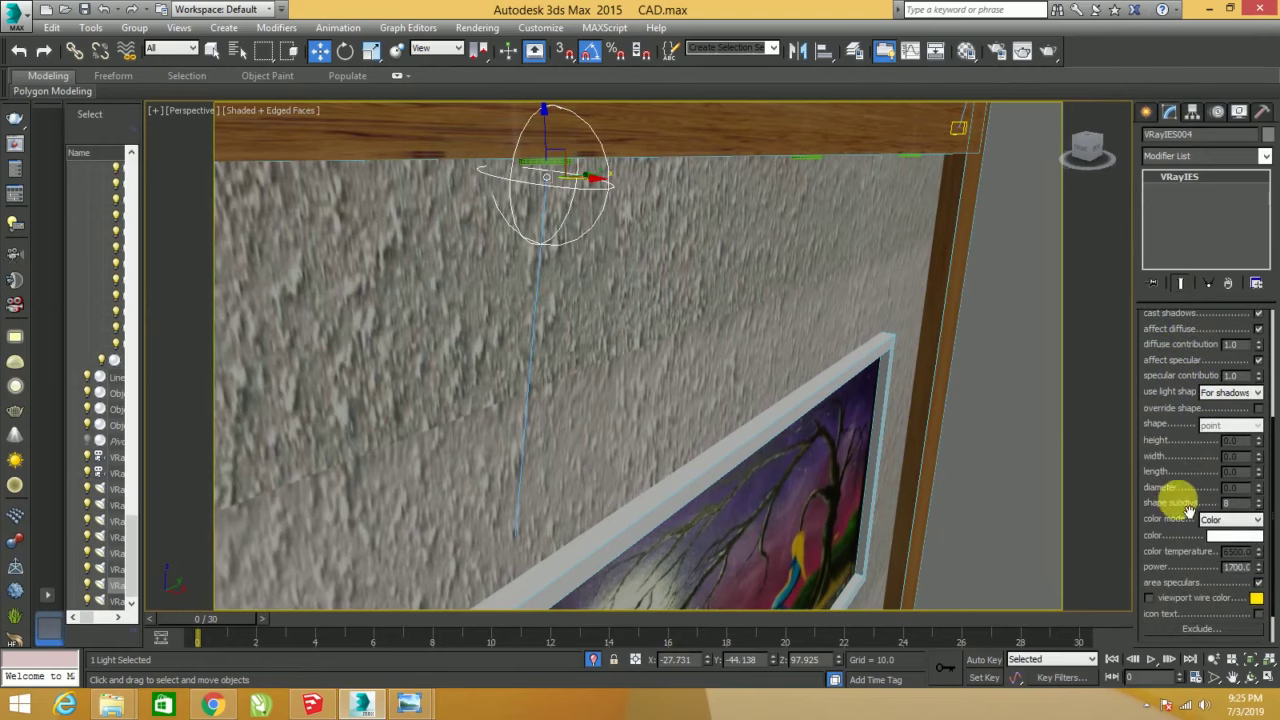
pyautogui.moveTo(1157, 457); pyautogui.dragTo(1188, 688)
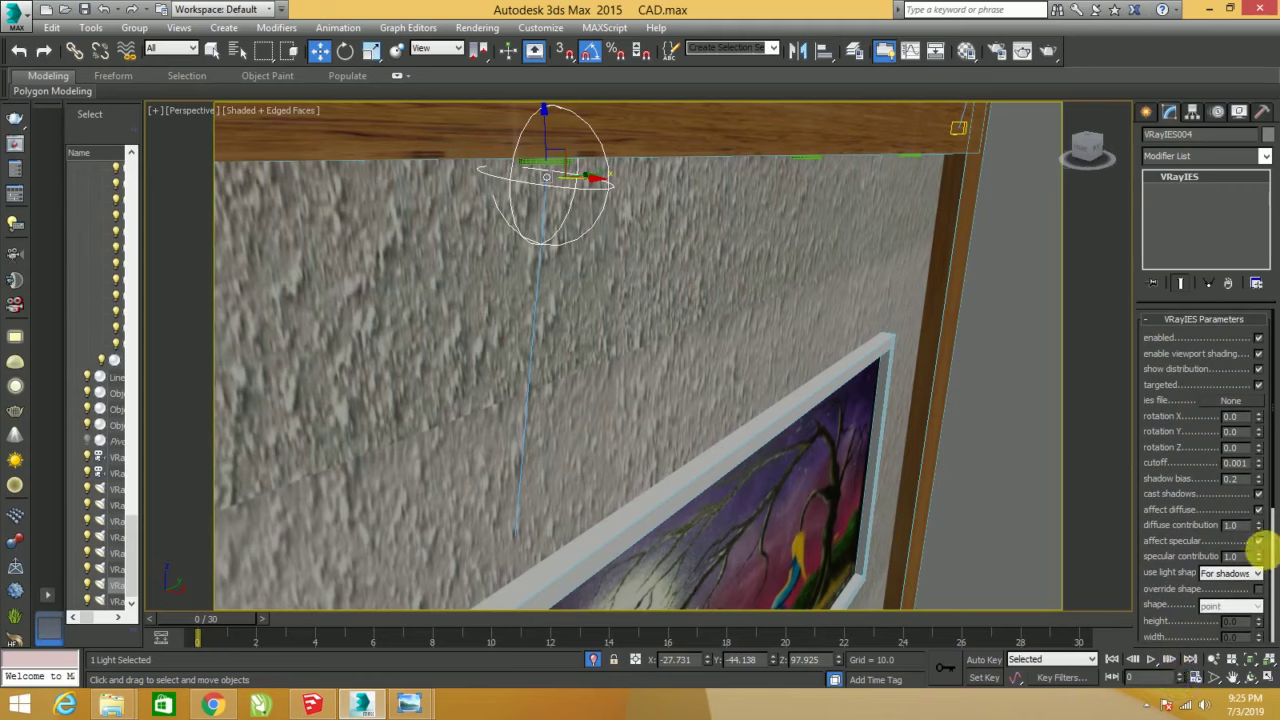
pyautogui.moveTo(1185, 535); pyautogui.dragTo(1177, 483)
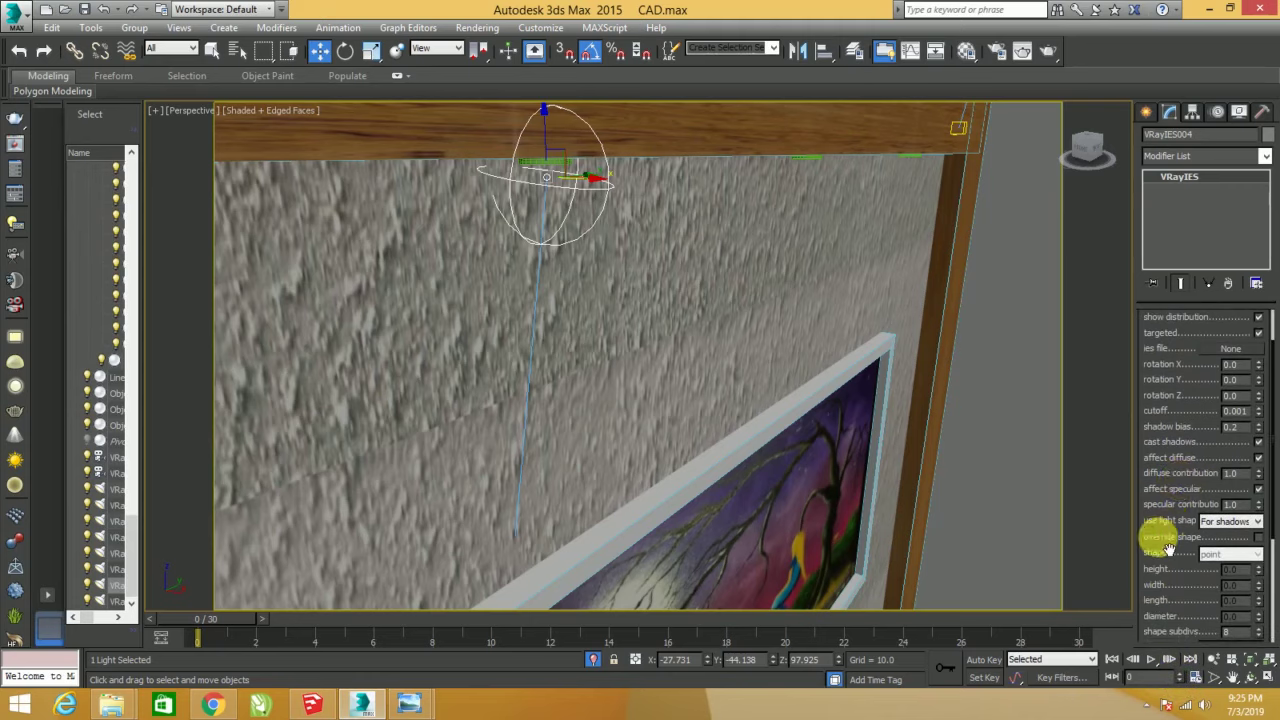
pyautogui.moveTo(1168, 550); pyautogui.dragTo(1171, 466)
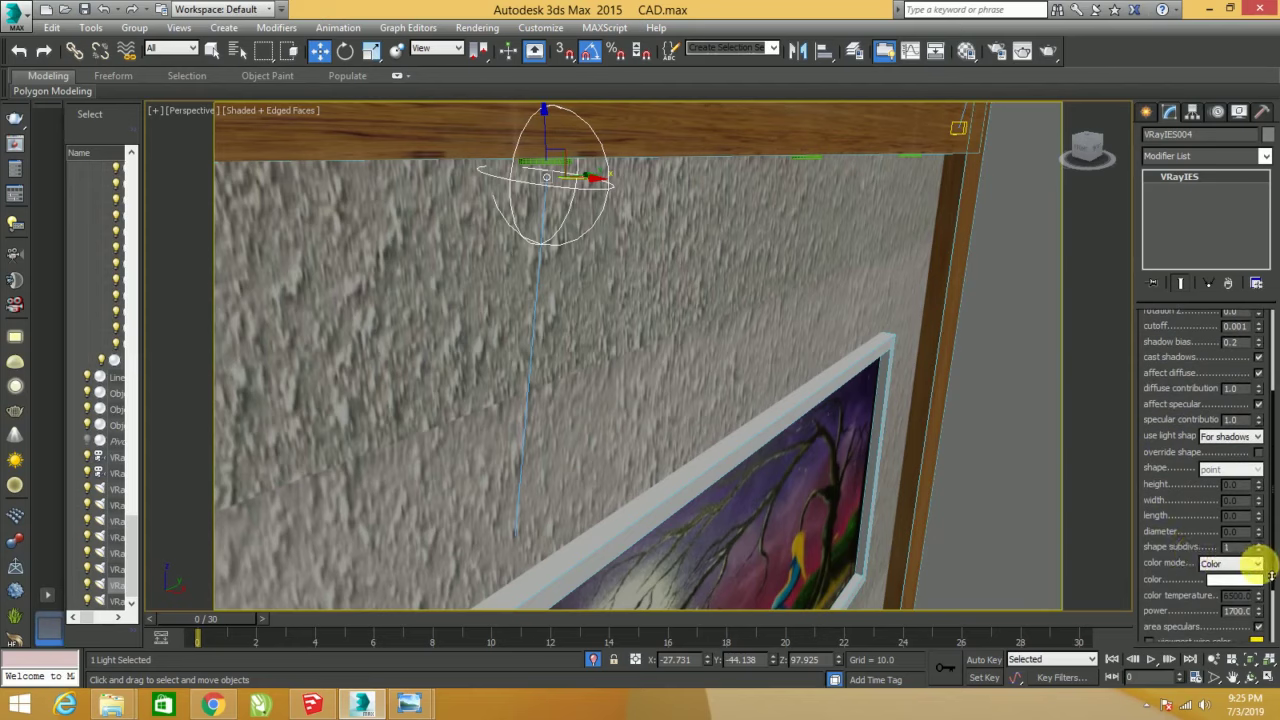
pyautogui.moveTo(1273, 573); pyautogui.dragTo(1265, 585)
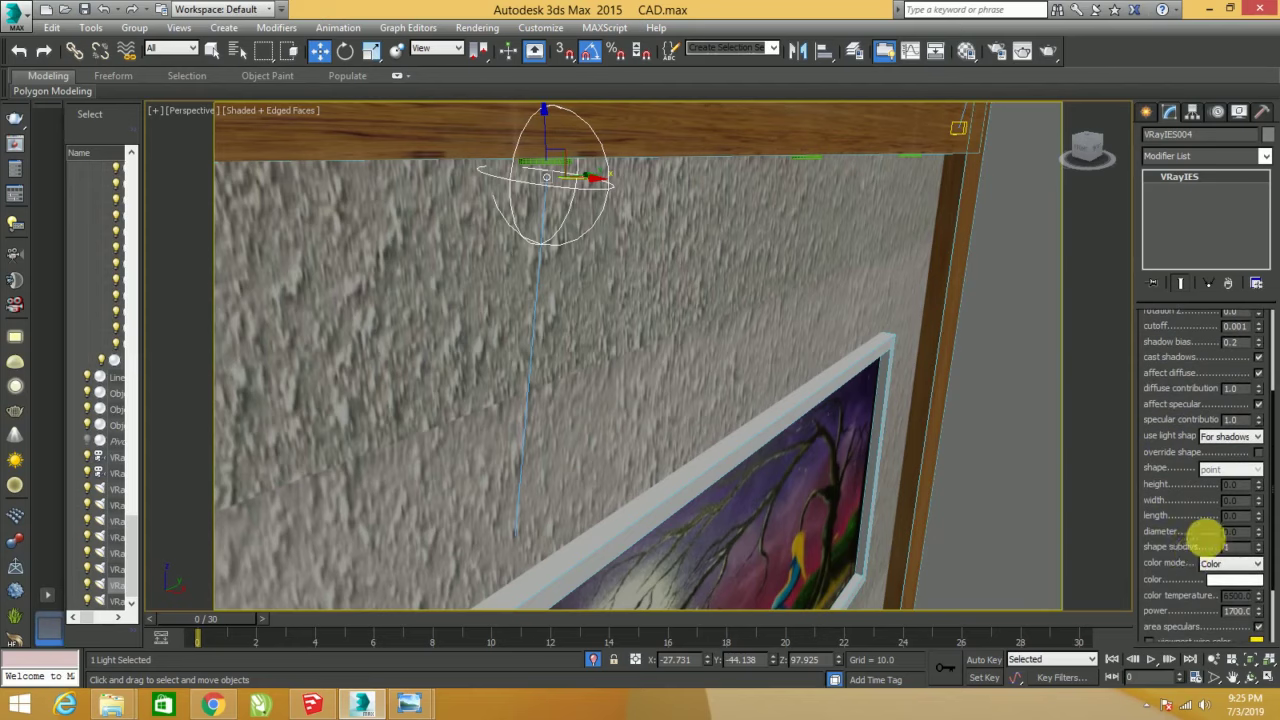
pyautogui.moveTo(1163, 516); pyautogui.dragTo(1163, 596)
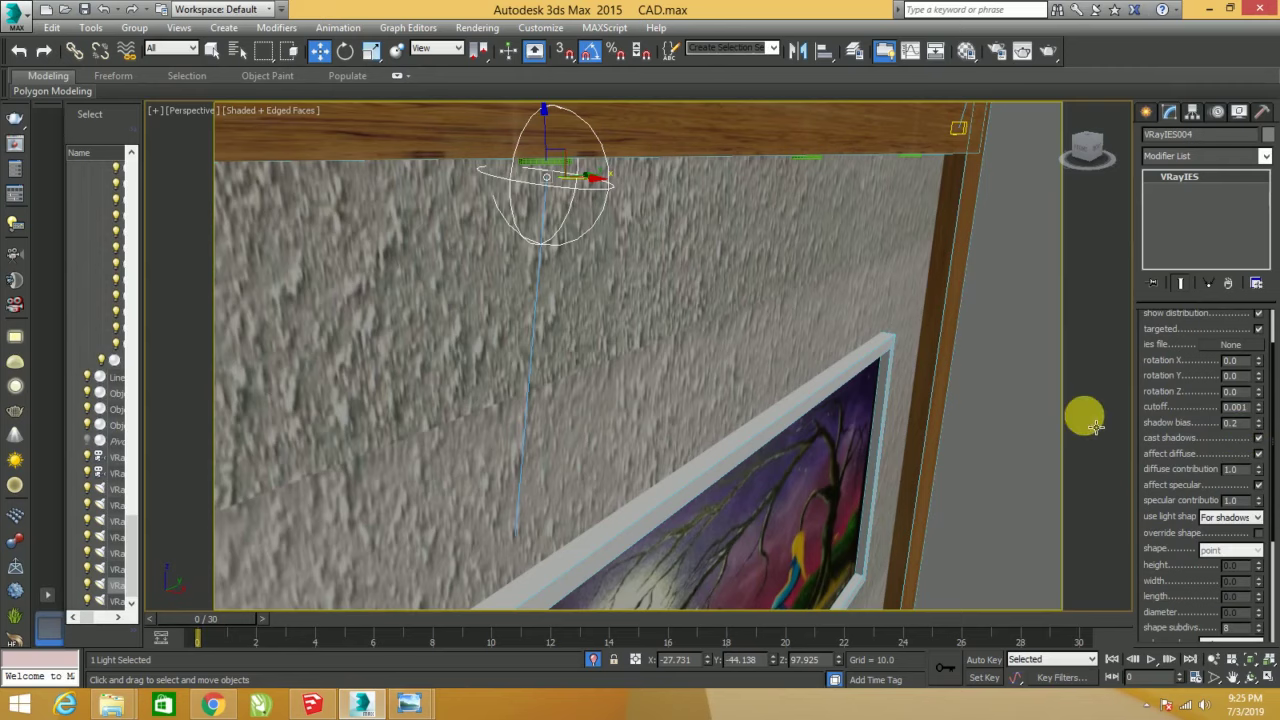
pyautogui.moveTo(1086, 420)
pyautogui.keyDown('alt'); pyautogui.mouseDown(button='middle')
pyautogui.moveTo(1086, 442)
pyautogui.moveTo(1086, 414)
pyautogui.moveTo(935, 422)
pyautogui.moveTo(929, 443)
pyautogui.mouseUp(button='middle'); pyautogui.keyUp('alt')
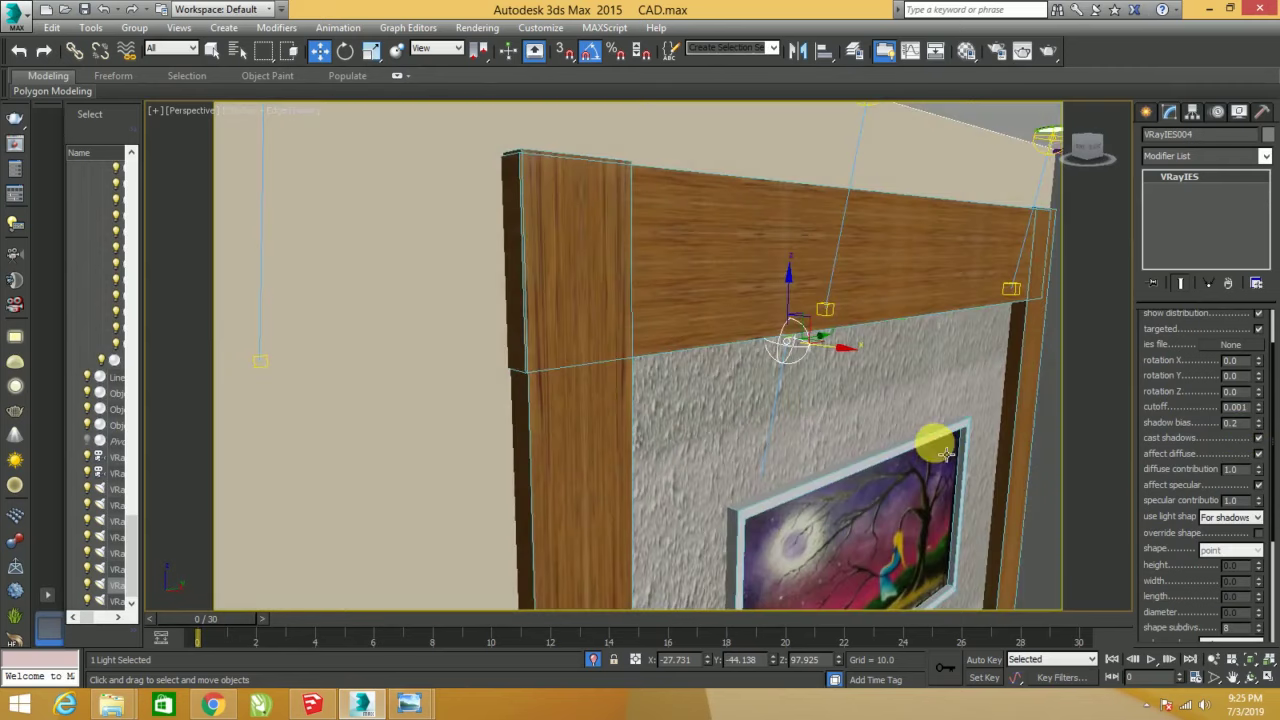
pyautogui.click(1226, 347)
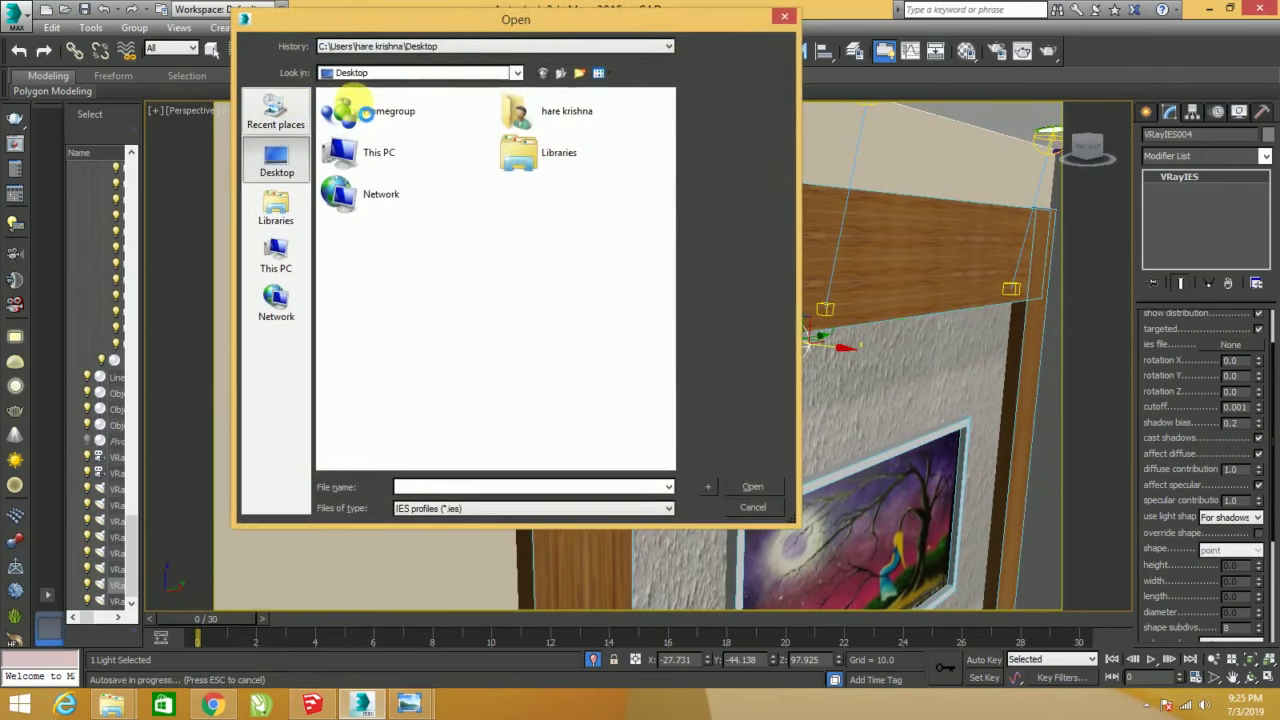
# - Browse to E:\3D MAX\LEARING PERIOD\IES LIGHT\NICE_IES\ies and load 16.ies into the light
pyautogui.click(374, 72)
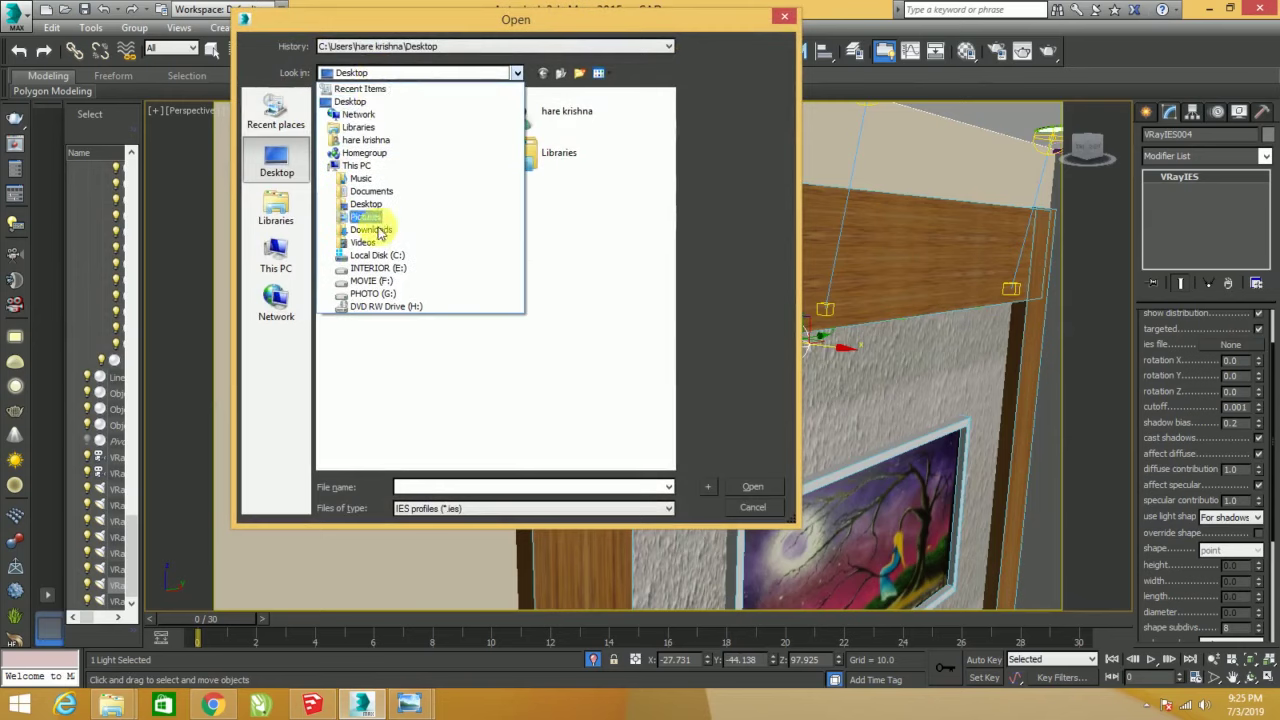
pyautogui.click(387, 262)
pyautogui.click(414, 73)
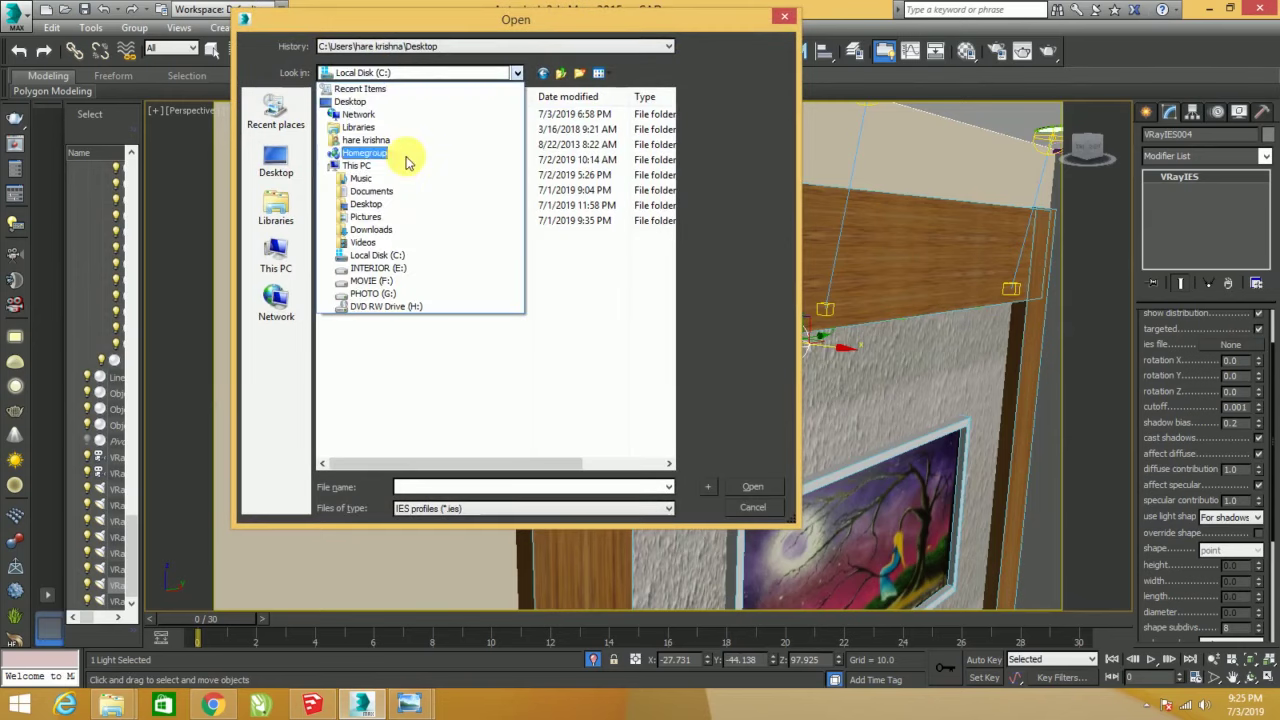
pyautogui.click(393, 268)
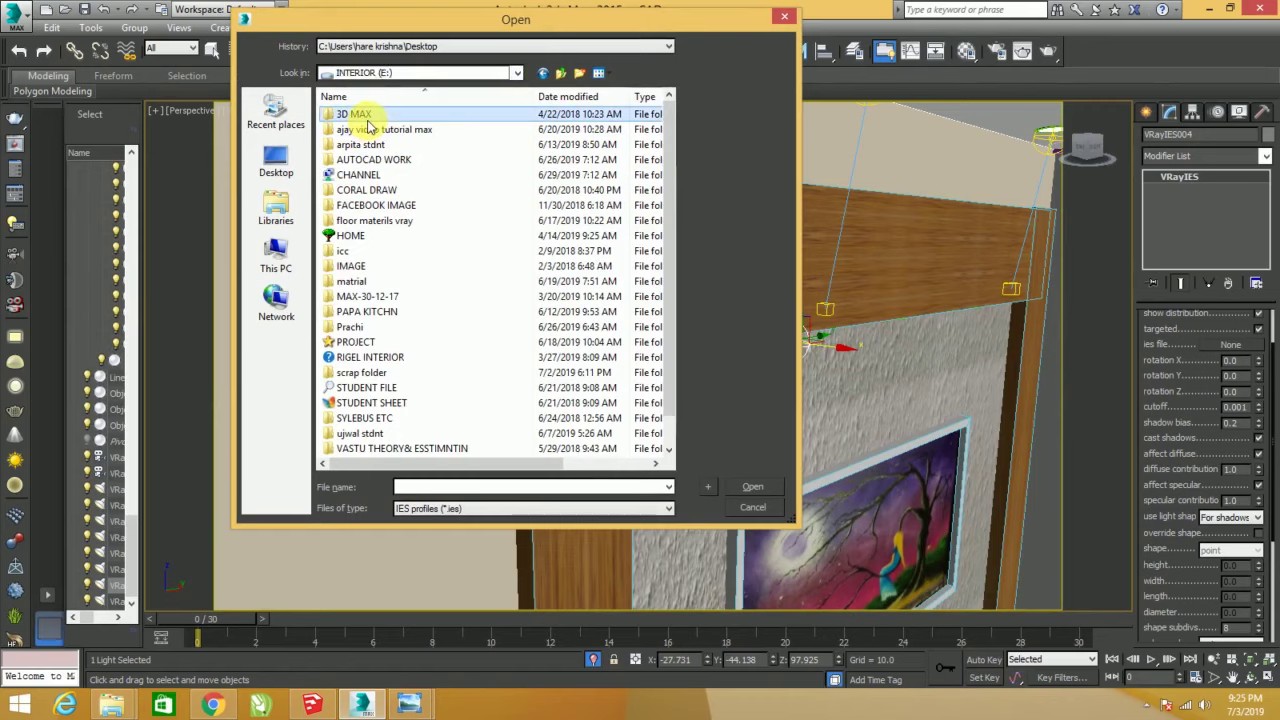
pyautogui.doubleClick(363, 116)
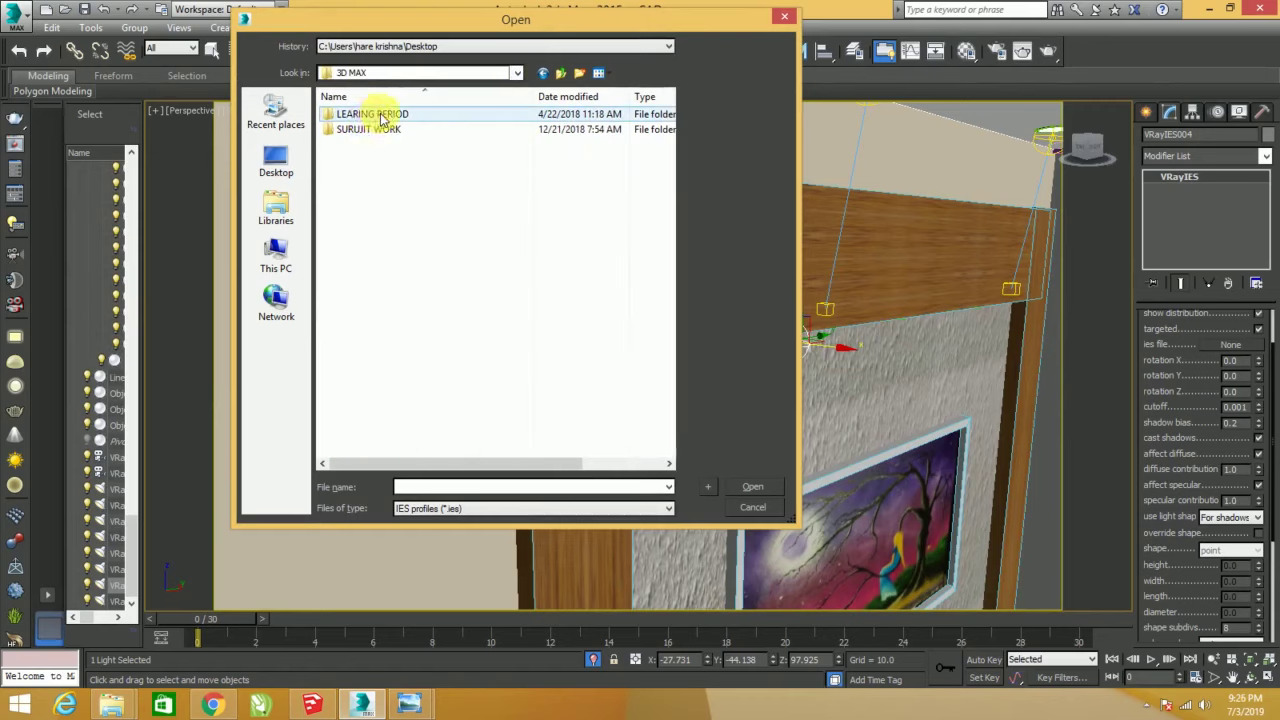
pyautogui.doubleClick(381, 116)
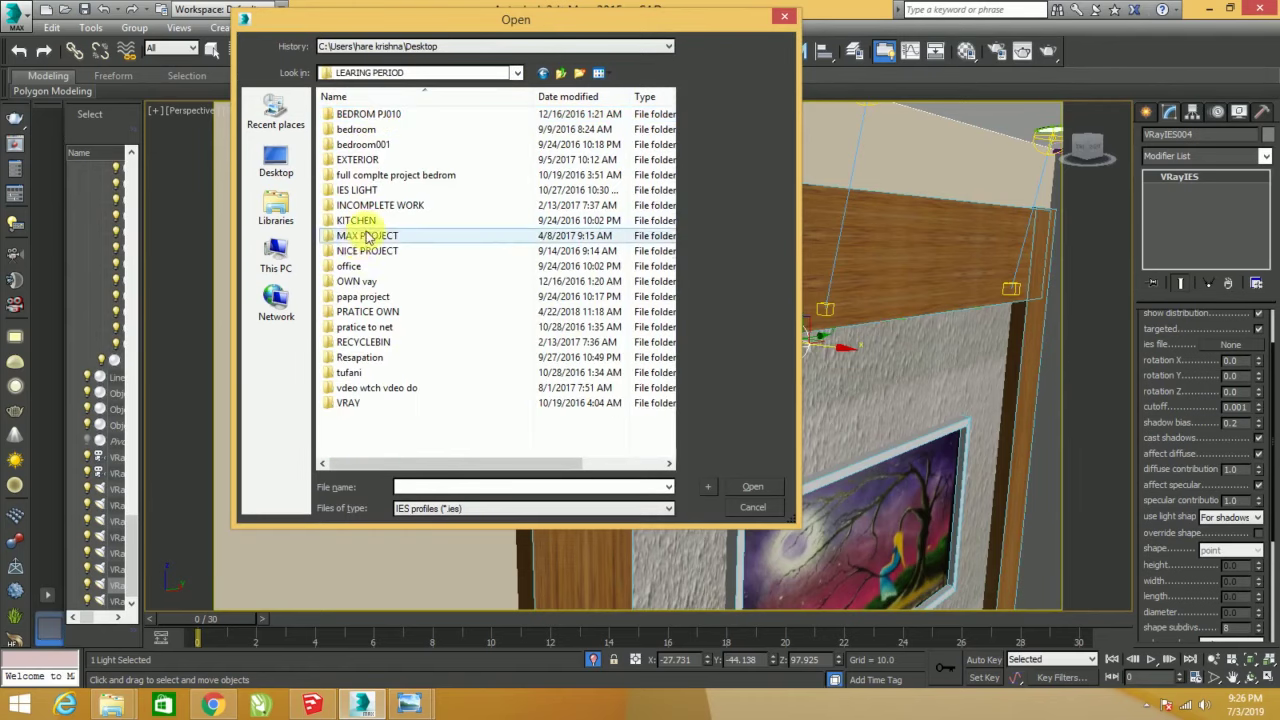
pyautogui.doubleClick(357, 190)
pyautogui.doubleClick(343, 129)
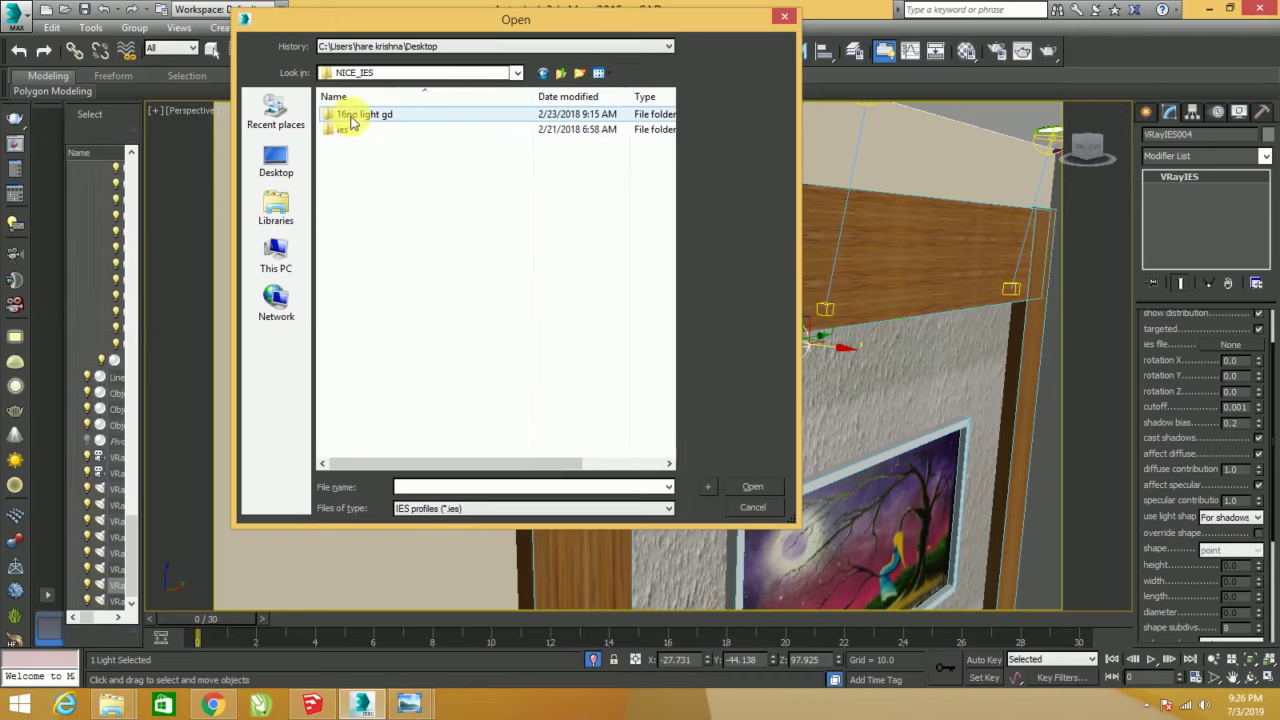
pyautogui.doubleClick(343, 129)
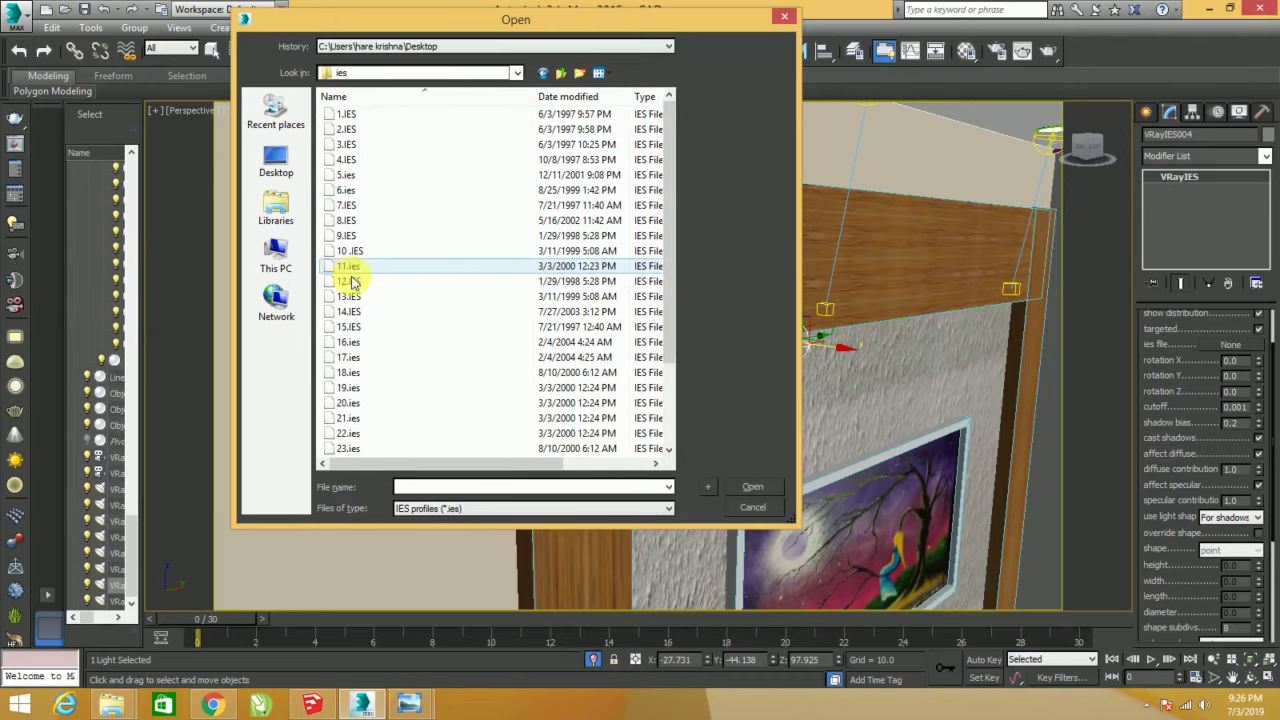
pyautogui.doubleClick(348, 342)
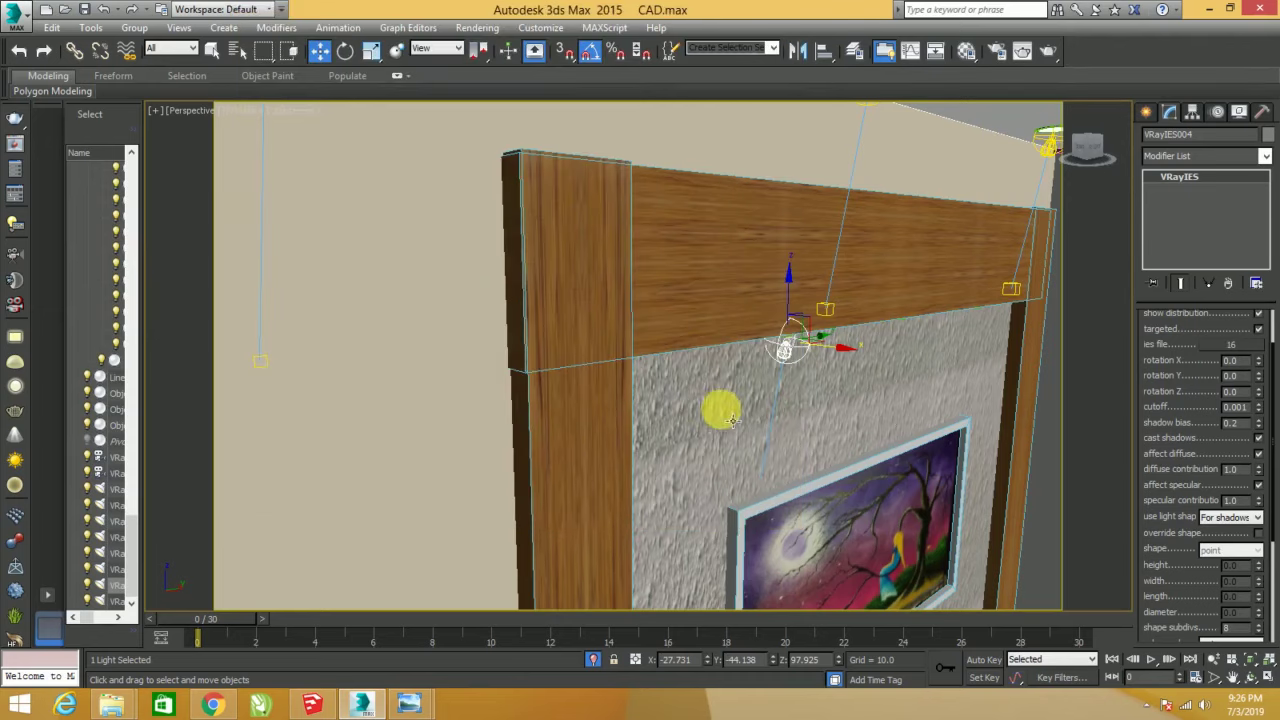
# - Switch to the VRayCam camera view and toggle the safe-frame borders off and back on
pyautogui.scroll(-2, 843, 410)
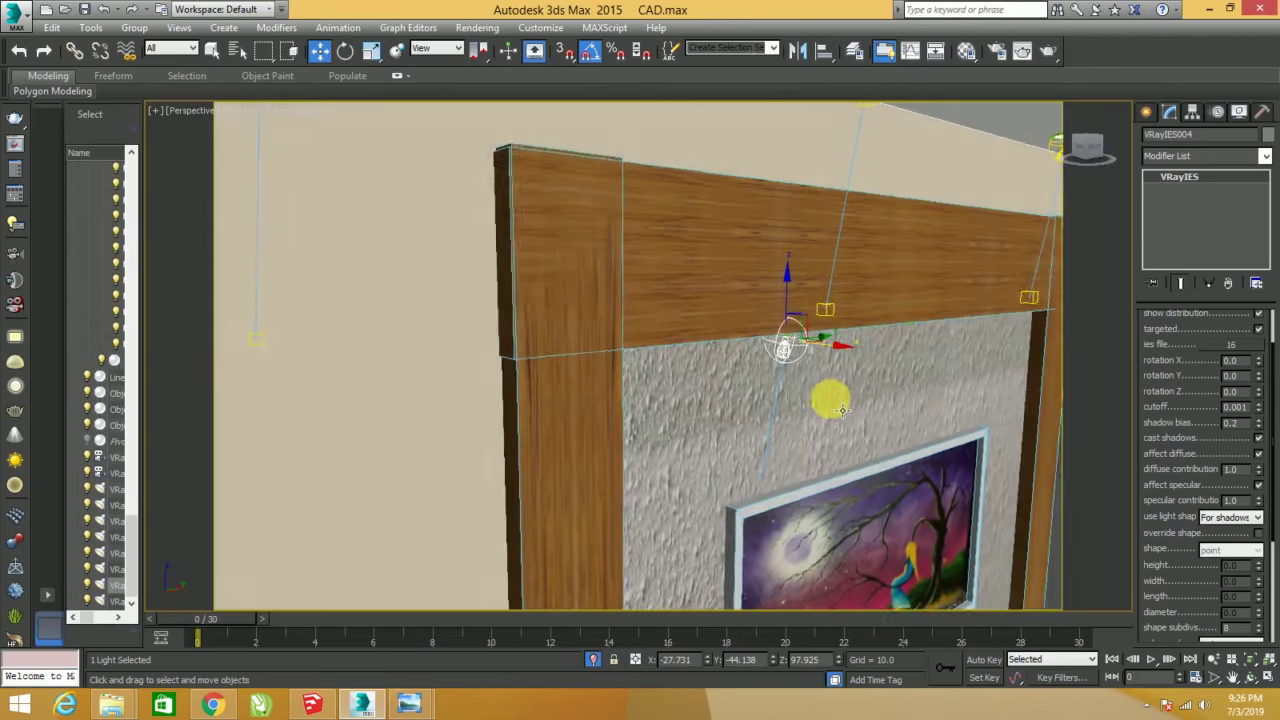
pyautogui.scroll(-2, 835, 415)
pyautogui.scroll(-2, 823, 426)
pyautogui.scroll(-2, 818, 432)
pyautogui.press('c')
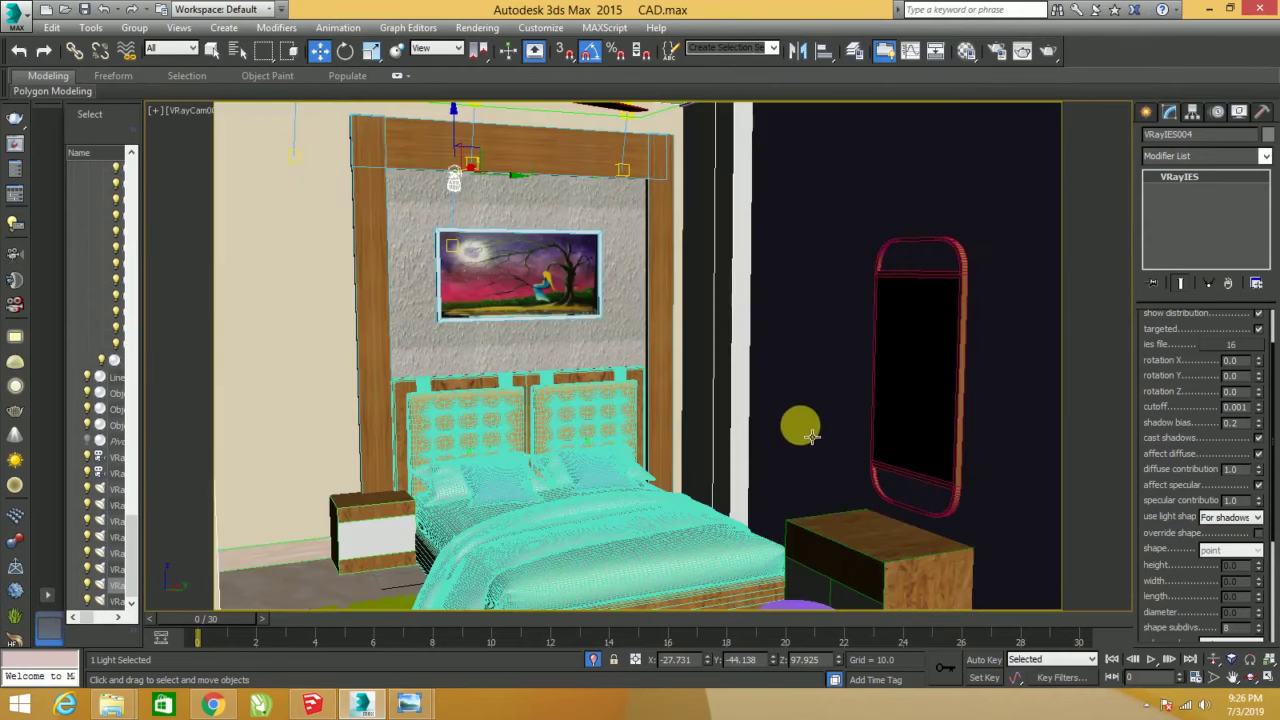
pyautogui.hotkey('shift', 'f')
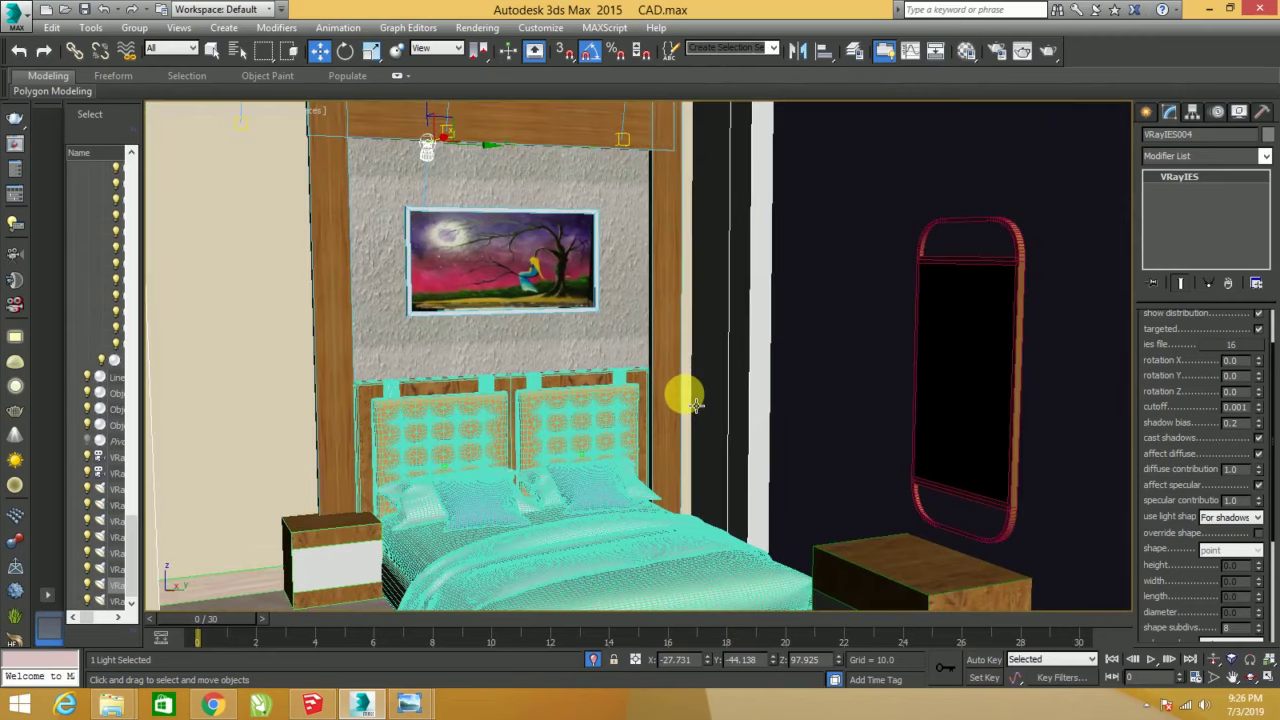
pyautogui.hotkey('shift', 'f')
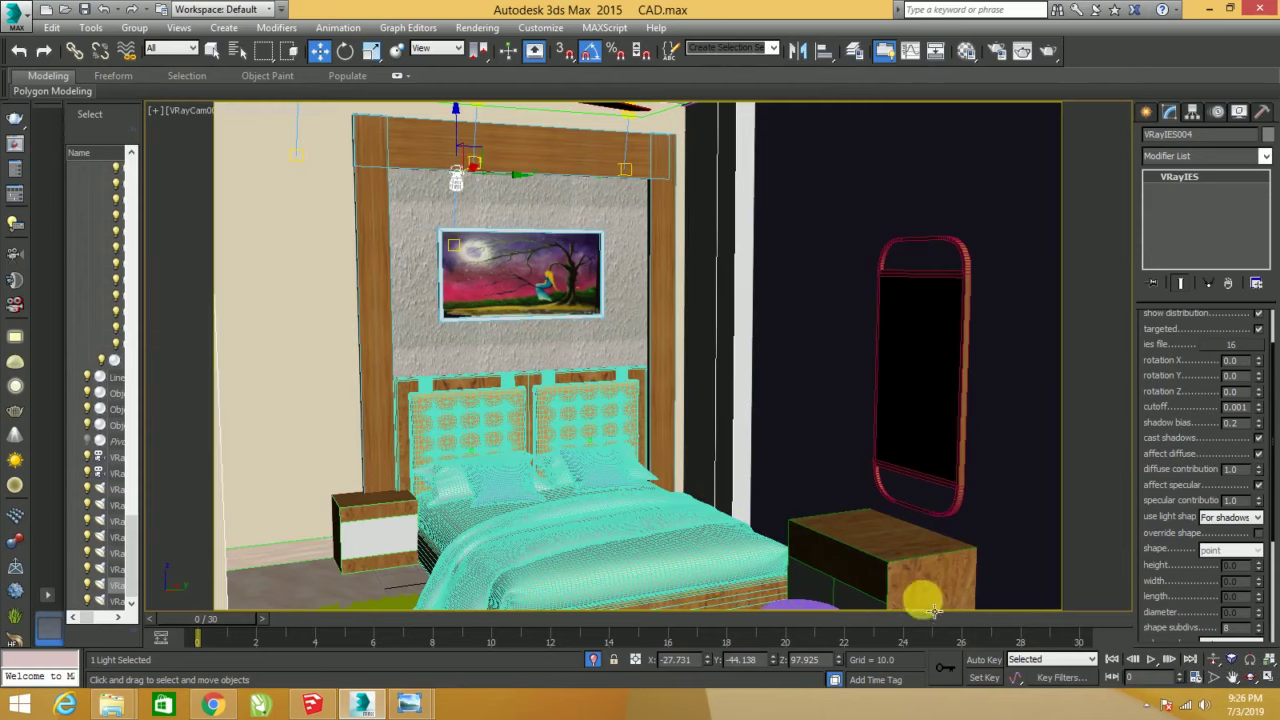
# - Widen the camera's field of view and orbit it to include the fan and stool
pyautogui.click(1213, 677)
pyautogui.moveTo(743, 457)
pyautogui.mouseDown()
pyautogui.moveTo(765, 492)
pyautogui.moveTo(978, 562)
pyautogui.mouseUp()
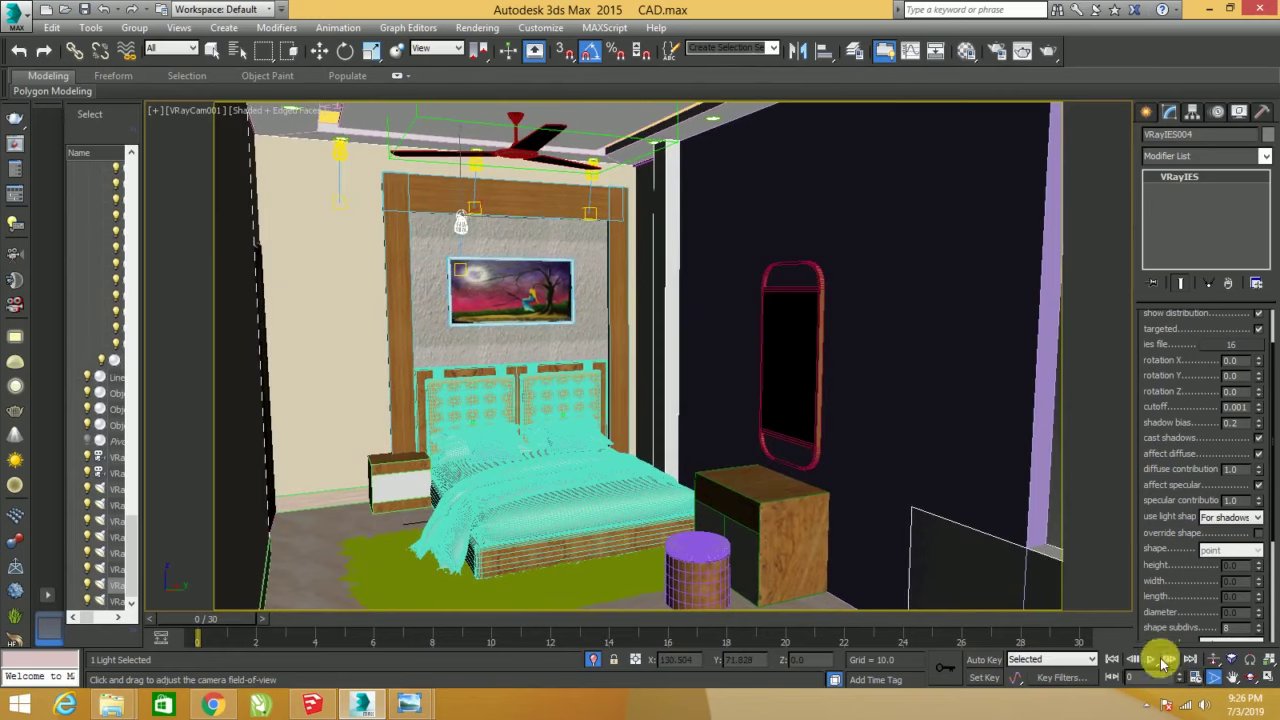
pyautogui.click(1250, 677)
pyautogui.moveTo(900, 522); pyautogui.dragTo(845, 493)
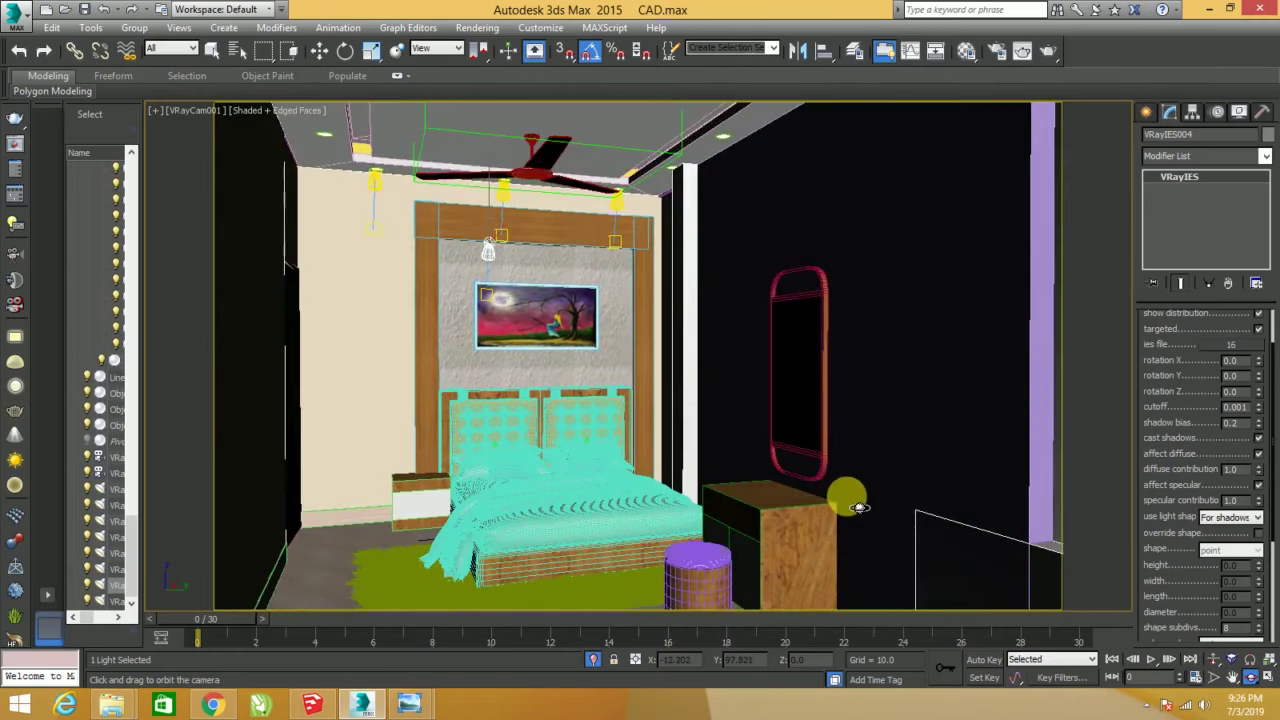
# - Select the rug group and switch the viewport to plain shading without edges
pyautogui.click(319, 50)
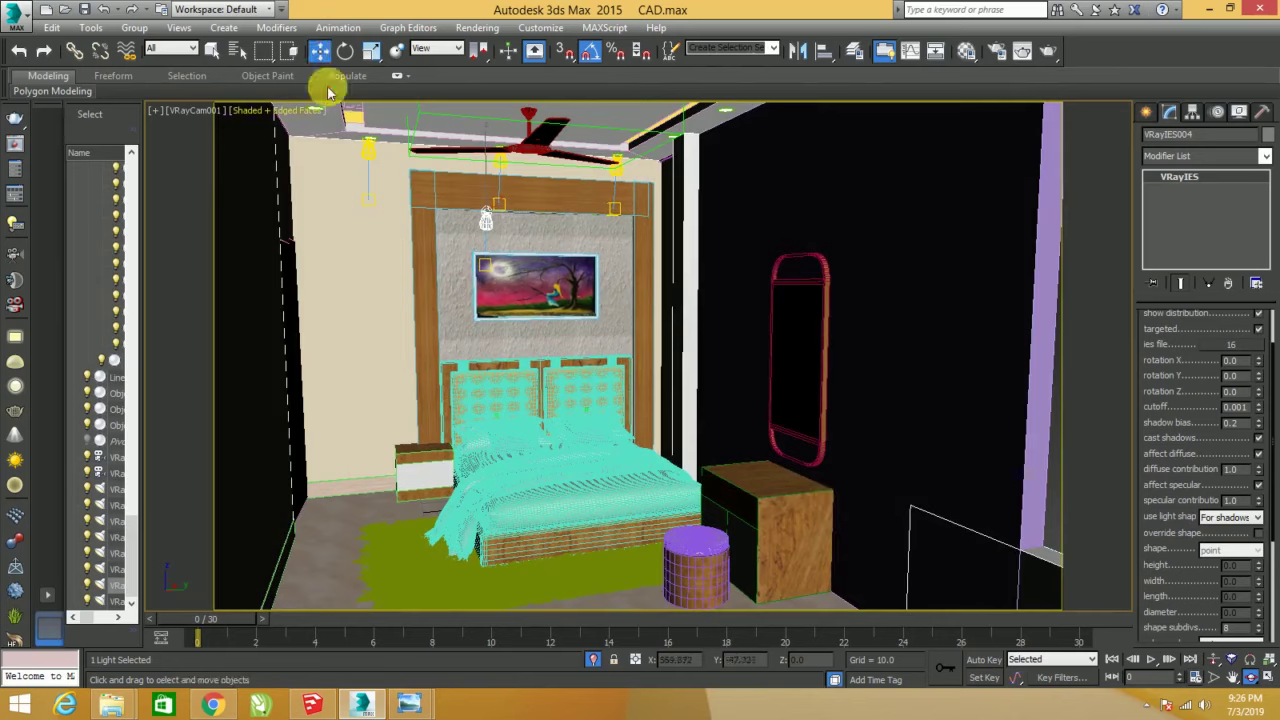
pyautogui.click(470, 600)
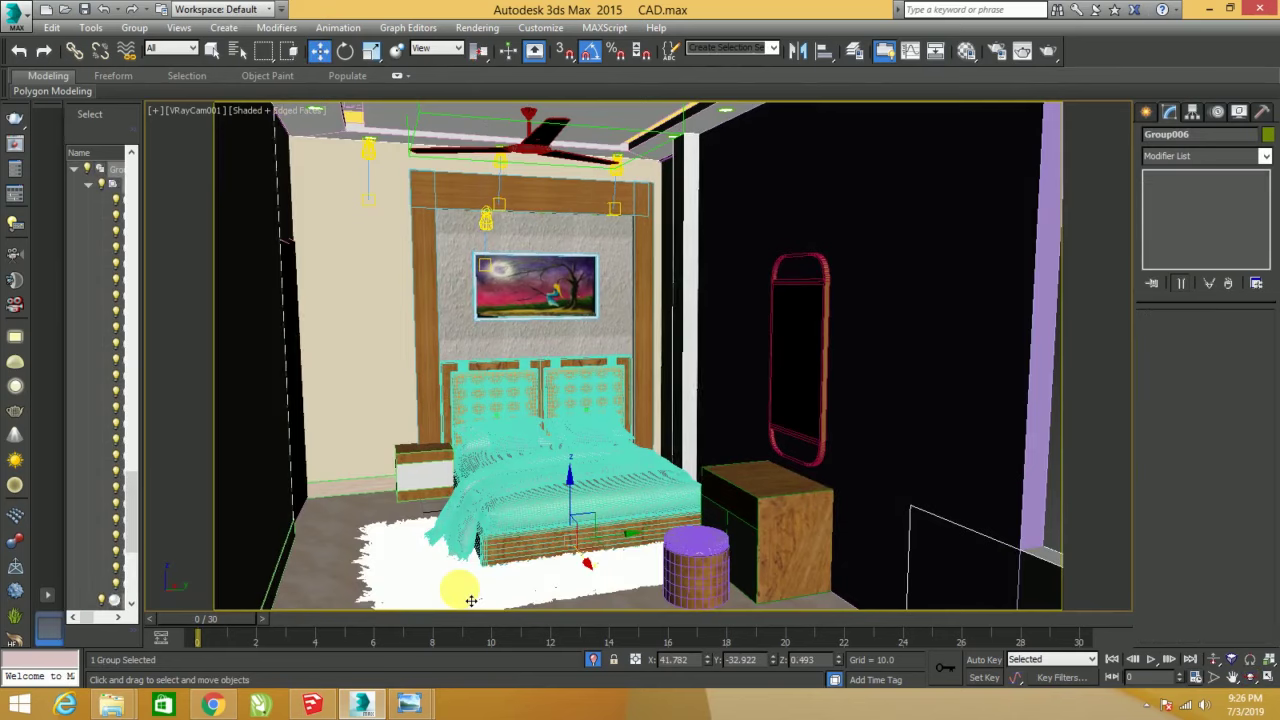
pyautogui.press('F4')
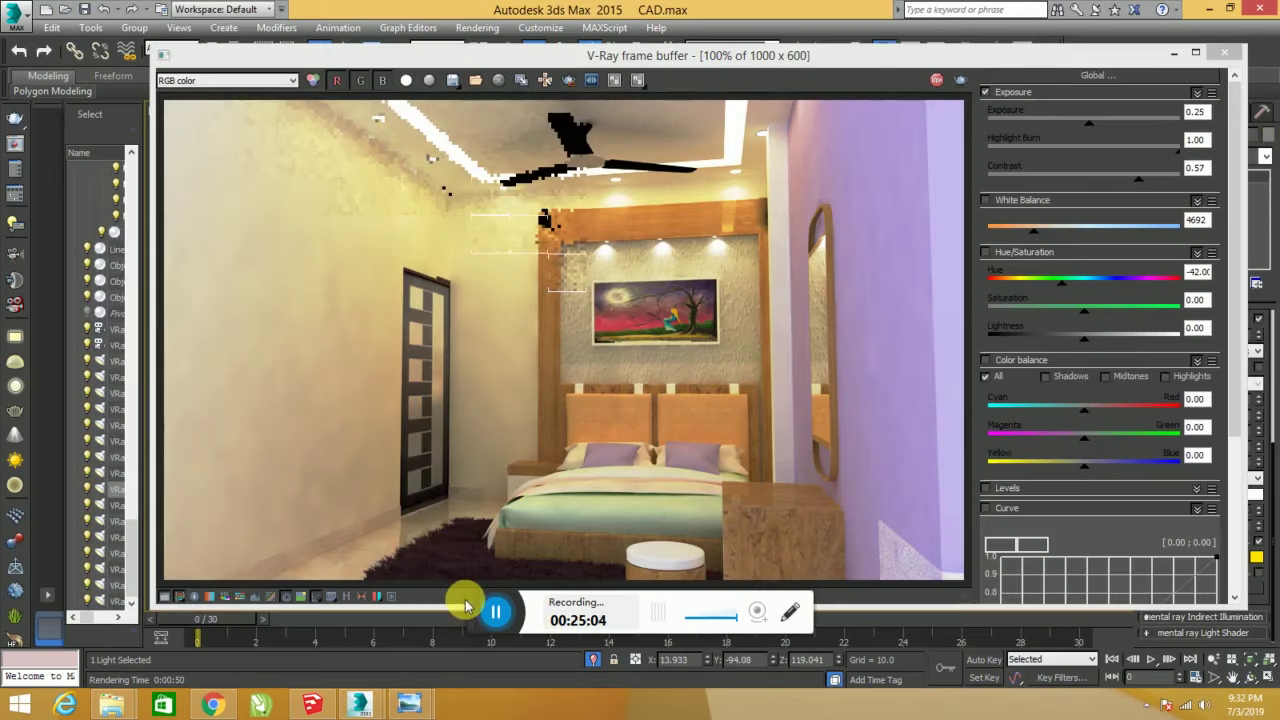
# - Close the V-Ray frame buffer once the render finishes in 46.7 s
pyautogui.moveTo(478, 610); pyautogui.dragTo(534, 668)
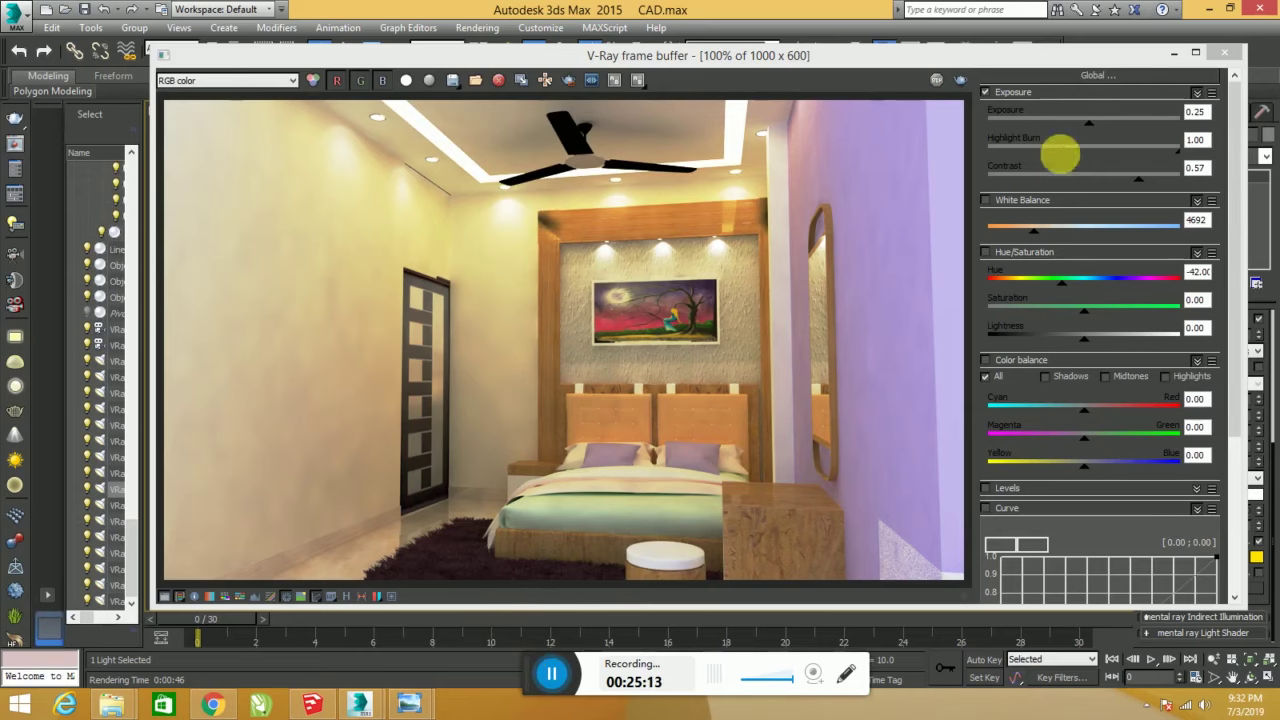
pyautogui.click(1221, 58)
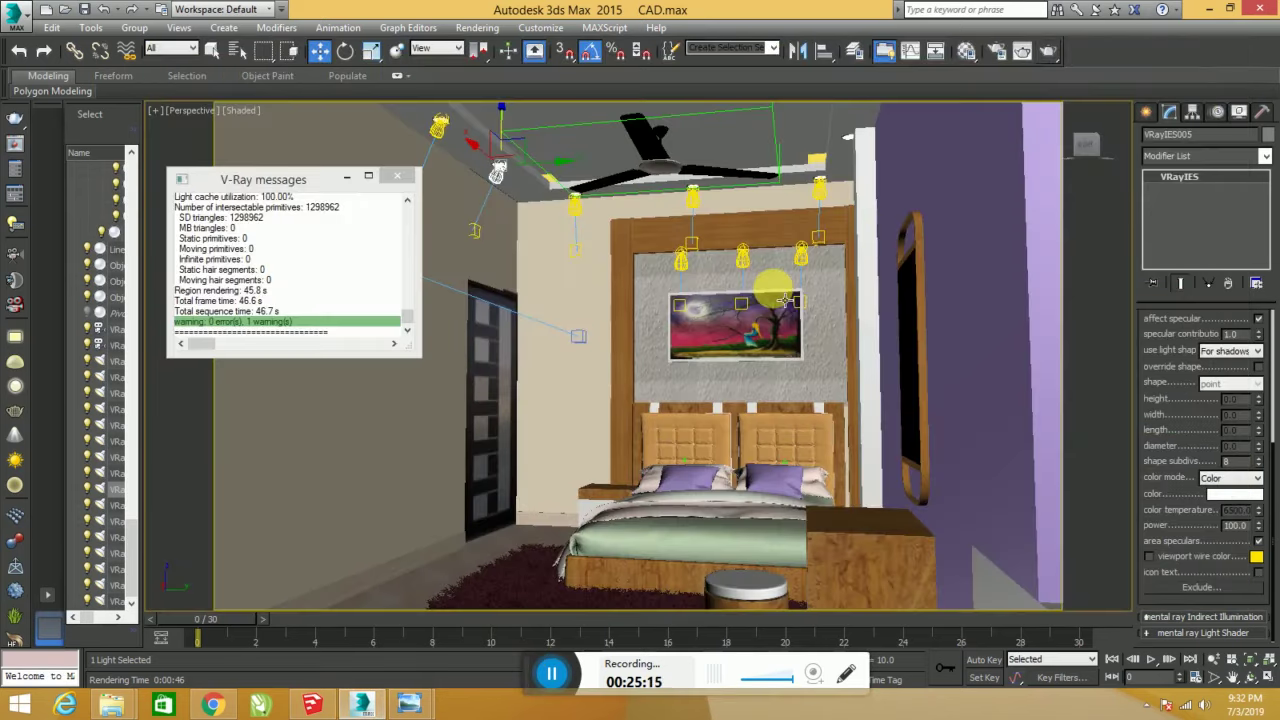
# - Clone a ceiling IES spotlight as an instance and raise it along the left wall
pyautogui.click(411, 180)
pyautogui.click(440, 126)
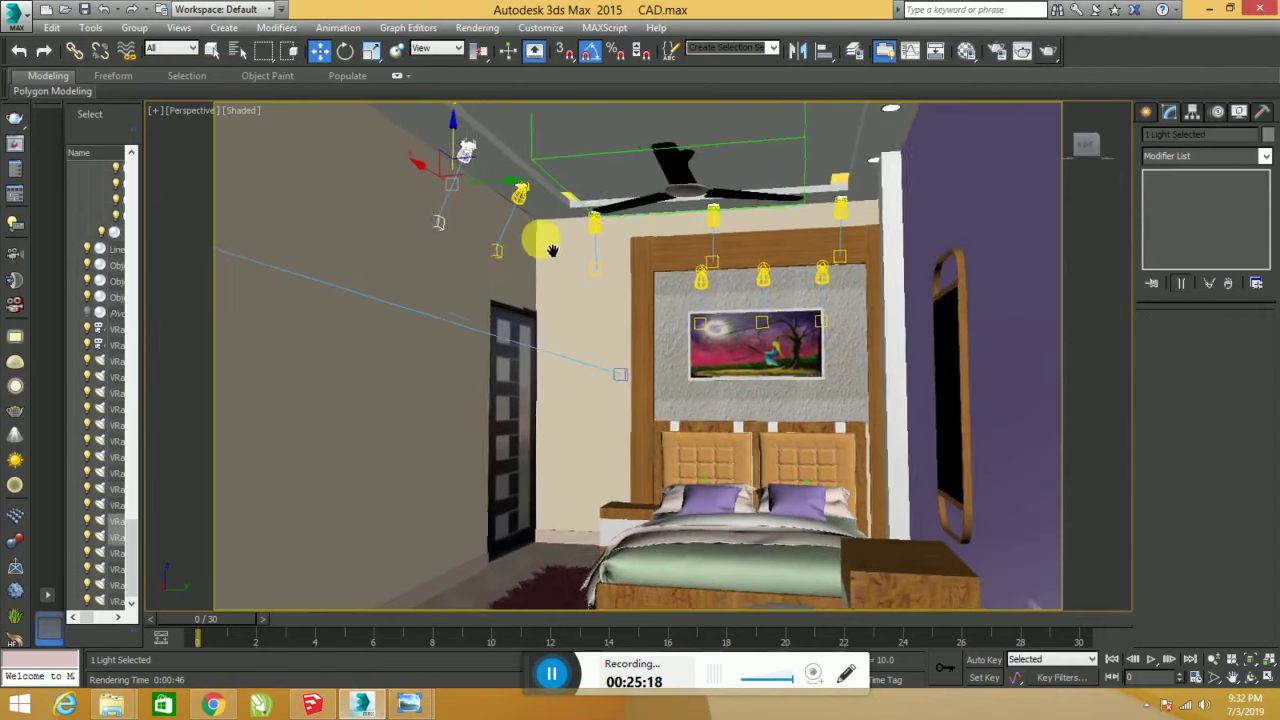
pyautogui.moveTo(522, 221); pyautogui.dragTo(463, 269, button='middle')
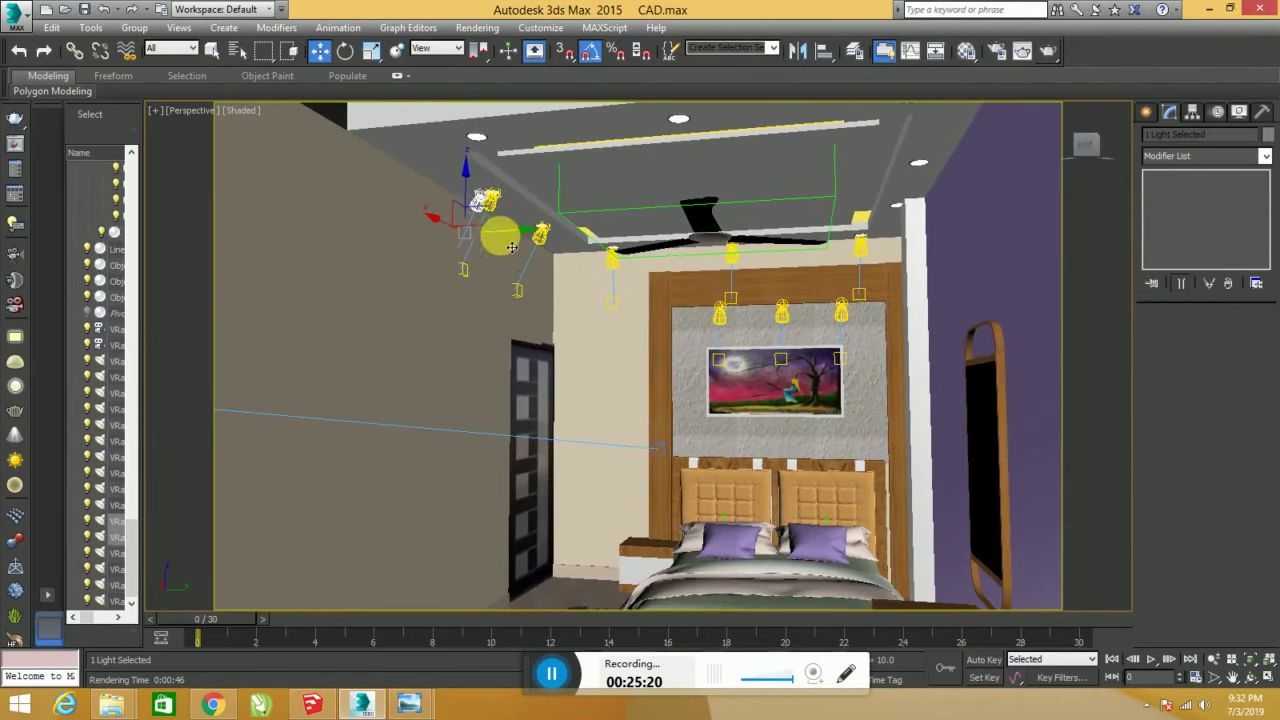
pyautogui.keyDown('shift'); pyautogui.moveTo(512, 230); pyautogui.dragTo(462, 237); pyautogui.keyUp('shift')
pyautogui.click(725, 257)
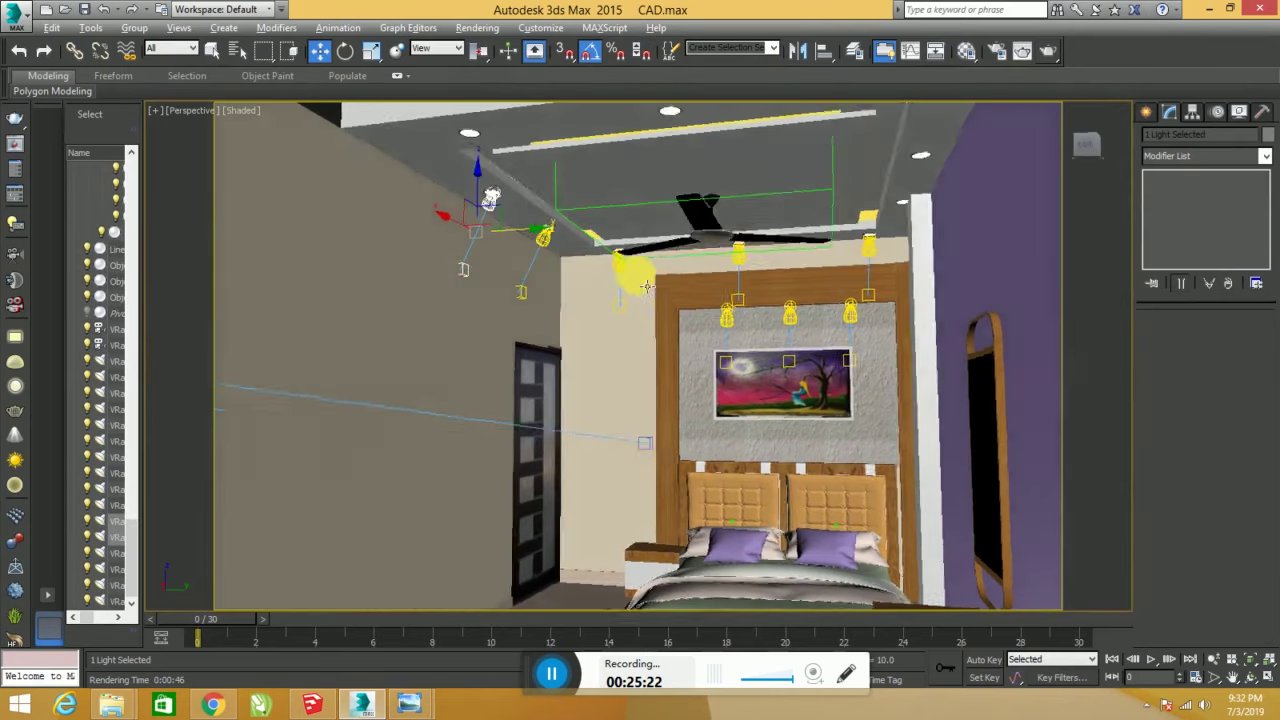
pyautogui.keyDown('alt'); pyautogui.moveTo(600, 260); pyautogui.dragTo(534, 249, button='middle'); pyautogui.keyUp('alt')
pyautogui.moveTo(465, 271); pyautogui.dragTo(495, 292, button='middle')
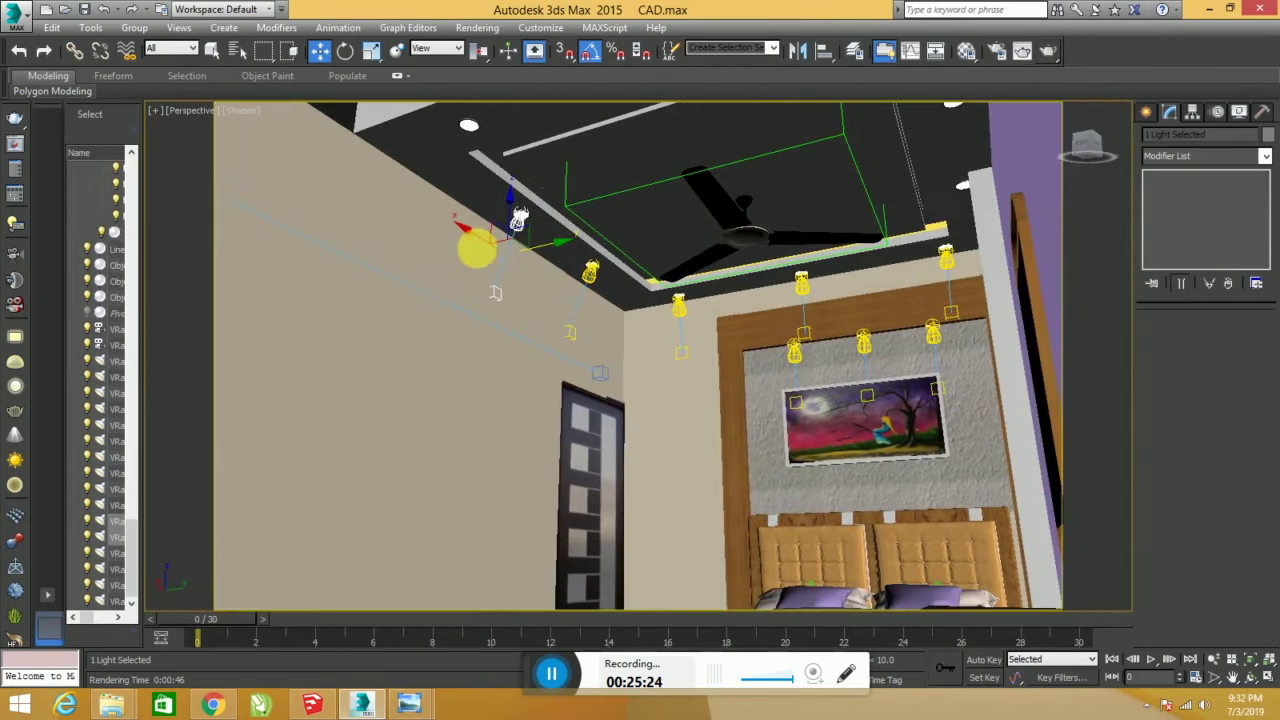
pyautogui.moveTo(485, 248)
pyautogui.mouseDown()
pyautogui.moveTo(406, 214)
pyautogui.moveTo(459, 172)
pyautogui.mouseUp()
# - Clone the spotlight with its target further along the left wall, then orbit back
pyautogui.click(478, 138)
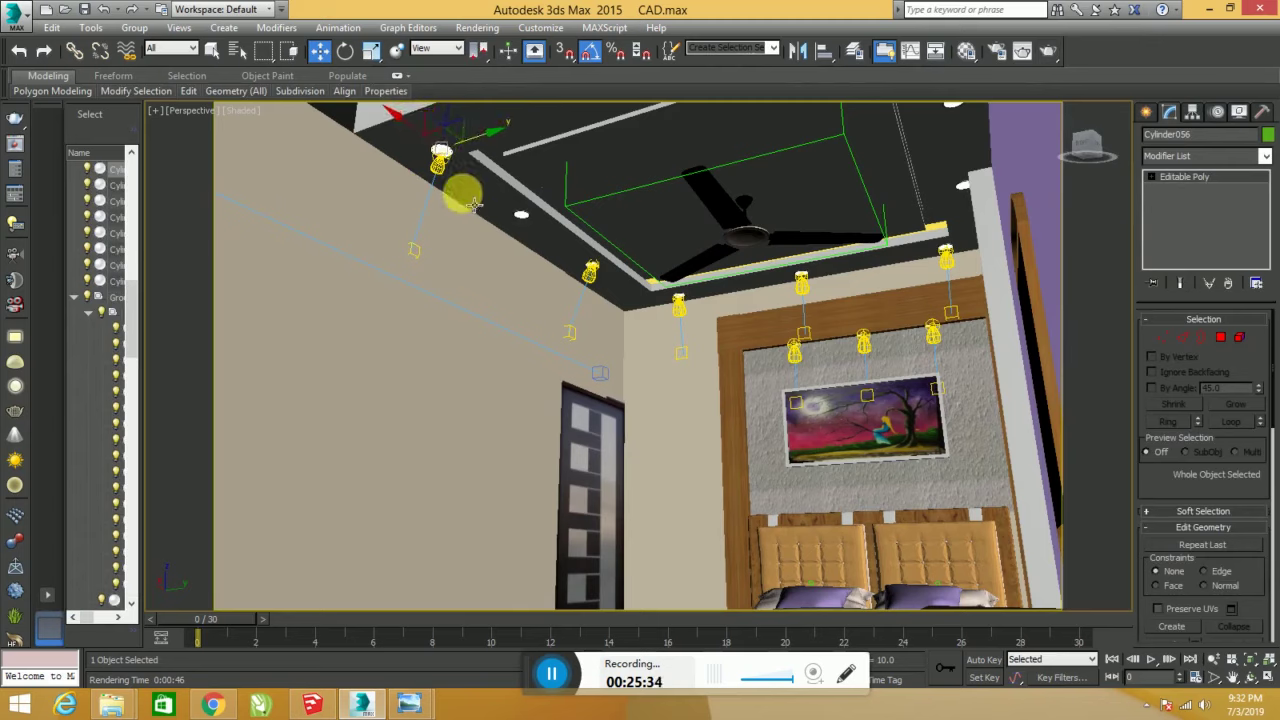
pyautogui.click(438, 186)
pyautogui.click(412, 250)
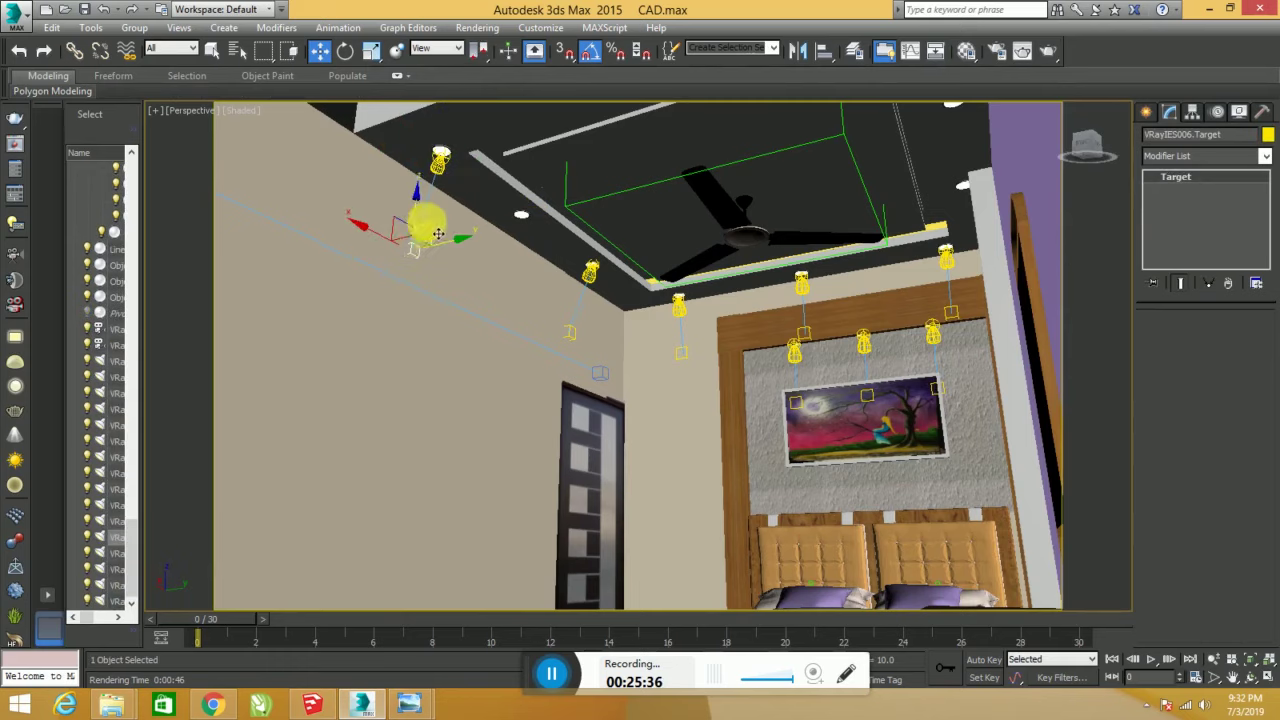
pyautogui.keyDown('shift'); pyautogui.moveTo(420, 190); pyautogui.dragTo(498, 248); pyautogui.keyUp('shift')
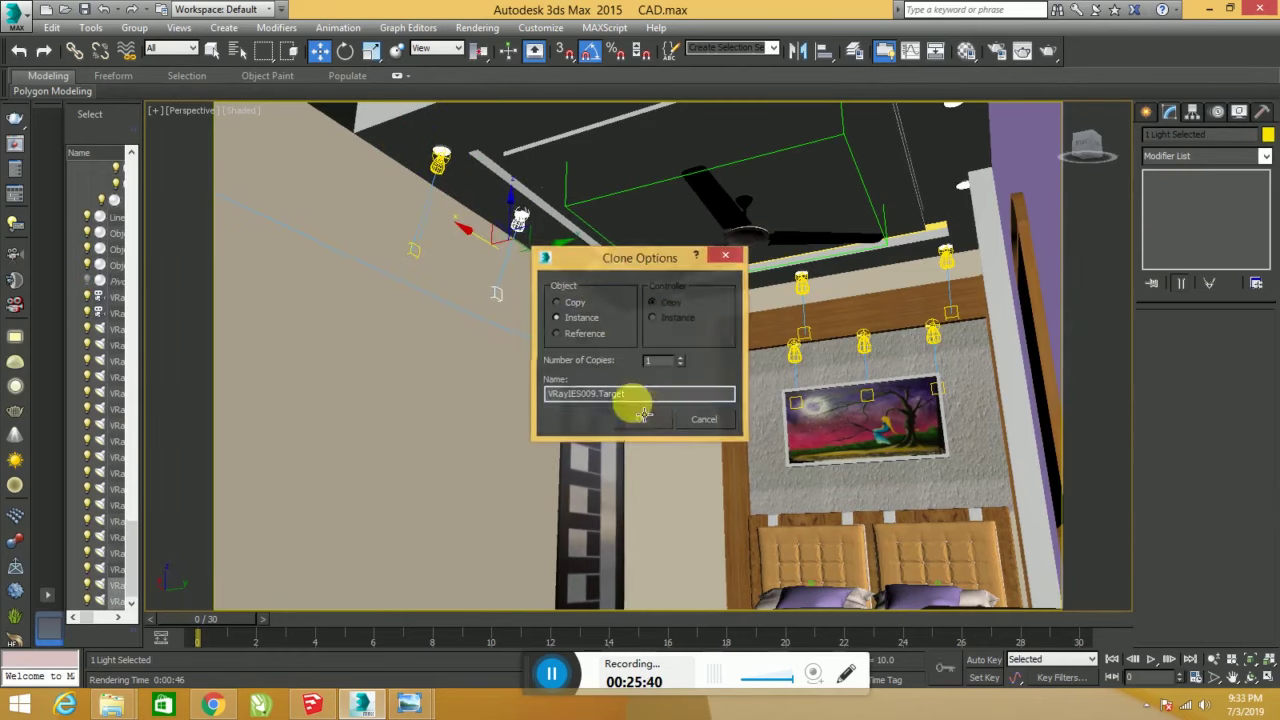
pyautogui.click(636, 418)
pyautogui.moveTo(640, 381)
pyautogui.keyDown('alt'); pyautogui.mouseDown(button='middle')
pyautogui.moveTo(590, 320)
pyautogui.moveTo(622, 333)
pyautogui.moveTo(604, 306)
pyautogui.moveTo(626, 312)
pyautogui.mouseUp(button='middle'); pyautogui.keyUp('alt')
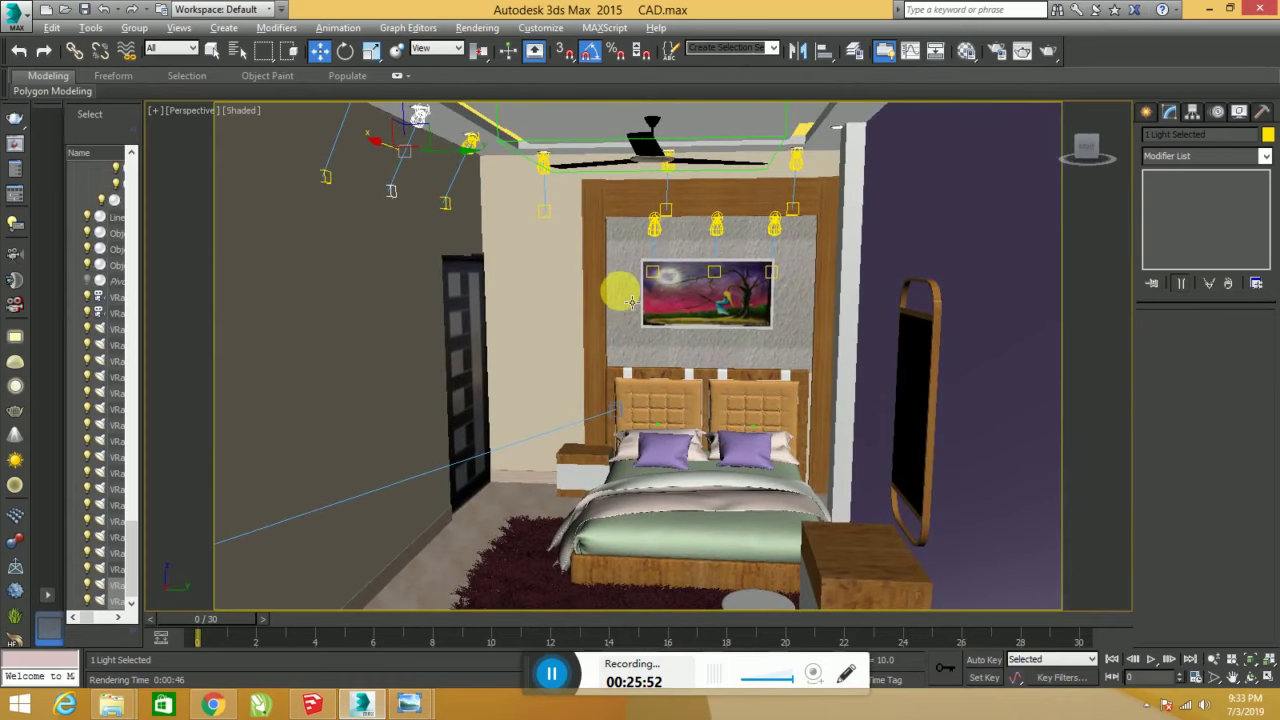
# - Zoom the perspective view out to see more of the bedroom
pyautogui.scroll(-1, 631, 301)
pyautogui.click(1213, 677)
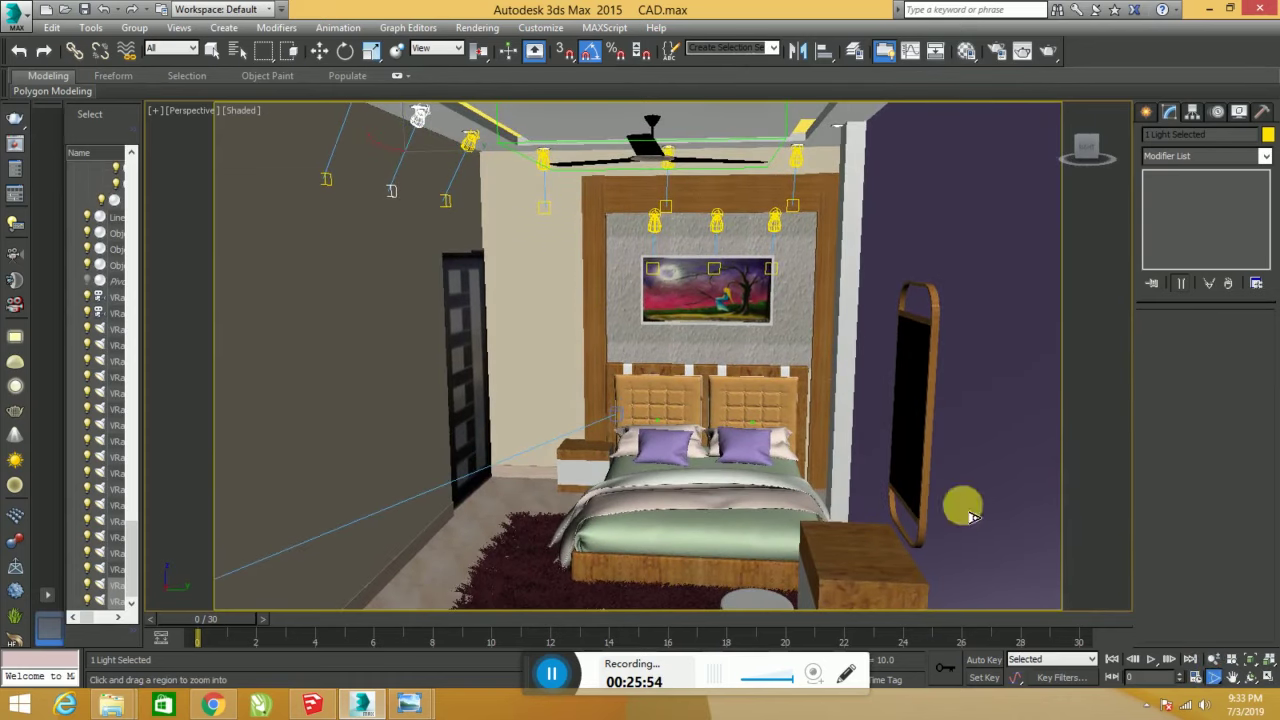
pyautogui.scroll(-2, 855, 434)
pyautogui.scroll(-1, 866, 433)
pyautogui.scroll(2, 866, 433)
pyautogui.scroll(1, 891, 423)
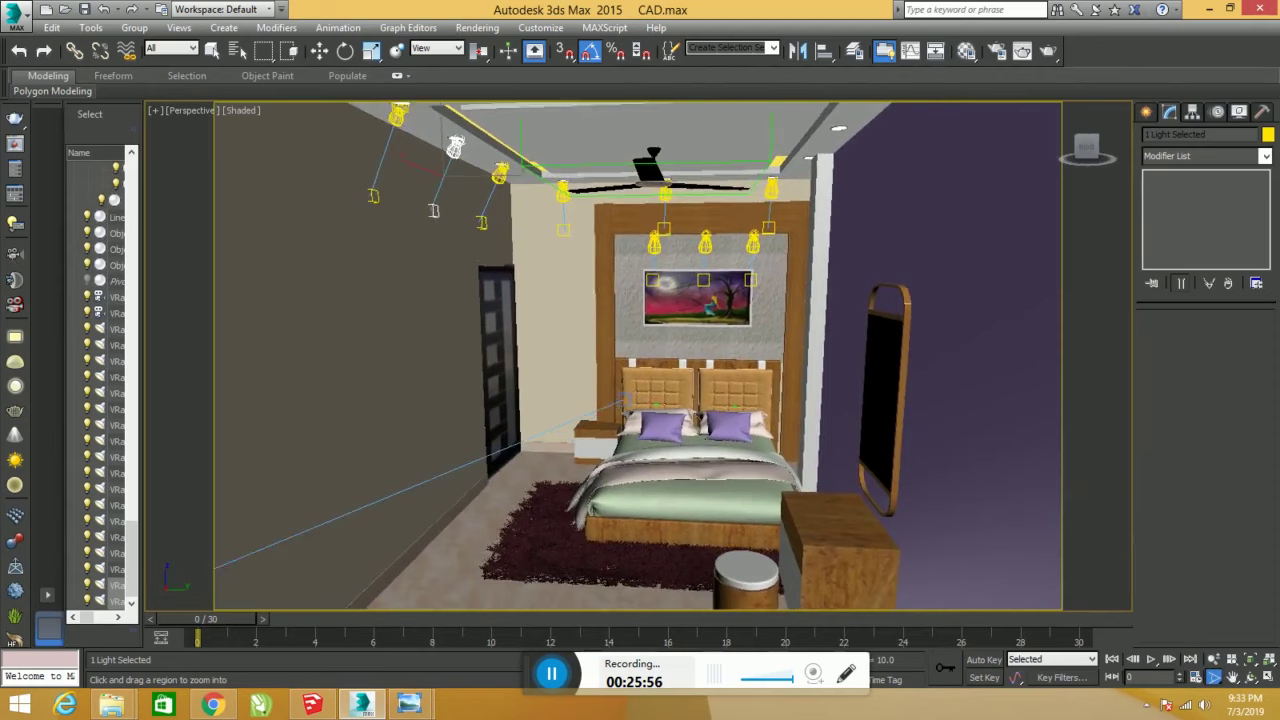
pyautogui.scroll(1, 888, 410)
pyautogui.scroll(1, 897, 407)
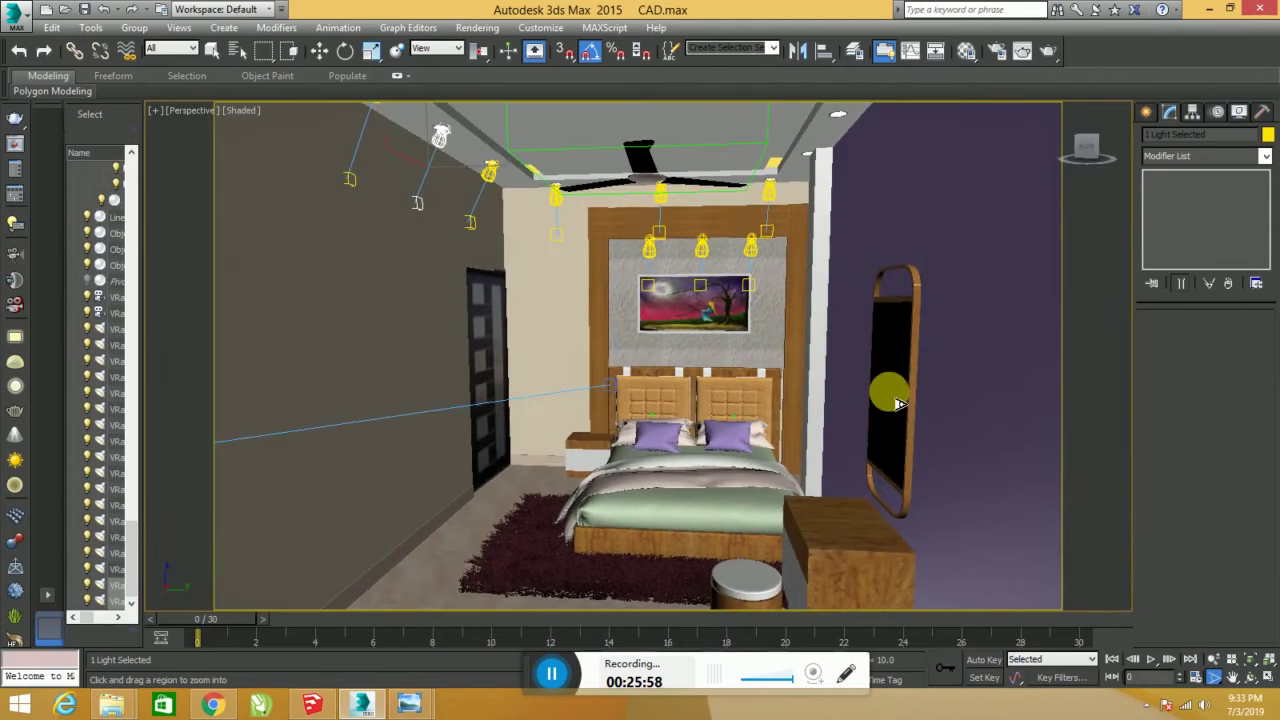
pyautogui.scroll(1, 897, 403)
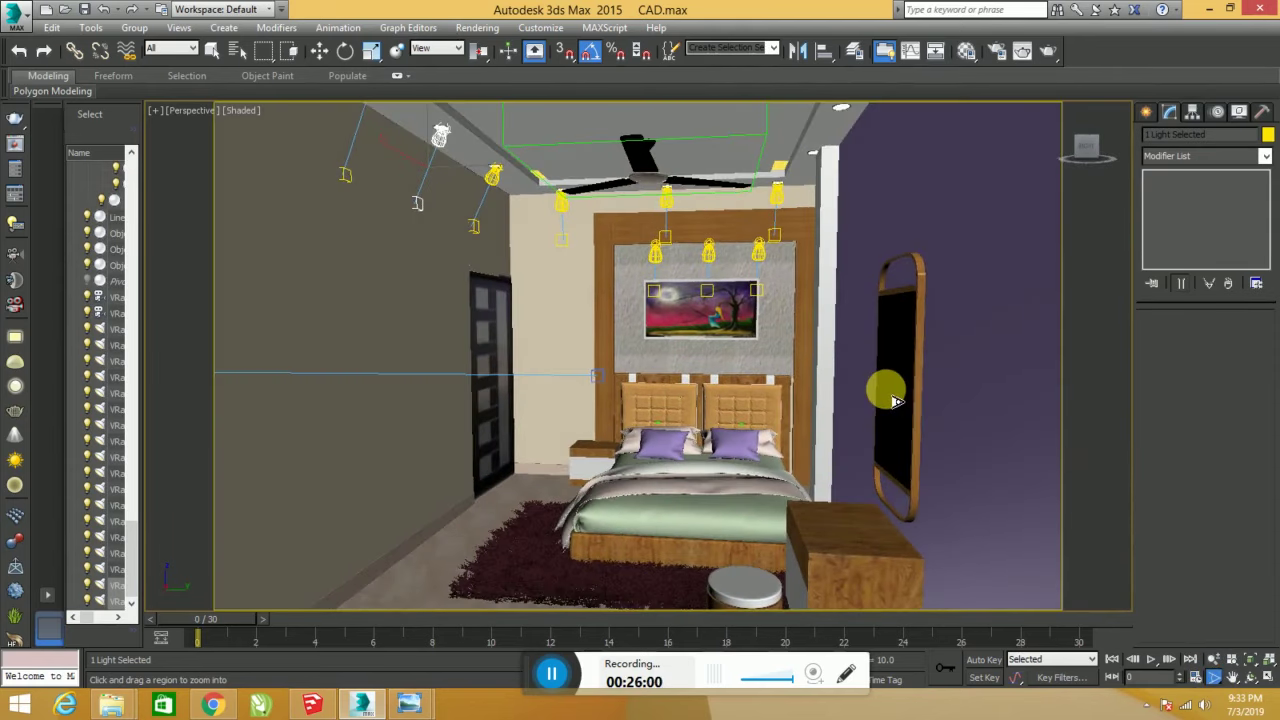
# - Run a V-Ray test render of the side-wall lighting and close the frame buffer
pyautogui.click(322, 52)
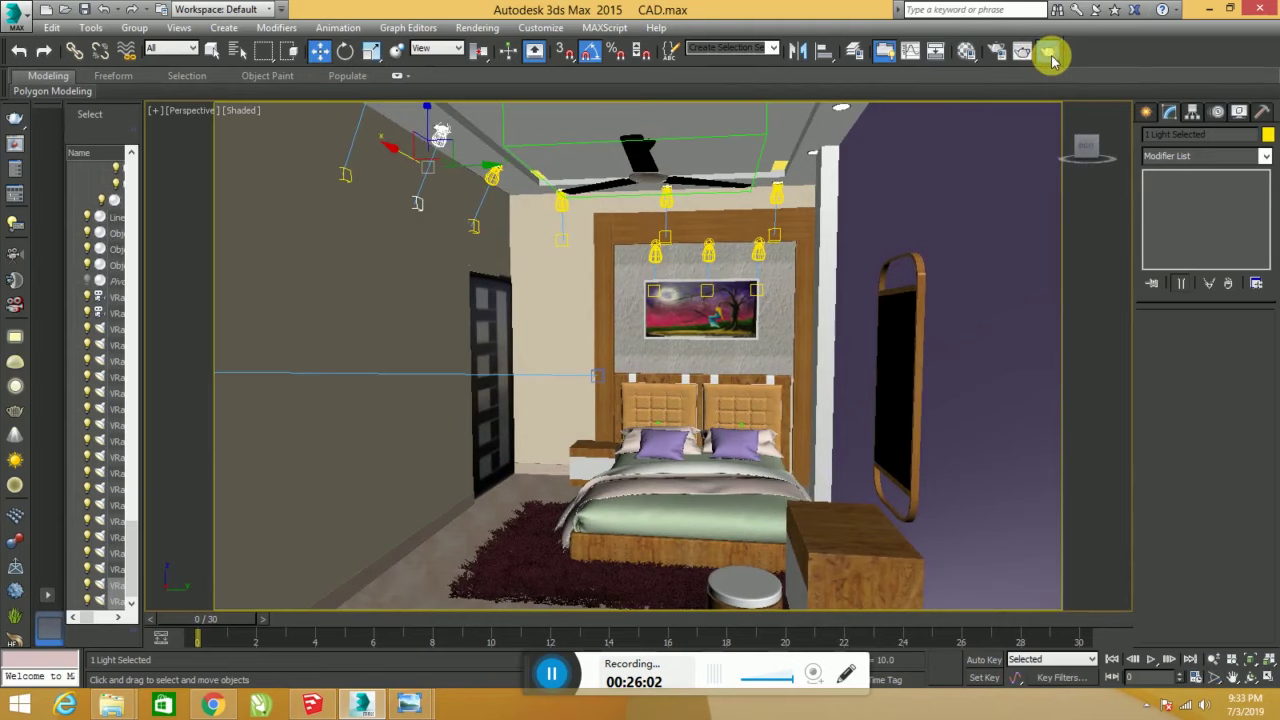
pyautogui.click(1049, 54)
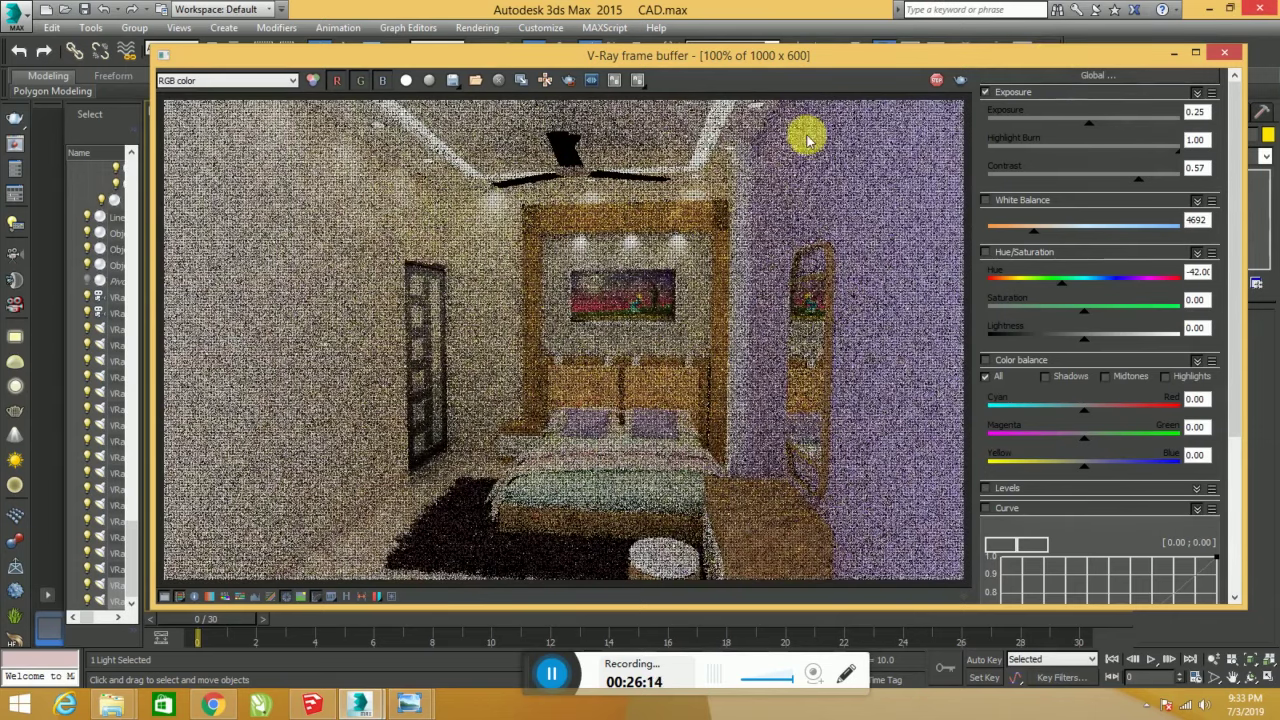
pyautogui.click(1224, 52)
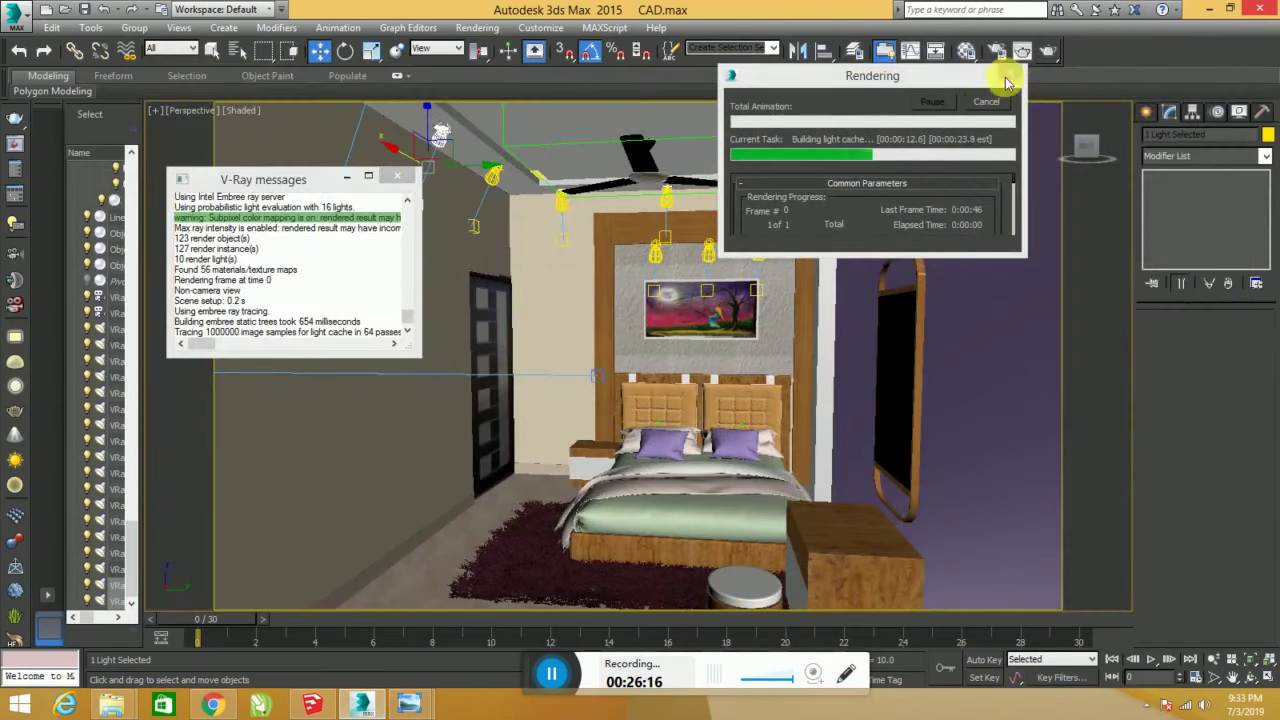
# - Clone an IES spotlight onto the right purple wall and aim its target down the wall
pyautogui.click(402, 177)
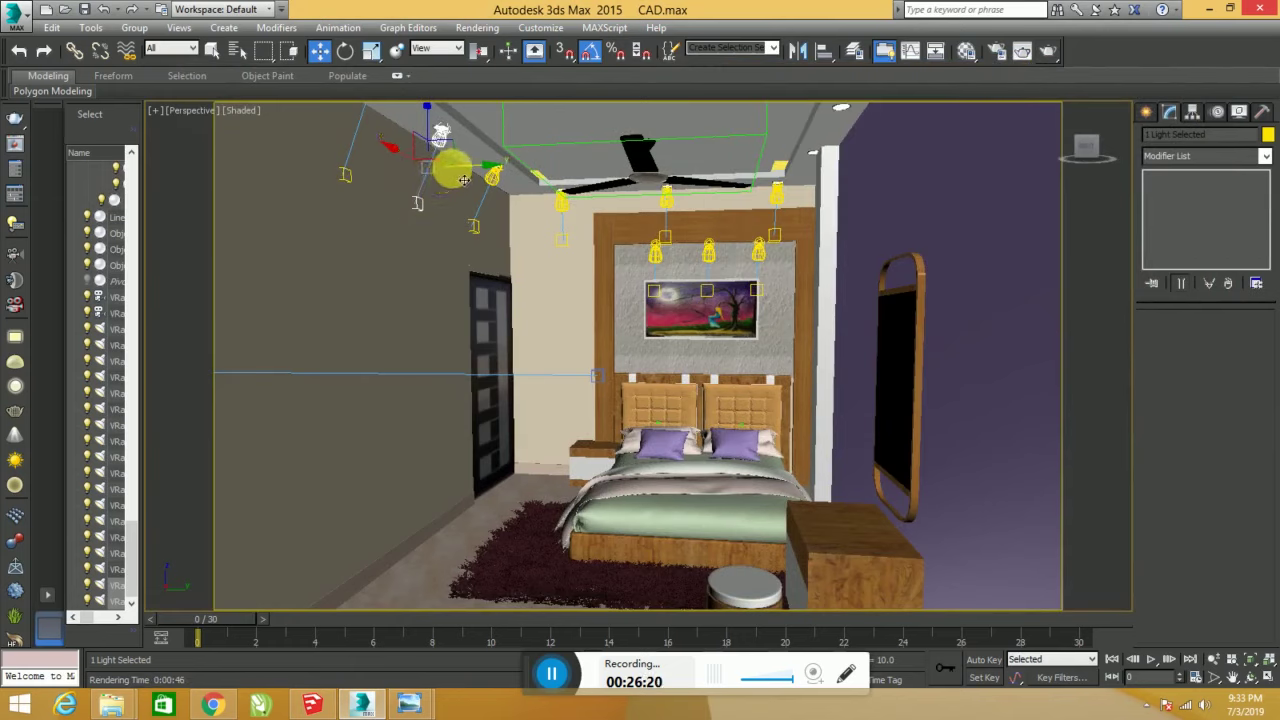
pyautogui.moveTo(464, 180); pyautogui.dragTo(820, 220)
pyautogui.click(663, 410)
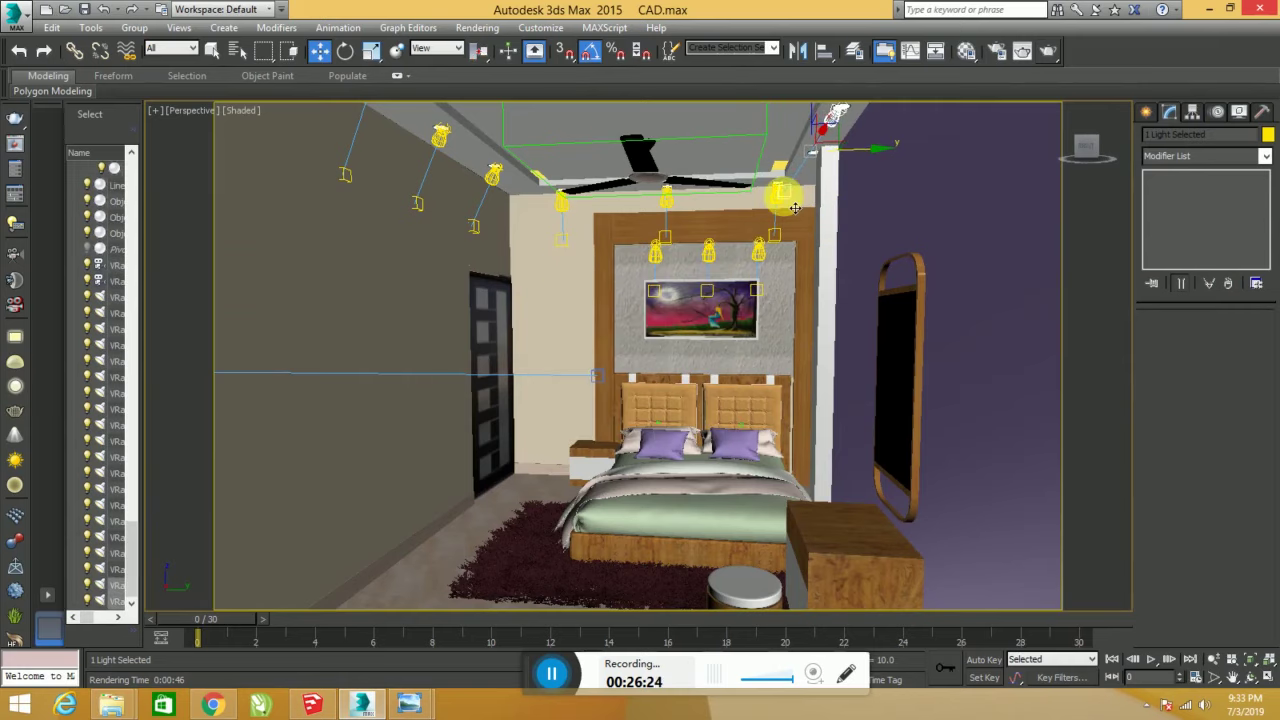
pyautogui.click(794, 207)
pyautogui.moveTo(836, 205); pyautogui.dragTo(901, 212)
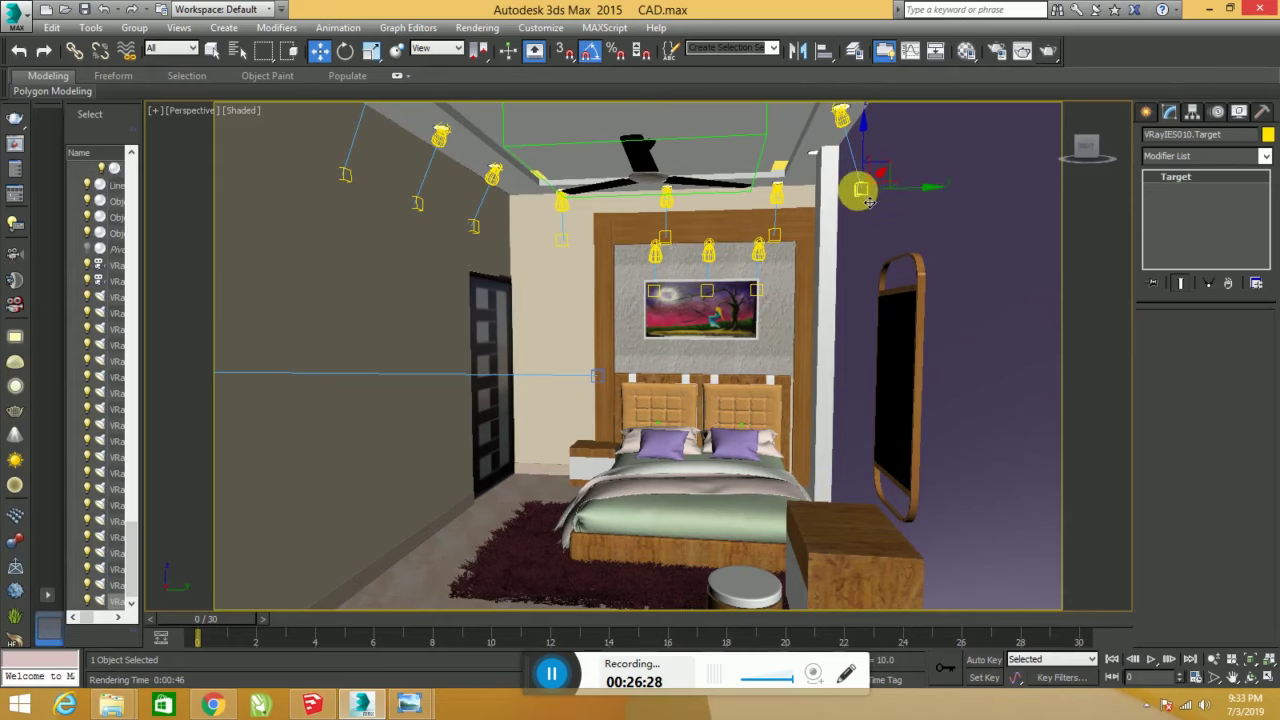
pyautogui.moveTo(857, 215); pyautogui.dragTo(830, 273, button='middle')
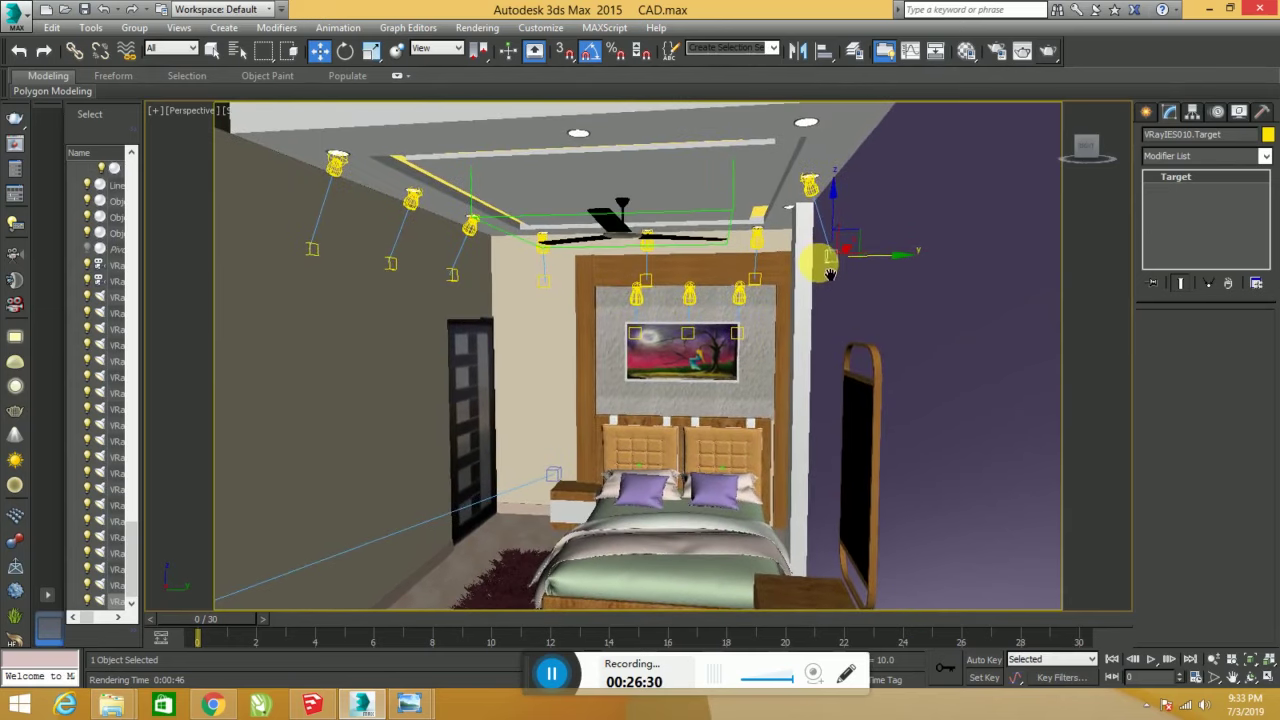
# - Clone the right-wall spotlight again, placing the copy further along the right wall
pyautogui.click(808, 122)
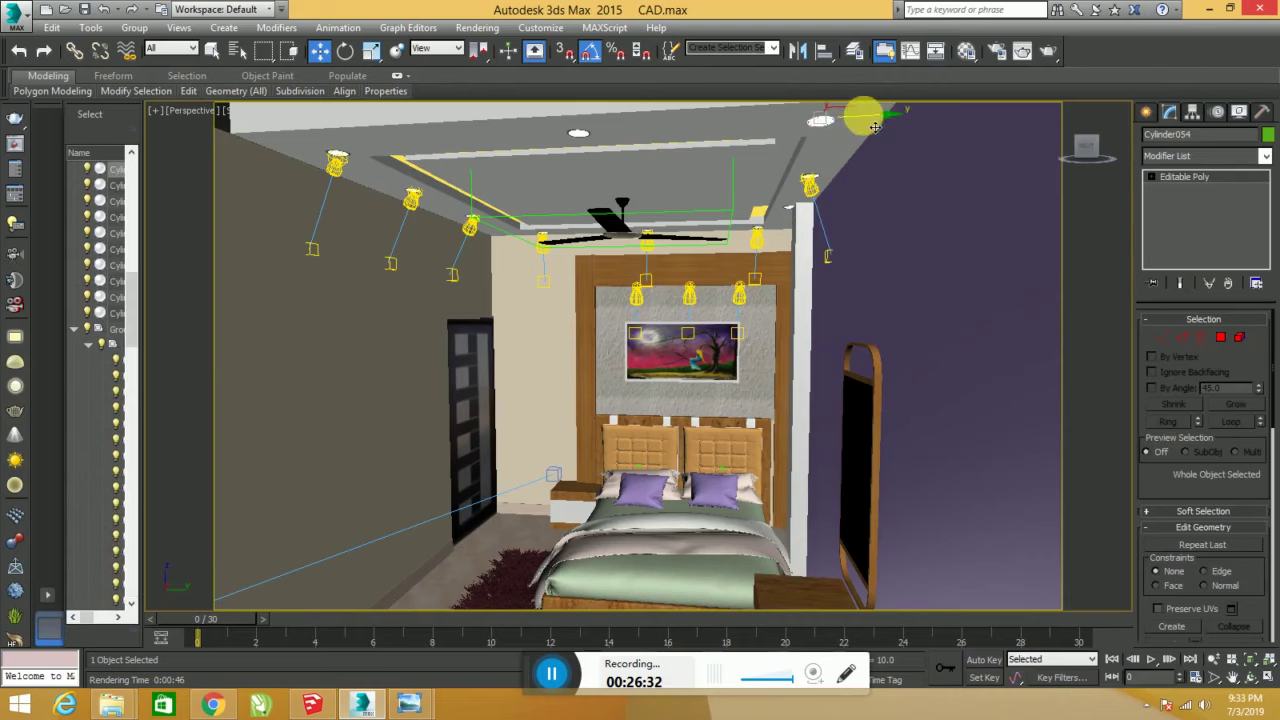
pyautogui.moveTo(893, 126); pyautogui.dragTo(863, 152)
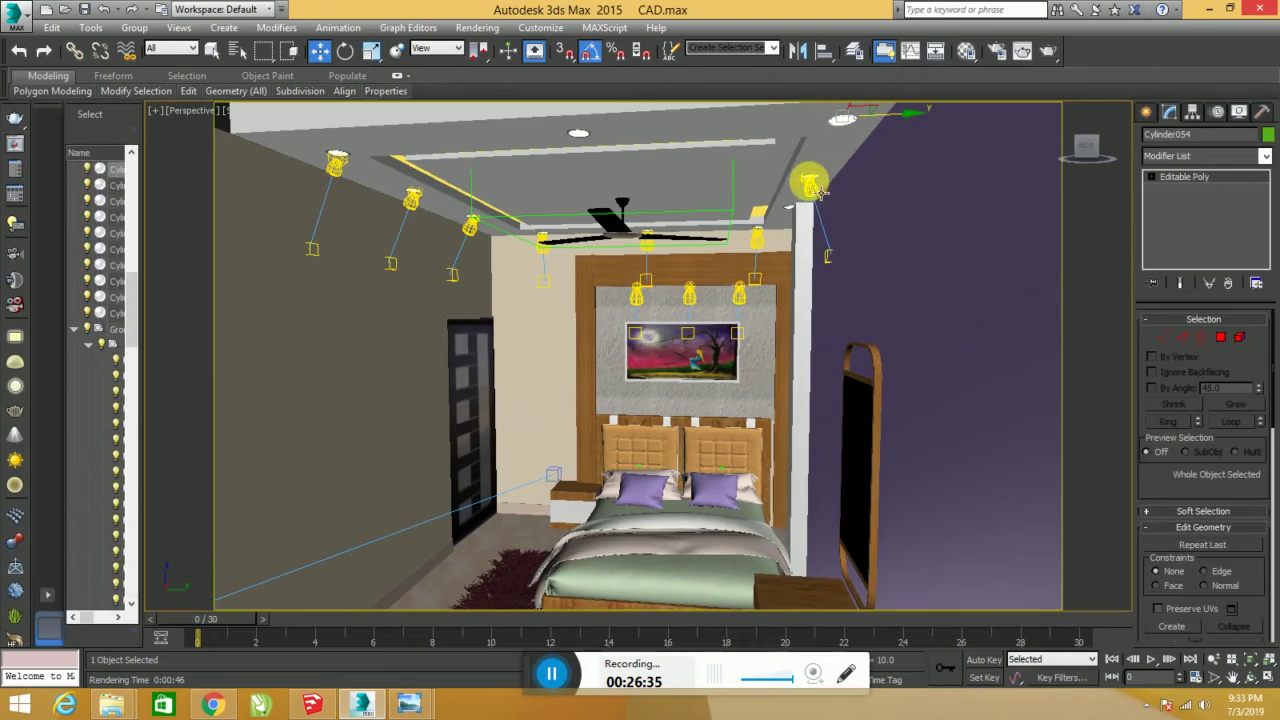
pyautogui.click(834, 242)
pyautogui.moveTo(838, 268); pyautogui.dragTo(832, 238)
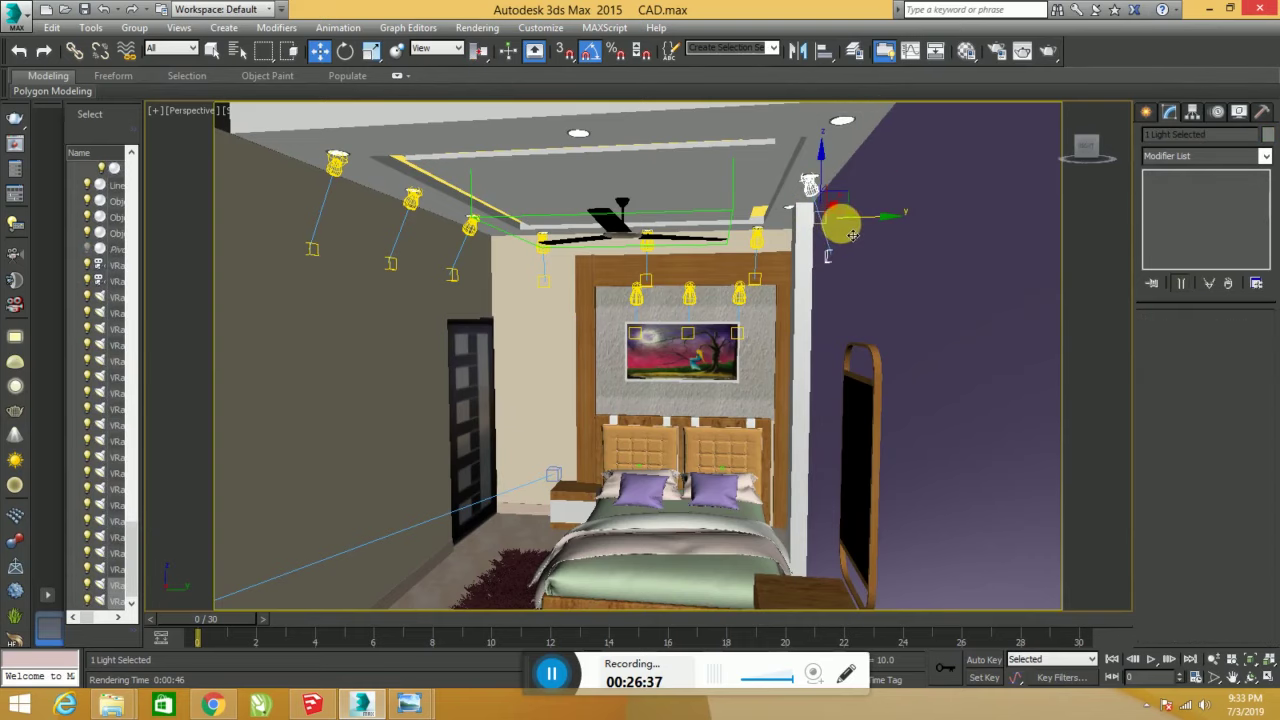
pyautogui.keyDown('alt'); pyautogui.moveTo(852, 234); pyautogui.dragTo(838, 260, button='middle'); pyautogui.keyUp('alt')
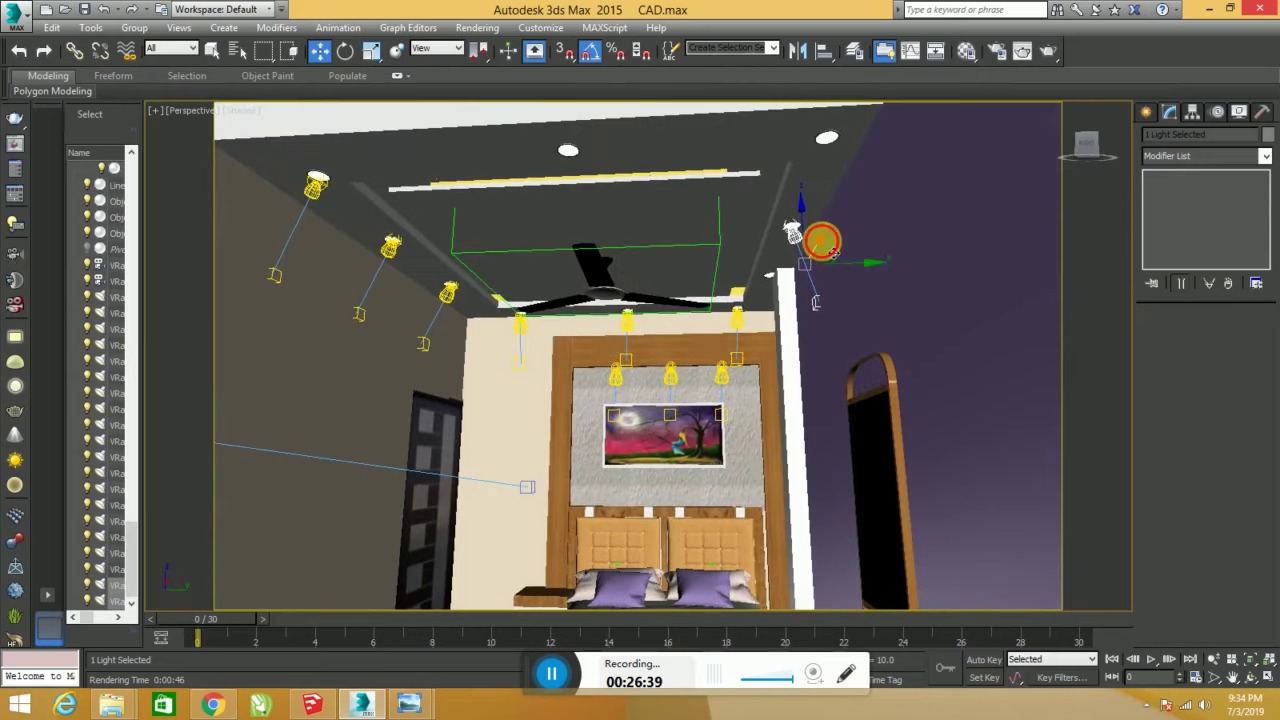
pyautogui.moveTo(834, 252)
pyautogui.keyDown('shift'); pyautogui.mouseDown()
pyautogui.moveTo(849, 190)
pyautogui.moveTo(868, 183)
pyautogui.mouseUp(); pyautogui.keyUp('shift')
pyautogui.keyDown('shift'); pyautogui.moveTo(869, 182); pyautogui.dragTo(810, 232); pyautogui.keyUp('shift')
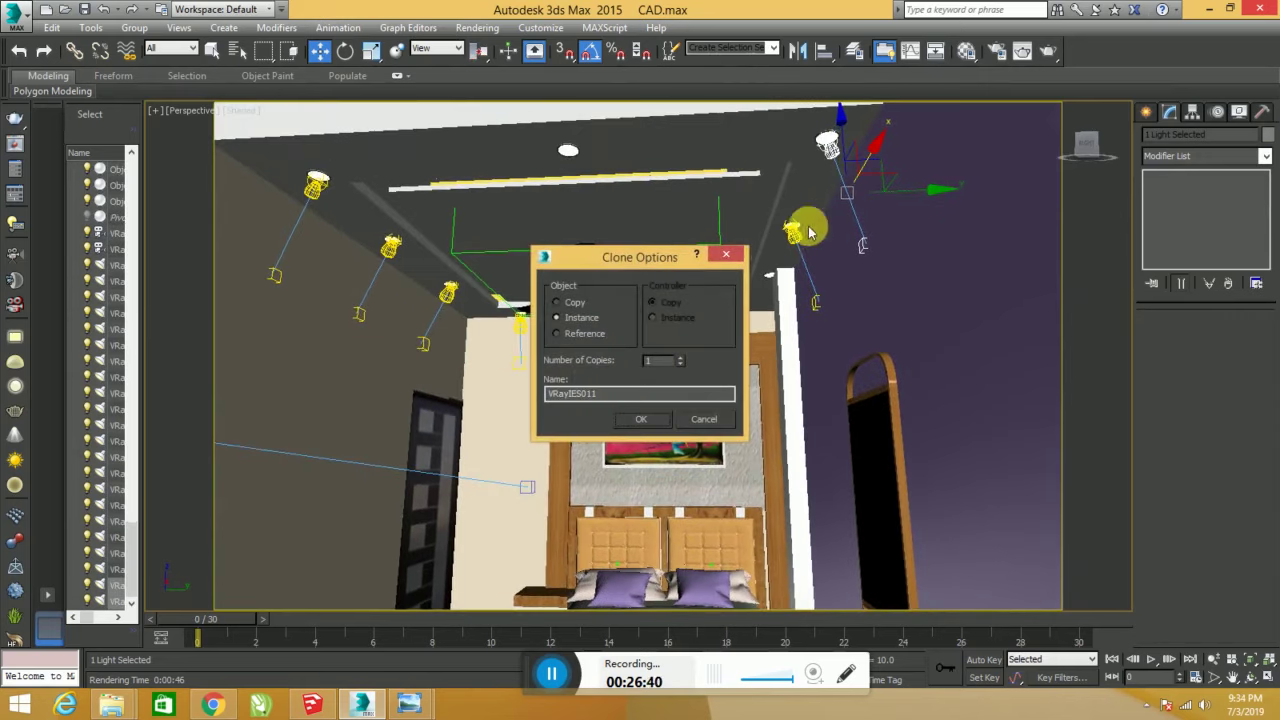
pyautogui.click(641, 420)
# - Reframe the view on the bed wall and start another V-Ray render
pyautogui.moveTo(651, 423)
pyautogui.mouseDown(button='middle')
pyautogui.moveTo(733, 389)
pyautogui.moveTo(734, 325)
pyautogui.moveTo(736, 343)
pyautogui.moveTo(753, 343)
pyautogui.moveTo(720, 330)
pyautogui.mouseUp(button='middle')
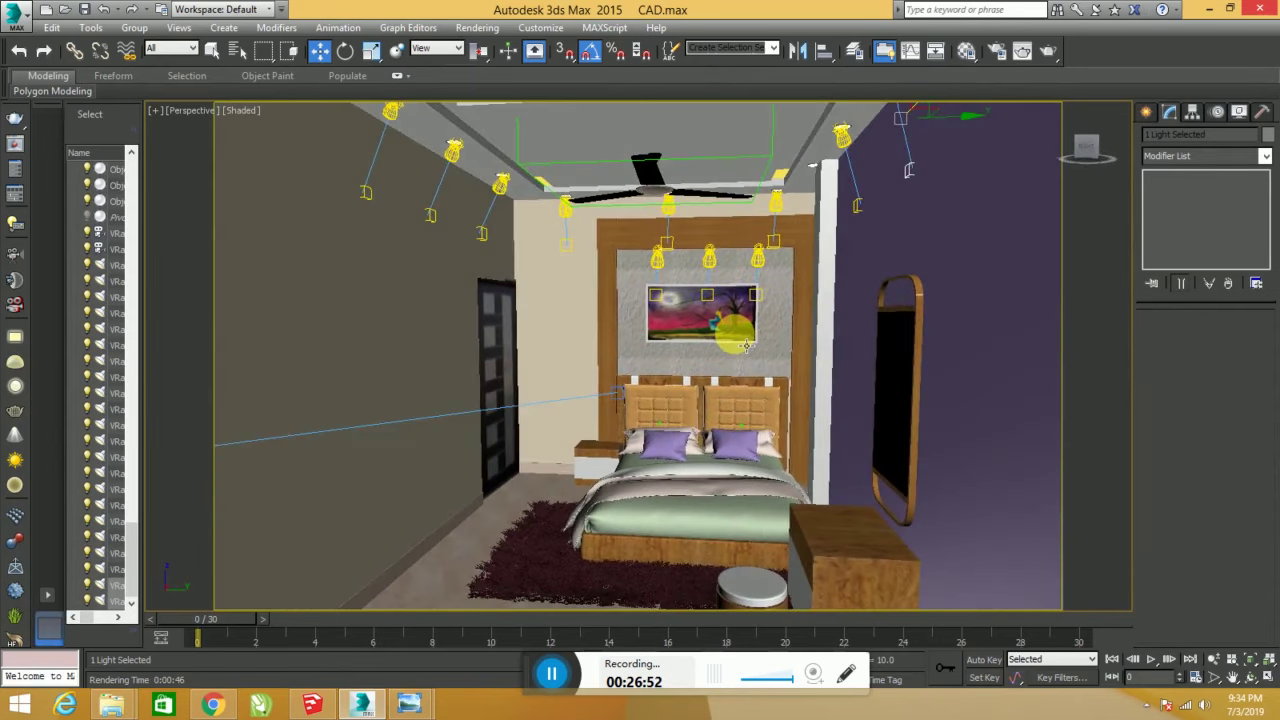
pyautogui.keyDown('alt'); pyautogui.moveTo(748, 347); pyautogui.dragTo(750, 332, button='middle'); pyautogui.keyUp('alt')
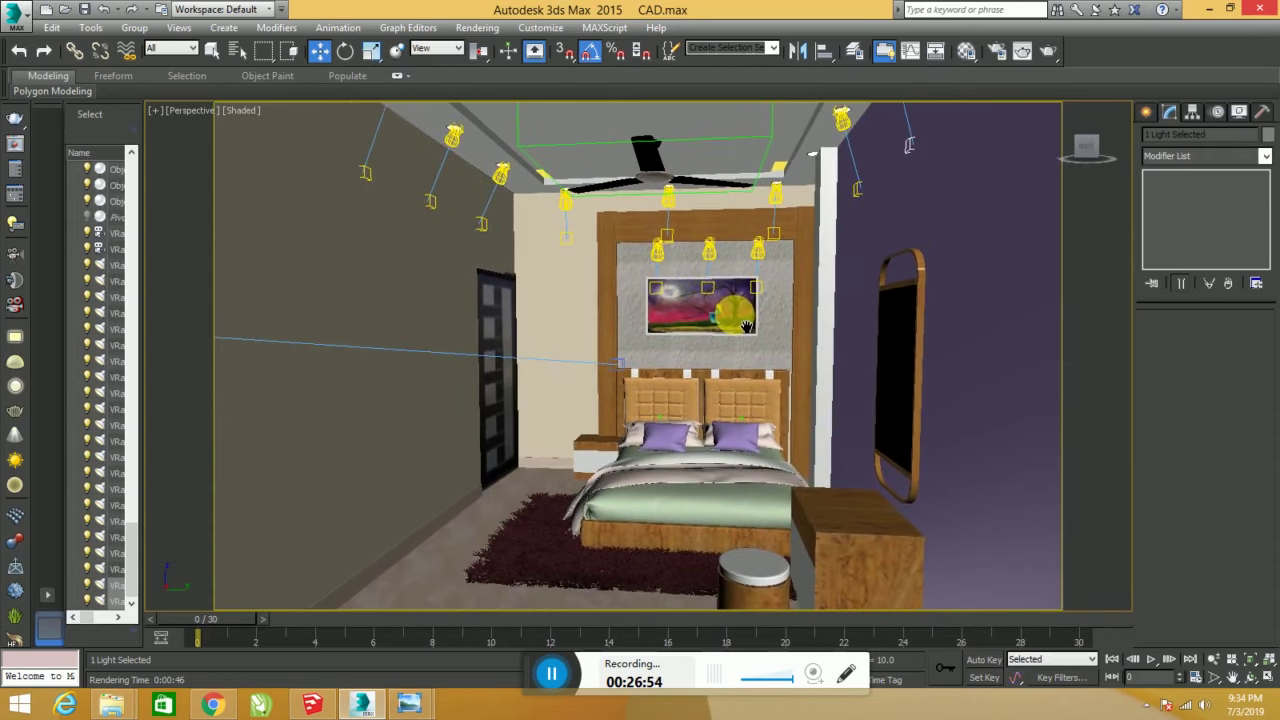
pyautogui.click(1040, 52)
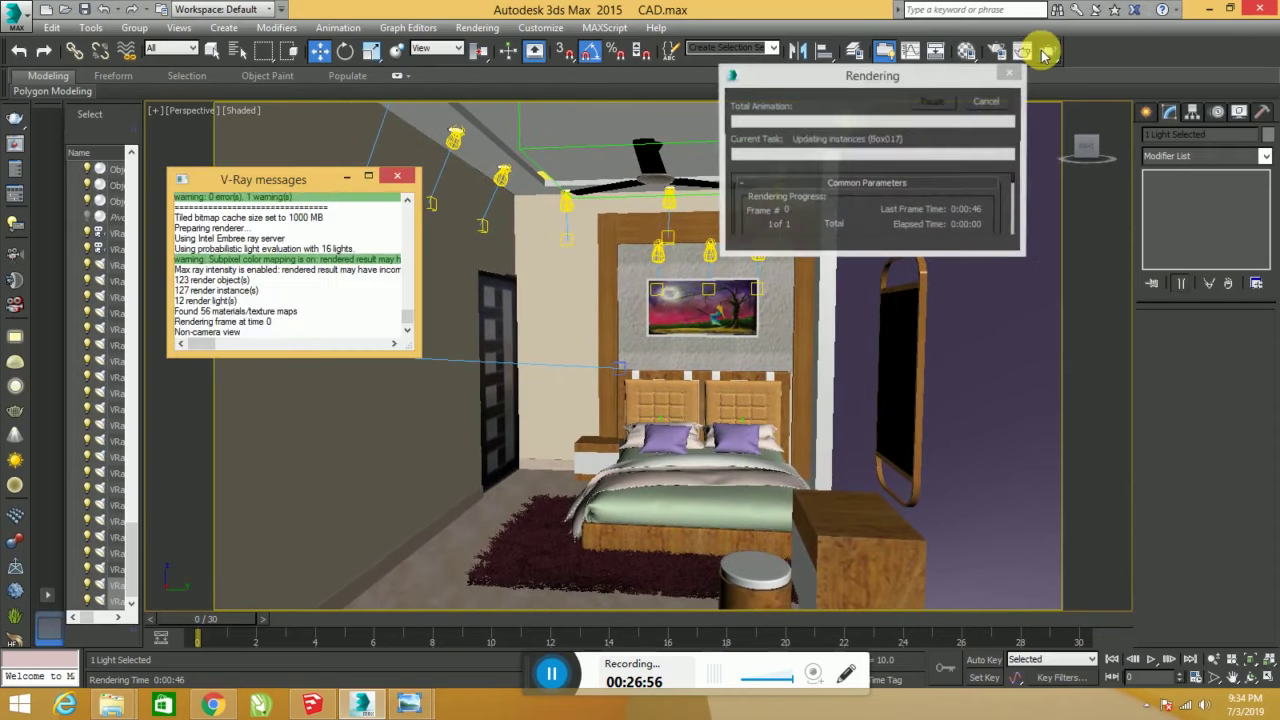
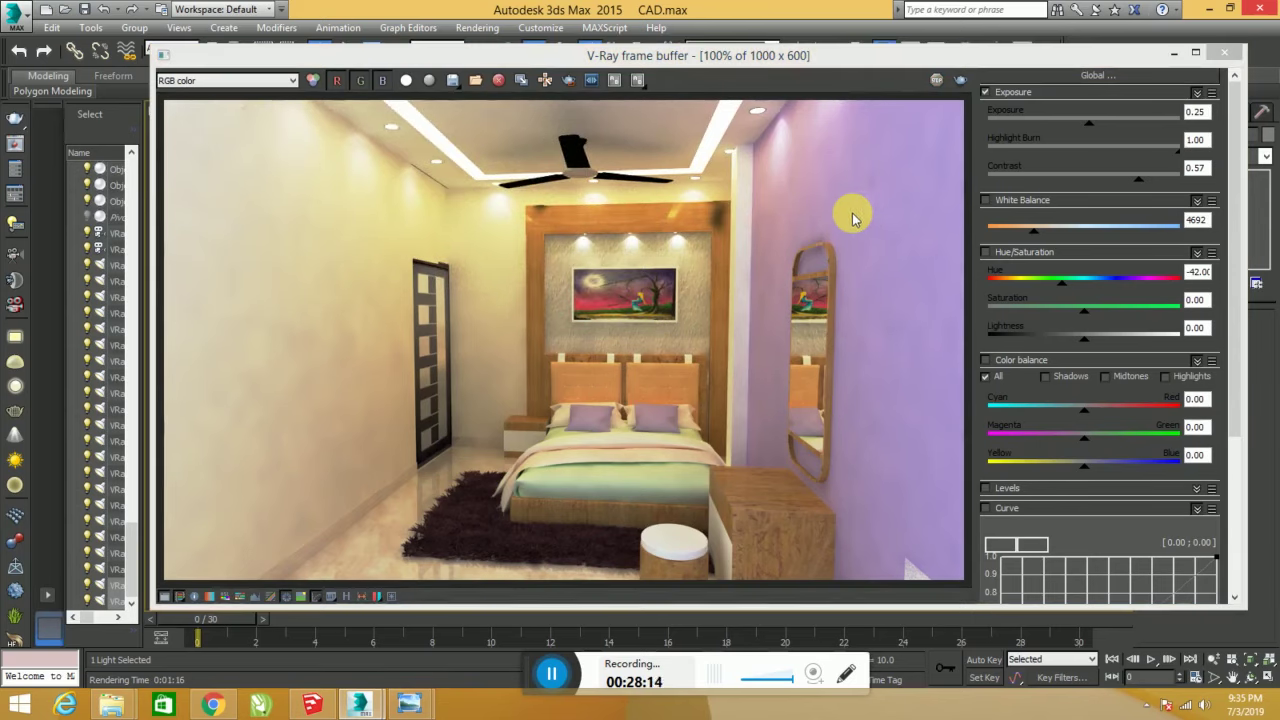
# - Save the bedroom render to the Desktop as JPEG file '123456' at quality 95
pyautogui.click(453, 81)
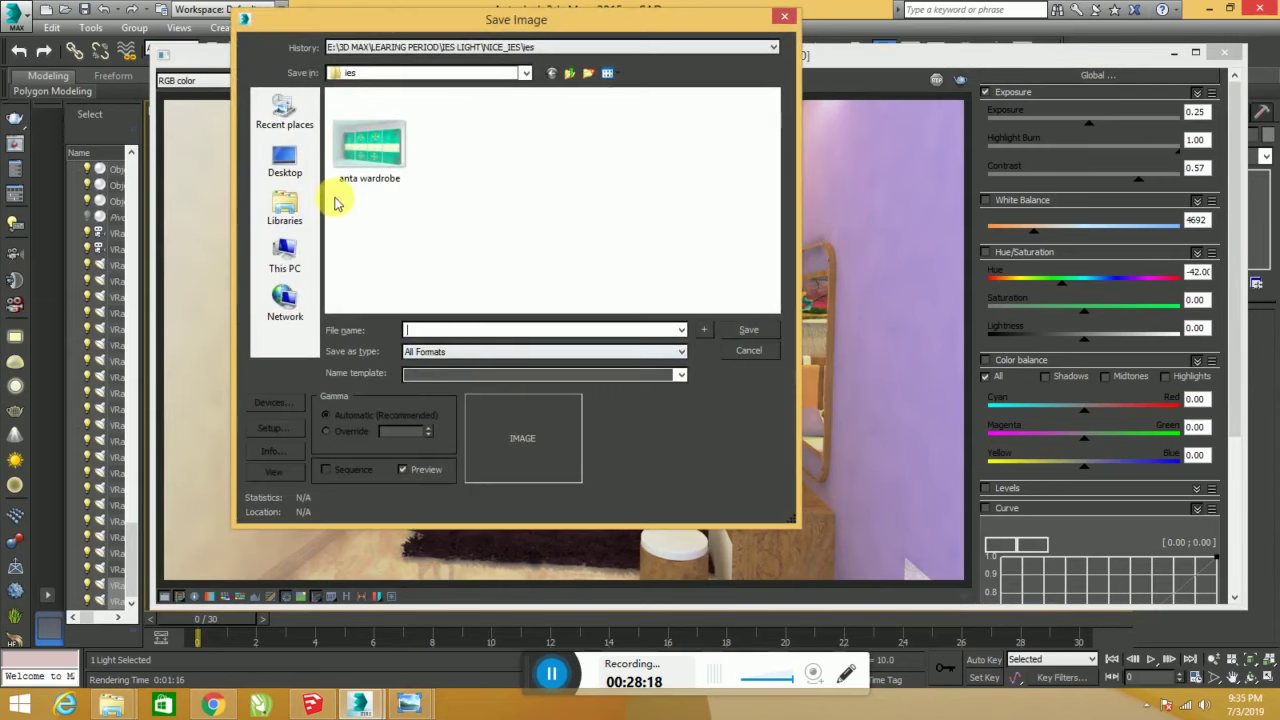
pyautogui.click(285, 160)
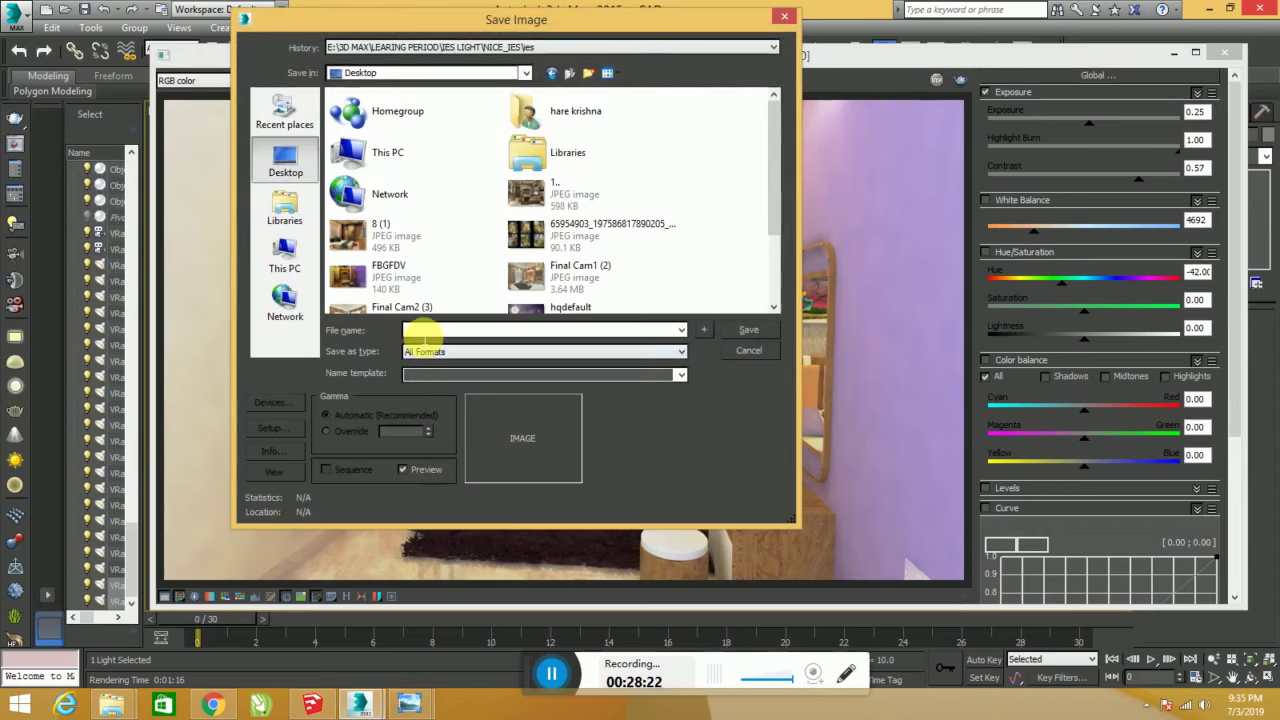
pyautogui.write('12345')
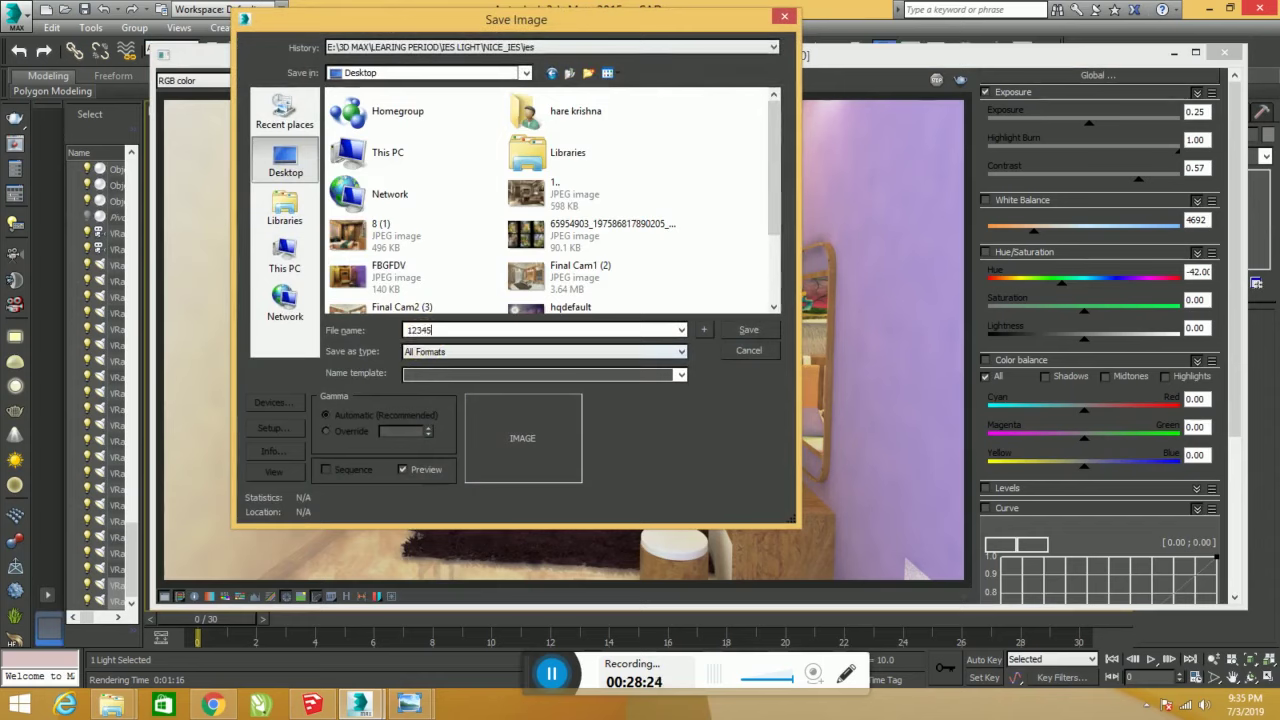
pyautogui.write('6')
pyautogui.click(440, 352)
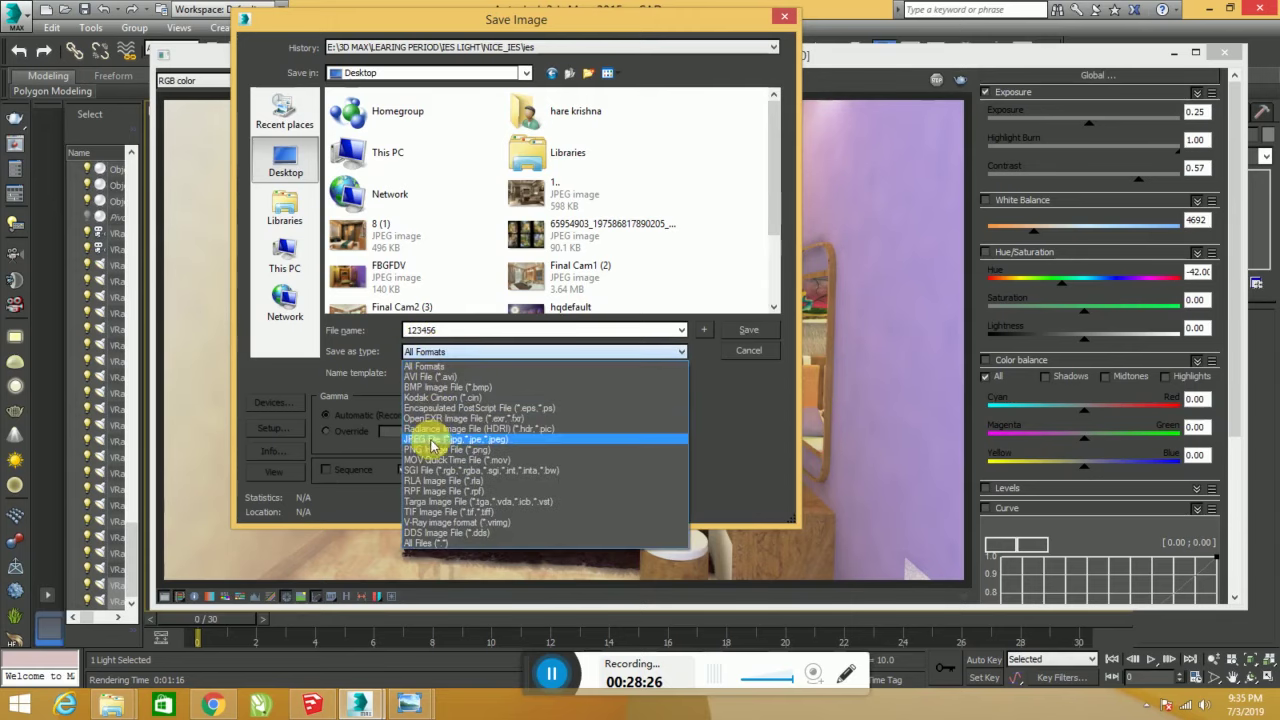
pyautogui.click(427, 440)
pyautogui.click(752, 331)
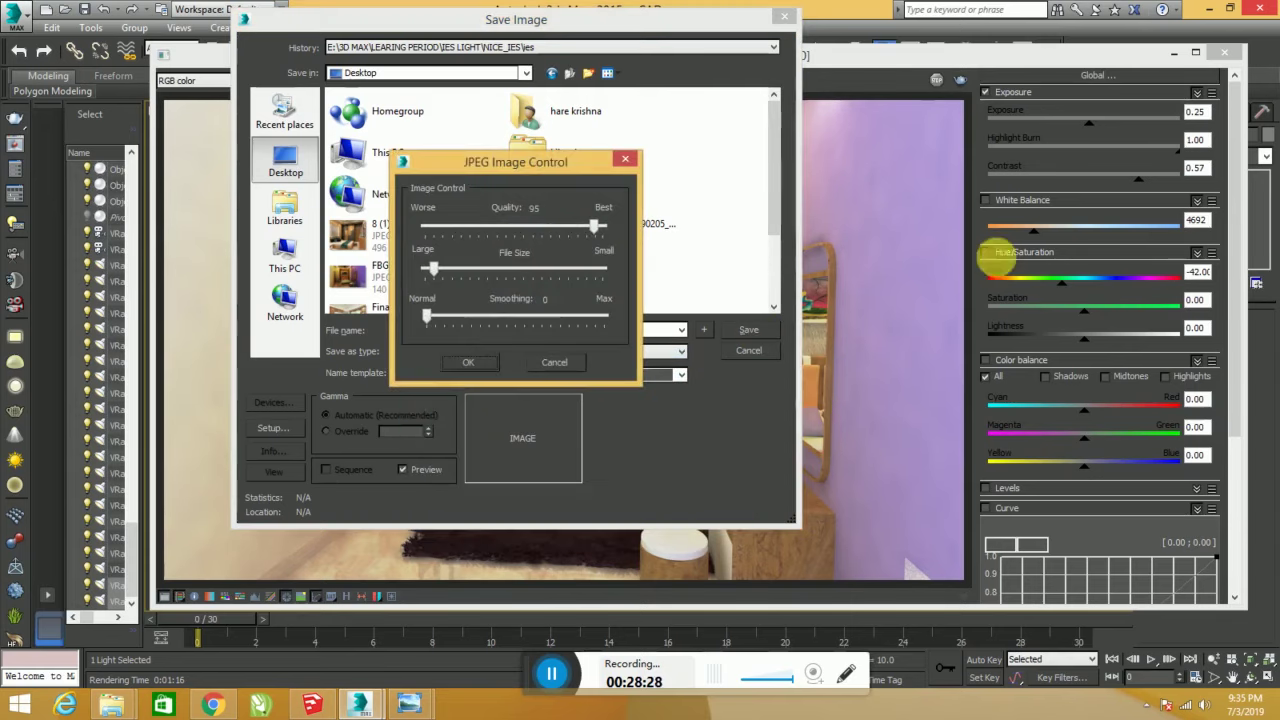
pyautogui.click(475, 363)
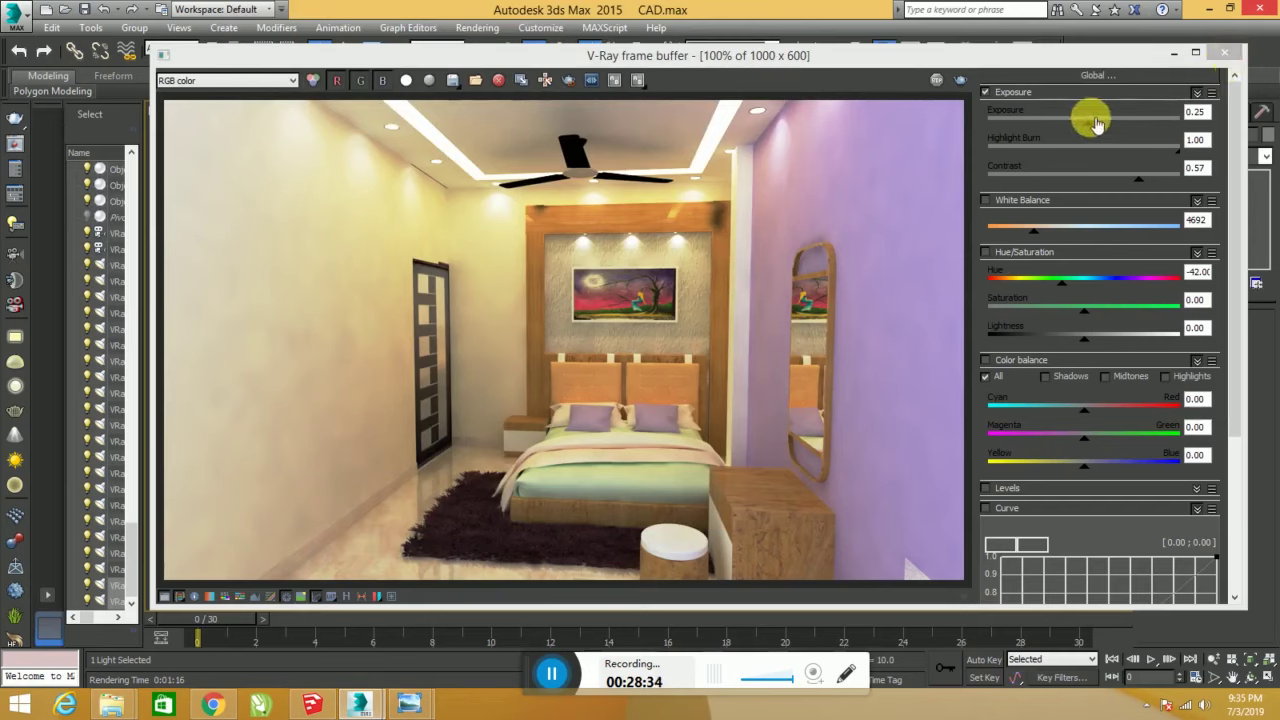
# - Raise the render's exposure slightly in the V-Ray frame buffer's color corrections
pyautogui.moveTo(1089, 118)
pyautogui.mouseDown()
pyautogui.moveTo(1110, 130)
pyautogui.moveTo(1087, 141)
pyautogui.mouseUp()
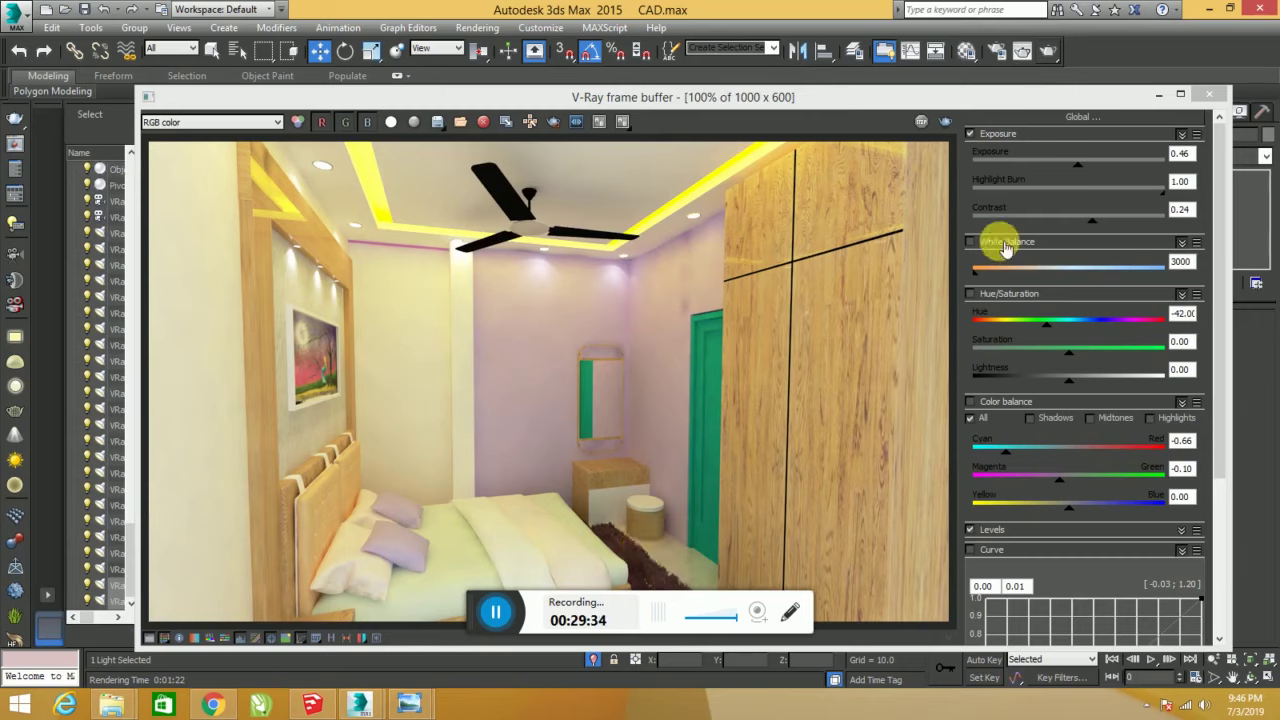
# - Select the wall mirror and drag the black sample material onto it in the Material Editor
pyautogui.click(1209, 93)
pyautogui.click(686, 390)
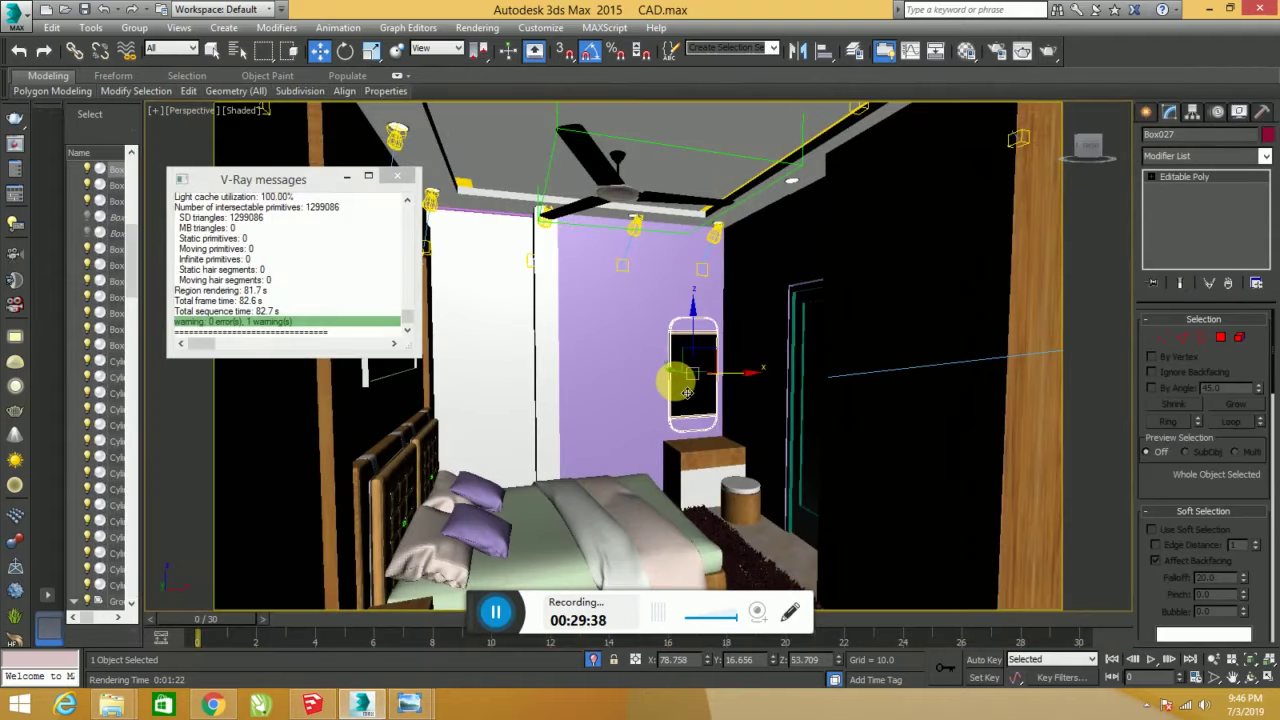
pyautogui.press('m')
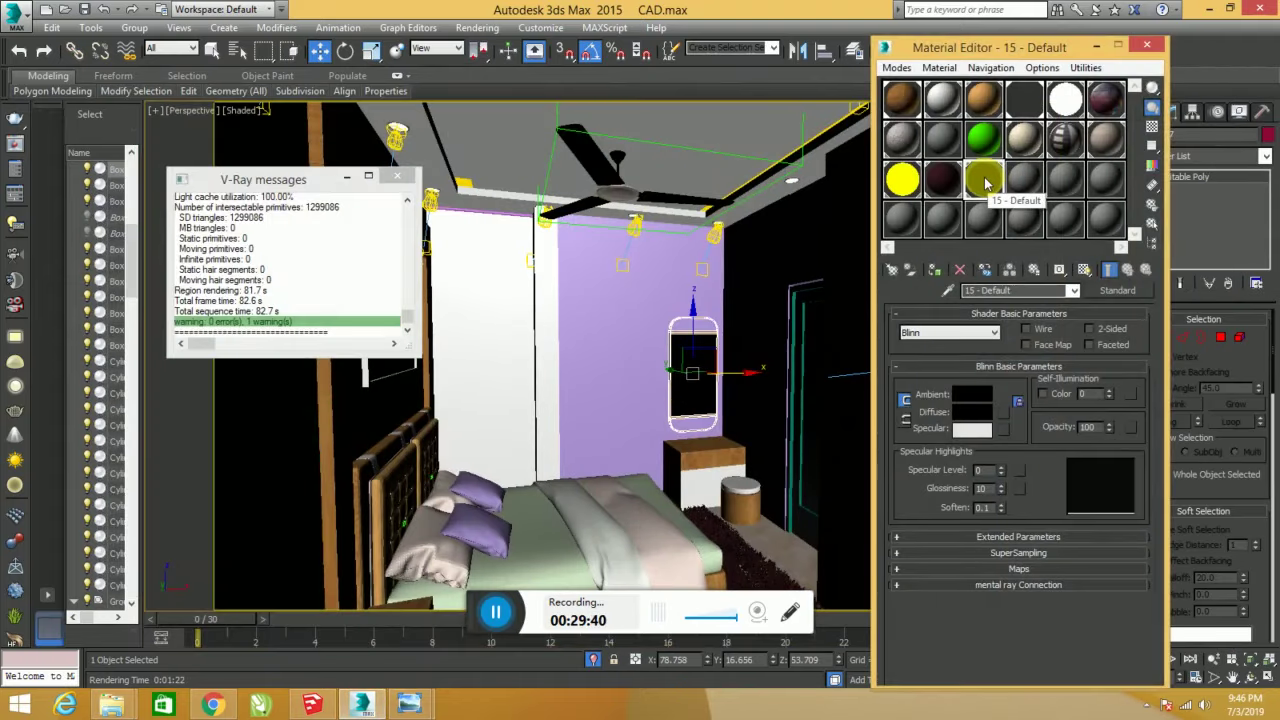
pyautogui.doubleClick(985, 183)
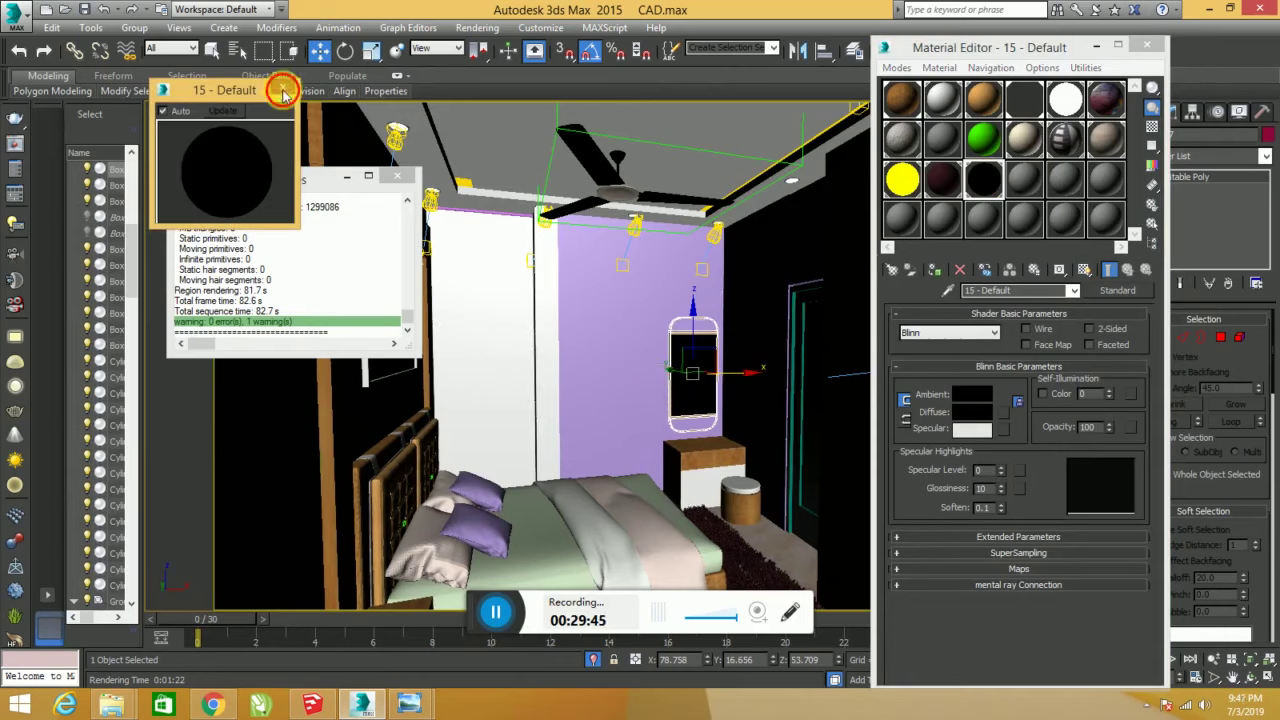
pyautogui.click(283, 88)
pyautogui.moveTo(985, 183); pyautogui.dragTo(690, 372)
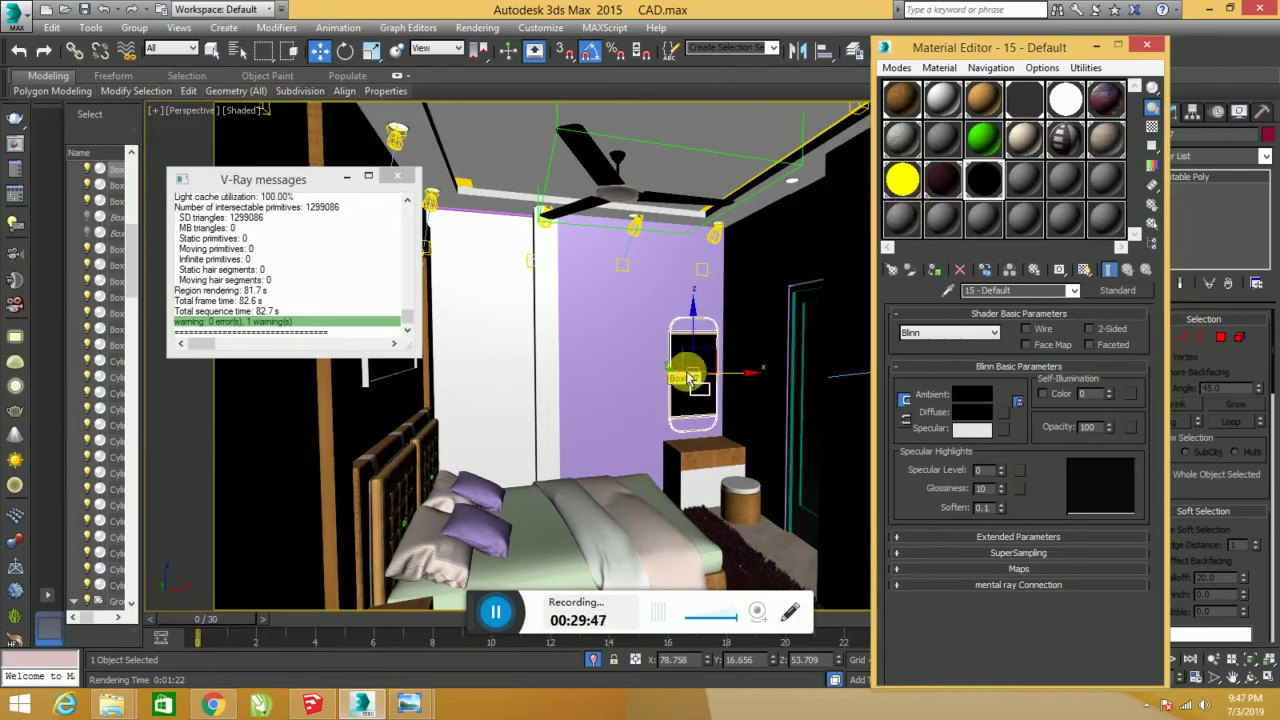
# - Assign the reflective 01 - Defaultefe material to the mirror's glass face polygon
pyautogui.click(1220, 337)
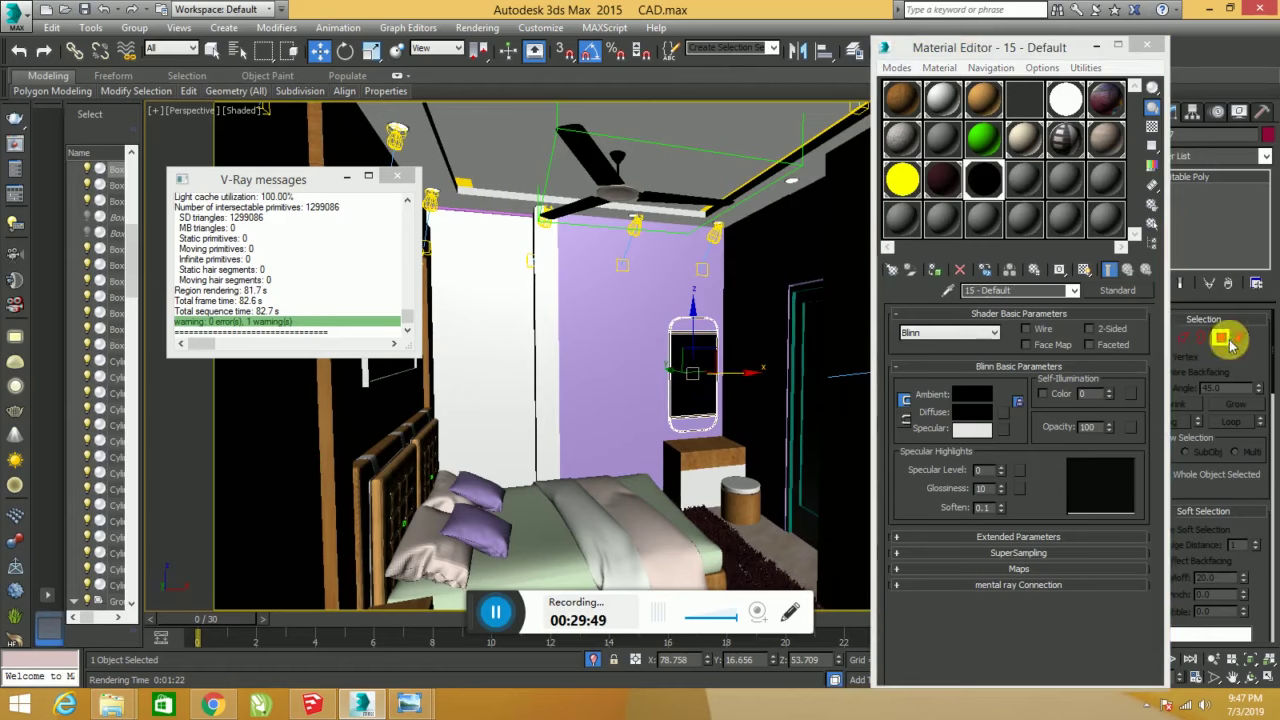
pyautogui.click(683, 356)
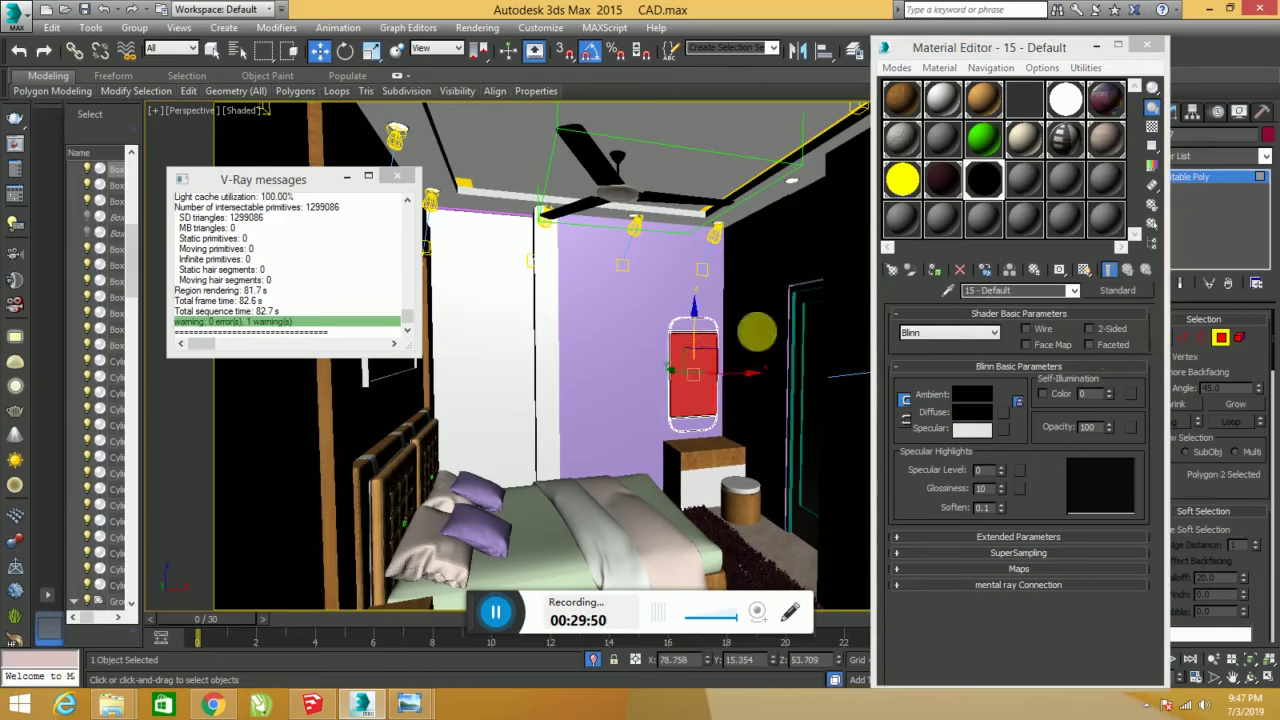
pyautogui.click(1031, 101)
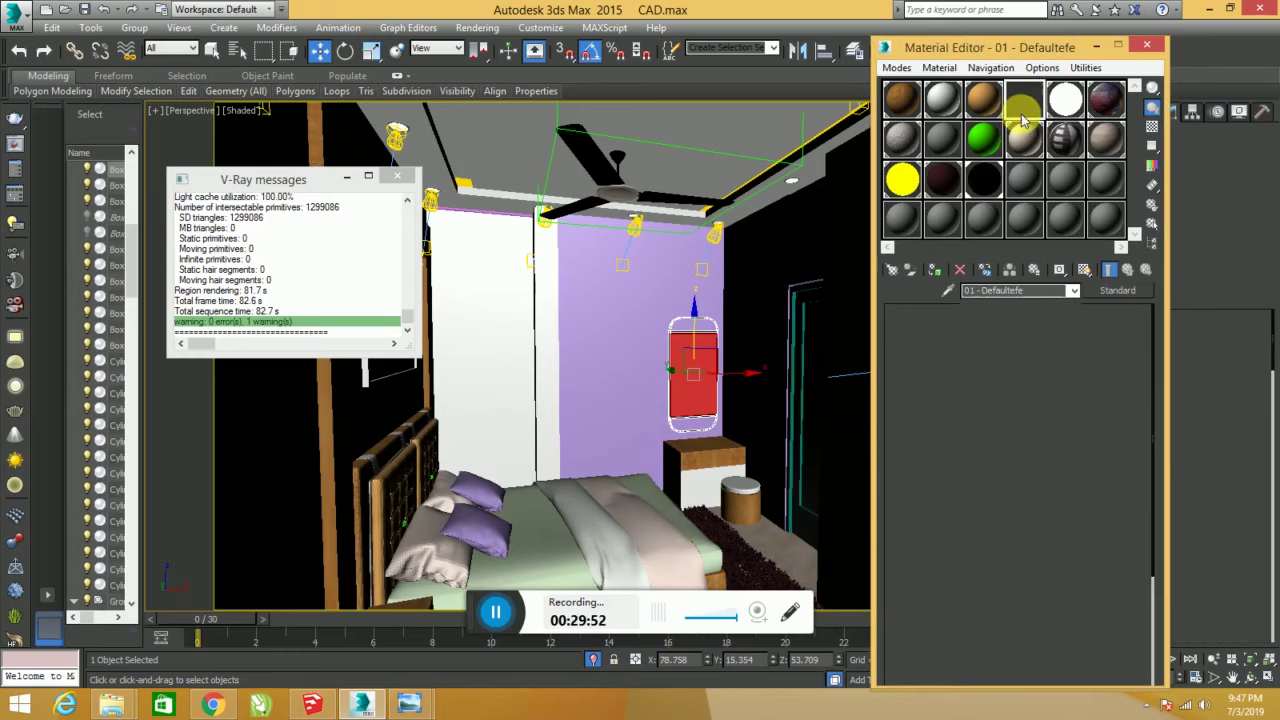
pyautogui.click(933, 270)
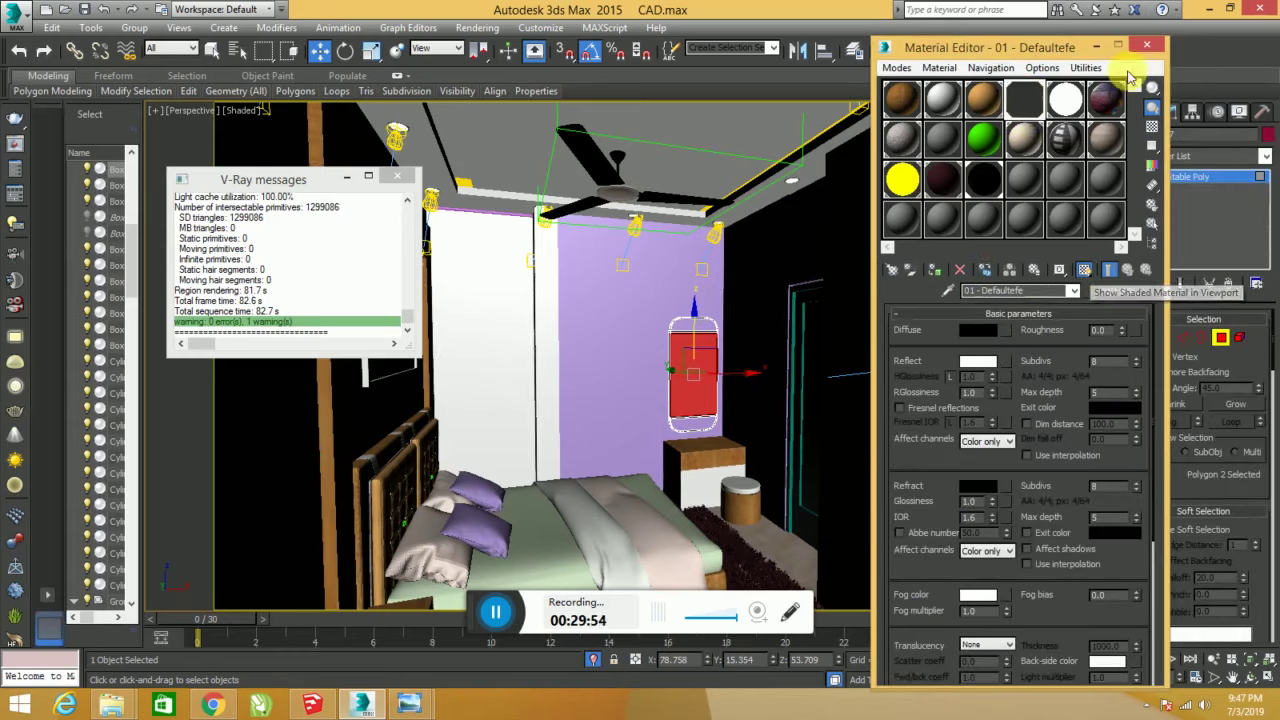
pyautogui.click(1151, 49)
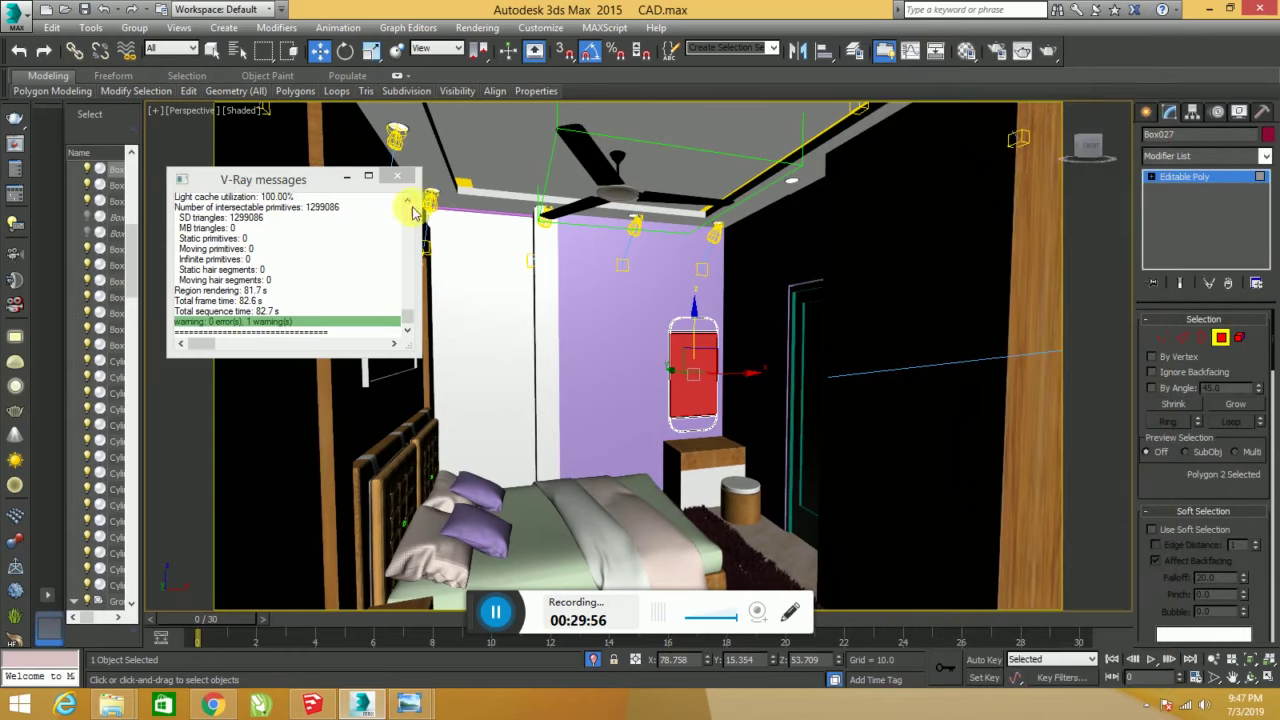
# - Clone the ceiling IES light VRayIES011 as an instance, moving the copy up-right
pyautogui.click(397, 176)
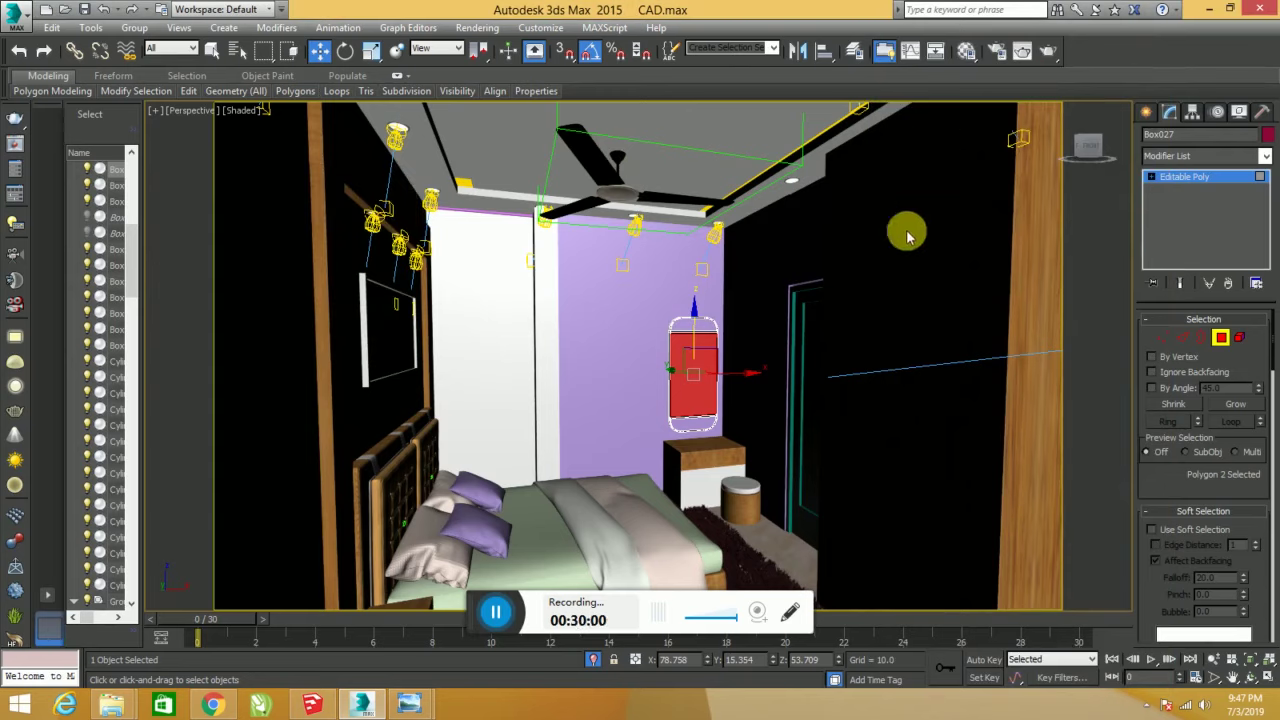
pyautogui.click(1197, 177)
pyautogui.click(728, 245)
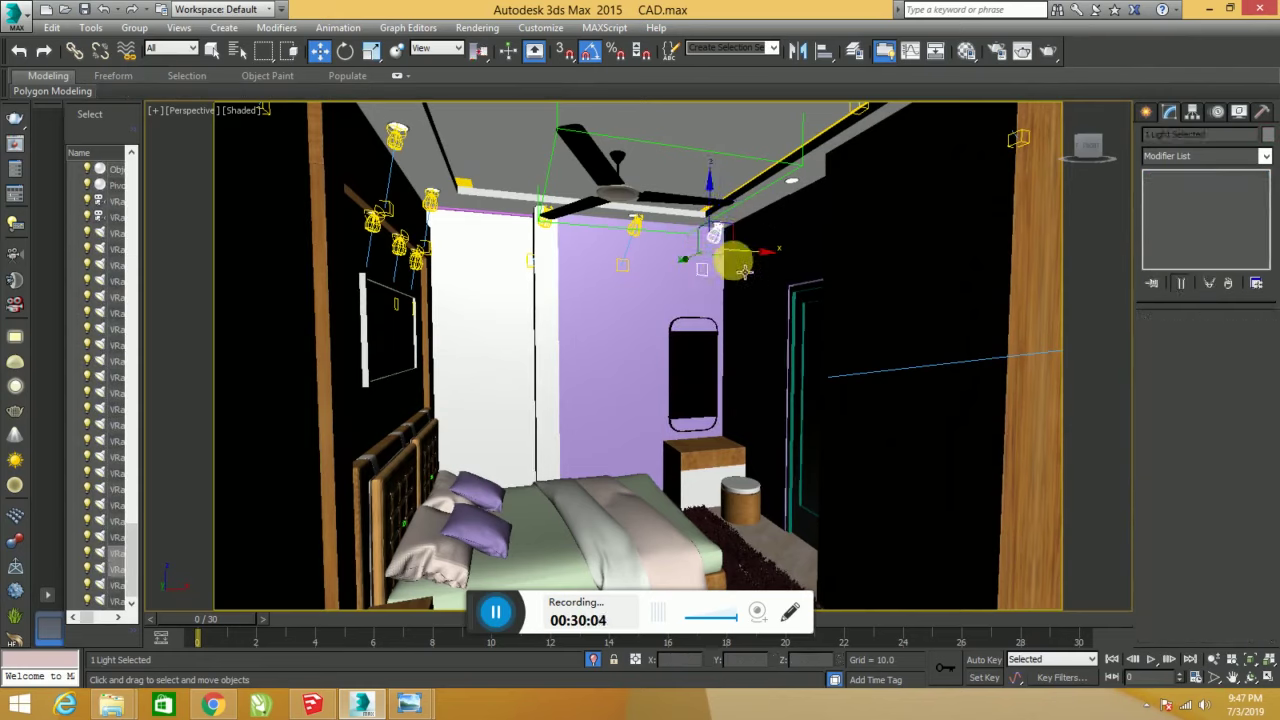
pyautogui.moveTo(710, 285); pyautogui.dragTo(778, 245)
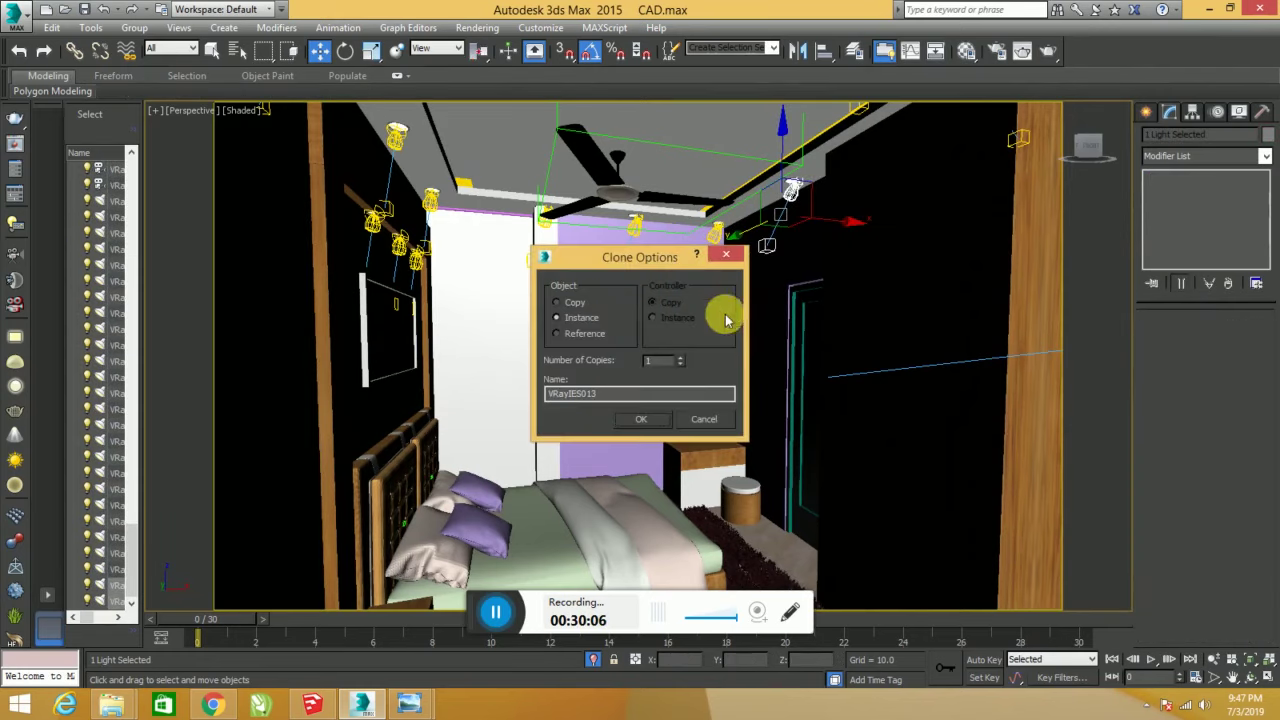
pyautogui.click(651, 414)
# - Position the new VRayIES013 light on the right wall and move its target rightward
pyautogui.moveTo(780, 259)
pyautogui.mouseDown()
pyautogui.moveTo(861, 257)
pyautogui.moveTo(830, 249)
pyautogui.mouseUp()
pyautogui.click(795, 193)
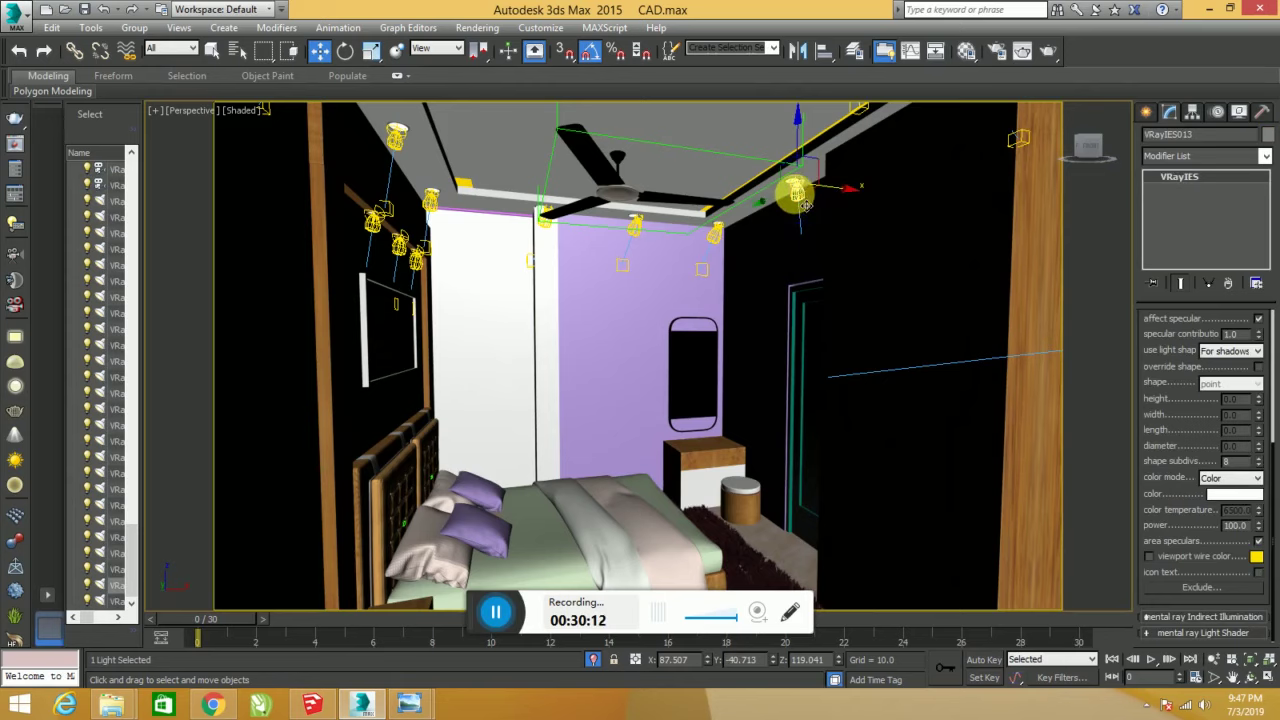
pyautogui.moveTo(775, 209); pyautogui.dragTo(769, 212)
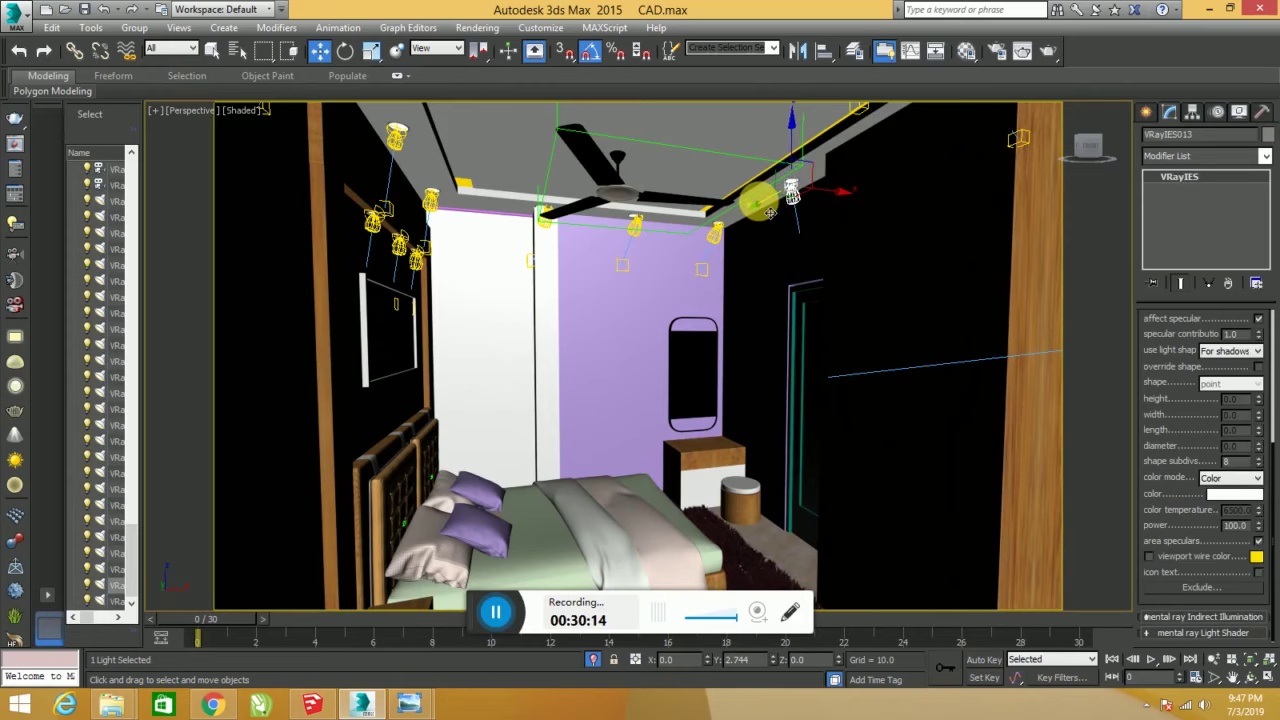
pyautogui.press('F3')
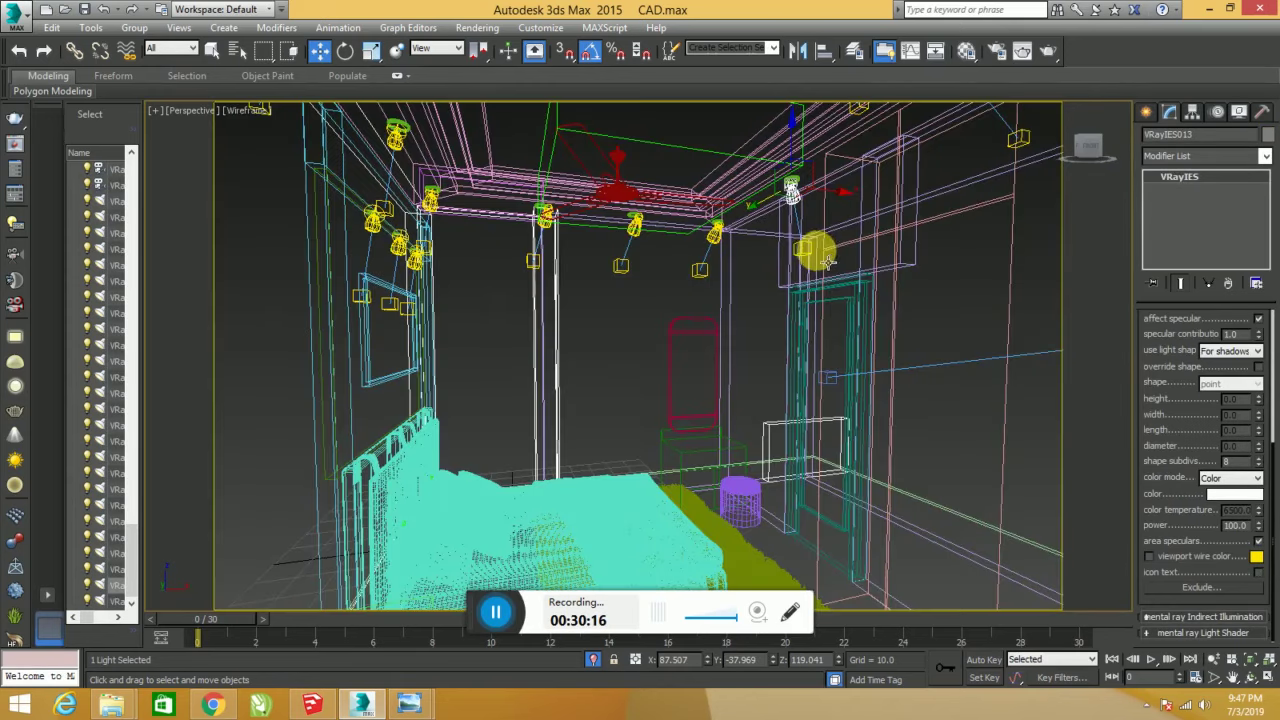
pyautogui.click(811, 262)
pyautogui.press('F3')
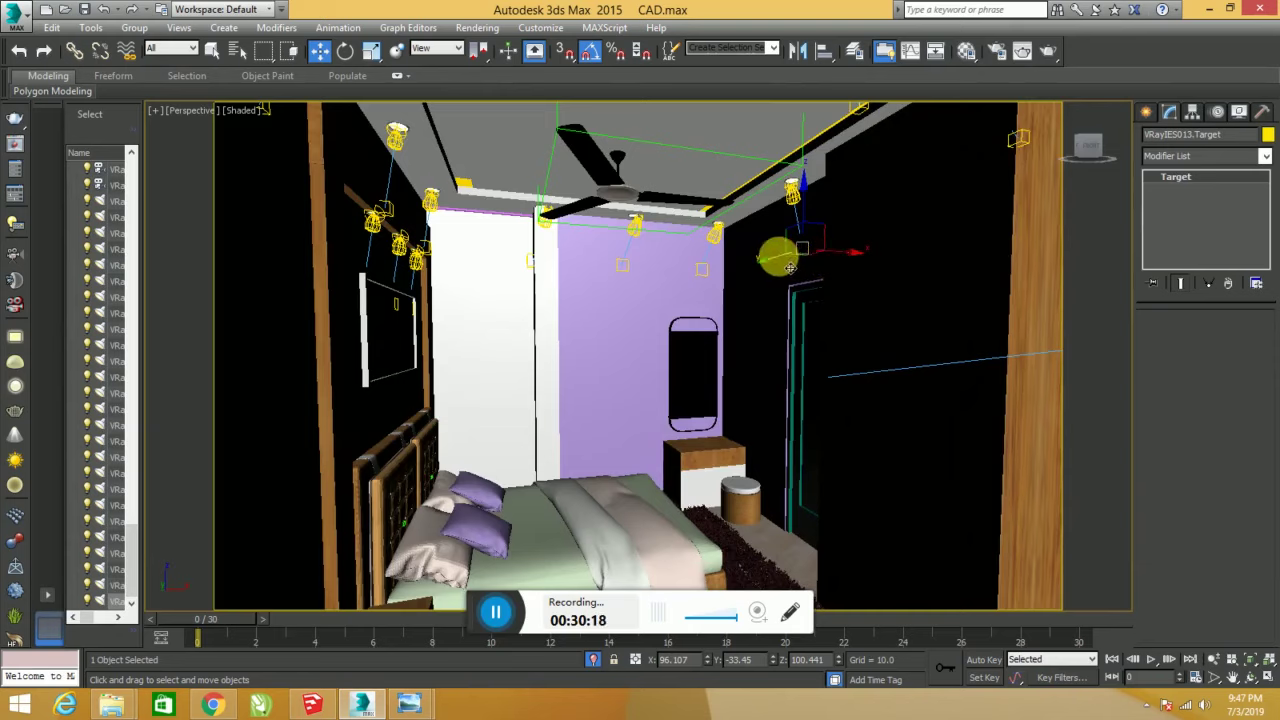
pyautogui.moveTo(801, 265); pyautogui.dragTo(857, 261)
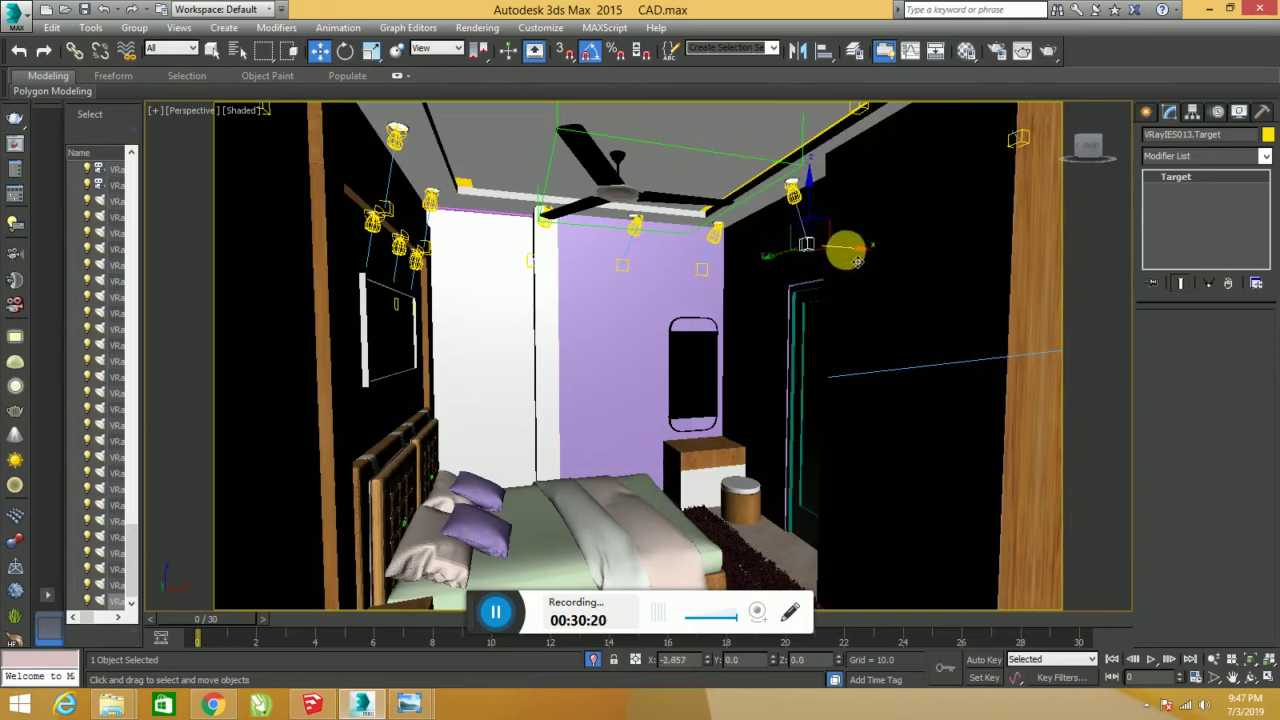
# - Render the current camera view to show the mirror reflection and added wall light
pyautogui.click(1047, 53)
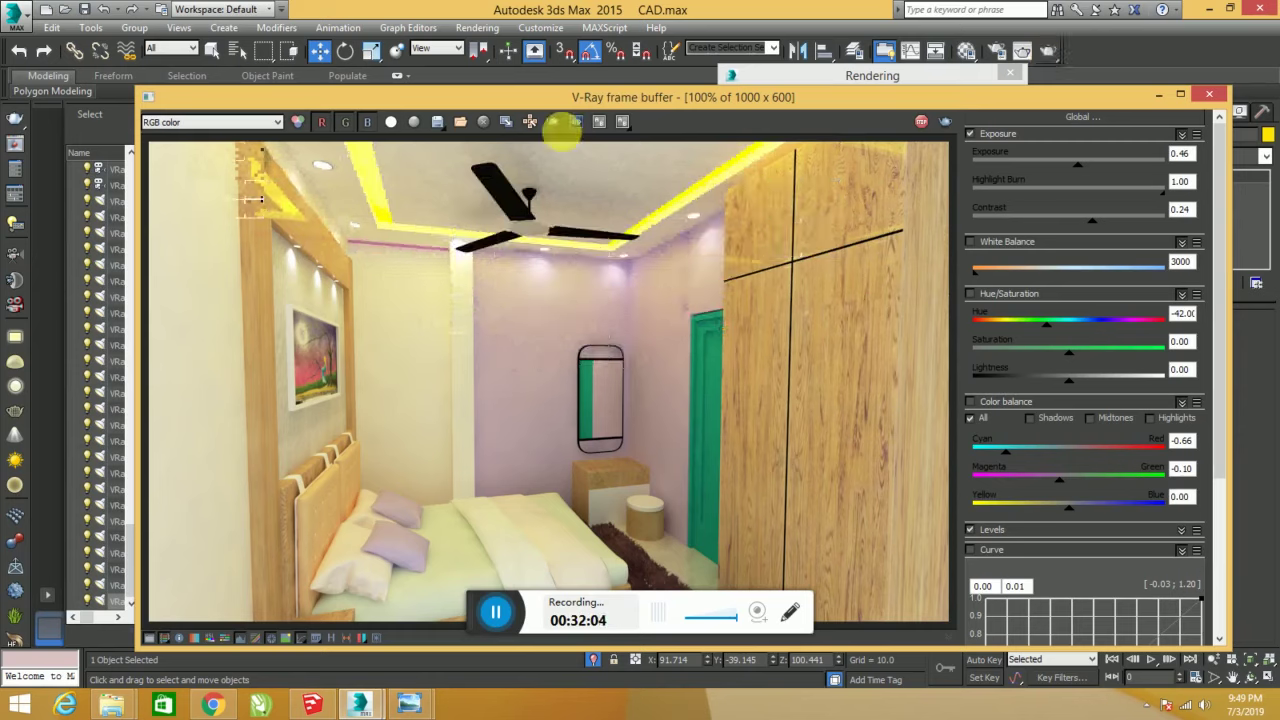
# - Name the new render JYJYJH and set its save format to JPEG
pyautogui.click(435, 121)
pyautogui.write('J')
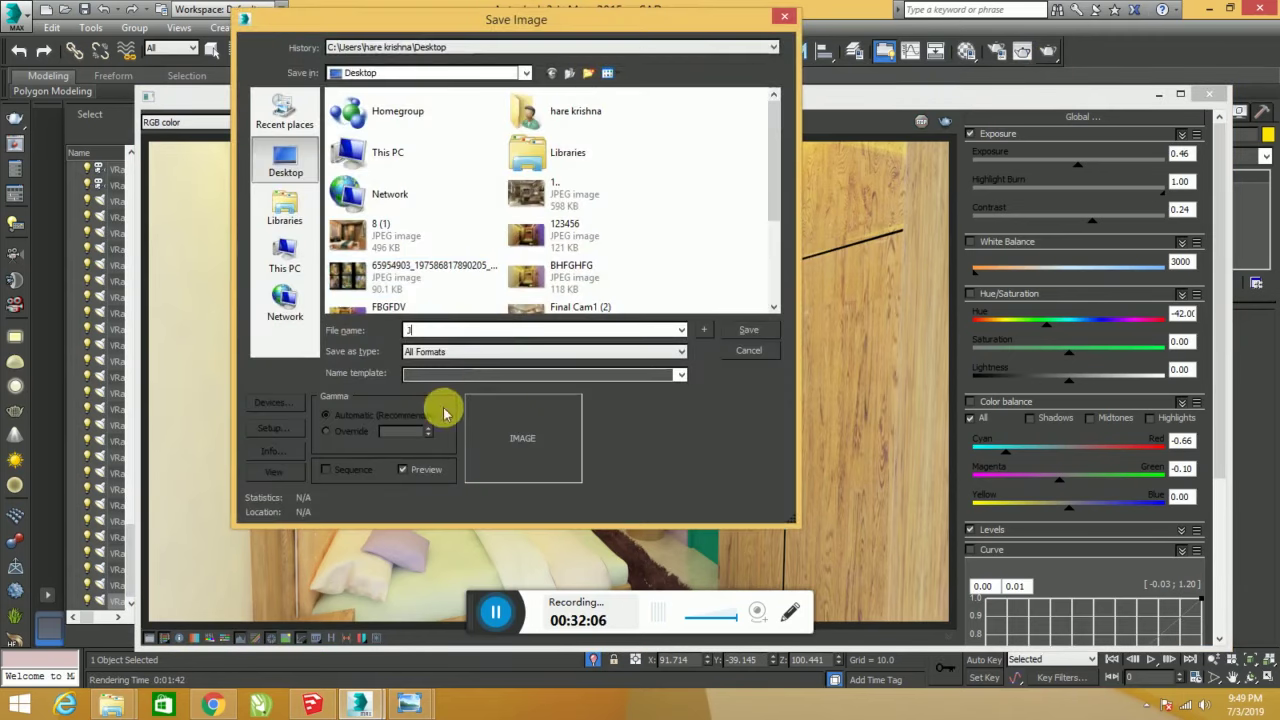
pyautogui.write('YJYJH')
pyautogui.click(449, 352)
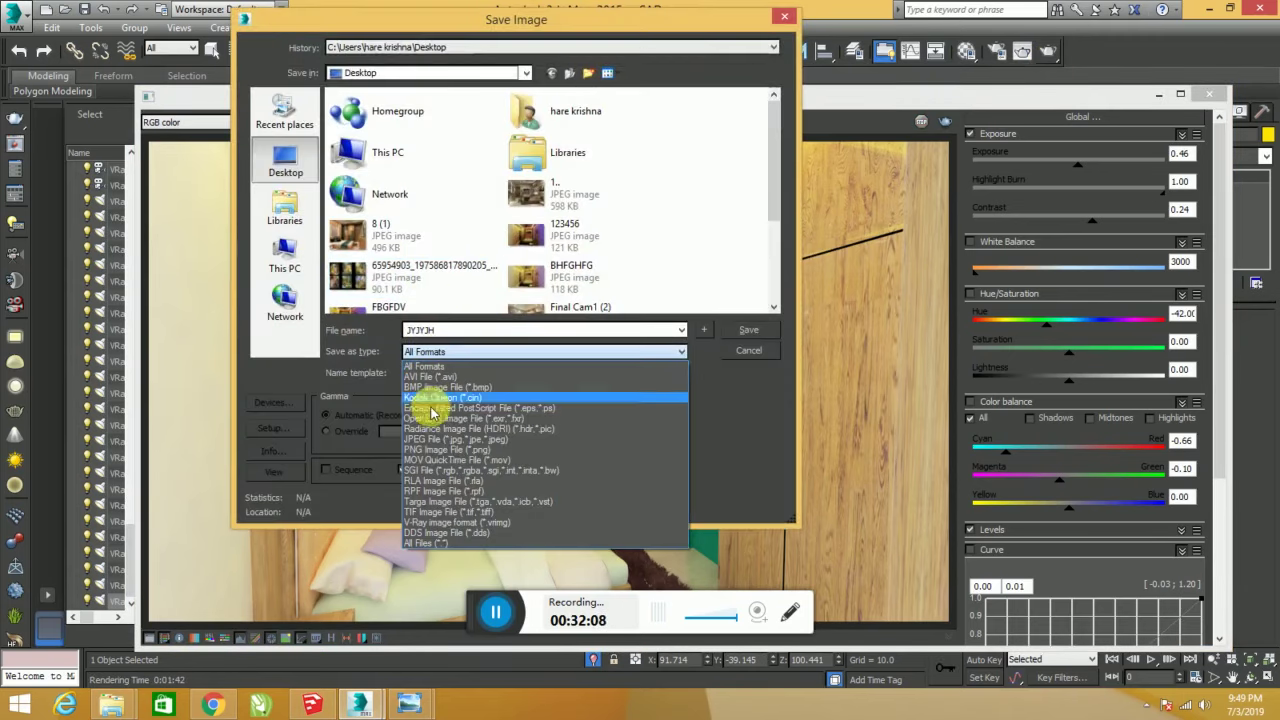
pyautogui.click(425, 439)
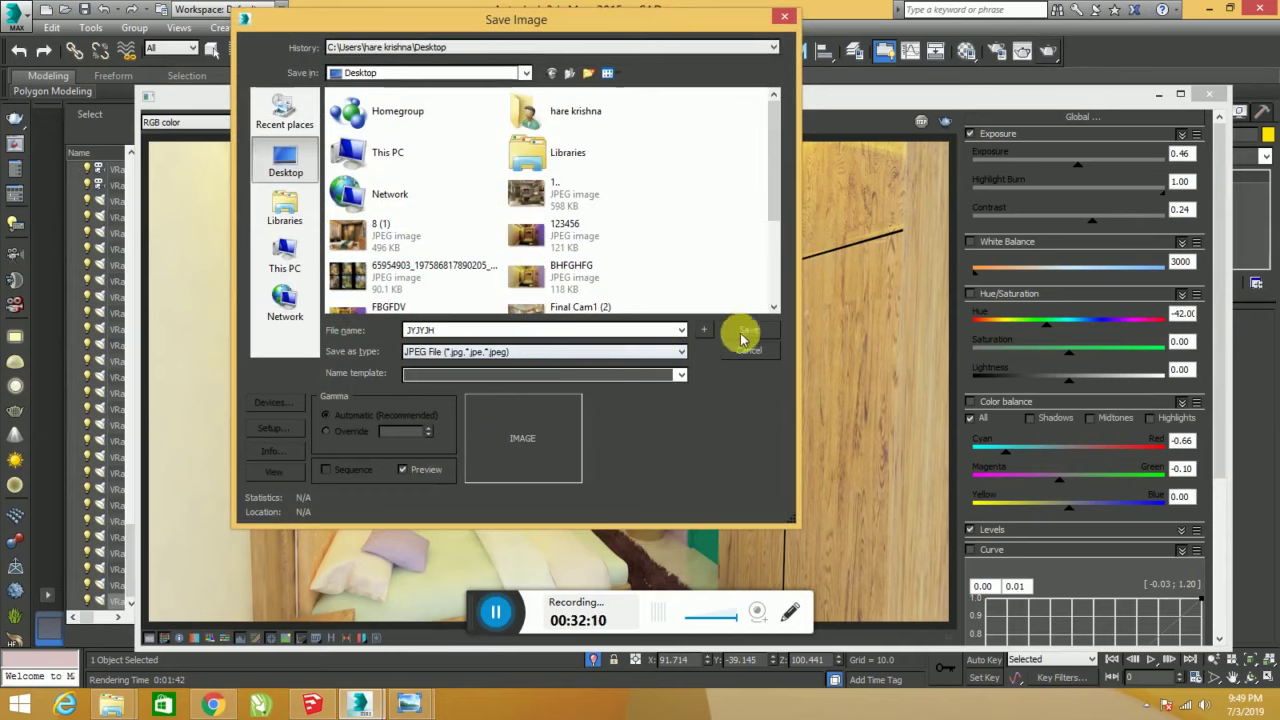